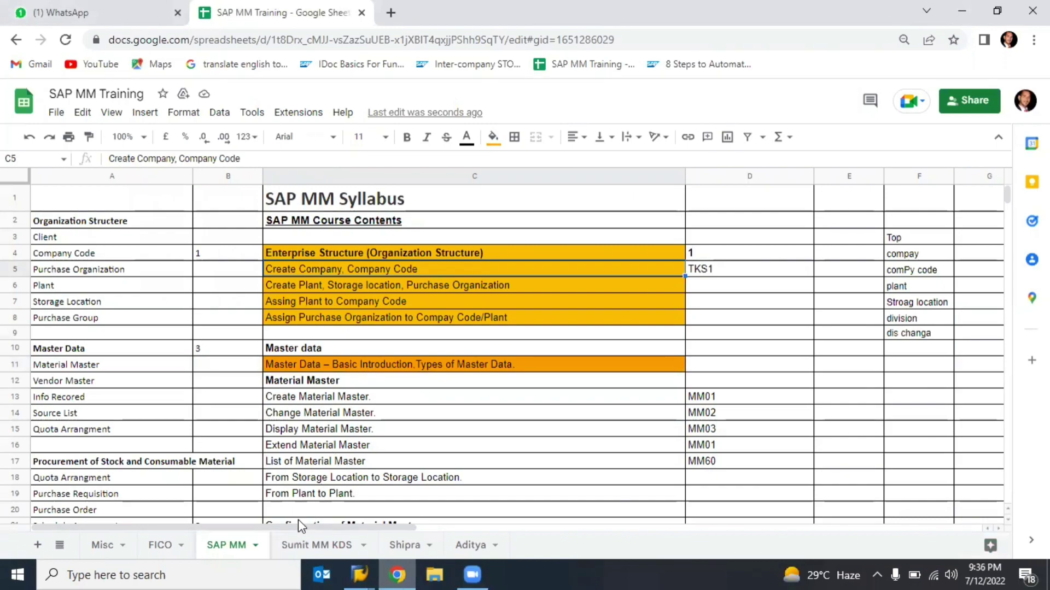
- Examine the plant codes and the new storage locations in the MM KDS sheet
{"action": "left_click", "coordinate": [299, 545]}
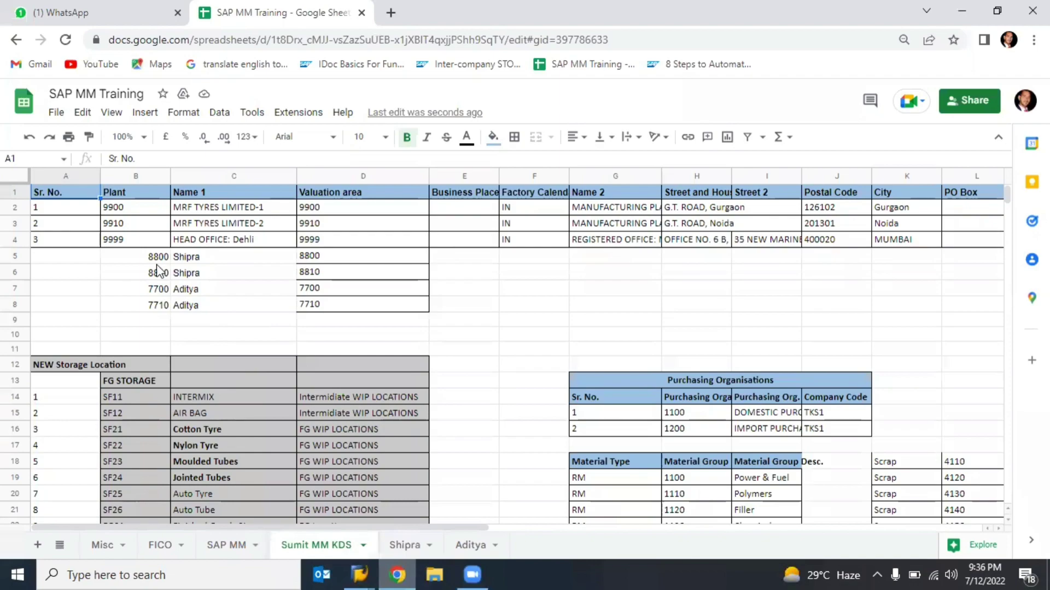
{"action": "left_click_drag", "start_coordinate": [156, 261], "coordinate": [175, 274]}
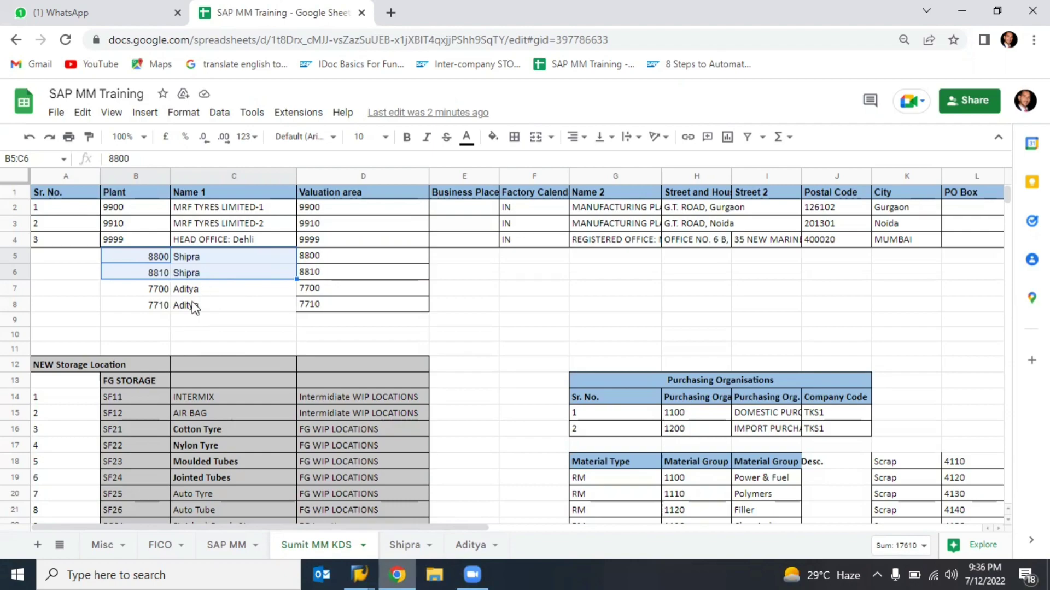
{"action": "left_click", "coordinate": [149, 447]}
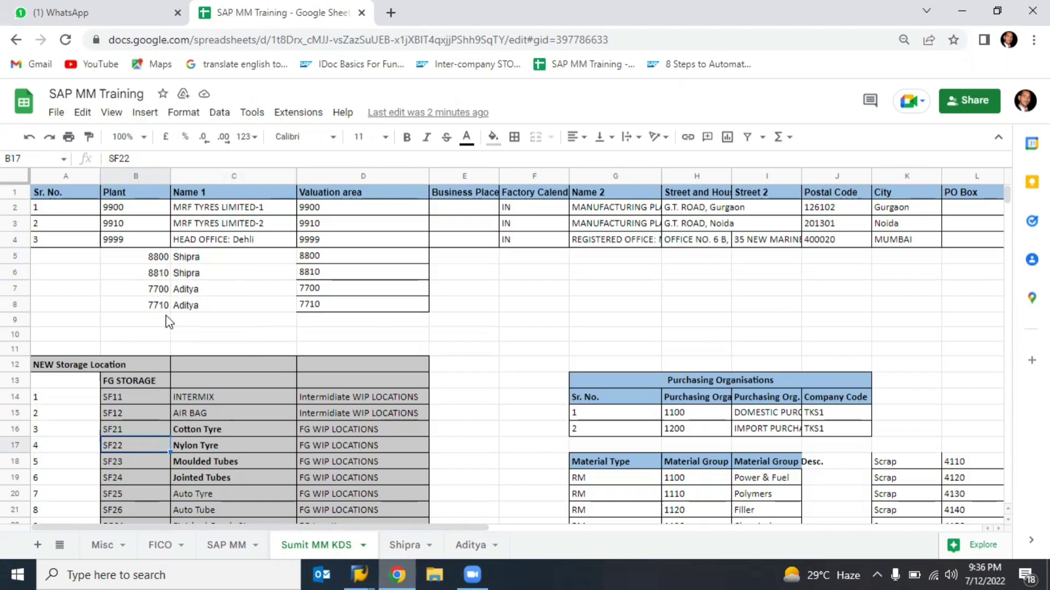
- Switch to the SAP Easy Access window and run transaction SPRO
{"action": "mouse_move", "coordinate": [359, 574]}
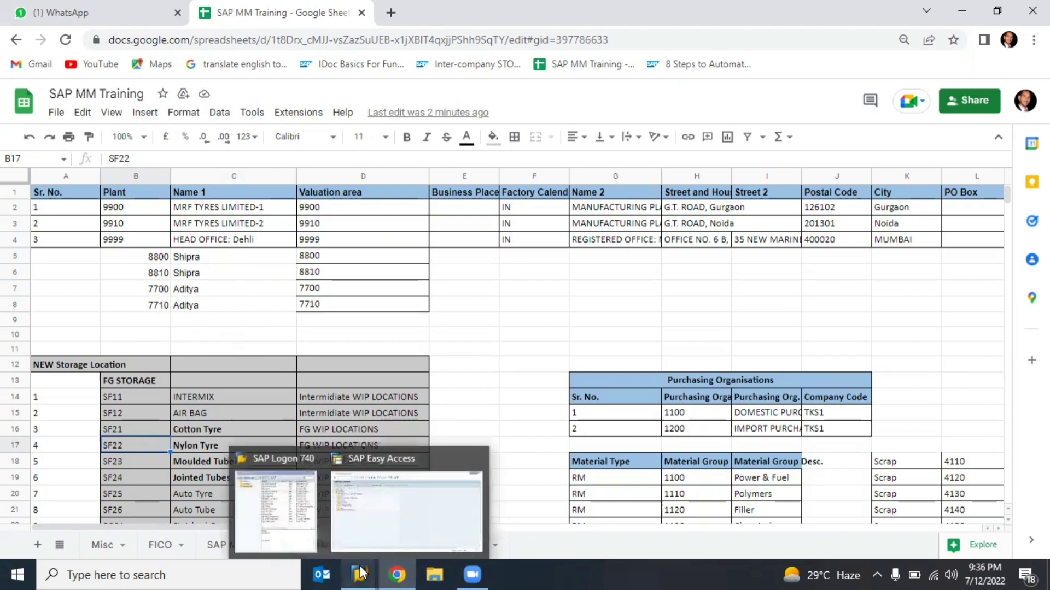
{"action": "left_click", "coordinate": [377, 516]}
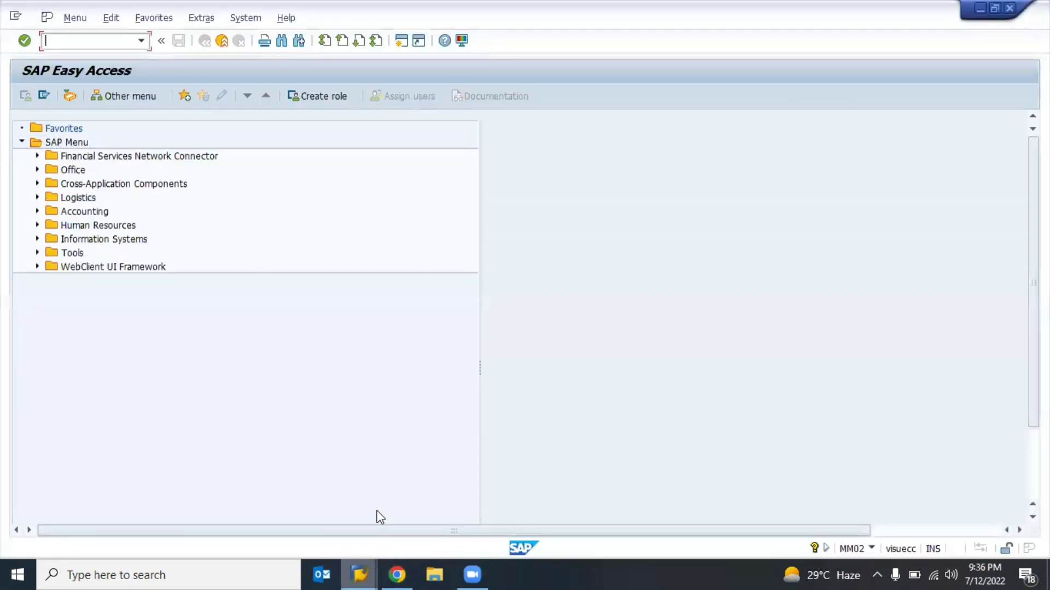
{"action": "type", "text": "sp"}
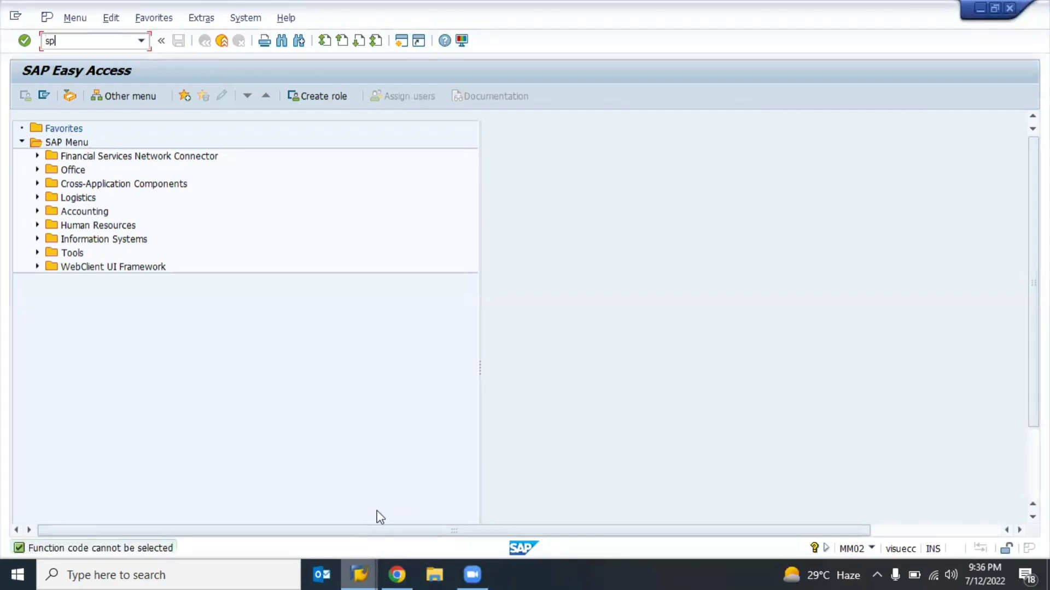
{"action": "type", "text": "ro"}
{"action": "key", "text": "Return"}
{"action": "key", "text": "Return"}
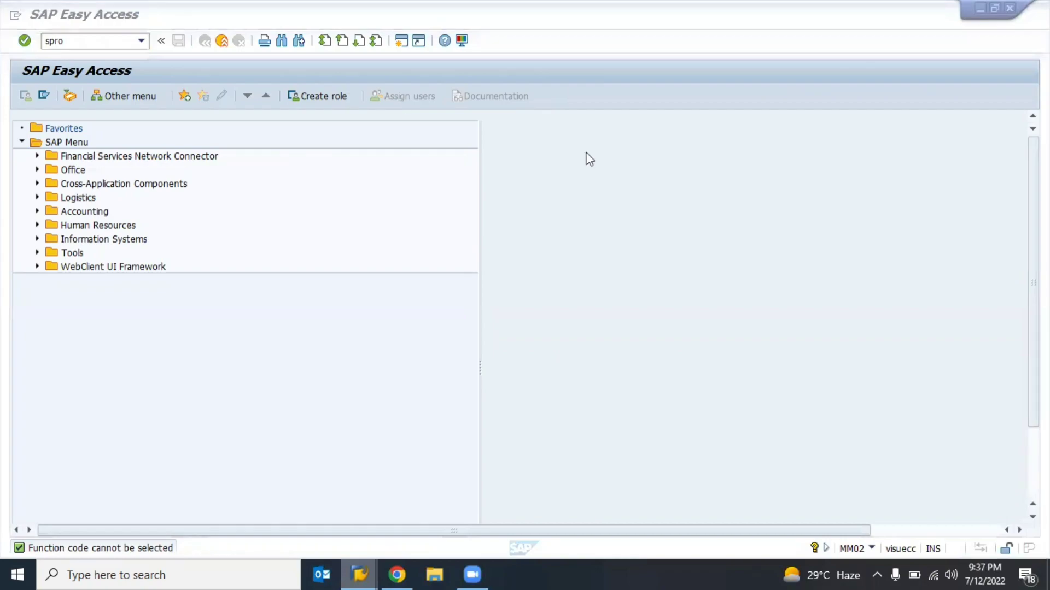
{"action": "left_click", "coordinate": [82, 41]}
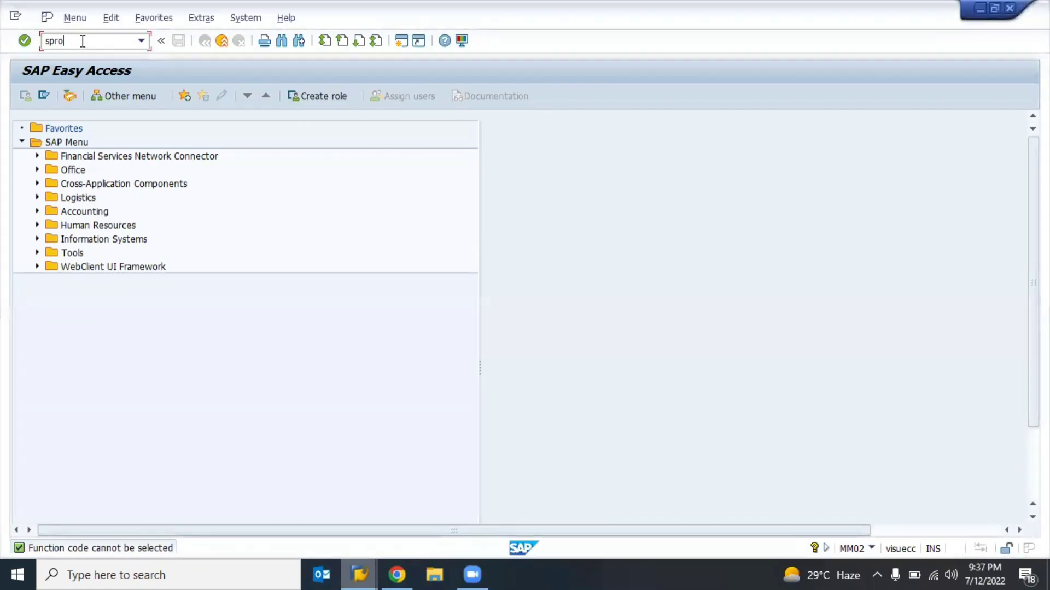
{"action": "key", "text": "Return"}
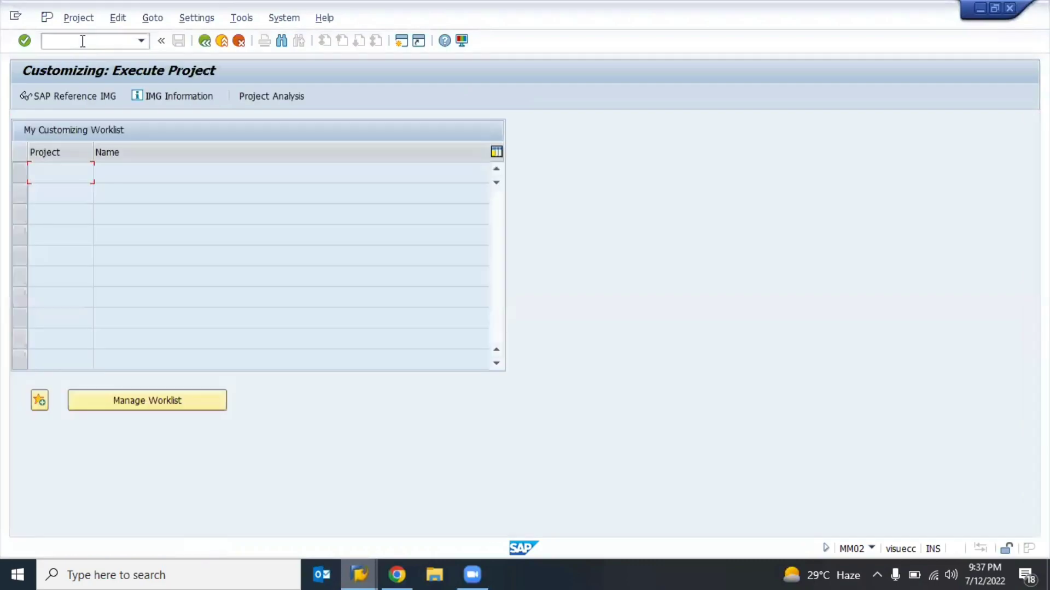
- Display the SAP Reference IMG and expand Enterprise Structure > Definition > Logistics - General
{"action": "left_click", "coordinate": [60, 96]}
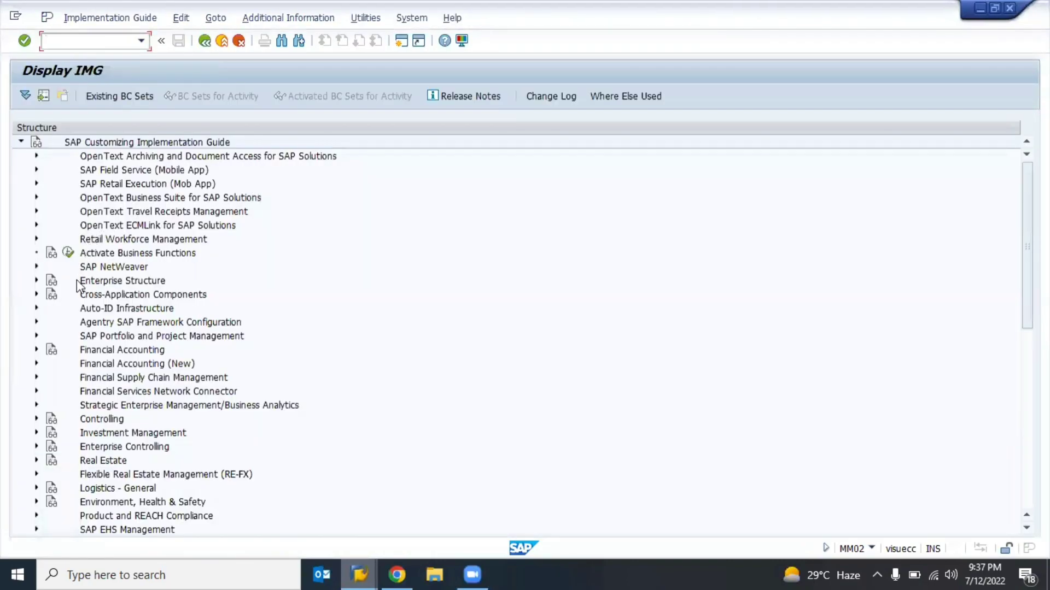
{"action": "double_click", "coordinate": [352, 284]}
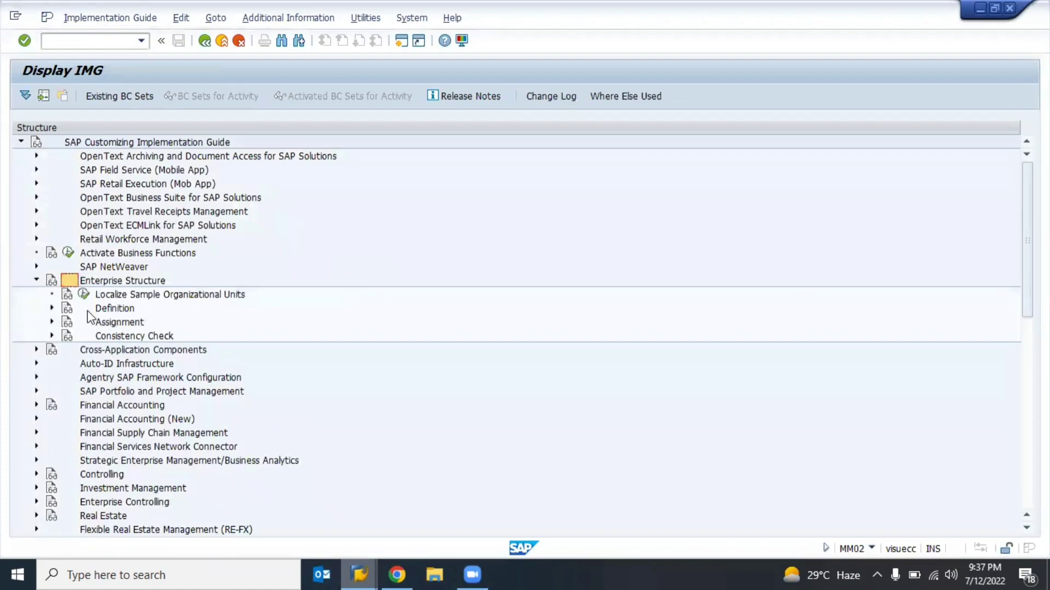
{"action": "left_click", "coordinate": [115, 309]}
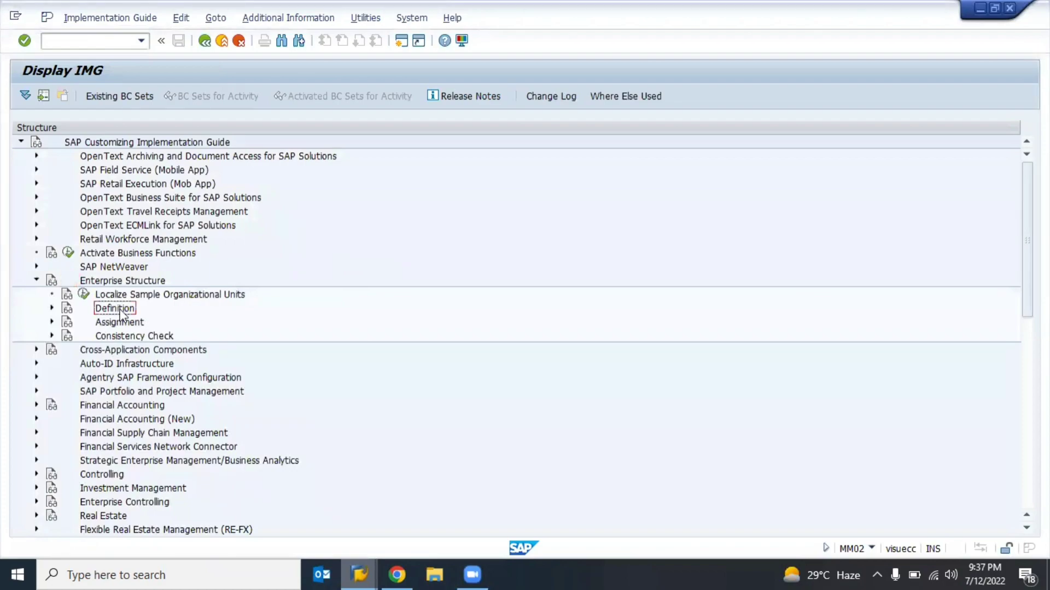
{"action": "left_click", "coordinate": [83, 310]}
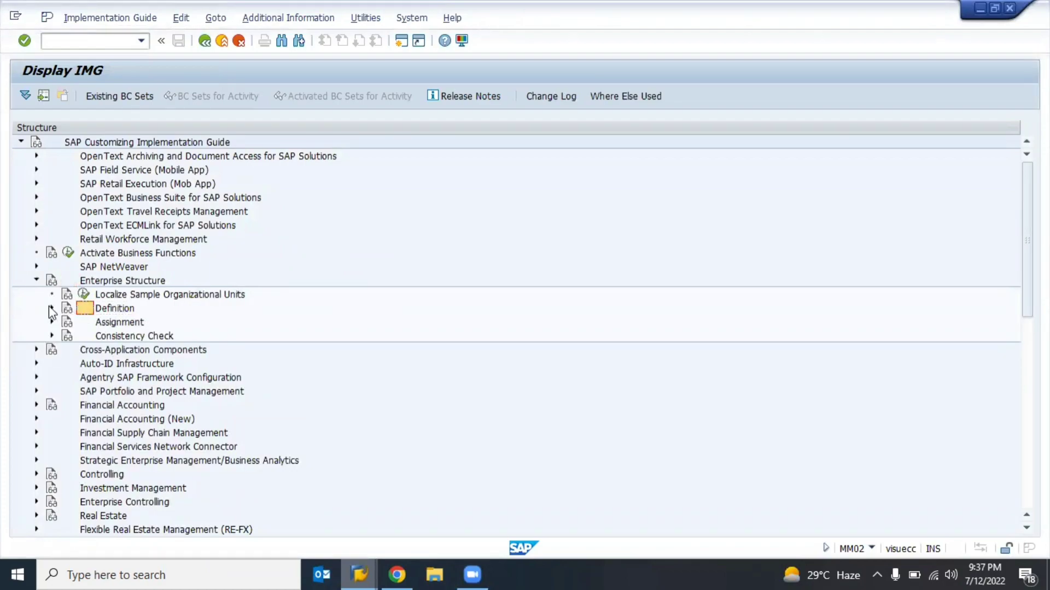
{"action": "left_click", "coordinate": [52, 309]}
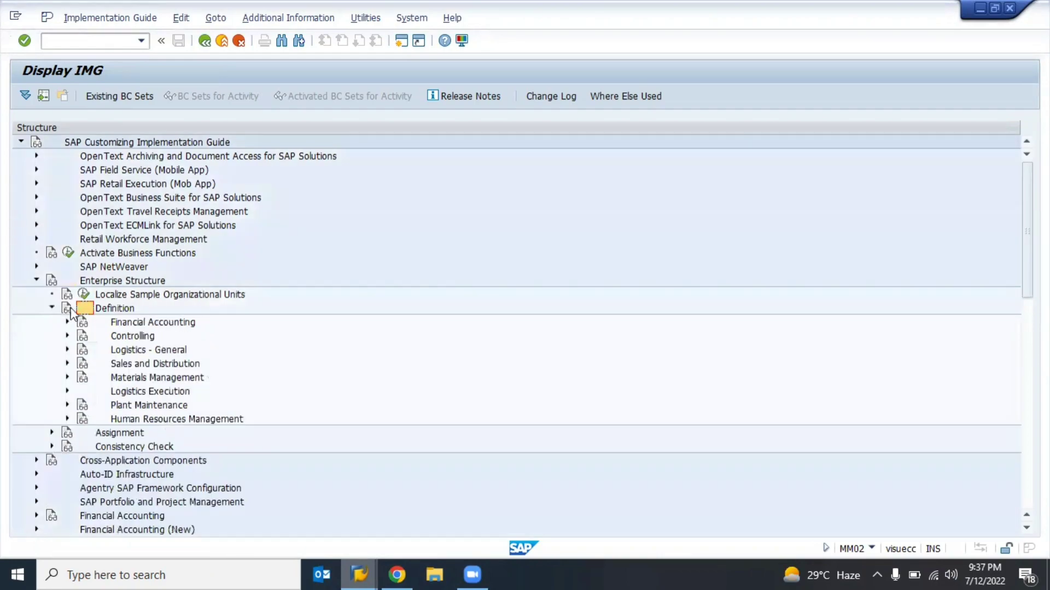
{"action": "left_click", "coordinate": [67, 349]}
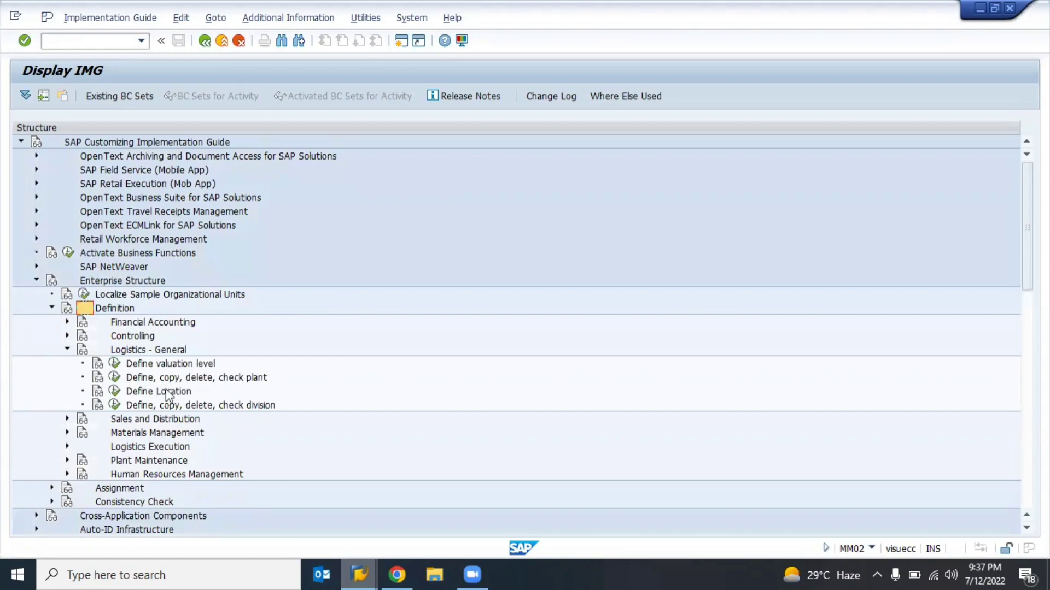
- Open the Define Plant activity under "Define, copy, delete, check plant" and position the plant list at plant 8800
{"action": "left_click", "coordinate": [115, 377]}
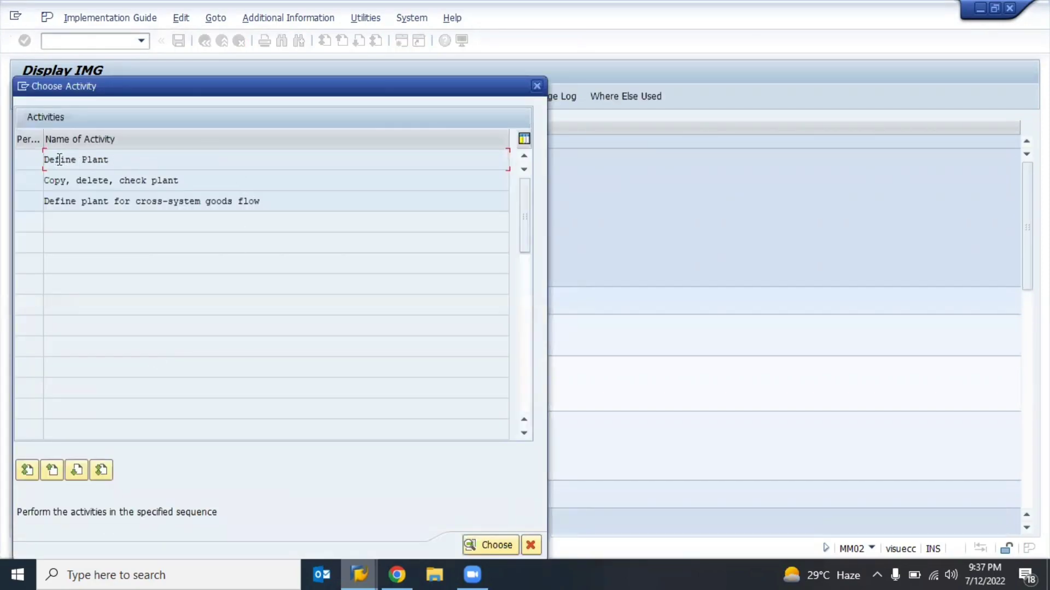
{"action": "double_click", "coordinate": [83, 159]}
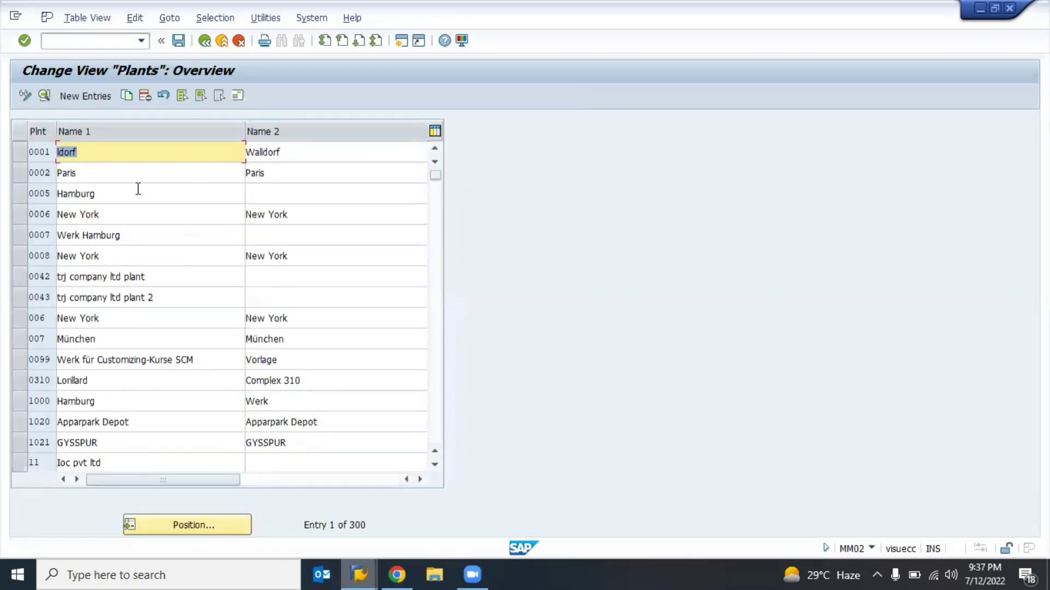
{"action": "left_click", "coordinate": [180, 528]}
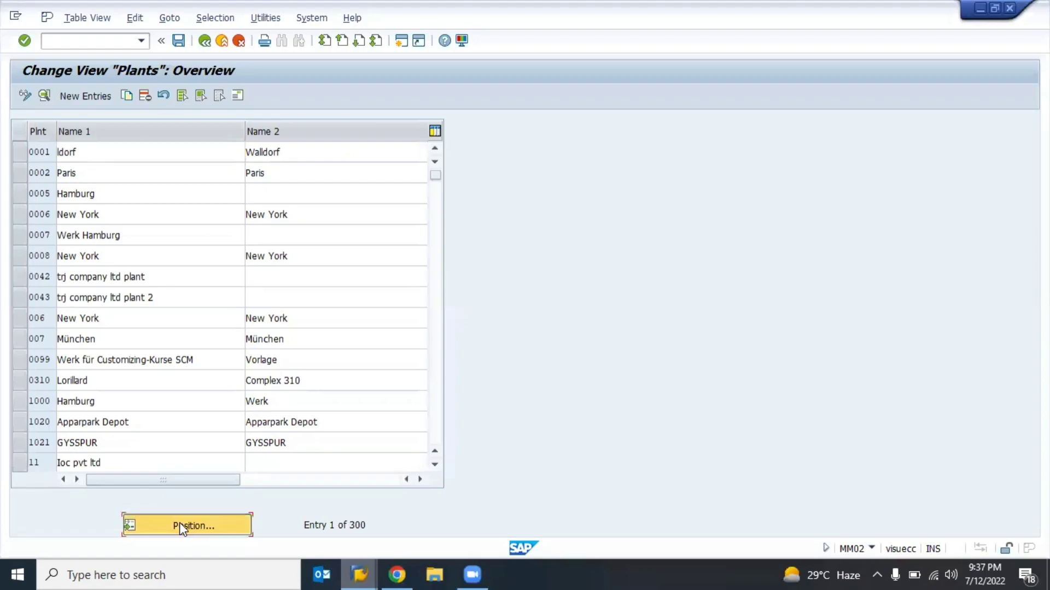
{"action": "type", "text": "8"}
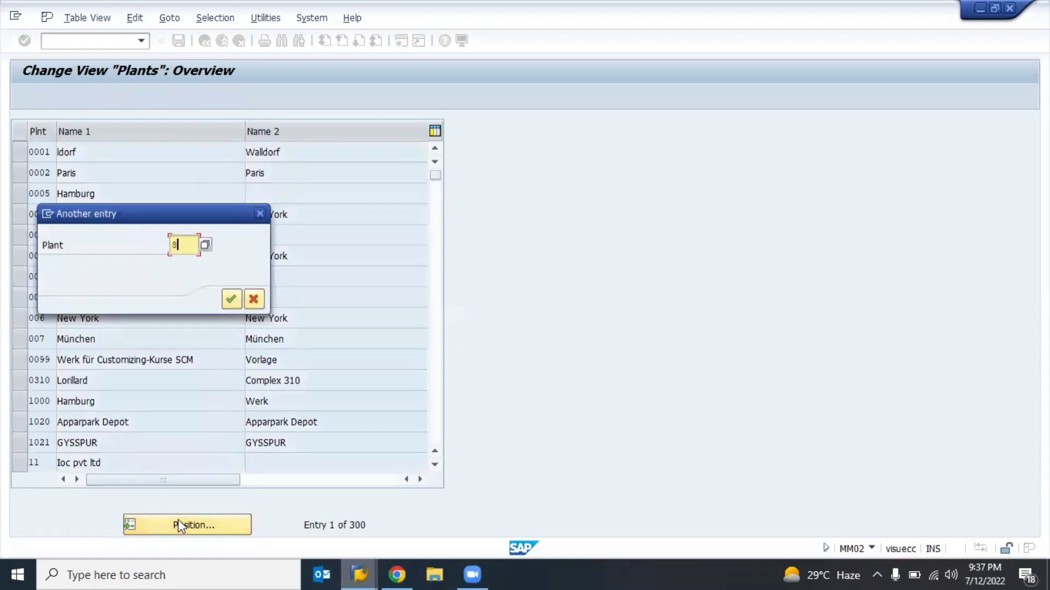
{"action": "type", "text": "800"}
{"action": "key", "text": "Return"}
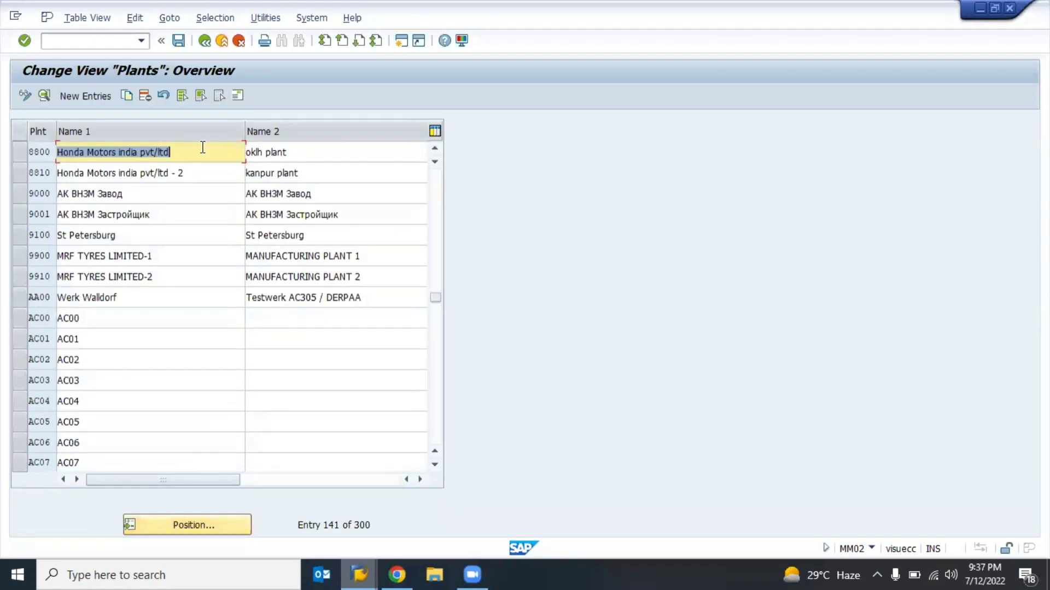
- Select plant 8800 in the plants overview and display its details
{"action": "left_click", "coordinate": [207, 169]}
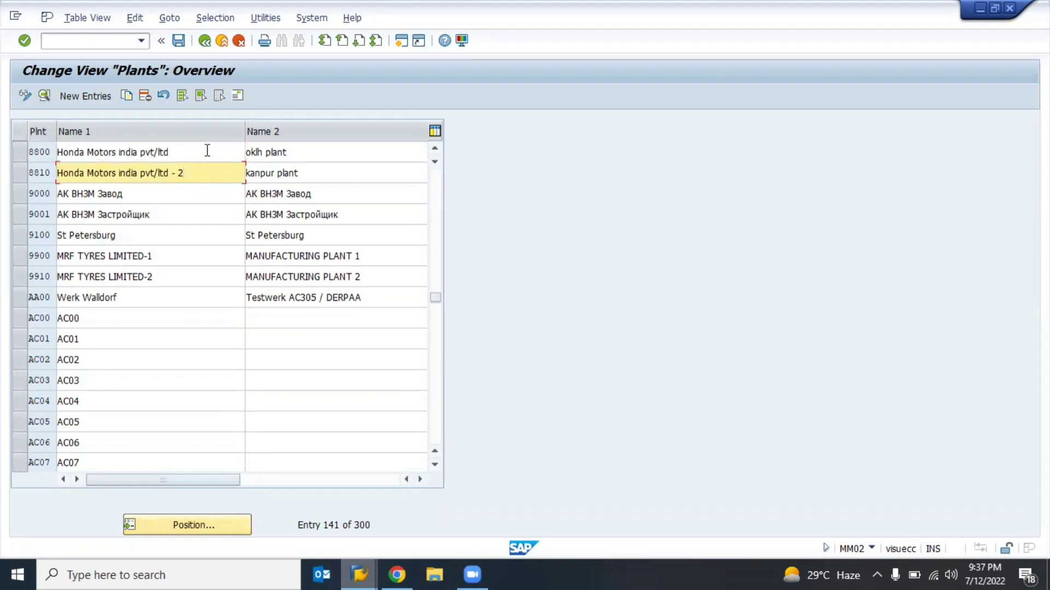
{"action": "left_click", "coordinate": [207, 151]}
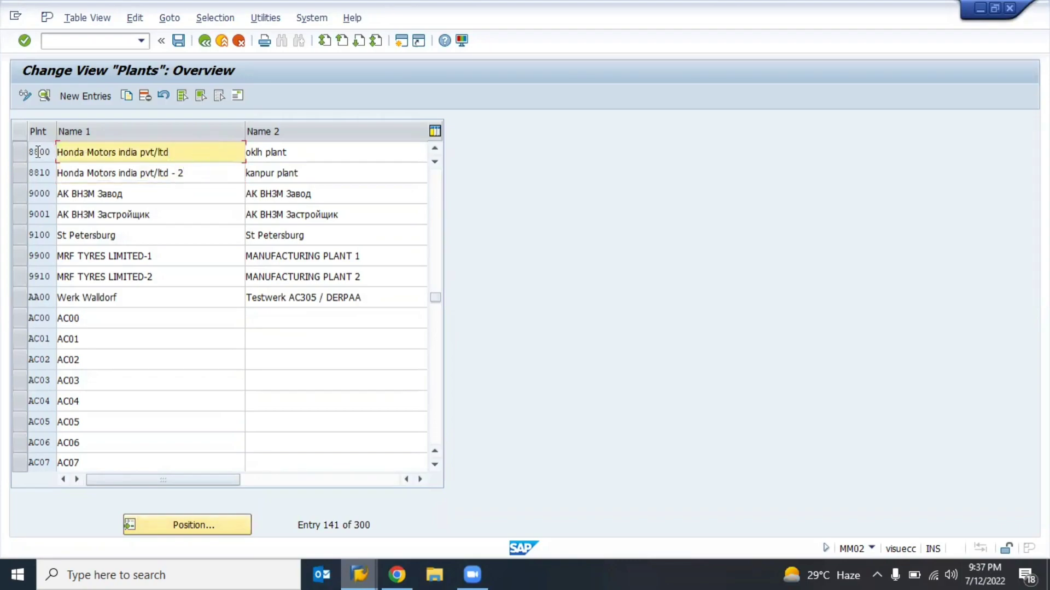
{"action": "double_click", "coordinate": [75, 152]}
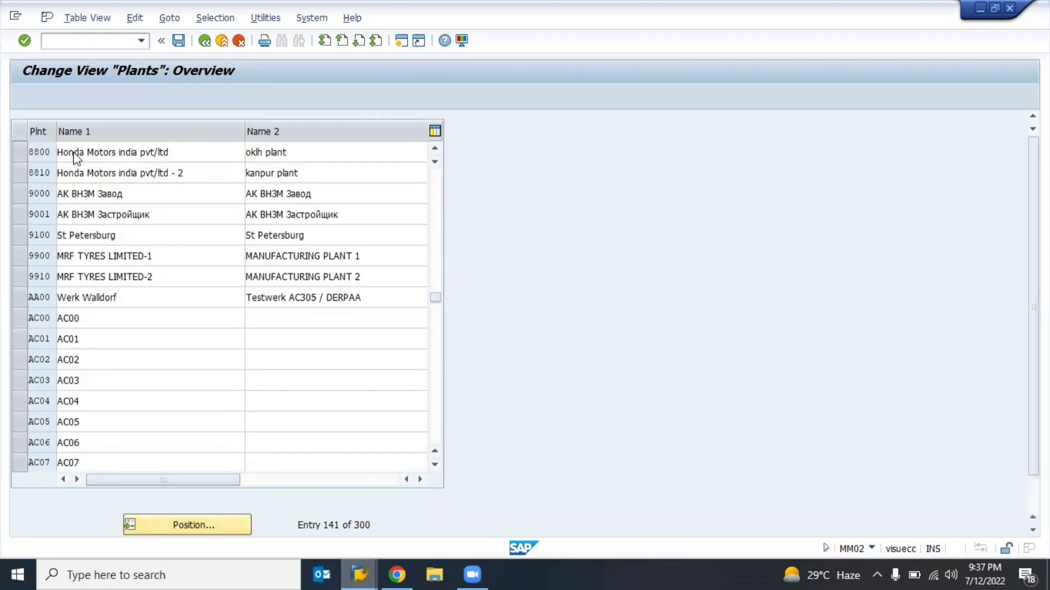
{"action": "left_click", "coordinate": [206, 42]}
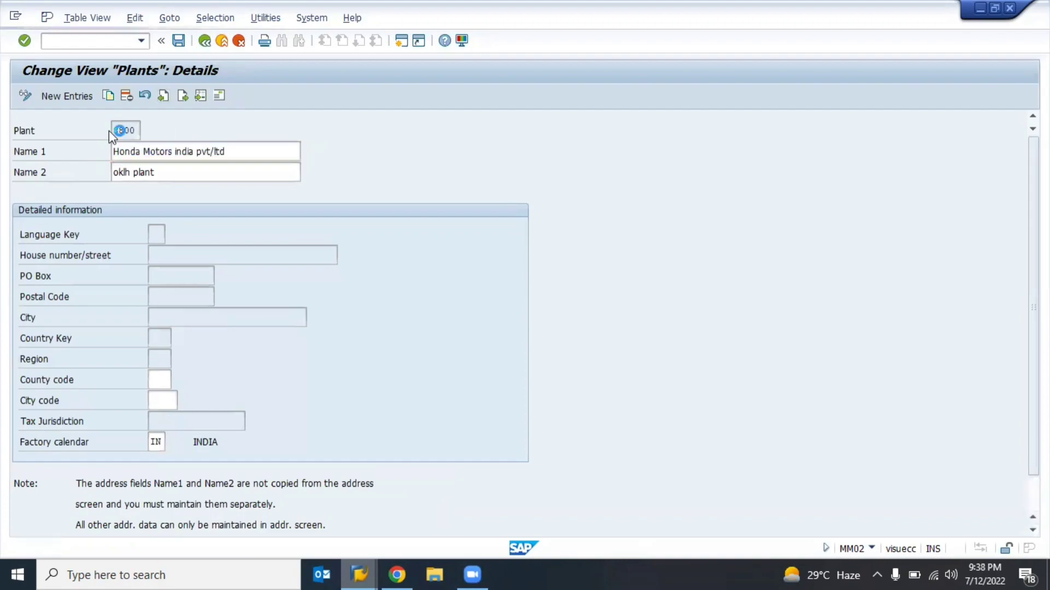
{"action": "left_click", "coordinate": [22, 157]}
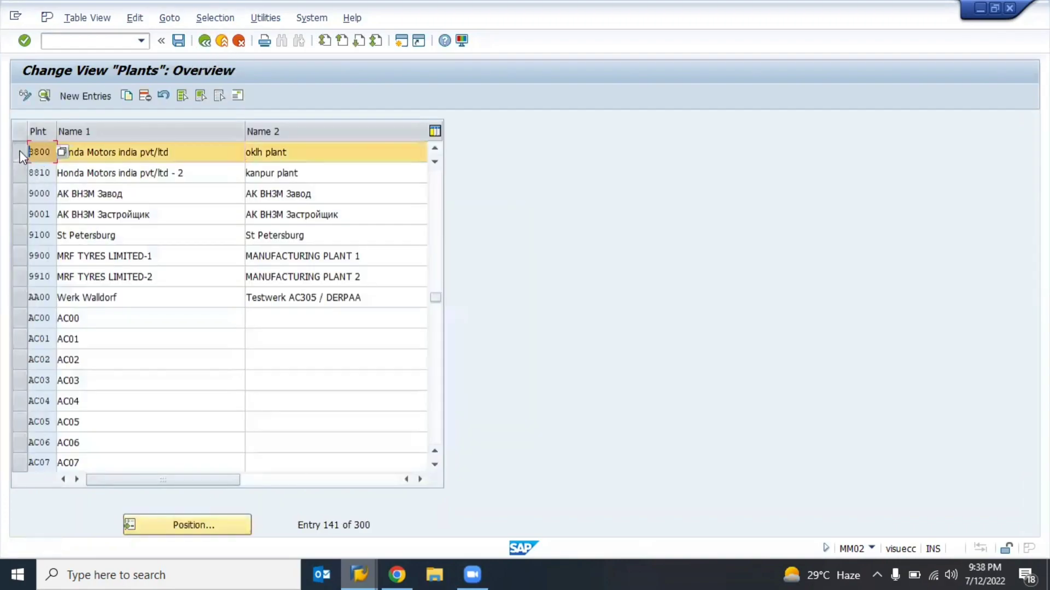
{"action": "left_click", "coordinate": [42, 98]}
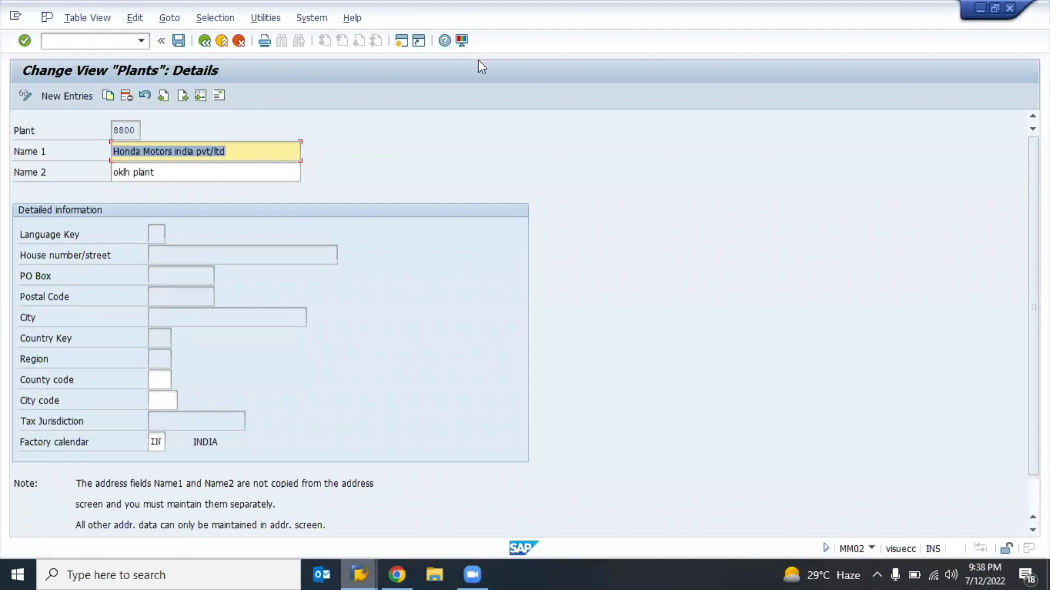
- View the address maintenance form of plant 8800 and exit it without keeping any data
{"action": "key", "text": "alt+Tab"}
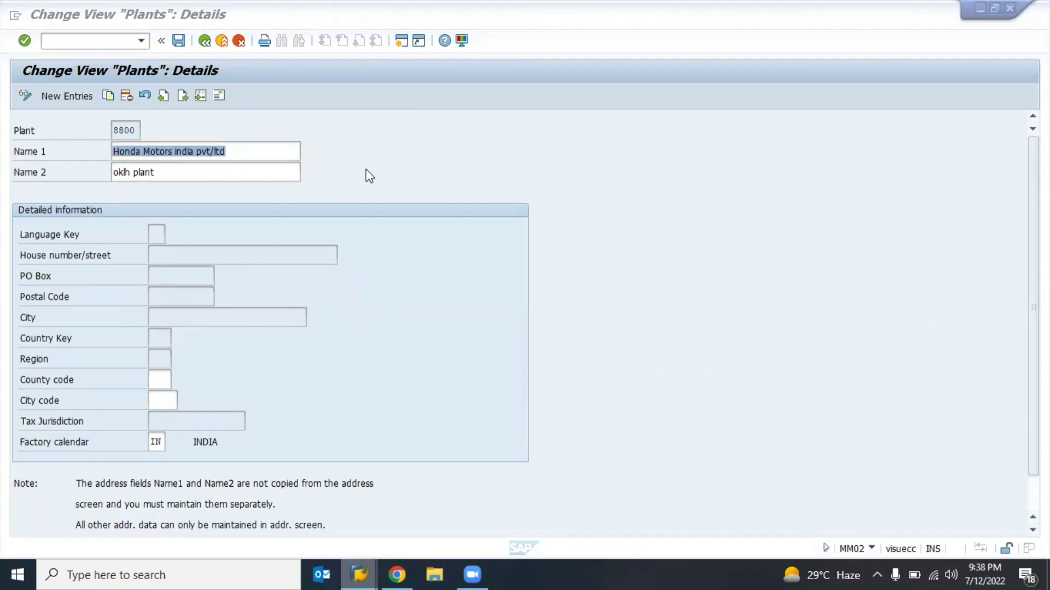
{"action": "key", "text": "alt+Tab"}
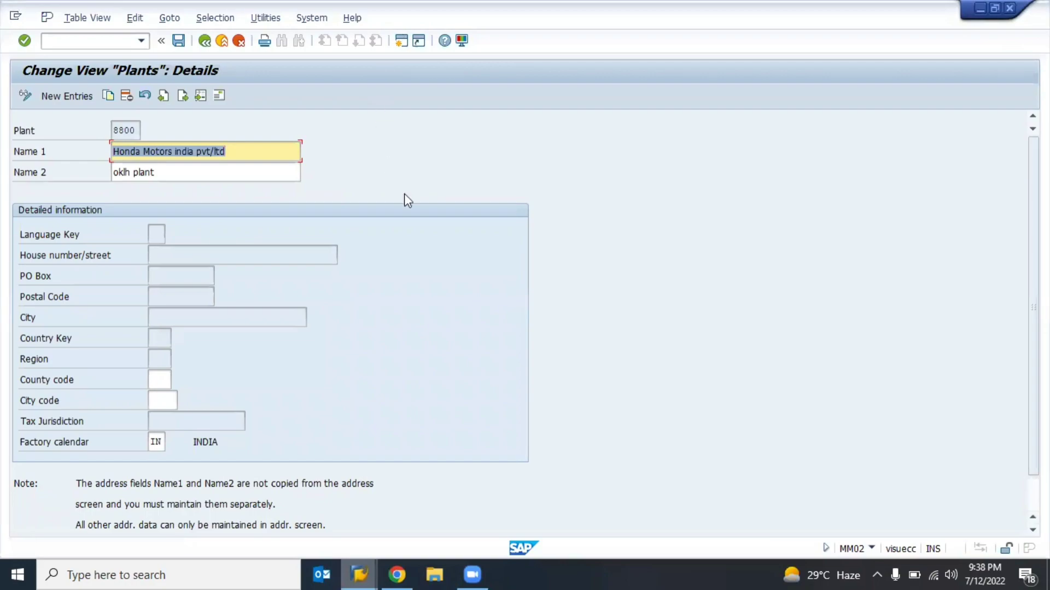
{"action": "left_click", "coordinate": [219, 96]}
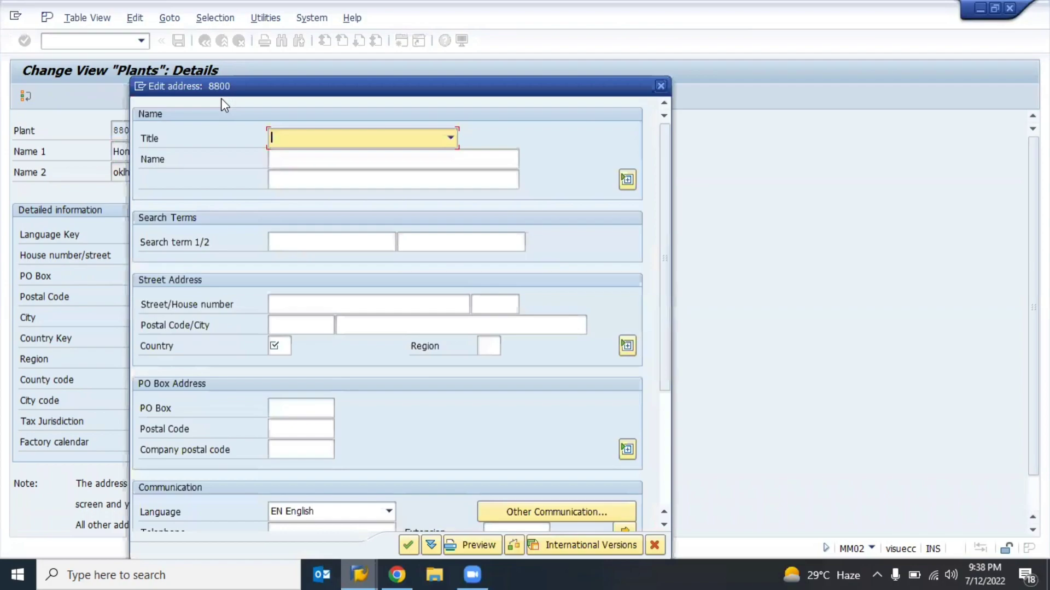
{"action": "left_click", "coordinate": [660, 87]}
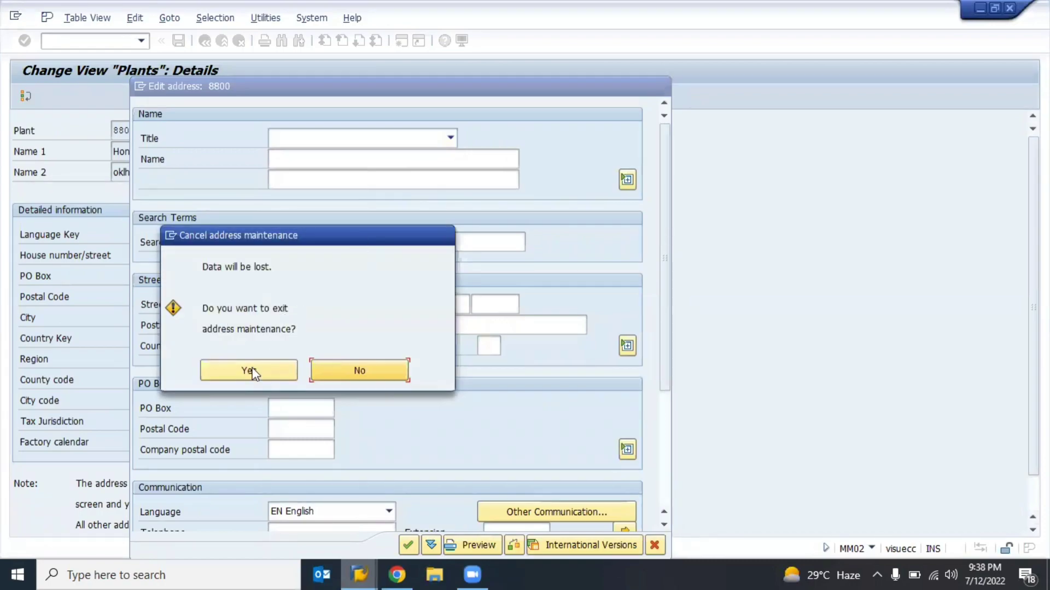
{"action": "left_click", "coordinate": [251, 371]}
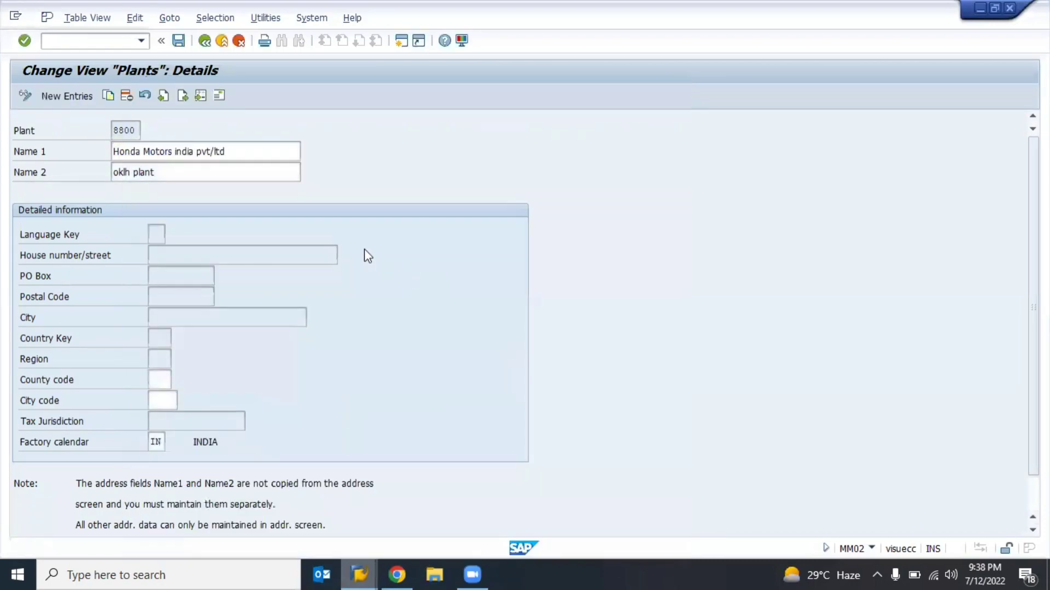
- Leave the plant customizing back to SAP Easy Access and run transaction SPRO again
{"action": "key", "text": "F3"}
{"action": "key", "text": "F3"}
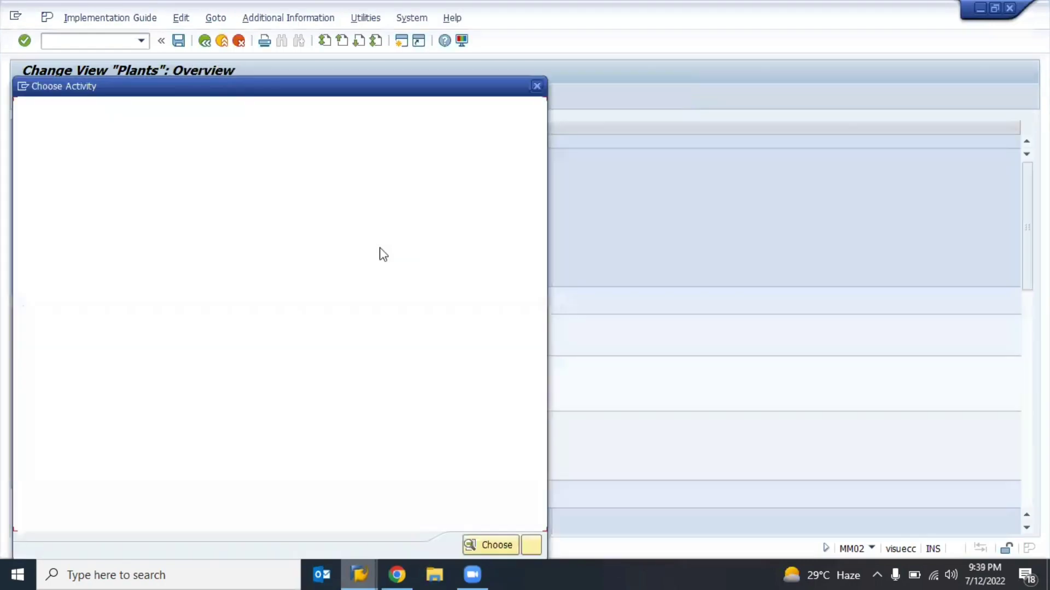
{"action": "key", "text": "F3"}
{"action": "key", "text": "F3"}
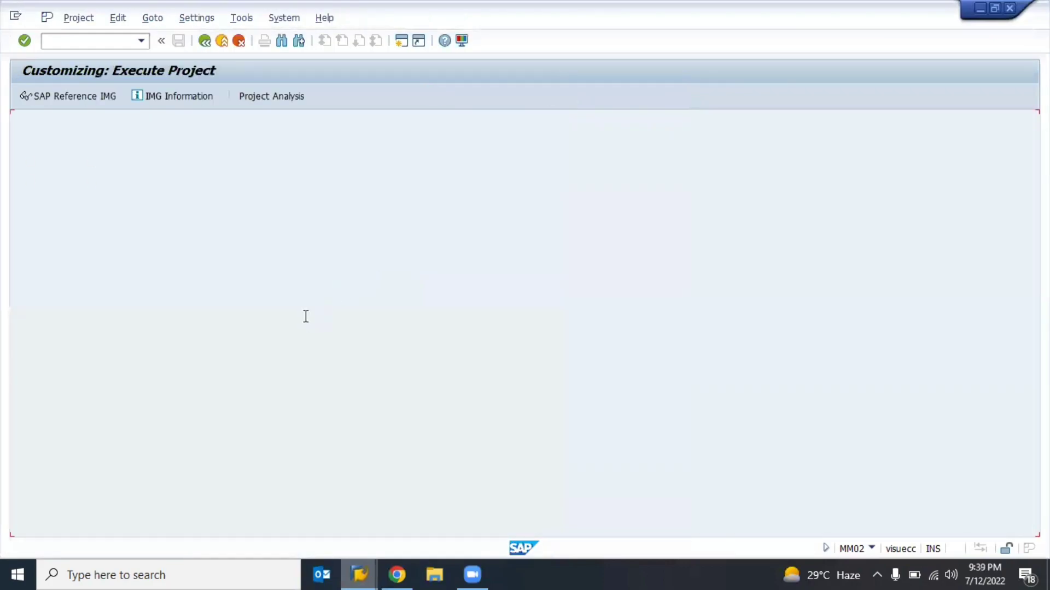
{"action": "key", "text": "F3"}
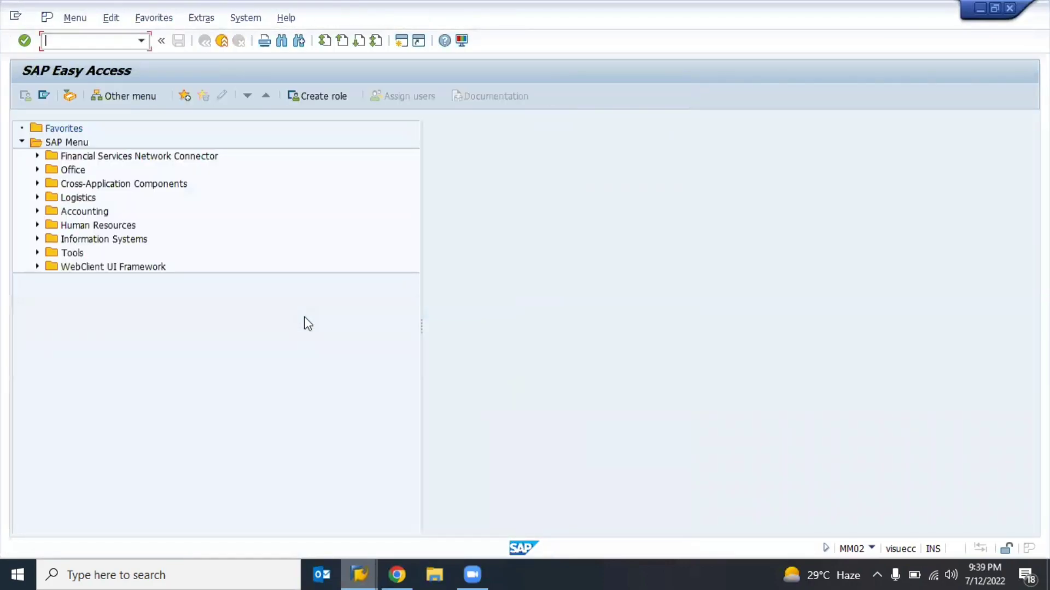
{"action": "type", "text": "So"}
{"action": "key", "text": "Return"}
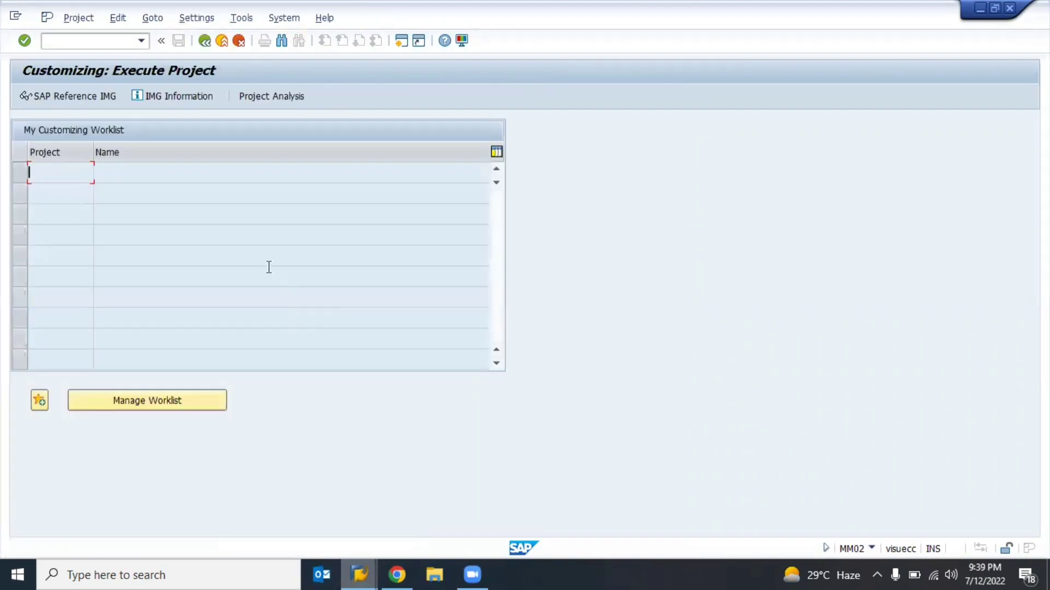
- Open the SAP Reference IMG and expand Enterprise Structure > Definition > Logistics - General
{"action": "left_click", "coordinate": [68, 97]}
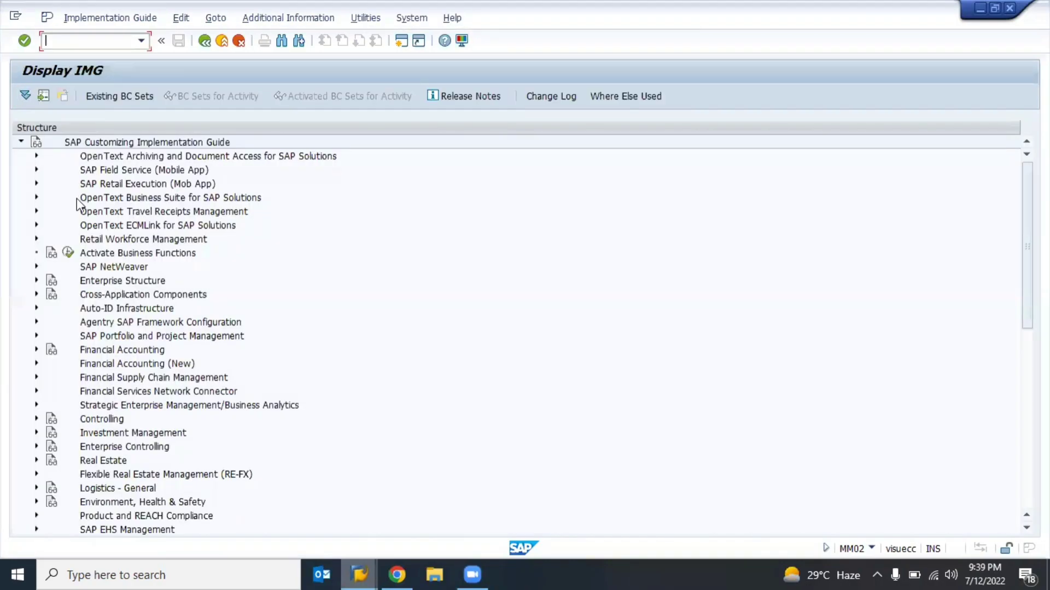
{"action": "left_click", "coordinate": [71, 272]}
{"action": "left_click", "coordinate": [70, 280]}
{"action": "left_click", "coordinate": [36, 281]}
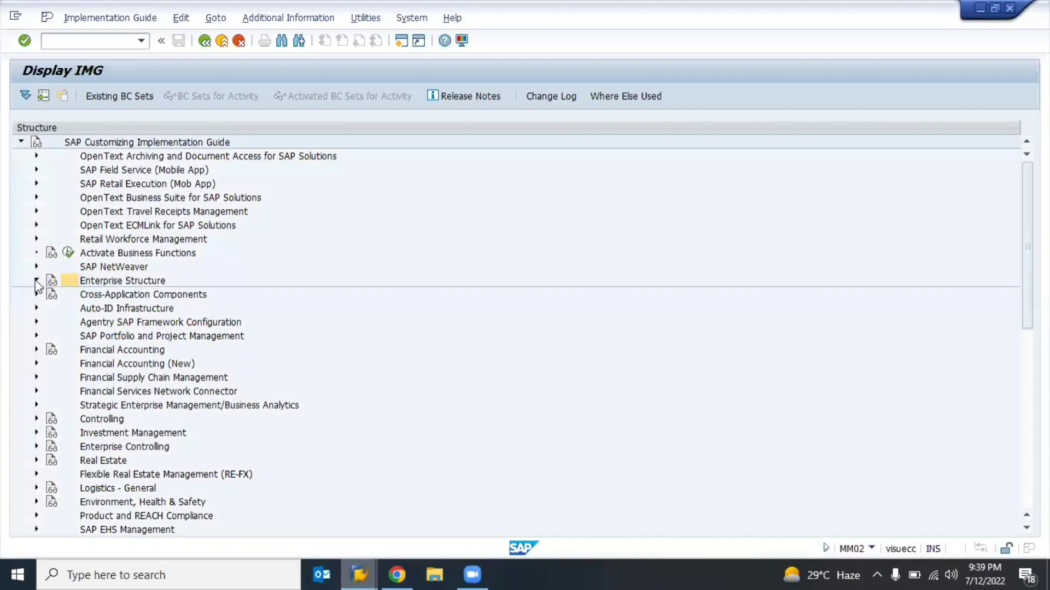
{"action": "left_click", "coordinate": [51, 308]}
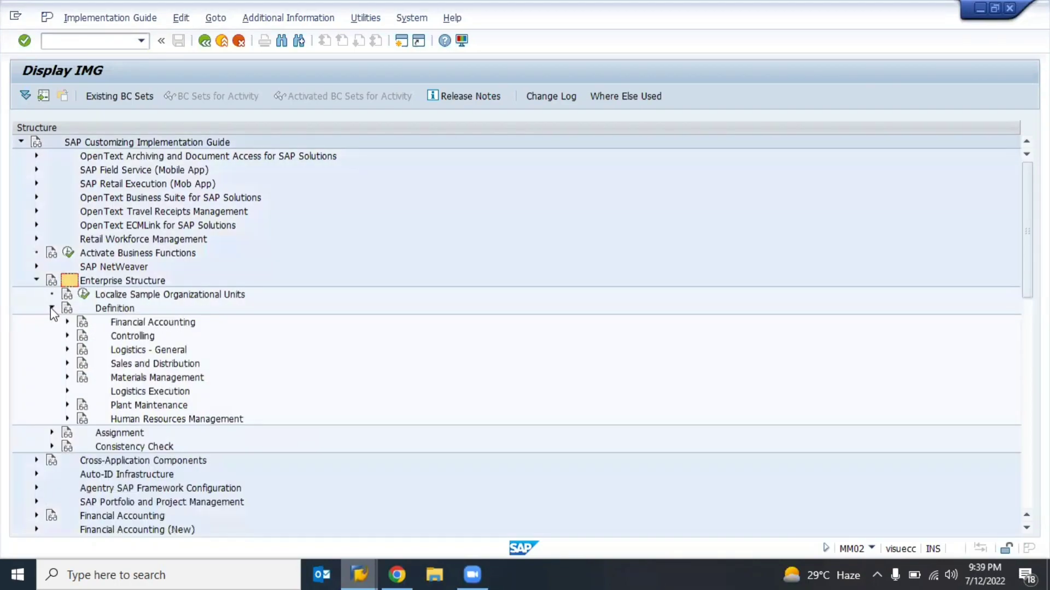
{"action": "left_click", "coordinate": [67, 350]}
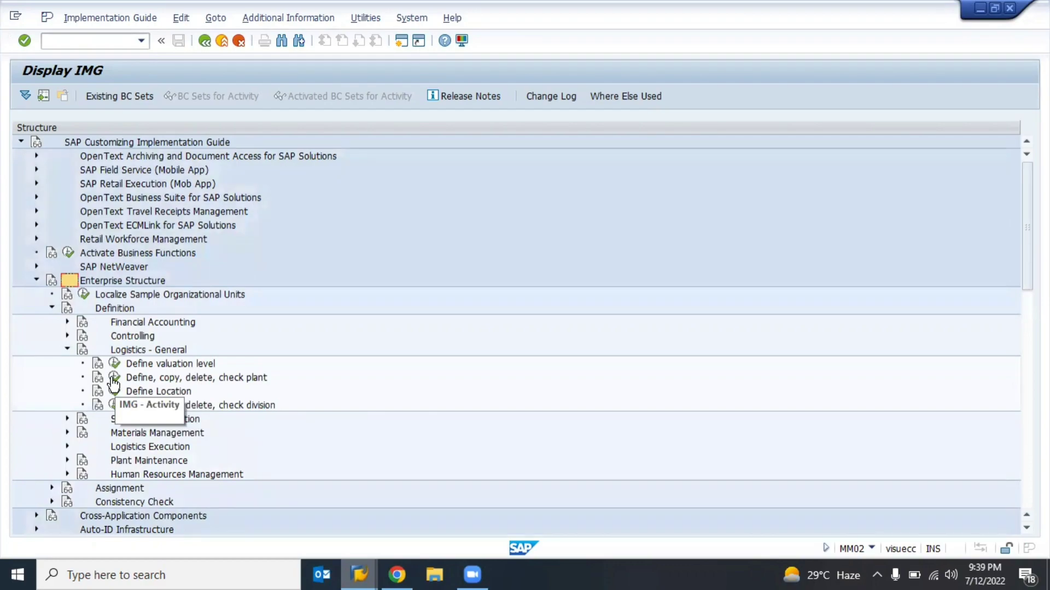
- Open the Define Plant activity under "Define, copy, delete, check plant"
{"action": "left_click", "coordinate": [114, 380]}
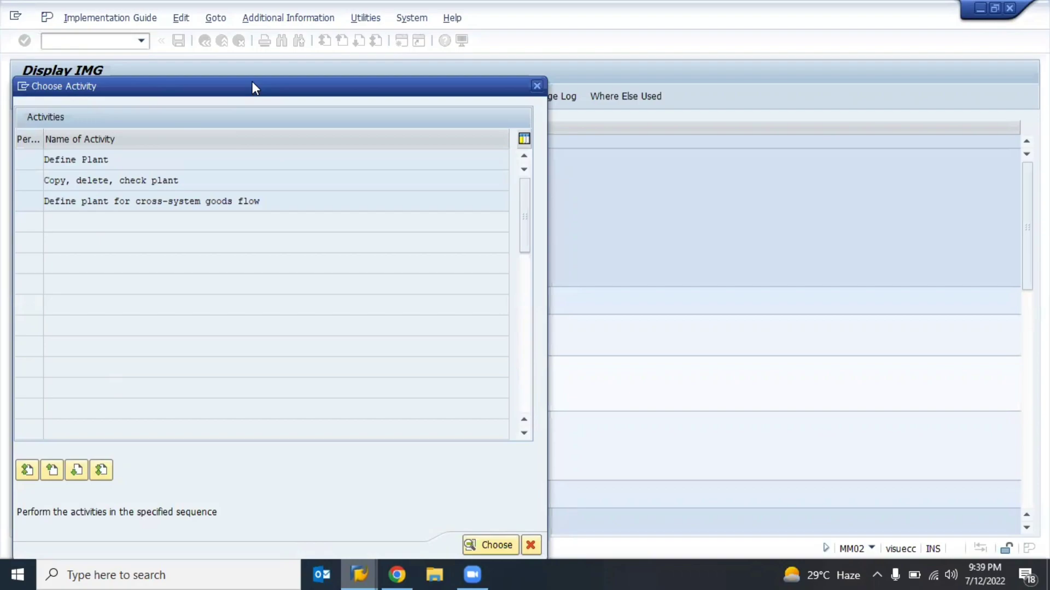
{"action": "left_click_drag", "start_coordinate": [252, 87], "coordinate": [584, 95]}
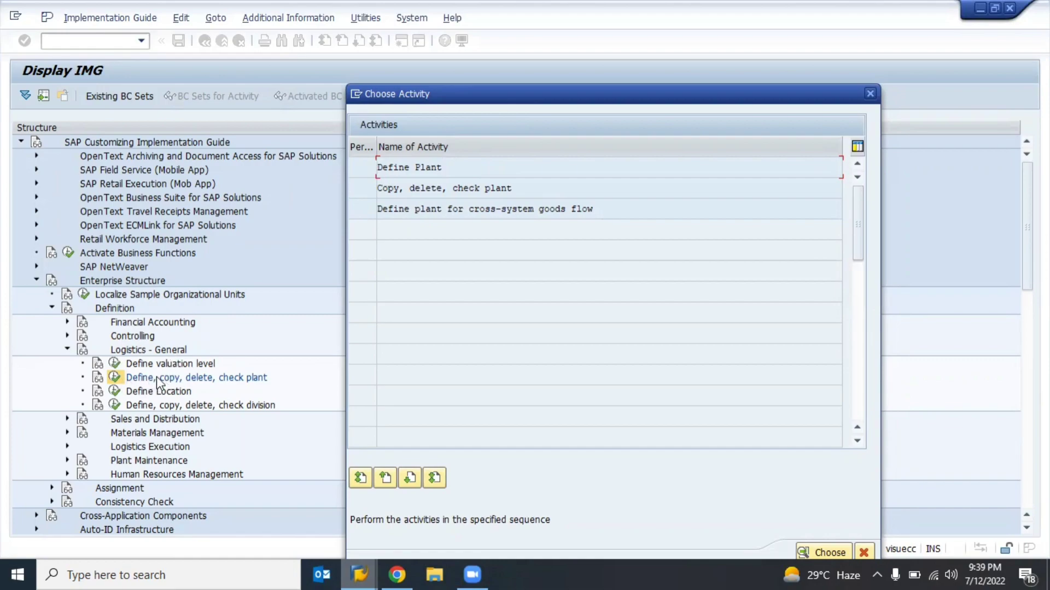
{"action": "double_click", "coordinate": [416, 166]}
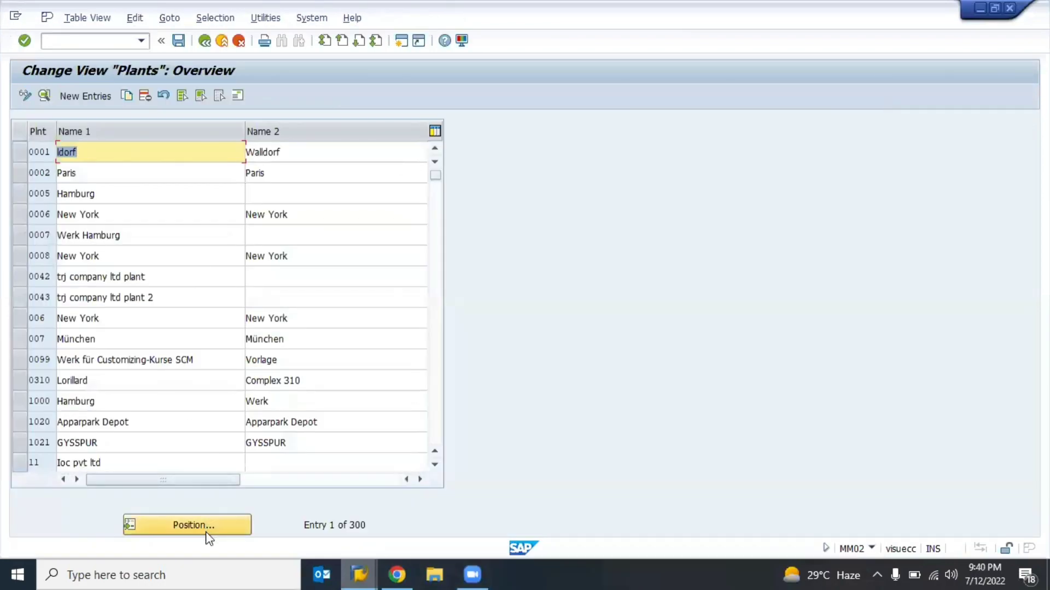
- Browse the plants overview and position the list at plant 8800
{"action": "left_click", "coordinate": [438, 220]}
{"action": "left_click", "coordinate": [440, 236]}
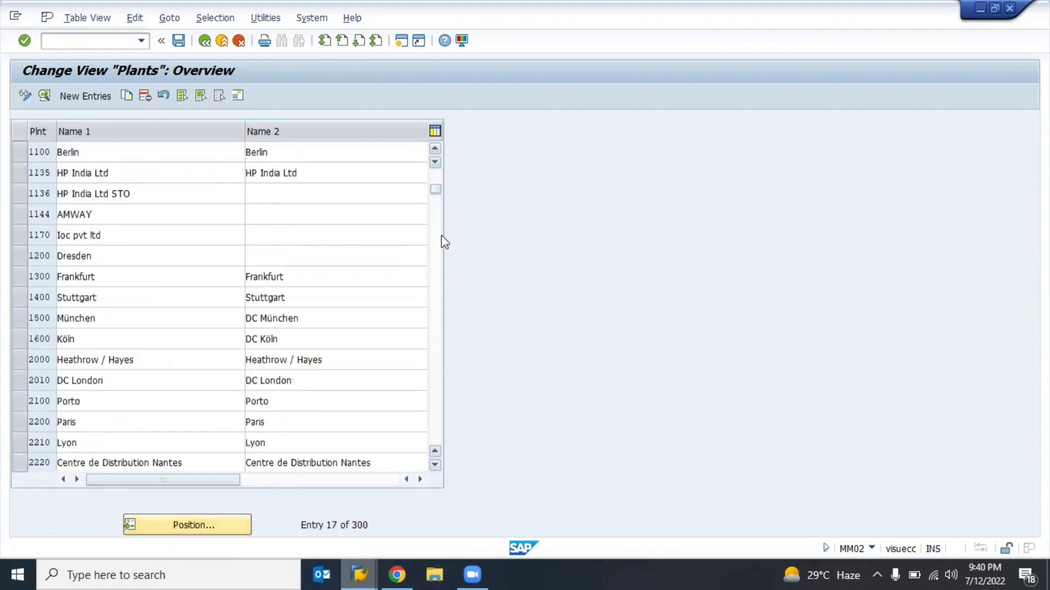
{"action": "left_click", "coordinate": [191, 526]}
{"action": "key", "text": "Down"}
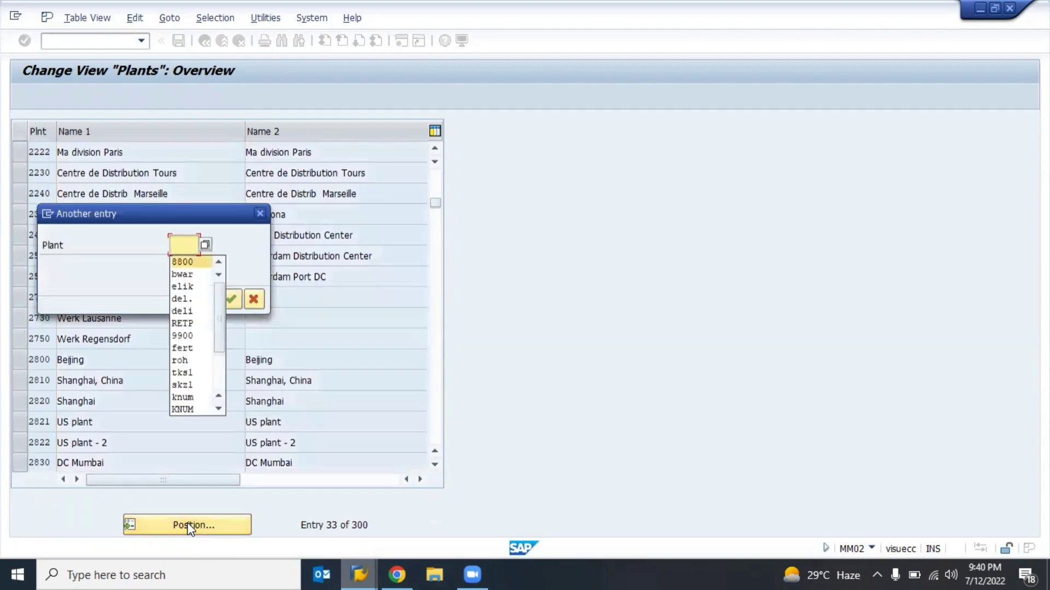
{"action": "key", "text": "Return"}
{"action": "key", "text": "Return"}
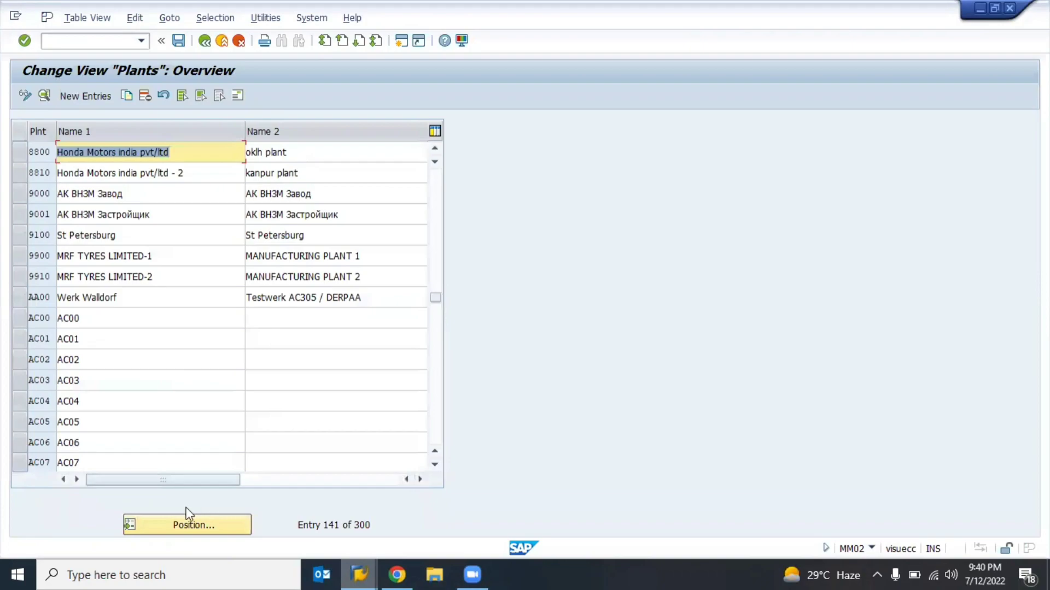
- Look up plant 8800 in the value help of all plants and position the overview at it
{"action": "left_click", "coordinate": [435, 185]}
{"action": "left_click", "coordinate": [435, 185]}
{"action": "left_click", "coordinate": [435, 185]}
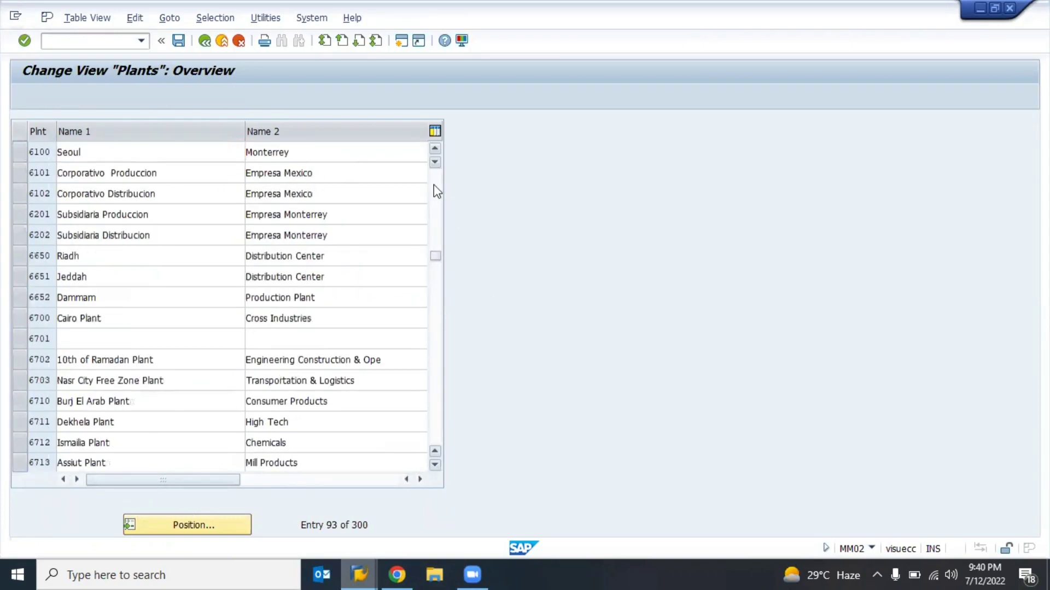
{"action": "left_click", "coordinate": [434, 185]}
{"action": "left_click", "coordinate": [434, 185]}
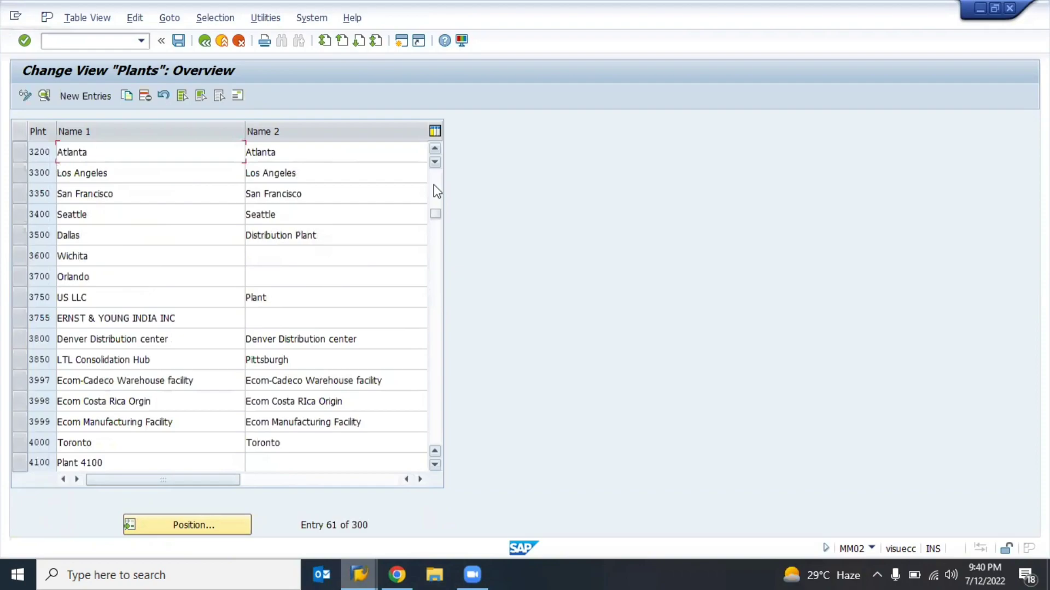
{"action": "left_click", "coordinate": [171, 522]}
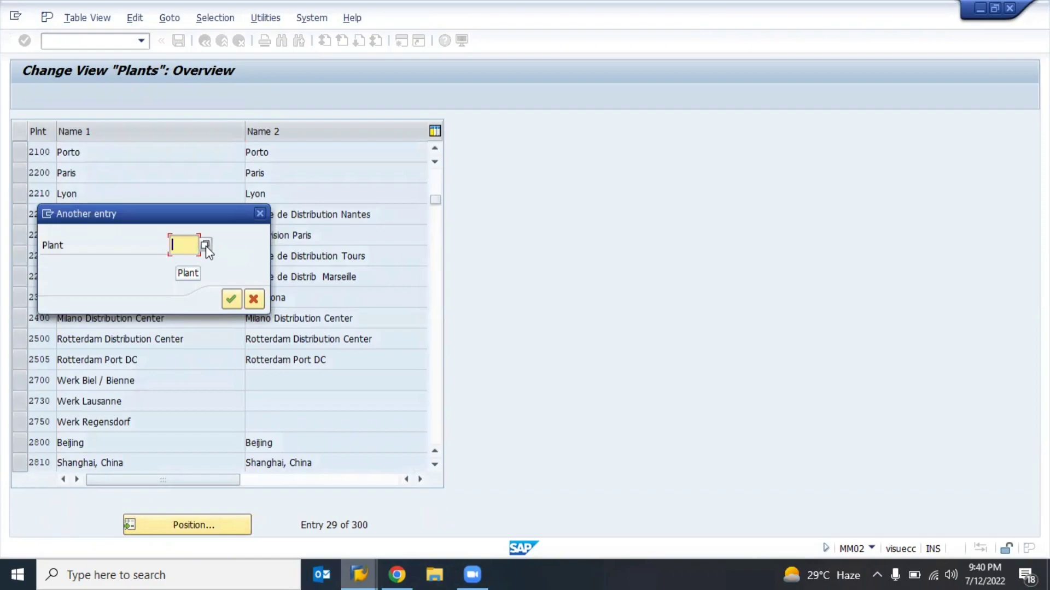
{"action": "left_click", "coordinate": [206, 245]}
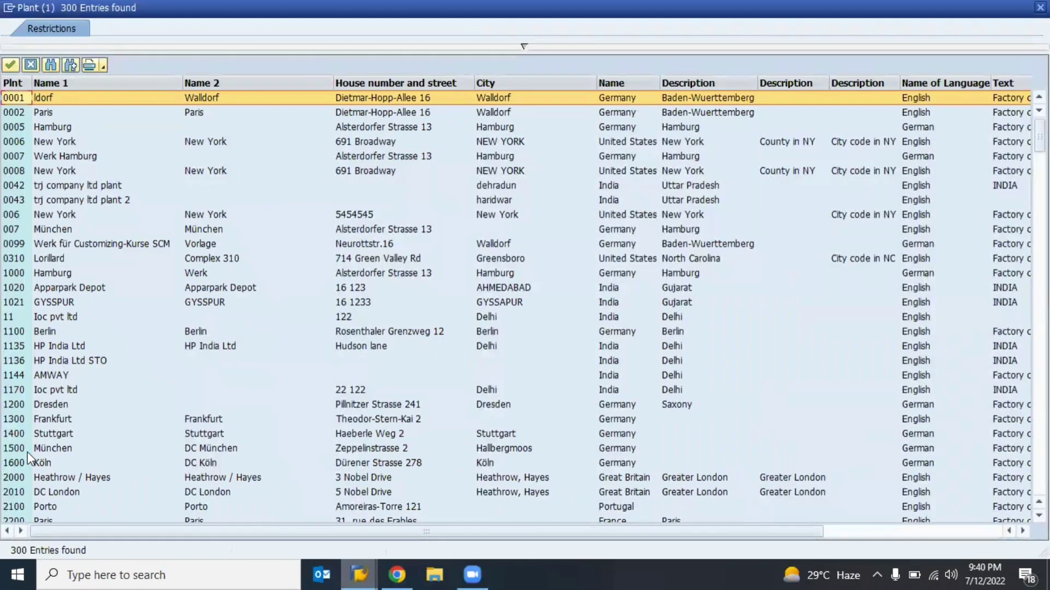
{"action": "left_click", "coordinate": [27, 451]}
{"action": "scroll", "coordinate": [27, 457], "scroll_direction": "down", "scroll_amount": 20}
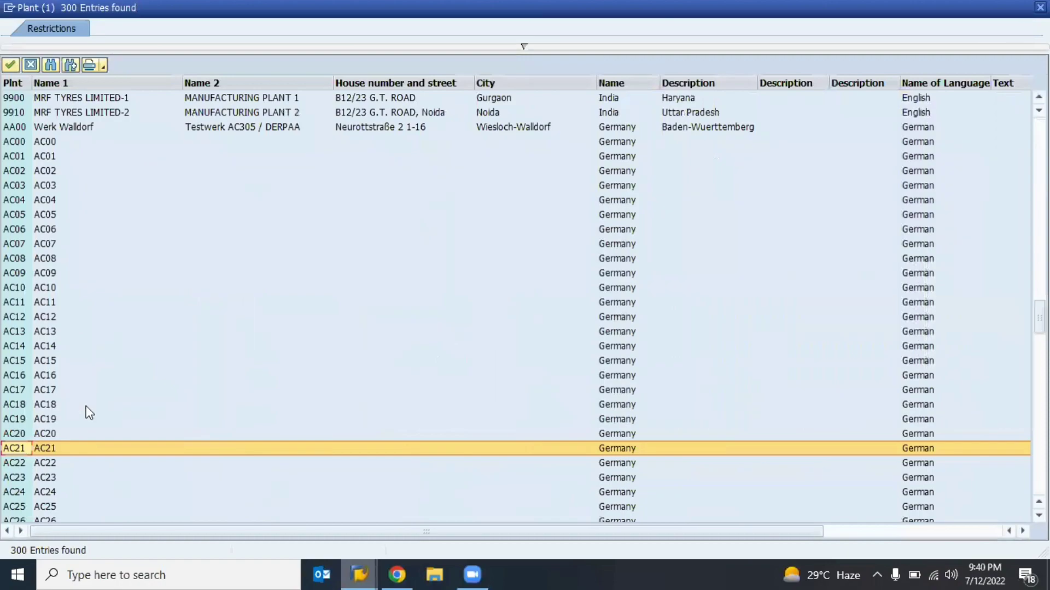
{"action": "scroll", "coordinate": [109, 422], "scroll_direction": "up", "scroll_amount": 10}
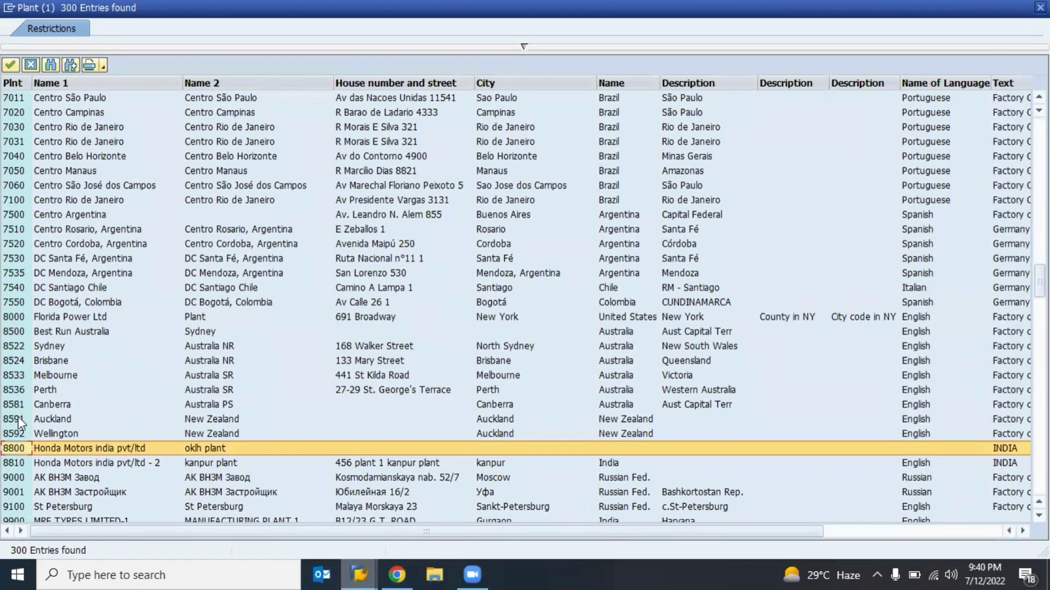
{"action": "double_click", "coordinate": [12, 448]}
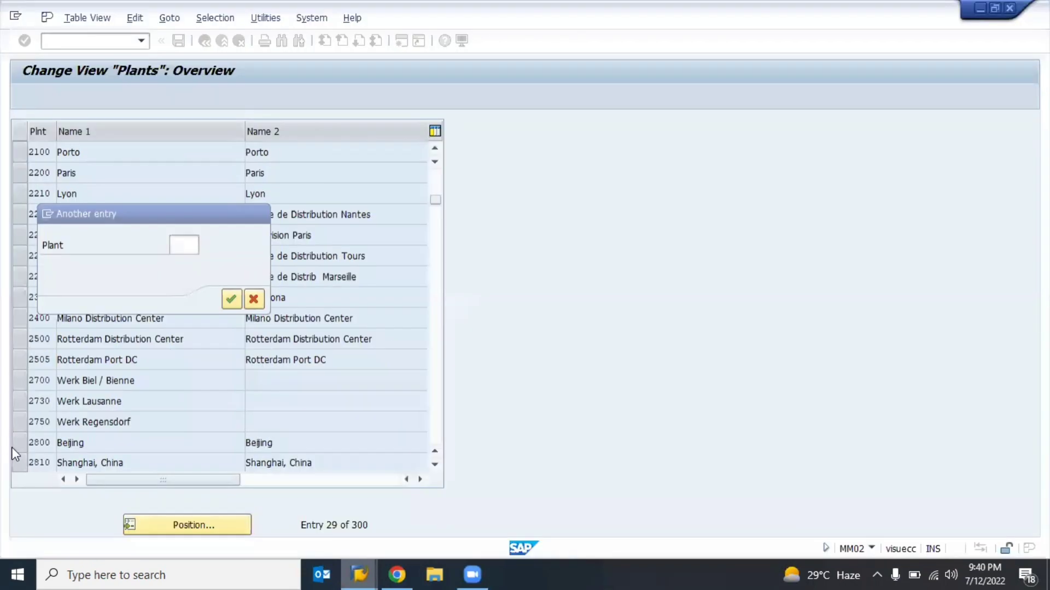
{"action": "key", "text": "Return"}
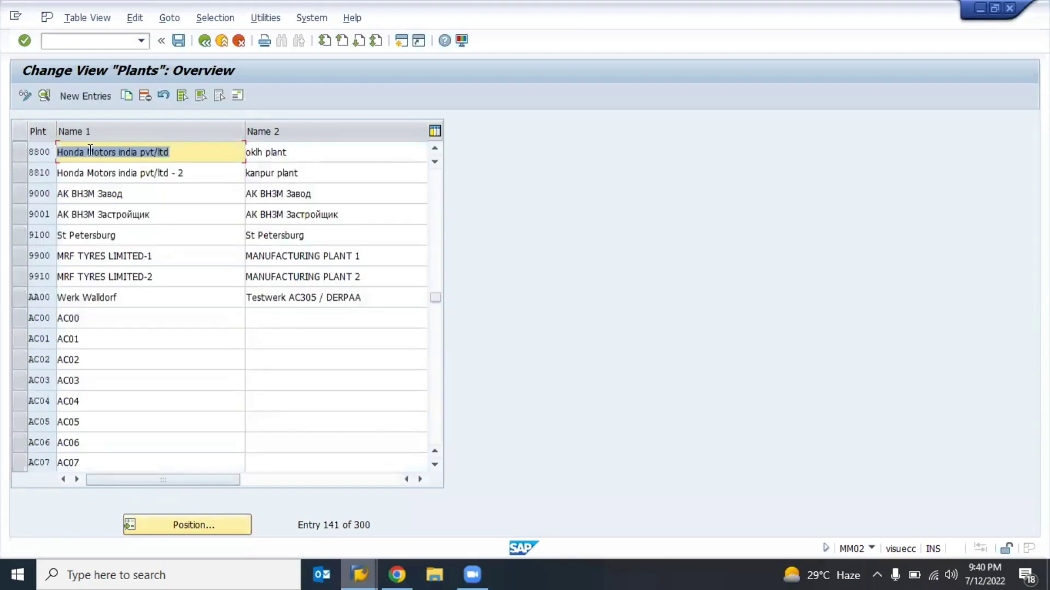
- Display the details of plant 8800 and open its address form
{"action": "left_click", "coordinate": [203, 156]}
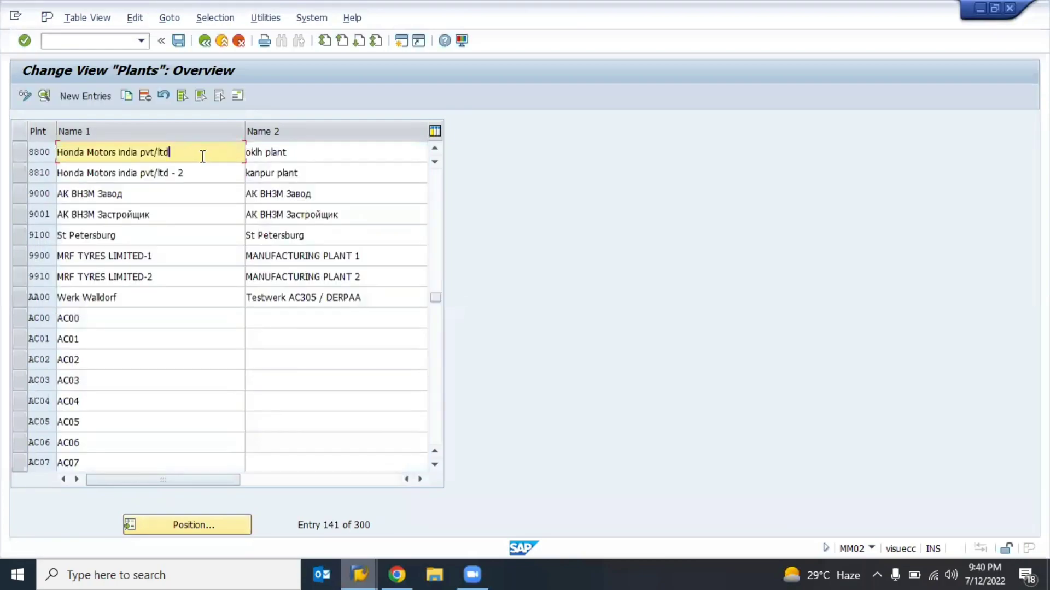
{"action": "double_click", "coordinate": [76, 154]}
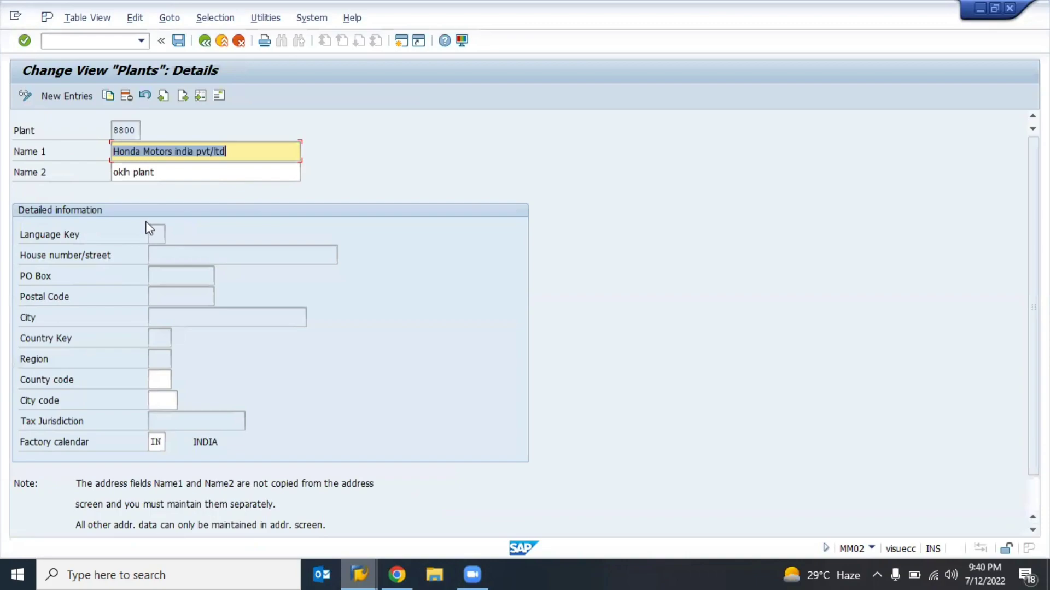
{"action": "left_click", "coordinate": [220, 95]}
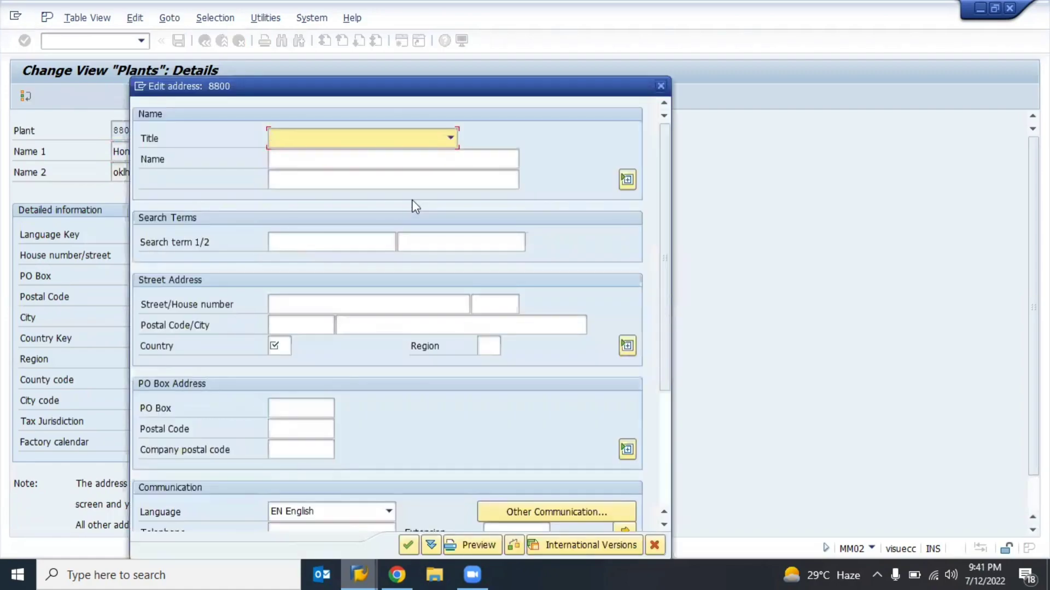
- Enter Test Plant as the address name and IN as the country, and confirm the address
{"action": "left_click", "coordinate": [356, 159]}
{"action": "type", "text": "Test "}
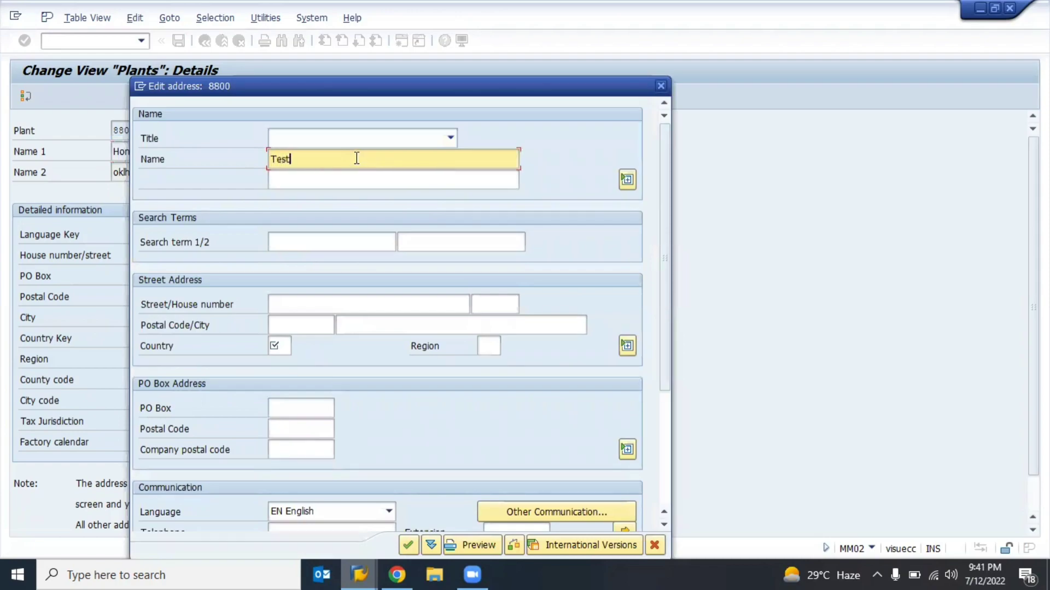
{"action": "type", "text": "Plabnt"}
{"action": "key", "text": "Left"}
{"action": "key", "text": "BackSpace"}
{"action": "left_click", "coordinate": [282, 345]}
{"action": "type", "text": "IN"}
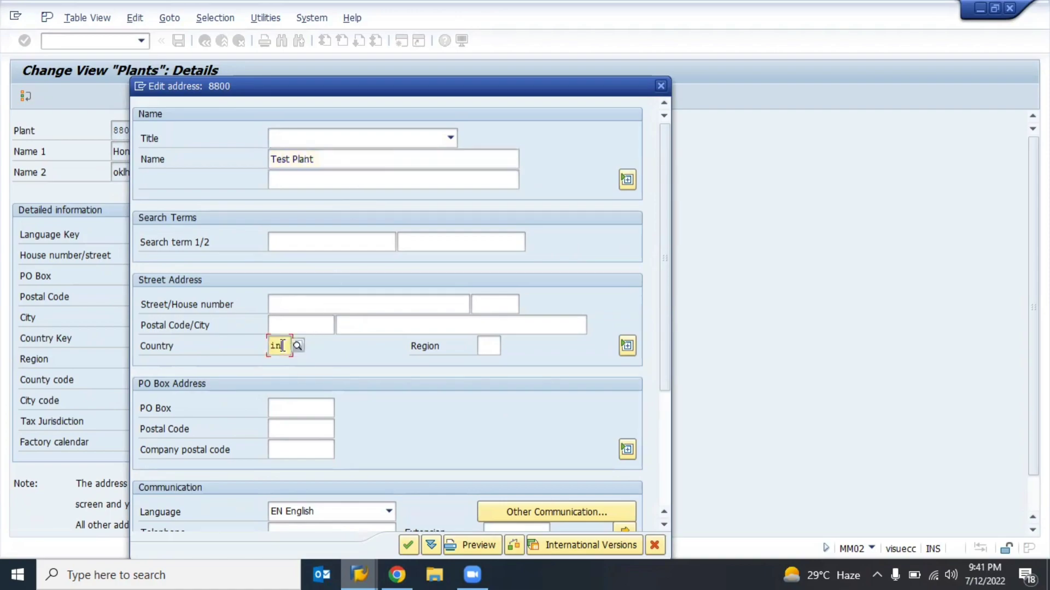
{"action": "key", "text": "Return"}
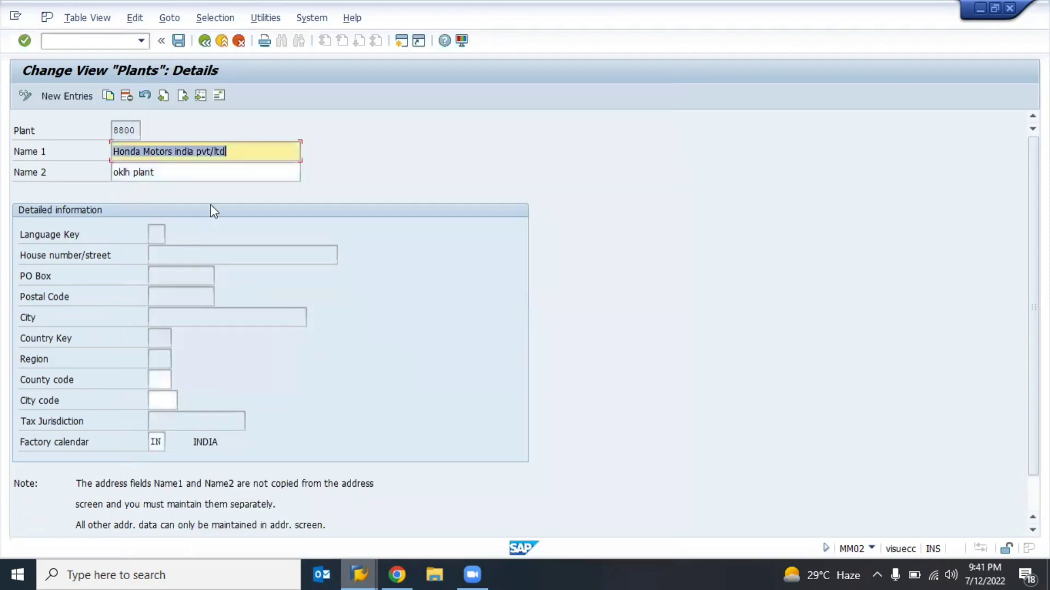
- Reopen the address form of plant 8800 and fill in the house number, postal code and the city Noida
{"action": "left_click", "coordinate": [219, 96]}
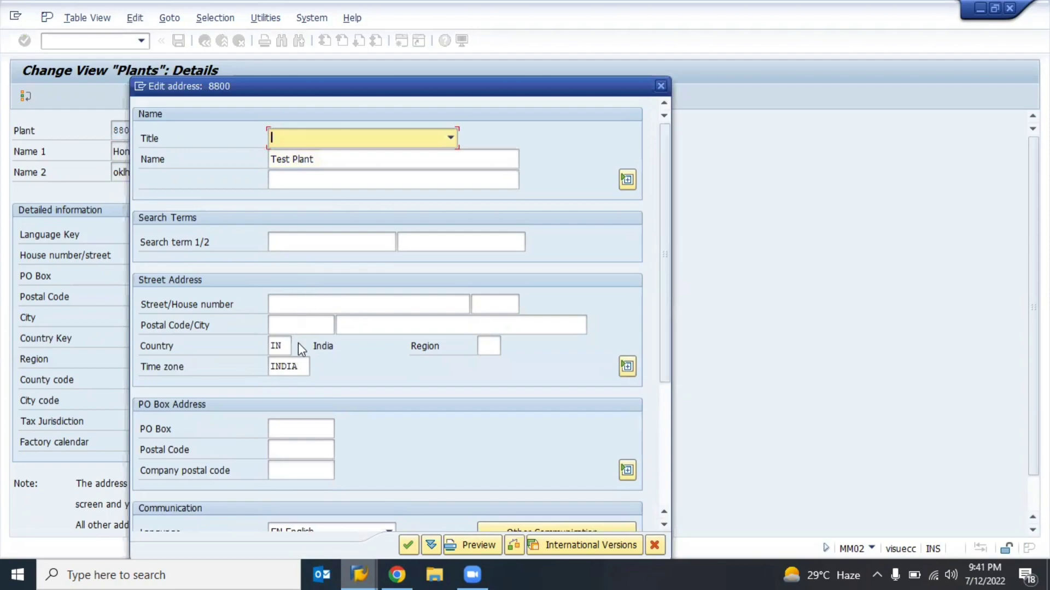
{"action": "left_click", "coordinate": [294, 301]}
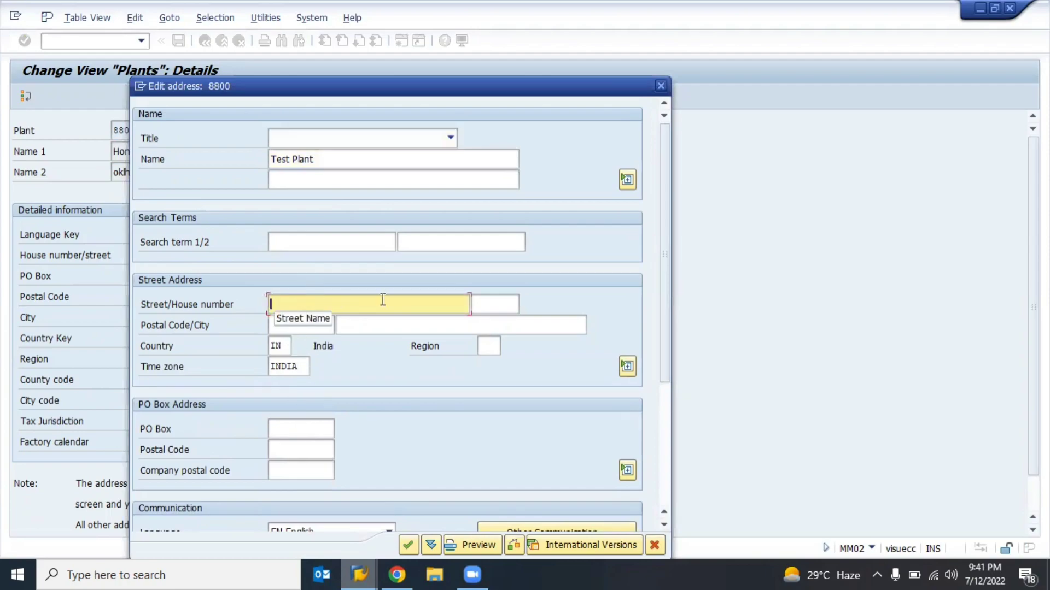
{"action": "left_click", "coordinate": [492, 306]}
{"action": "type", "text": "B12123"}
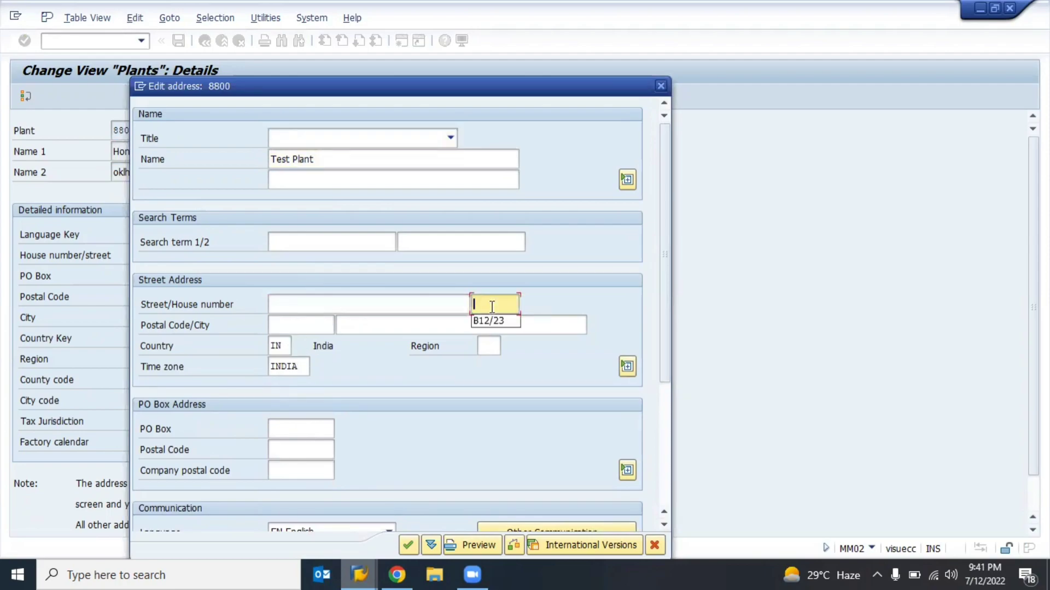
{"action": "key", "text": "Tab"}
{"action": "key", "text": "Tab"}
{"action": "key", "text": "Down"}
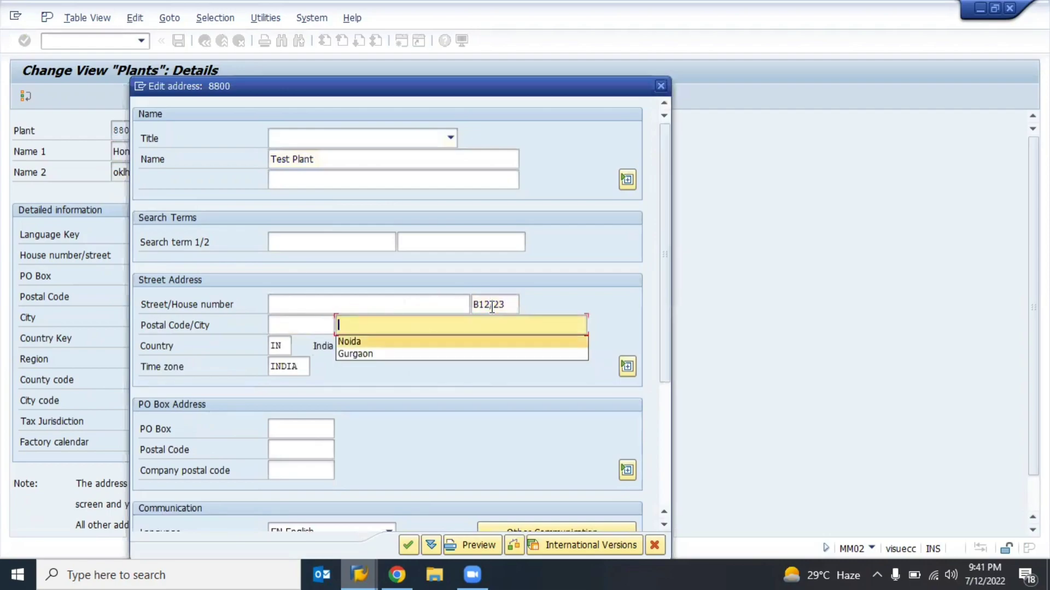
{"action": "key", "text": "Return"}
{"action": "key", "text": "shift+Tab"}
{"action": "key", "text": "Down"}
- Set the region to 24 in the plant address and confirm the address form
{"action": "key", "text": "Tab"}
{"action": "key", "text": "Tab"}
{"action": "key", "text": "Tab"}
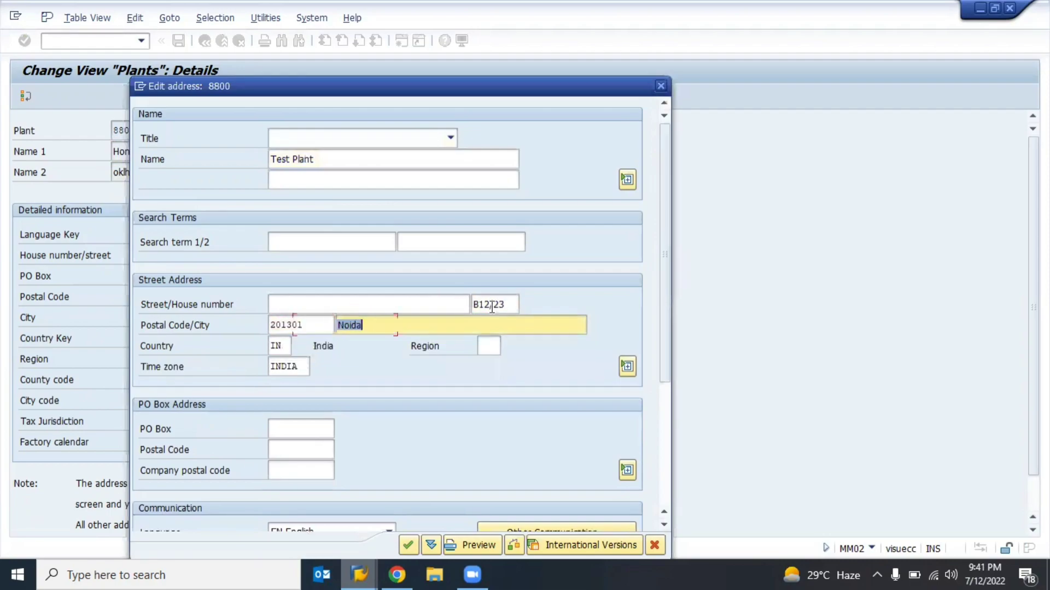
{"action": "key", "text": "Down"}
{"action": "key", "text": "Return"}
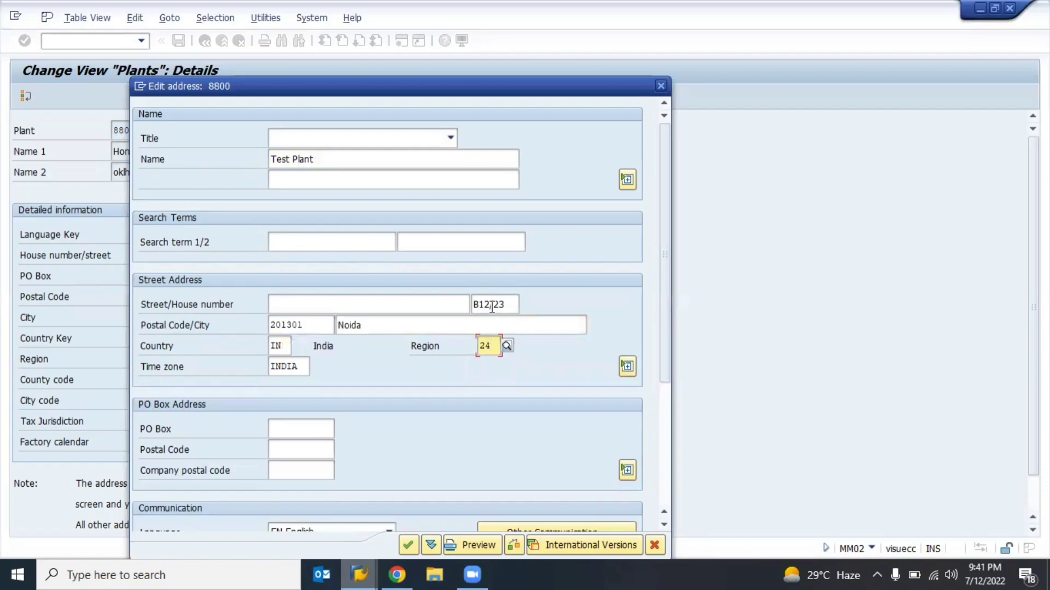
{"action": "key", "text": "Return"}
{"action": "key", "text": "Down"}
{"action": "key", "text": "Return"}
{"action": "key", "text": "Return"}
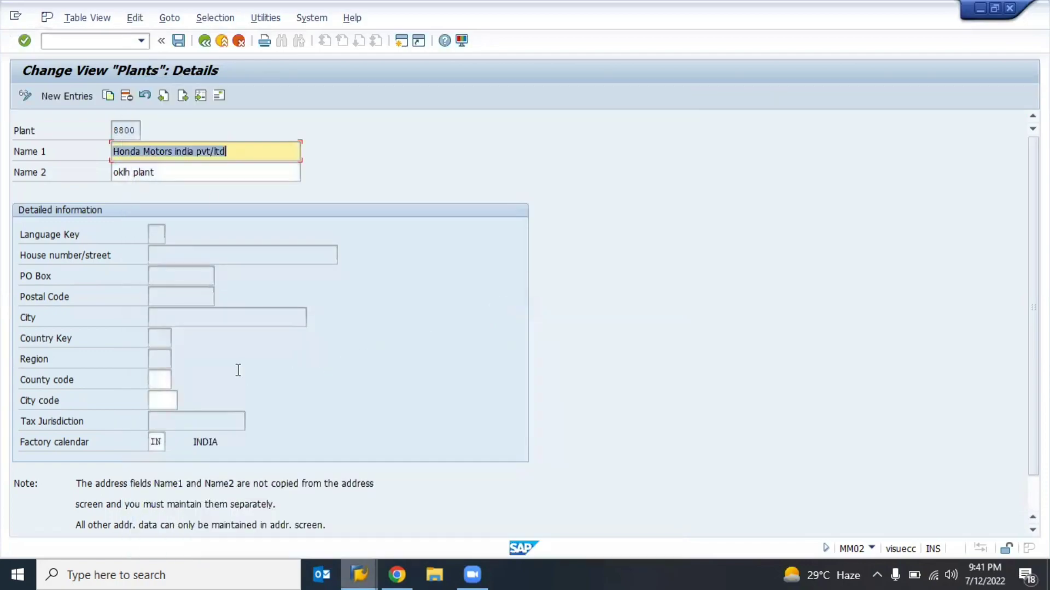
- Save plant 8800 under the proposed customizing request and switch the plants view to display mode
{"action": "left_click", "coordinate": [179, 41]}
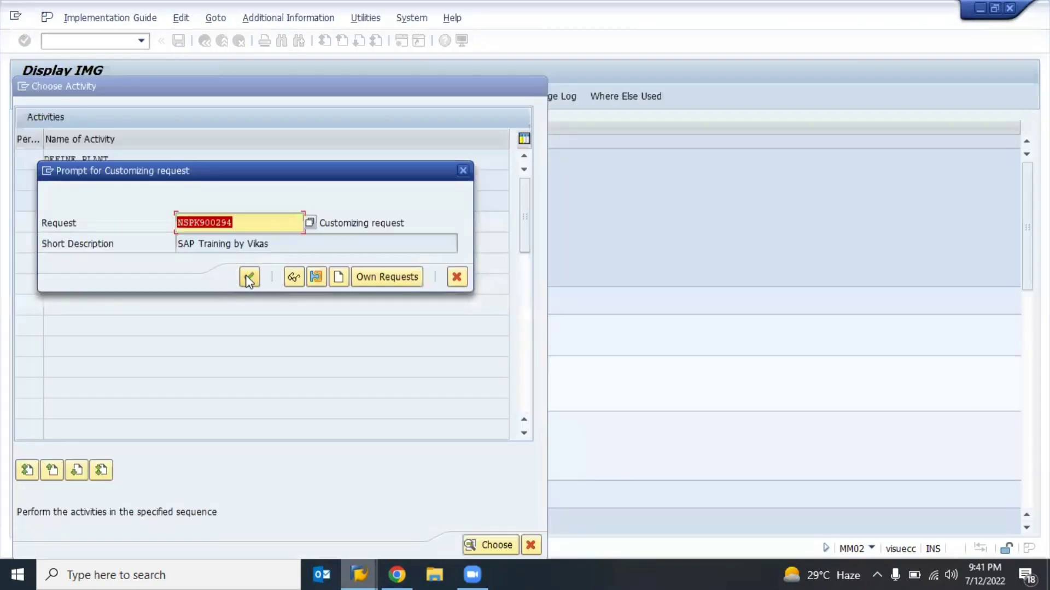
{"action": "left_click", "coordinate": [249, 279]}
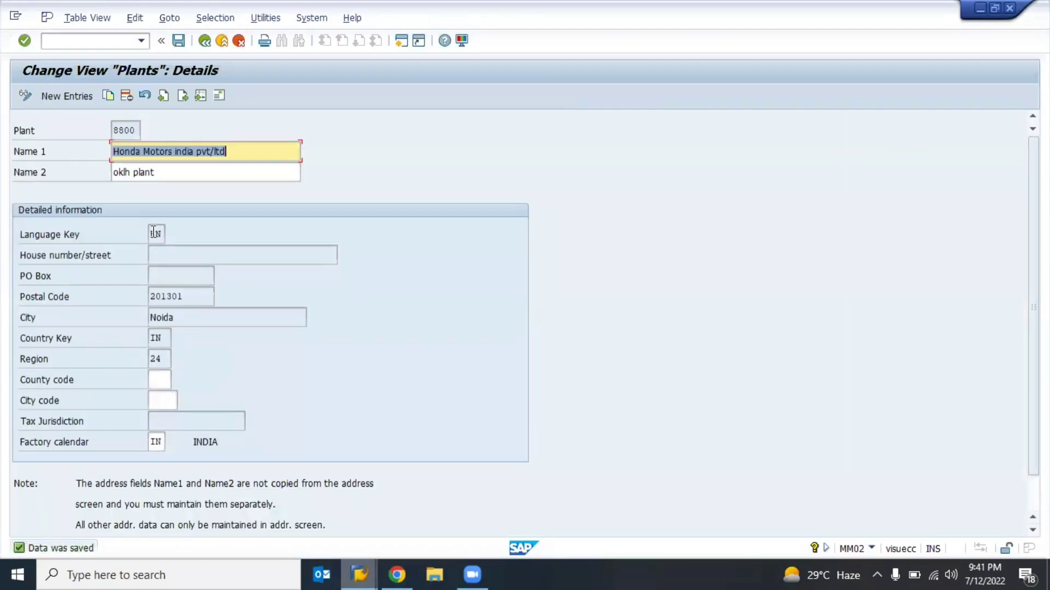
{"action": "left_click", "coordinate": [157, 317]}
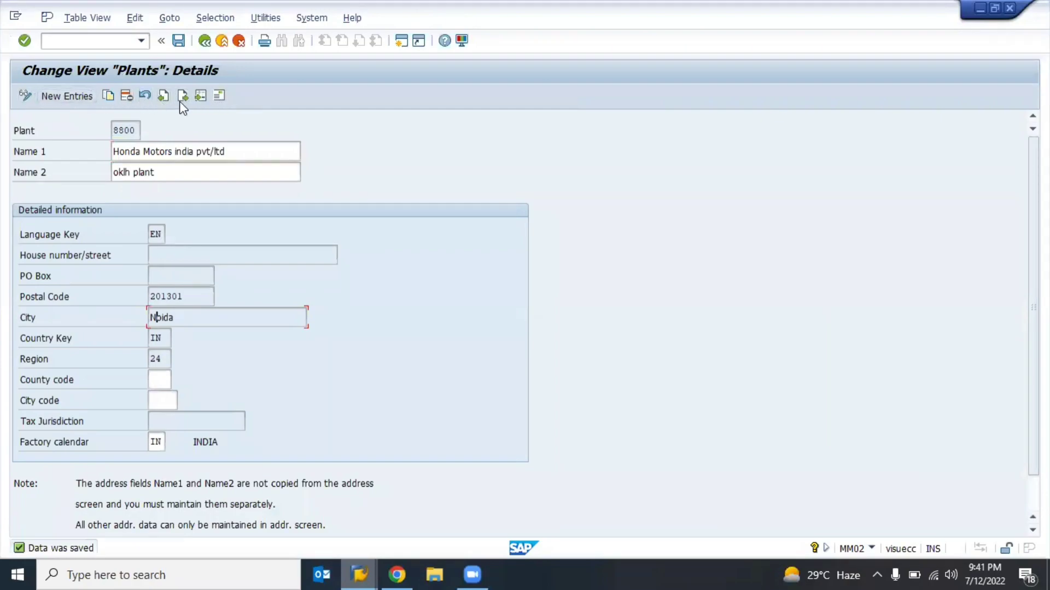
{"action": "left_click", "coordinate": [22, 96]}
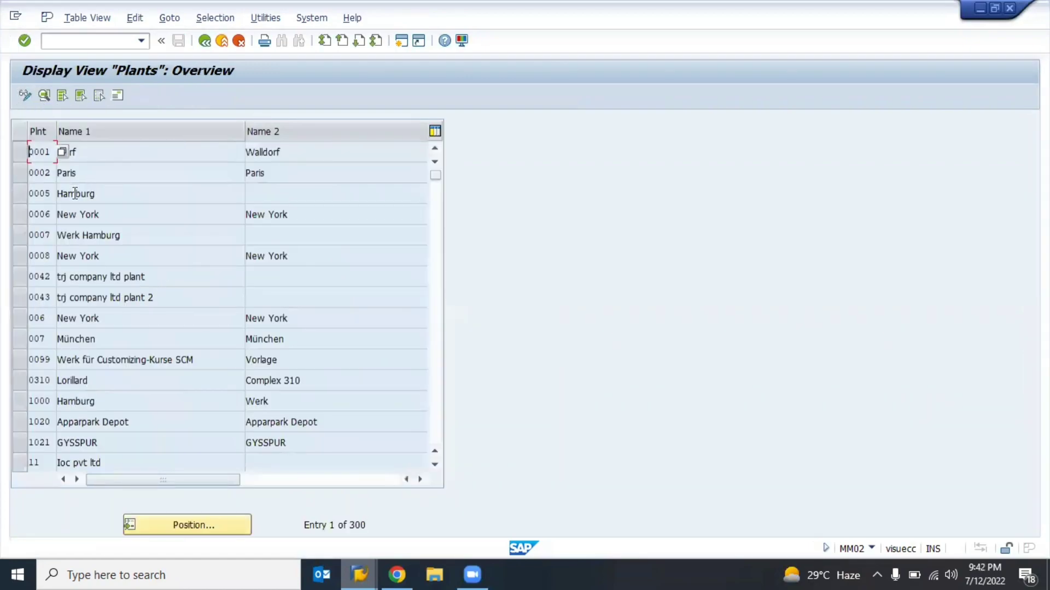
- Examine the details and address of the München plant 007 in display mode and return to the plants overview
{"action": "left_click", "coordinate": [81, 340]}
{"action": "double_click", "coordinate": [81, 339]}
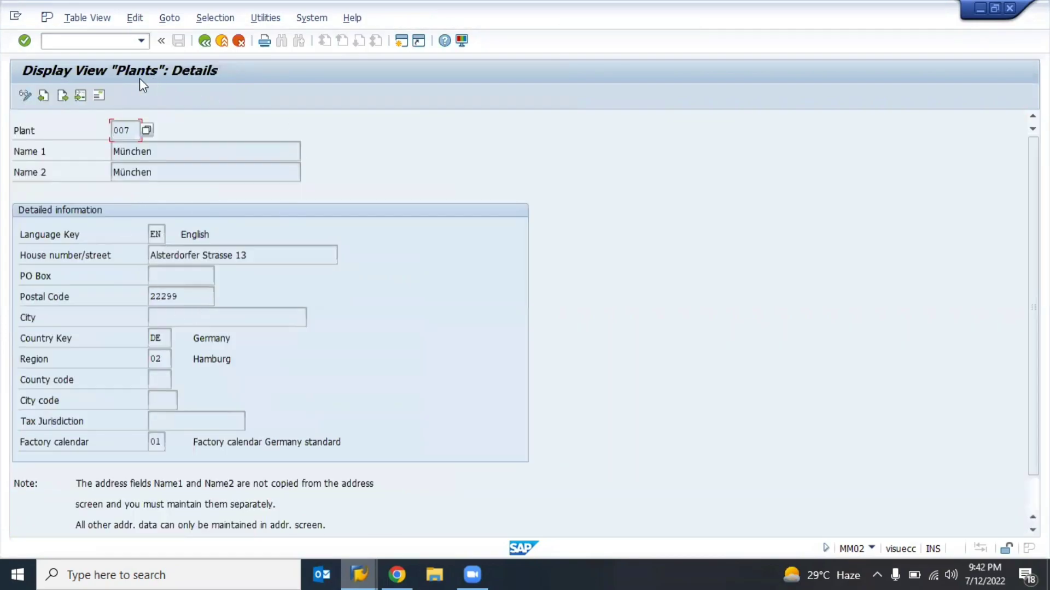
{"action": "left_click", "coordinate": [100, 96]}
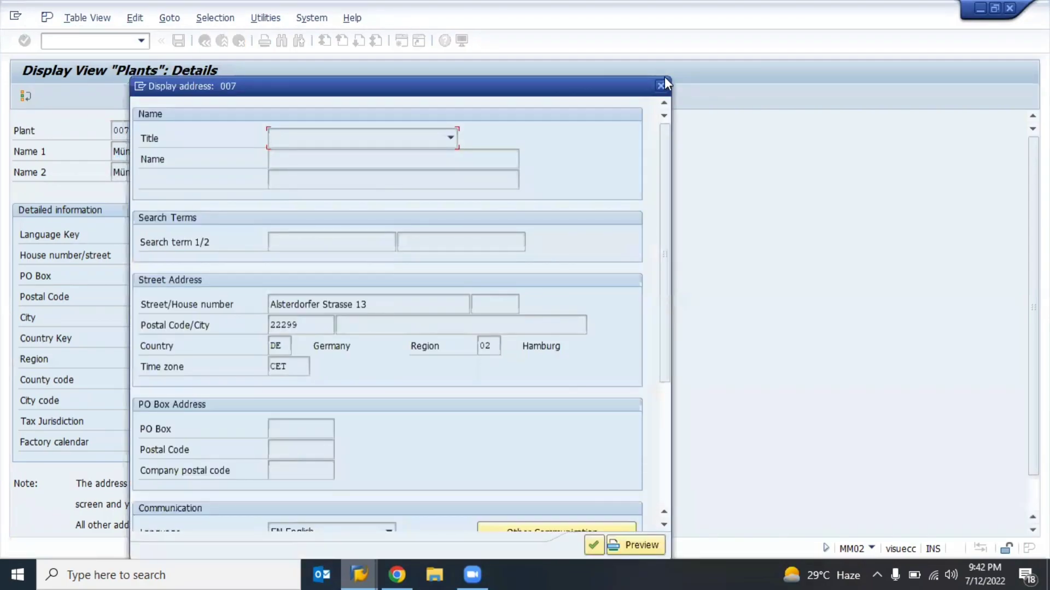
{"action": "left_click", "coordinate": [663, 88]}
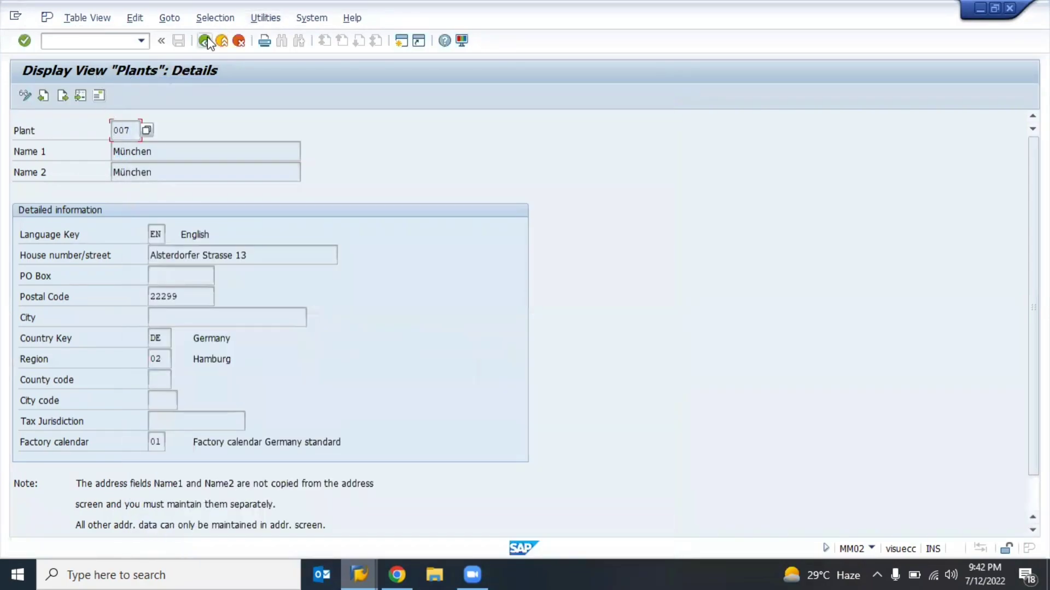
{"action": "key", "text": "F3"}
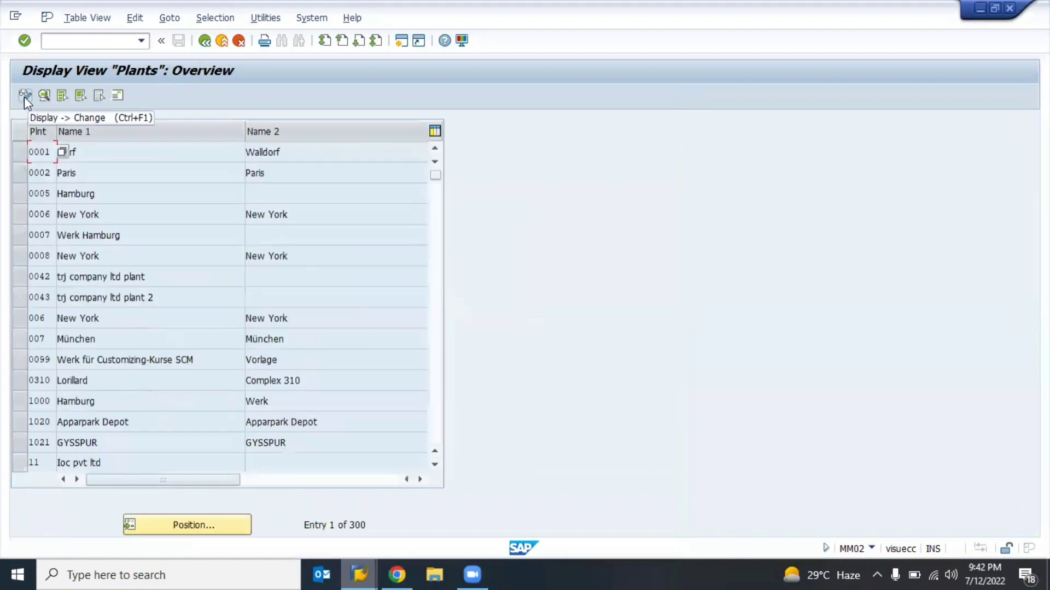
- Switch the plants view to change mode, position the list at plant 8800 and open its details
{"action": "left_click", "coordinate": [24, 97]}
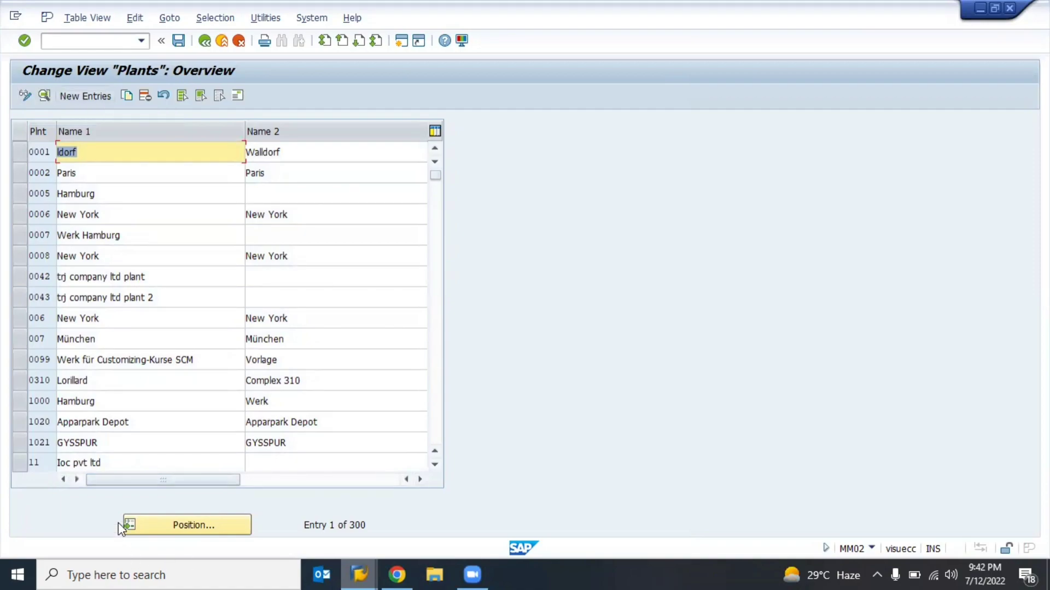
{"action": "left_click", "coordinate": [164, 523]}
{"action": "type", "text": "8800"}
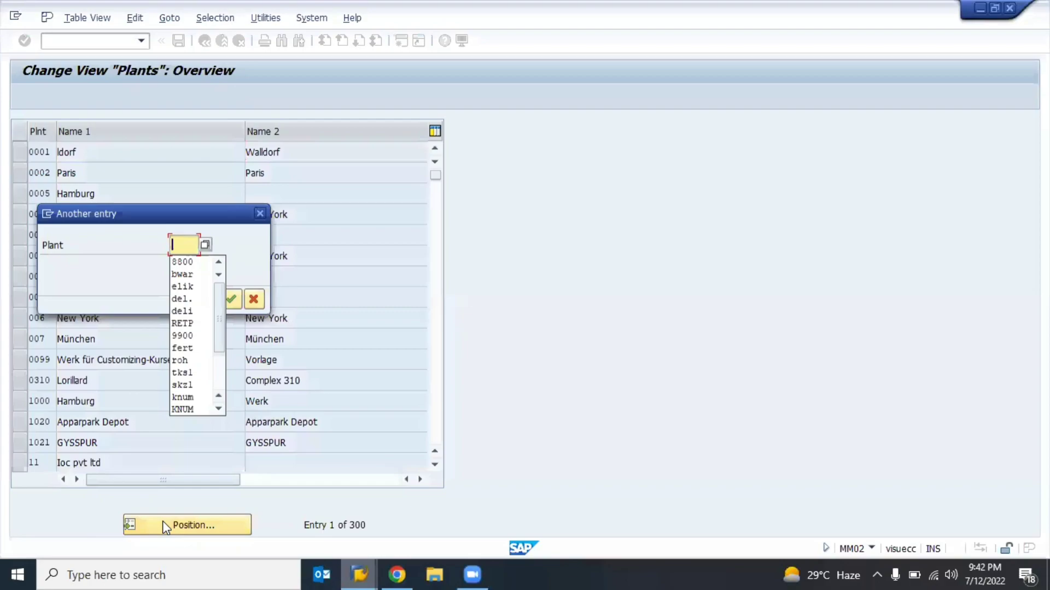
{"action": "key", "text": "Return"}
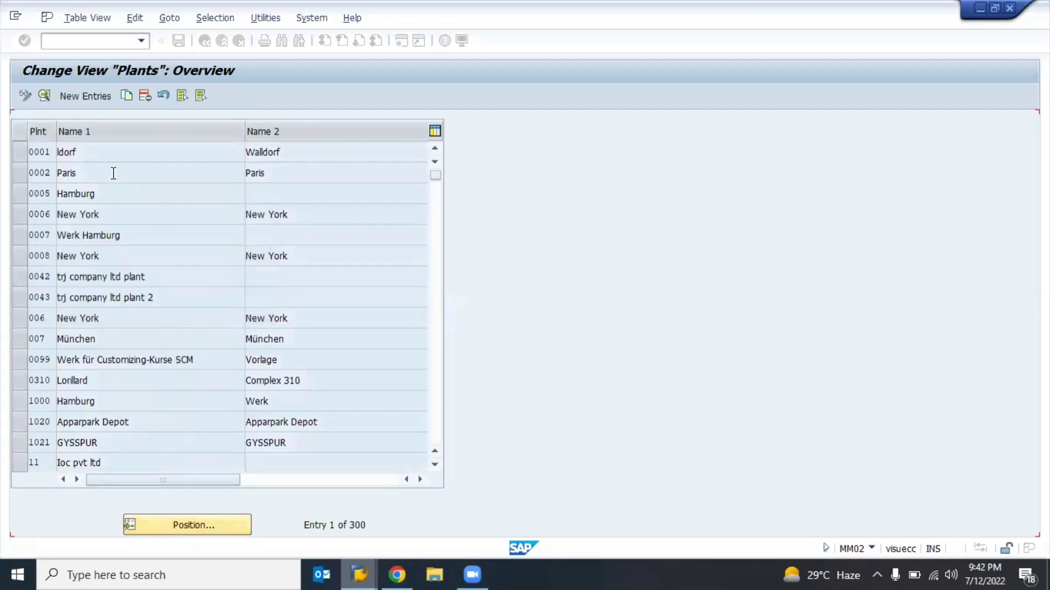
{"action": "double_click", "coordinate": [77, 151]}
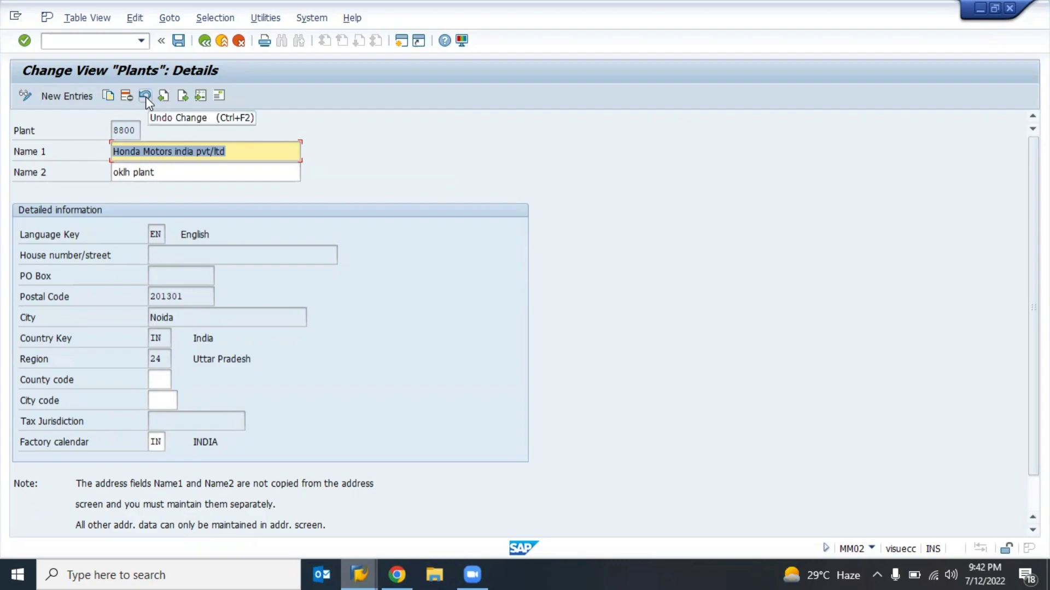
- Go on to the details of the next plant, 8810, and examine its address form without changing it
{"action": "left_click", "coordinate": [184, 95]}
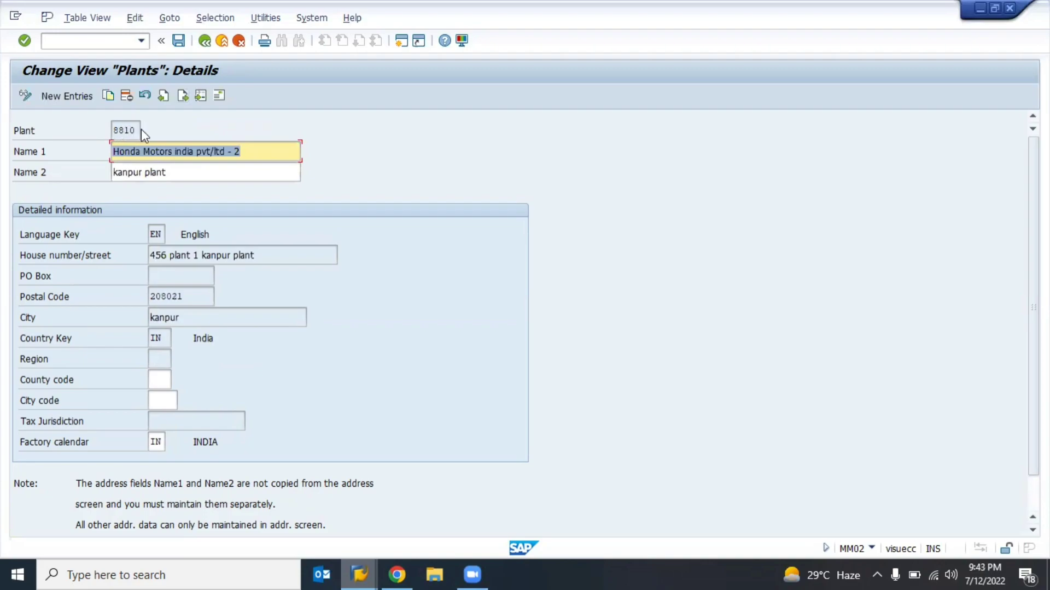
{"action": "left_click", "coordinate": [219, 95]}
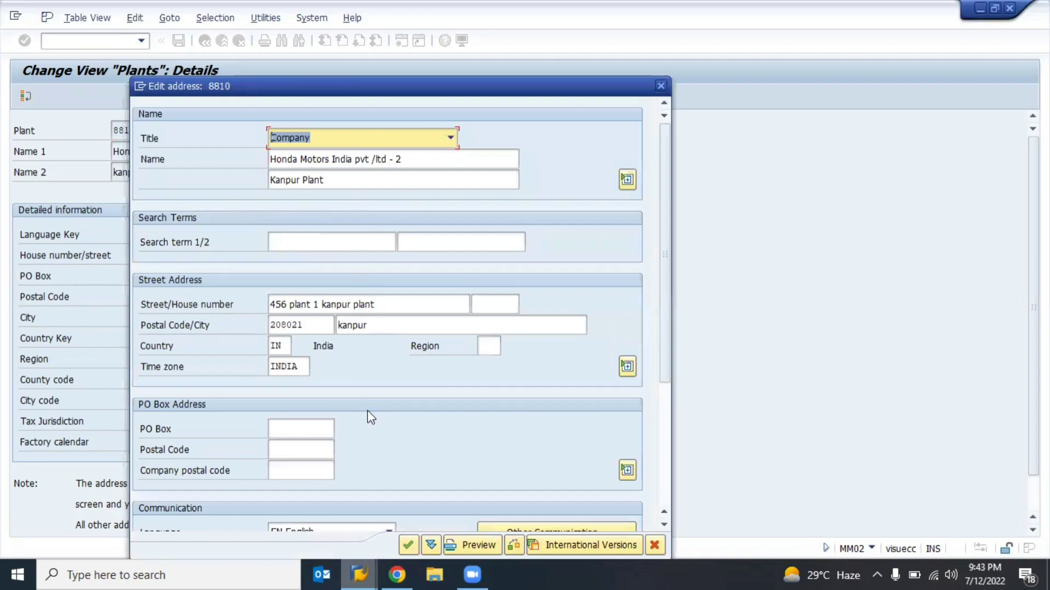
{"action": "left_click", "coordinate": [662, 85]}
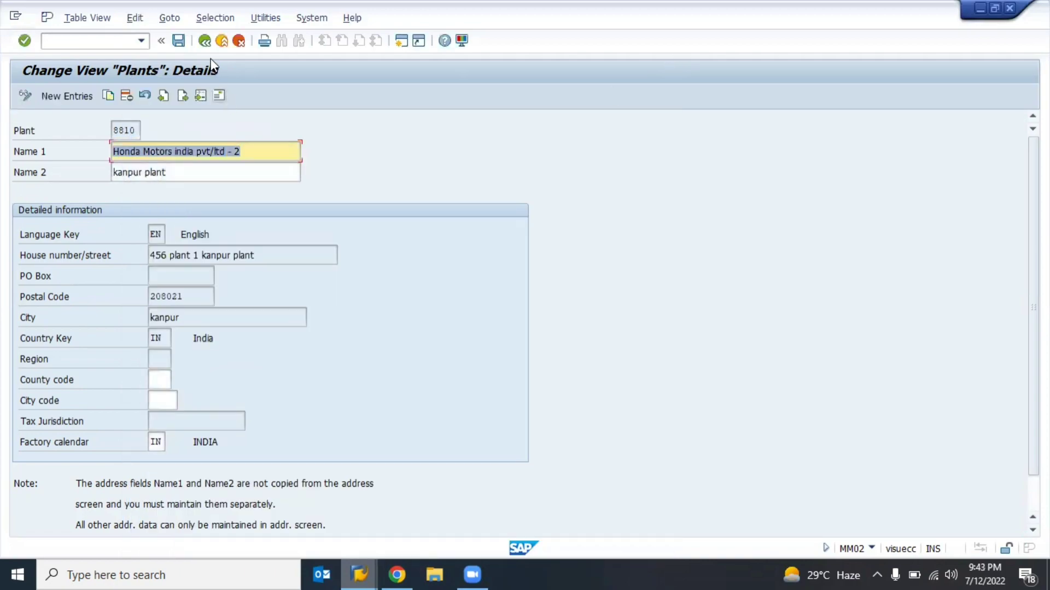
- Save the plants view and leave the plant activities to return to the implementation guide
{"action": "left_click", "coordinate": [178, 40]}
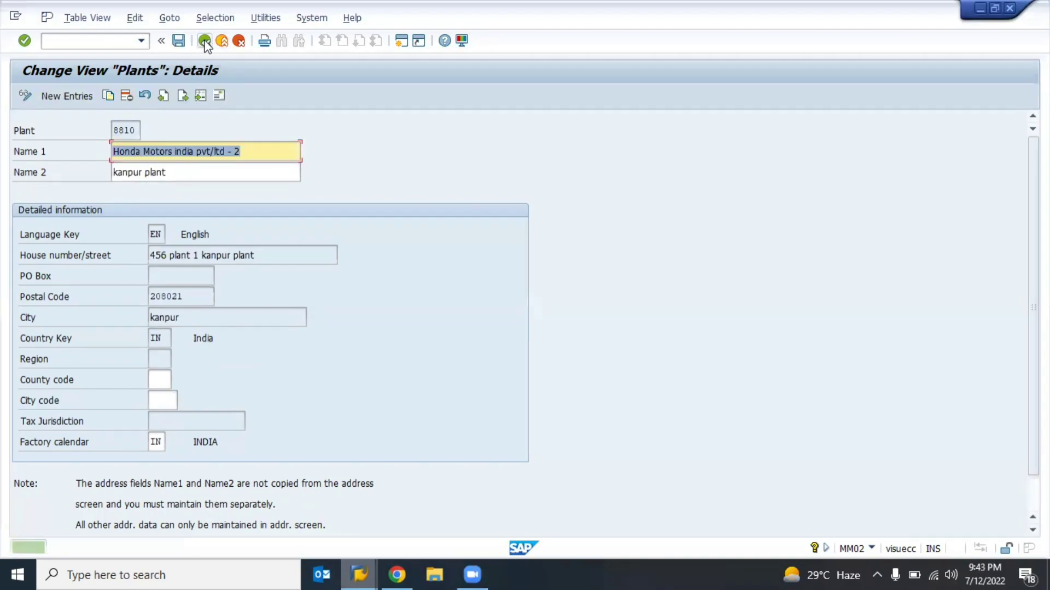
{"action": "left_click", "coordinate": [204, 41]}
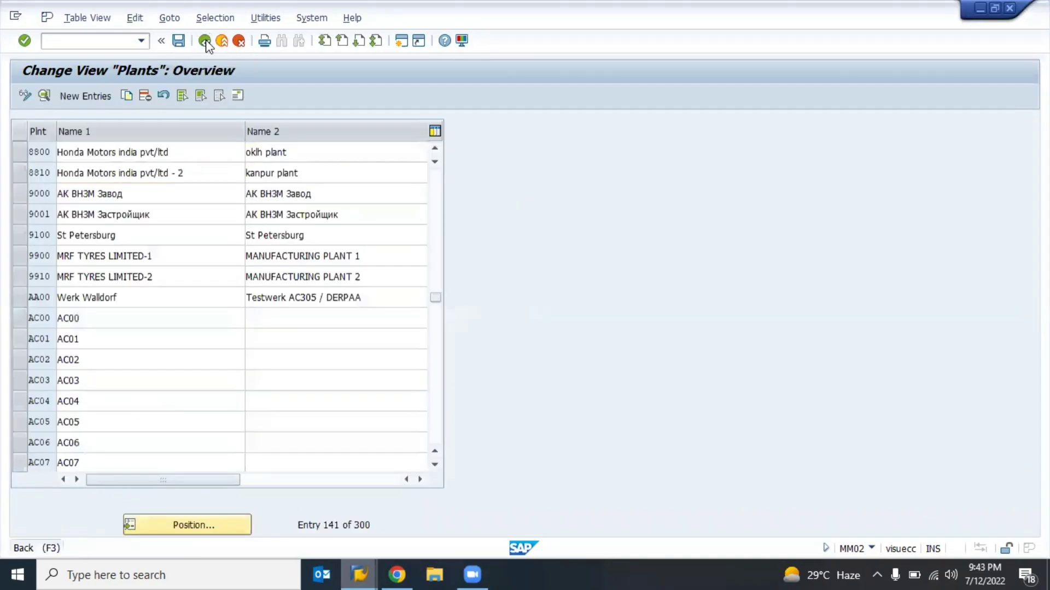
{"action": "left_click", "coordinate": [204, 42]}
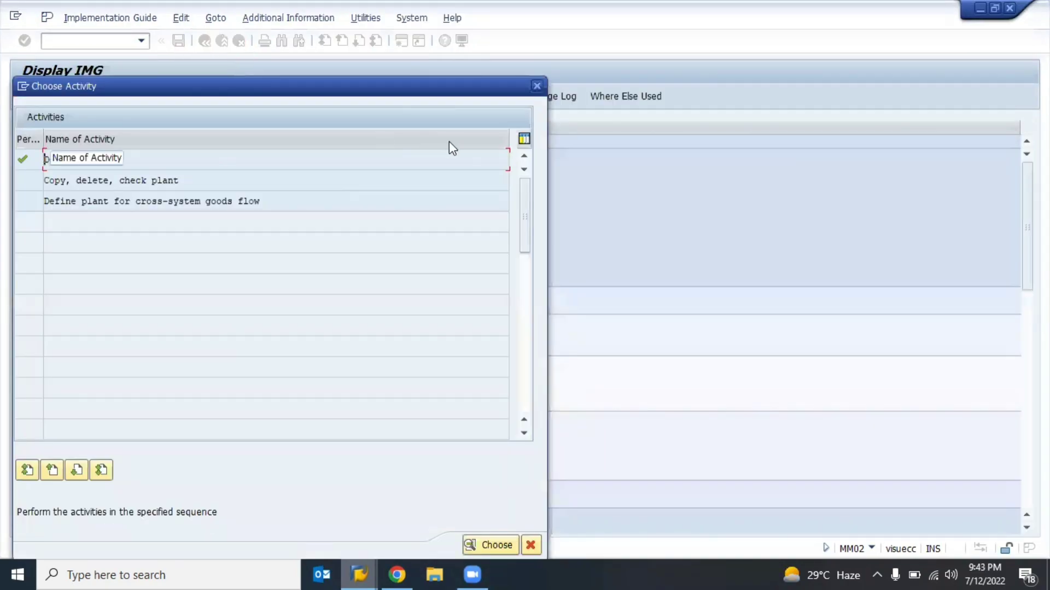
{"action": "key", "text": "Escape"}
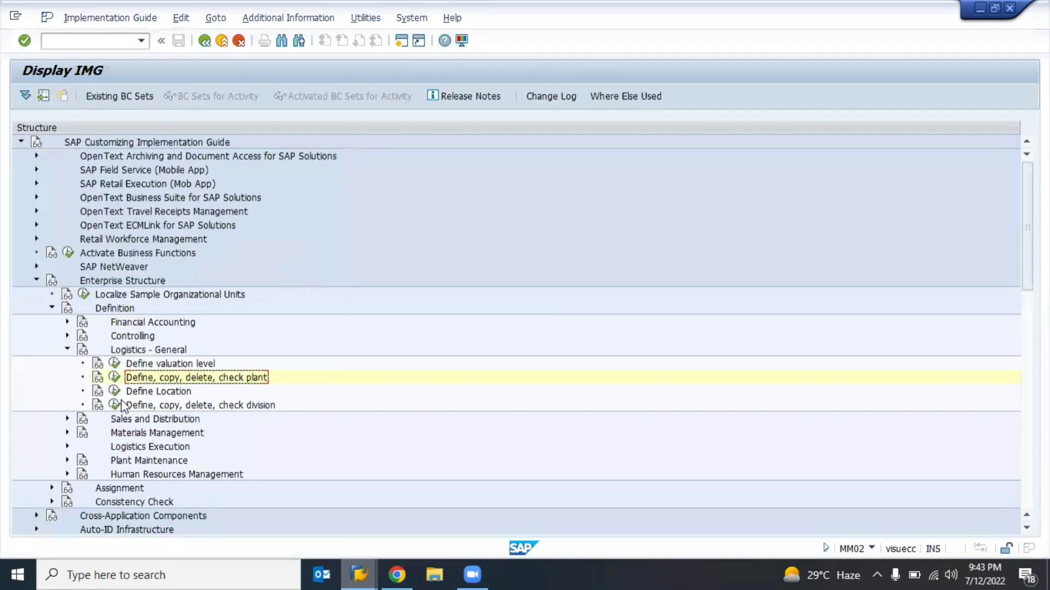
- Collapse Logistics - General and open Maintain storage location under the Materials Management definitions for plant 8800
{"action": "double_click", "coordinate": [96, 354]}
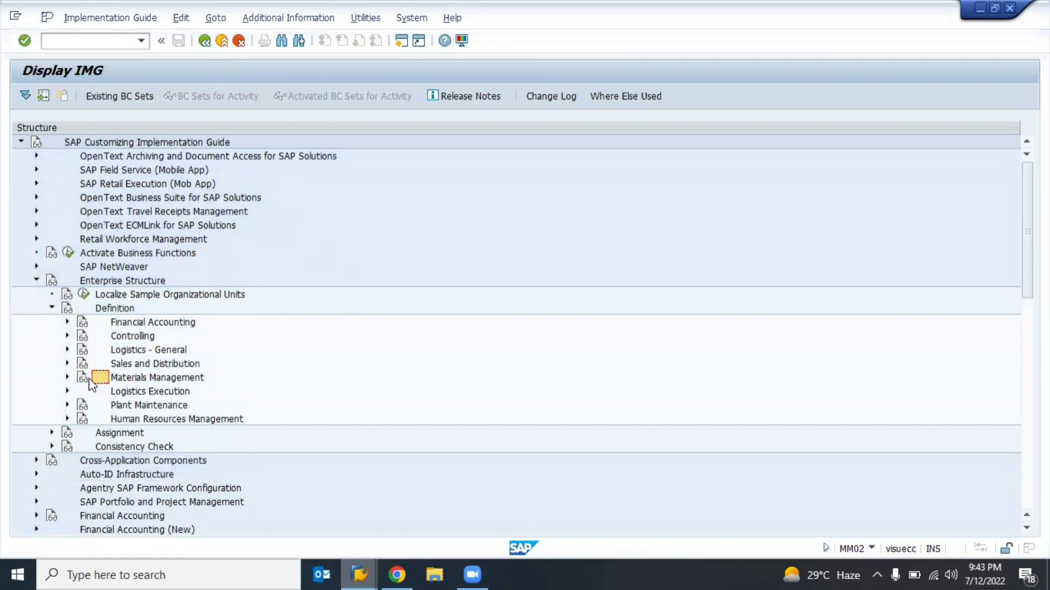
{"action": "left_click", "coordinate": [67, 377]}
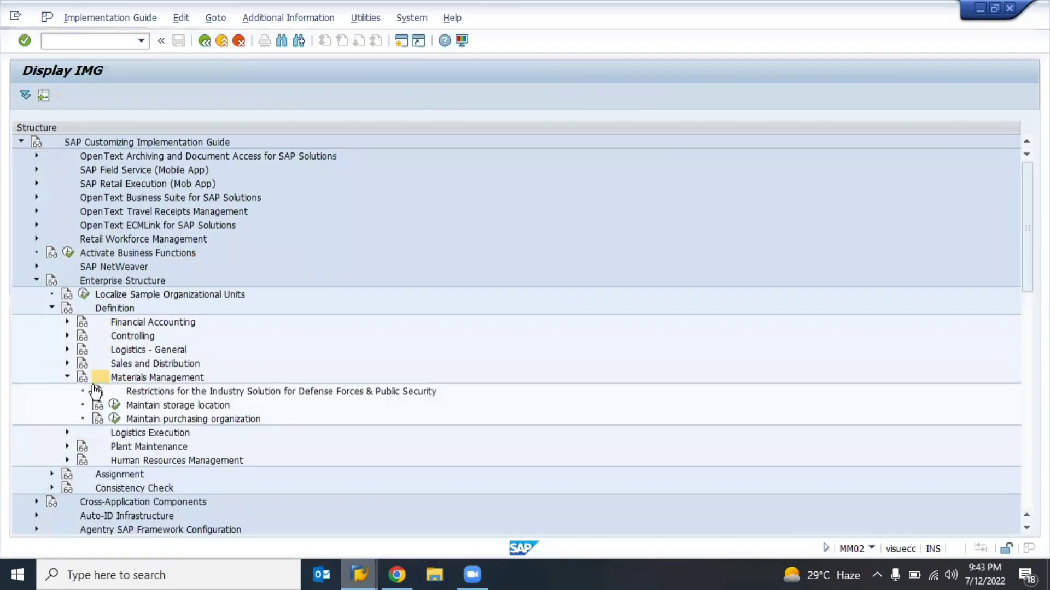
{"action": "left_click", "coordinate": [184, 408]}
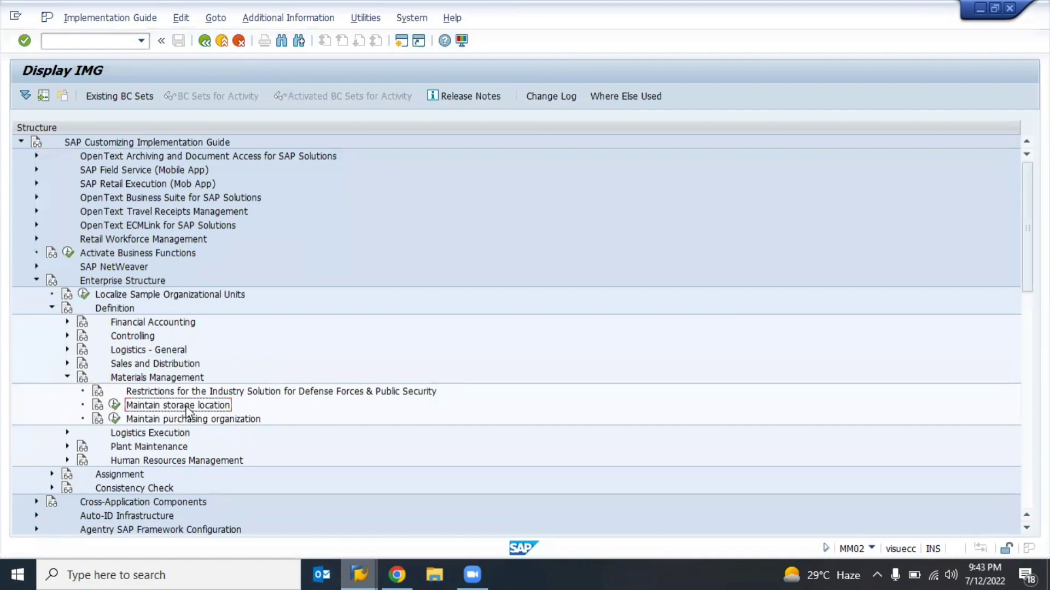
{"action": "left_click", "coordinate": [114, 409]}
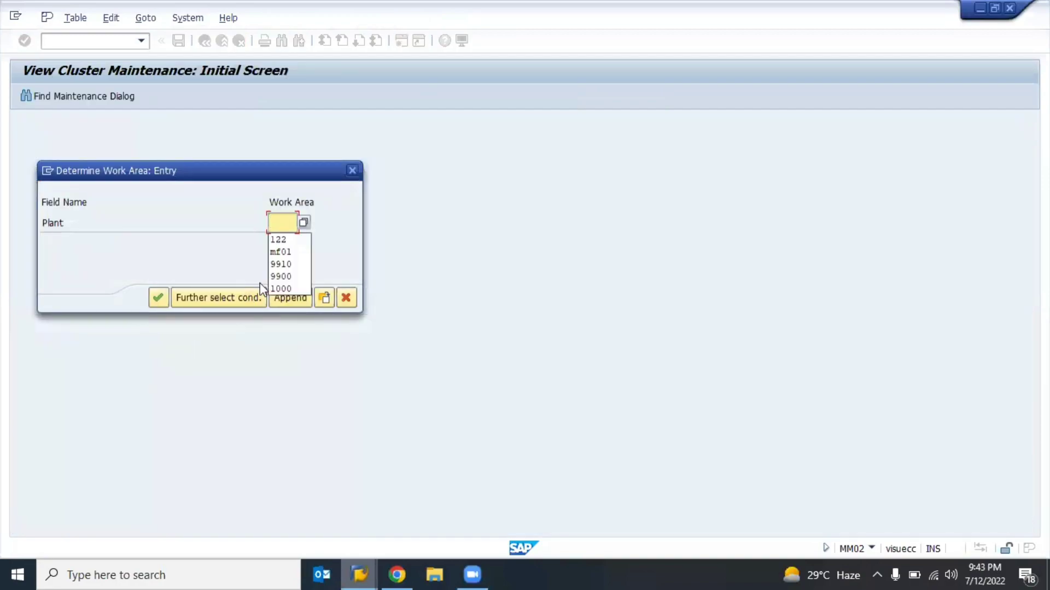
{"action": "type", "text": "9999"}
{"action": "key", "text": "Return"}
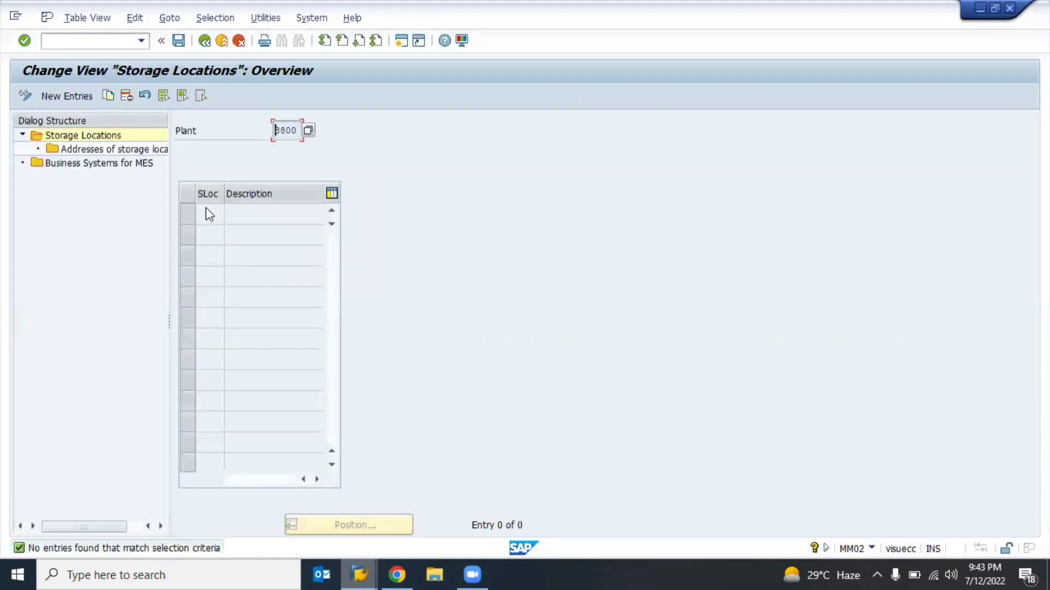
- Leave the storage locations view, reopen it for plant 8800 and return to the implementation guide
{"action": "left_click", "coordinate": [204, 41]}
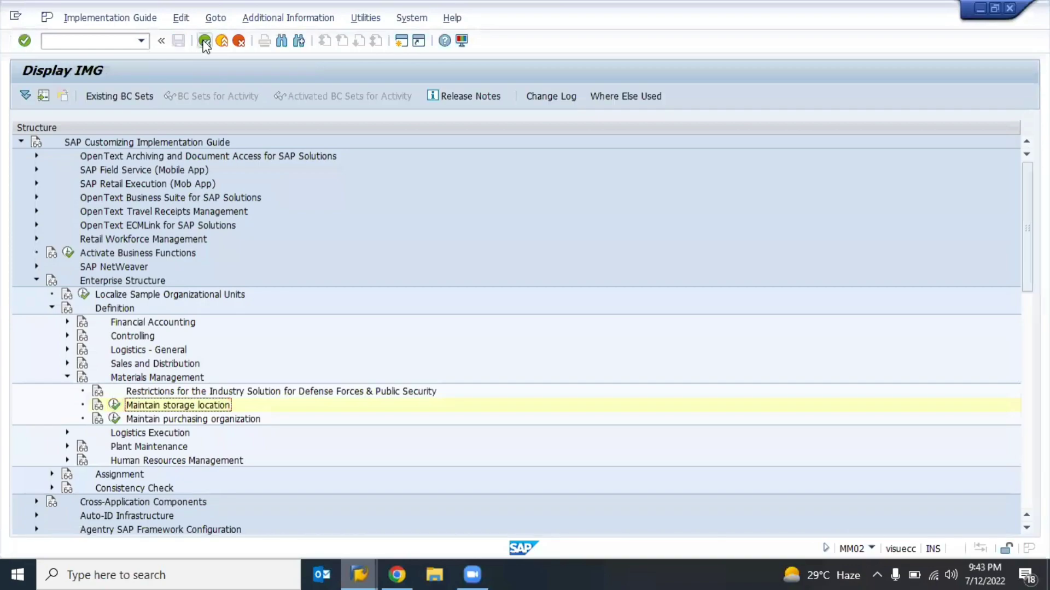
{"action": "left_click", "coordinate": [114, 406]}
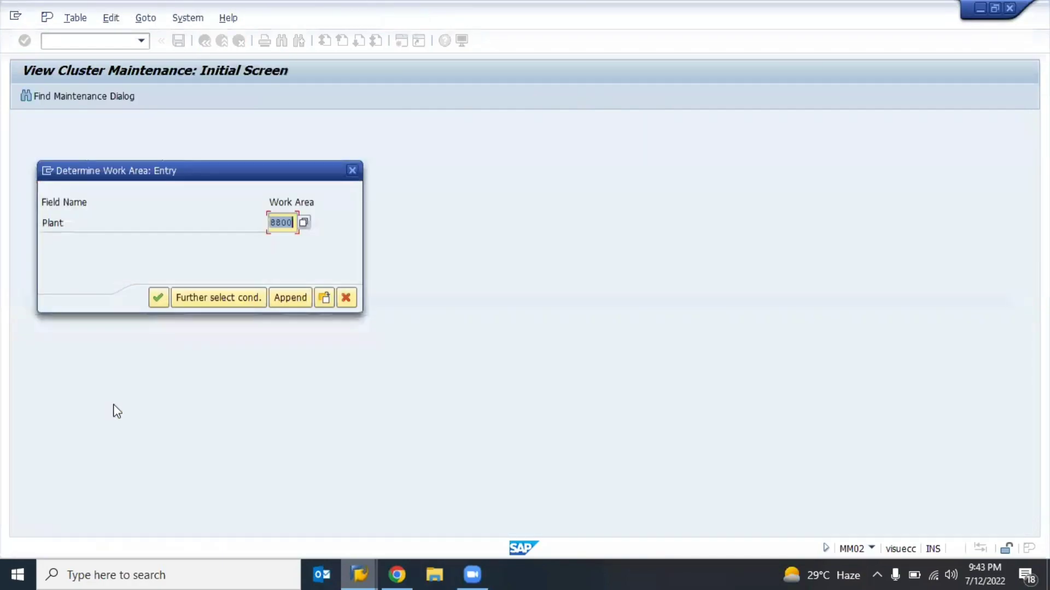
{"action": "key", "text": "Return"}
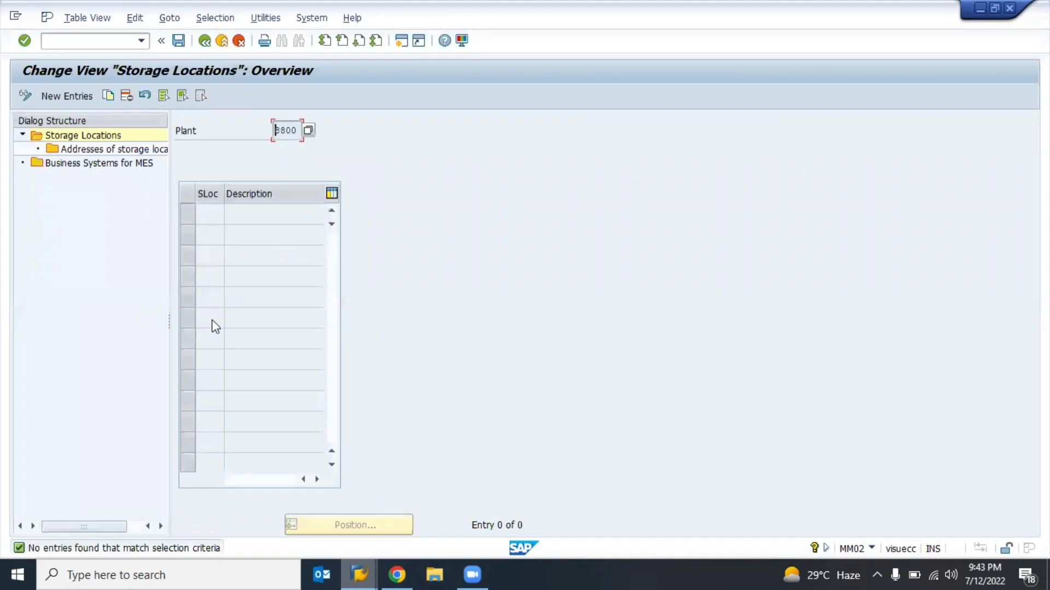
{"action": "left_click", "coordinate": [203, 43]}
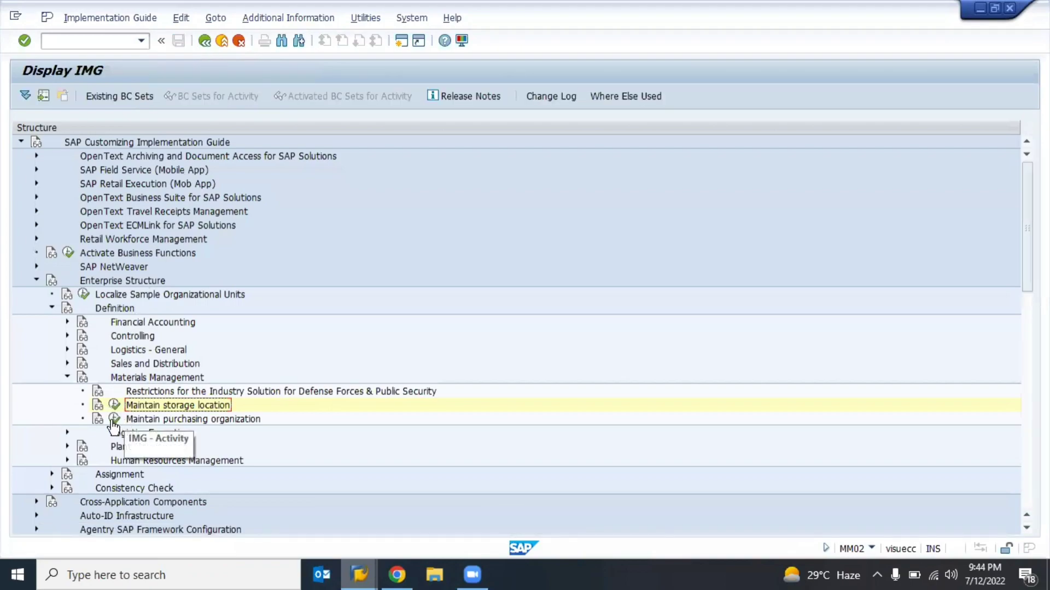
- Open the Maintain purchasing organization activity and position the list at purchasing organization 9900
{"action": "double_click", "coordinate": [242, 420]}
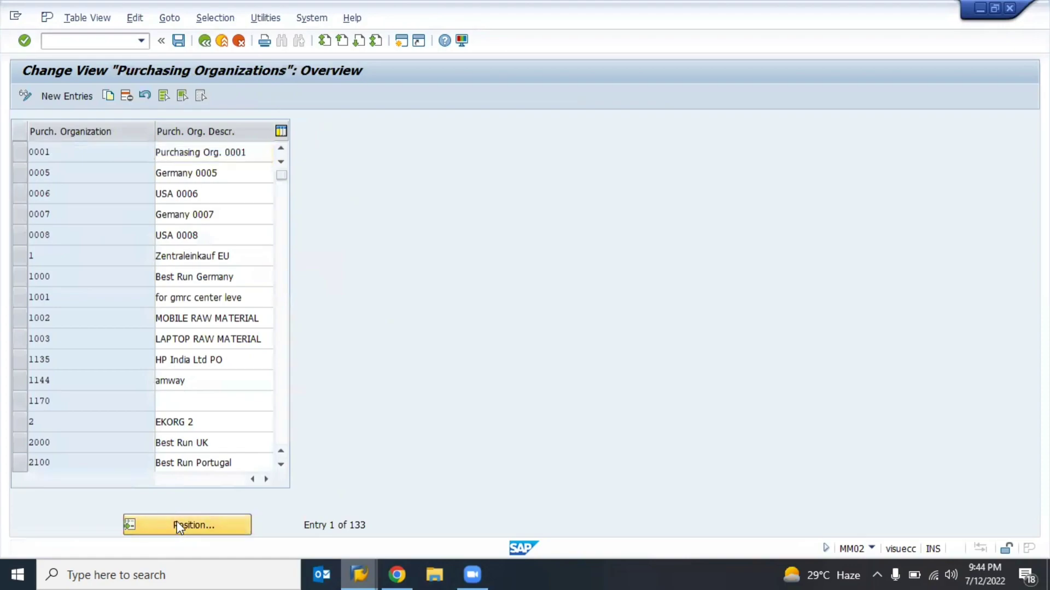
{"action": "left_click", "coordinate": [176, 524]}
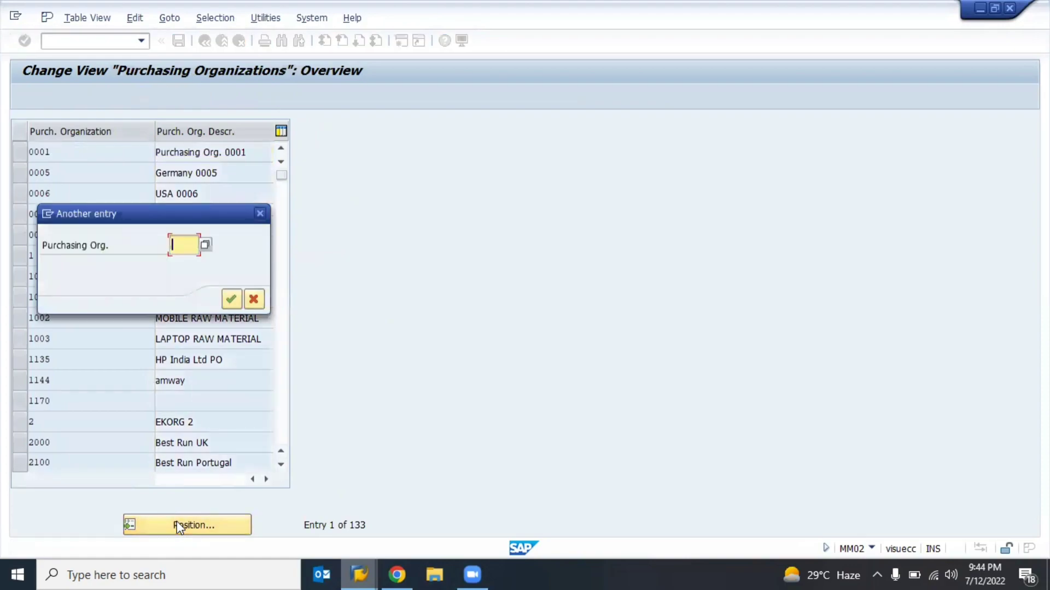
{"action": "key", "text": "Down"}
{"action": "key", "text": "Down"}
{"action": "type", "text": "9900"}
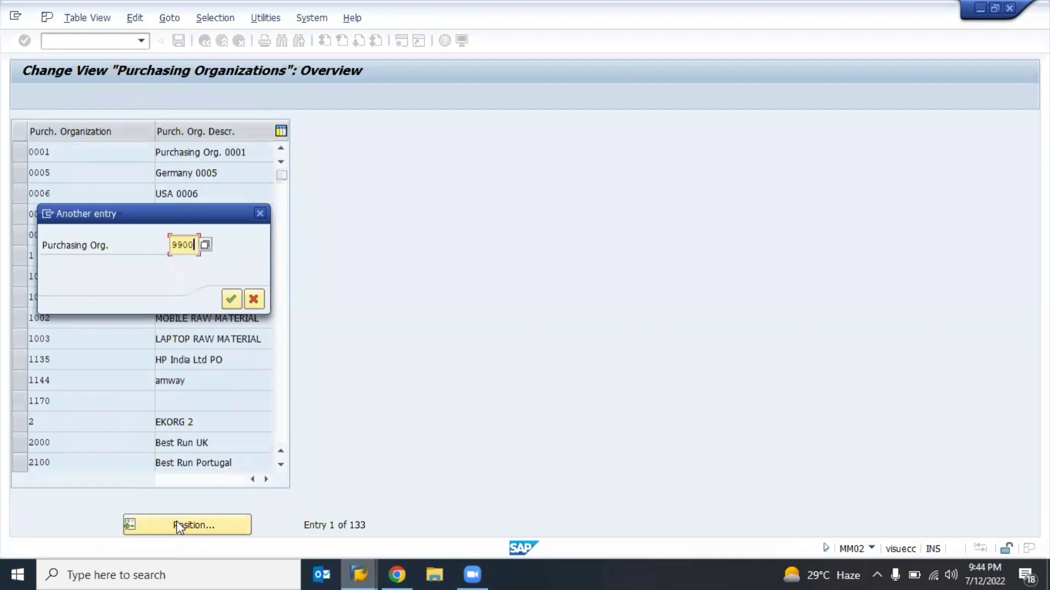
{"action": "key", "text": "Return"}
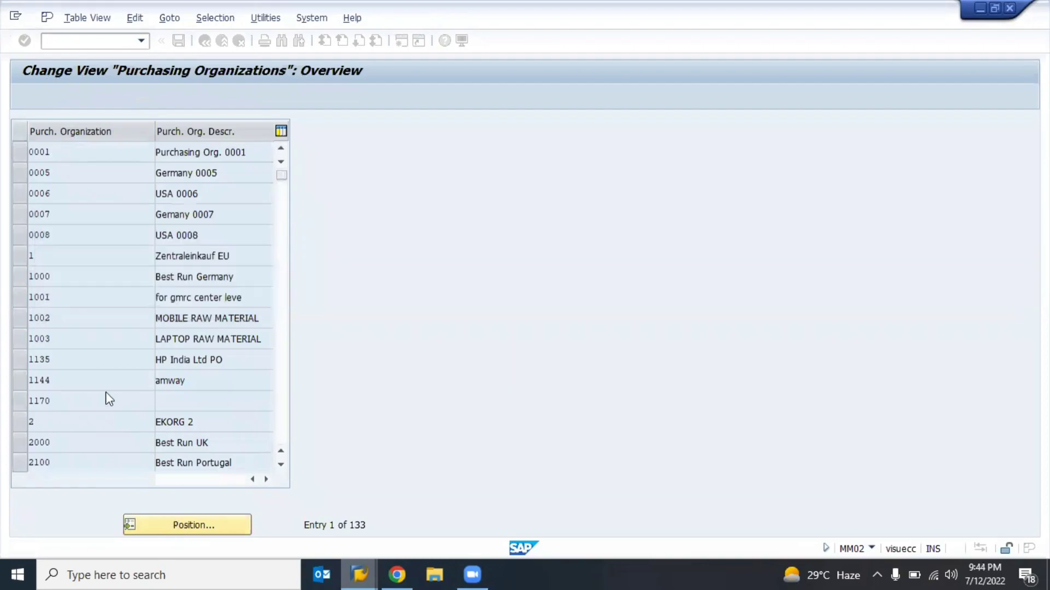
- Select the rows of purchasing organizations 9900, 9910 and 9920 and place the cursor in the description of 9920
{"action": "left_click", "coordinate": [21, 152]}
{"action": "mouse_move", "coordinate": [22, 173]}
{"action": "left_mouse_down"}
{"action": "mouse_move", "coordinate": [22, 195]}
{"action": "mouse_move", "coordinate": [20, 180]}
{"action": "left_mouse_up"}
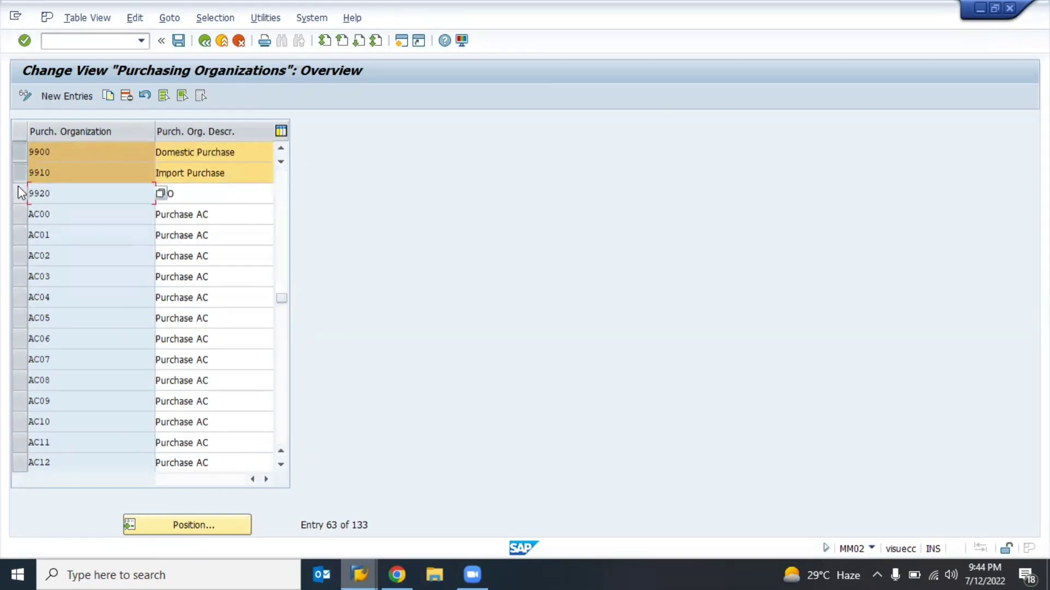
{"action": "left_click", "coordinate": [18, 185]}
{"action": "left_click", "coordinate": [214, 194]}
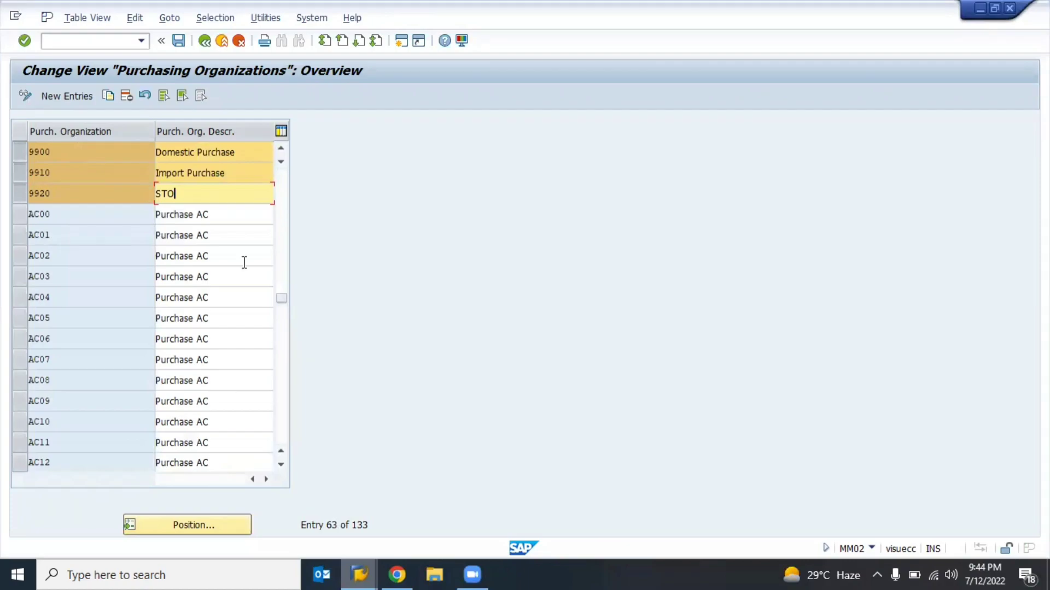
- Switch to the SAP MM Training sheet in Chrome and review the Organization Structure entries from Client to Purchase Group
{"action": "left_click", "coordinate": [397, 574]}
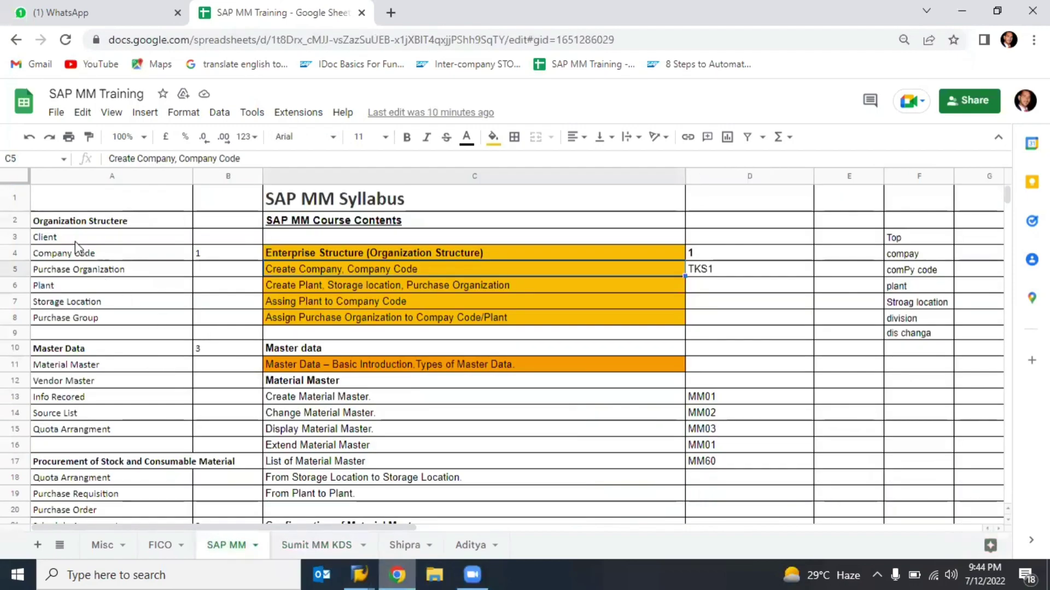
{"action": "left_click_drag", "start_coordinate": [46, 241], "coordinate": [73, 315]}
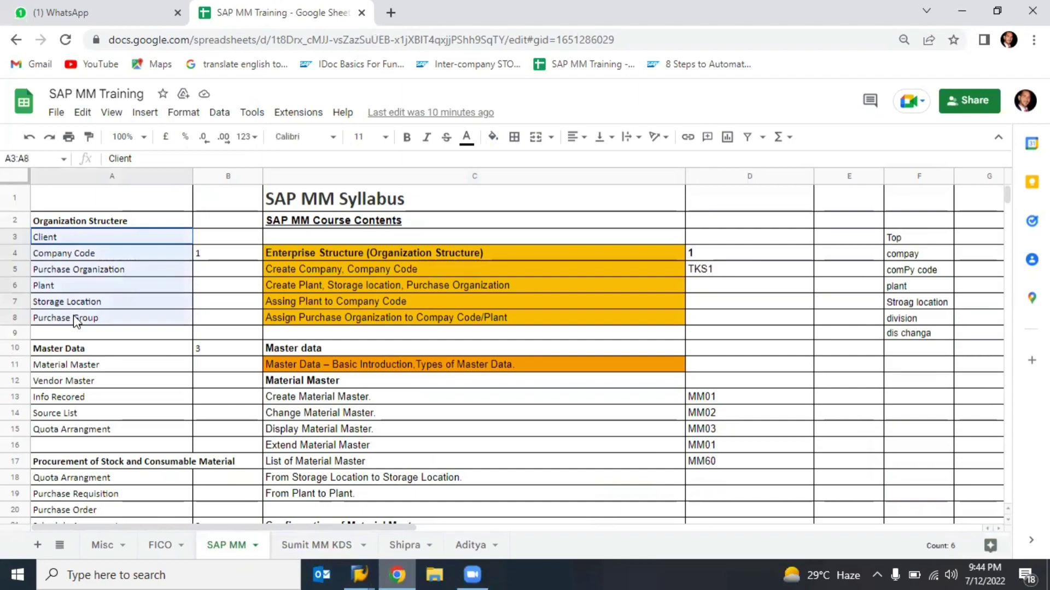
{"action": "left_click", "coordinate": [54, 239]}
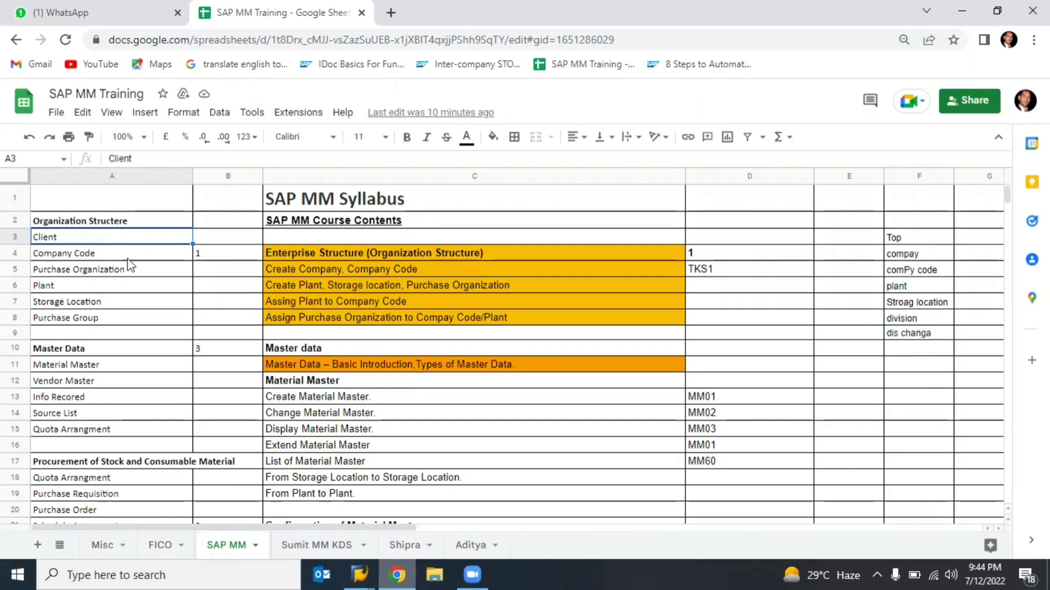
{"action": "left_click", "coordinate": [106, 256]}
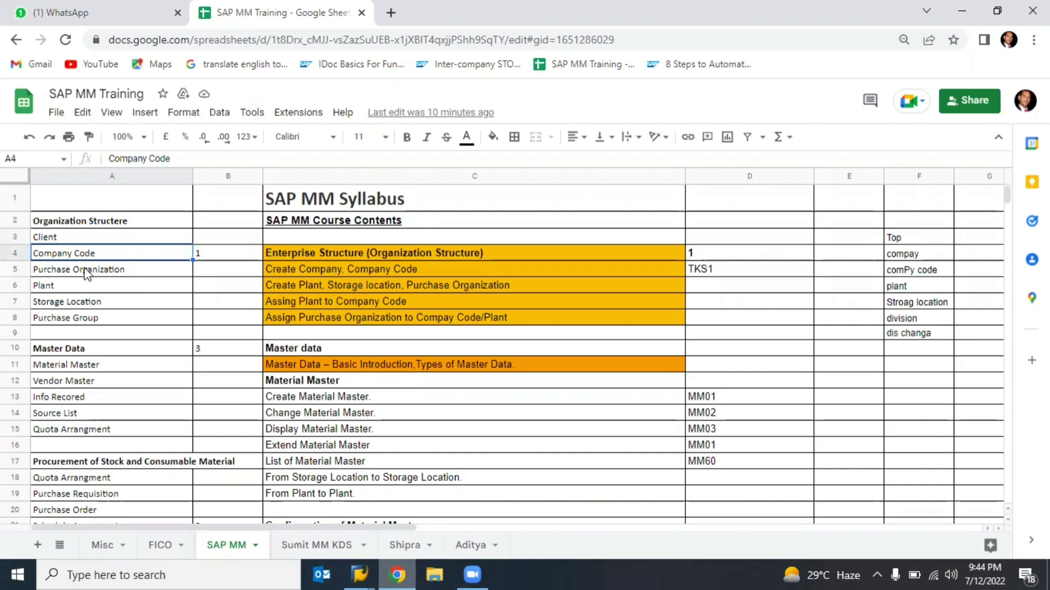
{"action": "left_click", "coordinate": [85, 274]}
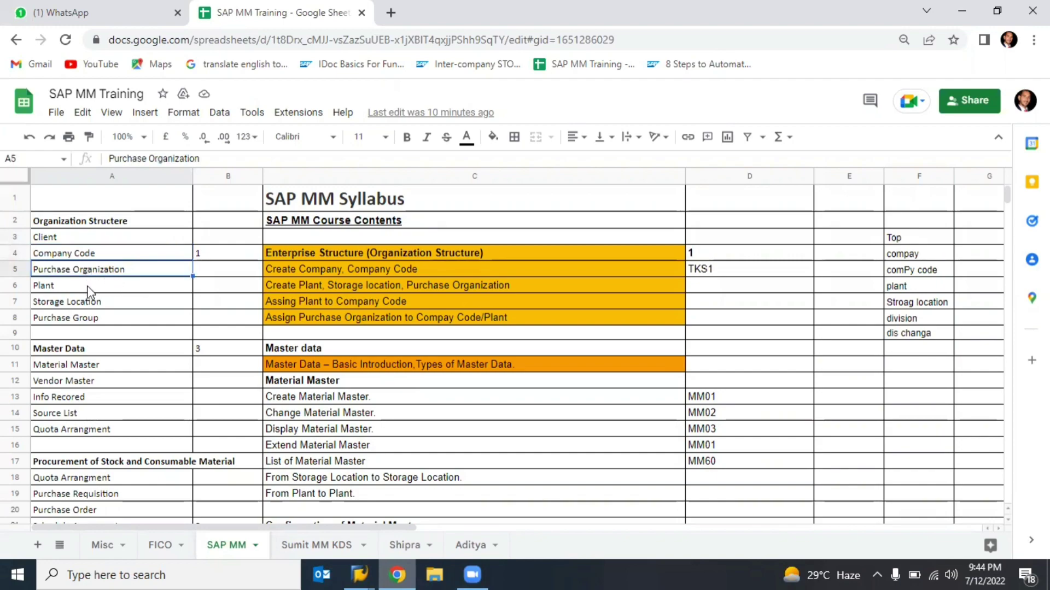
{"action": "left_click", "coordinate": [88, 288]}
{"action": "left_click", "coordinate": [97, 308]}
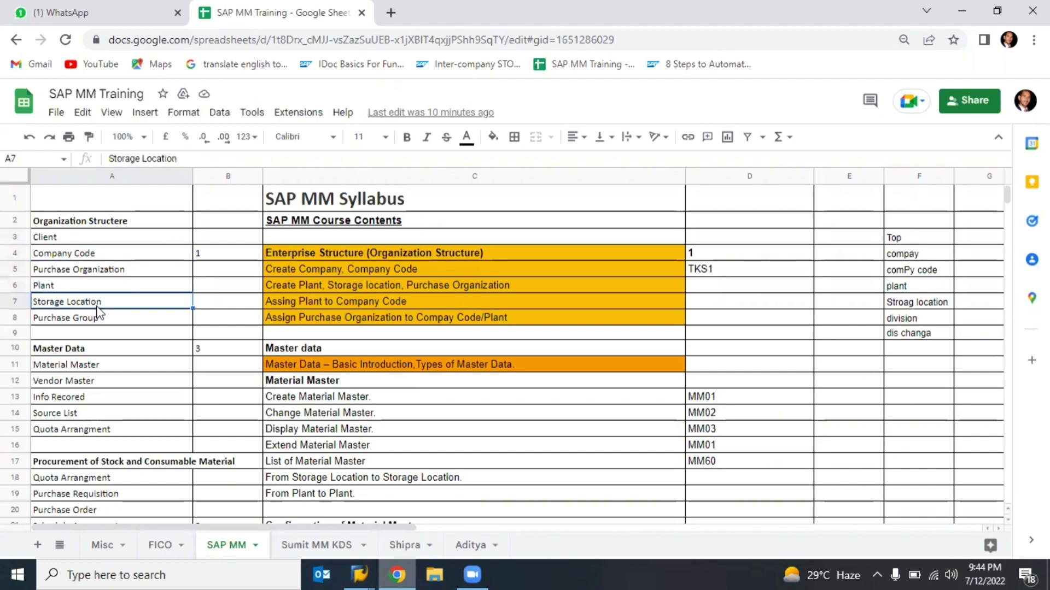
{"action": "left_click", "coordinate": [107, 323]}
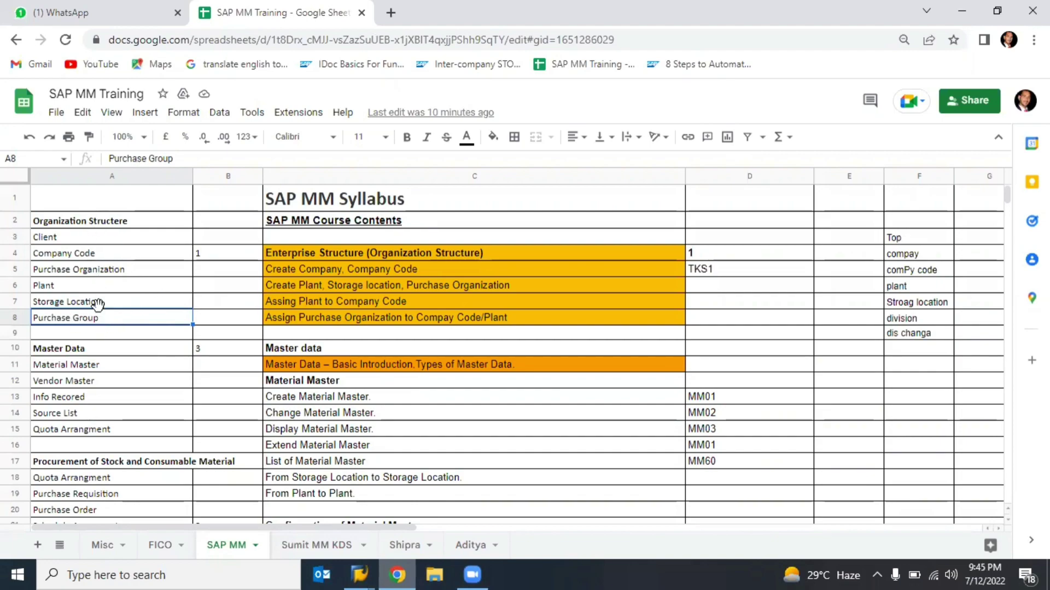
- Return to the SAP implementation guide from the purchasing organizations view and expand Assignment in place of Definition under Enterprise Structure
{"action": "key", "text": "alt+Tab"}
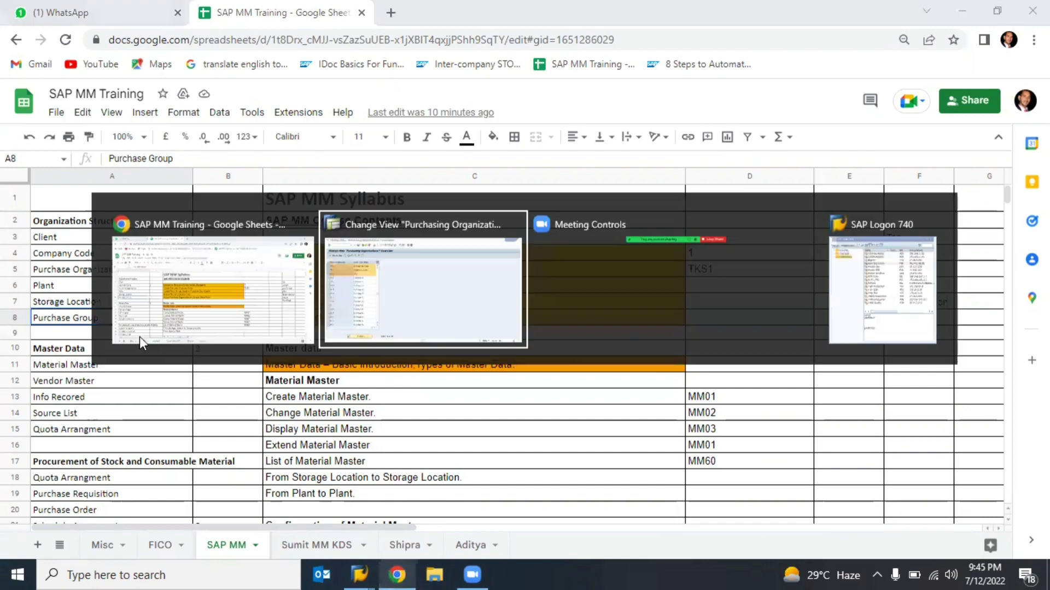
{"action": "left_click", "coordinate": [205, 41]}
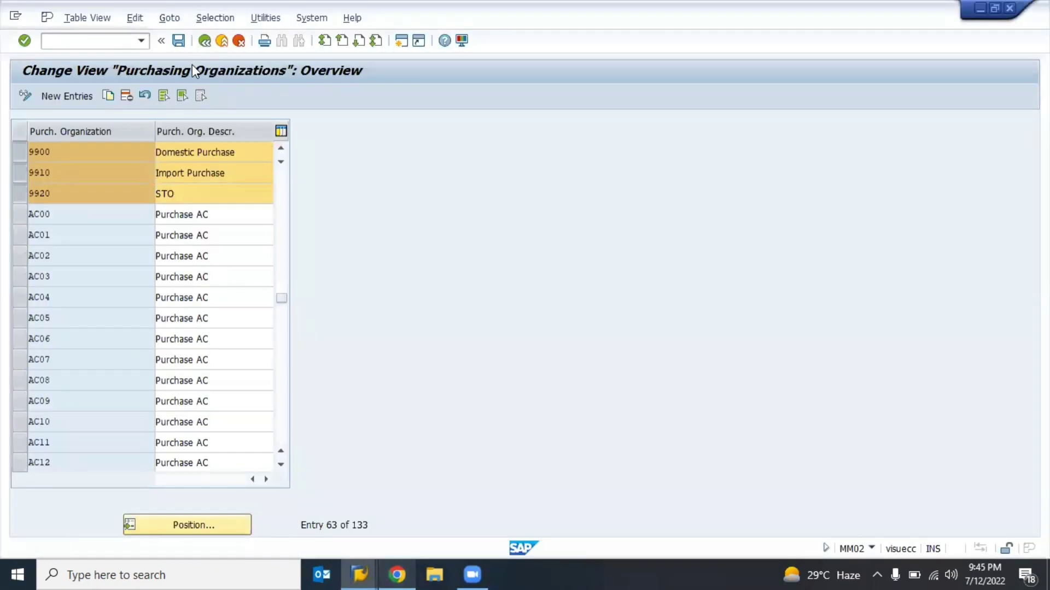
{"action": "left_click", "coordinate": [100, 376]}
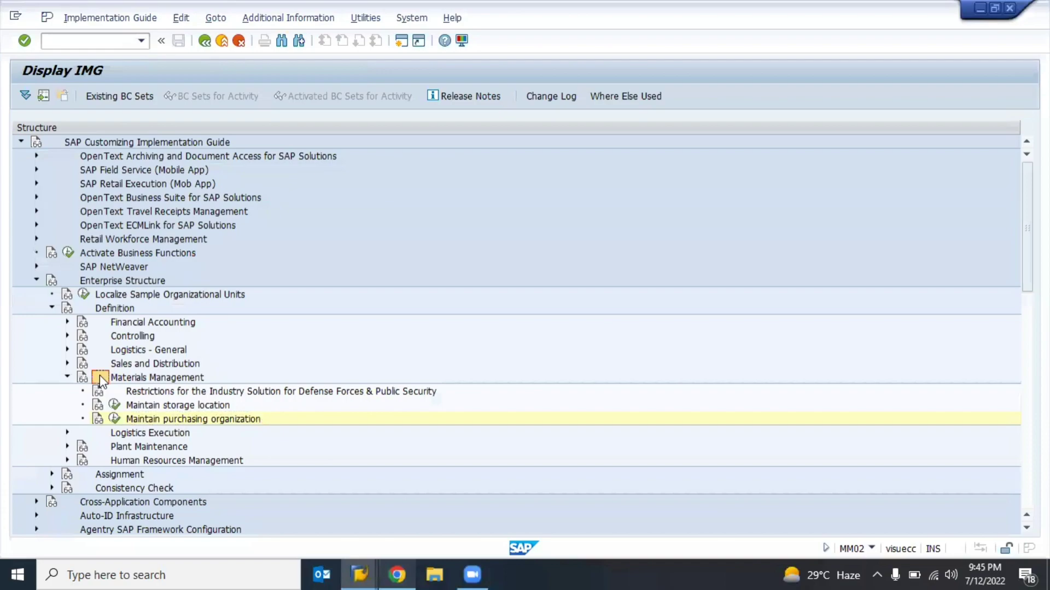
{"action": "key", "text": "Left"}
{"action": "key", "text": "Left"}
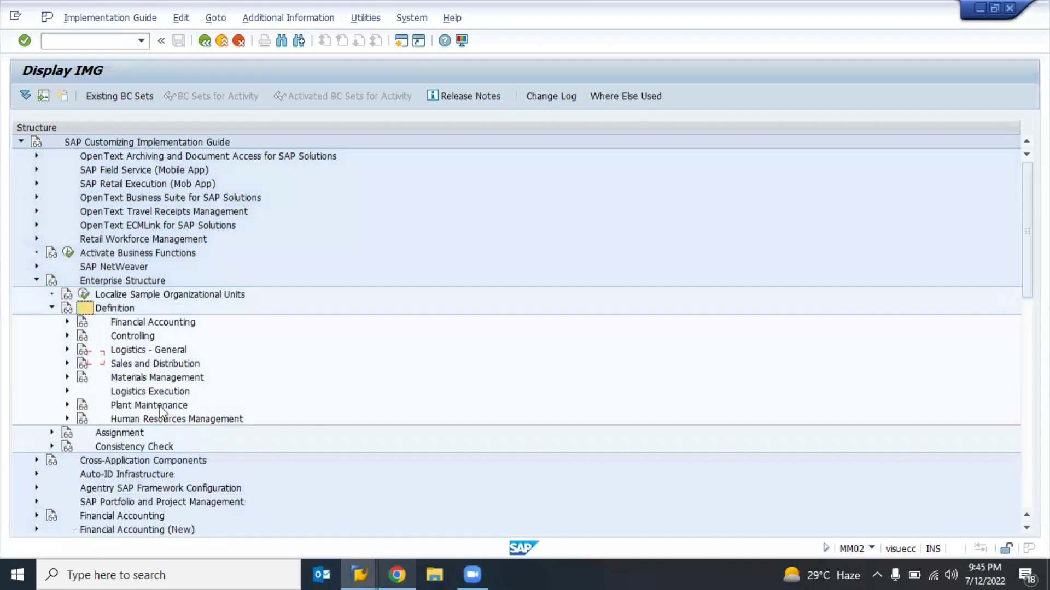
{"action": "key", "text": "Left"}
{"action": "key", "text": "Down"}
{"action": "key", "text": "Right"}
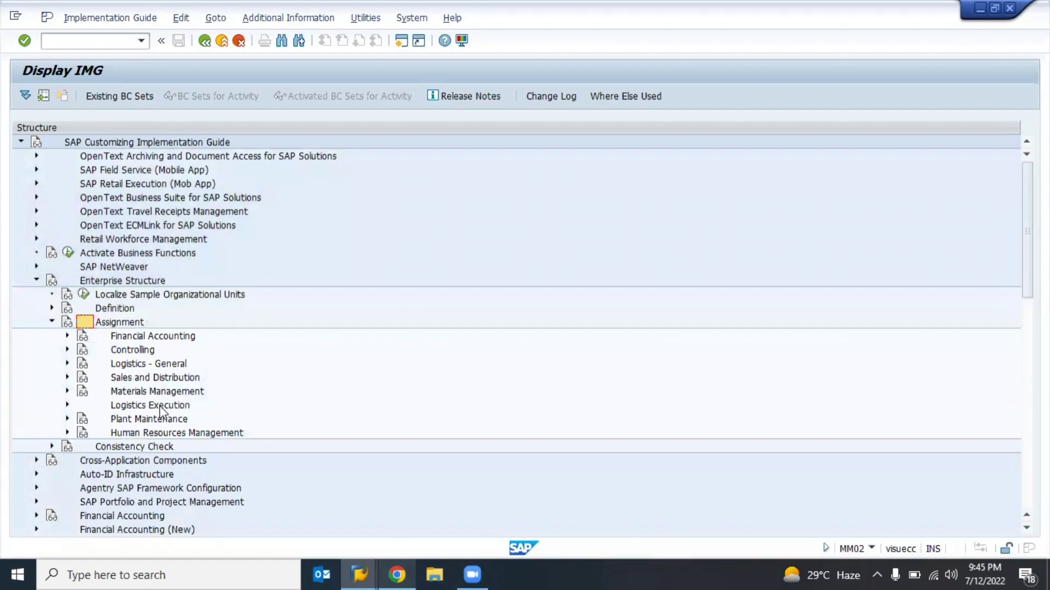
- Expand Logistics - General and Materials Management under Assignment to show their assignment activities
{"action": "left_click", "coordinate": [67, 363]}
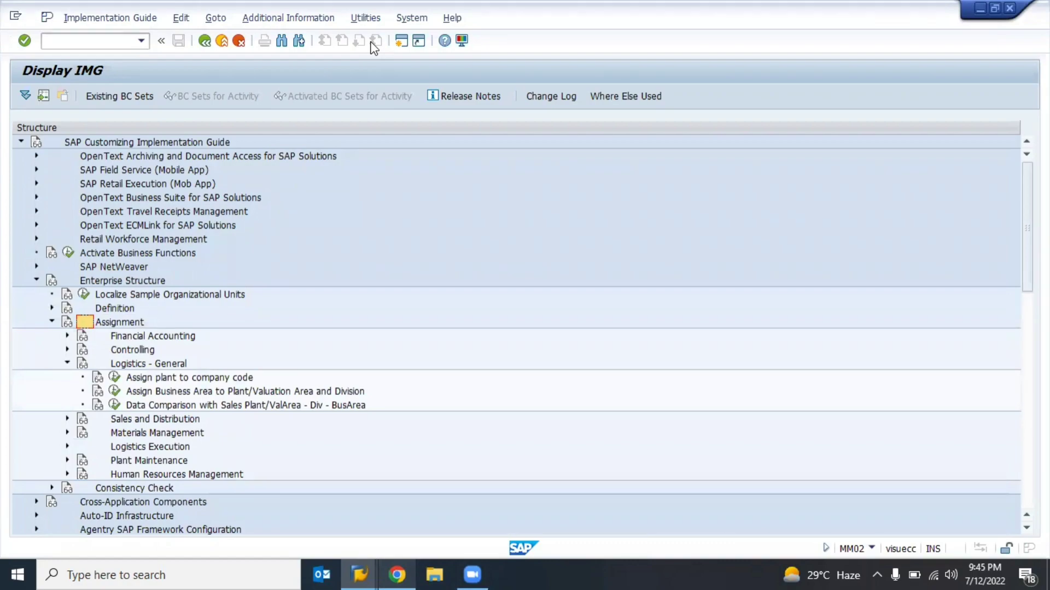
{"action": "key", "text": "alt+Tab"}
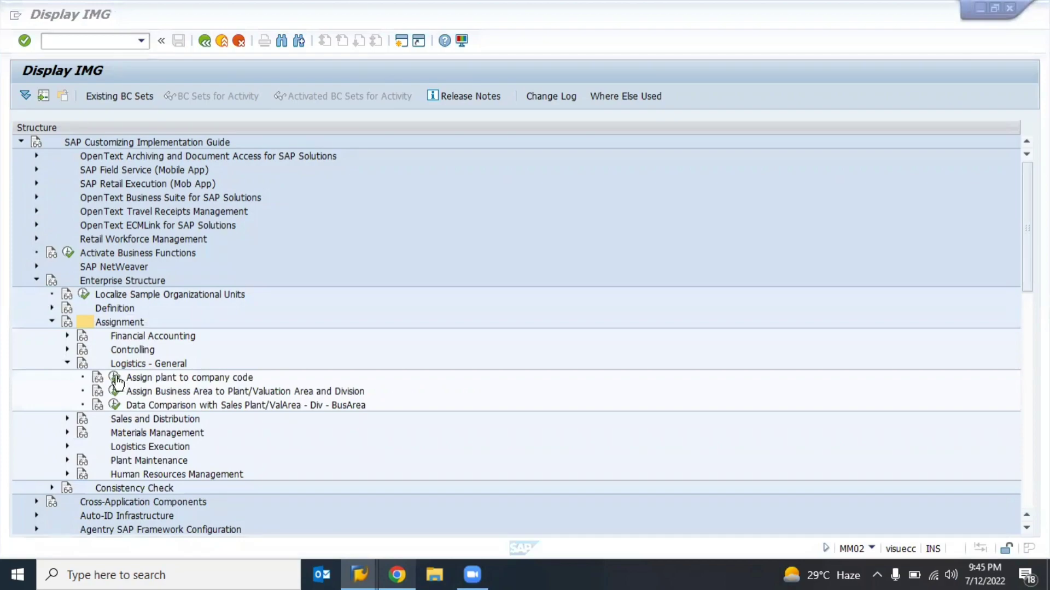
{"action": "left_click", "coordinate": [68, 433]}
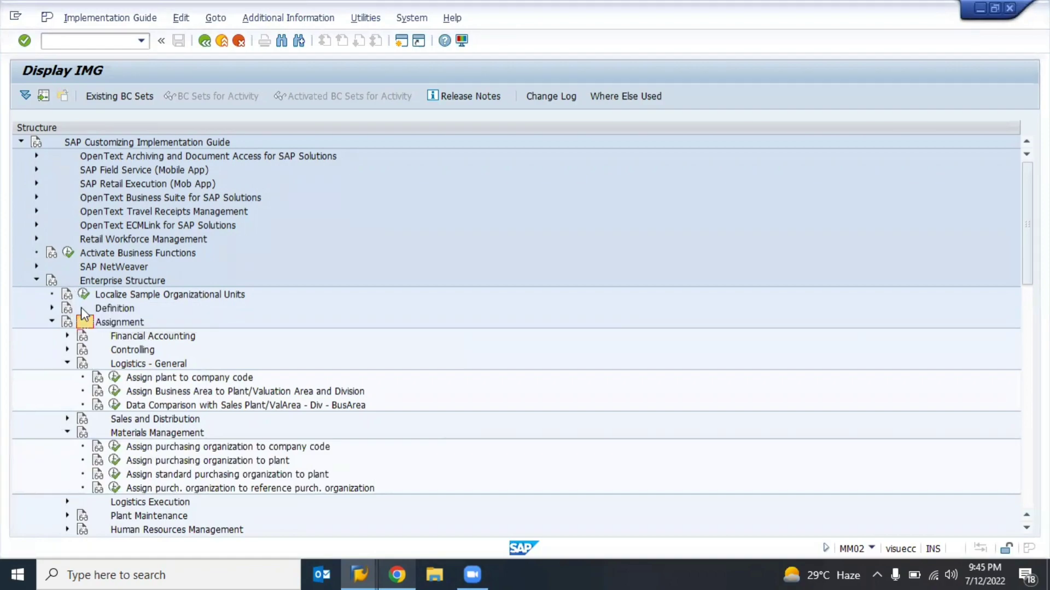
- Expand Definition again and open its Logistics - General and Materials Management branches
{"action": "left_click", "coordinate": [52, 308]}
{"action": "scroll", "coordinate": [222, 338], "scroll_direction": "down", "scroll_amount": 1}
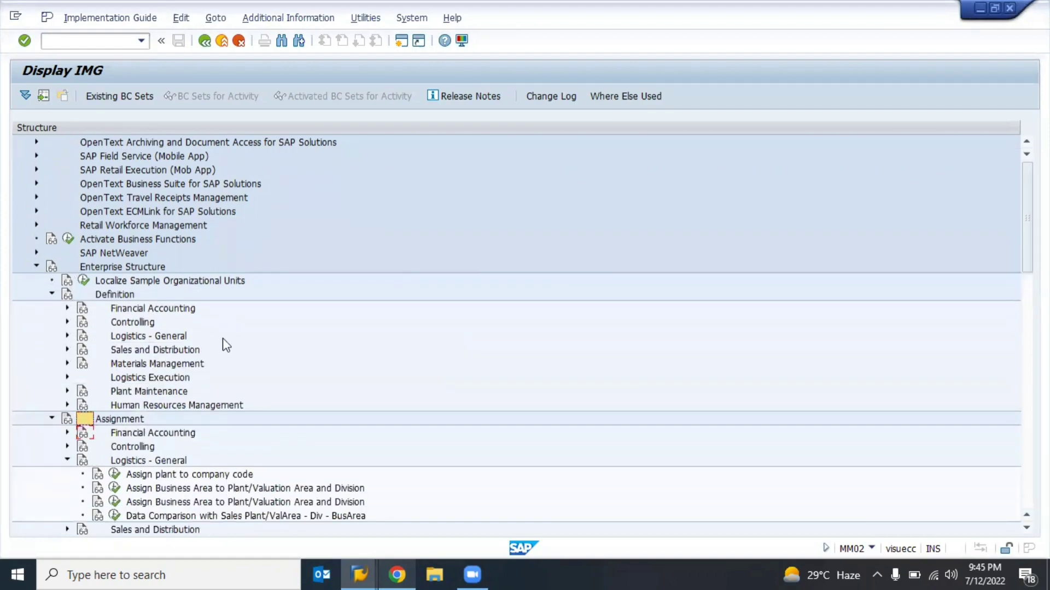
{"action": "scroll", "coordinate": [222, 338], "scroll_direction": "down", "scroll_amount": 2}
{"action": "left_click", "coordinate": [68, 253]}
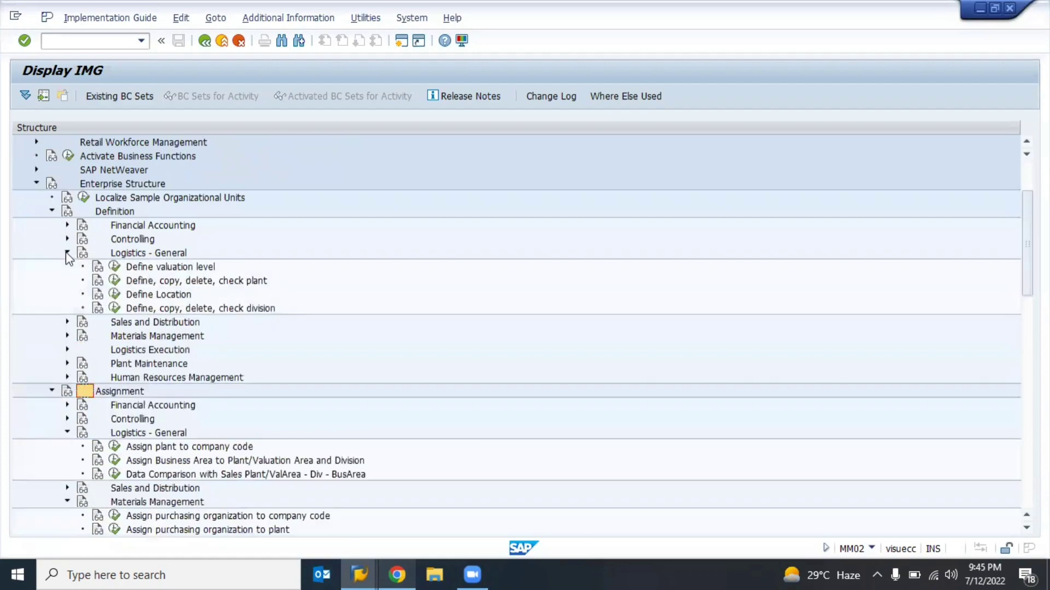
{"action": "left_click", "coordinate": [68, 336]}
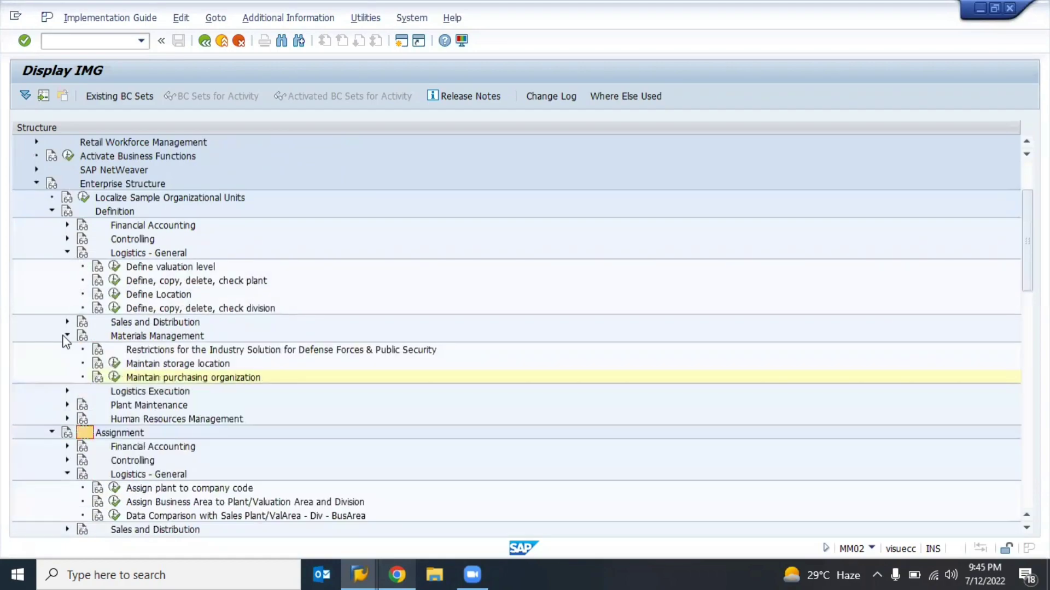
- Compare the Logistics - General and Materials Management activities under Definition with those under Assignment
{"action": "scroll", "coordinate": [232, 266], "scroll_direction": "down", "scroll_amount": 1}
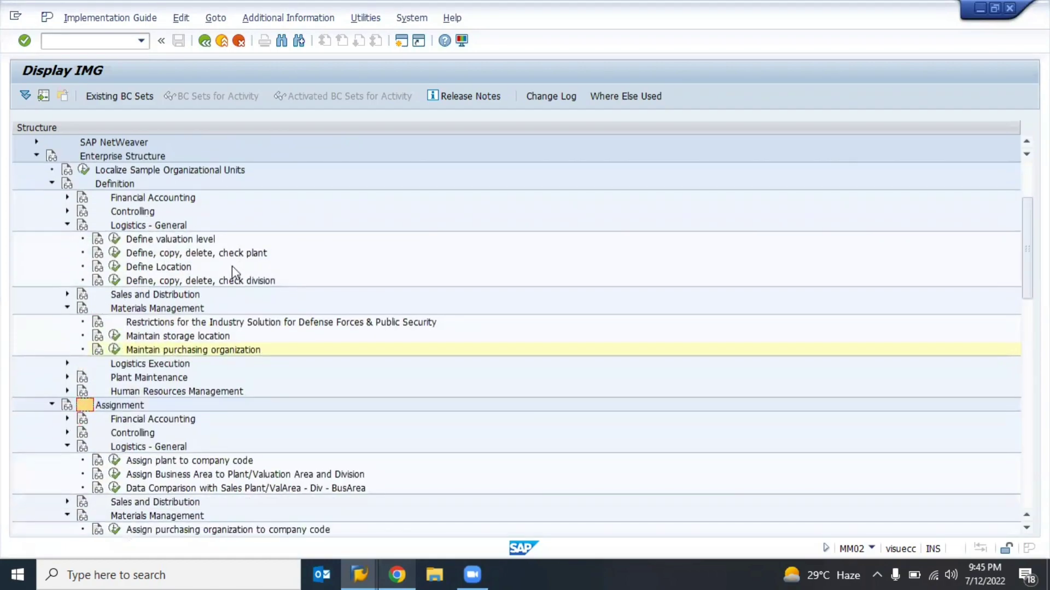
{"action": "scroll", "coordinate": [232, 266], "scroll_direction": "down", "scroll_amount": 1}
{"action": "scroll", "coordinate": [225, 235], "scroll_direction": "down", "scroll_amount": 2}
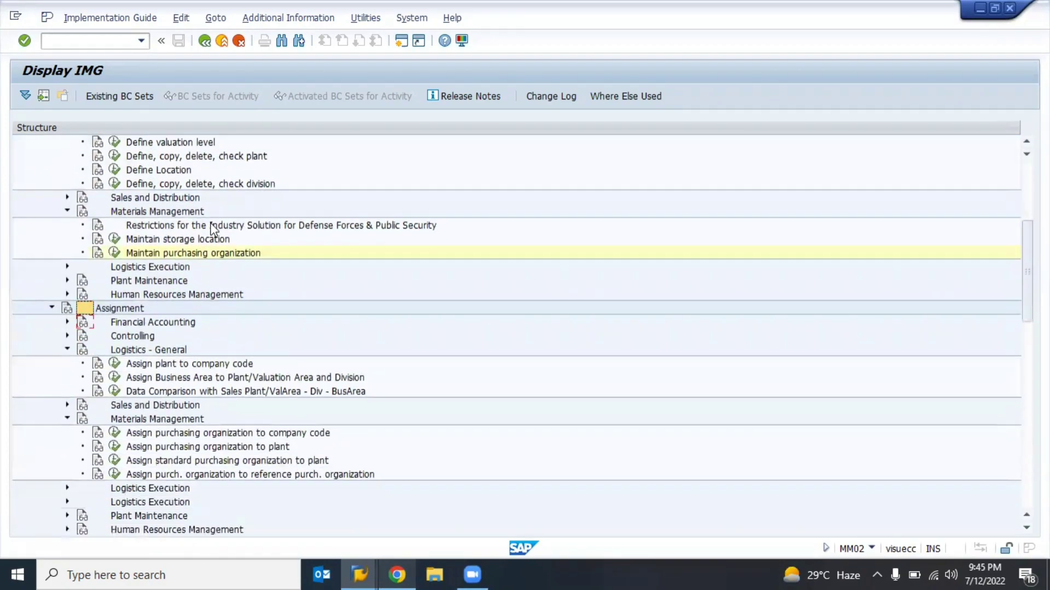
{"action": "scroll", "coordinate": [224, 237], "scroll_direction": "up", "scroll_amount": 1}
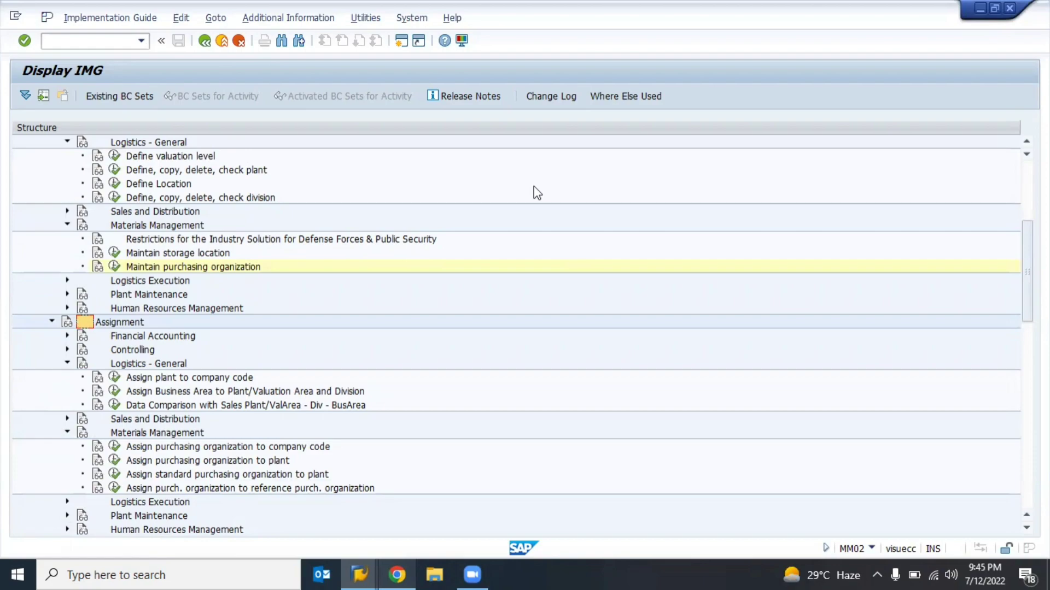
{"action": "scroll", "coordinate": [534, 184], "scroll_direction": "up", "scroll_amount": 1}
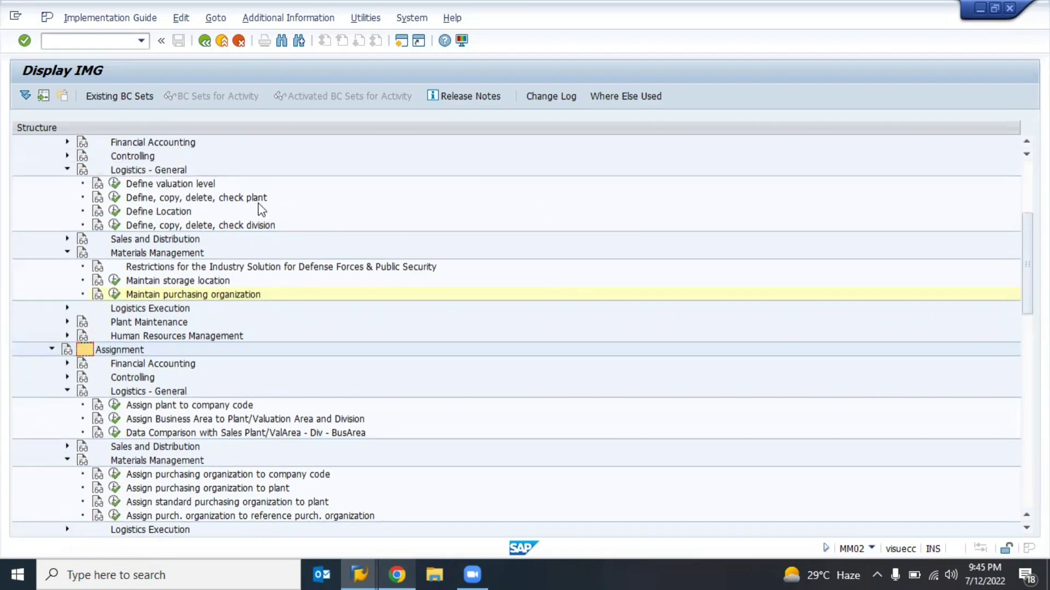
{"action": "scroll", "coordinate": [241, 207], "scroll_direction": "up", "scroll_amount": 1}
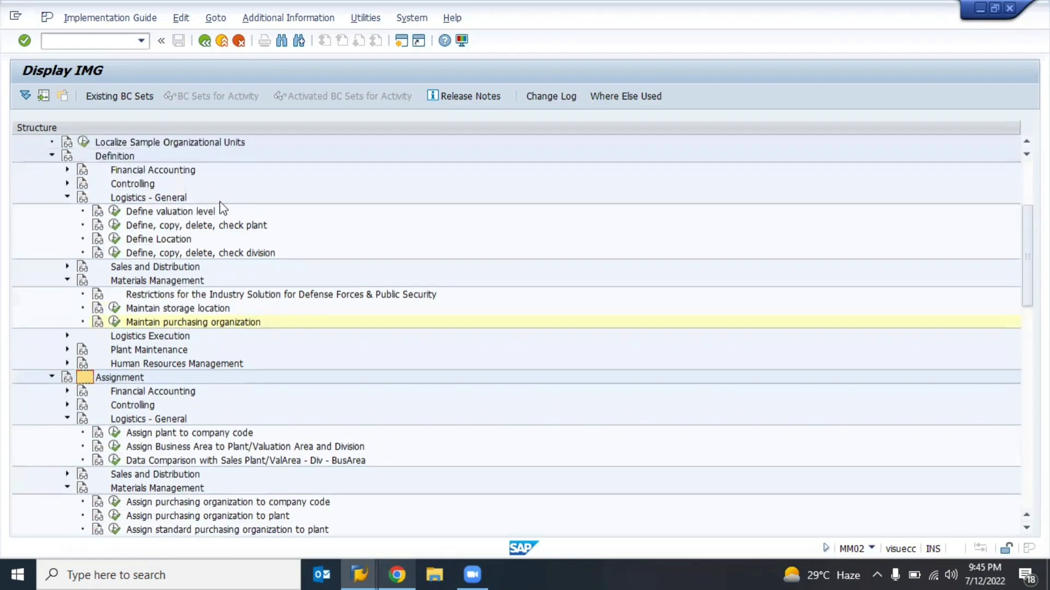
{"action": "left_click", "coordinate": [104, 158]}
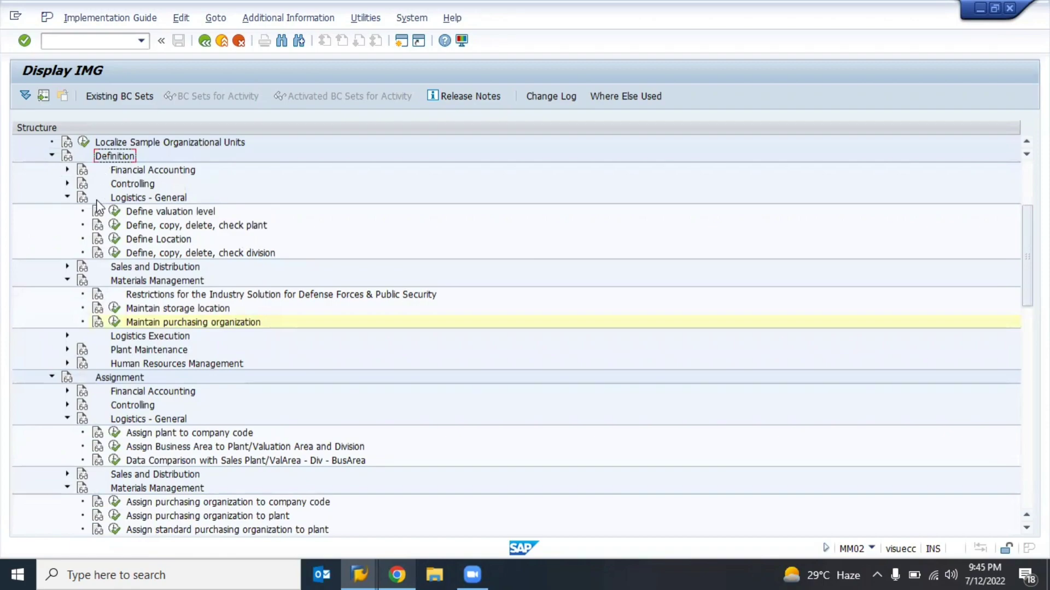
{"action": "left_click", "coordinate": [117, 379]}
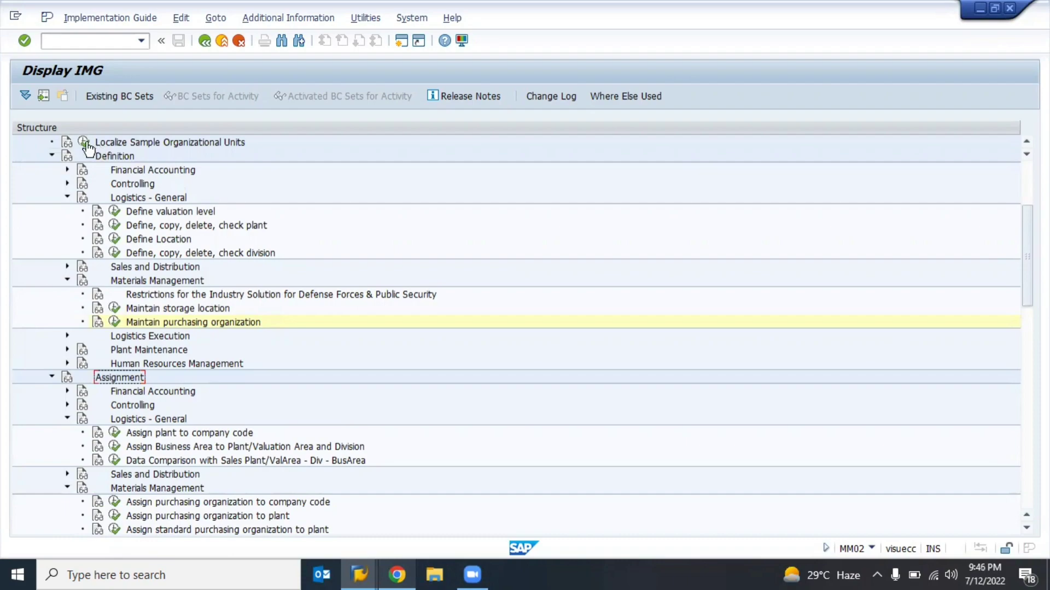
{"action": "left_click", "coordinate": [101, 157]}
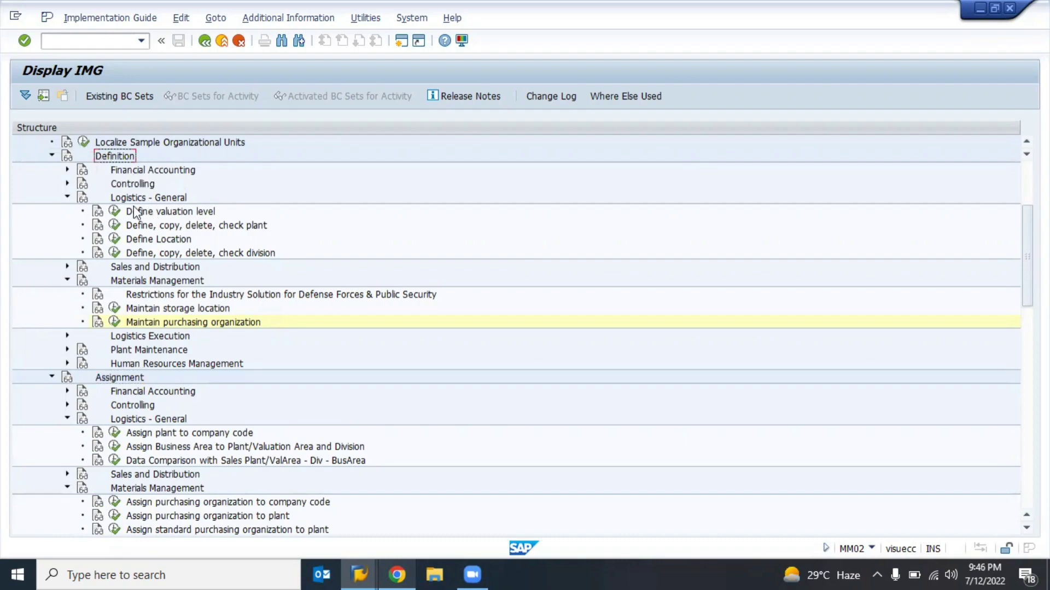
{"action": "left_click", "coordinate": [121, 200]}
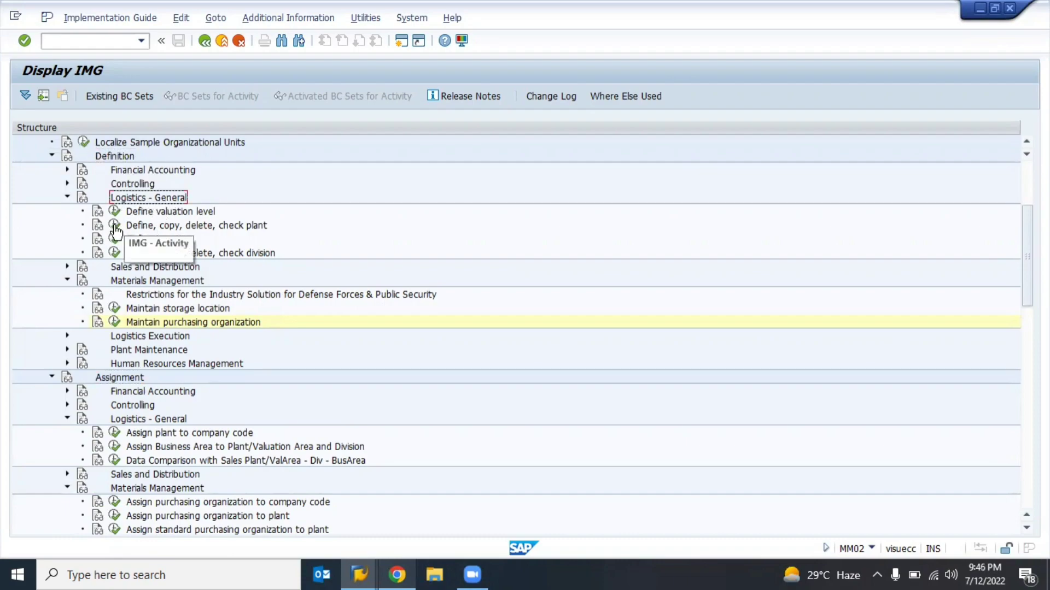
{"action": "left_click", "coordinate": [107, 378]}
{"action": "left_click", "coordinate": [125, 421]}
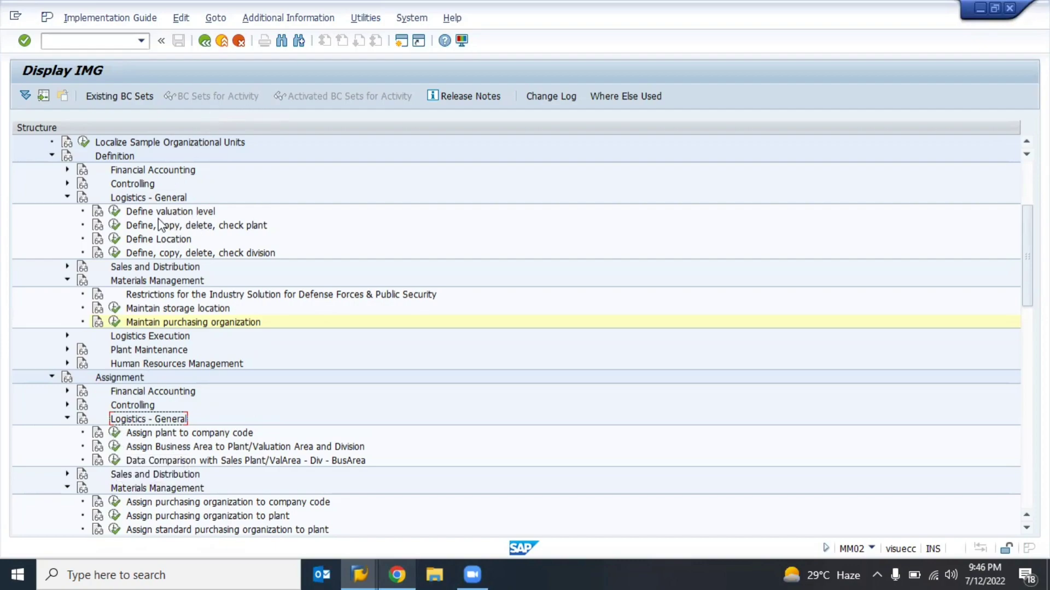
- Collapse Logistics - General under both Definition and Assignment, and collapse Materials Management under Definition after comparing it with its Assignment counterpart
{"action": "left_click", "coordinate": [67, 197]}
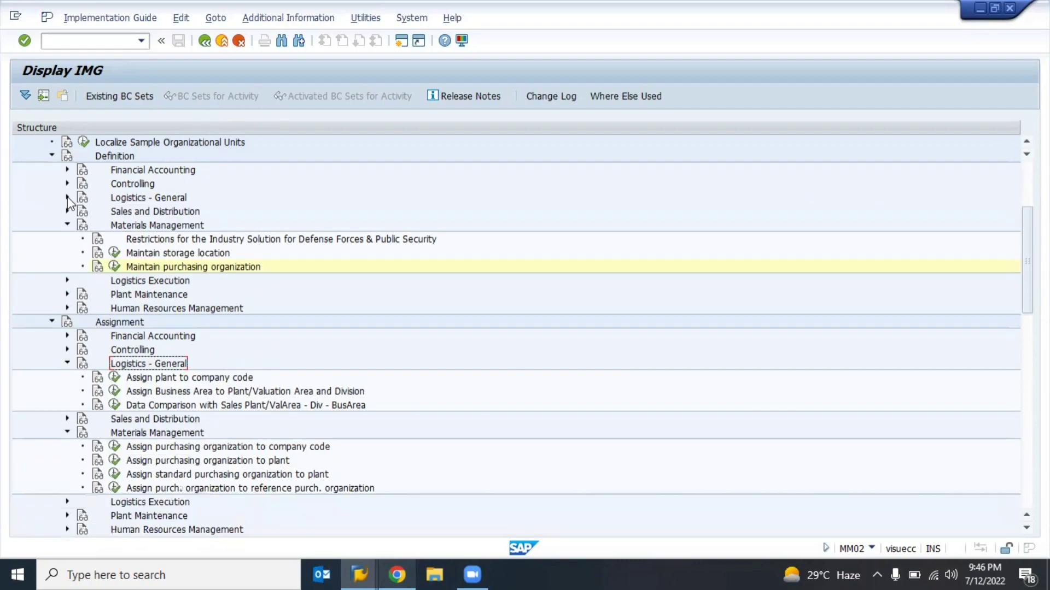
{"action": "left_click", "coordinate": [67, 363]}
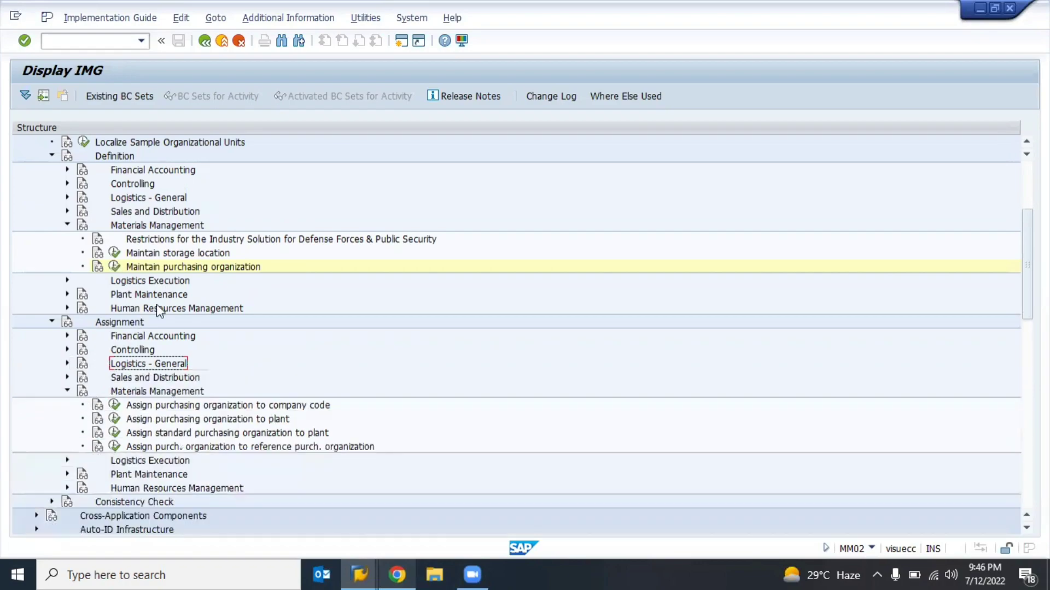
{"action": "left_click", "coordinate": [112, 157]}
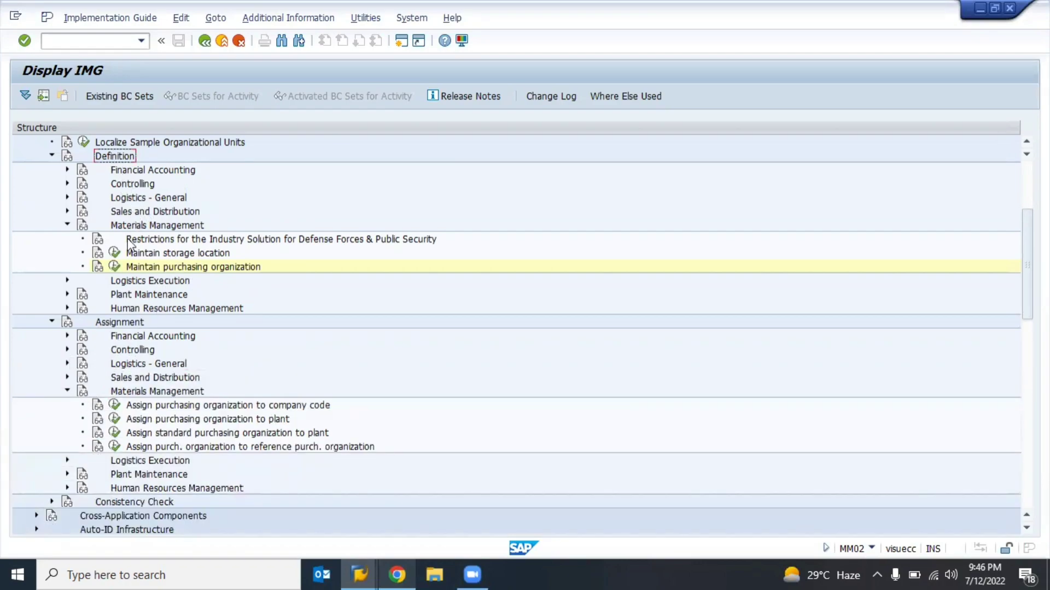
{"action": "left_click", "coordinate": [116, 230]}
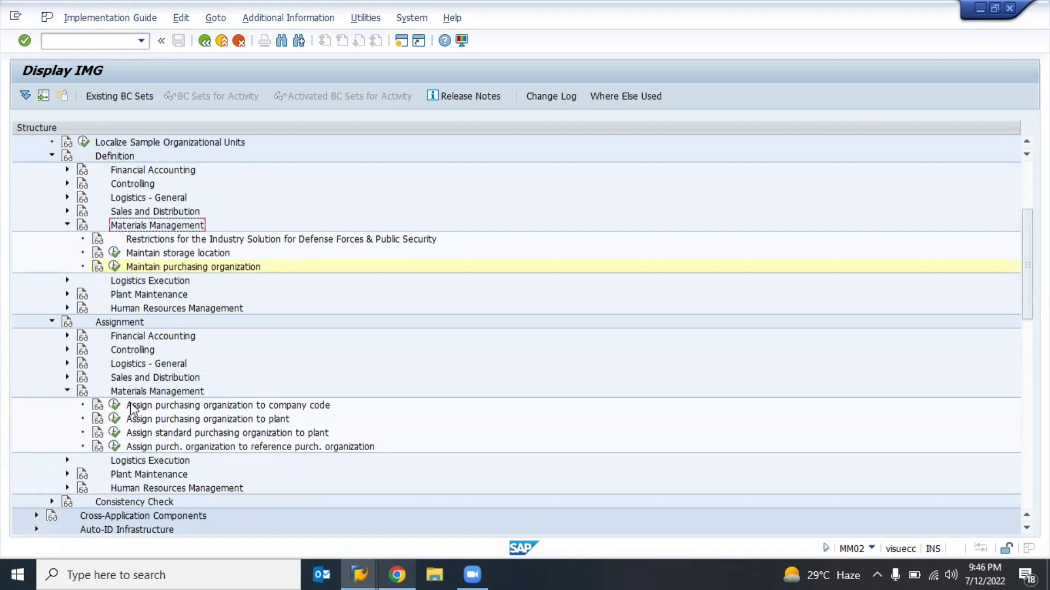
{"action": "left_click", "coordinate": [107, 323]}
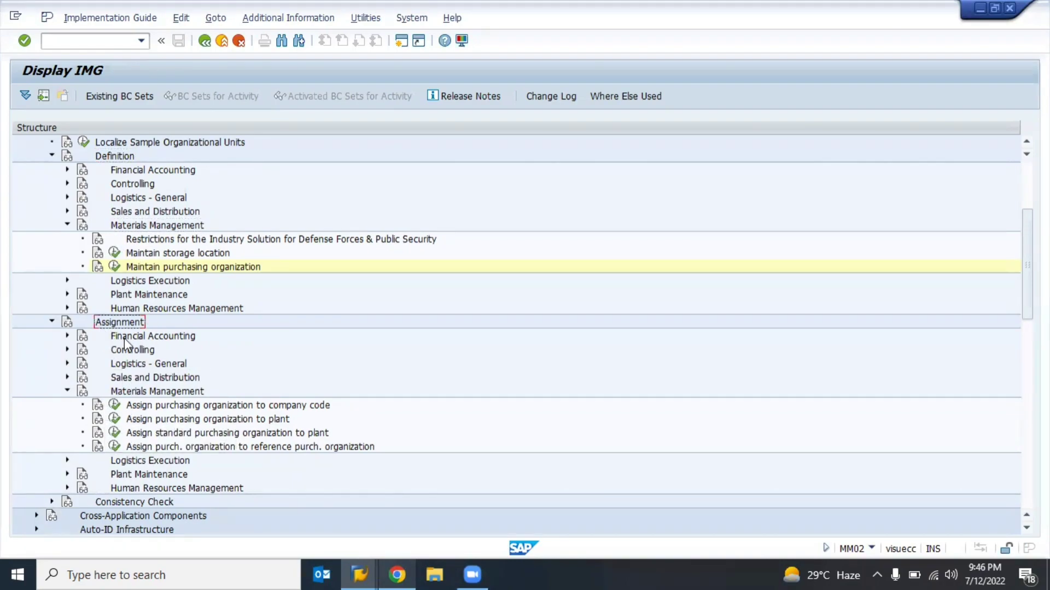
{"action": "left_click", "coordinate": [131, 392]}
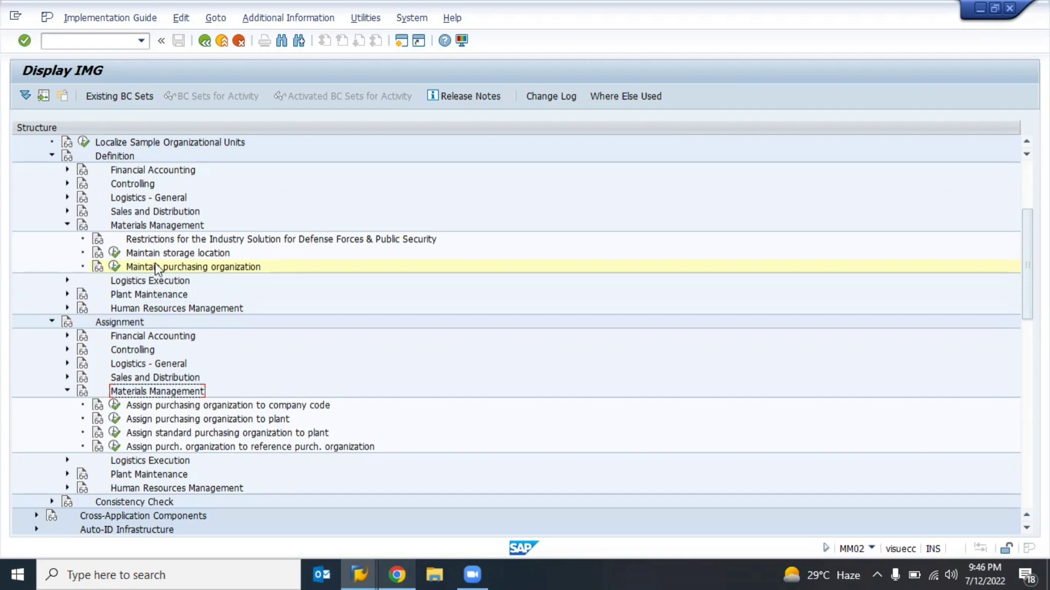
{"action": "left_click", "coordinate": [68, 226]}
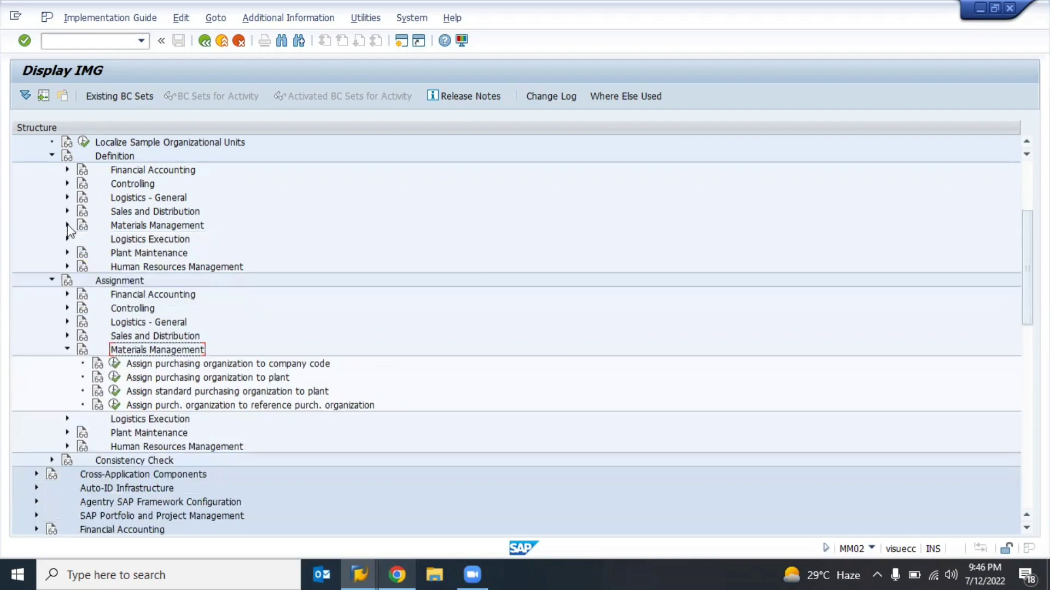
- Collapse the Materials Management, Assignment and Definition branches and leave the IMG for the SAP Easy Access screen
{"action": "left_click", "coordinate": [67, 352]}
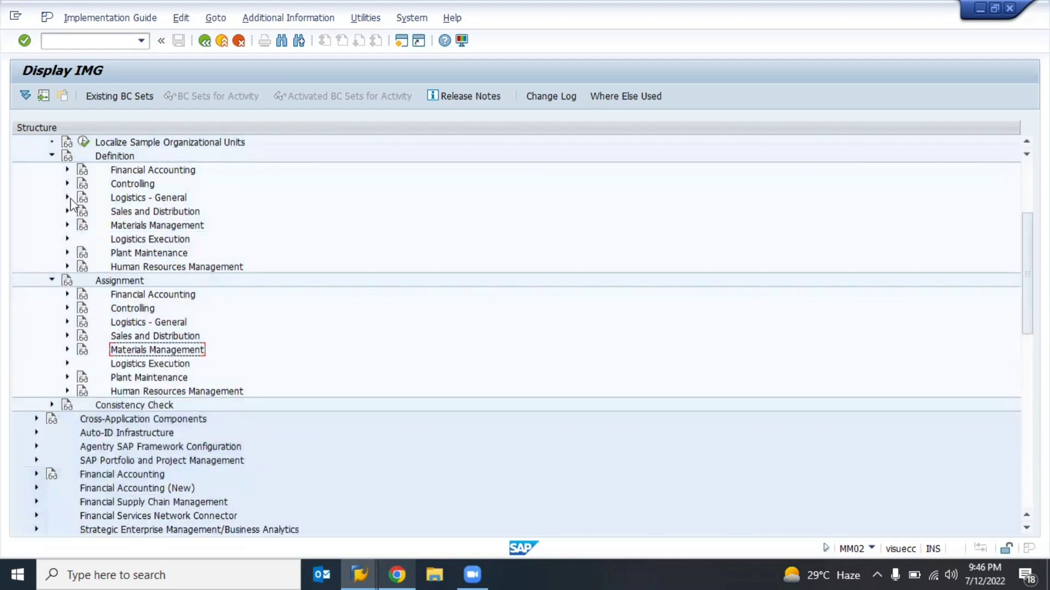
{"action": "left_click", "coordinate": [52, 279]}
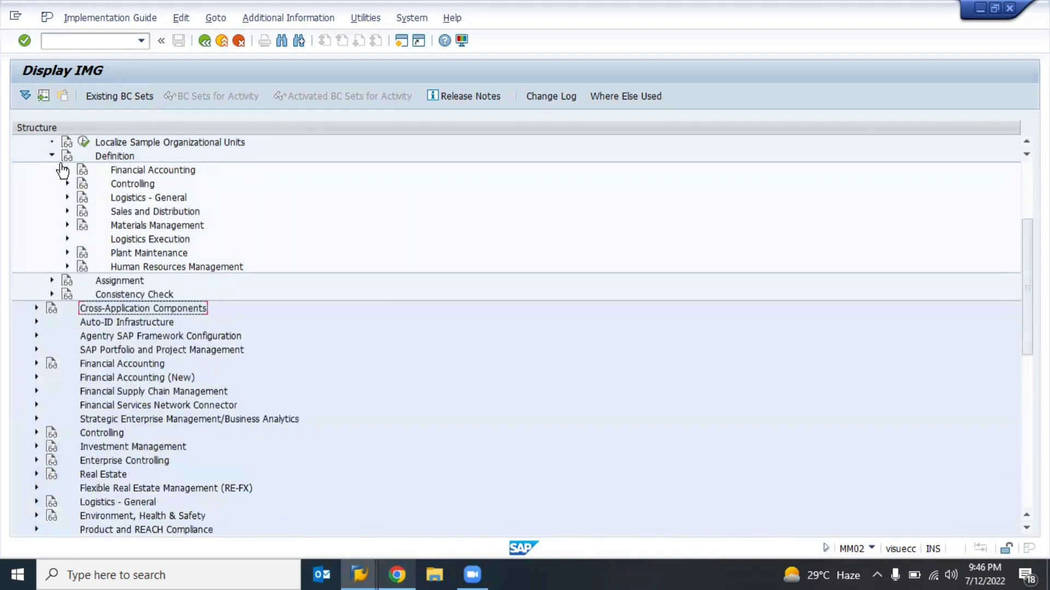
{"action": "left_click", "coordinate": [52, 156]}
{"action": "key", "text": "F3"}
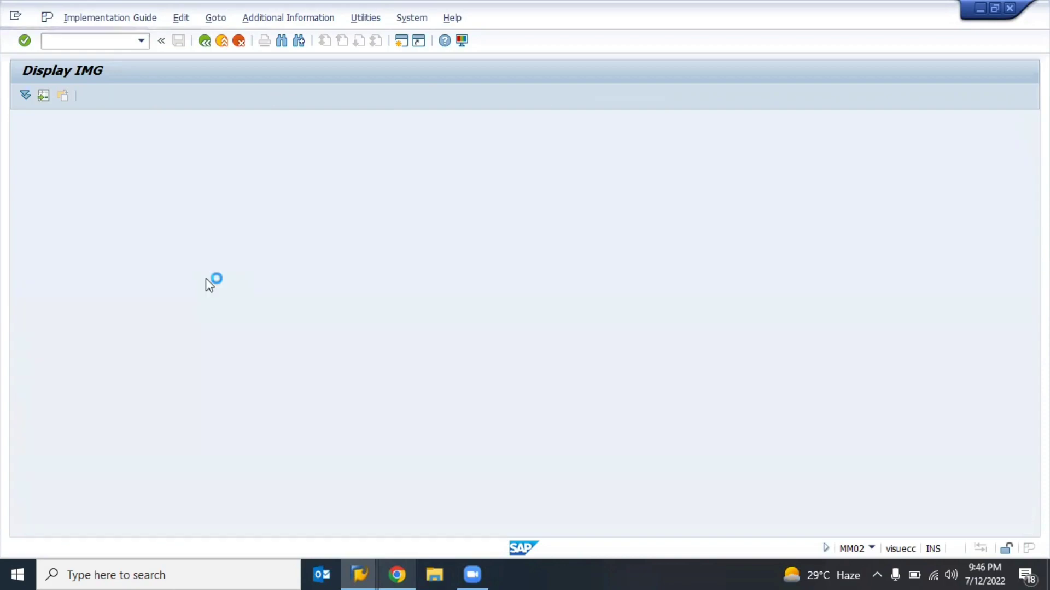
{"action": "key", "text": "F3"}
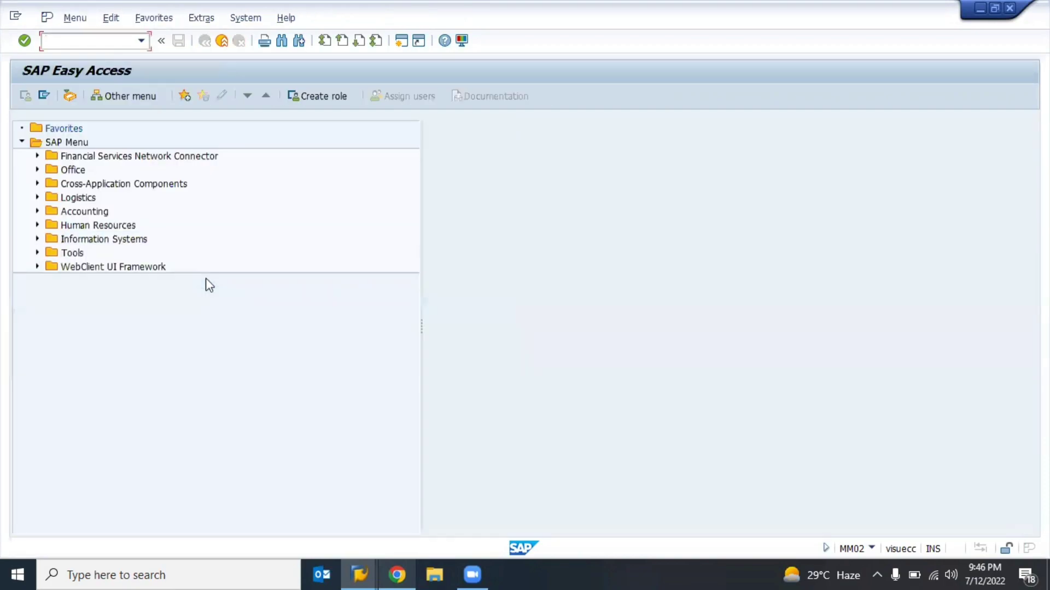
- Switch to the SAP MM Training spreadsheet in Chrome and review the Master Data introduction and Material Master topics in the syllabus
{"action": "left_click", "coordinate": [397, 575]}
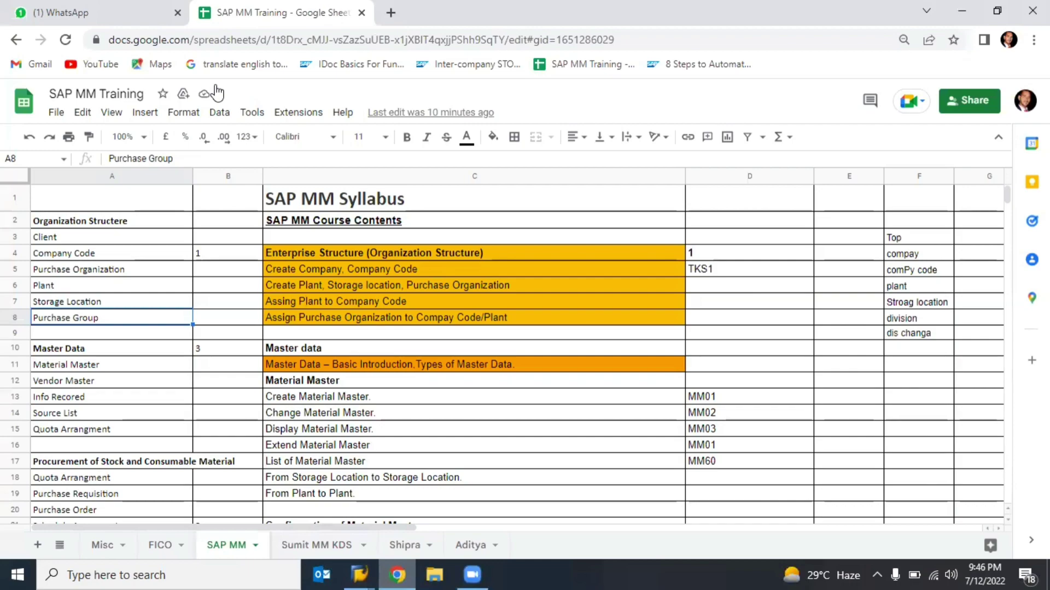
{"action": "left_click", "coordinate": [309, 365]}
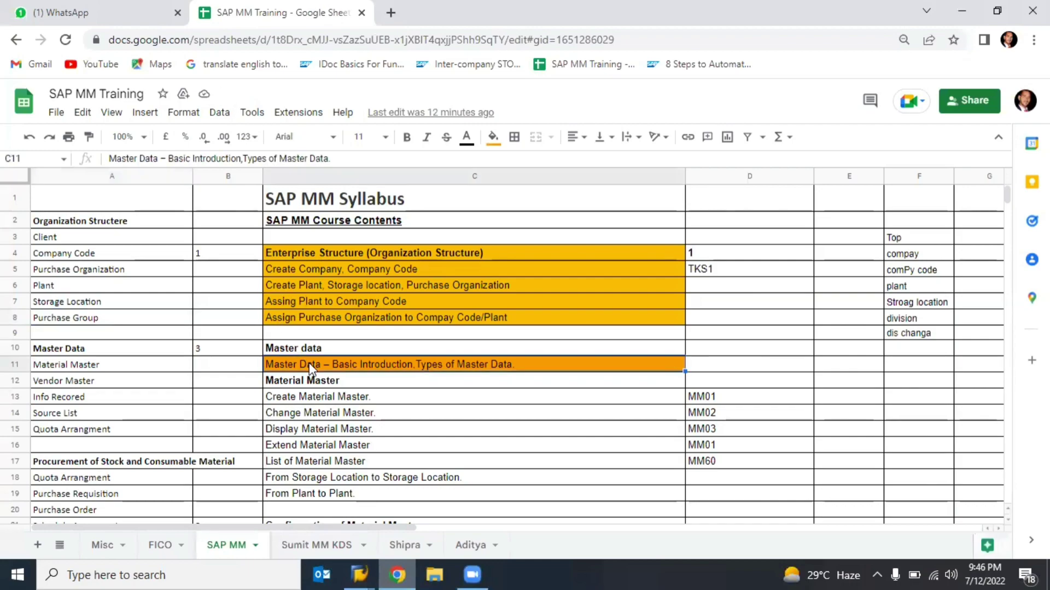
{"action": "left_click", "coordinate": [96, 365]}
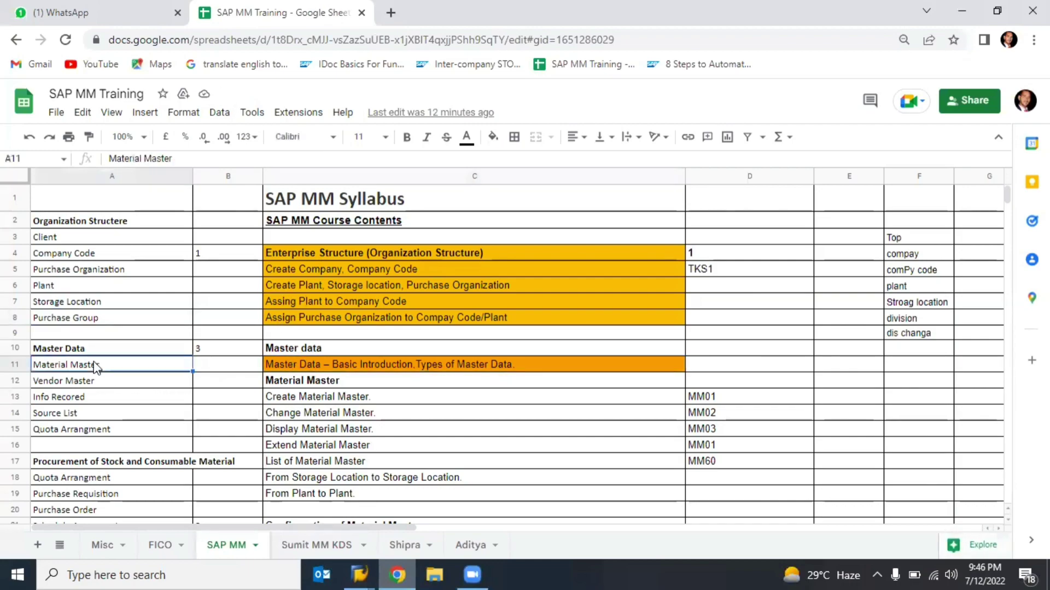
{"action": "left_click", "coordinate": [335, 369]}
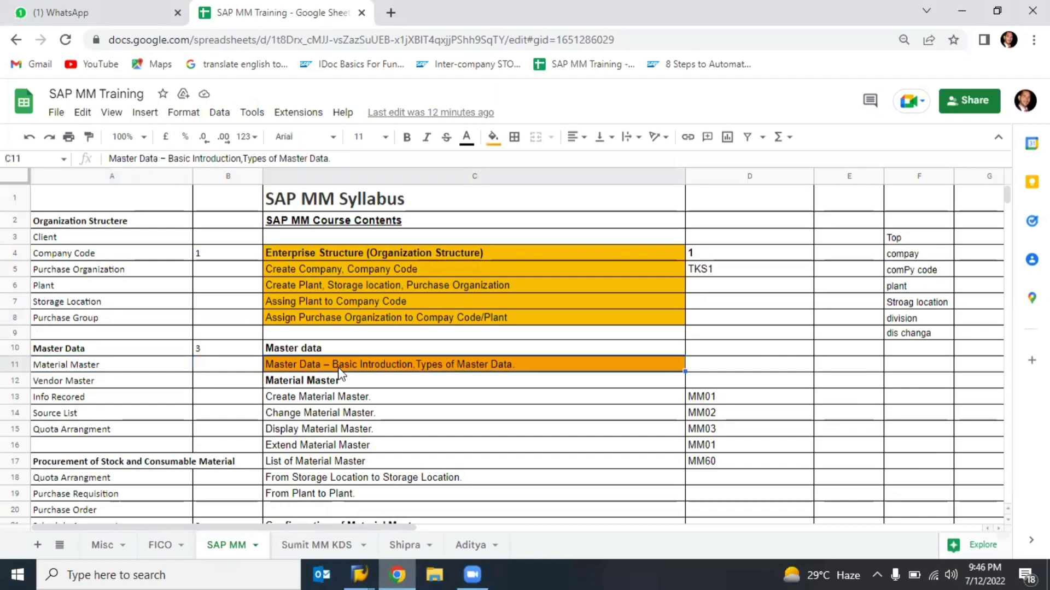
- Open the MM KDS sheet and review its plants, storage locations, purchasing organisations and material groups
{"action": "left_click", "coordinate": [321, 553]}
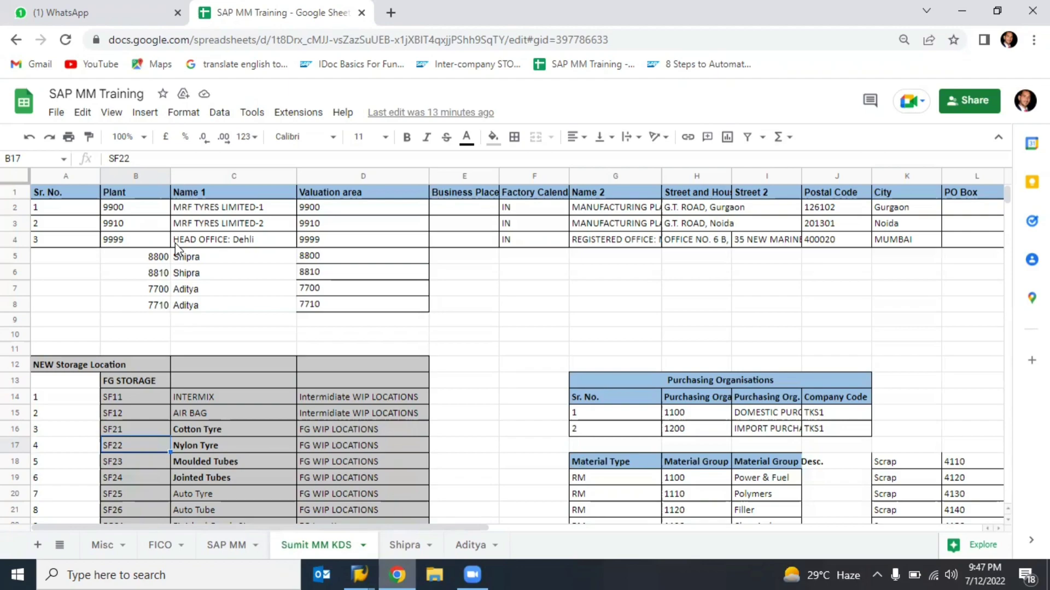
{"action": "left_click", "coordinate": [118, 224]}
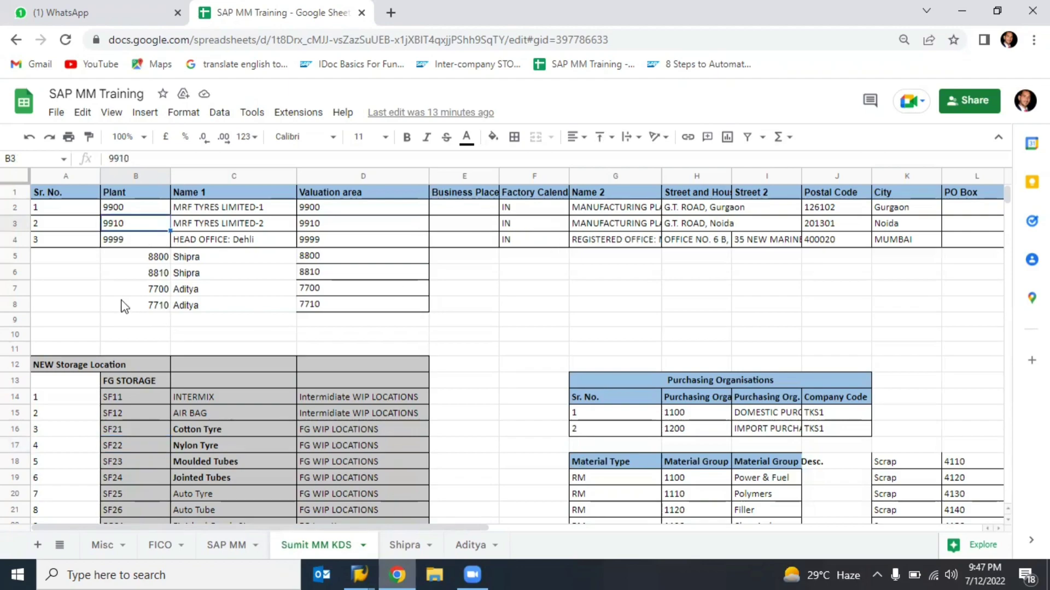
{"action": "left_click", "coordinate": [106, 392]}
{"action": "left_click", "coordinate": [687, 417]}
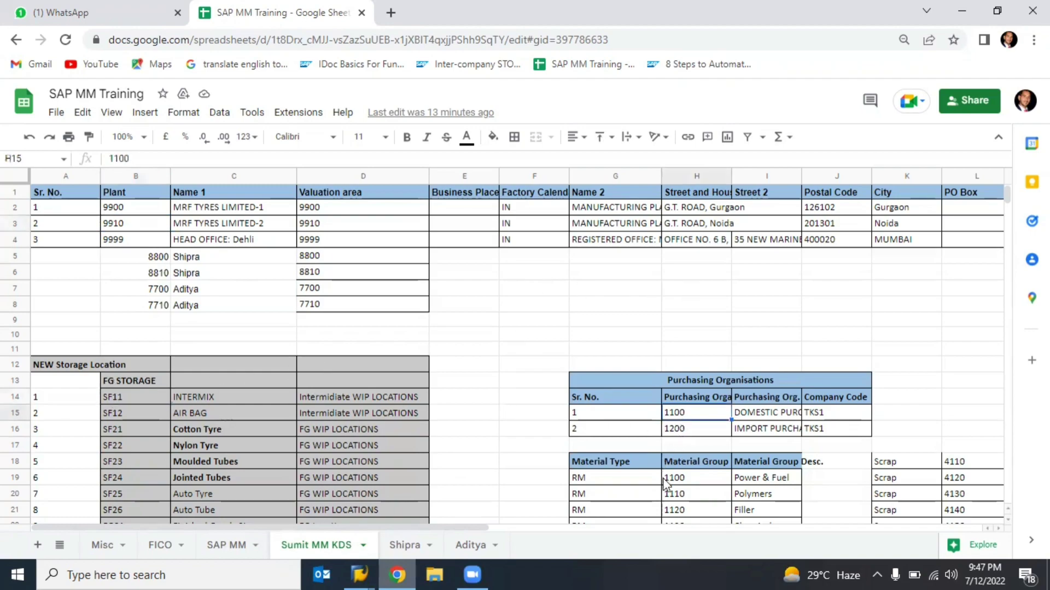
{"action": "left_click", "coordinate": [639, 497]}
{"action": "scroll", "coordinate": [639, 496], "scroll_direction": "down", "scroll_amount": 3}
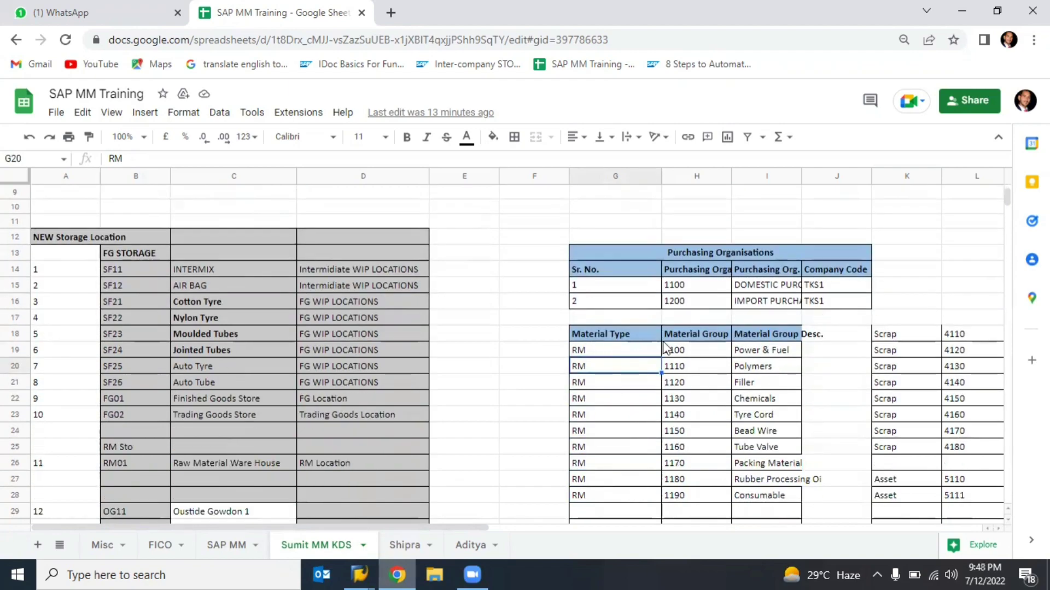
{"action": "left_click", "coordinate": [700, 340]}
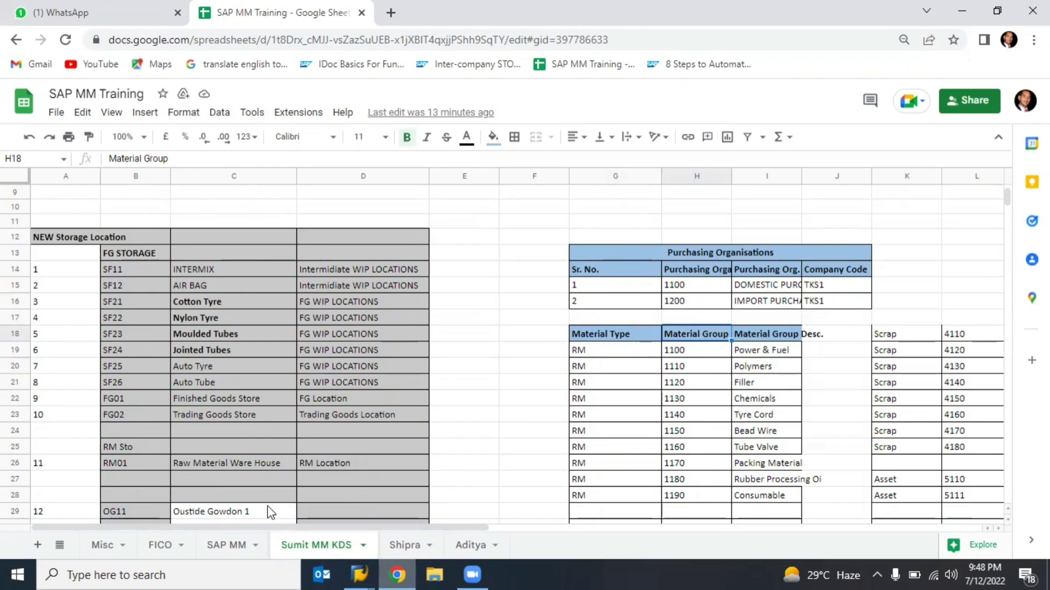
- Examine the material type table, going through the descriptions from Raw Materials to Scrap - Waste
{"action": "scroll", "coordinate": [267, 506], "scroll_direction": "down", "scroll_amount": 3}
{"action": "scroll", "coordinate": [251, 444], "scroll_direction": "down", "scroll_amount": 9}
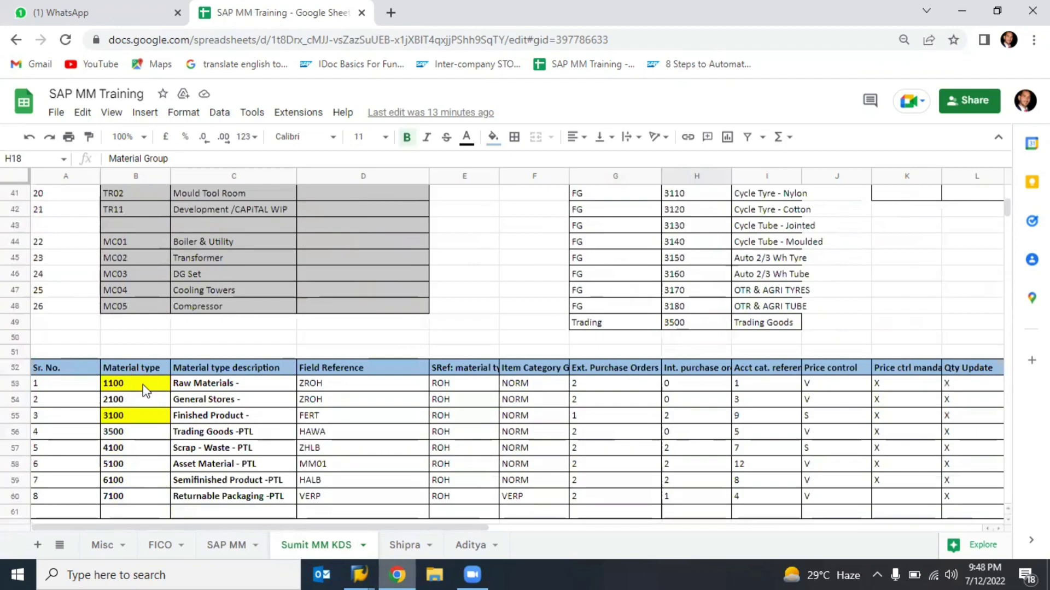
{"action": "scroll", "coordinate": [465, 491], "scroll_direction": "down", "scroll_amount": 1}
{"action": "scroll", "coordinate": [465, 491], "scroll_direction": "down", "scroll_amount": 3}
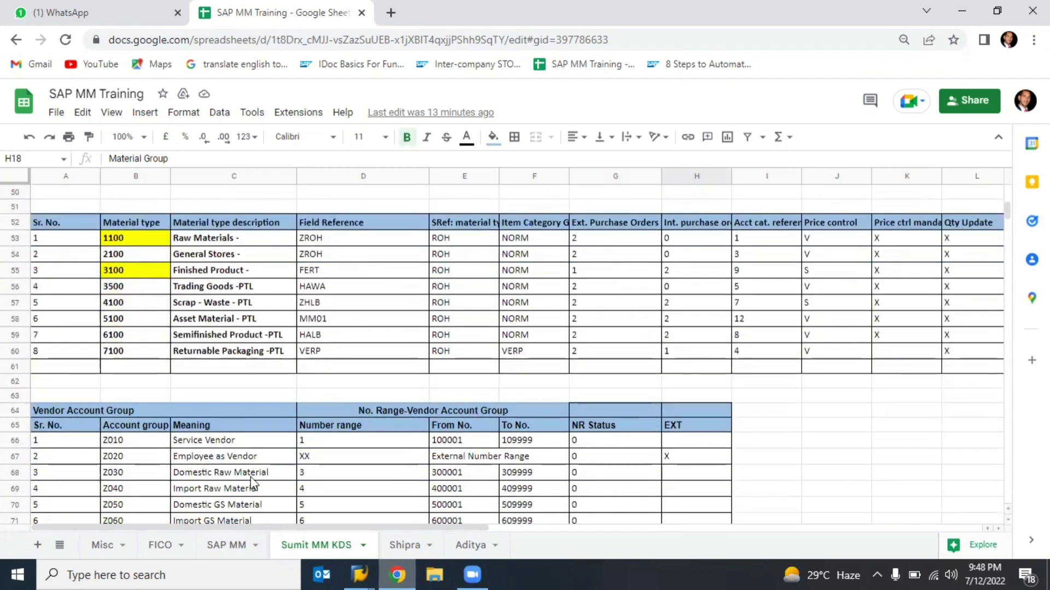
{"action": "scroll", "coordinate": [229, 473], "scroll_direction": "down", "scroll_amount": 1}
{"action": "left_click_drag", "start_coordinate": [182, 228], "coordinate": [205, 319]}
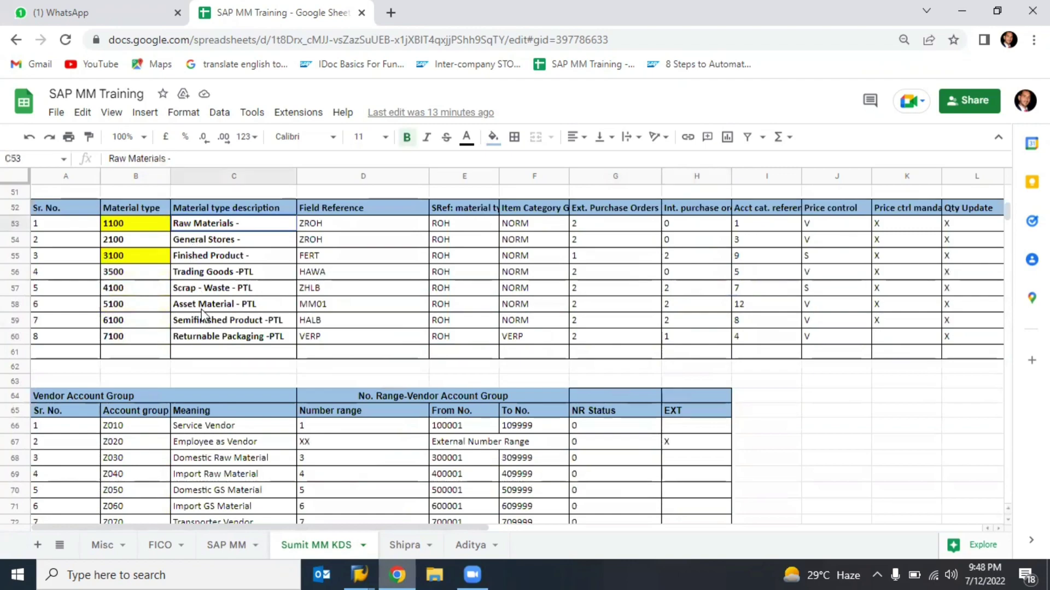
{"action": "left_click", "coordinate": [185, 224]}
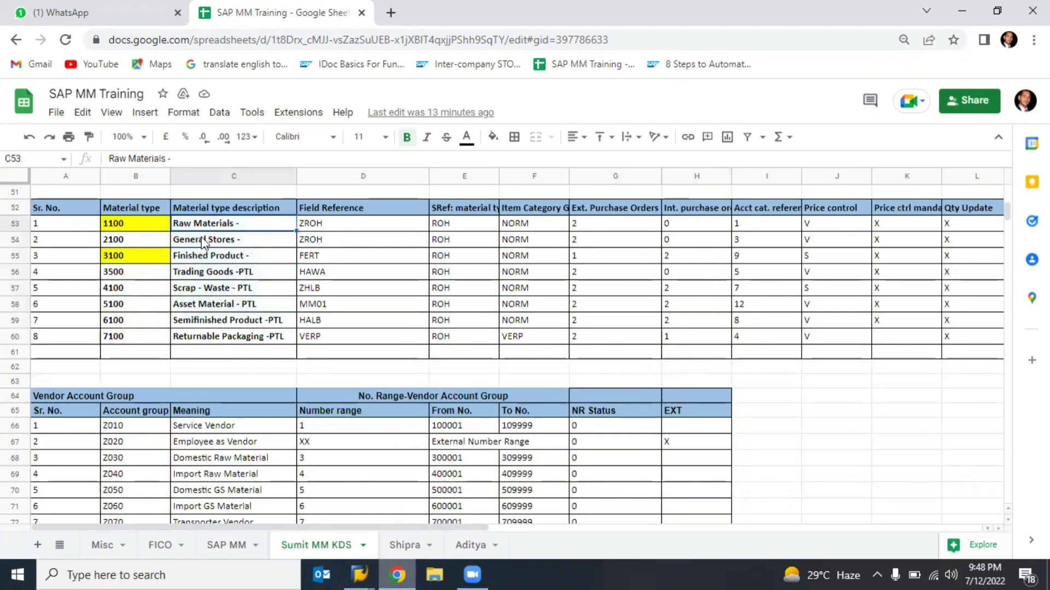
{"action": "left_click", "coordinate": [203, 239]}
{"action": "left_click", "coordinate": [205, 259]}
{"action": "left_click", "coordinate": [209, 273]}
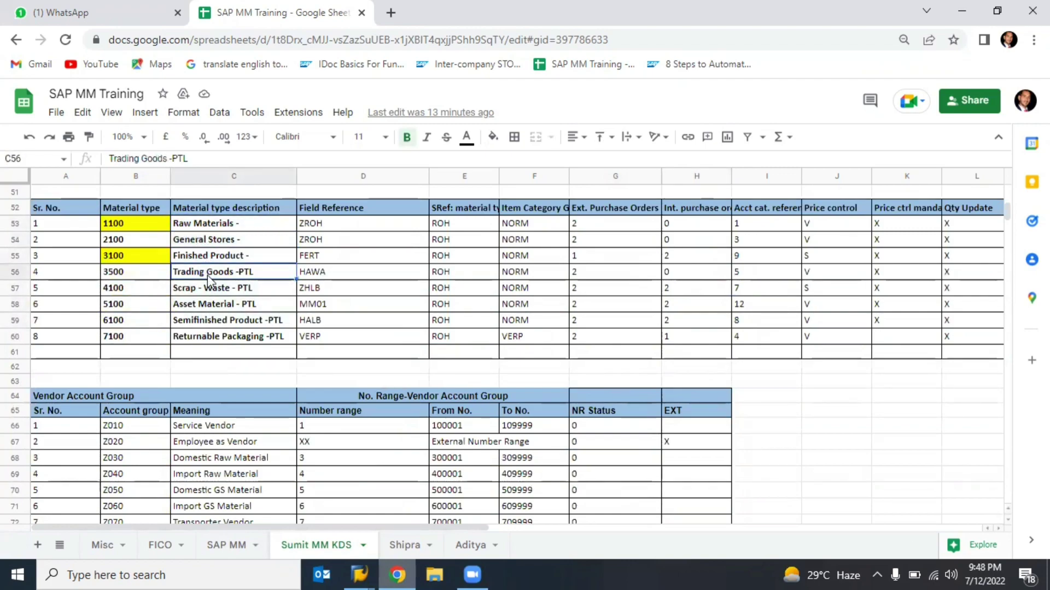
{"action": "left_click", "coordinate": [211, 290]}
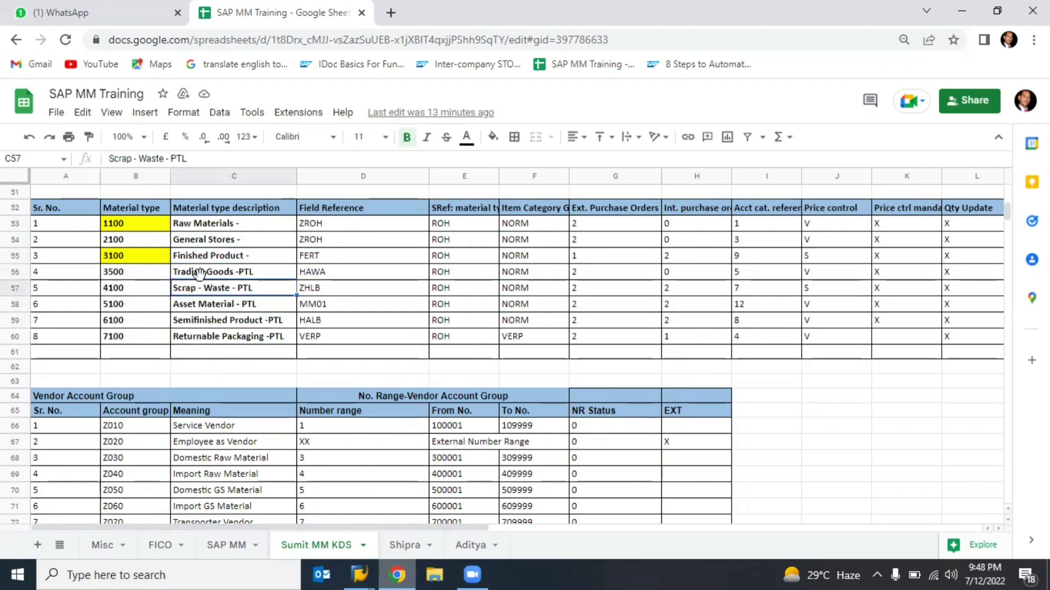
- Examine the Vendor Account Group table with its number ranges, including the Transporter Vendor and Plant Vendor entries
{"action": "scroll", "coordinate": [241, 372], "scroll_direction": "down", "scroll_amount": 1}
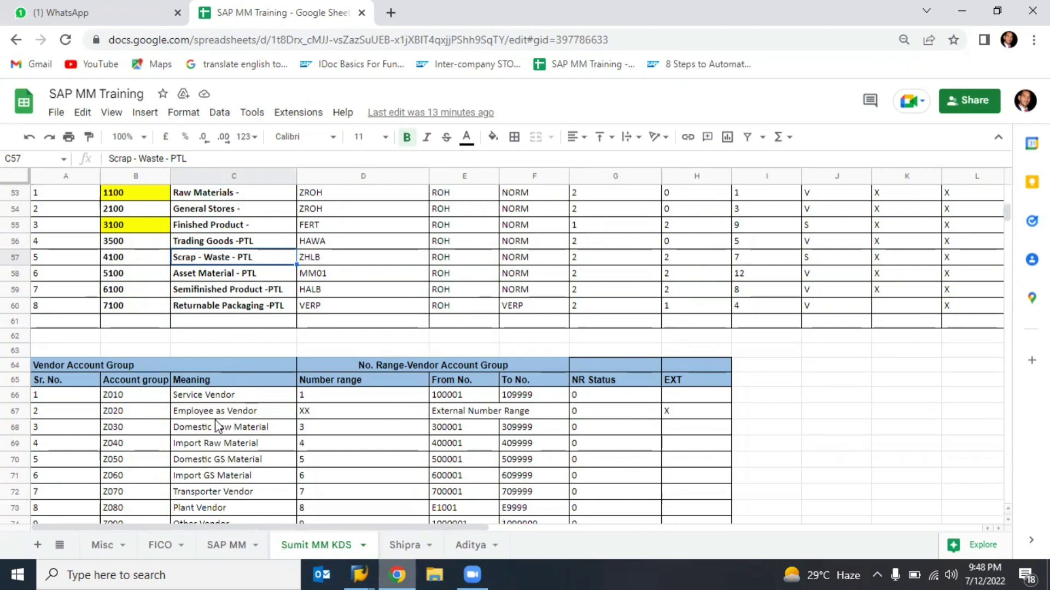
{"action": "scroll", "coordinate": [211, 426], "scroll_direction": "down", "scroll_amount": 5}
{"action": "scroll", "coordinate": [146, 290], "scroll_direction": "up", "scroll_amount": 6}
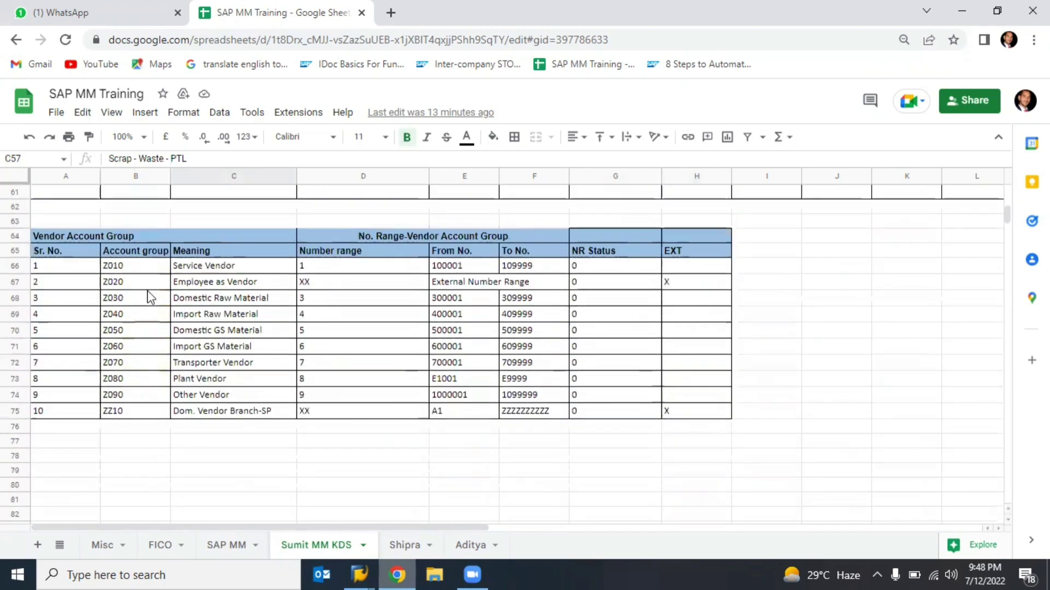
{"action": "scroll", "coordinate": [183, 386], "scroll_direction": "down", "scroll_amount": 15}
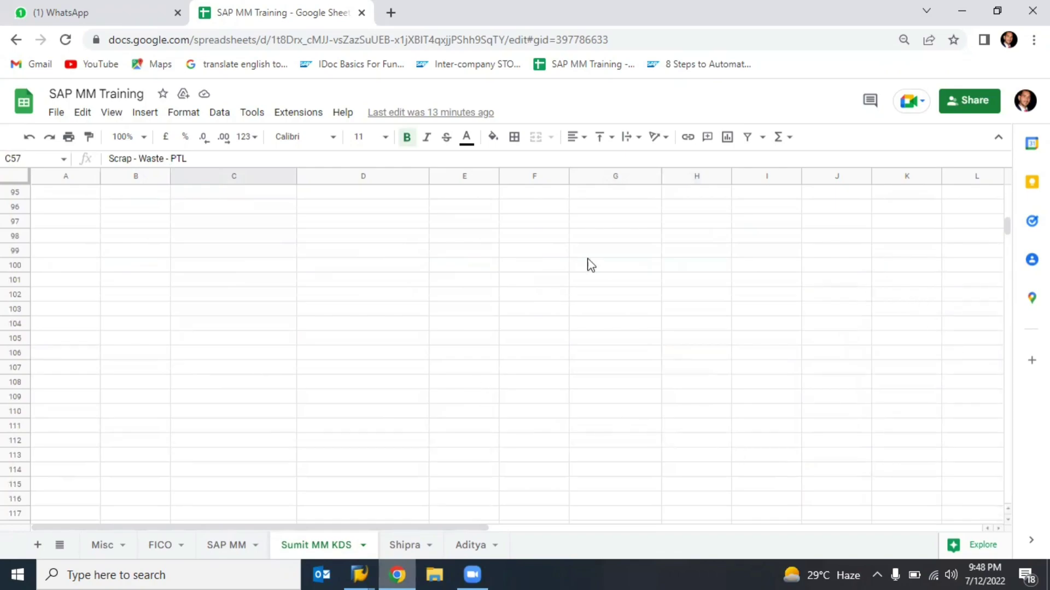
{"action": "scroll", "coordinate": [591, 265], "scroll_direction": "up", "scroll_amount": 1}
{"action": "scroll", "coordinate": [591, 264], "scroll_direction": "up", "scroll_amount": 5}
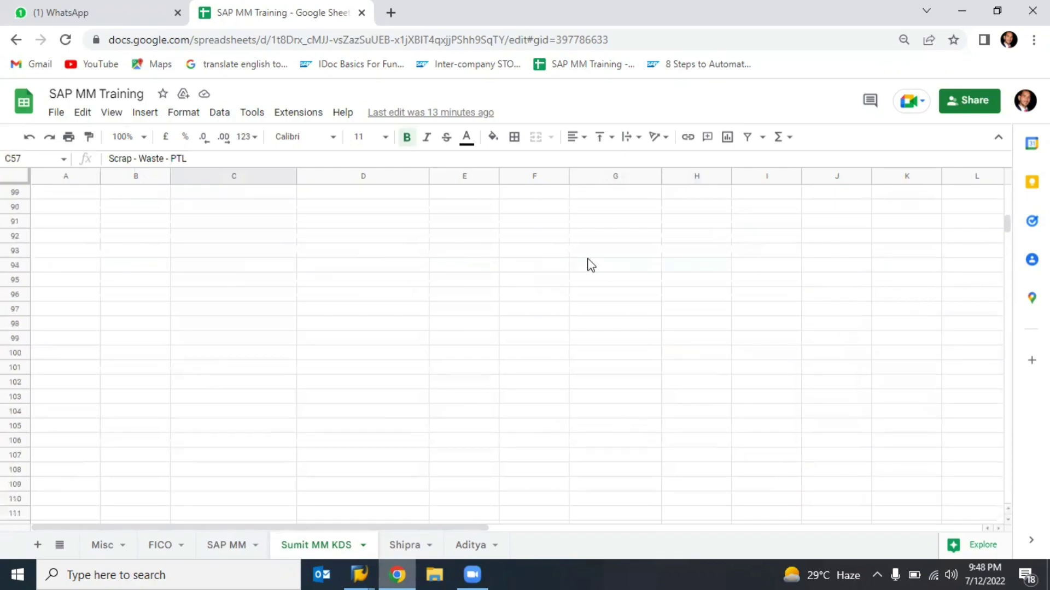
{"action": "scroll", "coordinate": [591, 264], "scroll_direction": "up", "scroll_amount": 5}
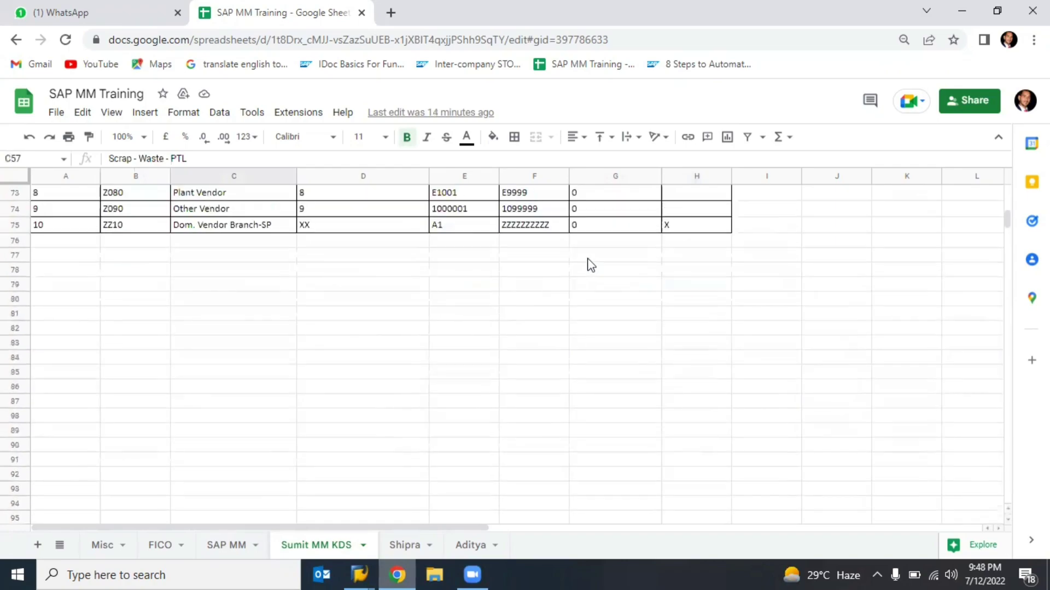
{"action": "scroll", "coordinate": [591, 265], "scroll_direction": "up", "scroll_amount": 1}
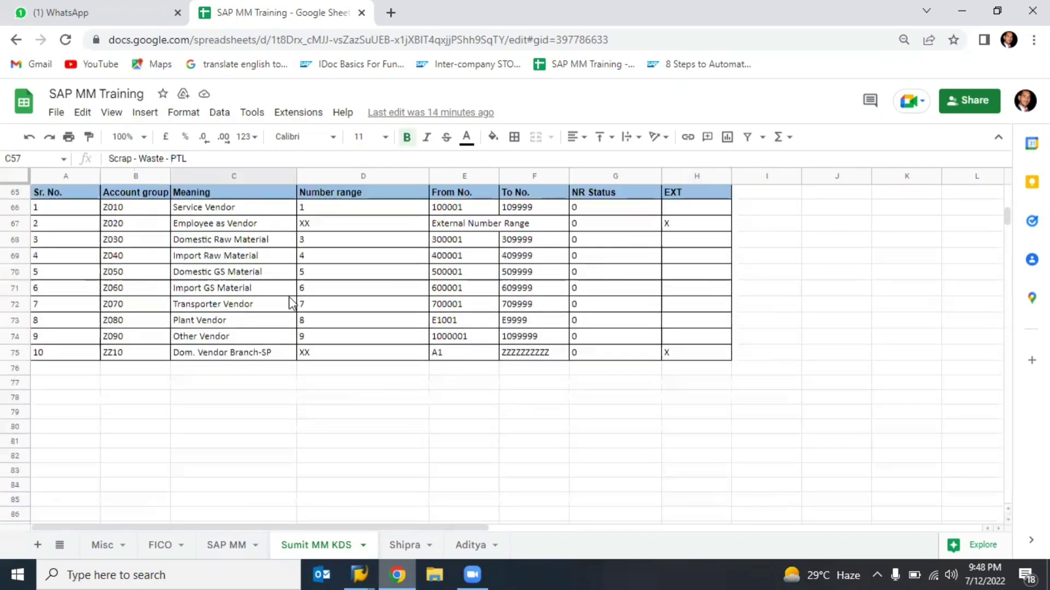
{"action": "left_click", "coordinate": [217, 306]}
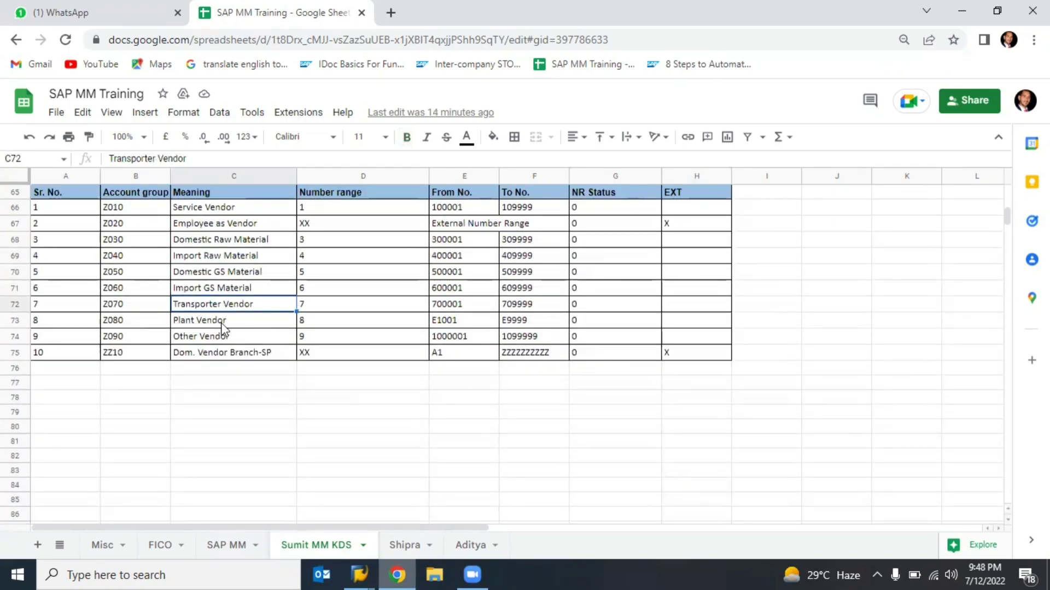
{"action": "left_click", "coordinate": [189, 323]}
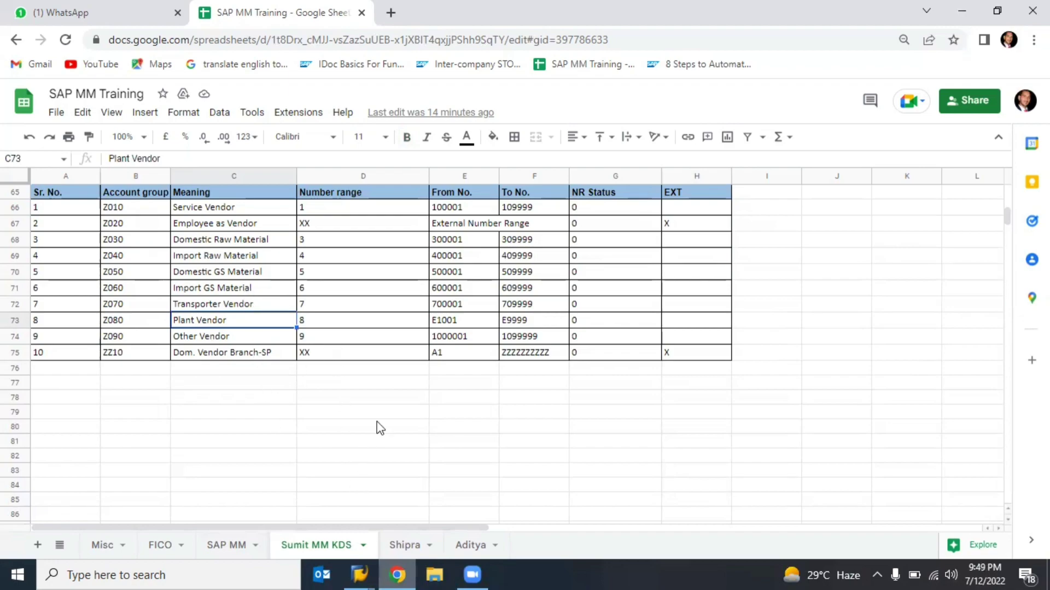
- Go back from the vendor account groups to the plant list in the first rows of the sheet
{"action": "left_click", "coordinate": [433, 400]}
{"action": "key", "text": "Up"}
{"action": "key", "text": "Up"}
{"action": "key", "text": "Up"}
{"action": "key", "text": "Up"}
{"action": "key", "text": "Up"}
{"action": "key", "text": "Up"}
{"action": "key", "text": "Up"}
{"action": "key", "text": "Up"}
{"action": "key", "text": "Up"}
{"action": "key", "text": "Up"}
{"action": "key", "text": "Up"}
{"action": "key", "text": "Up"}
{"action": "key", "text": "Up"}
{"action": "key", "text": "Up"}
{"action": "key", "text": "Up"}
{"action": "key", "text": "Up"}
{"action": "key", "text": "Up"}
{"action": "key", "text": "Up"}
{"action": "key", "text": "Up"}
{"action": "key", "text": "Up"}
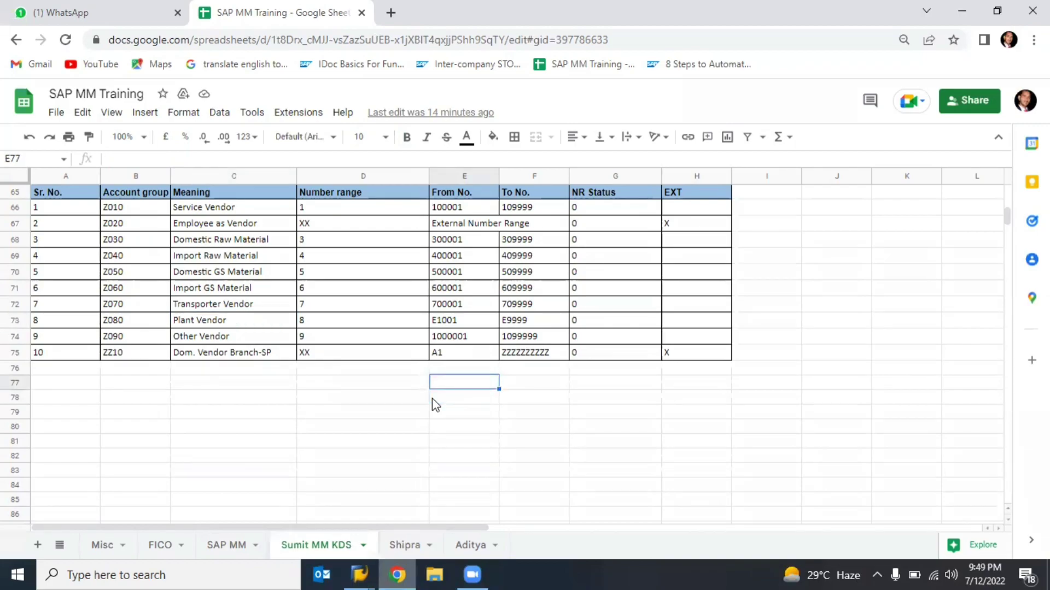
{"action": "key", "text": "Up"}
{"action": "key", "text": "Up"}
{"action": "key", "text": "Up"}
{"action": "key", "text": "Up"}
{"action": "key", "text": "Up"}
{"action": "key", "text": "Up"}
{"action": "key", "text": "Up"}
{"action": "key", "text": "Up"}
{"action": "key", "text": "Up"}
{"action": "key", "text": "Up"}
{"action": "key", "text": "Up"}
{"action": "key", "text": "Up"}
{"action": "key", "text": "Up"}
{"action": "key", "text": "Up"}
{"action": "key", "text": "Up"}
{"action": "key", "text": "Up"}
{"action": "key", "text": "Up"}
{"action": "key", "text": "Up"}
{"action": "key", "text": "Up"}
{"action": "key", "text": "Up"}
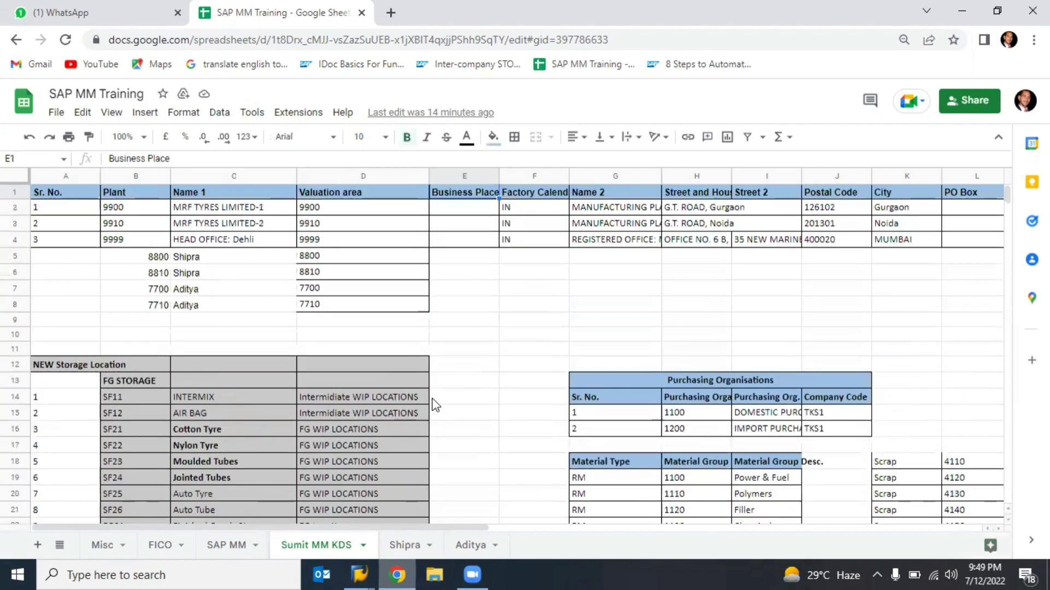
- Go through the storage locations and material groups again, down to the material type table
{"action": "key", "text": "Down"}
{"action": "key", "text": "Down"}
{"action": "key", "text": "Down"}
{"action": "key", "text": "Down"}
{"action": "key", "text": "Down"}
{"action": "key", "text": "Down"}
{"action": "key", "text": "Down"}
{"action": "key", "text": "Down"}
{"action": "key", "text": "Down"}
{"action": "key", "text": "Down"}
{"action": "key", "text": "Down"}
{"action": "key", "text": "Down"}
{"action": "key", "text": "Down"}
{"action": "key", "text": "Down"}
{"action": "key", "text": "Down"}
{"action": "key", "text": "Down"}
{"action": "key", "text": "Down"}
{"action": "key", "text": "Down"}
{"action": "key", "text": "Down"}
{"action": "key", "text": "Down"}
{"action": "key", "text": "Down"}
{"action": "key", "text": "Down"}
{"action": "key", "text": "Down"}
{"action": "key", "text": "Down"}
{"action": "key", "text": "Down"}
{"action": "key", "text": "Down"}
{"action": "key", "text": "Down"}
{"action": "key", "text": "Down"}
{"action": "key", "text": "Down"}
{"action": "key", "text": "Down"}
{"action": "key", "text": "Down"}
{"action": "key", "text": "Down"}
{"action": "key", "text": "Down"}
{"action": "key", "text": "Down"}
{"action": "key", "text": "Down"}
{"action": "key", "text": "Down"}
{"action": "key", "text": "Down"}
{"action": "key", "text": "Down"}
{"action": "key", "text": "Down"}
{"action": "key", "text": "Down"}
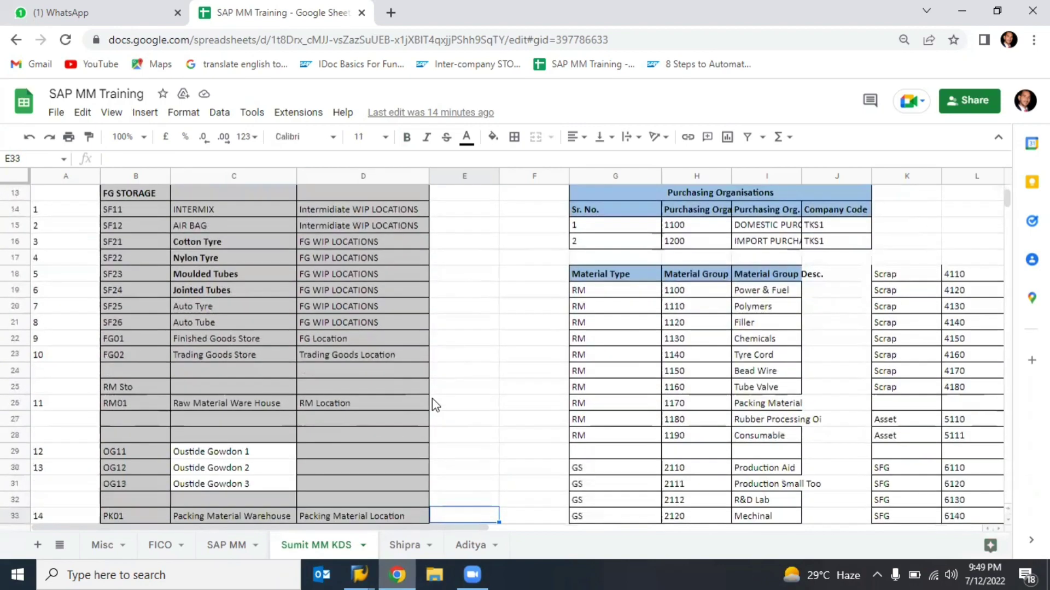
{"action": "key", "text": "Down"}
{"action": "key", "text": "Down"}
{"action": "key", "text": "Down"}
{"action": "key", "text": "Down"}
{"action": "key", "text": "Down"}
{"action": "key", "text": "Down"}
{"action": "key", "text": "Down"}
{"action": "key", "text": "Down"}
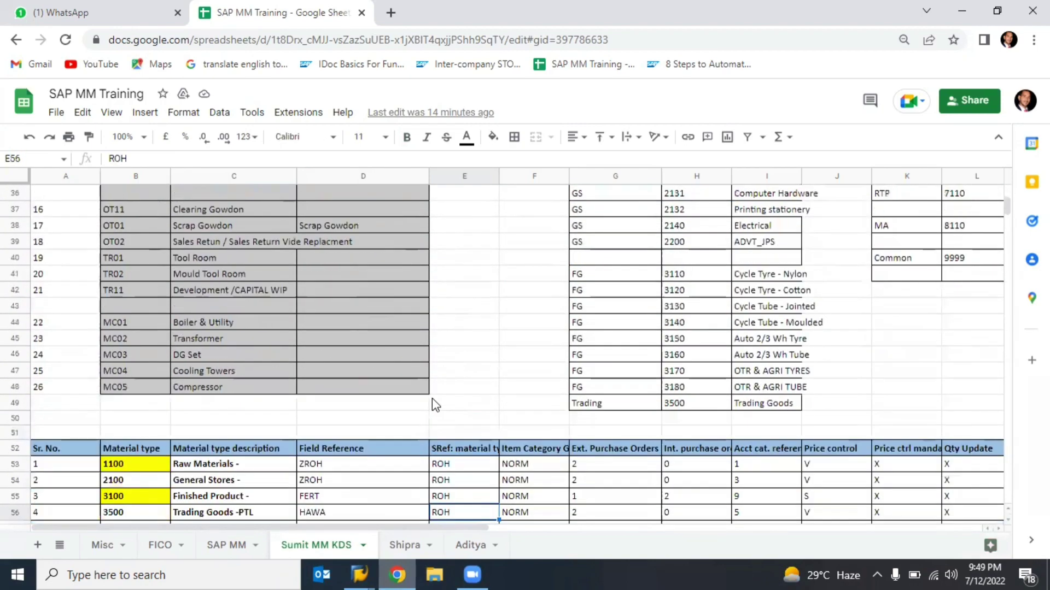
{"action": "key", "text": "Up"}
{"action": "key", "text": "Up"}
{"action": "key", "text": "Up"}
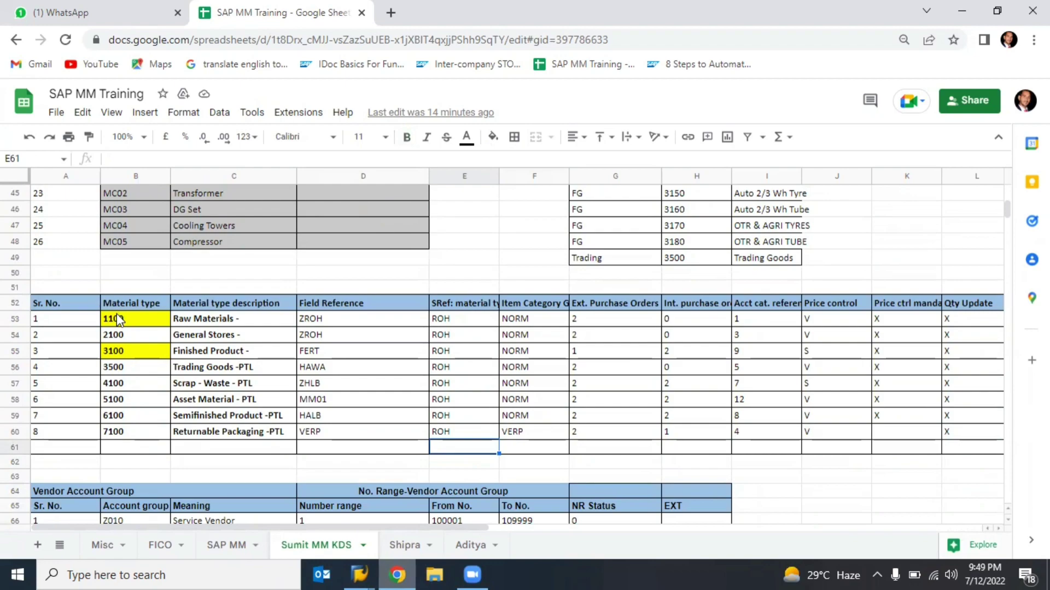
- Review the material type codes 1100 to 7100 and enter ZRAW in cell B50 above the table as an example code
{"action": "left_click_drag", "start_coordinate": [118, 319], "coordinate": [127, 437]}
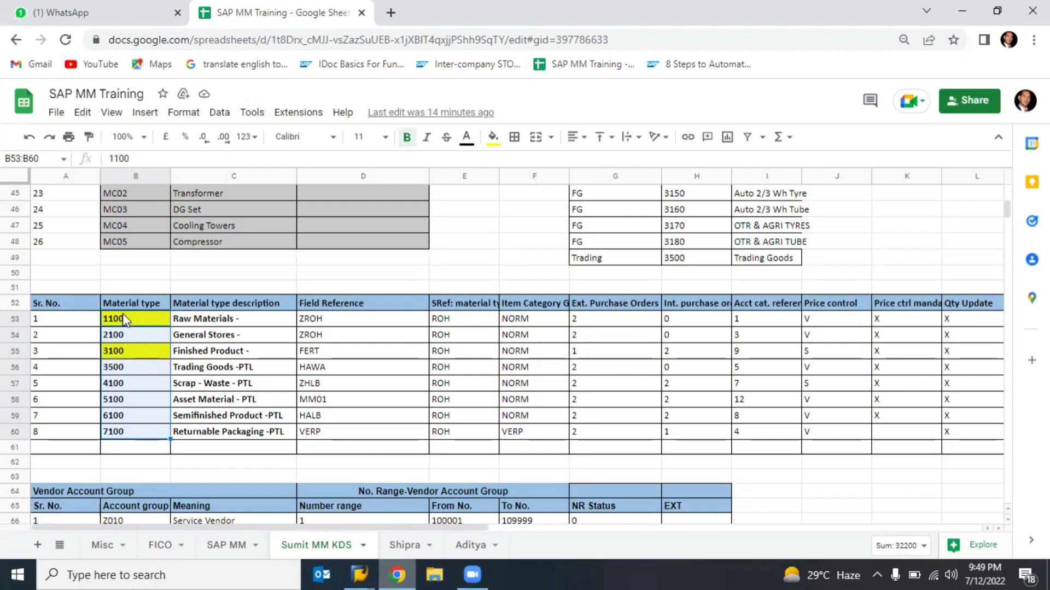
{"action": "left_click", "coordinate": [119, 278]}
{"action": "type", "text": "Z"}
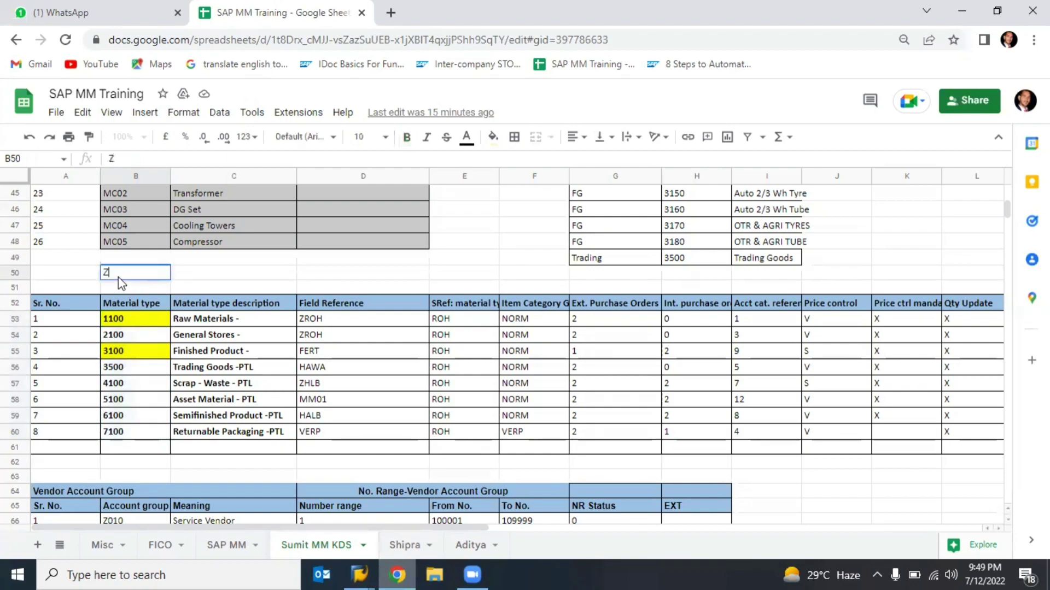
{"action": "type", "text": "RAW"}
{"action": "key", "text": "Return"}
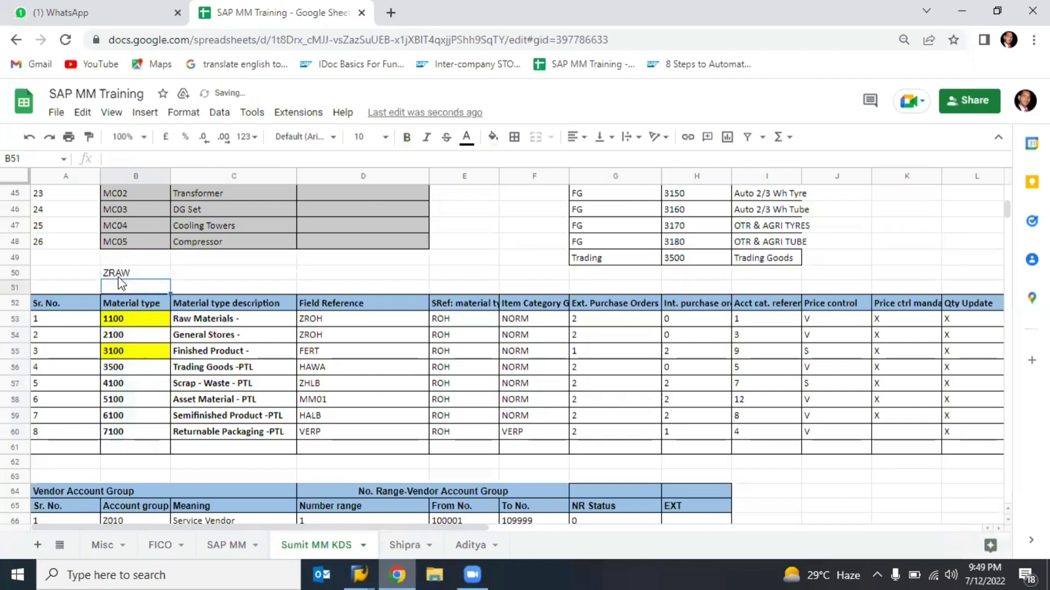
- Try ZFIN as a second example code in cell B51, then clear it and the ZRAW example in B50
{"action": "type", "text": "ZFIN"}
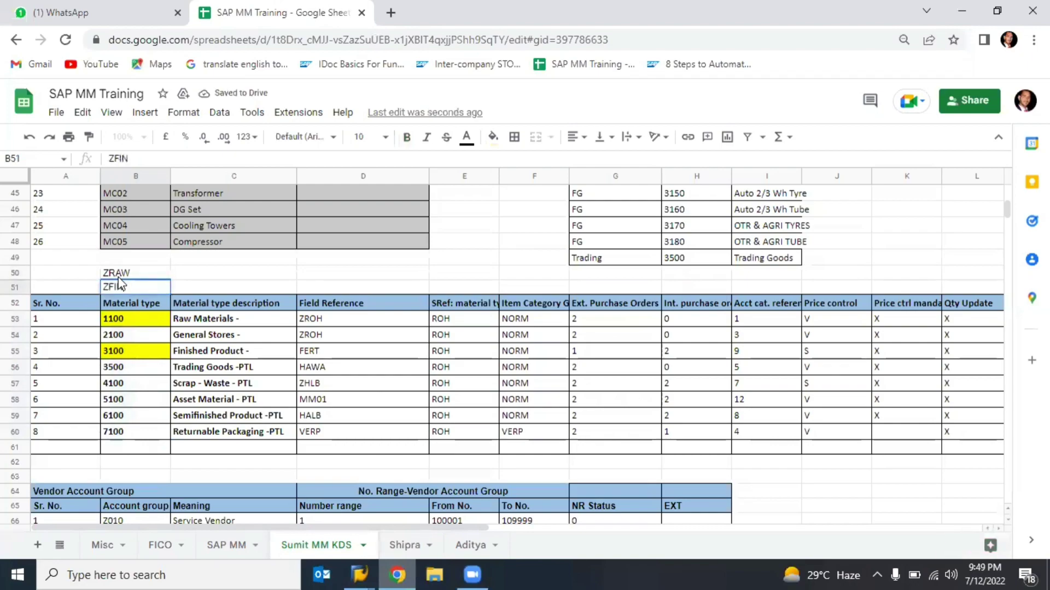
{"action": "key", "text": "BackSpace"}
{"action": "key", "text": "BackSpace"}
{"action": "key", "text": "BackSpace"}
{"action": "key", "text": "BackSpace"}
{"action": "key", "text": "Up"}
{"action": "key", "text": "Delete"}
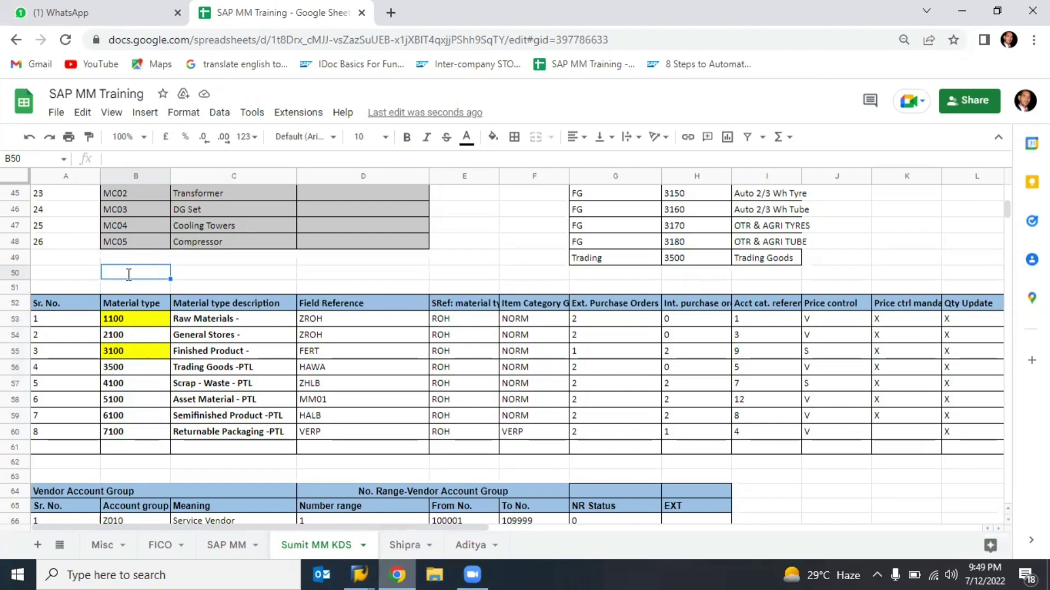
- Enter the example letters Z Y in cell B50 above the material type table and clear them again
{"action": "type", "text": "Z Y"}
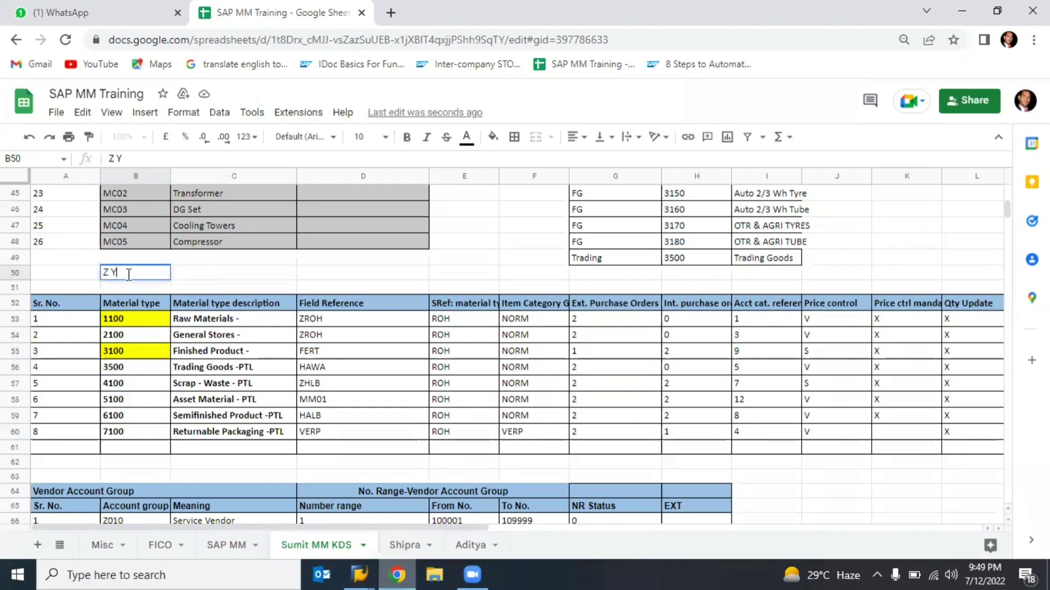
{"action": "left_click", "coordinate": [110, 273]}
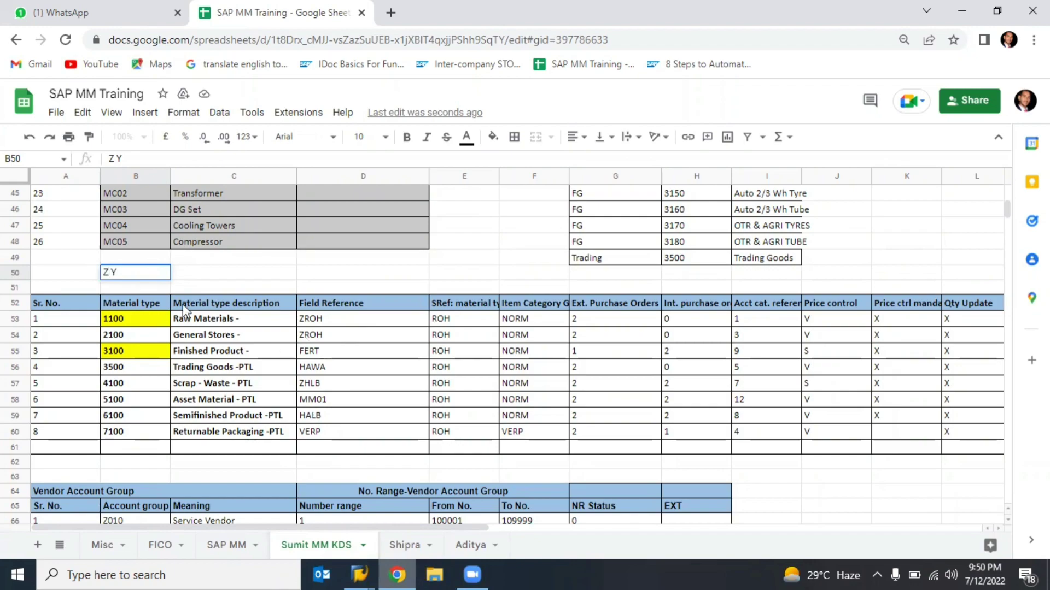
{"action": "left_click_drag", "start_coordinate": [124, 272], "coordinate": [87, 282]}
{"action": "key", "text": "BackSpace"}
- Examine the material type codes together with the ZROH field reference and the Raw Materials description
{"action": "left_click_drag", "start_coordinate": [116, 318], "coordinate": [123, 401]}
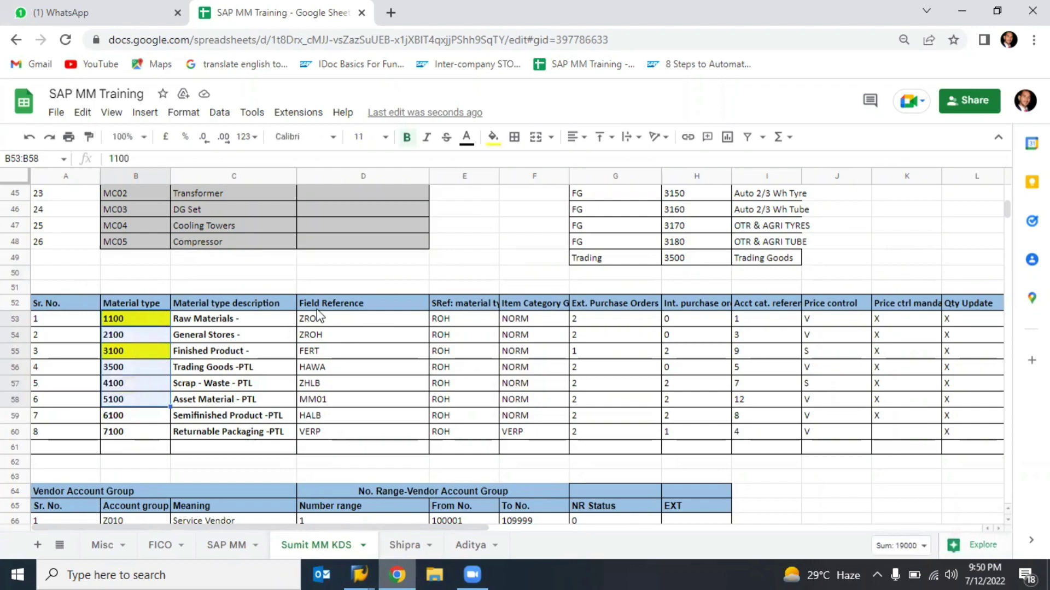
{"action": "left_click", "coordinate": [310, 321]}
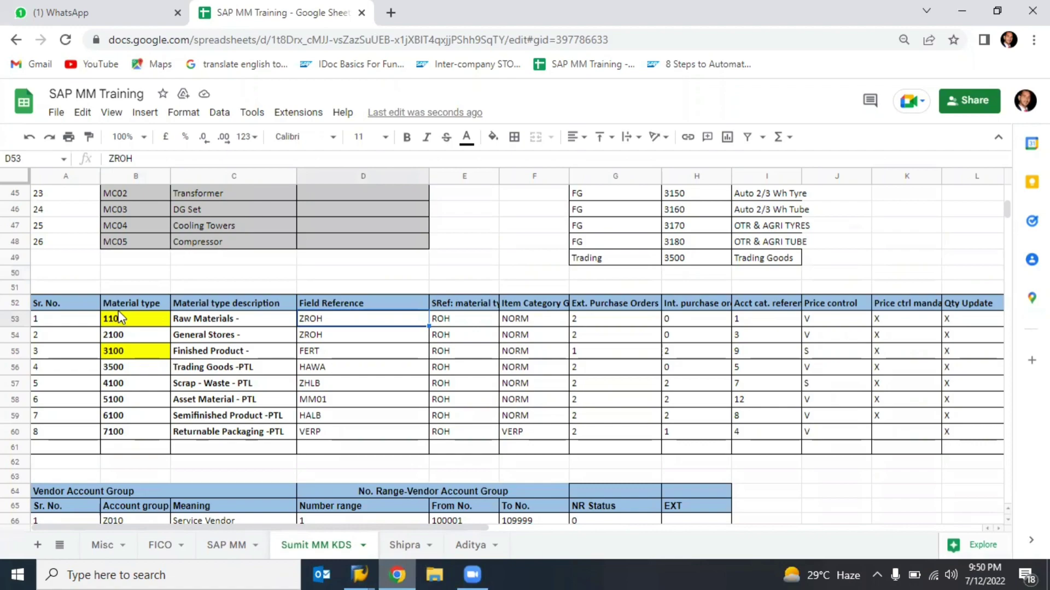
{"action": "left_click_drag", "start_coordinate": [122, 303], "coordinate": [121, 432]}
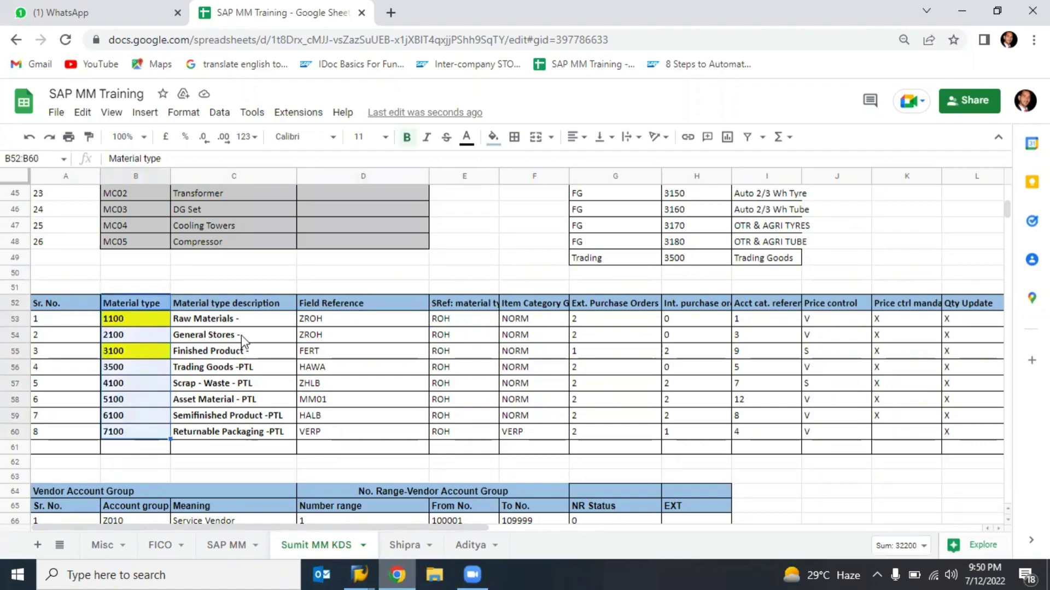
{"action": "left_click", "coordinate": [206, 323]}
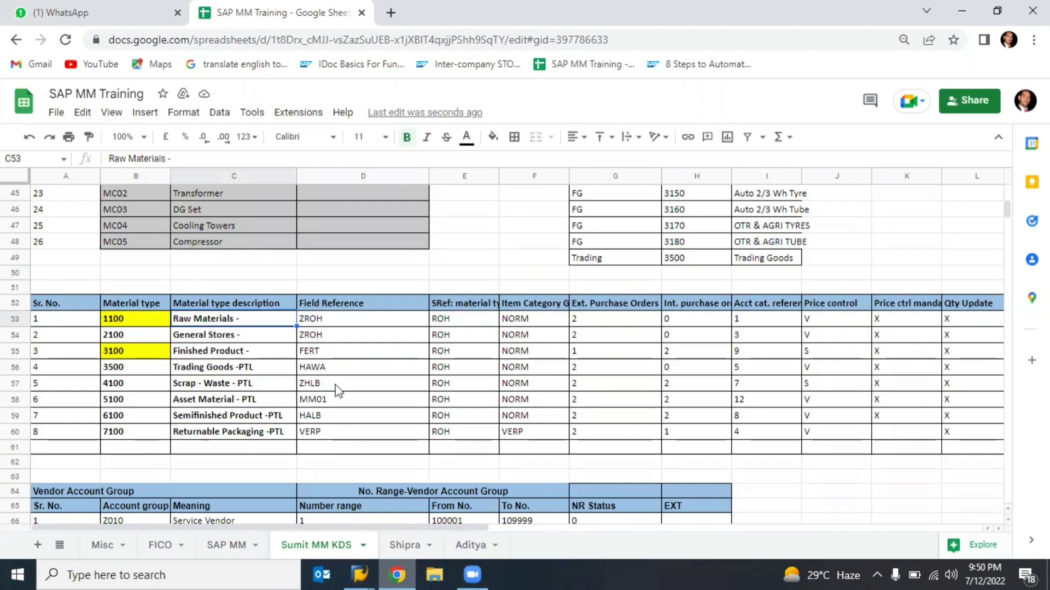
- Go across the Trading Goods row of the material type table to its Number Range column
{"action": "left_click", "coordinate": [595, 374]}
{"action": "key", "text": "Right"}
{"action": "key", "text": "Right"}
{"action": "key", "text": "Right"}
{"action": "key", "text": "Right"}
{"action": "key", "text": "Right"}
{"action": "key", "text": "Right"}
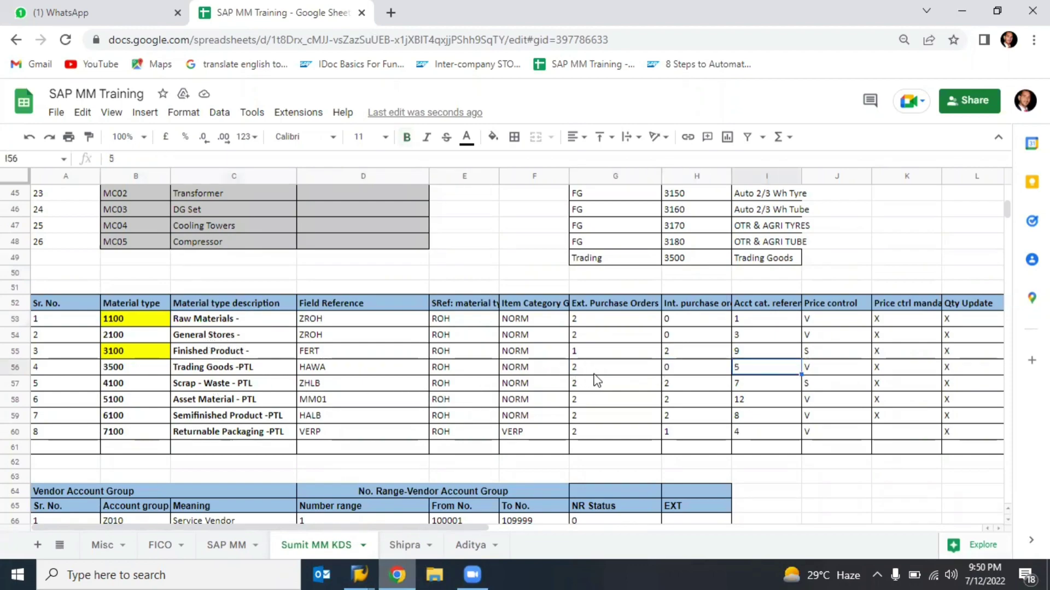
{"action": "key", "text": "Right"}
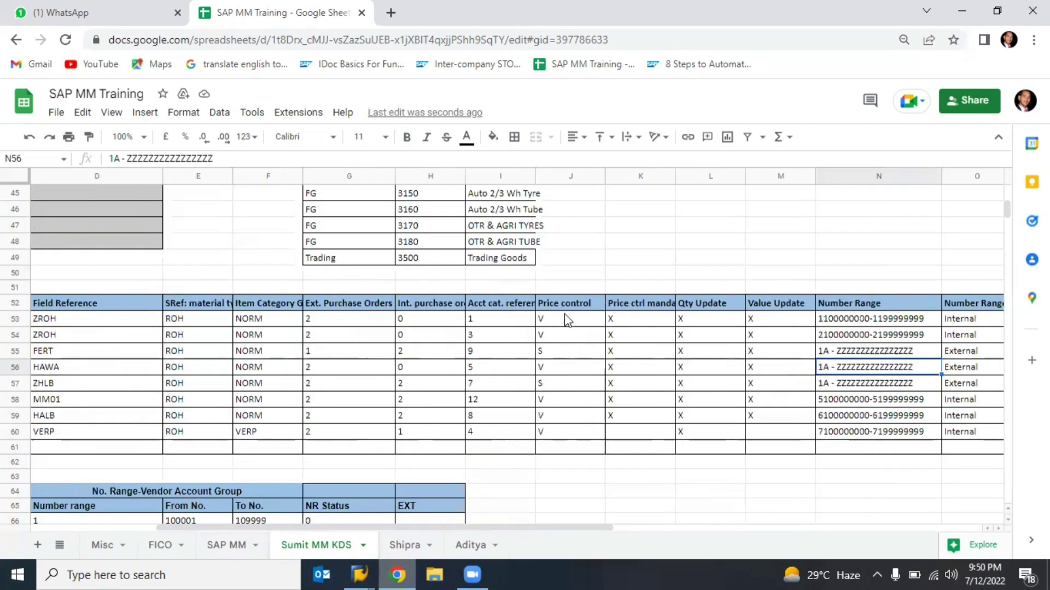
- Examine the V and S entries in the Price control column and trace the FERT row back to its description
{"action": "left_click_drag", "start_coordinate": [558, 312], "coordinate": [572, 439]}
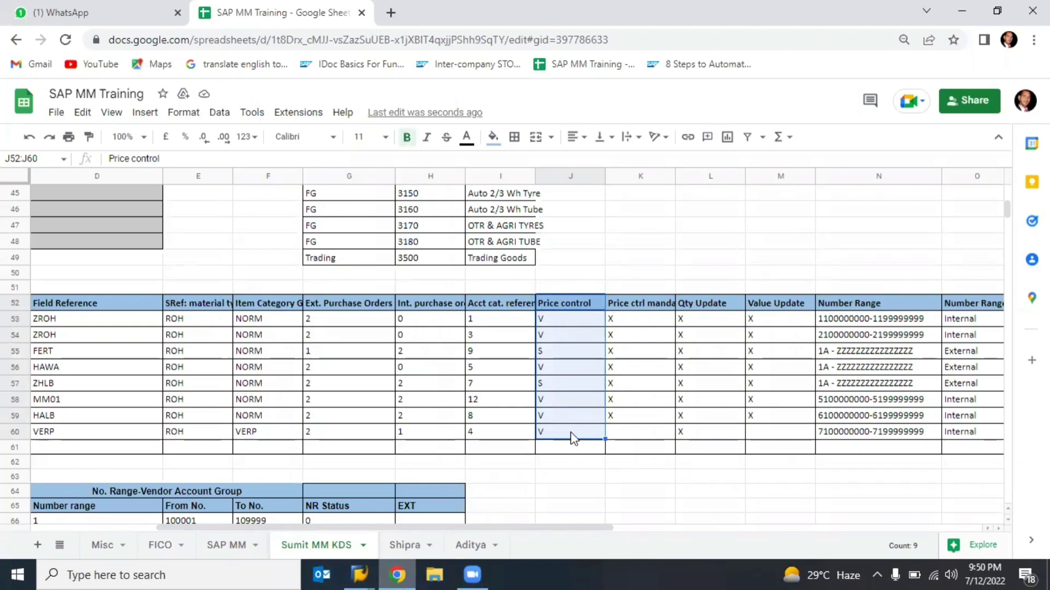
{"action": "left_click", "coordinate": [544, 326]}
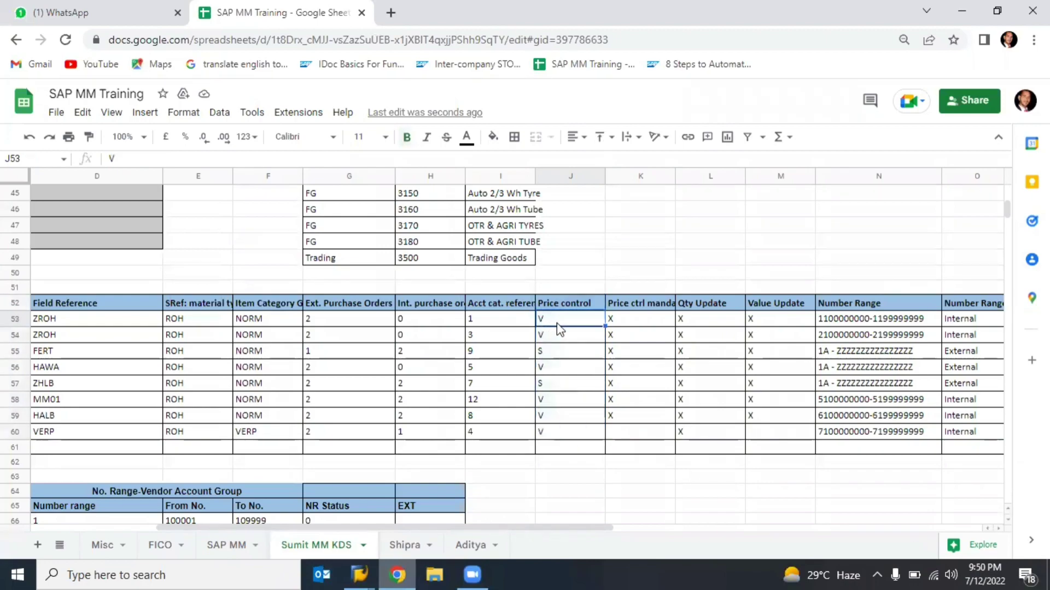
{"action": "left_click", "coordinate": [541, 355]}
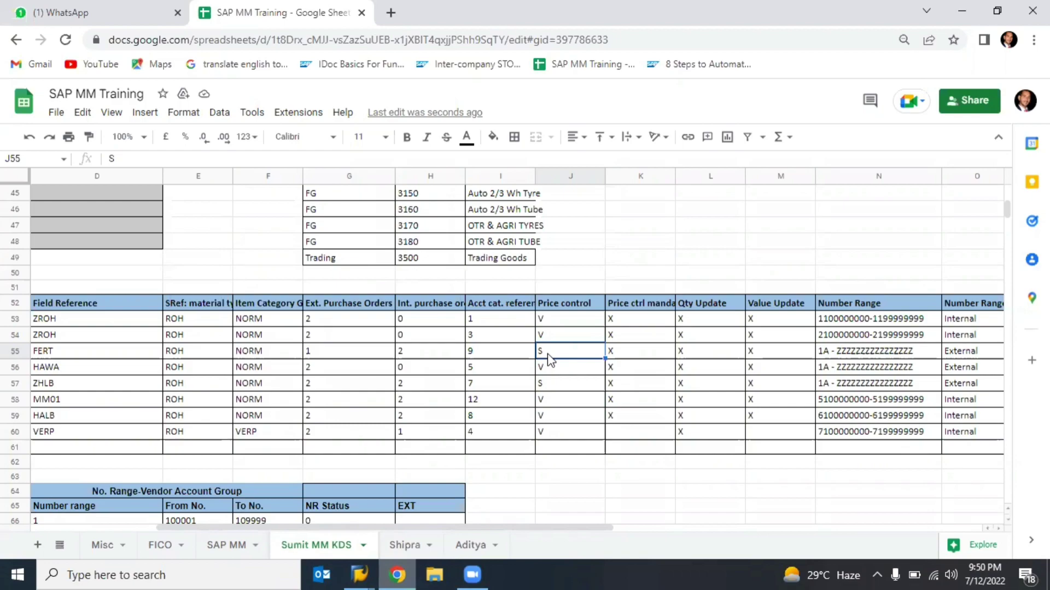
{"action": "key", "text": "Left"}
{"action": "key", "text": "Left"}
{"action": "key", "text": "Left"}
{"action": "key", "text": "Left"}
{"action": "key", "text": "Left"}
{"action": "key", "text": "Left"}
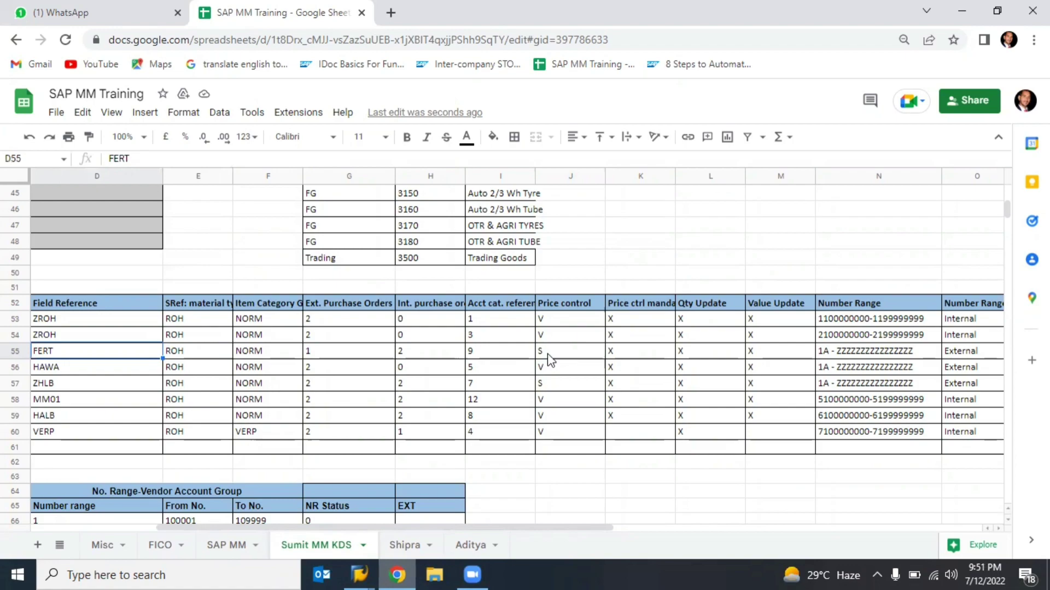
{"action": "key", "text": "Left"}
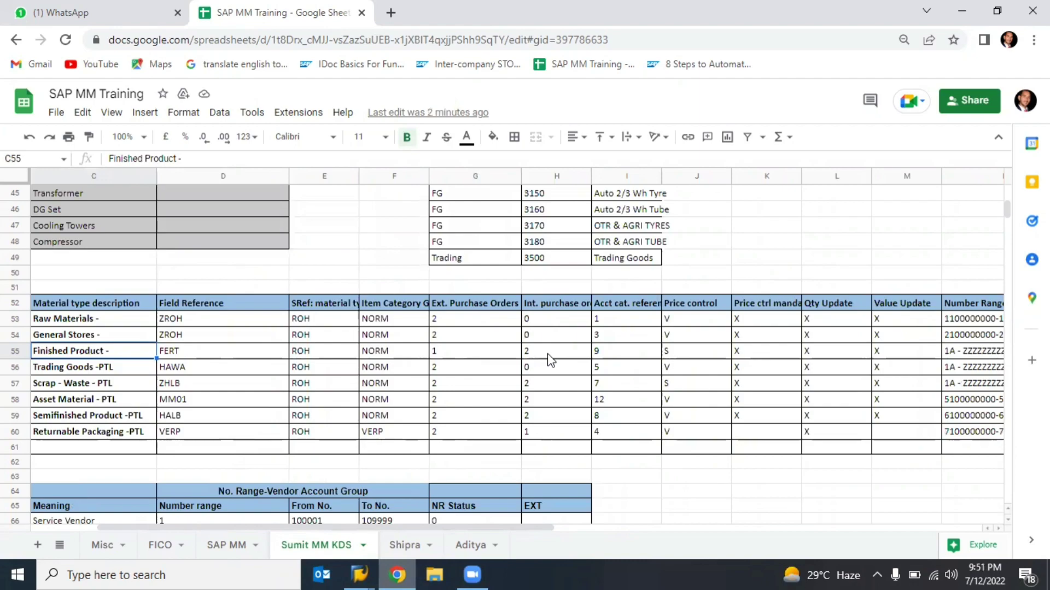
- Enter 2500 in cell P55, beside the Finished Product row of the material type table
{"action": "key", "text": "Right"}
{"action": "key", "text": "Right"}
{"action": "key", "text": "Right"}
{"action": "key", "text": "Right"}
{"action": "key", "text": "Right"}
{"action": "key", "text": "Right"}
{"action": "key", "text": "Right"}
{"action": "key", "text": "Right"}
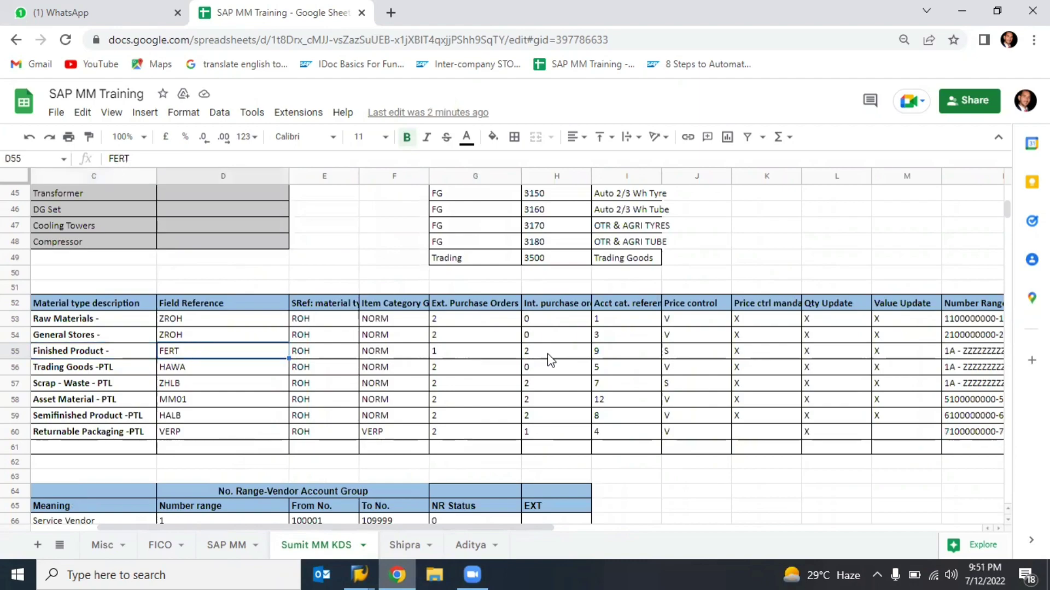
{"action": "key", "text": "Right"}
{"action": "key", "text": "Right"}
{"action": "key", "text": "Right"}
{"action": "key", "text": "Right"}
{"action": "key", "text": "Right"}
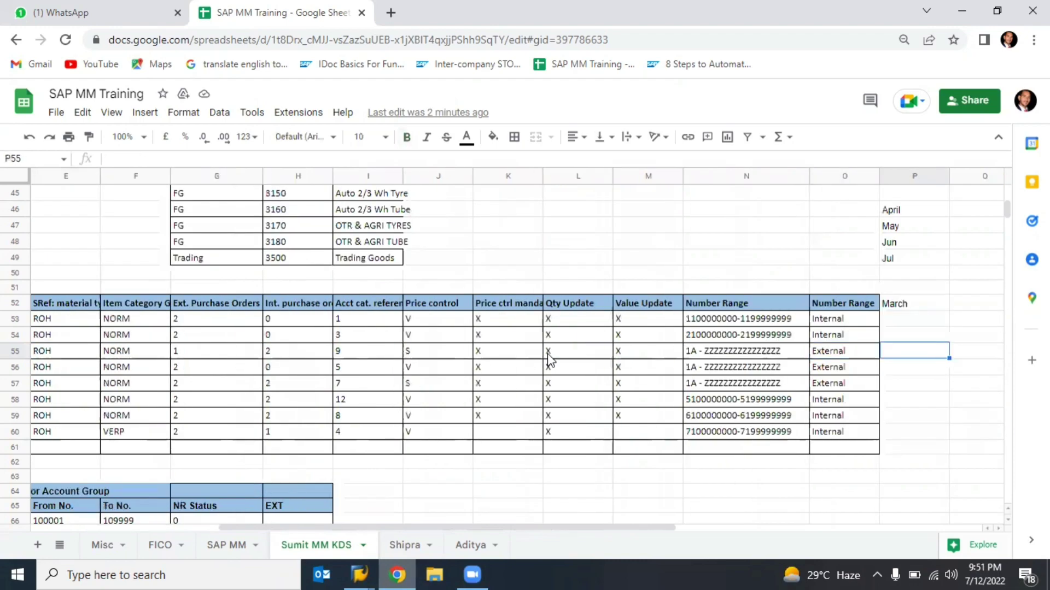
{"action": "type", "text": "2500"}
{"action": "key", "text": "Return"}
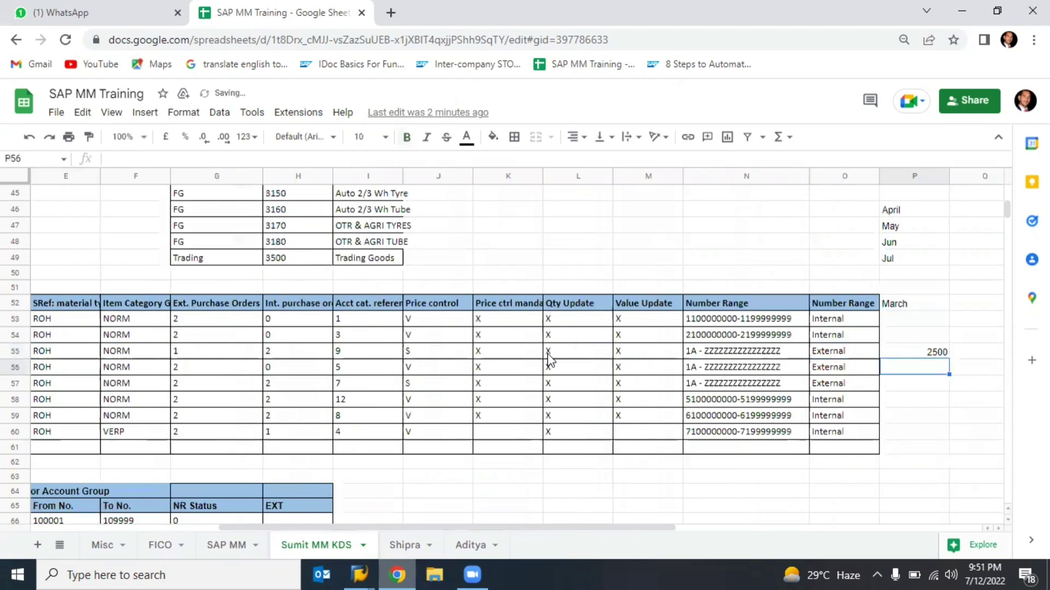
{"action": "key", "text": "Up"}
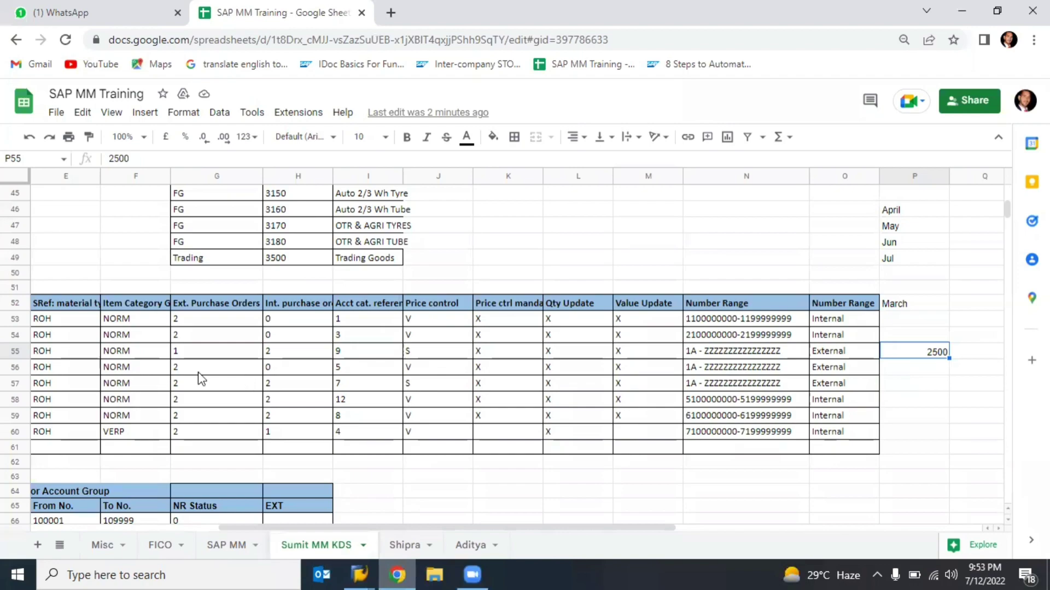
- Review the S price control entries and the number ranges with their Internal and External assignments
{"action": "left_click", "coordinate": [64, 354]}
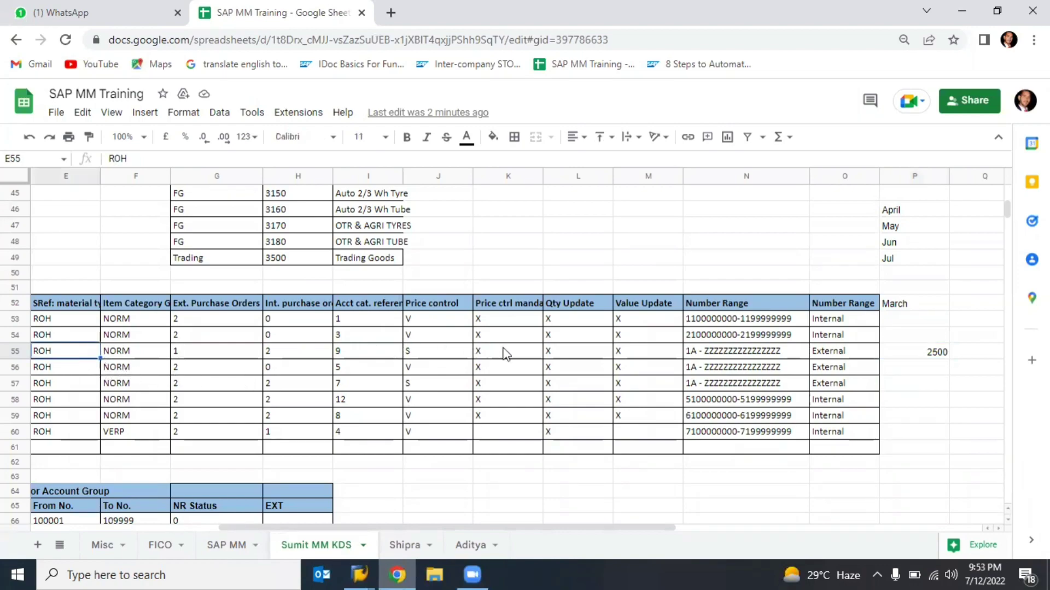
{"action": "left_click", "coordinate": [413, 356]}
{"action": "left_click", "coordinate": [415, 385]}
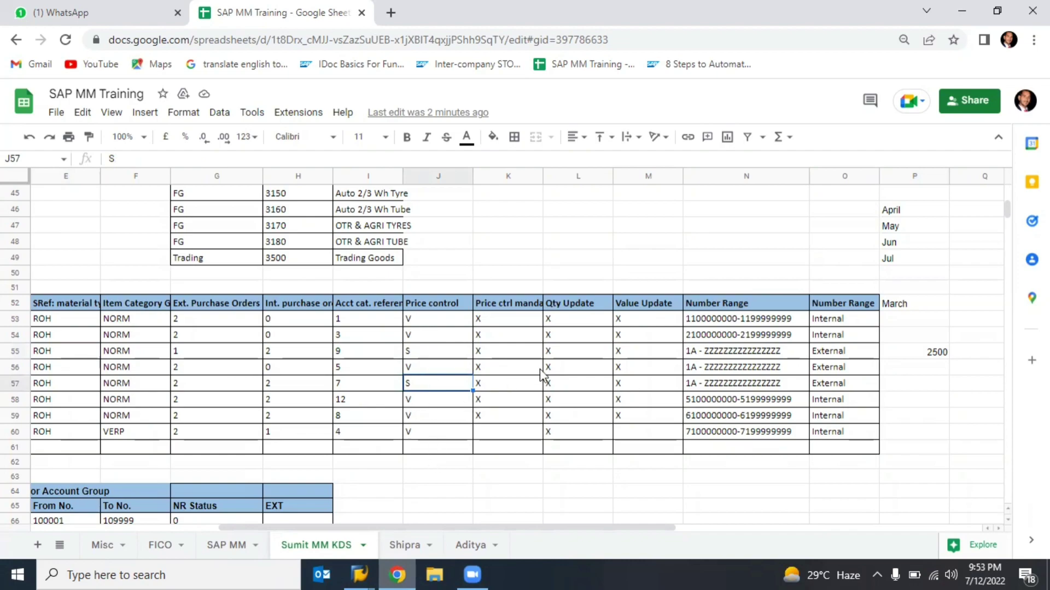
{"action": "left_click_drag", "start_coordinate": [726, 322], "coordinate": [825, 440]}
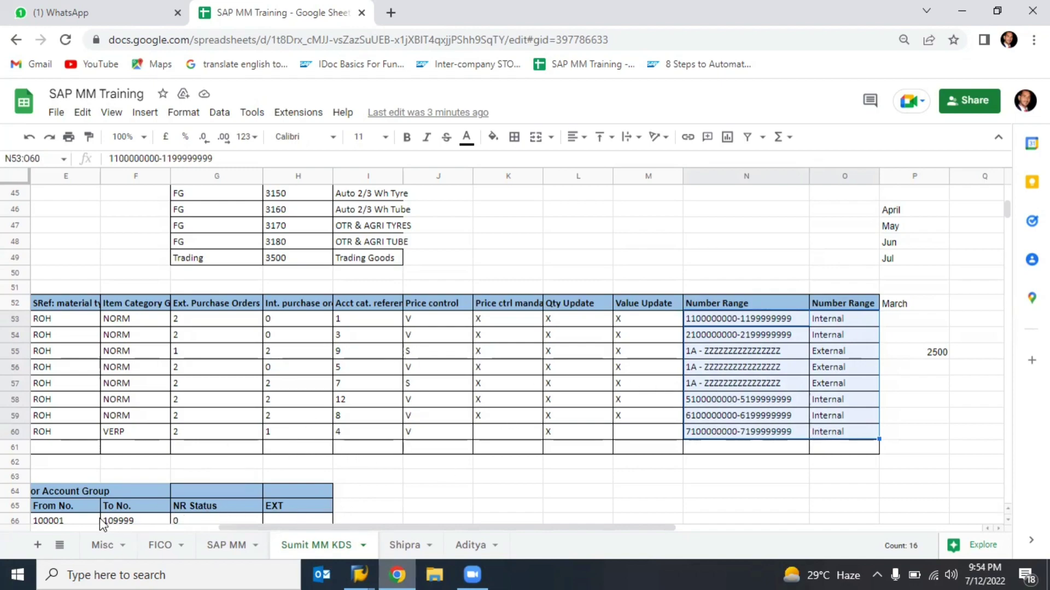
- Narrow the Value Update column beside Number Range and check the Raw Materials number range and its assignment type
{"action": "left_click", "coordinate": [66, 447]}
{"action": "key", "text": "Left"}
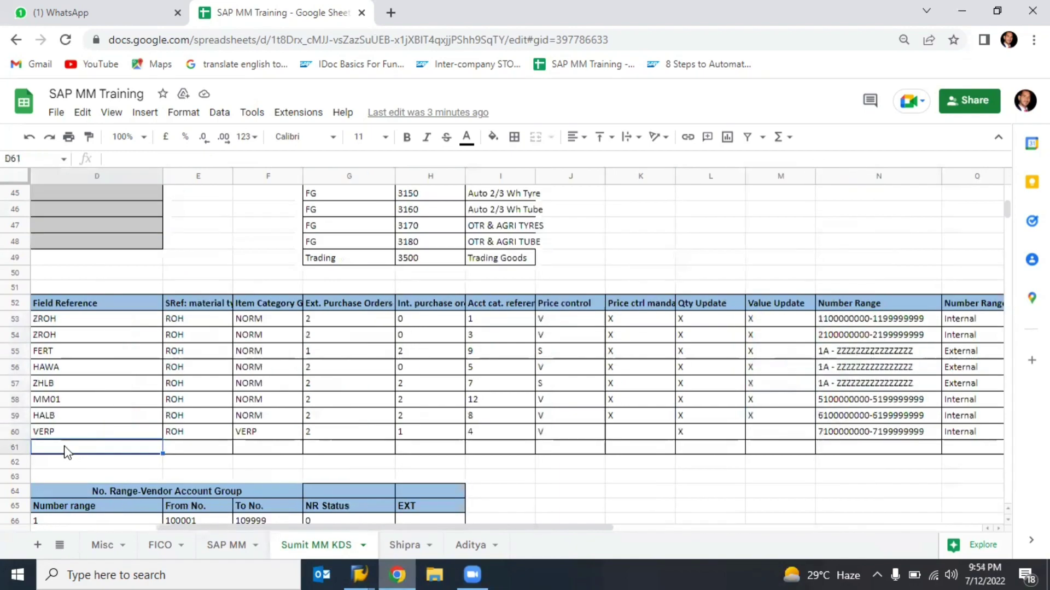
{"action": "key", "text": "Left"}
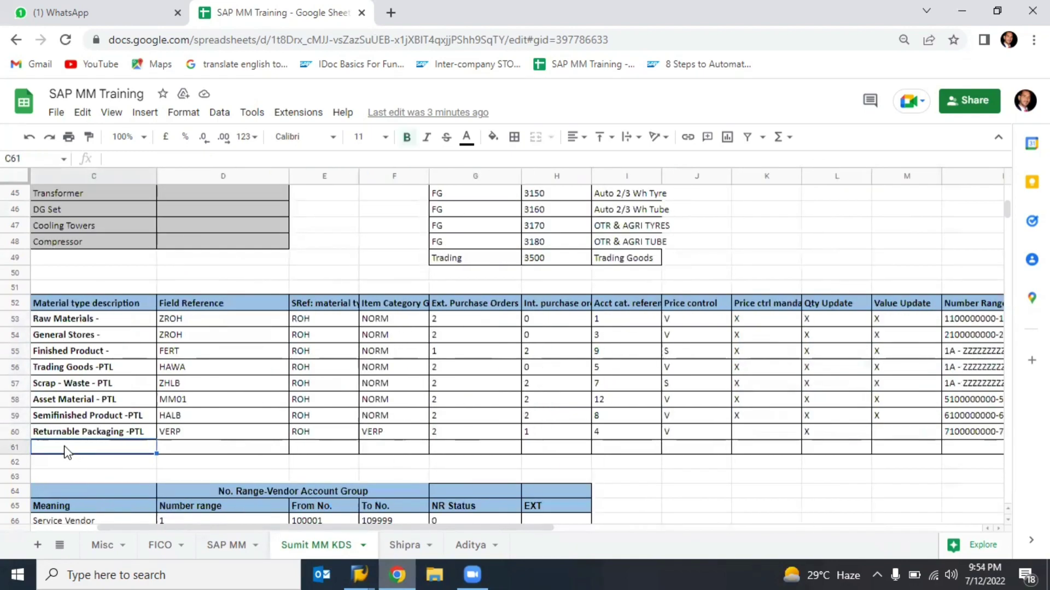
{"action": "left_click", "coordinate": [86, 320]}
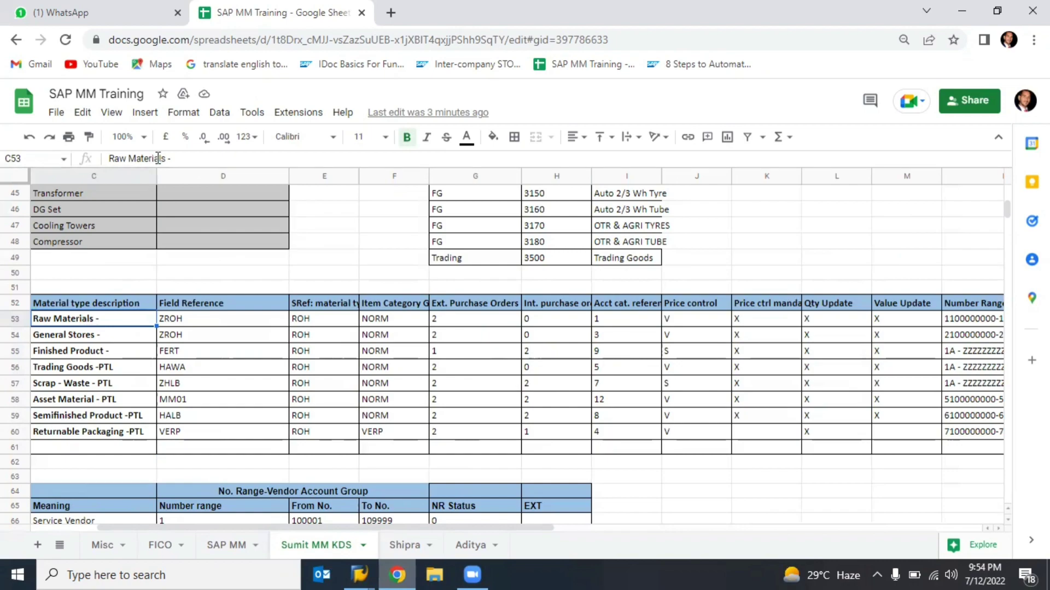
{"action": "left_click", "coordinate": [987, 321]}
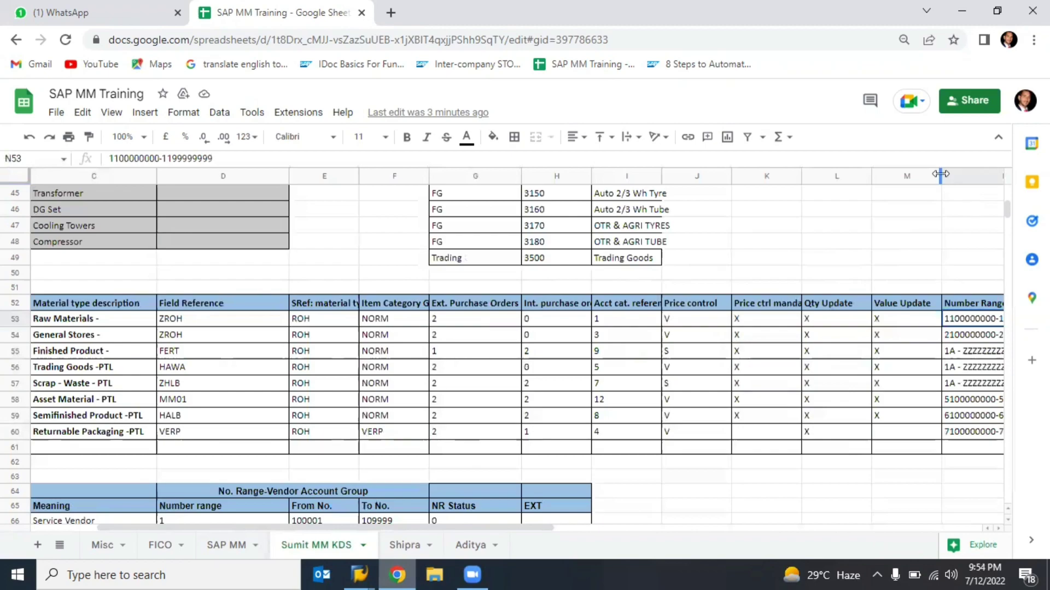
{"action": "left_click_drag", "start_coordinate": [941, 175], "coordinate": [896, 175]}
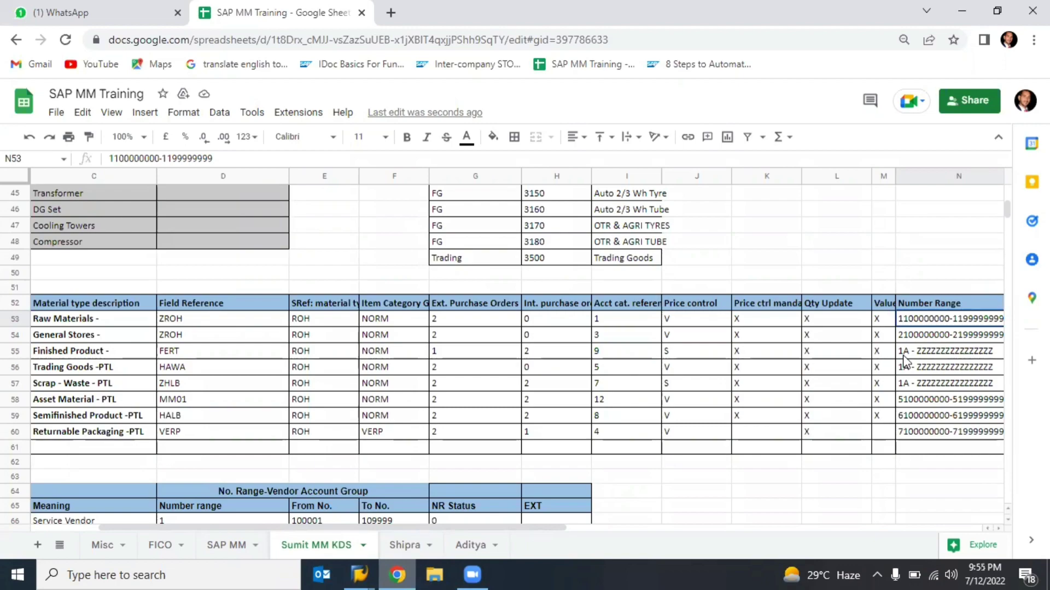
{"action": "key", "text": "Right"}
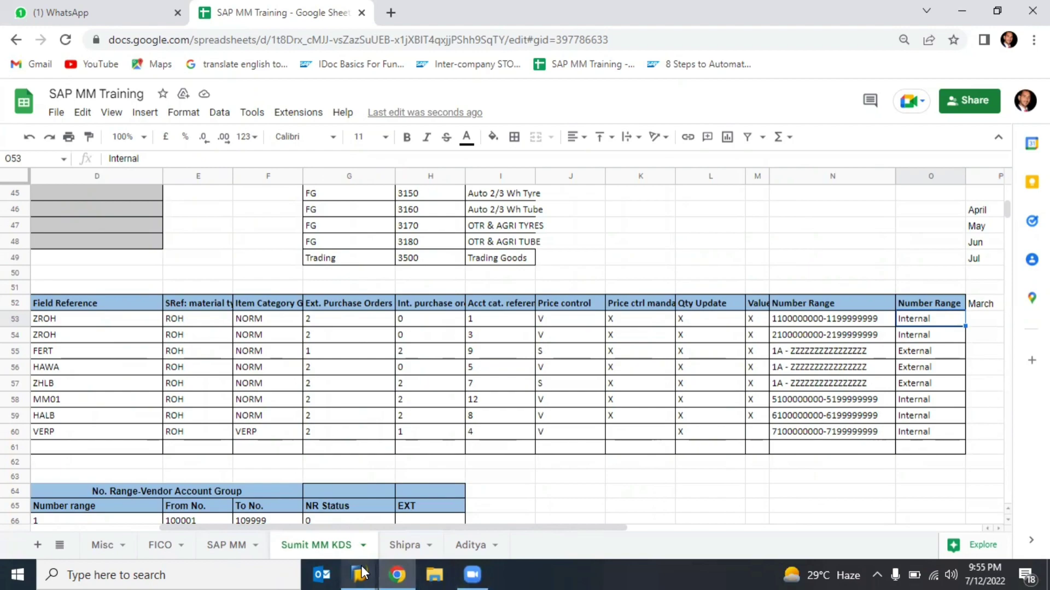
- Review the field references of the material types, comparing FERT for Finished Product with HAWA for Trading Goods
{"action": "left_click", "coordinate": [157, 420]}
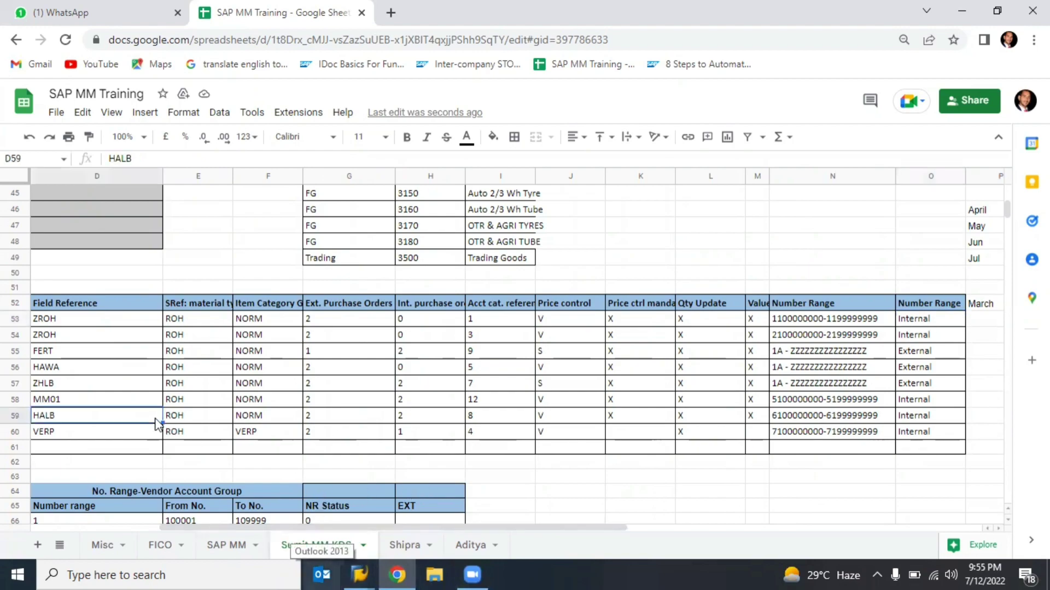
{"action": "key", "text": "Left"}
{"action": "key", "text": "Left"}
{"action": "key", "text": "Left"}
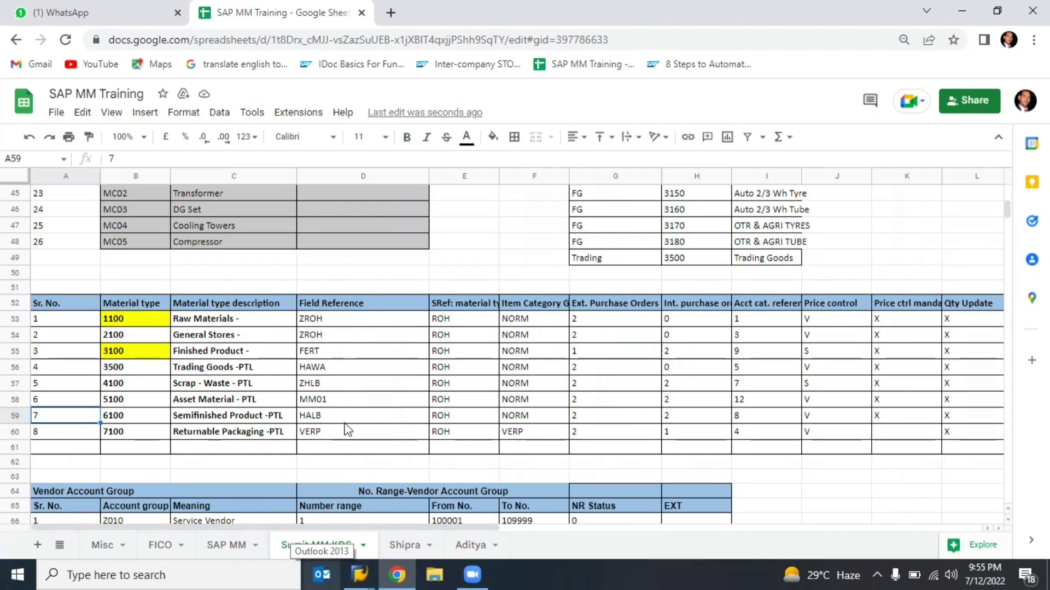
{"action": "left_click", "coordinate": [307, 355]}
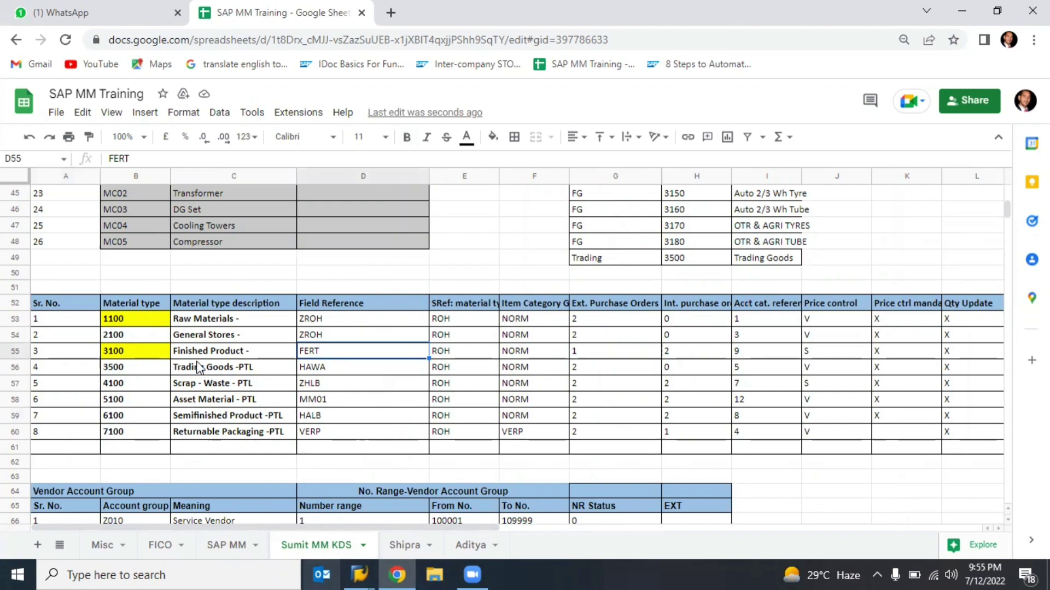
{"action": "left_click", "coordinate": [224, 354]}
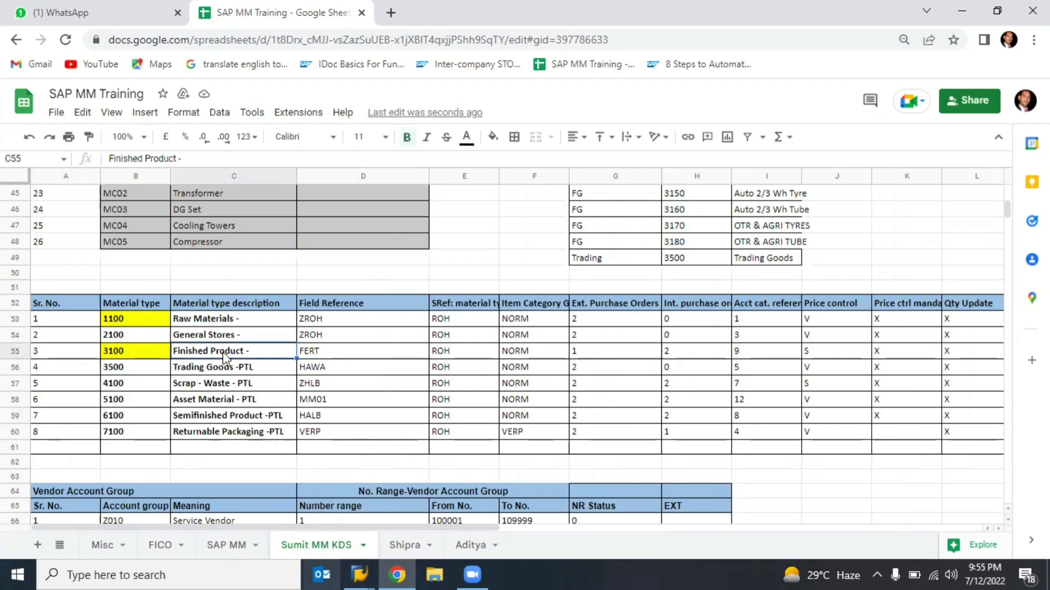
{"action": "left_click", "coordinate": [317, 354]}
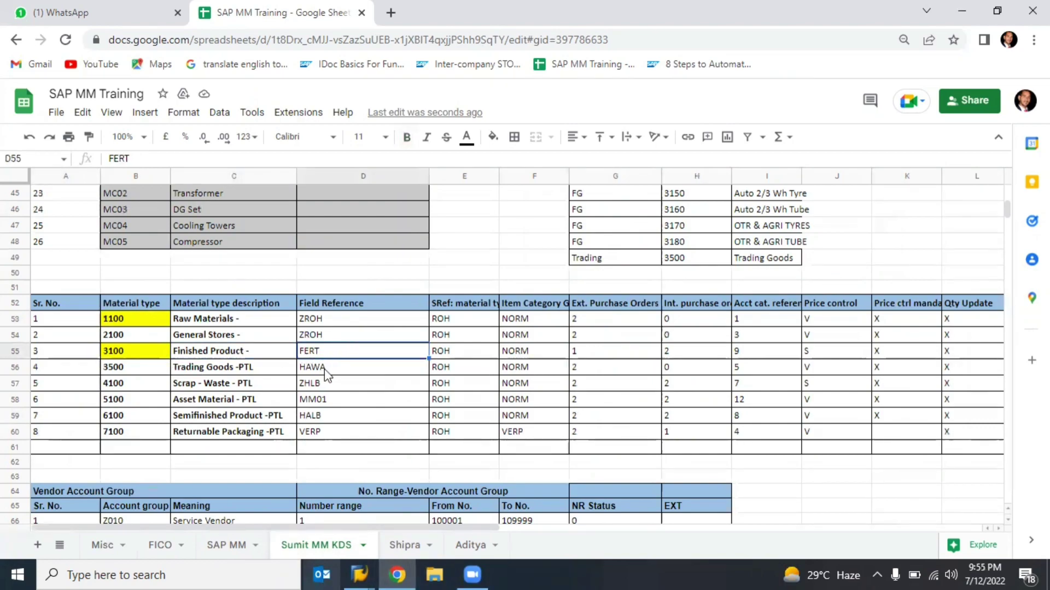
{"action": "left_click", "coordinate": [326, 374]}
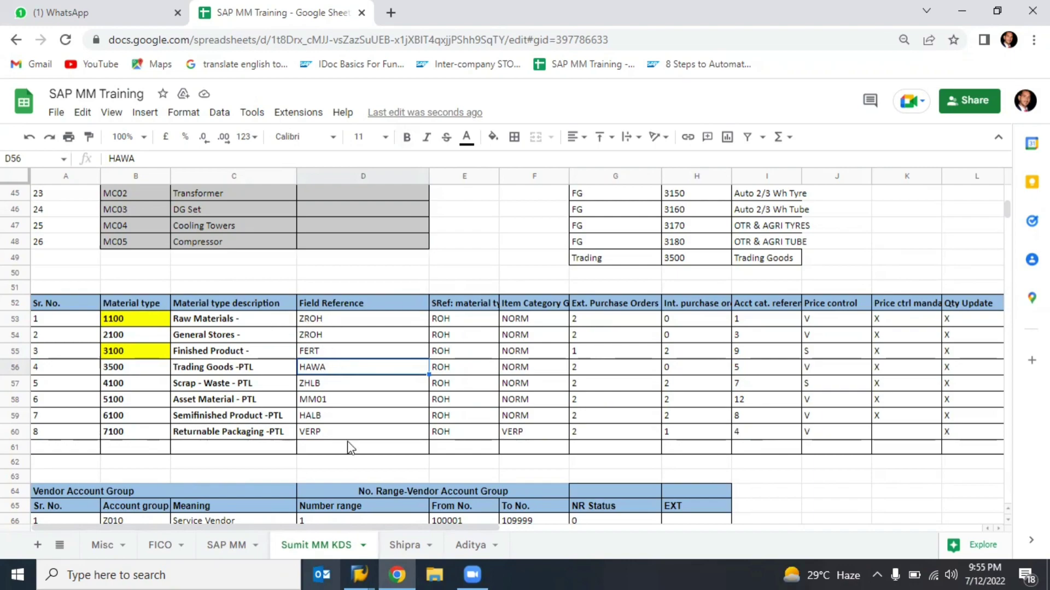
- Switch to the SAP GUI session at the SAP Easy Access screen
{"action": "mouse_move", "coordinate": [359, 574]}
{"action": "left_click", "coordinate": [417, 537]}
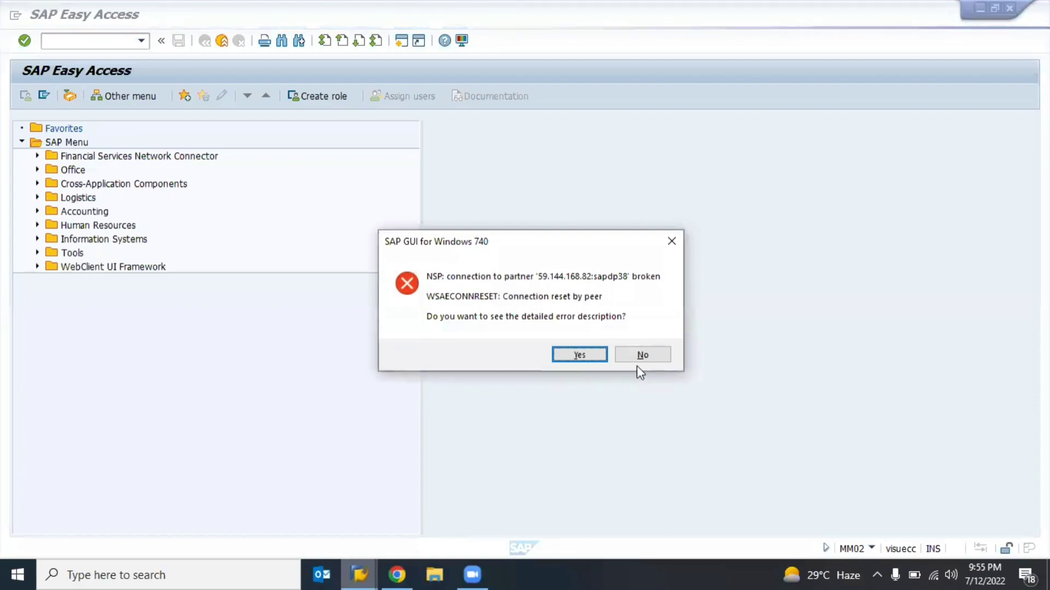
- Dismiss the broken-connection error without viewing its details and bring the SAP Logon window to the front
{"action": "left_click", "coordinate": [629, 357]}
{"action": "left_click", "coordinate": [397, 574]}
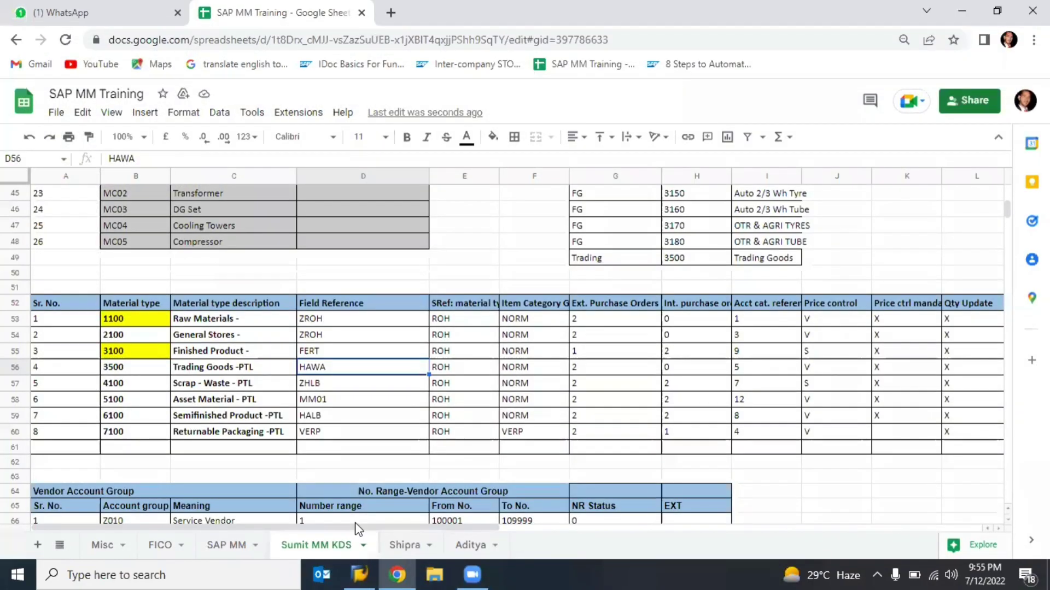
{"action": "left_click", "coordinate": [359, 574]}
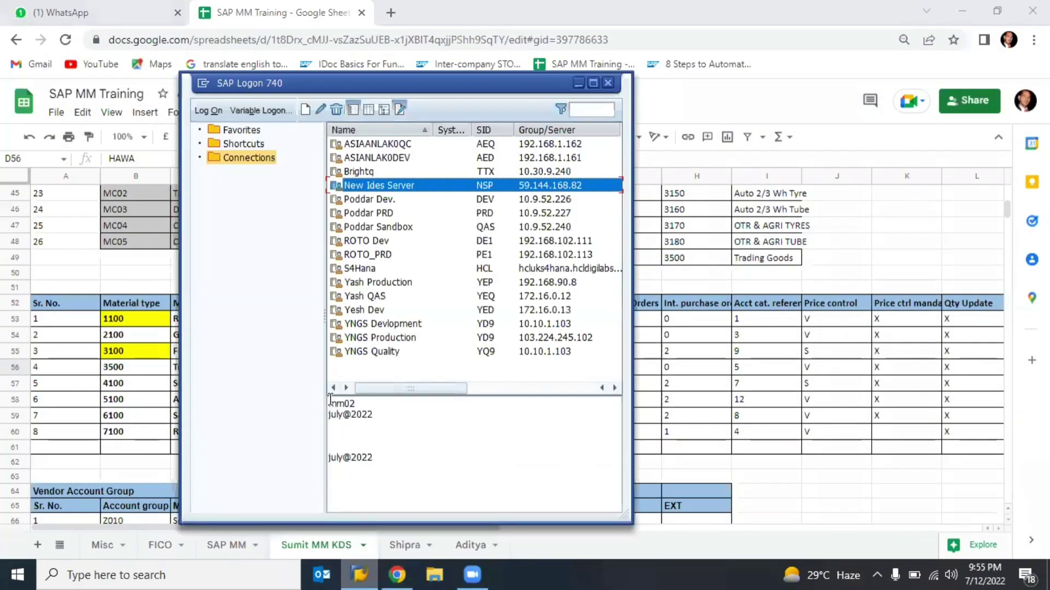
- Log on to the New Ides Server with the saved user name and password, ending any other logons and accepting the license notice
{"action": "left_click_drag", "start_coordinate": [331, 400], "coordinate": [380, 415]}
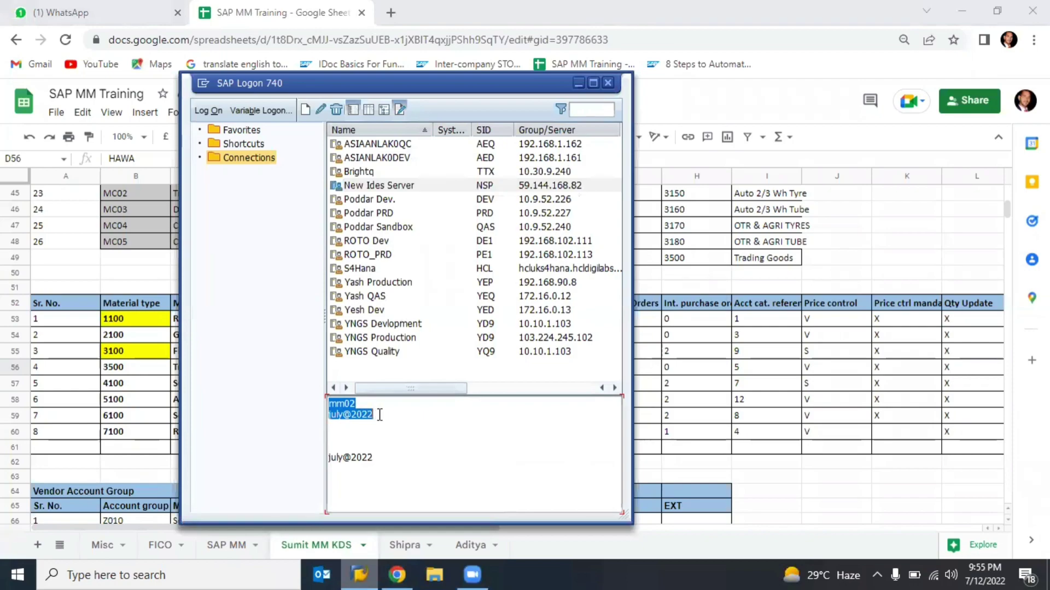
{"action": "left_click", "coordinate": [350, 182]}
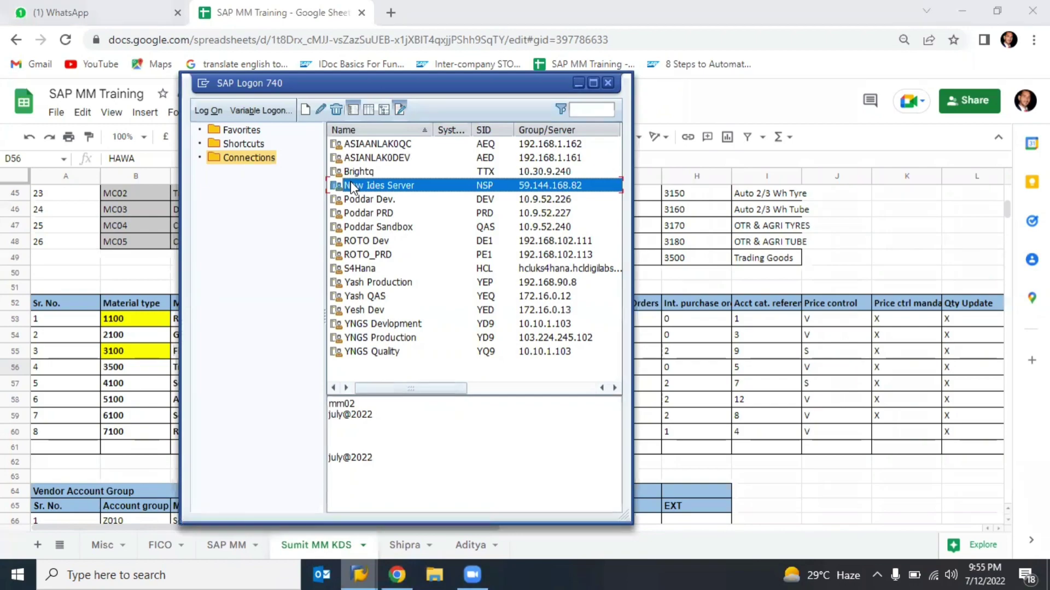
{"action": "key", "text": "Return"}
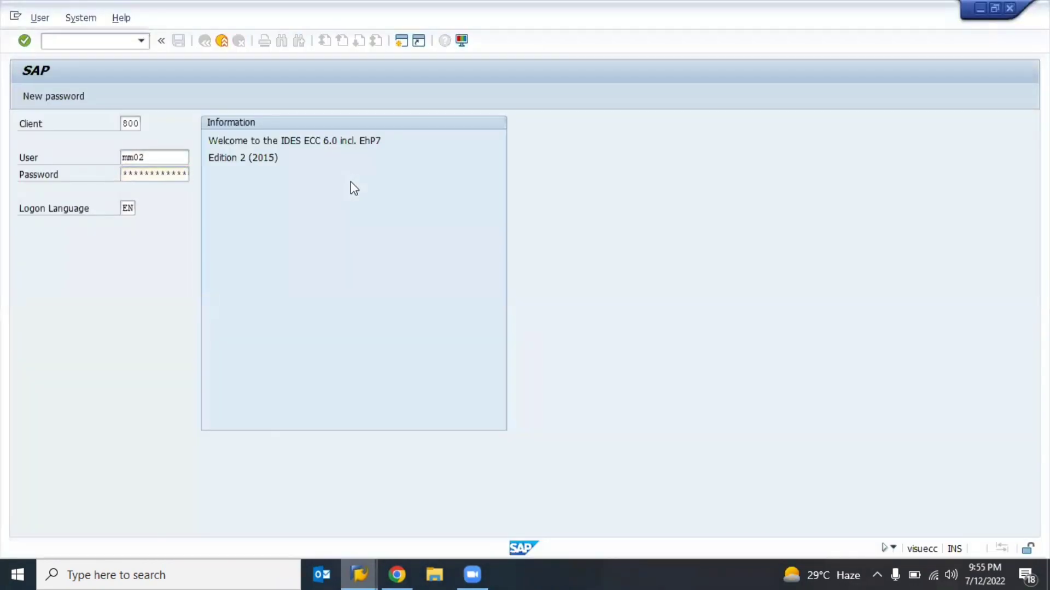
{"action": "left_click", "coordinate": [134, 435]}
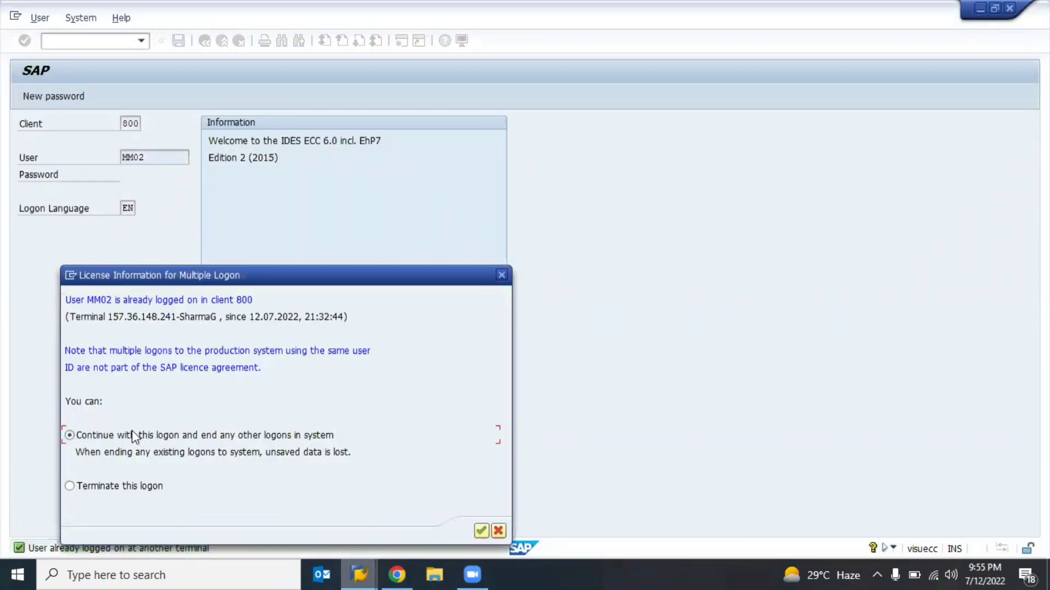
{"action": "key", "text": "Return"}
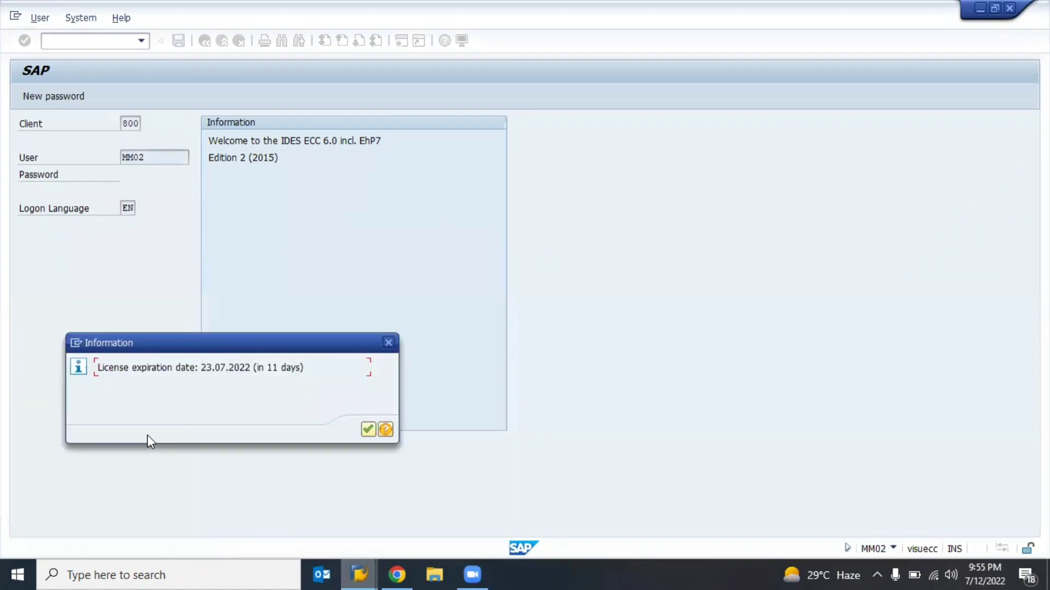
{"action": "key", "text": "Return"}
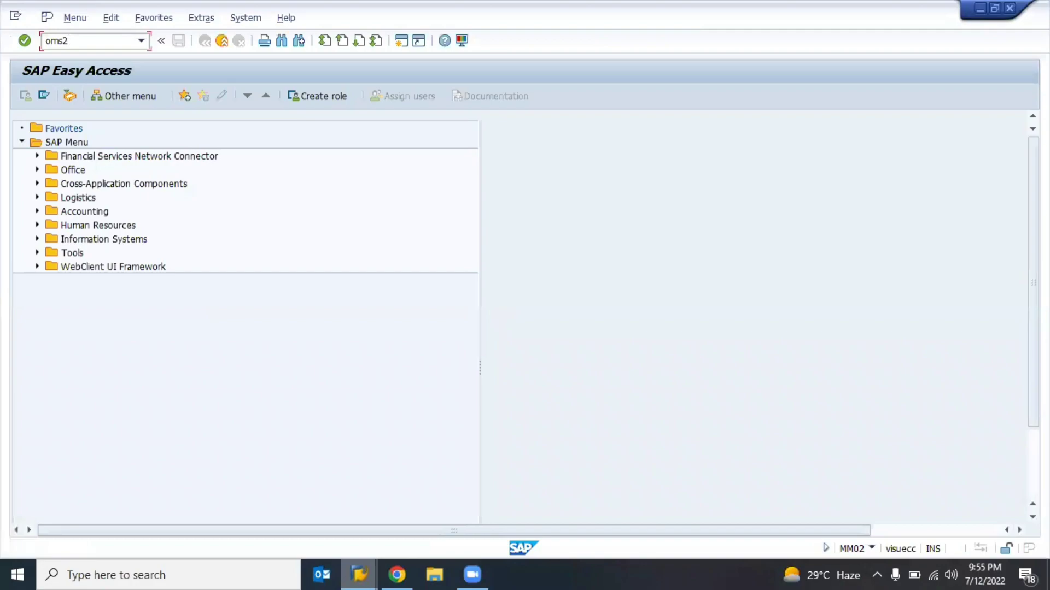
- Check the material types overview in transaction oms2, leave it, and open the SAP Reference IMG through spro
{"action": "key", "text": "Return"}
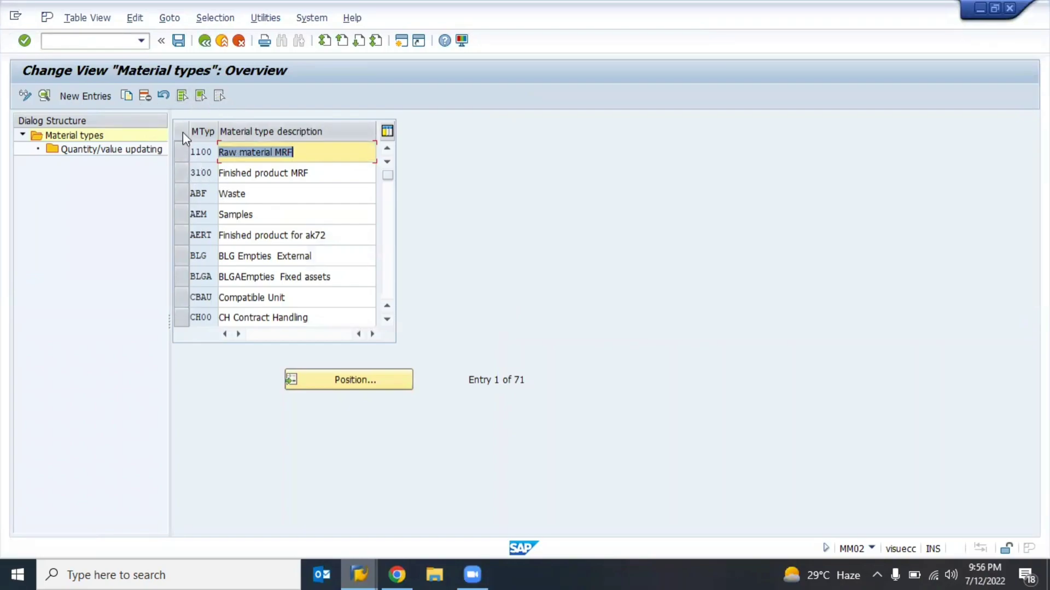
{"action": "key", "text": "F3"}
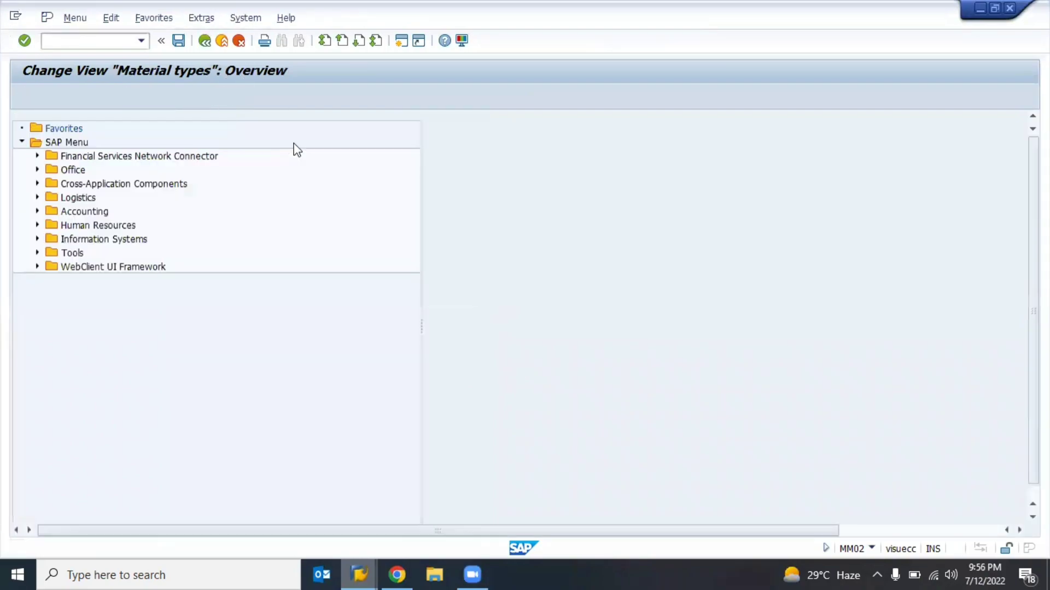
{"action": "type", "text": "s"}
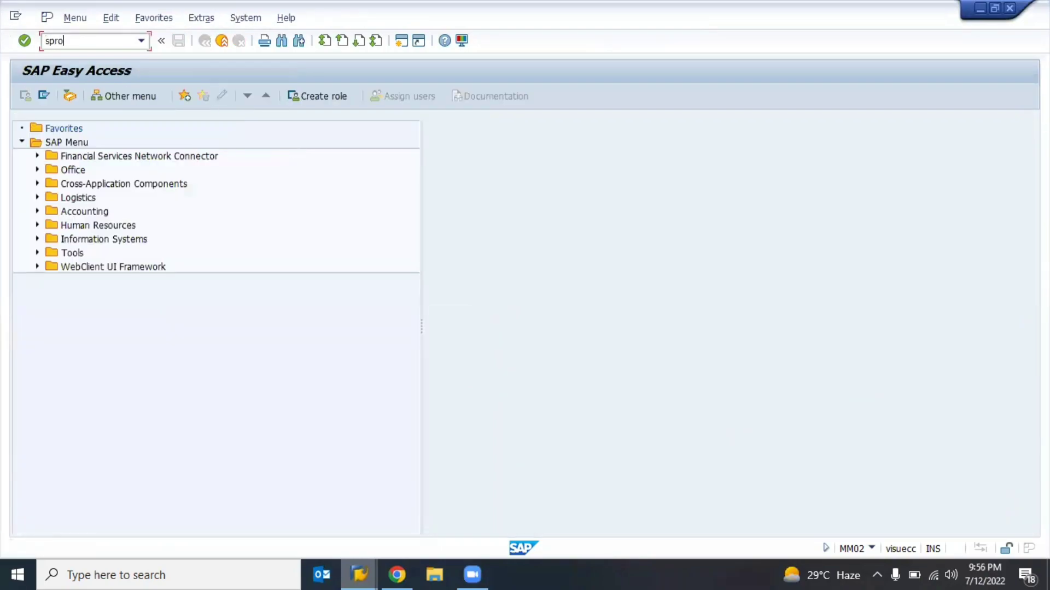
{"action": "type", "text": "pro"}
{"action": "key", "text": "Return"}
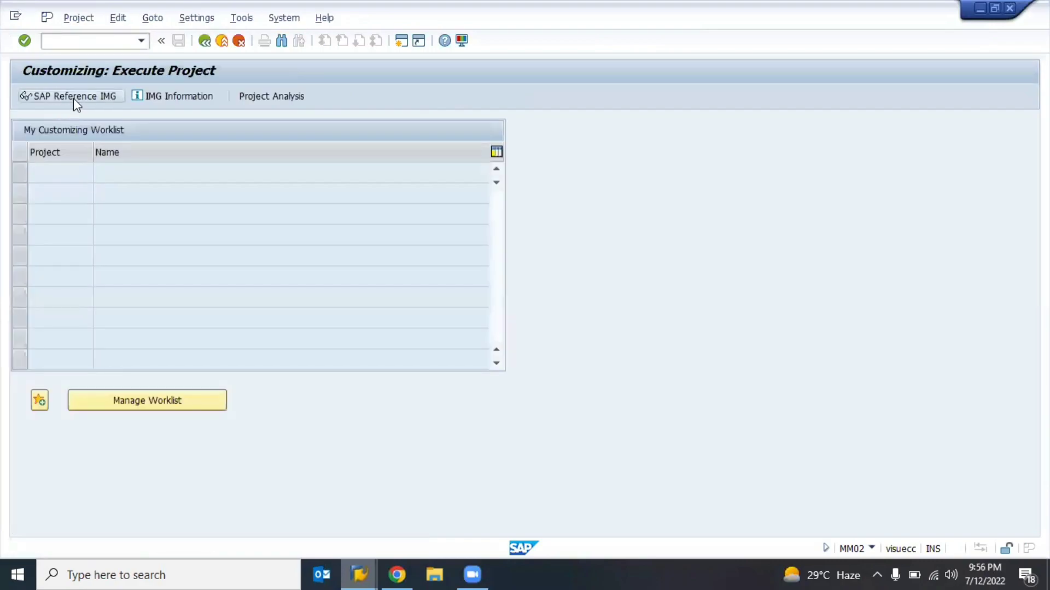
{"action": "left_click", "coordinate": [75, 98]}
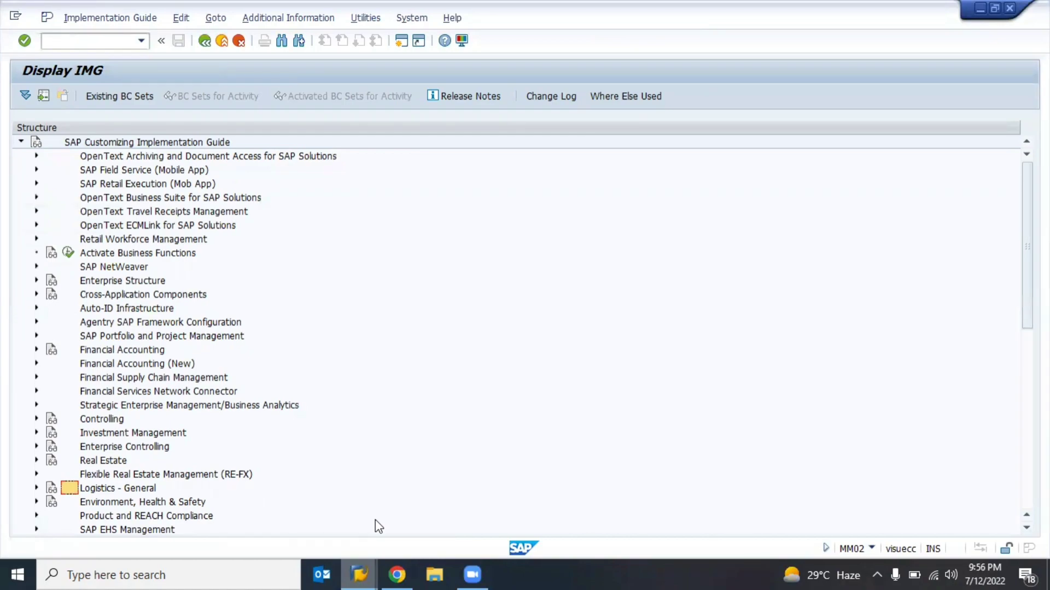
- Under Logistics - General > Material Master > Basic Settings, open Maintain Company Codes for Materials Management
{"action": "key", "text": "Right"}
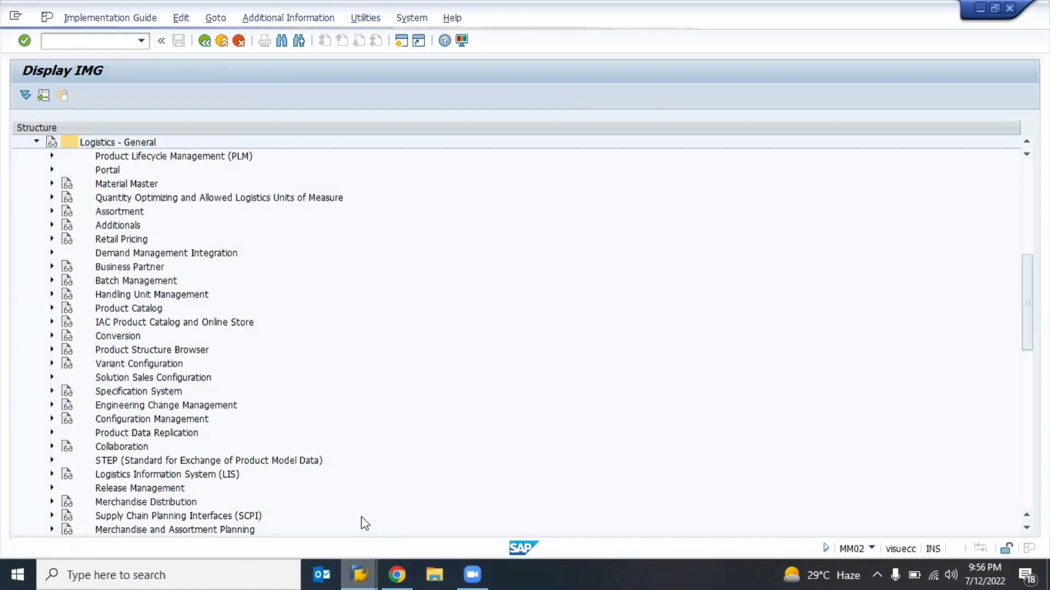
{"action": "left_click", "coordinate": [81, 185]}
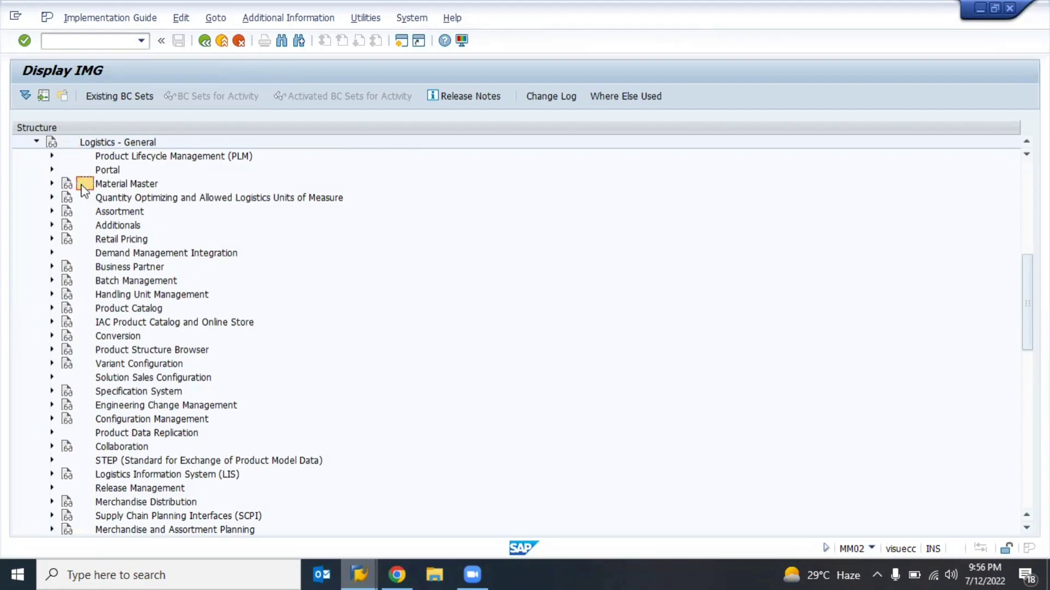
{"action": "double_click", "coordinate": [159, 185]}
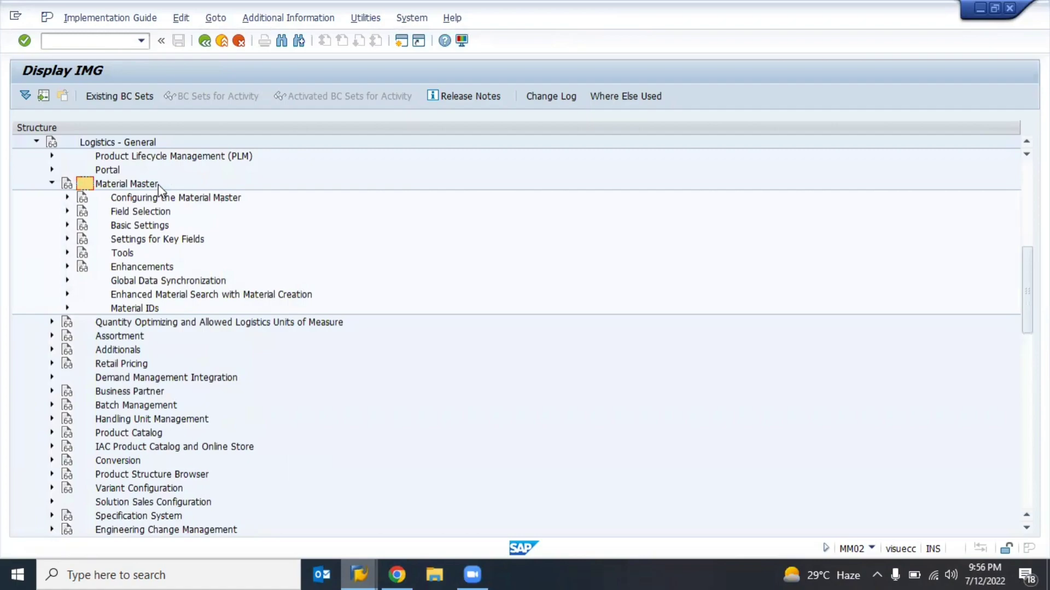
{"action": "left_click", "coordinate": [109, 226]}
{"action": "left_click", "coordinate": [141, 240]}
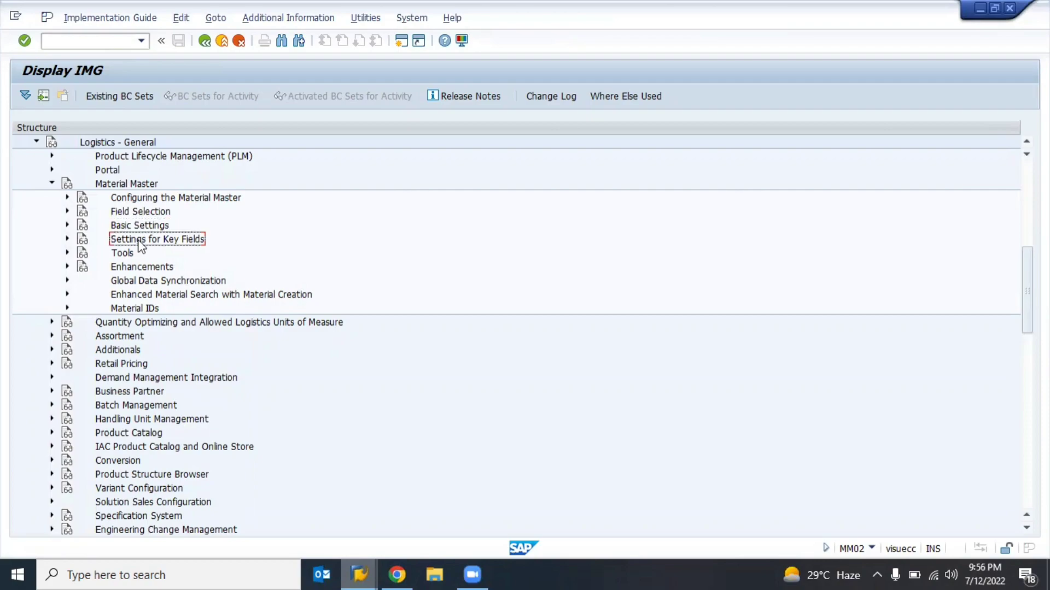
{"action": "left_click", "coordinate": [123, 226]}
{"action": "left_click", "coordinate": [126, 240]}
{"action": "left_click", "coordinate": [106, 228]}
{"action": "left_click", "coordinate": [68, 226]}
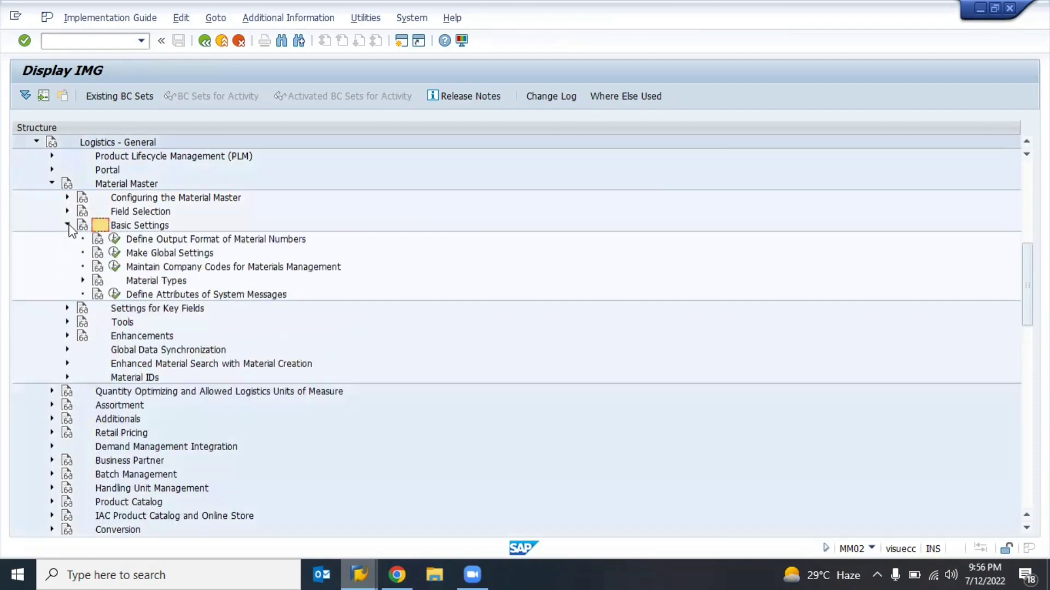
{"action": "left_click", "coordinate": [146, 269]}
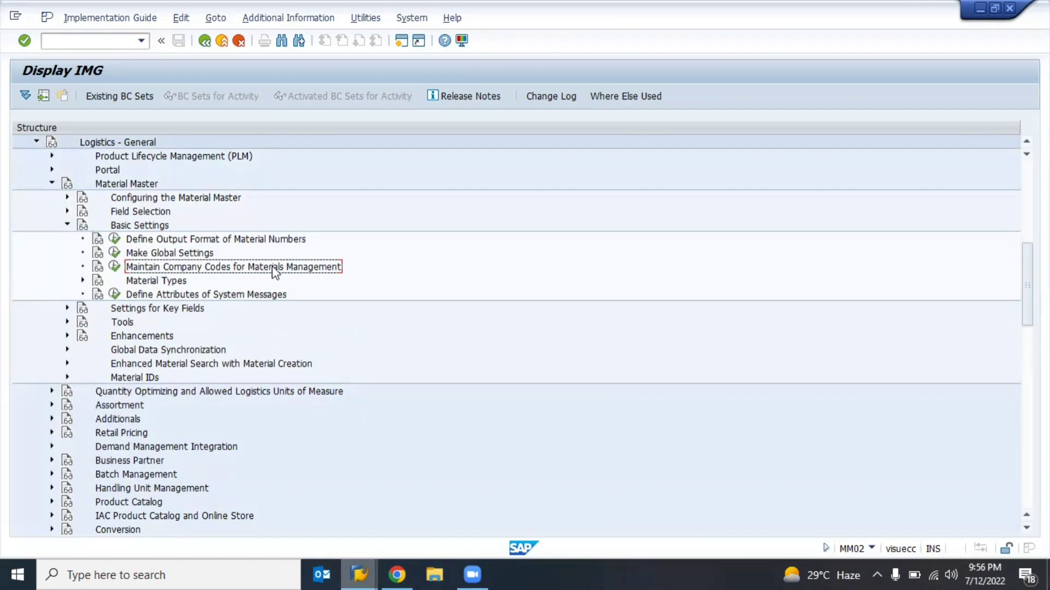
{"action": "left_click", "coordinate": [114, 266]}
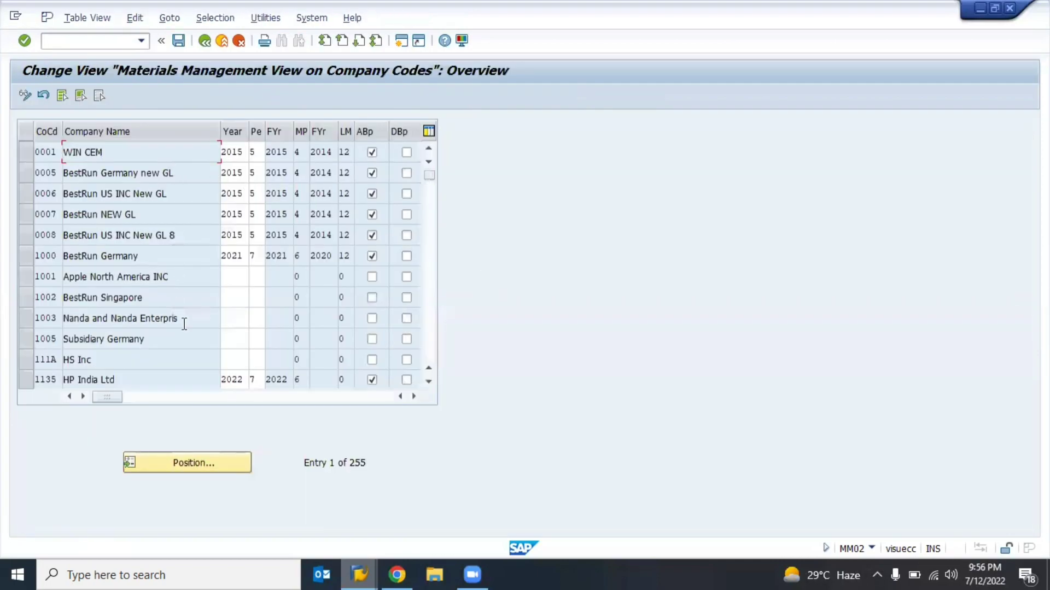
{"action": "left_click", "coordinate": [180, 461]}
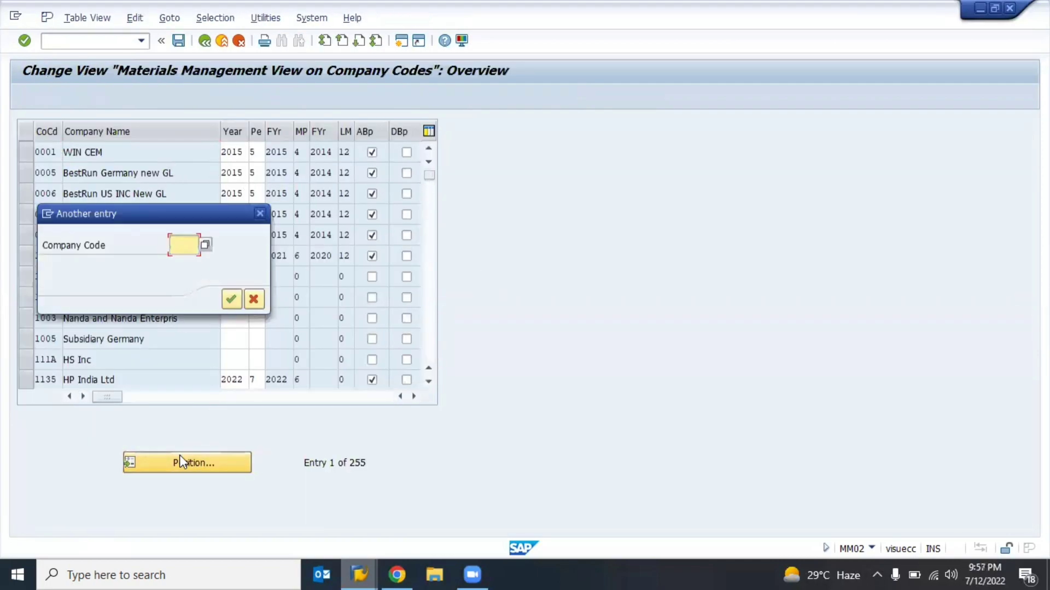
{"action": "key", "text": "Down"}
{"action": "key", "text": "Down"}
{"action": "key", "text": "Return"}
{"action": "key", "text": "Return"}
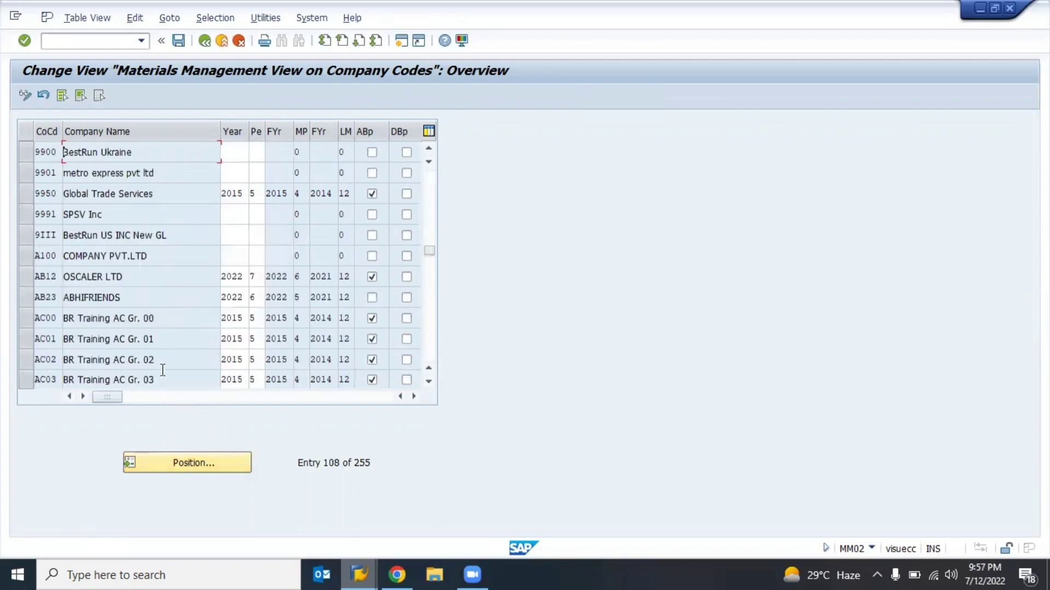
- Position the company code list at TKS1
{"action": "left_click", "coordinate": [182, 461]}
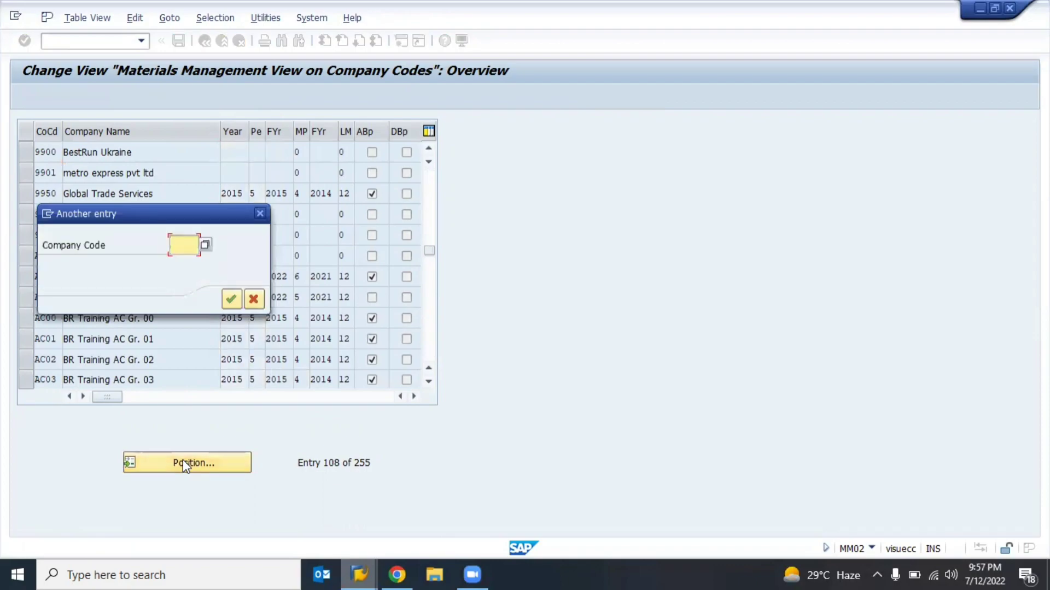
{"action": "type", "text": "tksl"}
{"action": "key", "text": "Return"}
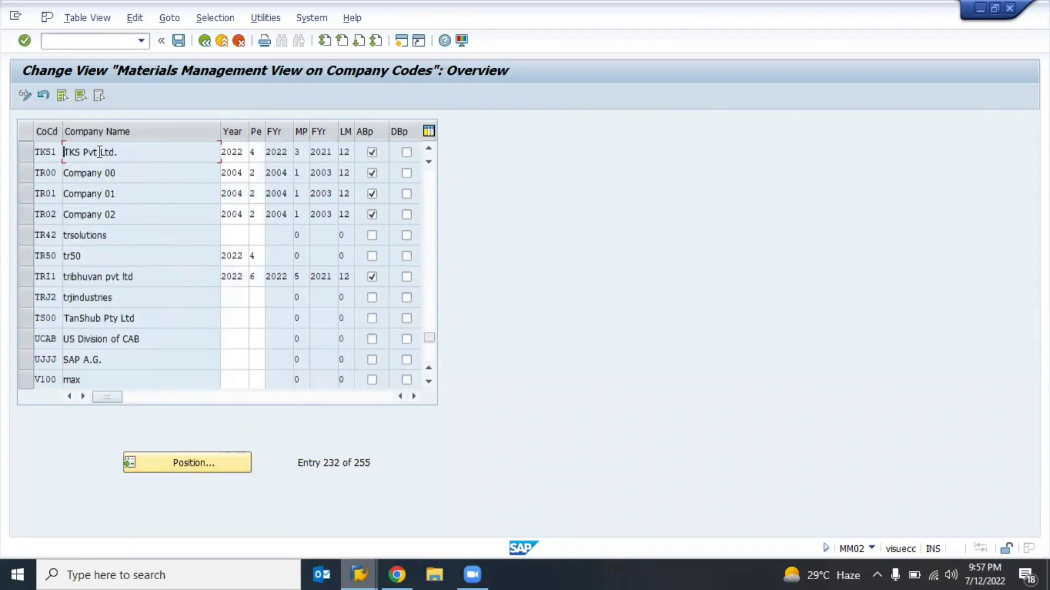
- Review the TKS1 row, examining its company code, company name and fiscal year
{"action": "left_click", "coordinate": [122, 152]}
{"action": "left_click", "coordinate": [24, 151]}
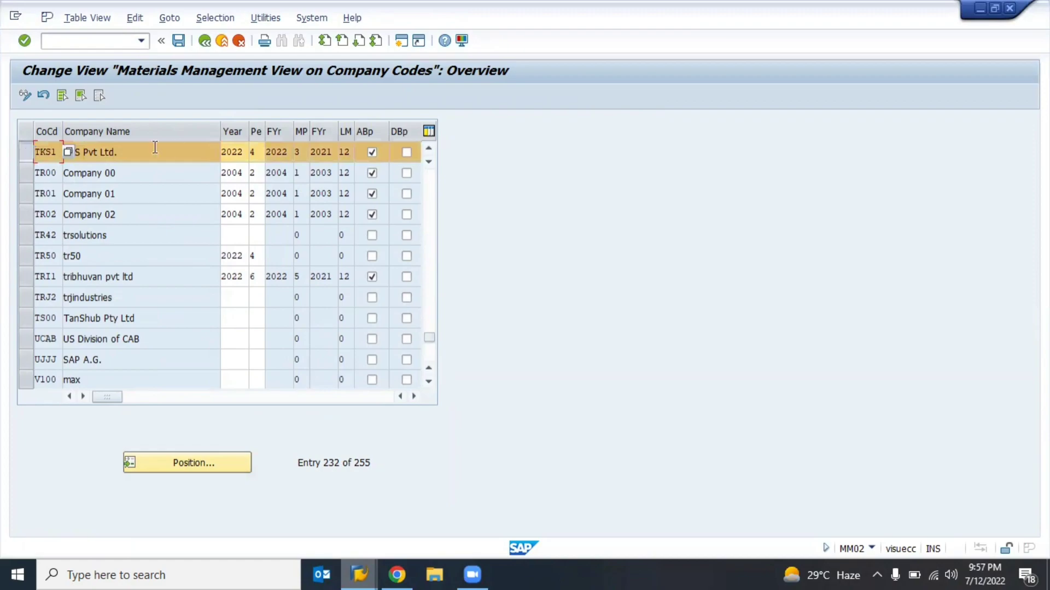
{"action": "left_click", "coordinate": [31, 147]}
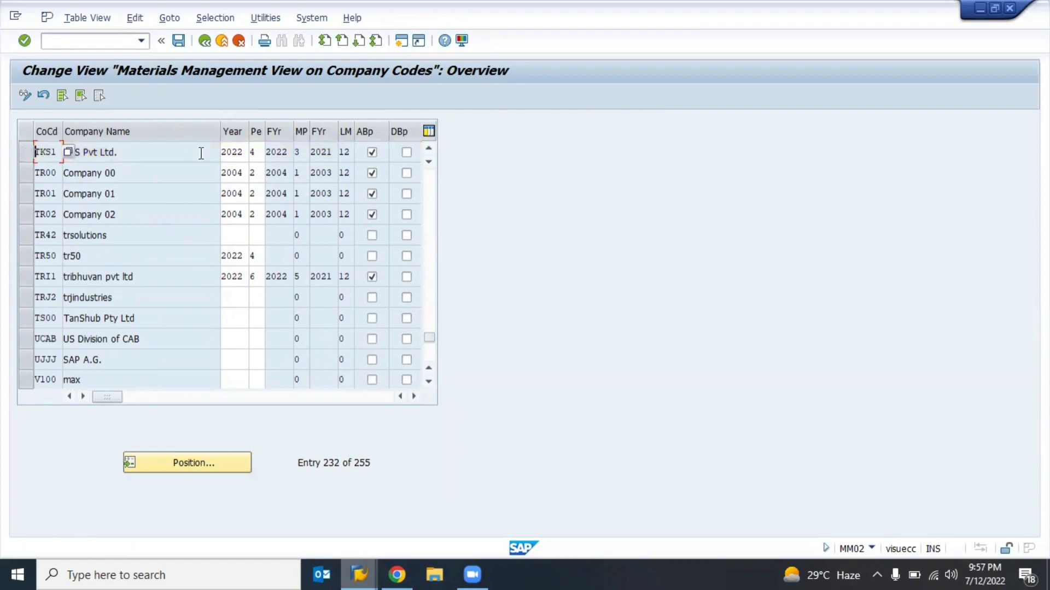
{"action": "left_click", "coordinate": [244, 153]}
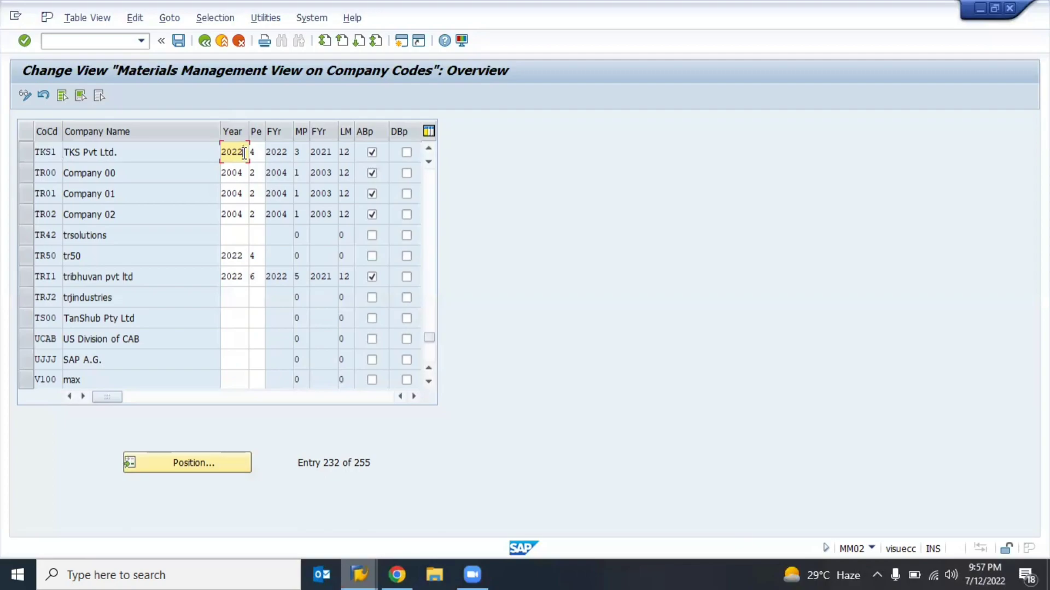
{"action": "left_click", "coordinate": [44, 153]}
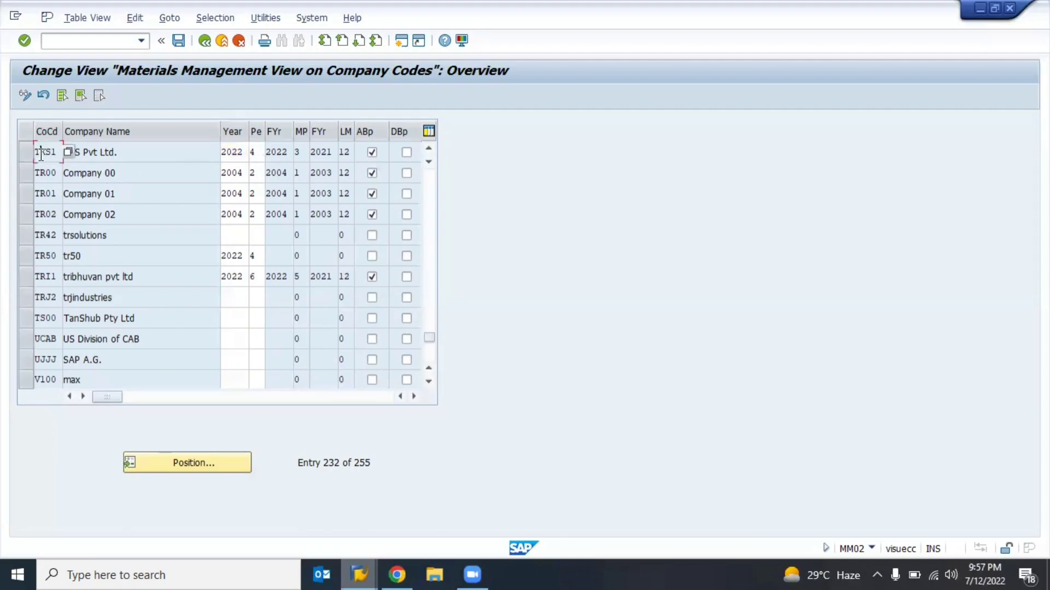
{"action": "left_click", "coordinate": [238, 153]}
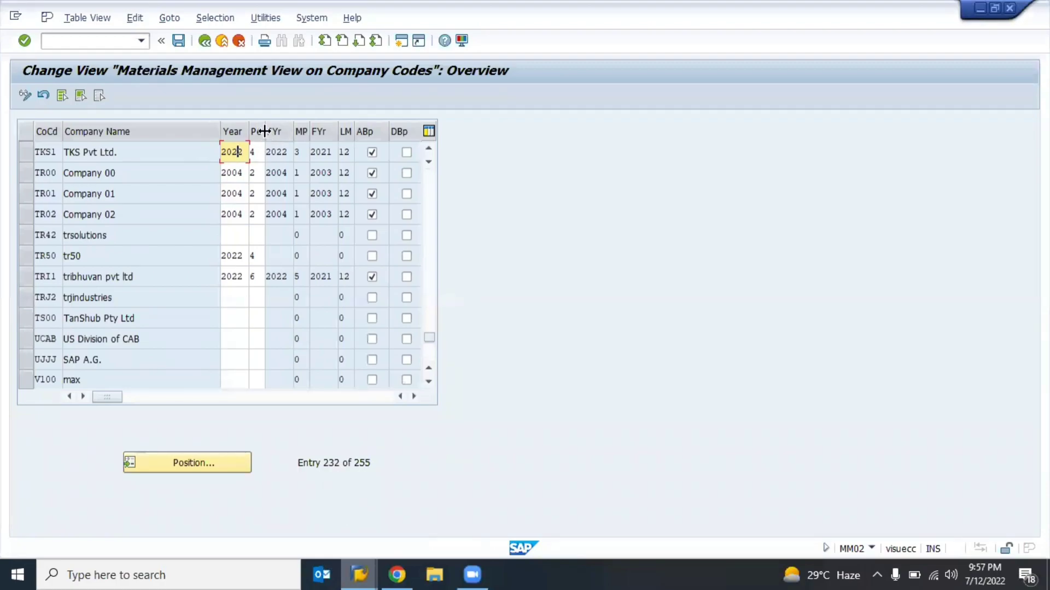
- Widen the Pe column and read the field help for the current period of TKS1
{"action": "left_click_drag", "start_coordinate": [265, 132], "coordinate": [289, 130]}
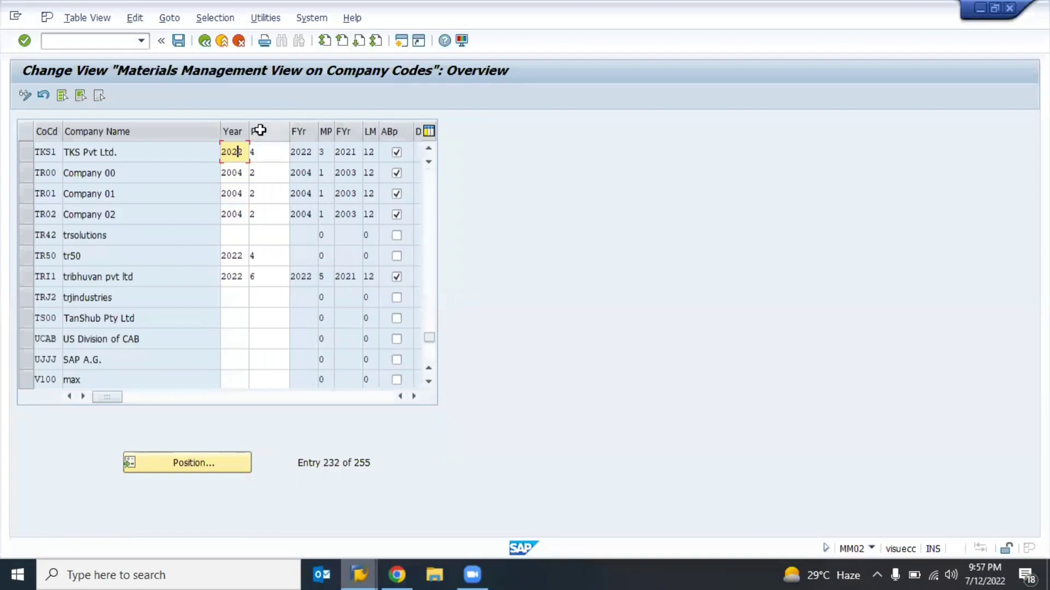
{"action": "left_click", "coordinate": [266, 153]}
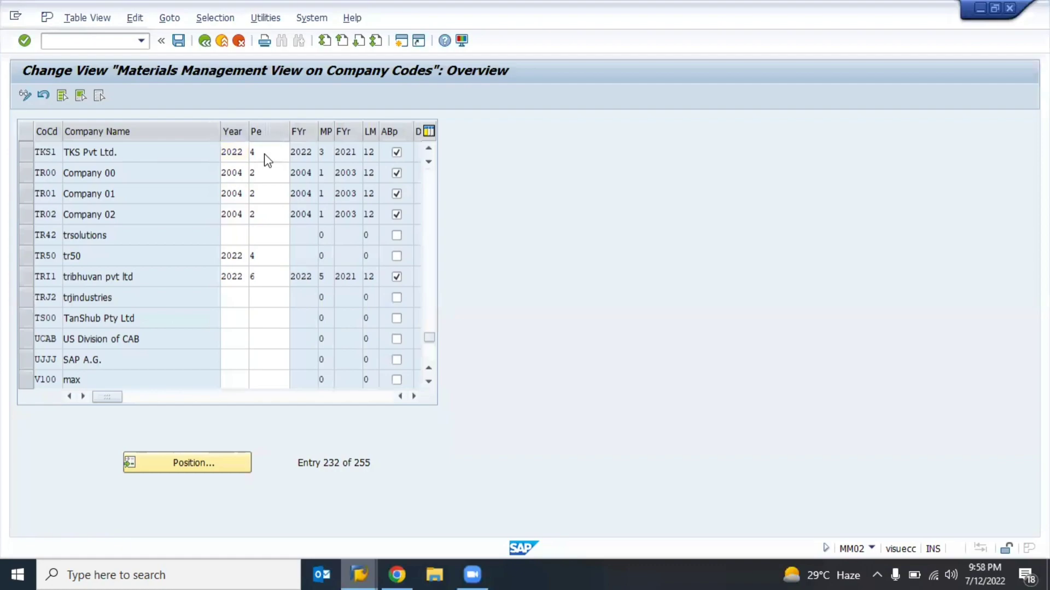
{"action": "key", "text": "F1"}
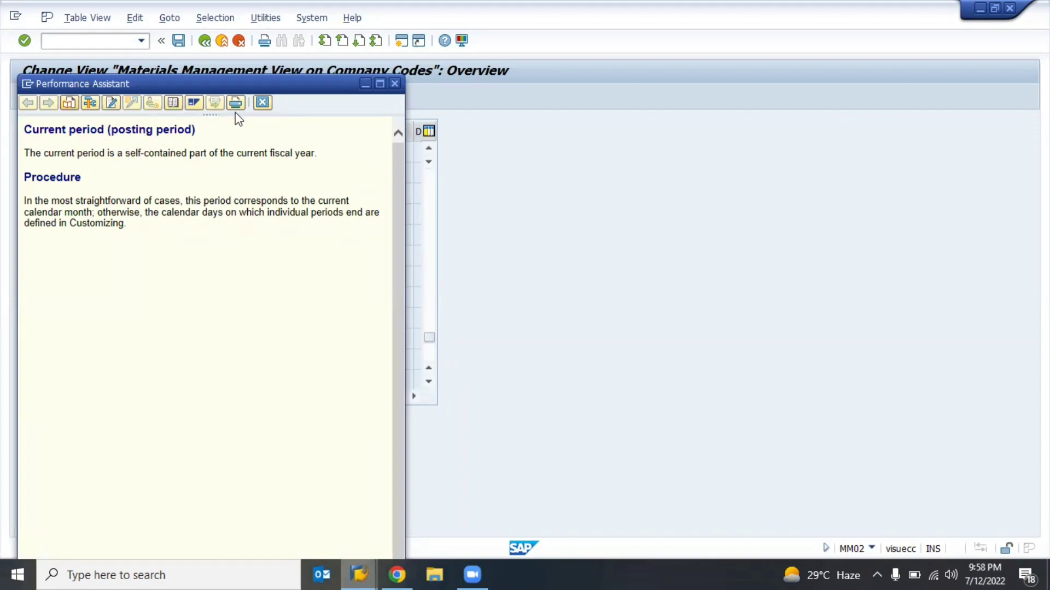
{"action": "left_click", "coordinate": [261, 103]}
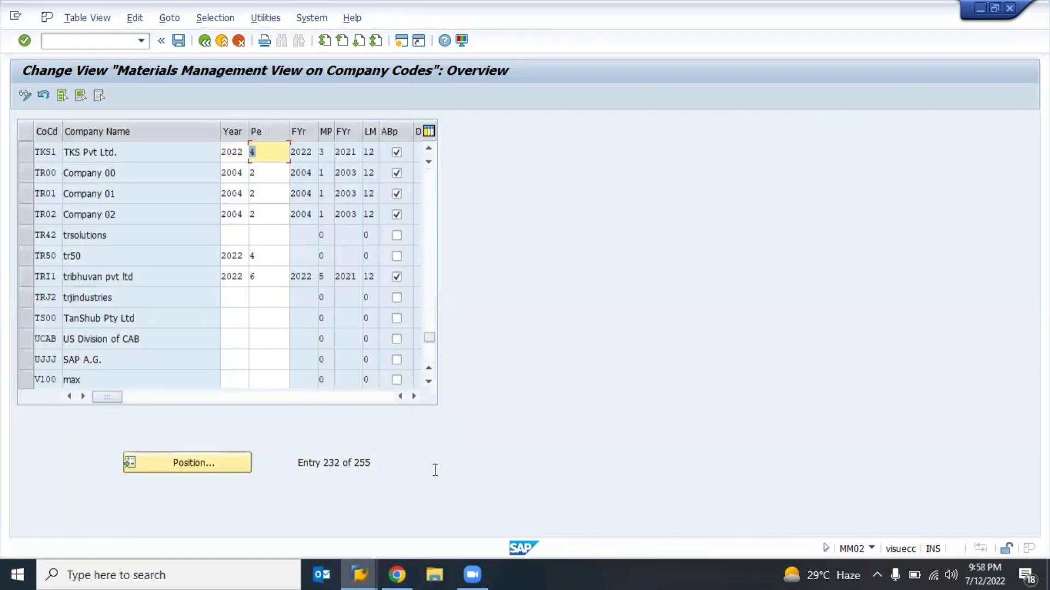
- Switch to Excel 2013, dismiss the Office activation wizard, and maximize a blank workbook
{"action": "left_click", "coordinate": [263, 565]}
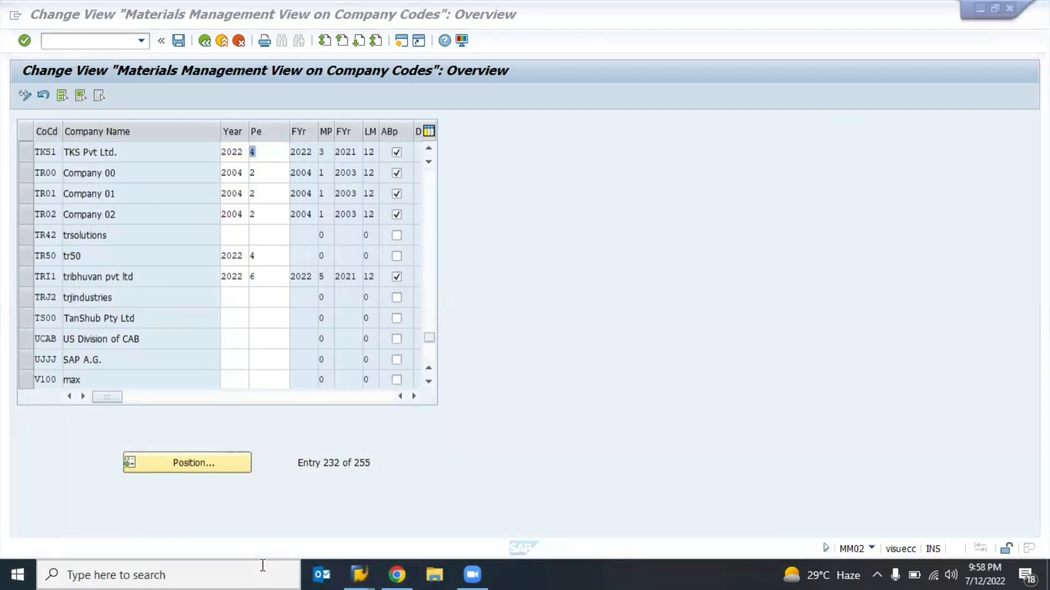
{"action": "type", "text": "ex"}
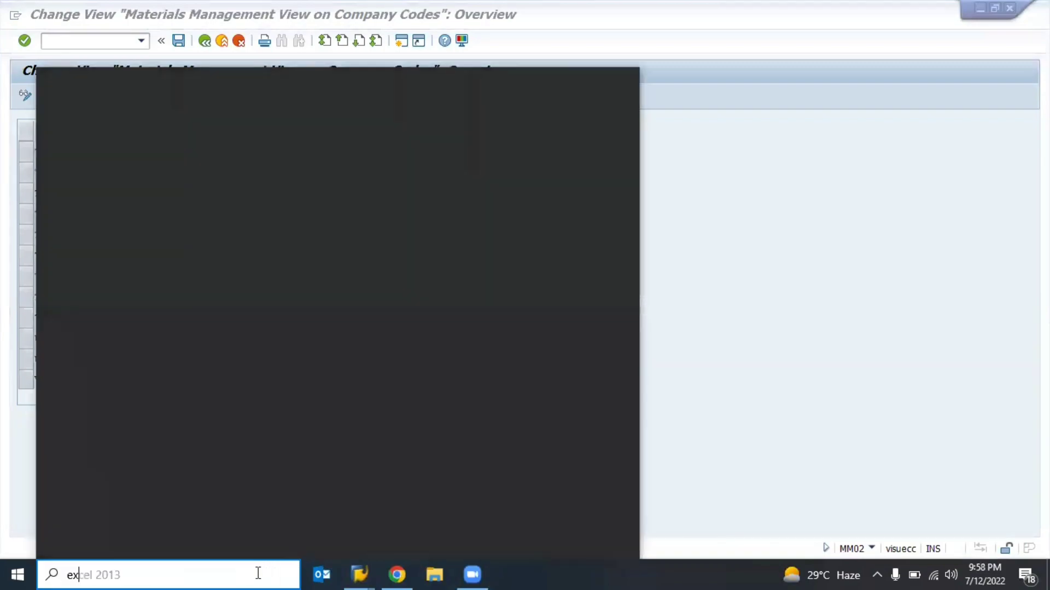
{"action": "type", "text": "cel 2013"}
{"action": "key", "text": "Return"}
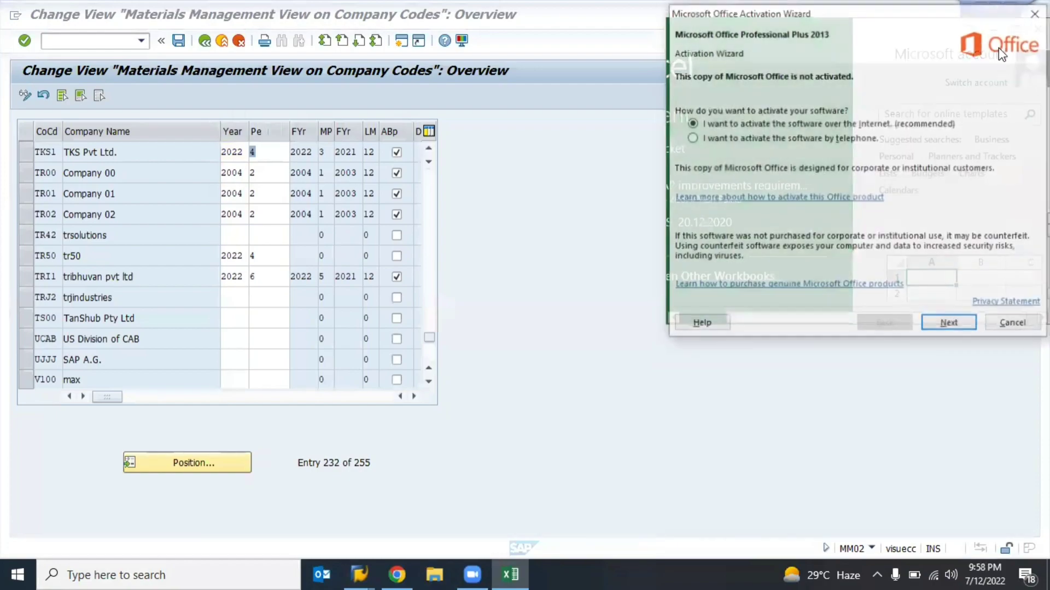
{"action": "left_click", "coordinate": [1009, 324]}
{"action": "left_click", "coordinate": [933, 284]}
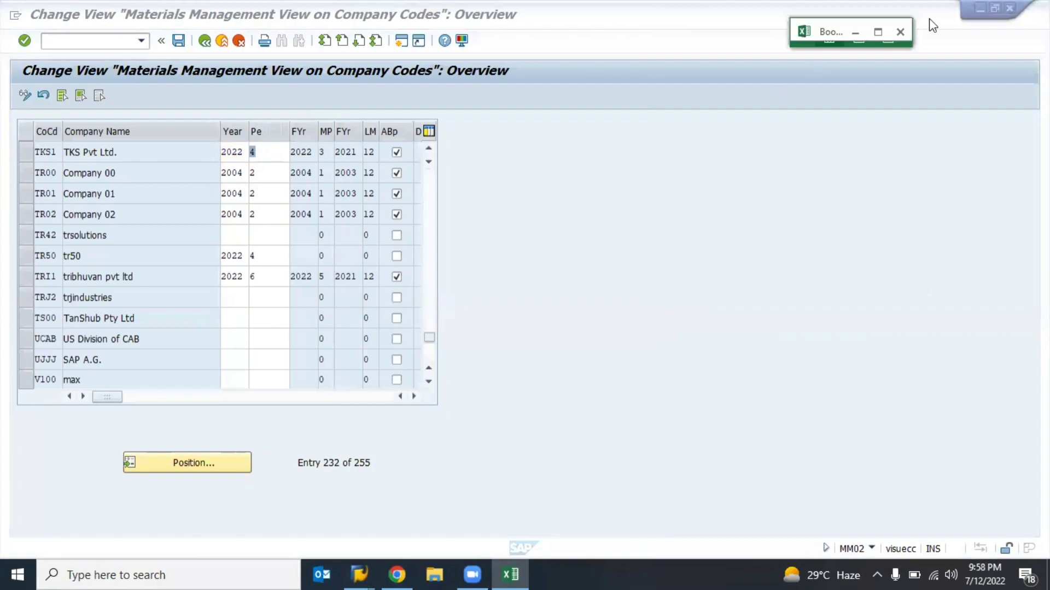
{"action": "left_click", "coordinate": [871, 32]}
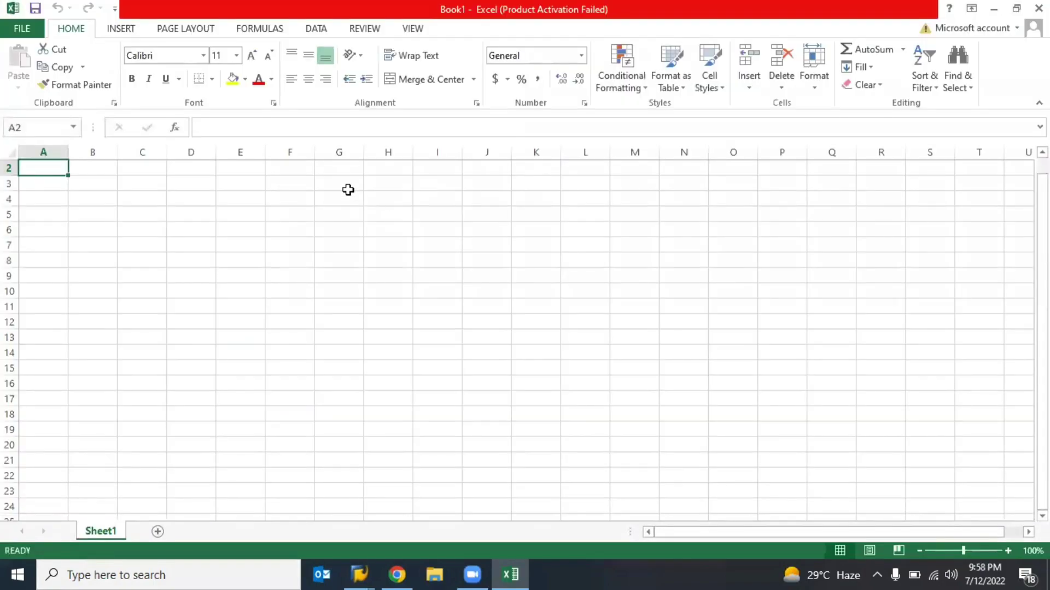
- Enter Jan and Feb starting in cell G3 and fill the month names down to Dec in G14
{"action": "left_click", "coordinate": [346, 190]}
{"action": "type", "text": "Jan"}
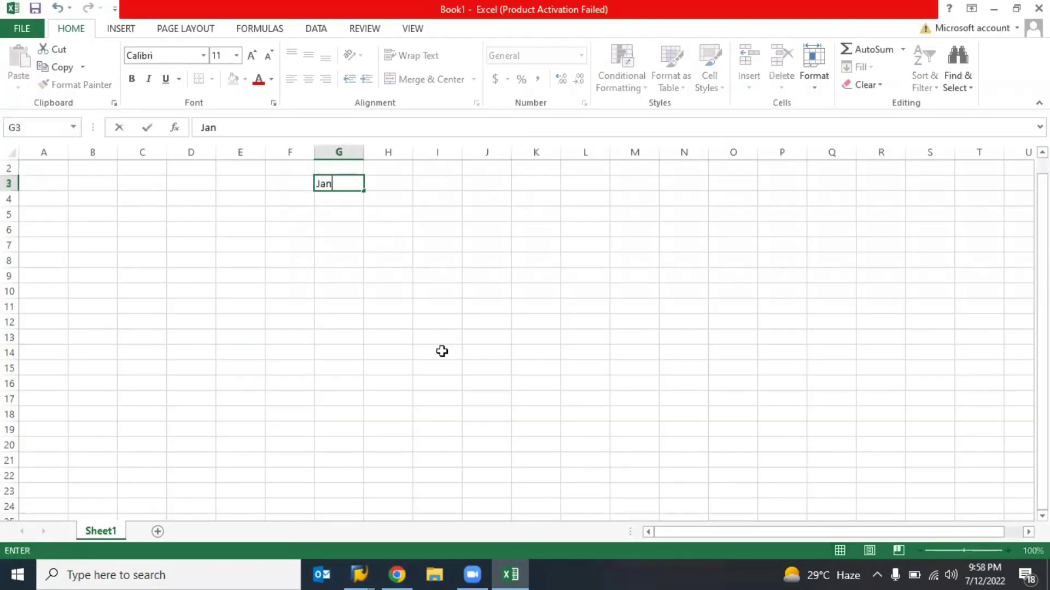
{"action": "key", "text": "Return"}
{"action": "type", "text": "Feb"}
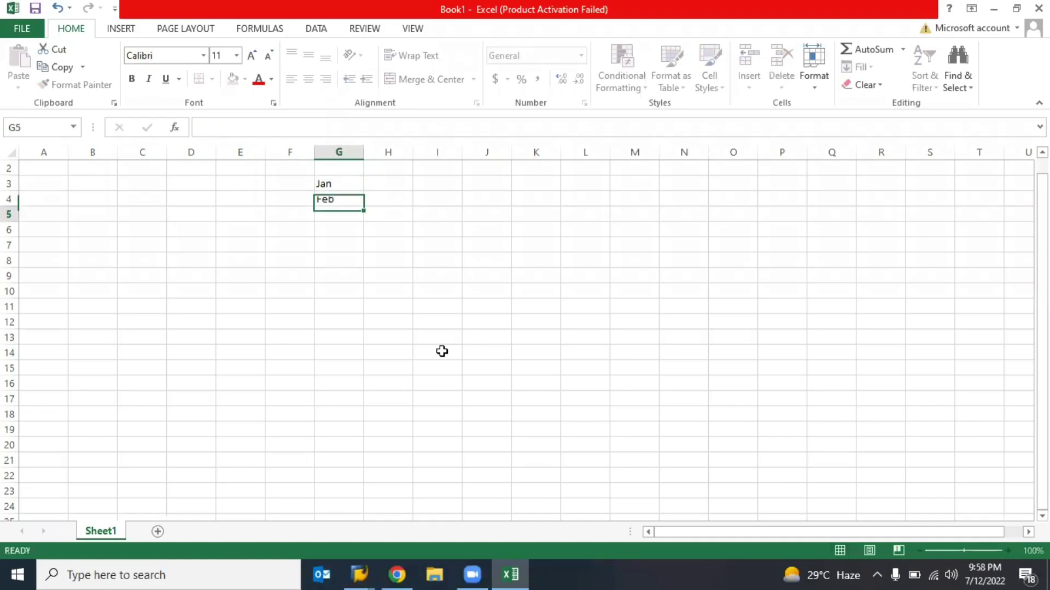
{"action": "key", "text": "Return"}
{"action": "left_click_drag", "start_coordinate": [349, 188], "coordinate": [366, 354]}
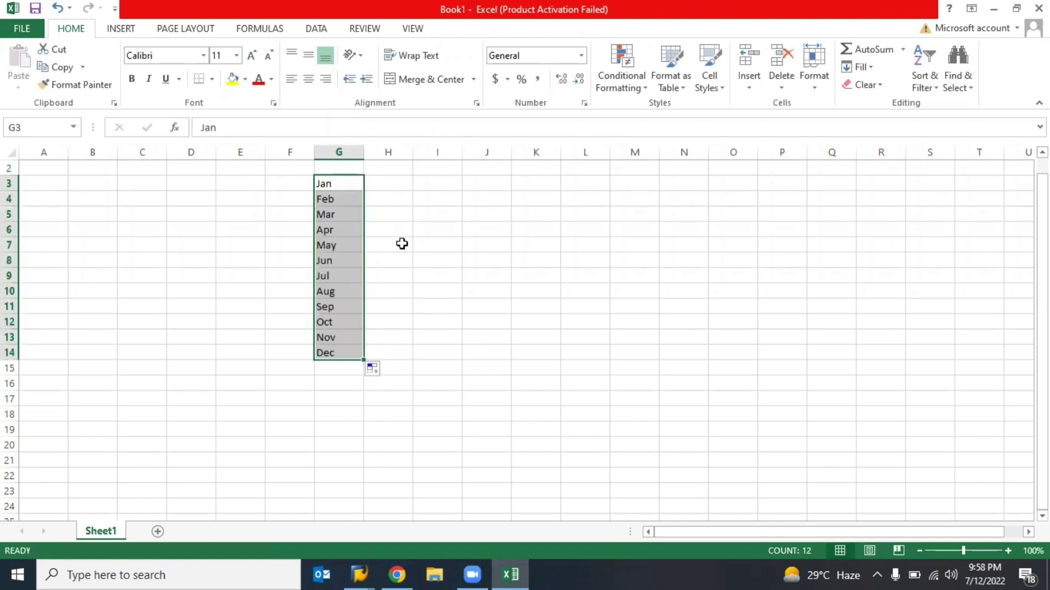
- Number the months from 1 to 12 in H3:H14 beside their names, using a fill series
{"action": "left_click", "coordinate": [388, 220]}
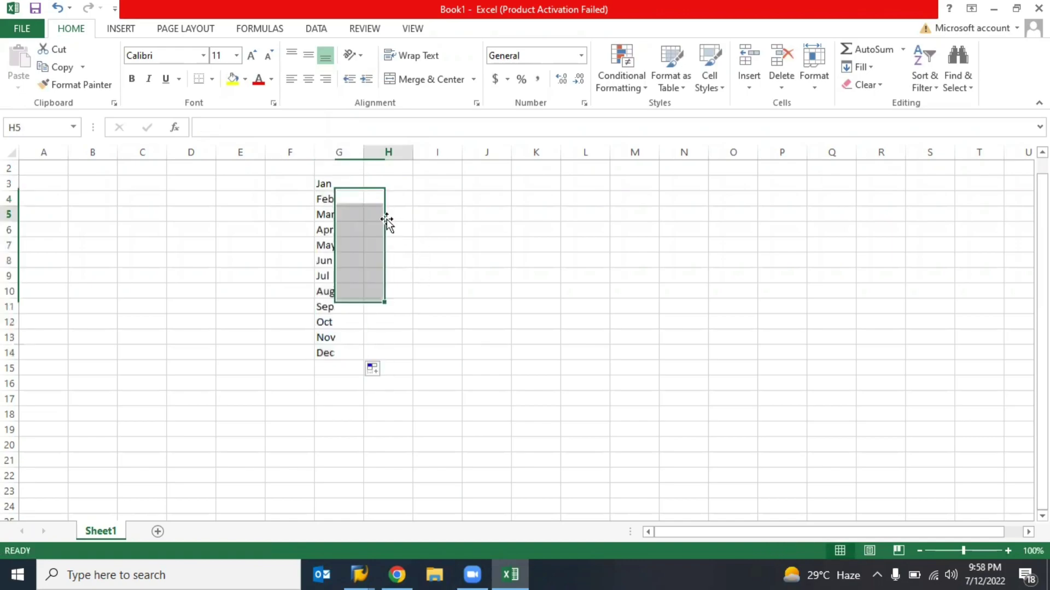
{"action": "key", "text": "Up"}
{"action": "key", "text": "Up"}
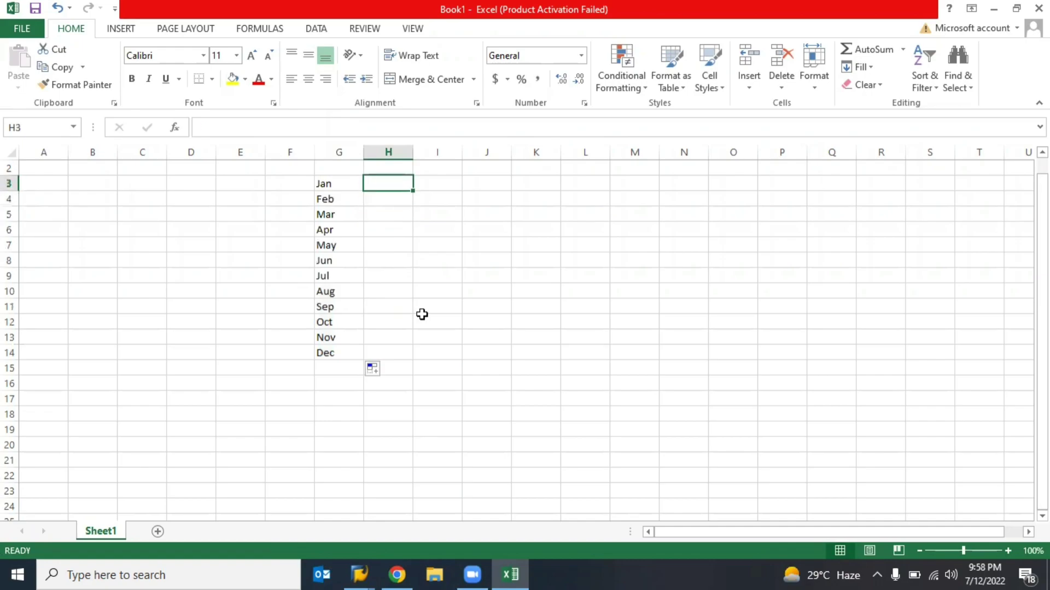
{"action": "type", "text": "1"}
{"action": "key", "text": "Return"}
{"action": "left_click", "coordinate": [401, 179]}
{"action": "left_click_drag", "start_coordinate": [413, 189], "coordinate": [411, 361]}
{"action": "left_click", "coordinate": [429, 370]}
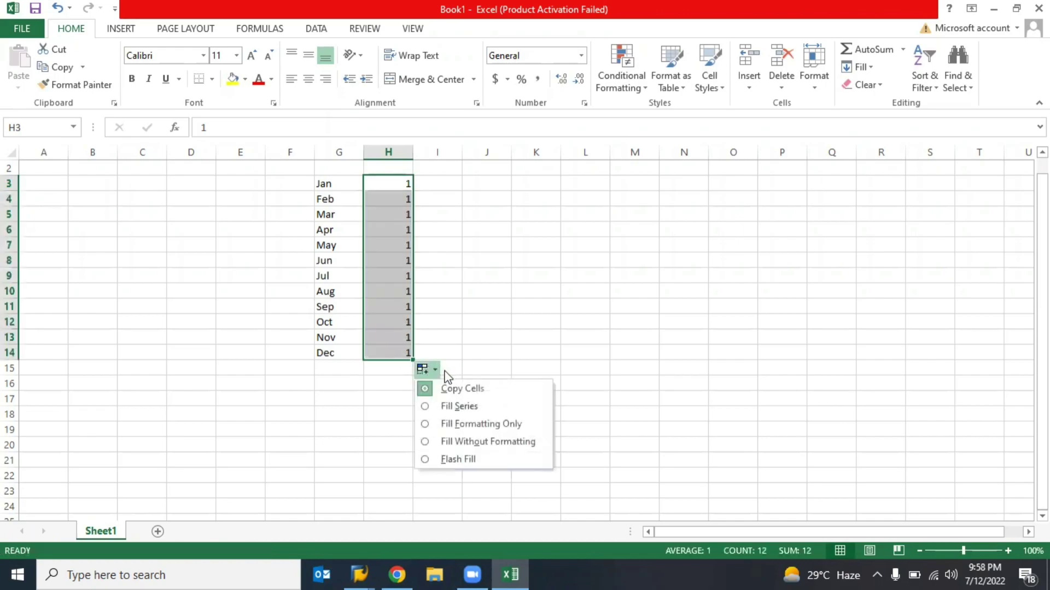
{"action": "left_click", "coordinate": [455, 405]}
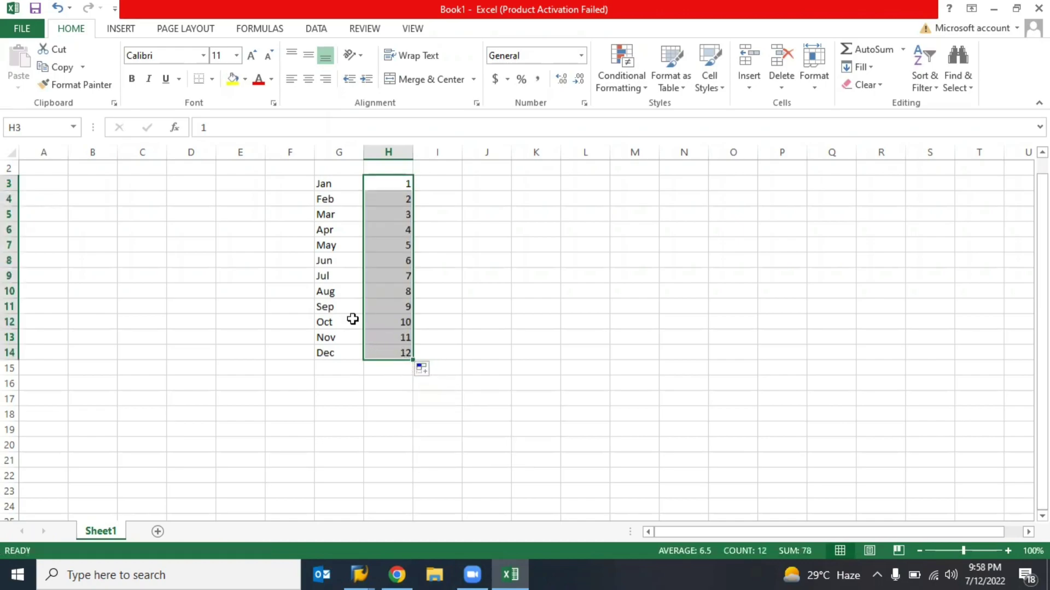
- Number April to December from 1 to 9 in F6:F14 with a fill series, as April-based fiscal periods
{"action": "left_click", "coordinate": [282, 196]}
{"action": "left_click", "coordinate": [276, 182]}
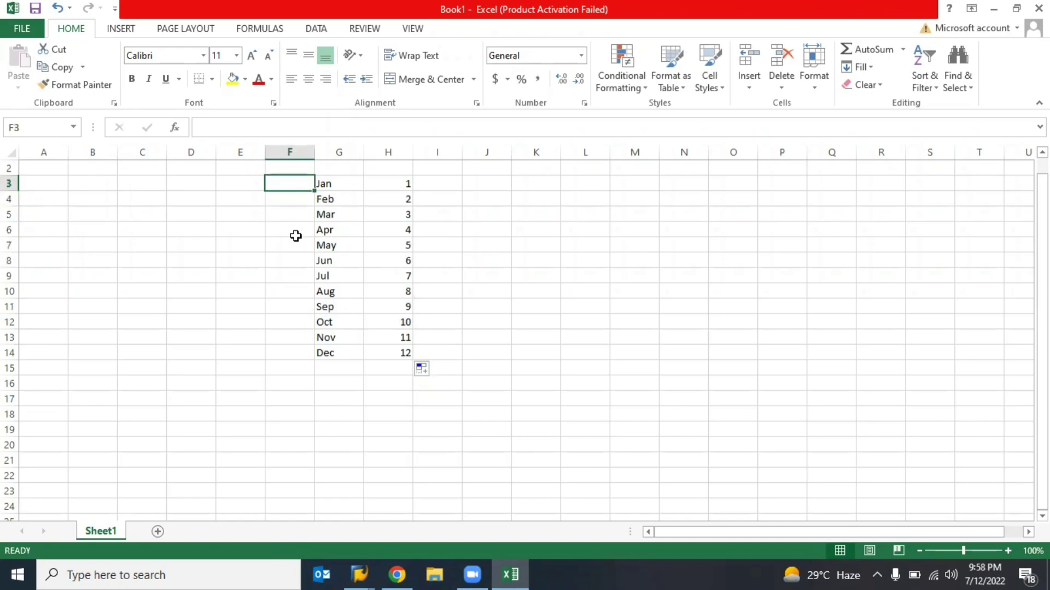
{"action": "left_click", "coordinate": [284, 228]}
{"action": "type", "text": "1"}
{"action": "key", "text": "Return"}
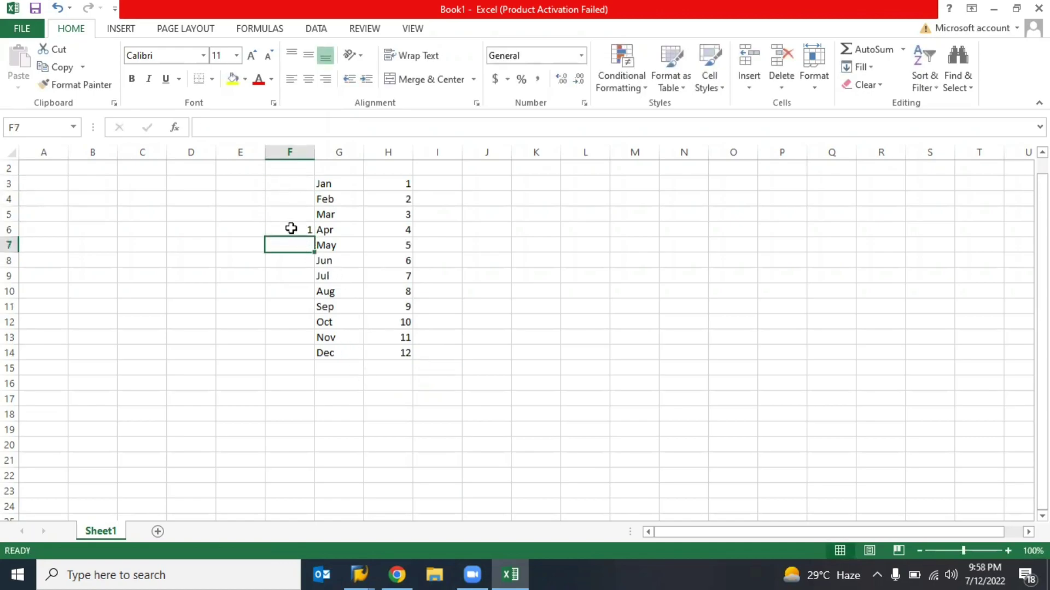
{"action": "left_click", "coordinate": [291, 228]}
{"action": "left_click_drag", "start_coordinate": [314, 236], "coordinate": [312, 362]}
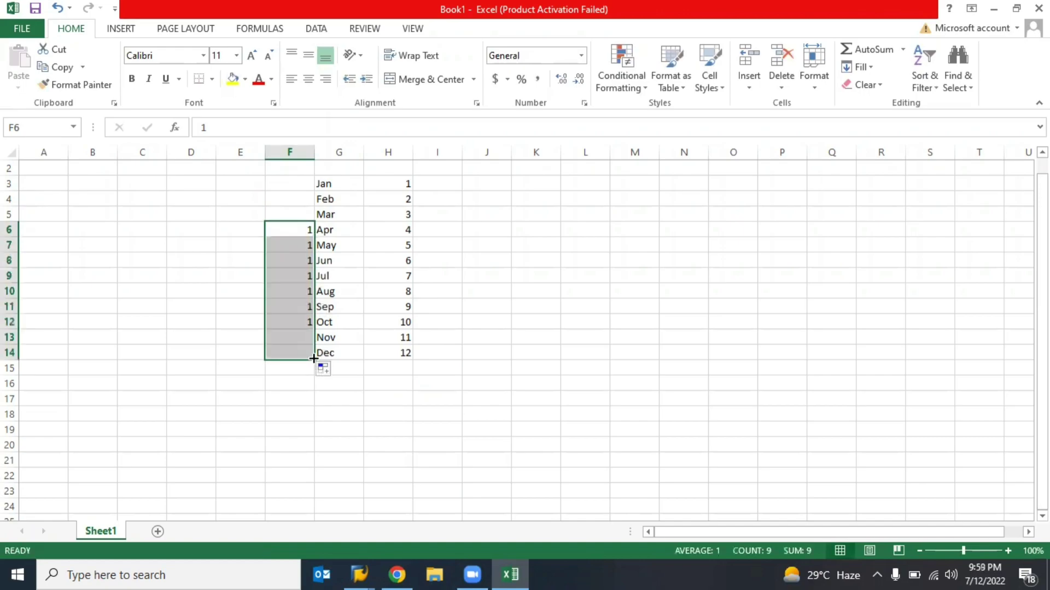
{"action": "left_click", "coordinate": [332, 369]}
{"action": "left_click", "coordinate": [370, 403]}
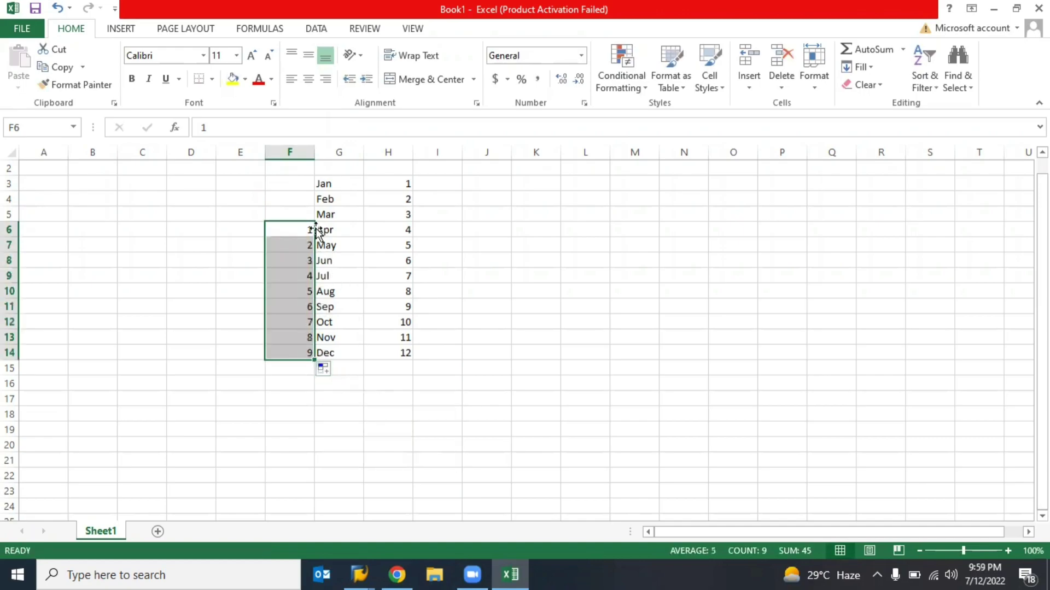
- Enter the fiscal periods 10, 11 and 12 for January, February and March in F3:F5
{"action": "left_click", "coordinate": [295, 183]}
{"action": "type", "text": "10"}
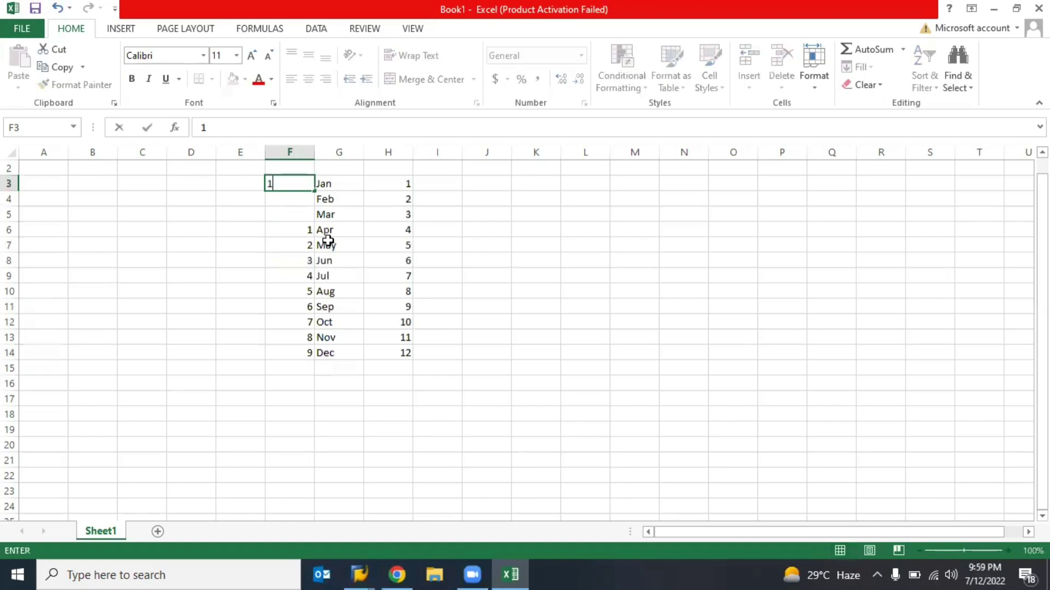
{"action": "key", "text": "Return"}
{"action": "key", "text": "Return"}
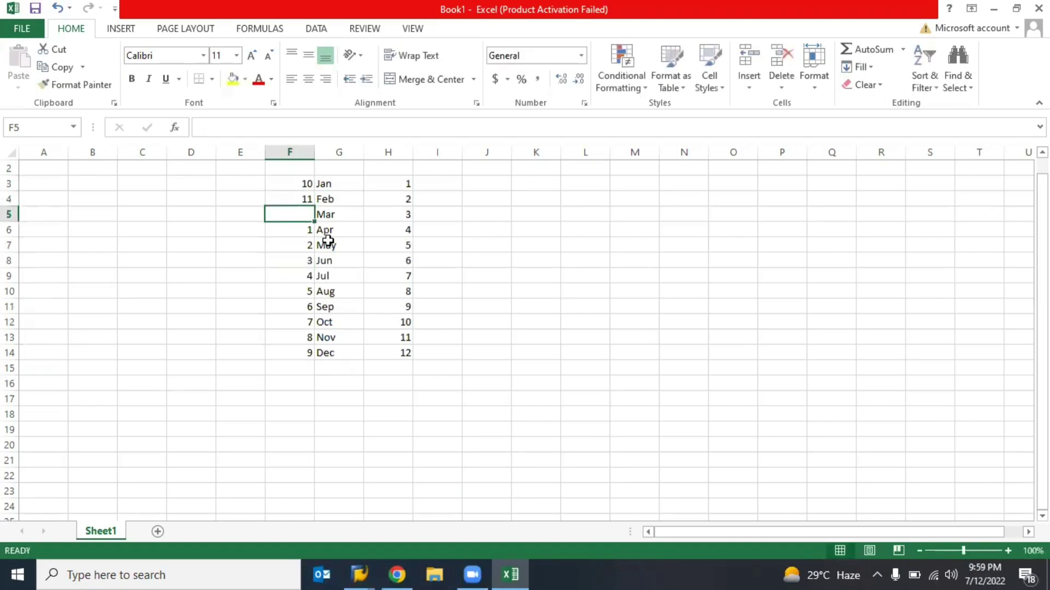
{"action": "type", "text": "12"}
{"action": "key", "text": "Return"}
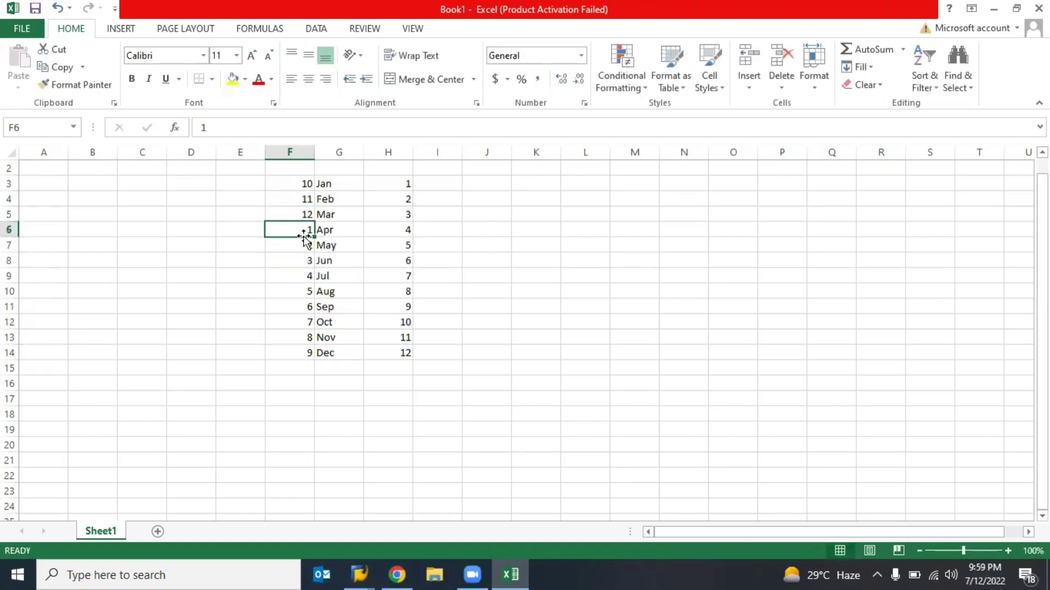
- Calculate the fiscal period for July in cell K7 with the formula =7-3
{"action": "left_click", "coordinate": [544, 228]}
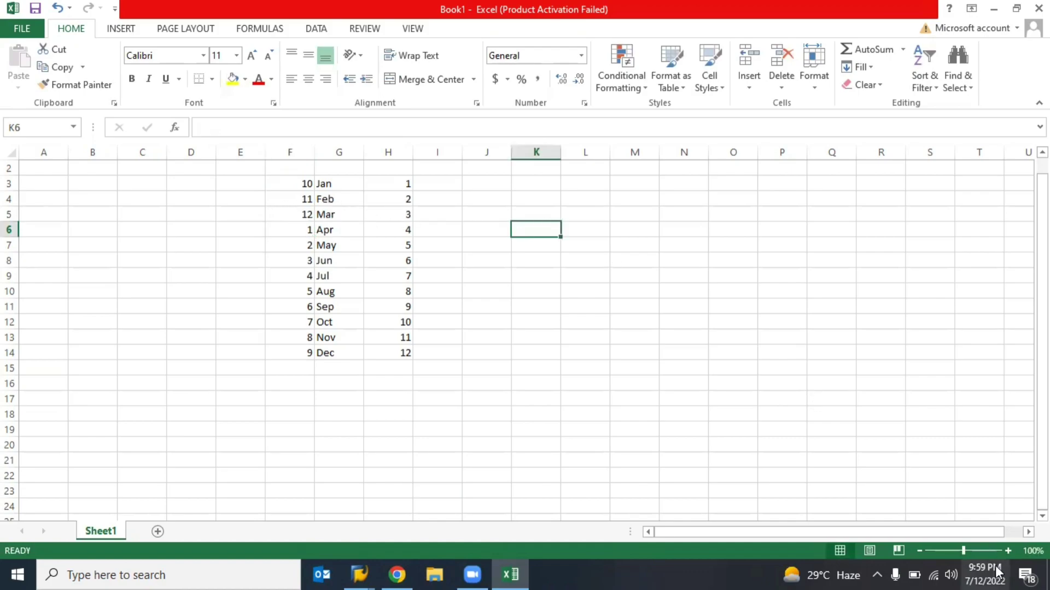
{"action": "type", "text": "7y-"}
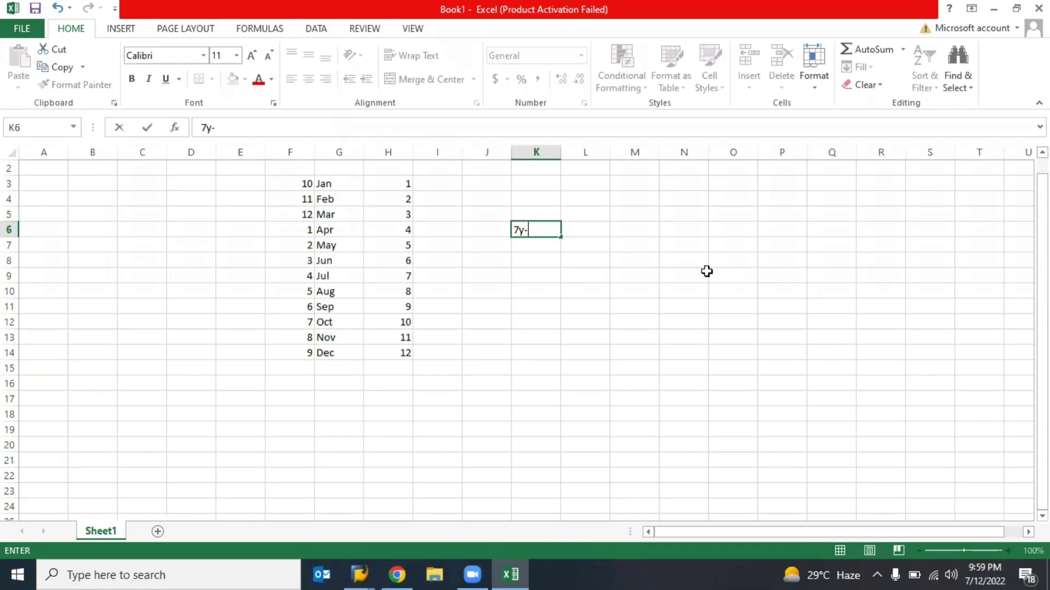
{"action": "key", "text": "Escape"}
{"action": "key", "text": "Return"}
{"action": "type", "text": "="}
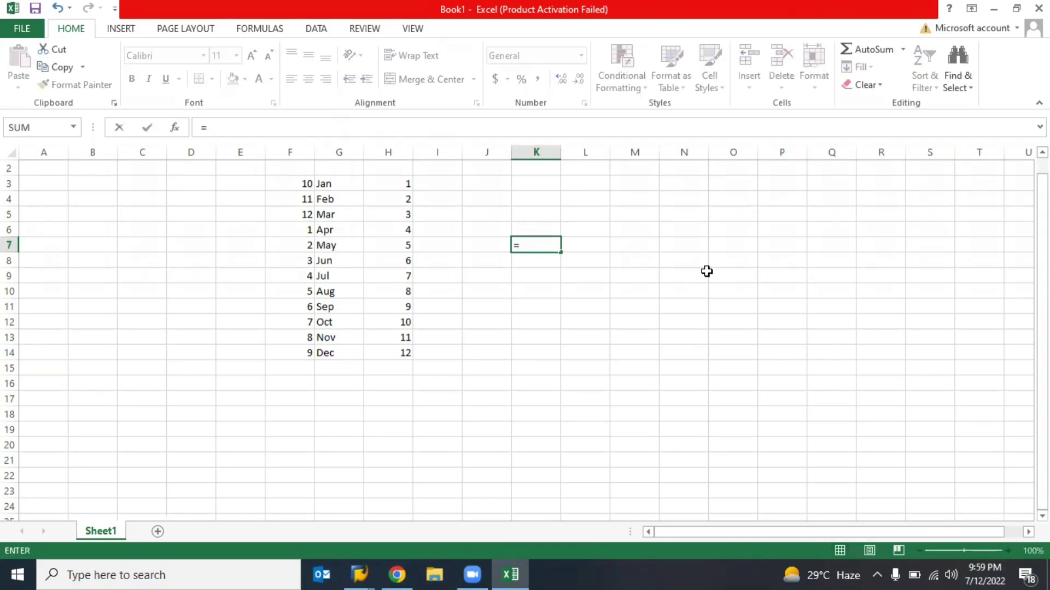
{"action": "type", "text": "7-3"}
{"action": "key", "text": "ctrl+Return"}
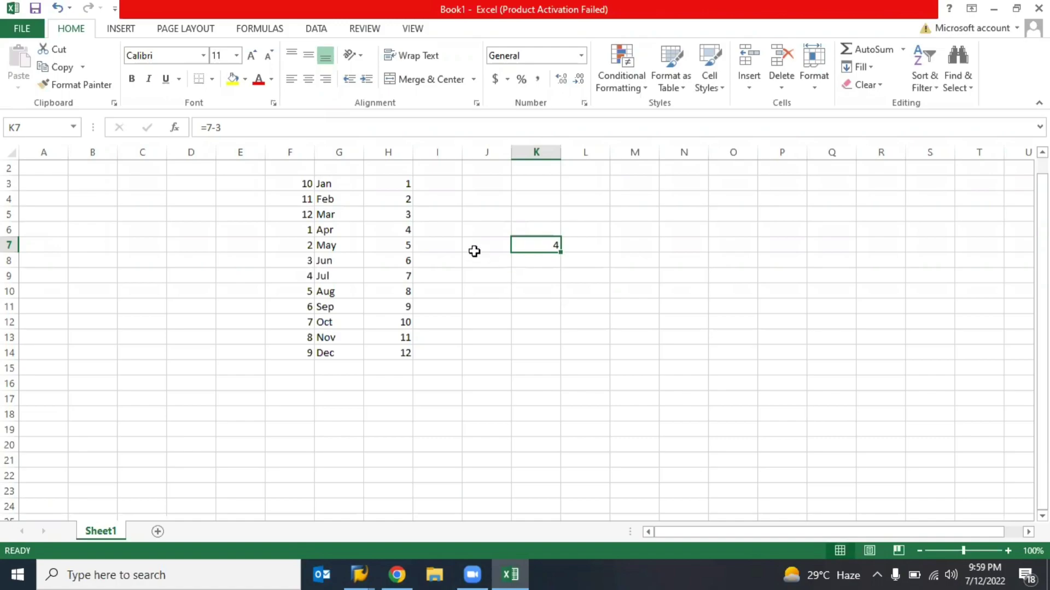
- Highlight the April to December periods and clear the trial calculation from K7
{"action": "left_click_drag", "start_coordinate": [298, 230], "coordinate": [339, 368]}
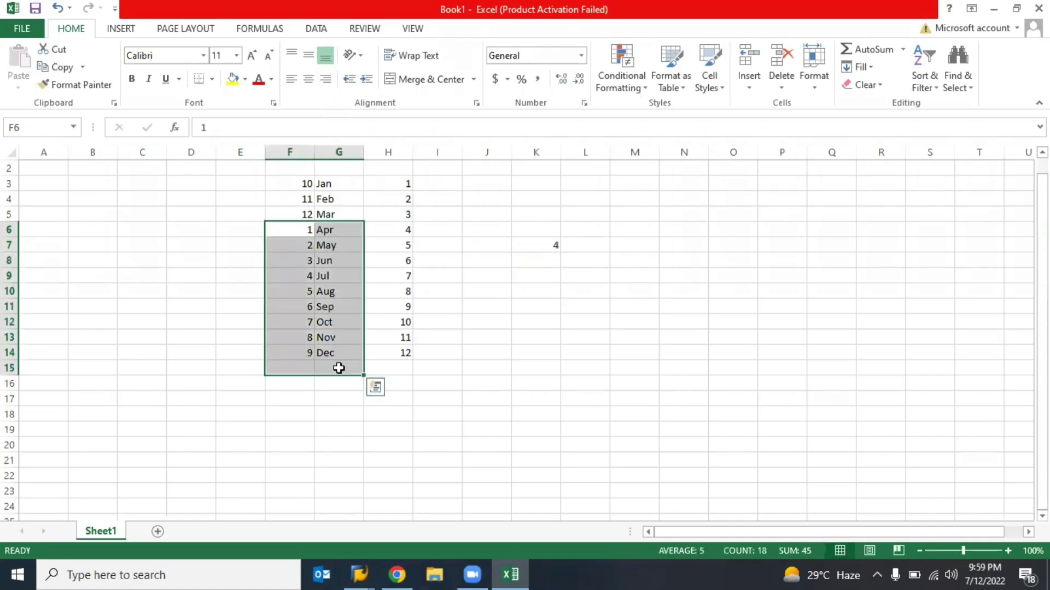
{"action": "left_click", "coordinate": [409, 337]}
{"action": "left_click_drag", "start_coordinate": [539, 245], "coordinate": [568, 247]}
{"action": "key", "text": "Delete"}
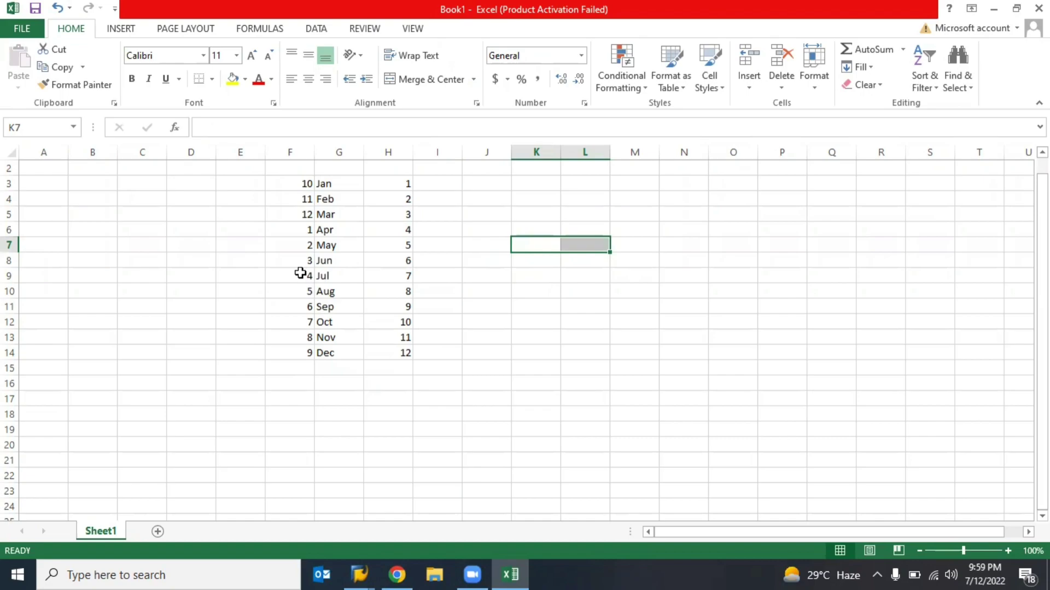
- Examine the July row's period numbers, and switch back to SAP to compare them with the current year and period of TKS1
{"action": "left_click_drag", "start_coordinate": [303, 276], "coordinate": [420, 283]}
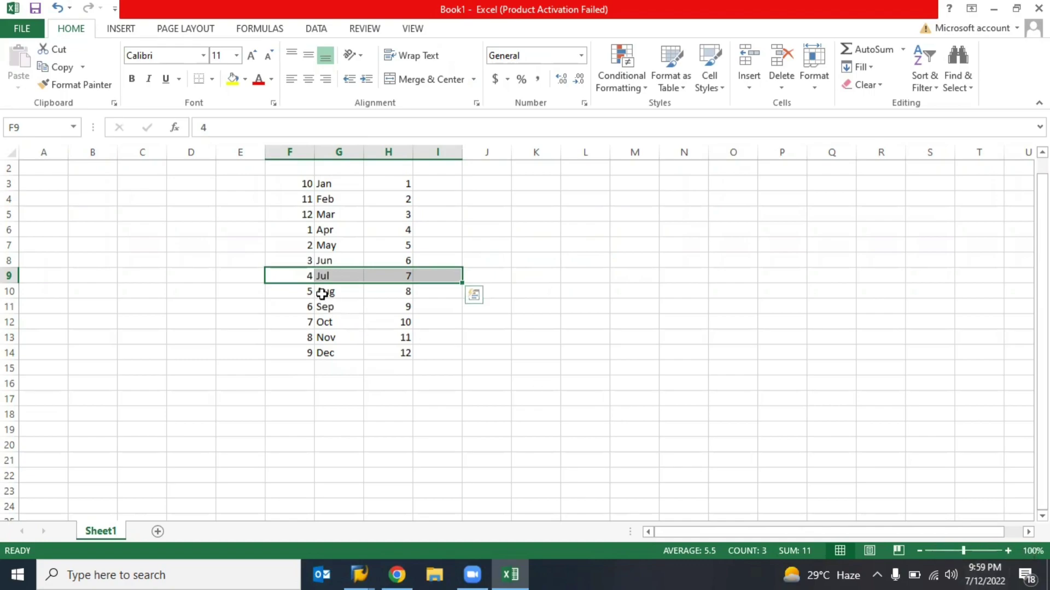
{"action": "left_click", "coordinate": [296, 276]}
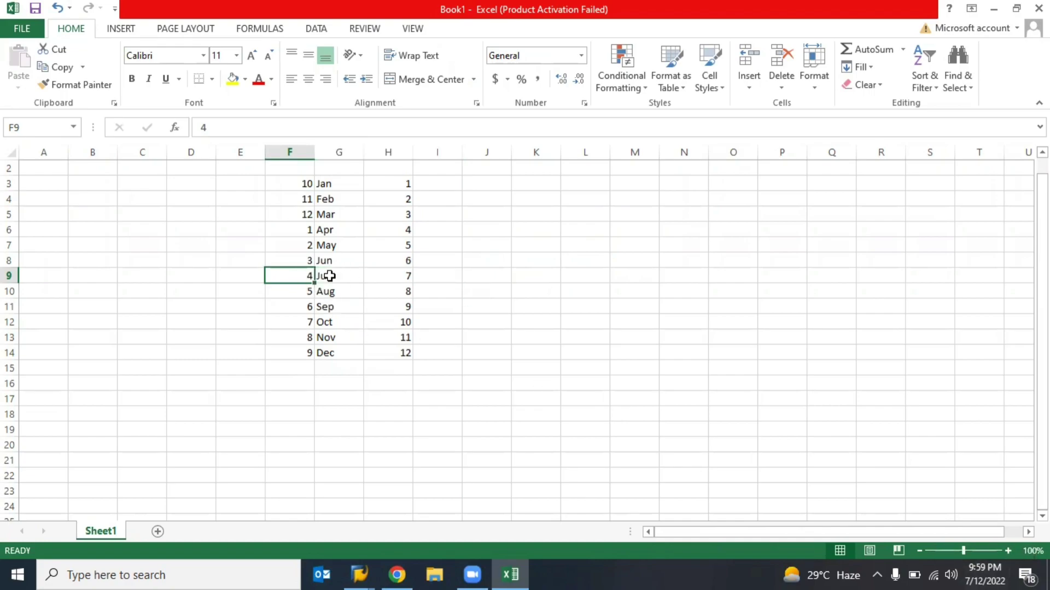
{"action": "key", "text": "alt+Tab"}
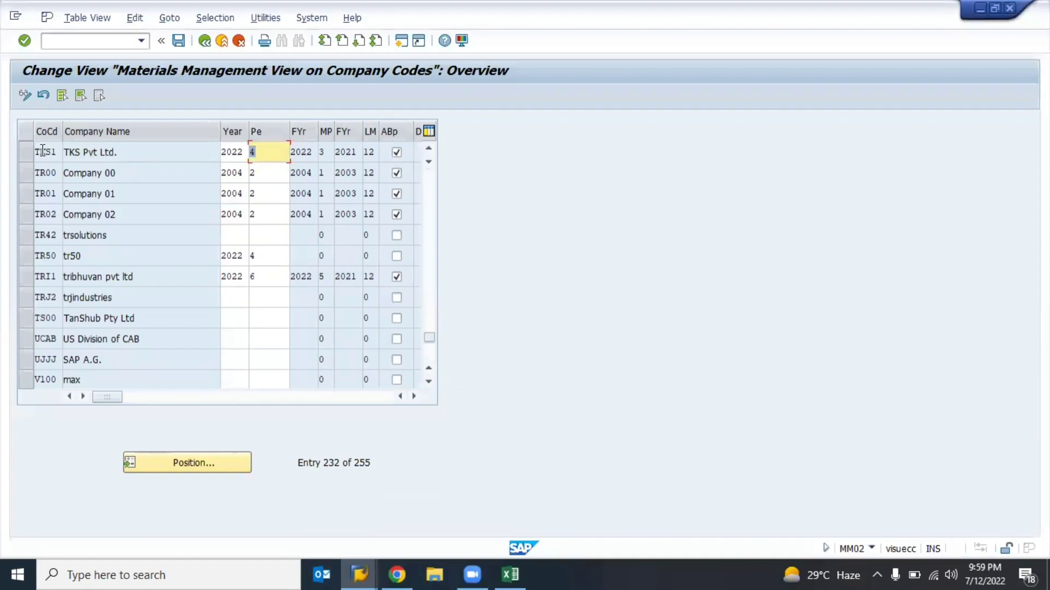
{"action": "left_click", "coordinate": [244, 152]}
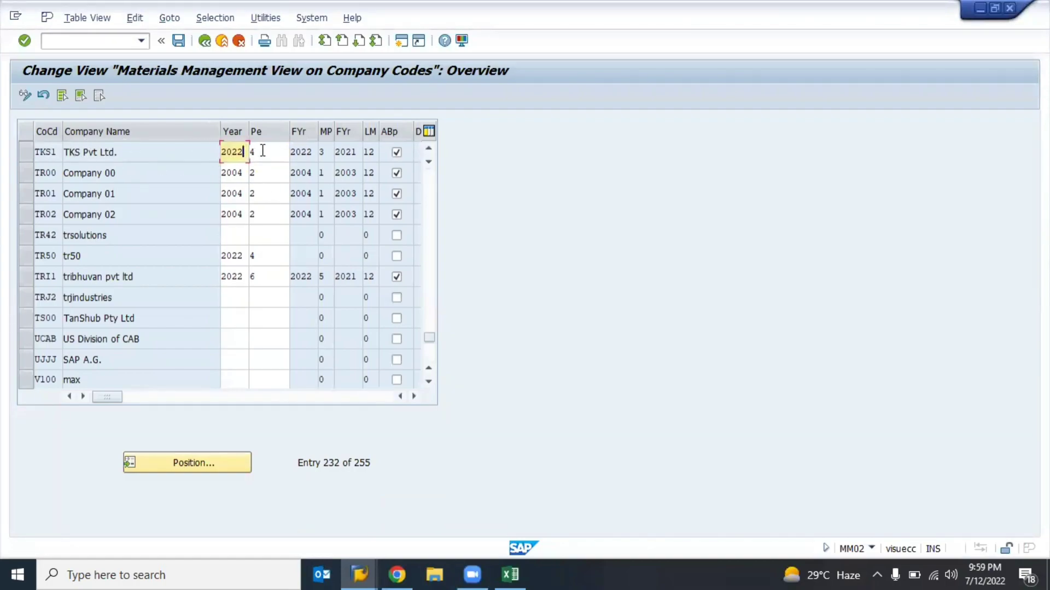
{"action": "left_click", "coordinate": [265, 151]}
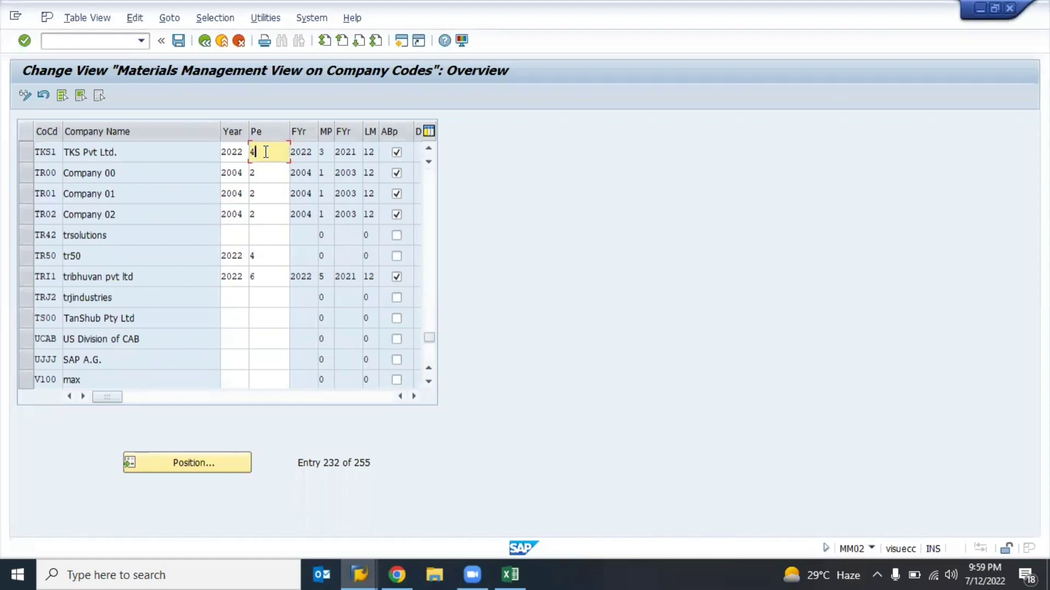
- Compare the current period of TKS1 with the fiscal year and month of its previous period
{"action": "left_click", "coordinate": [297, 152]}
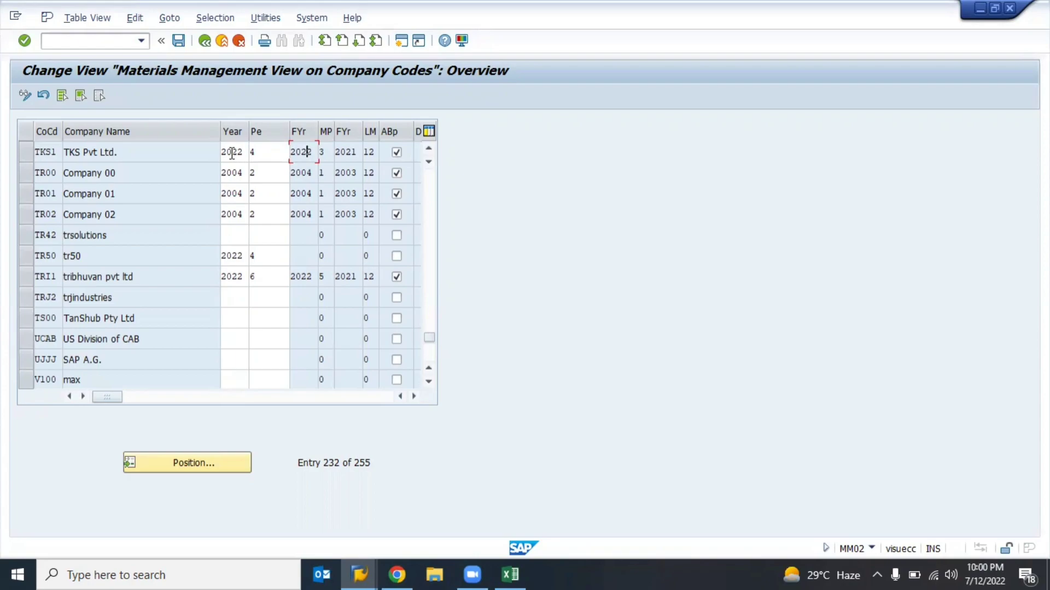
{"action": "left_click", "coordinate": [265, 150]}
{"action": "type", "text": "4"}
{"action": "left_click", "coordinate": [323, 151]}
{"action": "type", "text": "3"}
{"action": "left_click", "coordinate": [265, 152]}
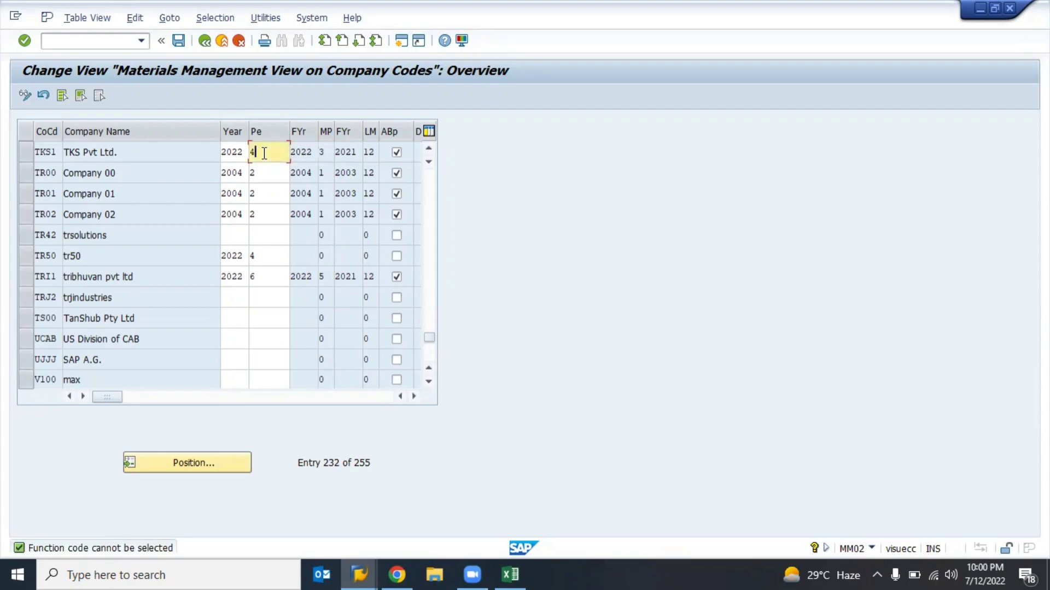
- Read the field help for the ABp indicator of TKS1 and return to its previous period in the company code list
{"action": "left_click", "coordinate": [323, 152]}
{"action": "left_click", "coordinate": [396, 153]}
{"action": "key", "text": "F1"}
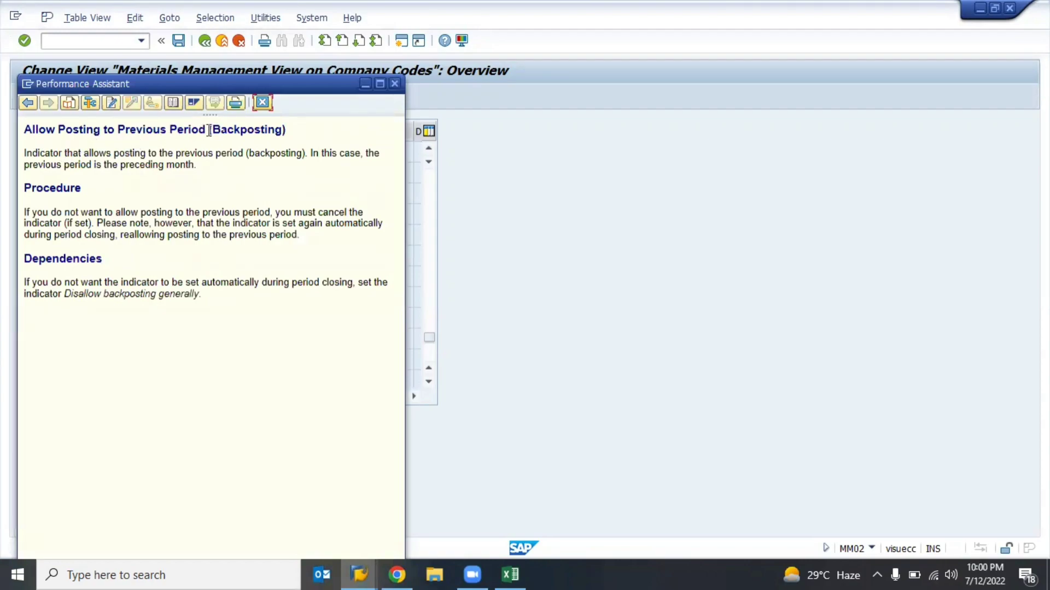
{"action": "left_click", "coordinate": [263, 103]}
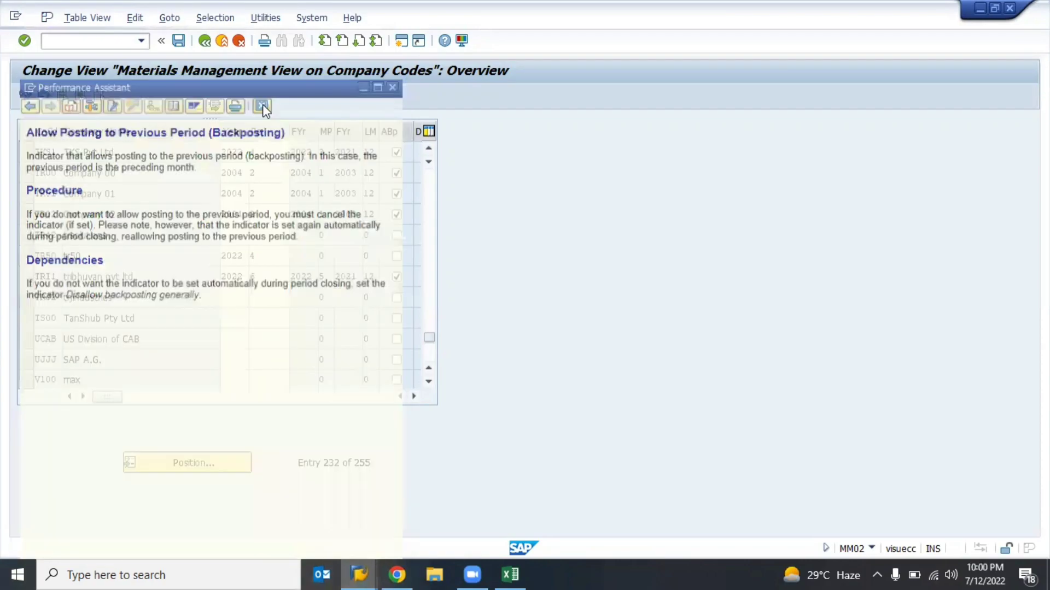
{"action": "left_click", "coordinate": [323, 152]}
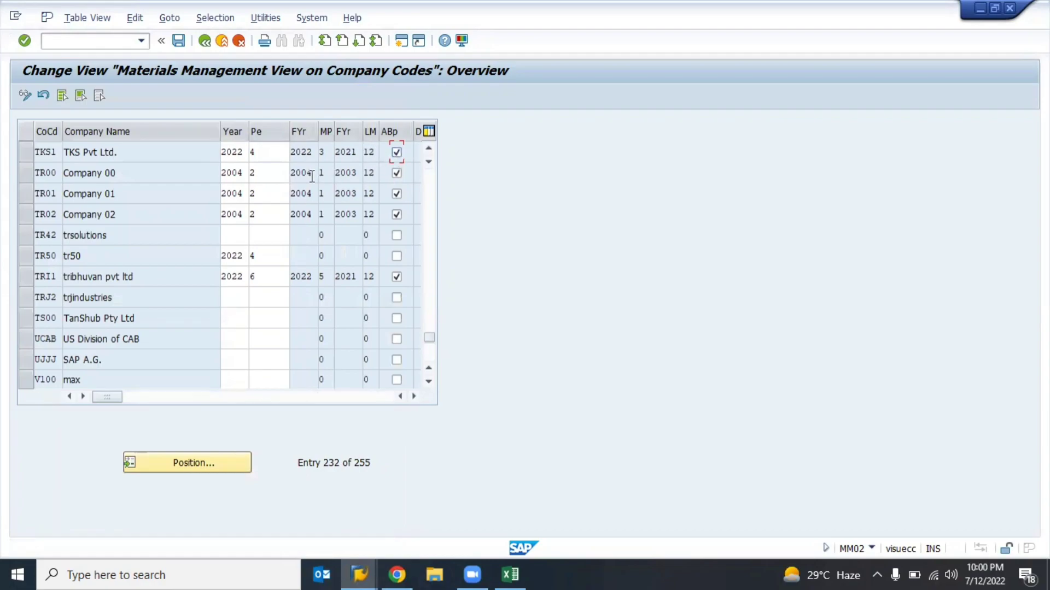
- Save the company code settings, return to the implementation guide and expand Material Types under the Material Master's Basic Settings
{"action": "key", "text": "ctrl+s"}
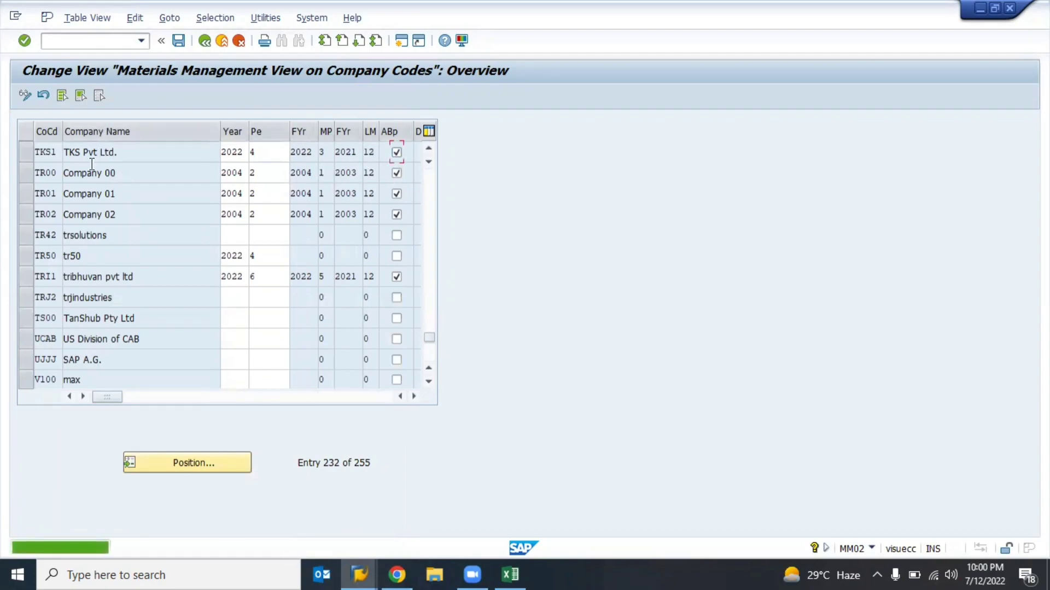
{"action": "left_click", "coordinate": [204, 42]}
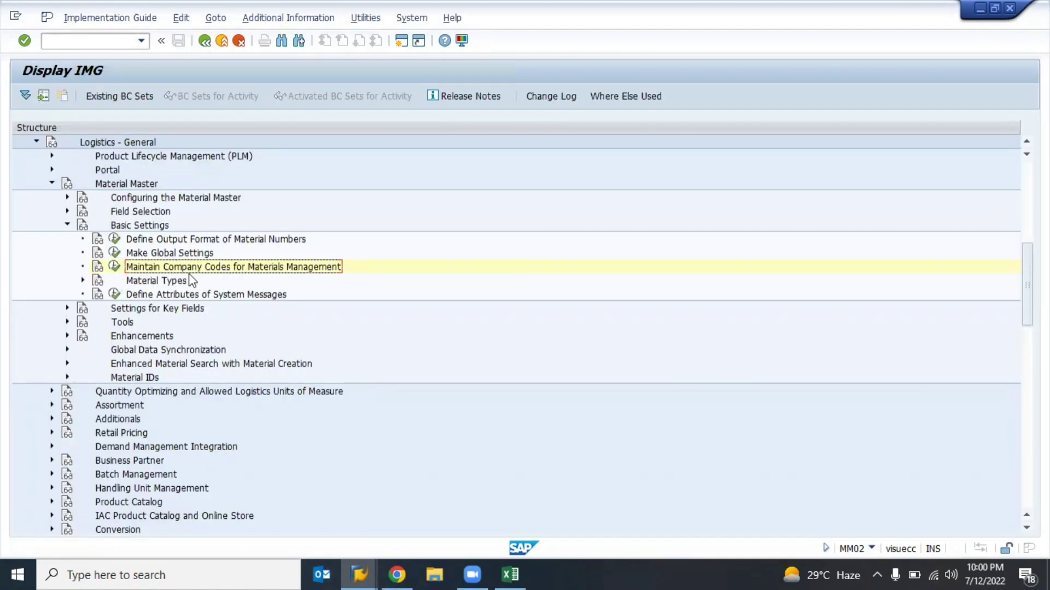
{"action": "left_click", "coordinate": [121, 282]}
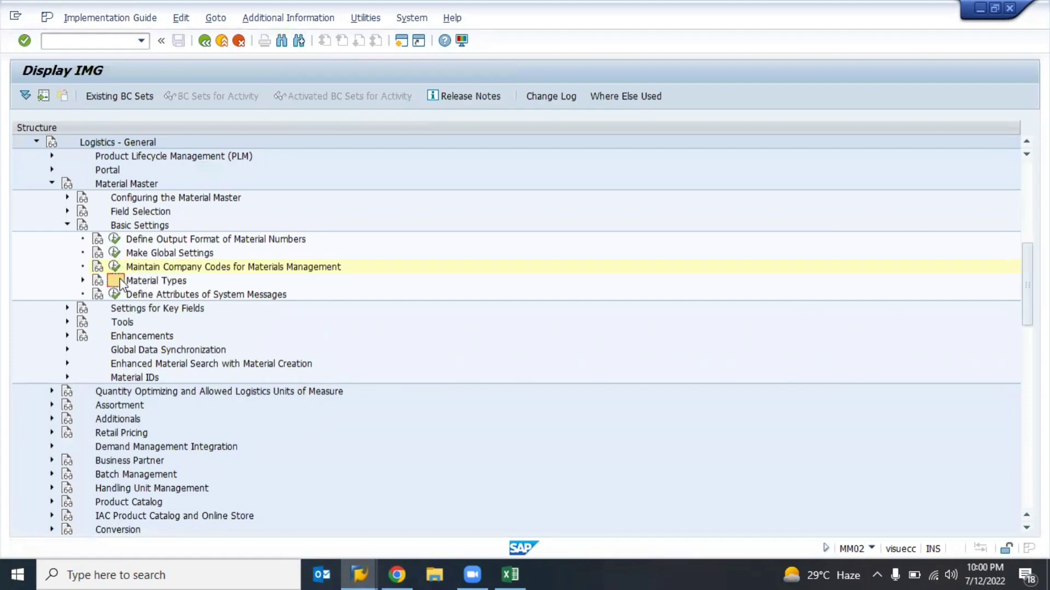
{"action": "double_click", "coordinate": [120, 284]}
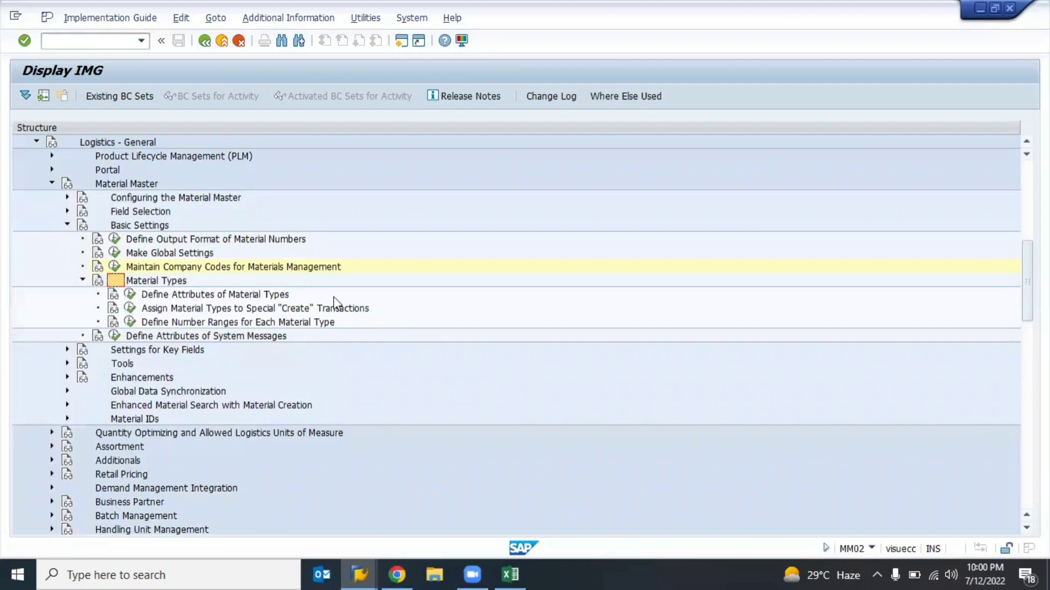
{"action": "scroll", "coordinate": [149, 244], "scroll_direction": "down", "scroll_amount": 1}
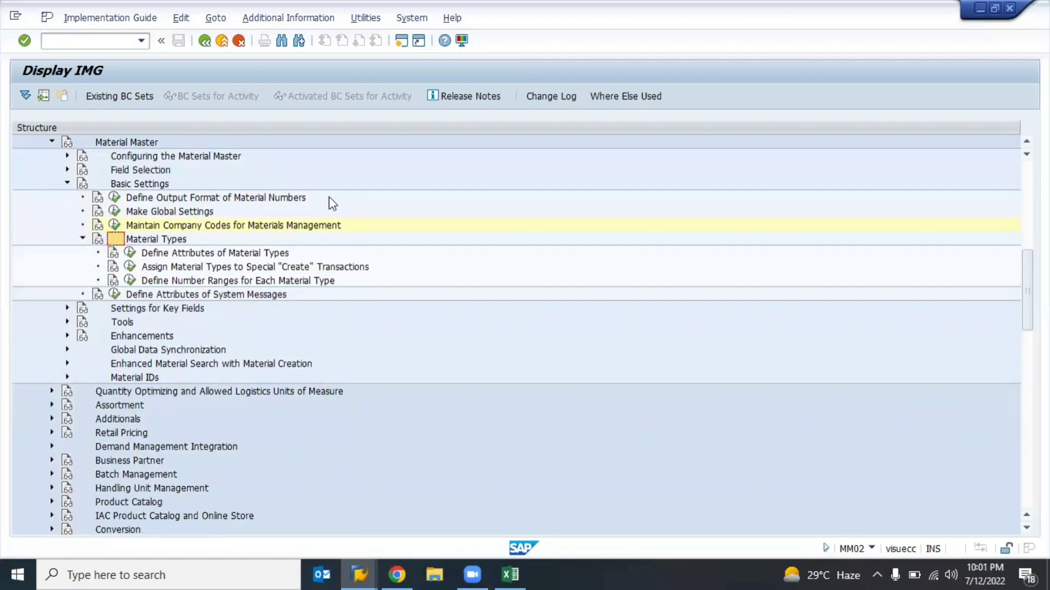
- Reopen Maintain Company Codes for Materials Management and try to run transaction OBY3 in another SAP session
{"action": "left_click", "coordinate": [113, 225]}
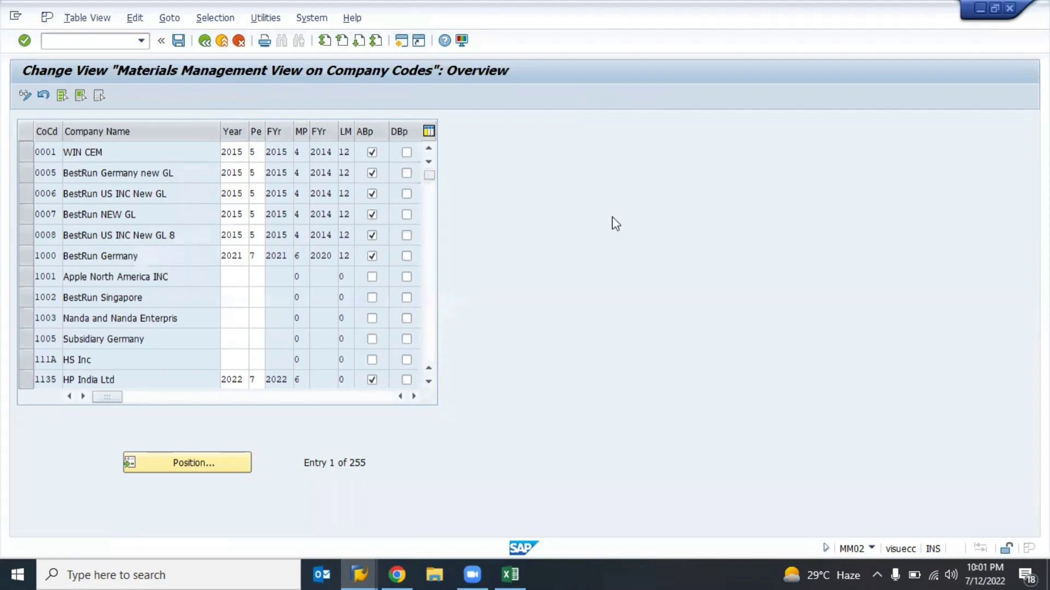
{"action": "key", "text": "F3"}
{"action": "type", "text": "ob"}
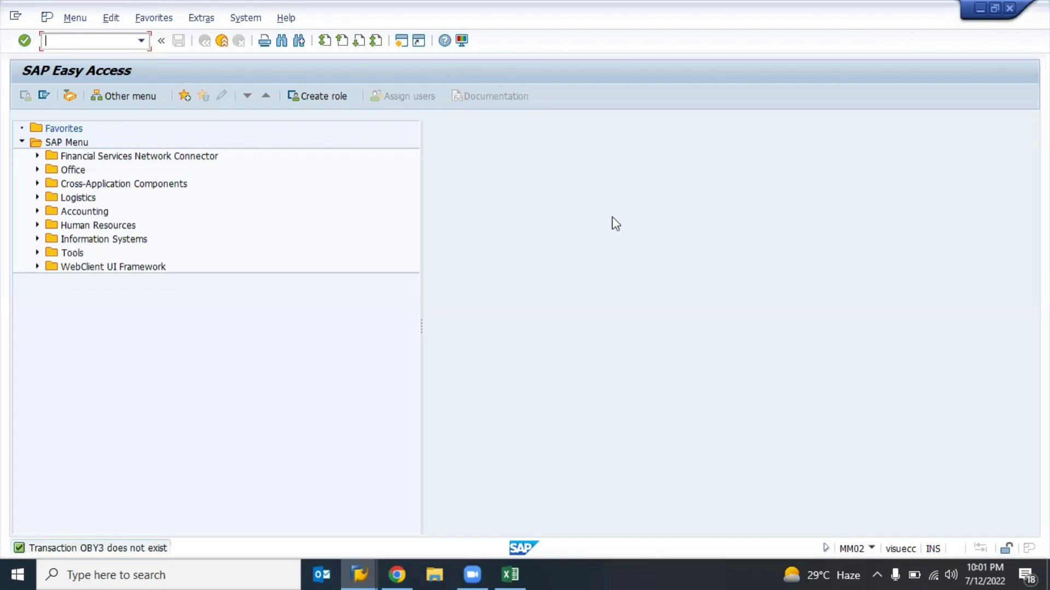
{"action": "key", "text": "alt+Tab"}
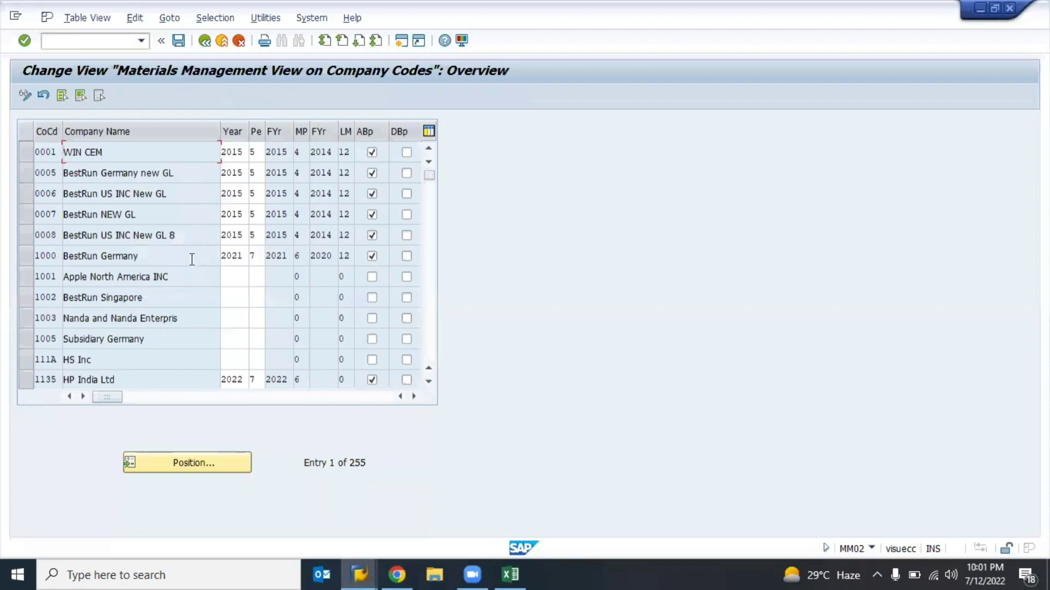
- Position the company code list on company code TKS1 and select its company name
{"action": "left_click", "coordinate": [204, 461]}
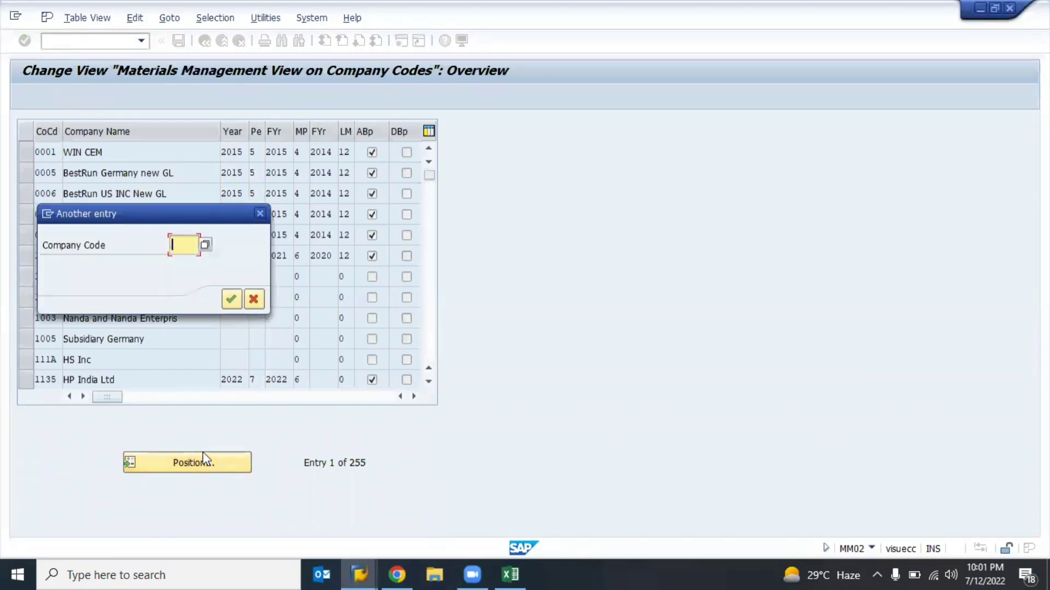
{"action": "type", "text": "tksl"}
{"action": "key", "text": "Return"}
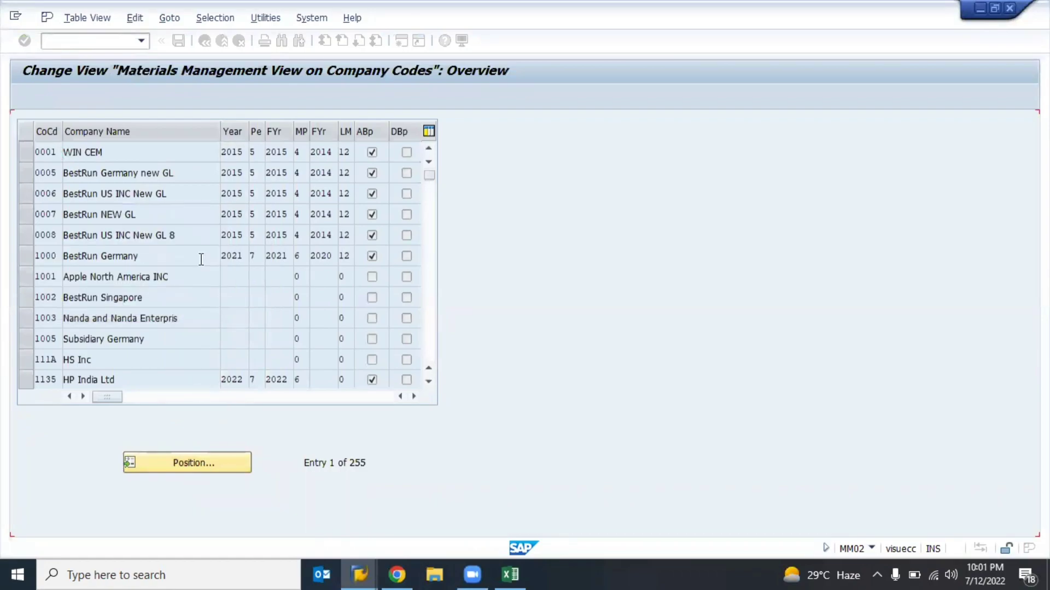
{"action": "left_click", "coordinate": [103, 152]}
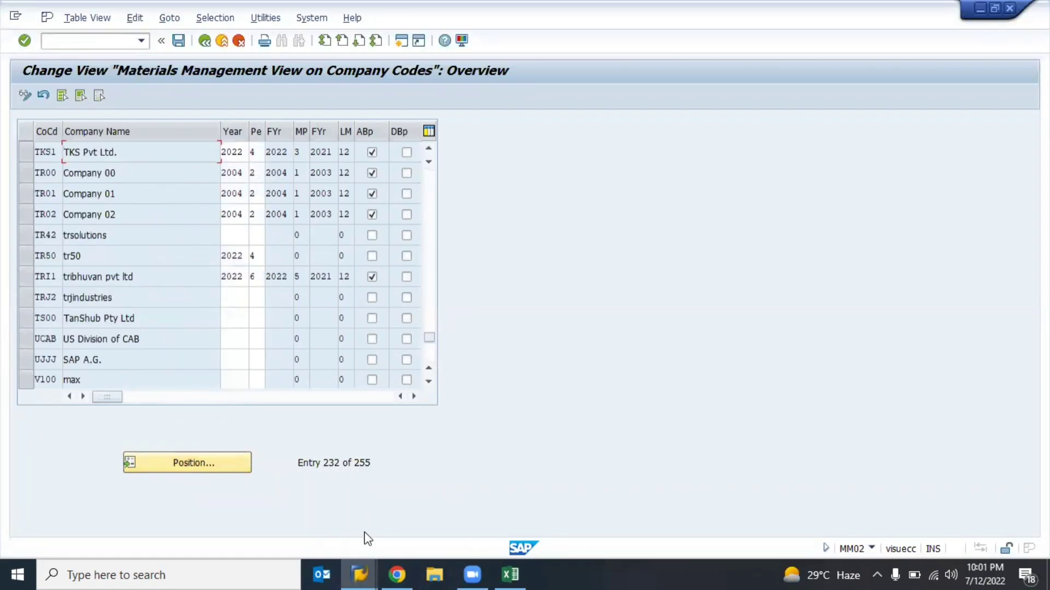
- Switch to Chrome and search Google in a new tab for "posting period assign in fi sap"
{"action": "left_click", "coordinate": [397, 574]}
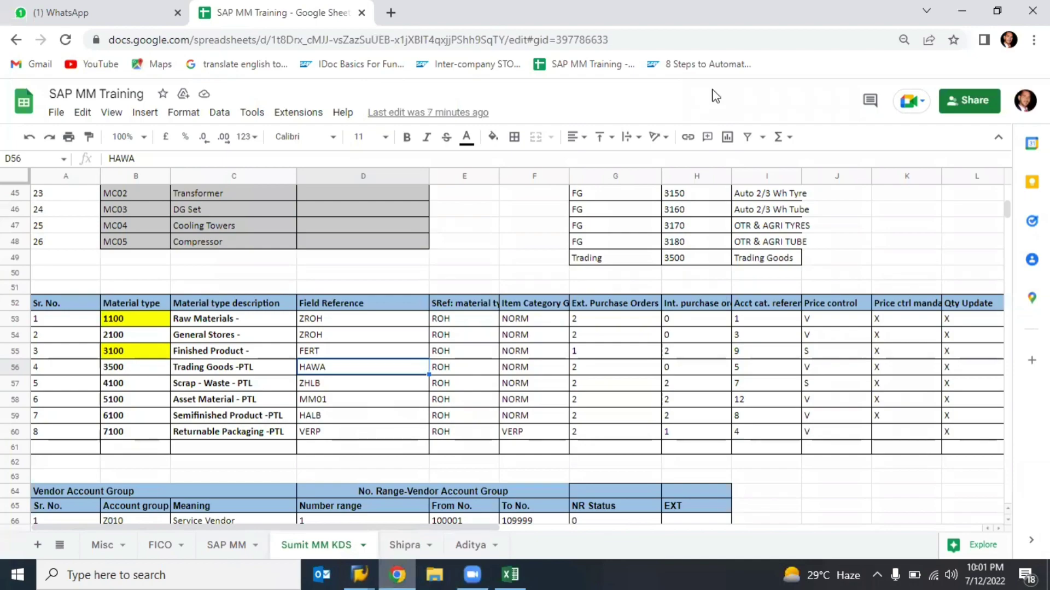
{"action": "key", "text": "ctrl+t"}
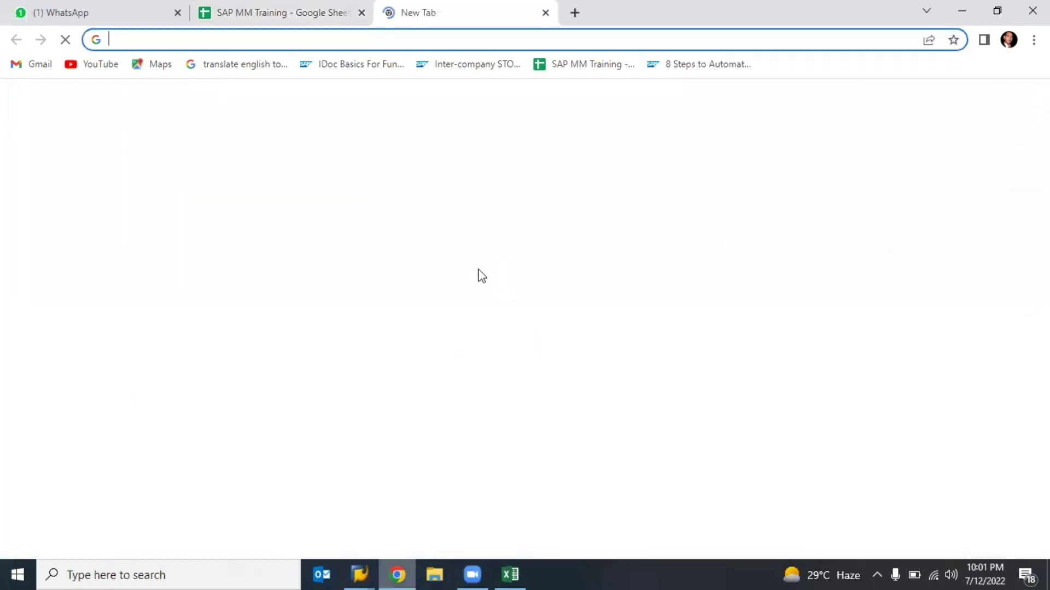
{"action": "type", "text": "posting "}
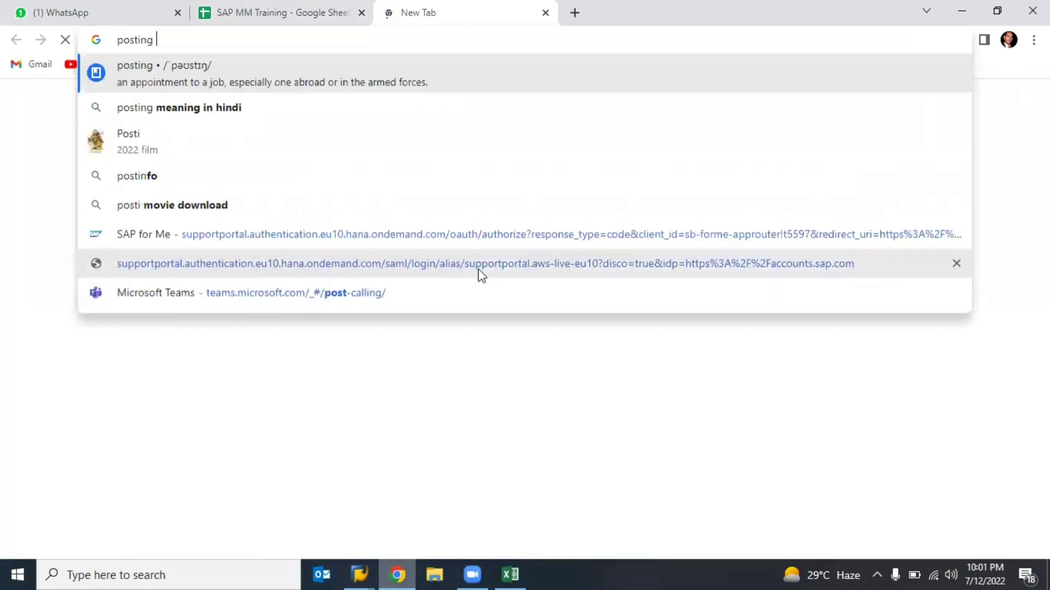
{"action": "type", "text": "period"}
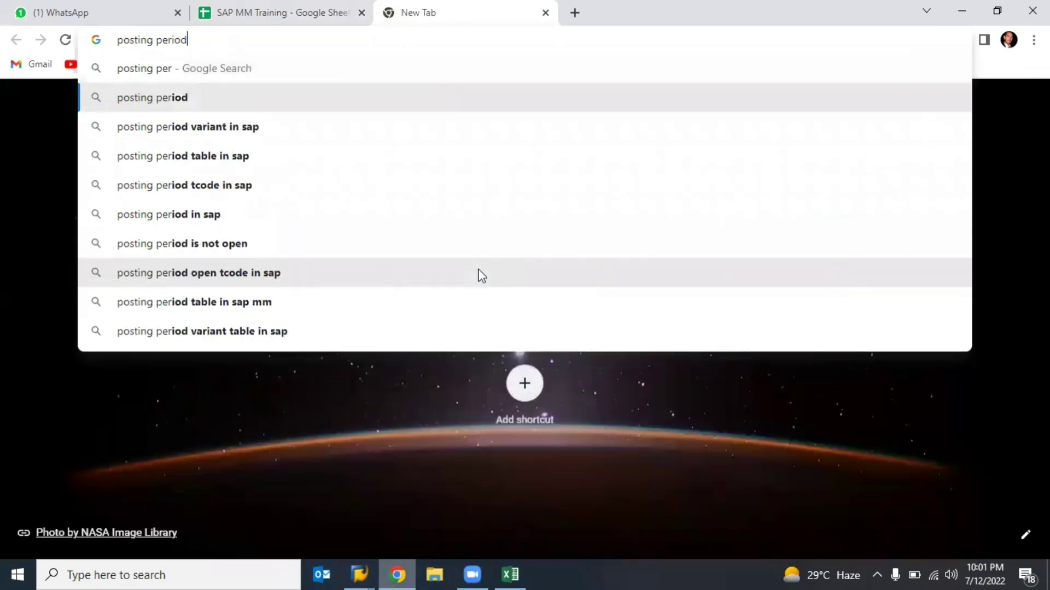
{"action": "type", "text": " as"}
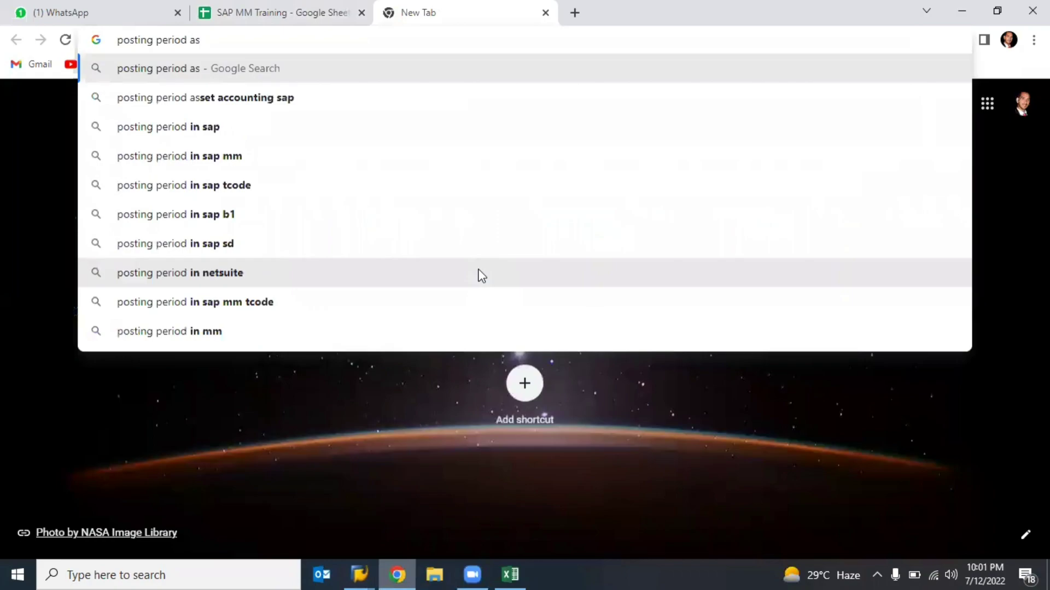
{"action": "type", "text": "si"}
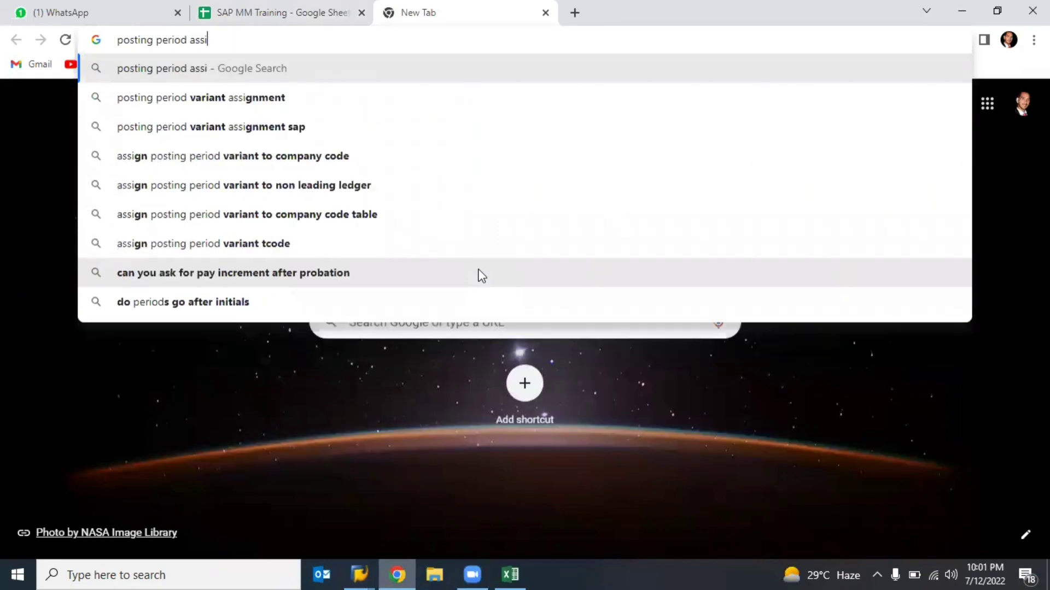
{"action": "type", "text": "gn in fi "}
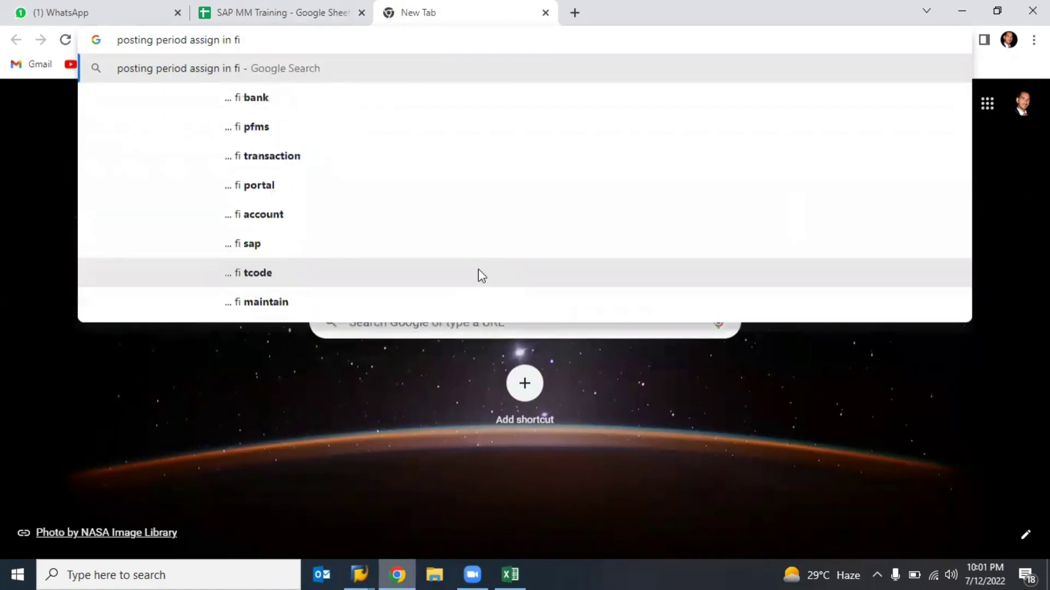
{"action": "type", "text": "sap m"}
{"action": "key", "text": "BackSpace"}
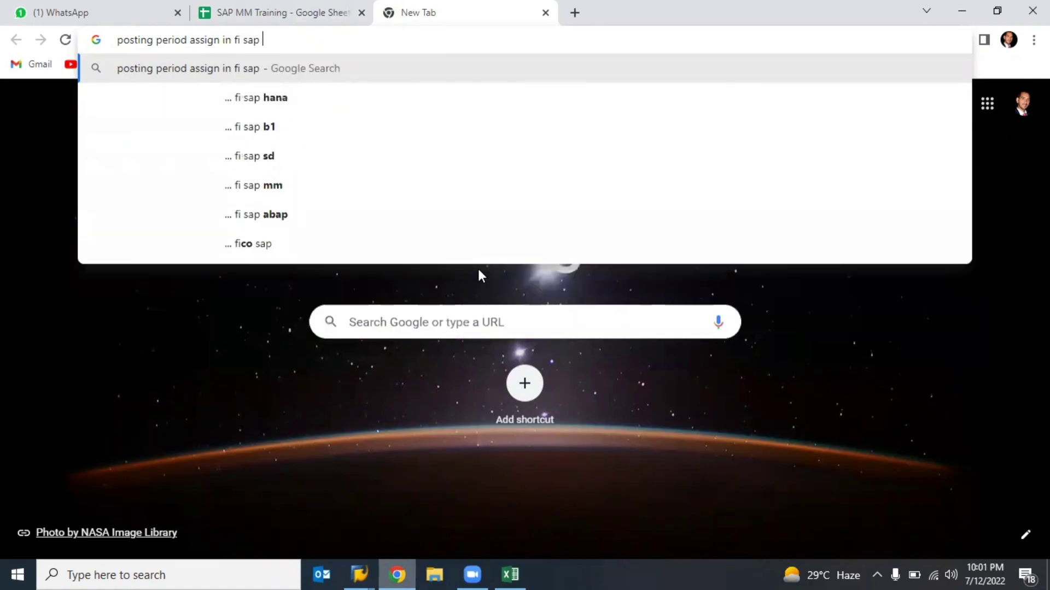
{"action": "key", "text": "Return"}
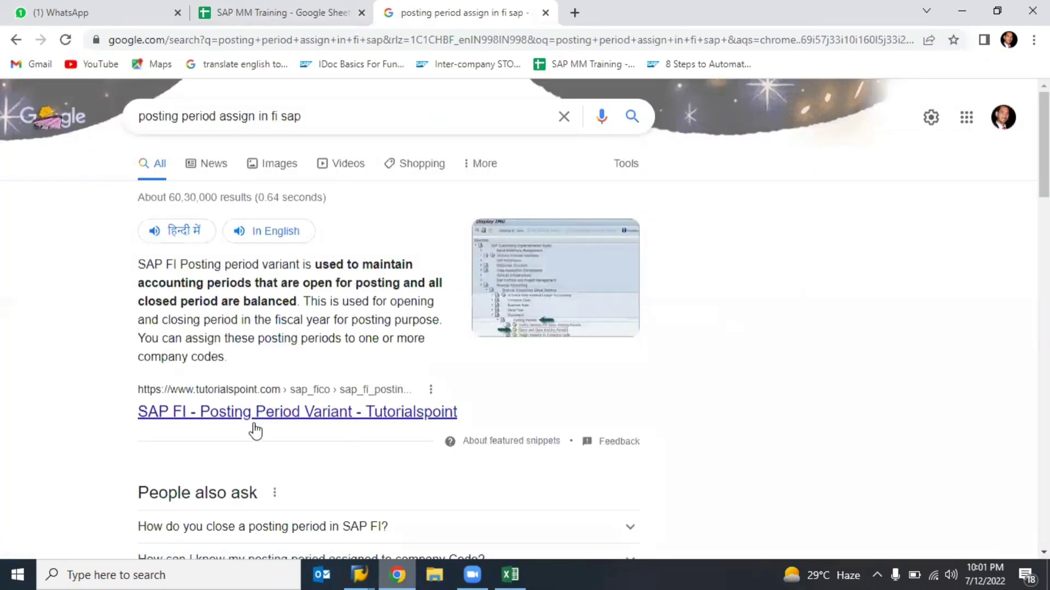
- Look through the search results and enlarge the Tutorialspoint "SAP FI - Posting Period Variant" image showing the path to Posting Periods
{"action": "scroll", "coordinate": [330, 439], "scroll_direction": "down", "scroll_amount": 5}
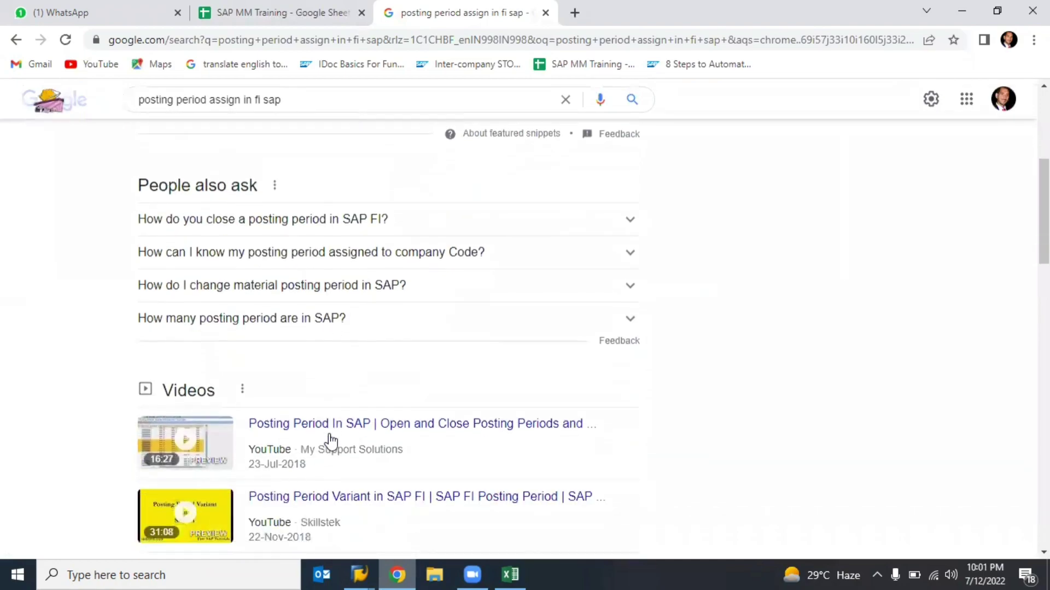
{"action": "scroll", "coordinate": [331, 439], "scroll_direction": "down", "scroll_amount": 10}
{"action": "scroll", "coordinate": [331, 439], "scroll_direction": "up", "scroll_amount": 3}
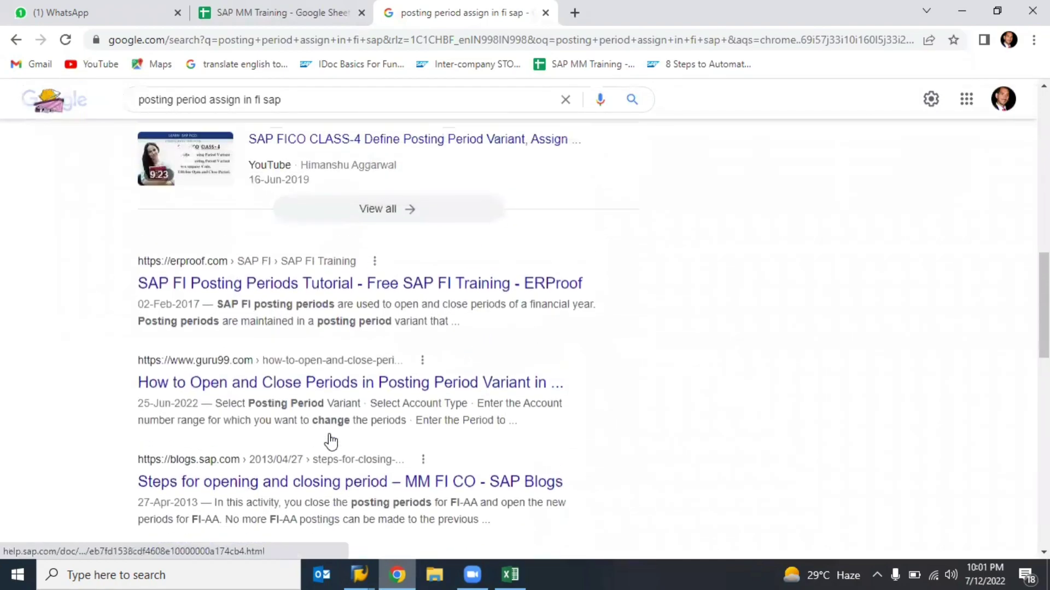
{"action": "scroll", "coordinate": [371, 333], "scroll_direction": "up", "scroll_amount": 10}
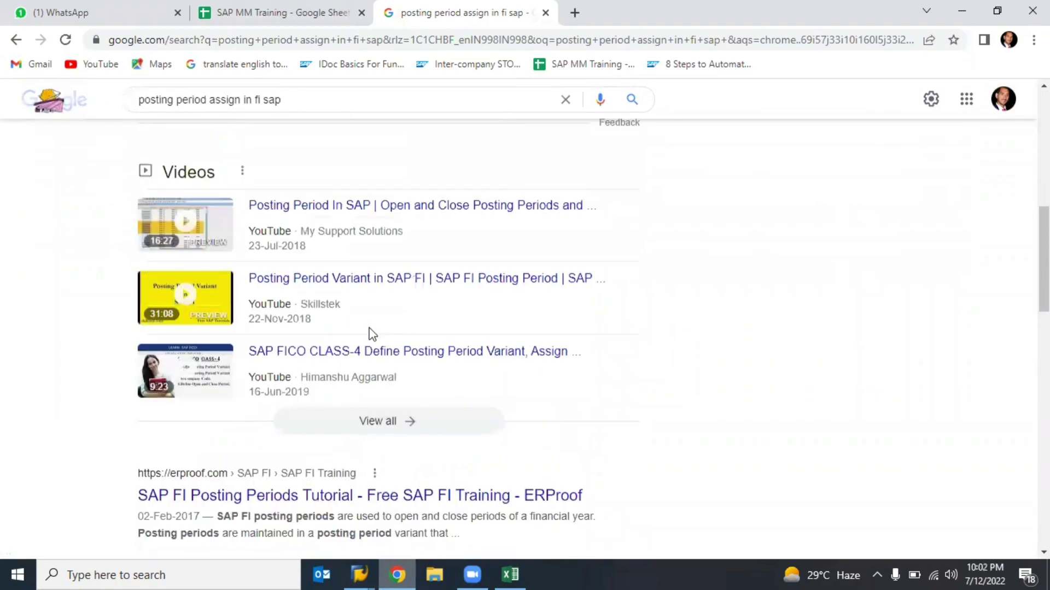
{"action": "scroll", "coordinate": [371, 332], "scroll_direction": "up", "scroll_amount": 3}
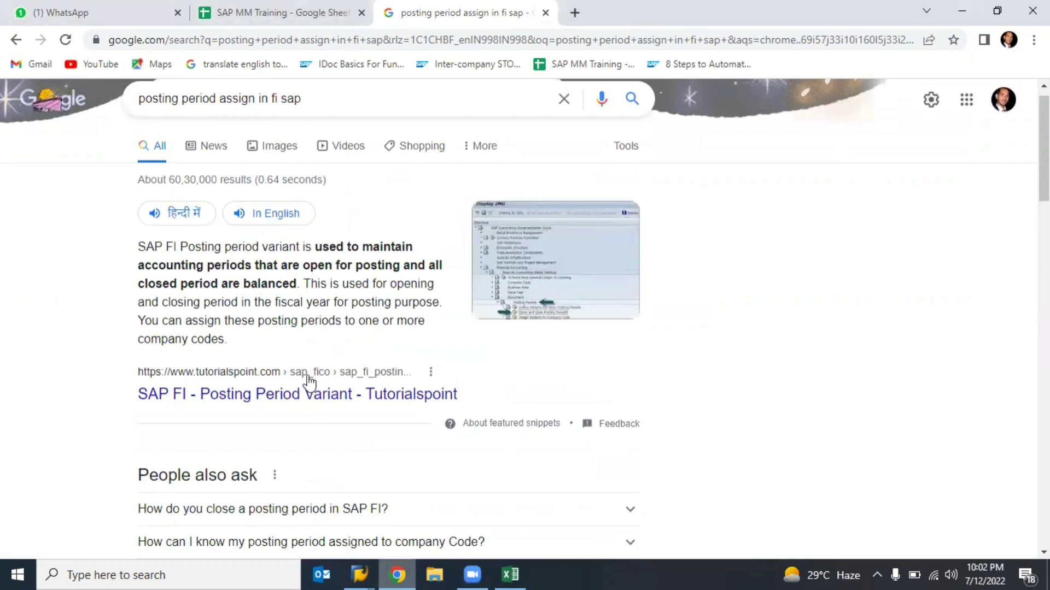
{"action": "left_click", "coordinate": [485, 318]}
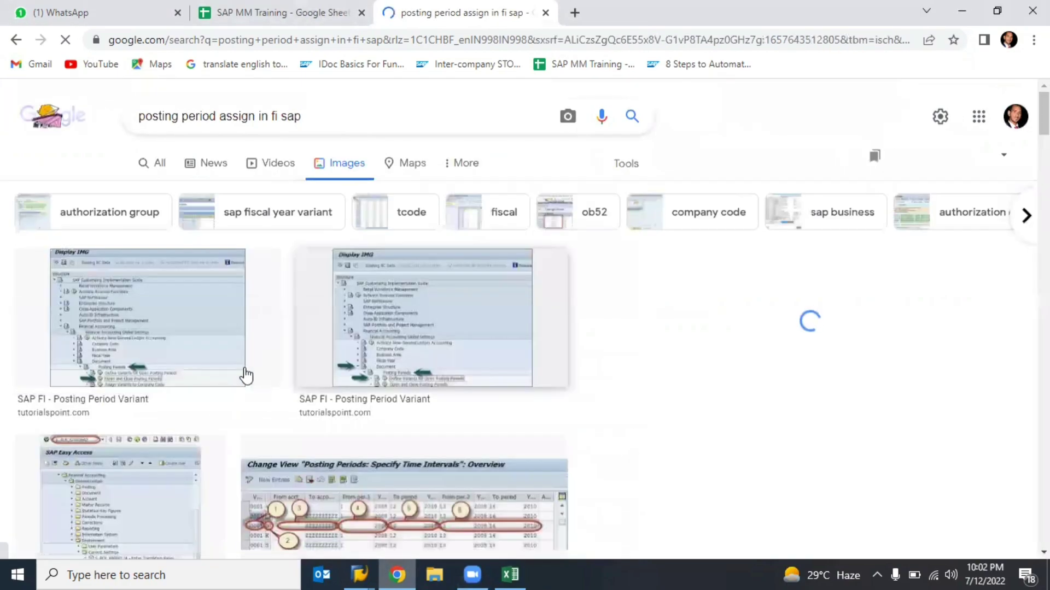
{"action": "left_click", "coordinate": [417, 333]}
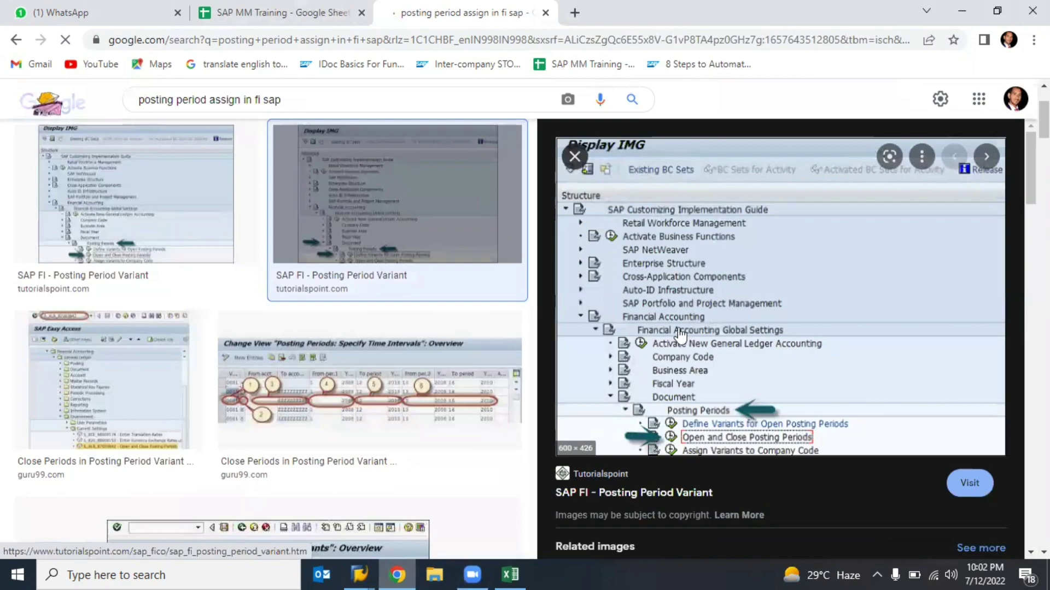
- Switch back to SAP and open the SAP Customizing Implementation Guide through transaction SPRO
{"action": "key", "text": "alt+Tab"}
{"action": "key", "text": "alt+Tab"}
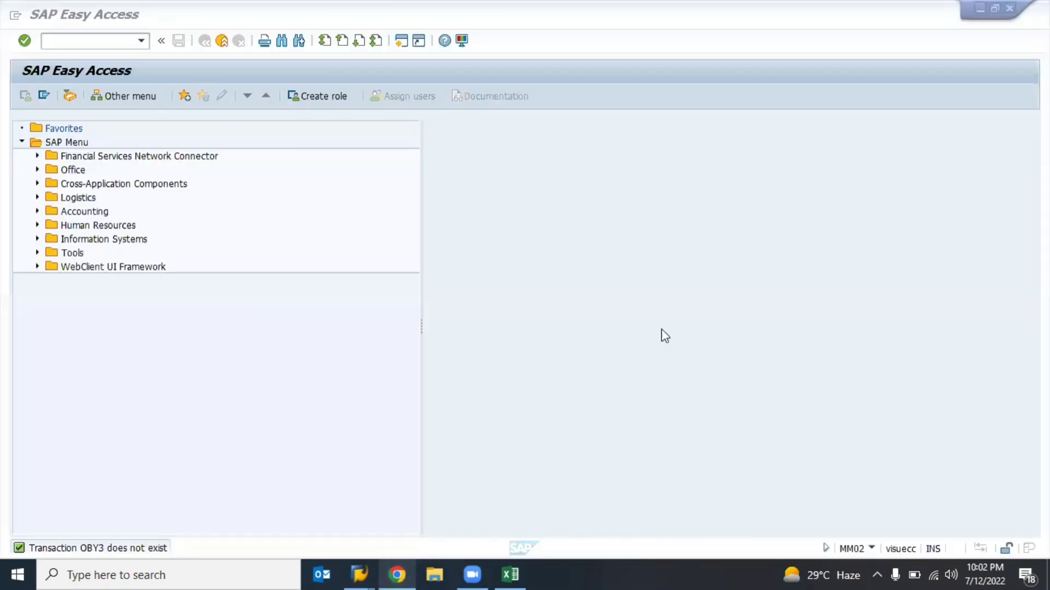
{"action": "type", "text": "spro"}
{"action": "key", "text": "Return"}
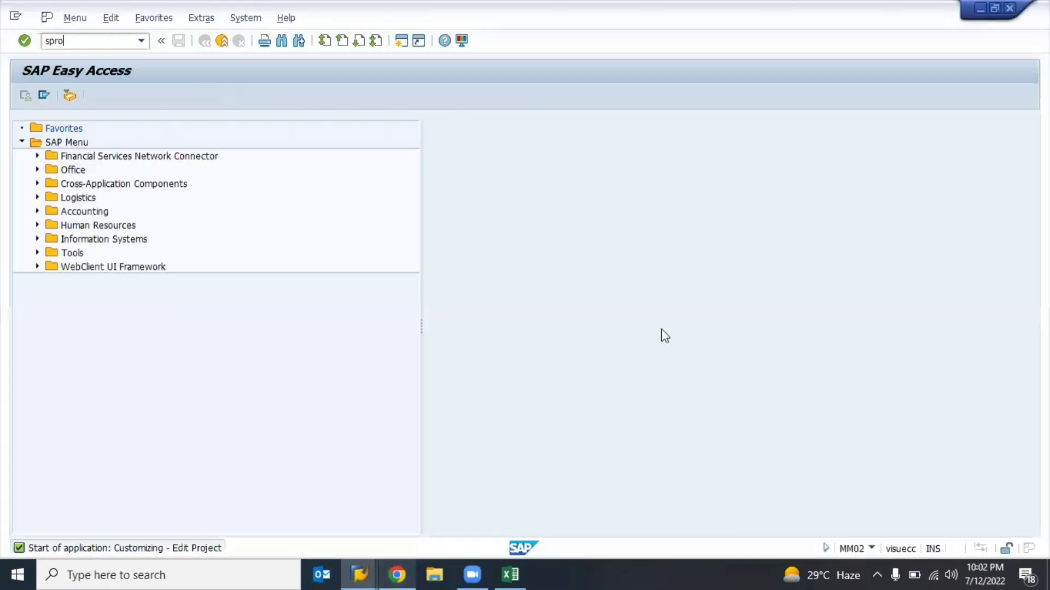
{"action": "key", "text": "F5"}
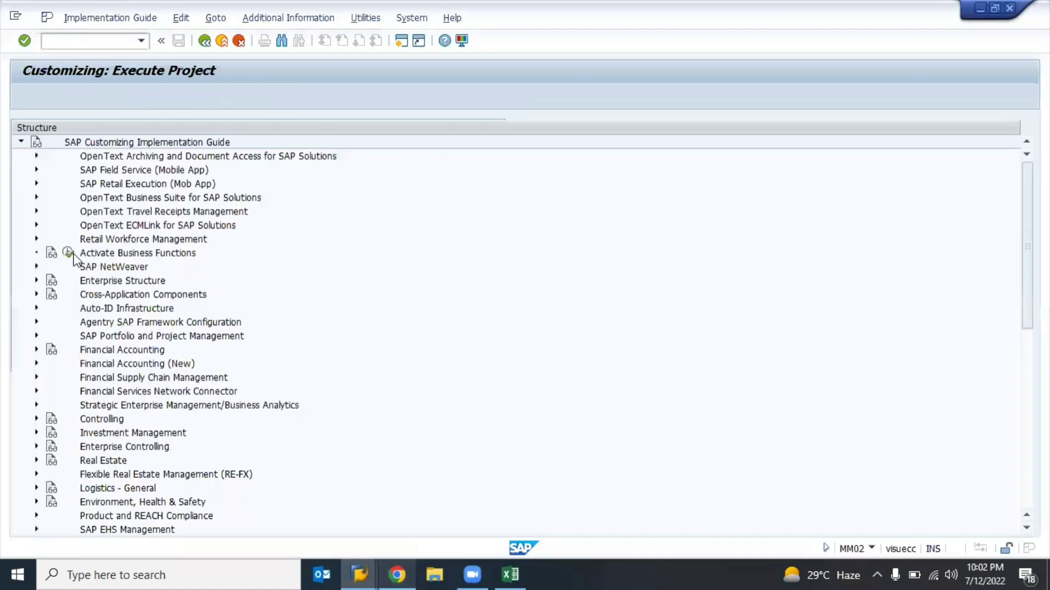
- Expand Financial Accounting and its Financial Accounting Global Settings in the implementation guide, following the path in the browser's reference image
{"action": "double_click", "coordinate": [71, 351]}
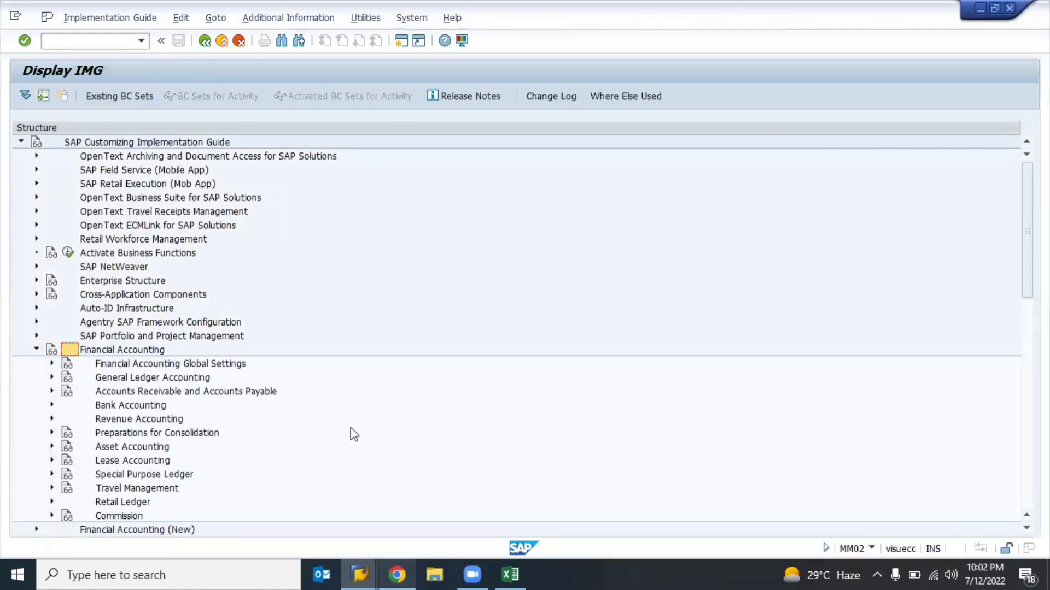
{"action": "key", "text": "alt+Tab"}
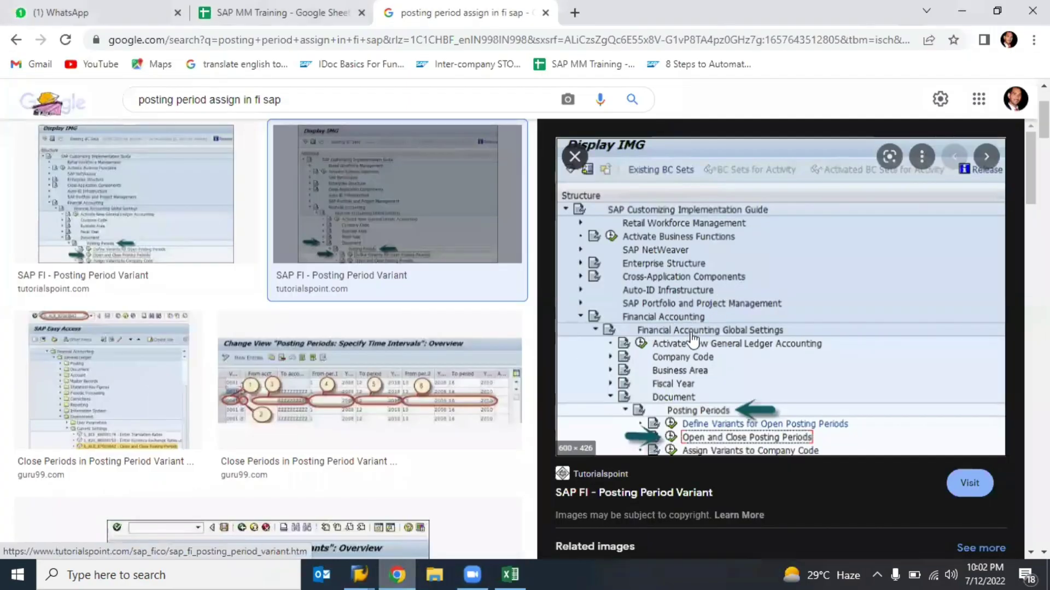
{"action": "key", "text": "alt+Tab"}
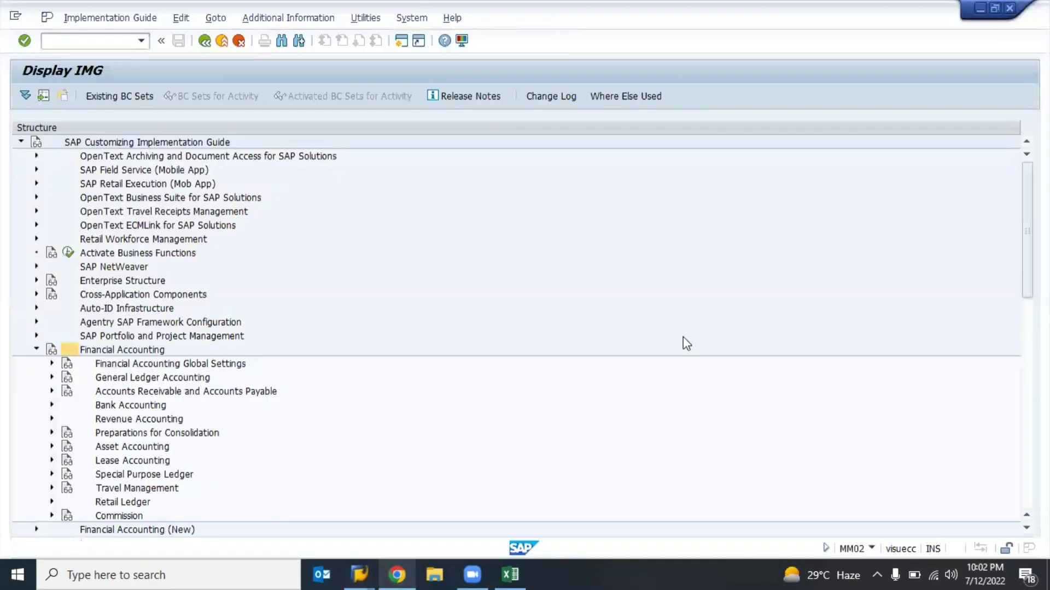
{"action": "key", "text": "Down"}
{"action": "key", "text": "Return"}
{"action": "key", "text": "Down"}
{"action": "key", "text": "Down"}
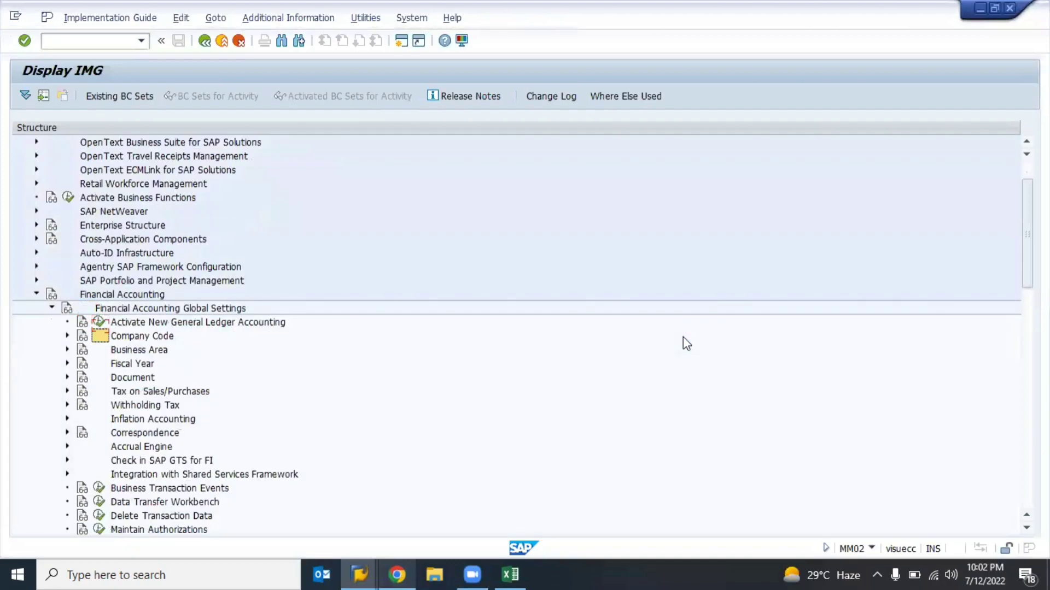
- Check the reference image again and expand Document and its Posting Periods node under Financial Accounting Global Settings
{"action": "key", "text": "alt+Tab"}
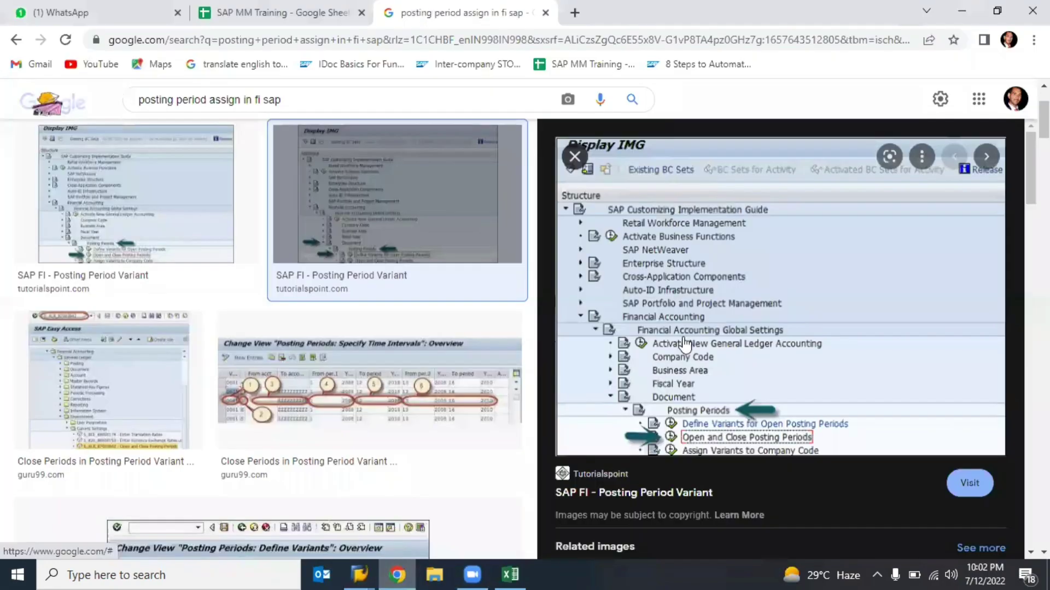
{"action": "key", "text": "alt+Tab"}
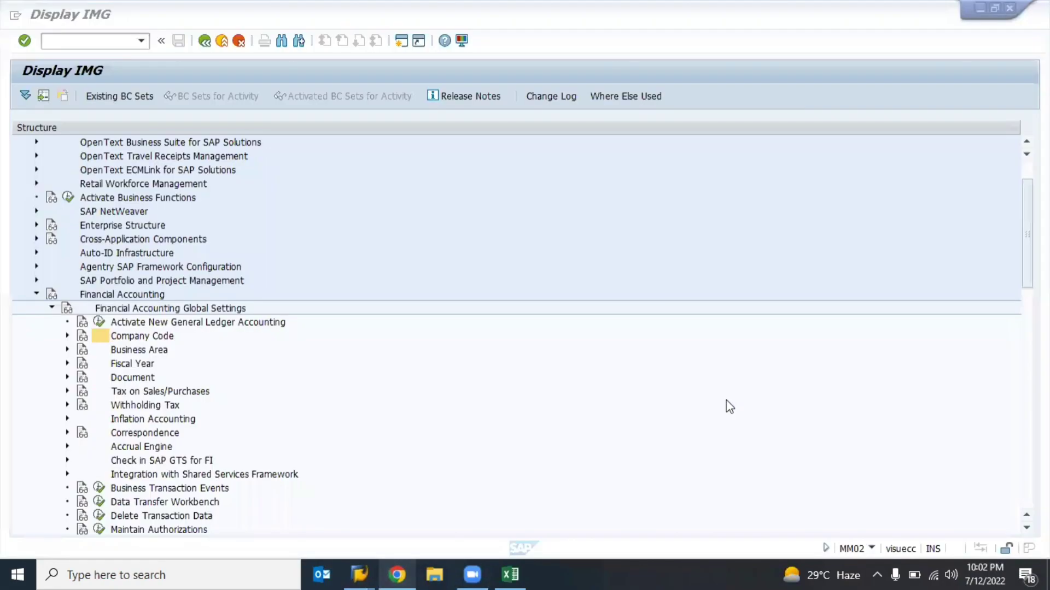
{"action": "key", "text": "Down"}
{"action": "key", "text": "Down"}
{"action": "key", "text": "Down"}
{"action": "key", "text": "Return"}
{"action": "key", "text": "Down"}
{"action": "key", "text": "Down"}
{"action": "key", "text": "Up"}
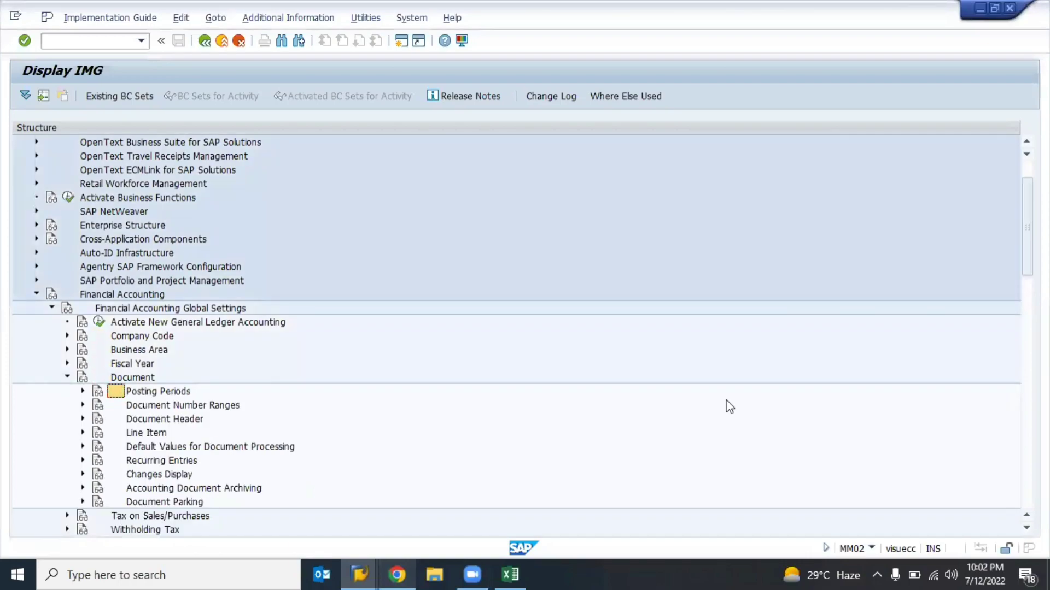
{"action": "key", "text": "Return"}
{"action": "key", "text": "Down"}
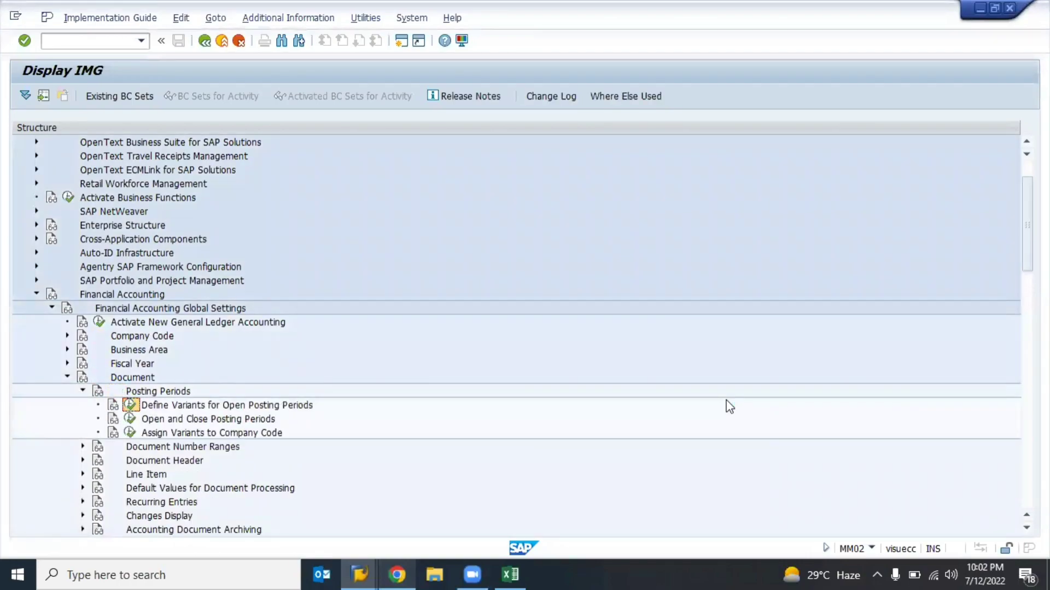
- View the Open and Close Posting Periods activity and return to the implementation guide
{"action": "key", "text": "alt+Tab"}
{"action": "key", "text": "alt+Tab"}
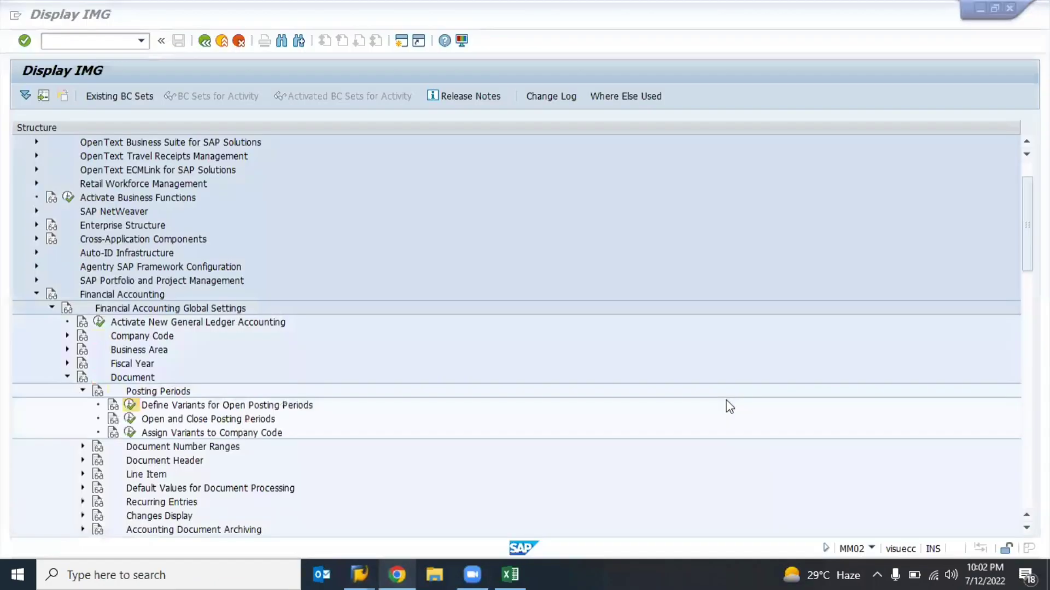
{"action": "key", "text": "Down"}
{"action": "key", "text": "Return"}
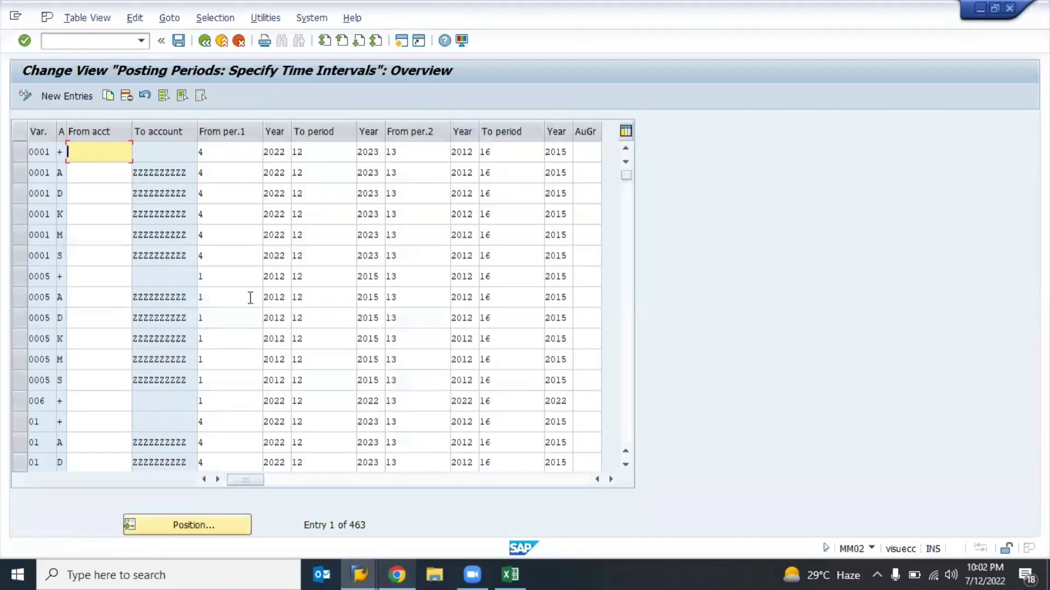
{"action": "key", "text": "F3"}
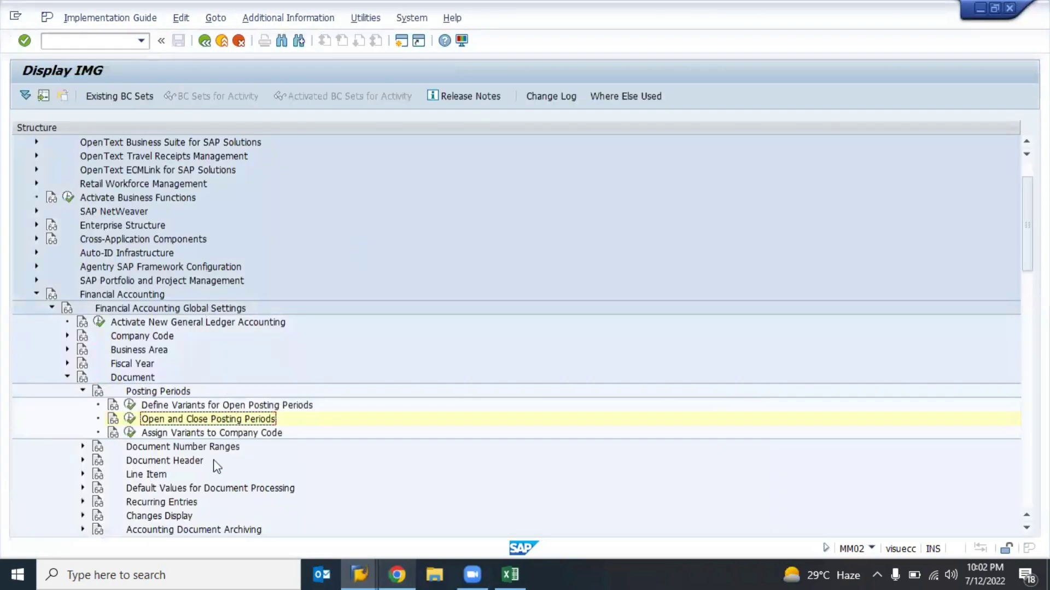
- Collapse the Posting Periods and Document nodes, and open Maintain Fiscal Year Variant under Fiscal Year
{"action": "key", "text": "Left"}
{"action": "key", "text": "Left"}
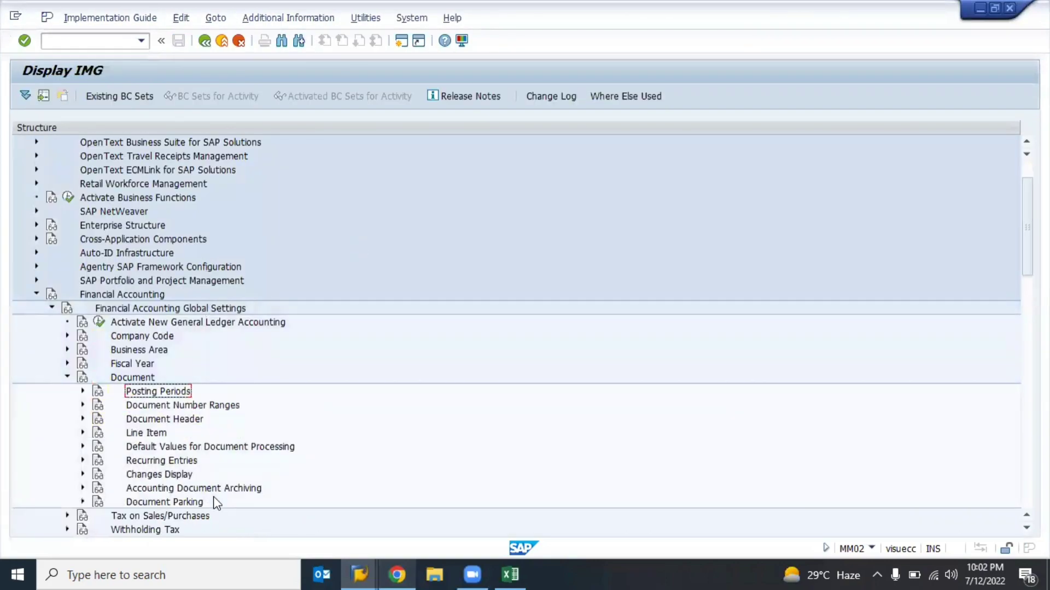
{"action": "key", "text": "Left"}
{"action": "key", "text": "Left"}
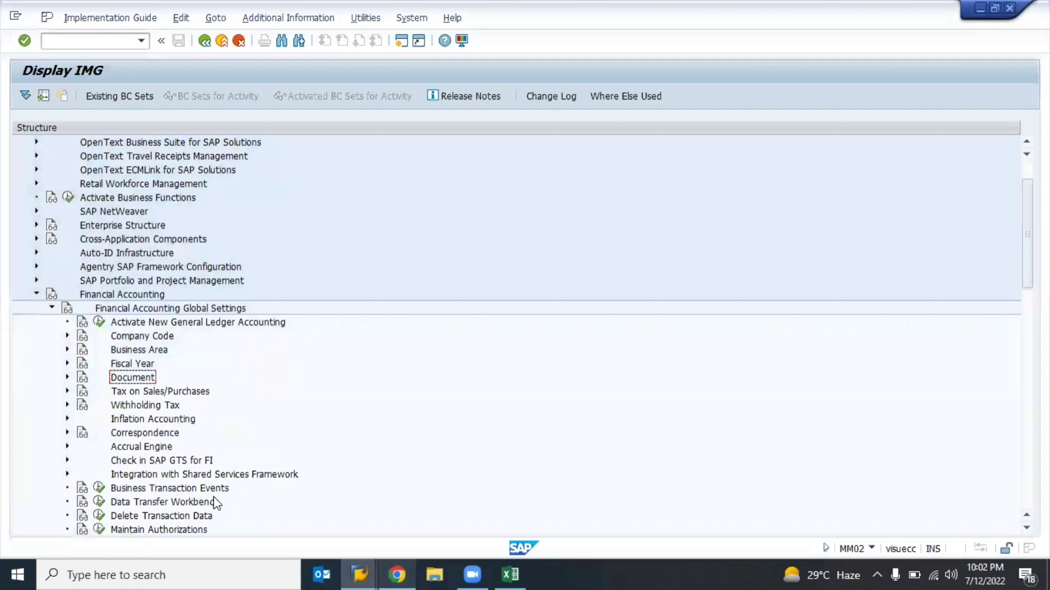
{"action": "key", "text": "Up"}
{"action": "key", "text": "Right"}
{"action": "key", "text": "Down"}
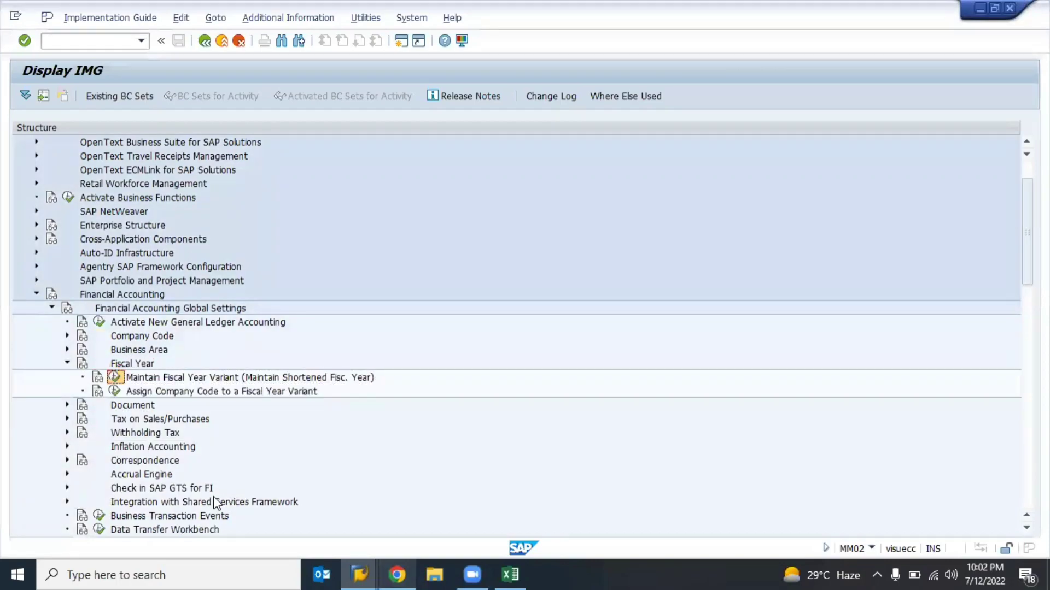
{"action": "key", "text": "Return"}
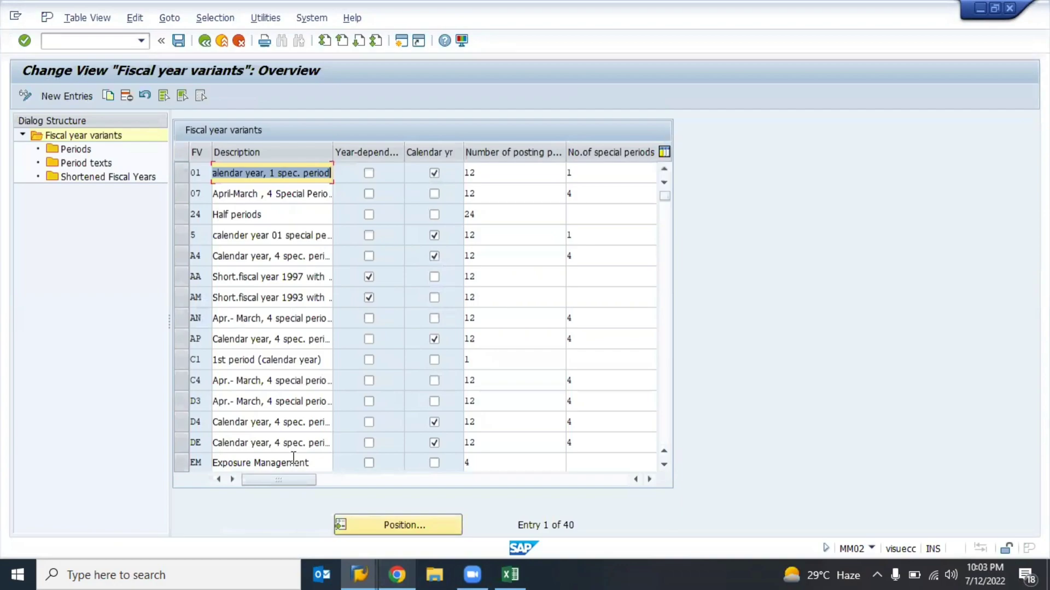
- Position the fiscal year variants list at V3, display that variant's periods, and return to the overview
{"action": "left_click", "coordinate": [401, 525]}
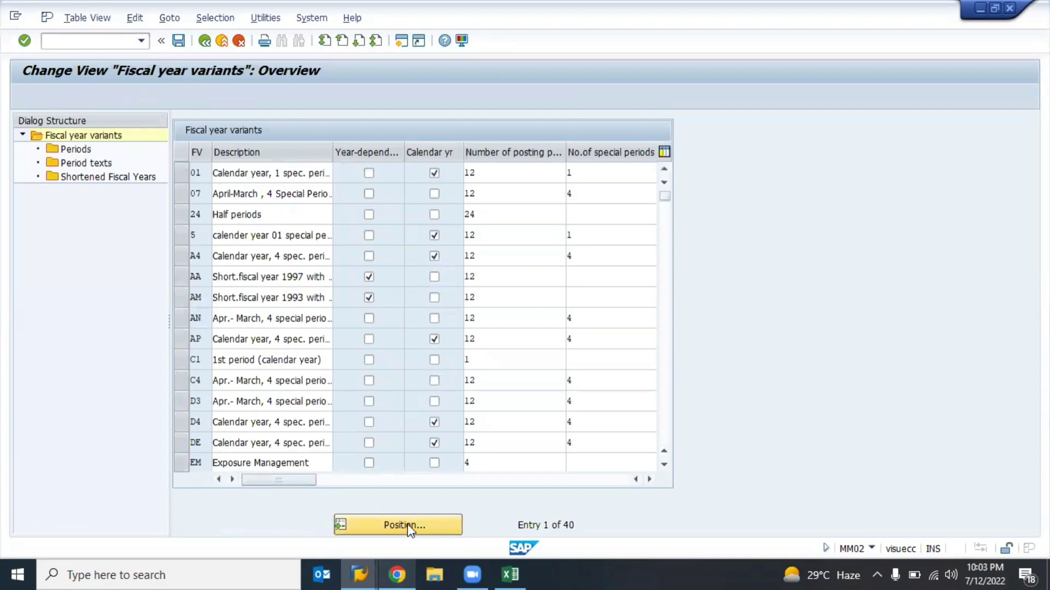
{"action": "type", "text": "v3"}
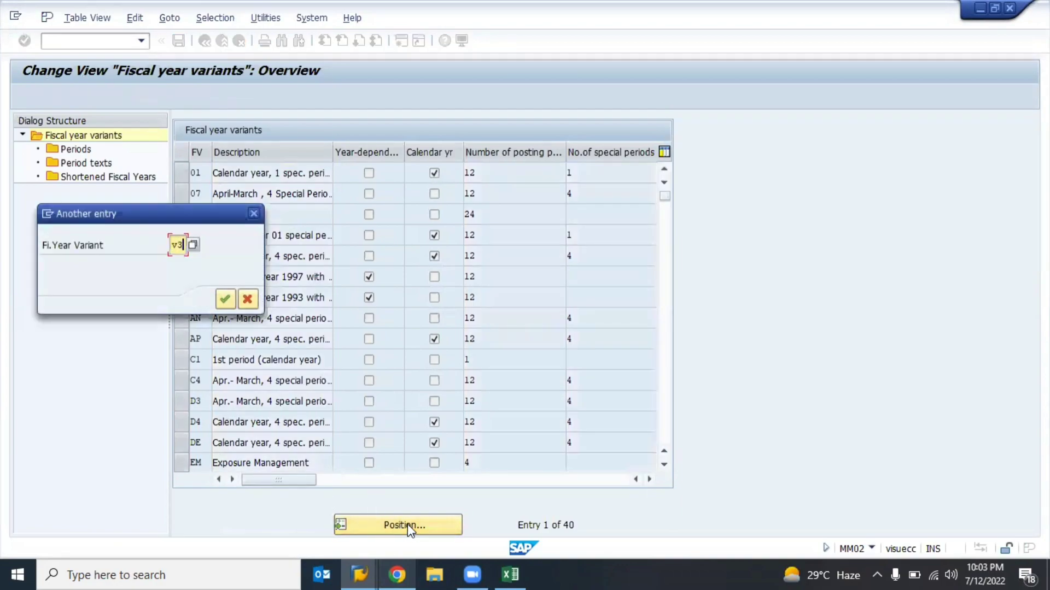
{"action": "key", "text": "Return"}
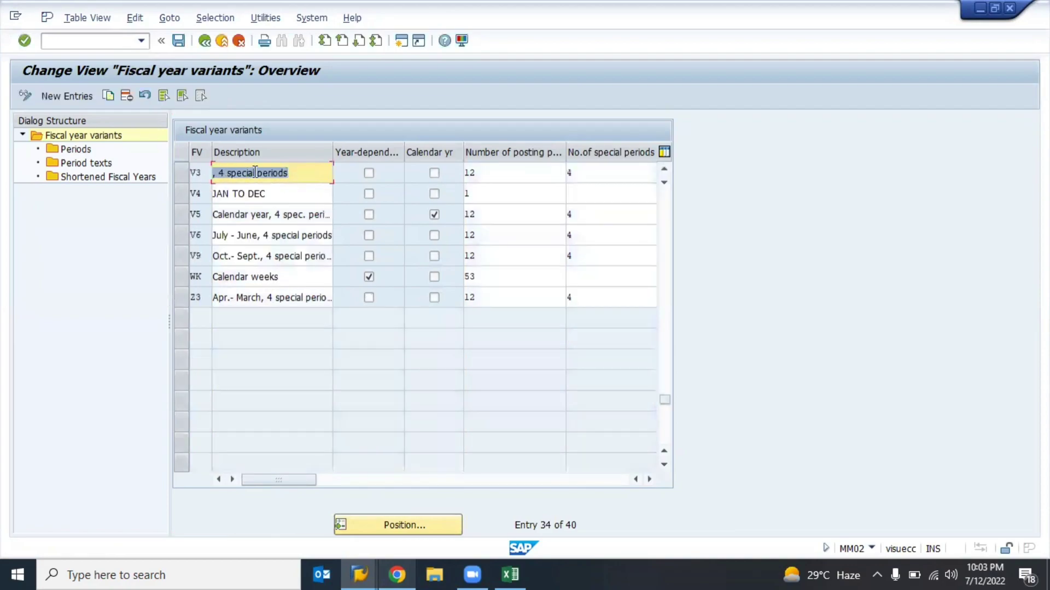
{"action": "double_click", "coordinate": [309, 173]}
{"action": "left_click", "coordinate": [185, 173]}
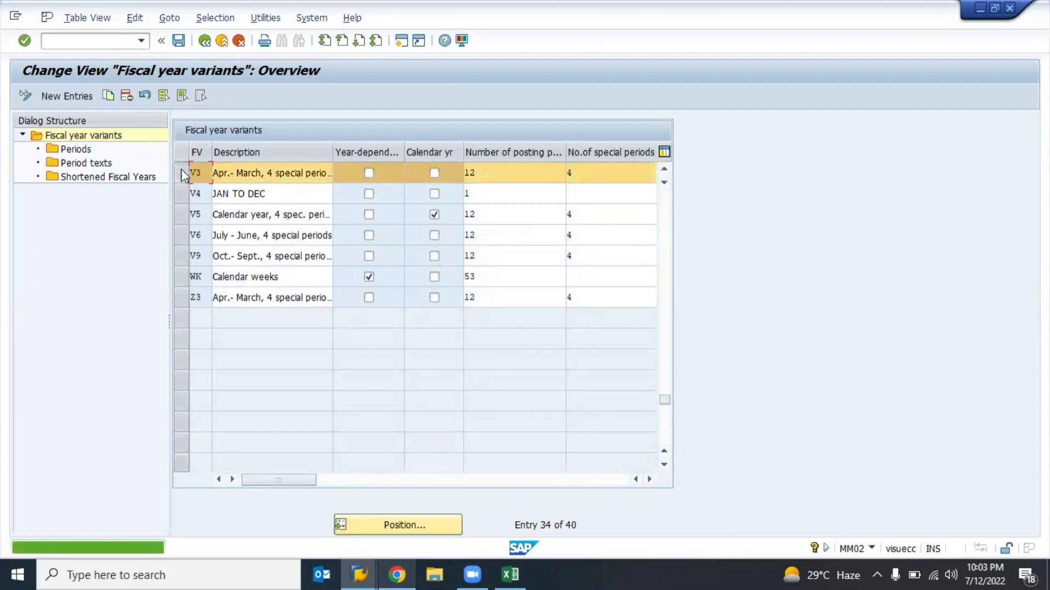
{"action": "double_click", "coordinate": [71, 150]}
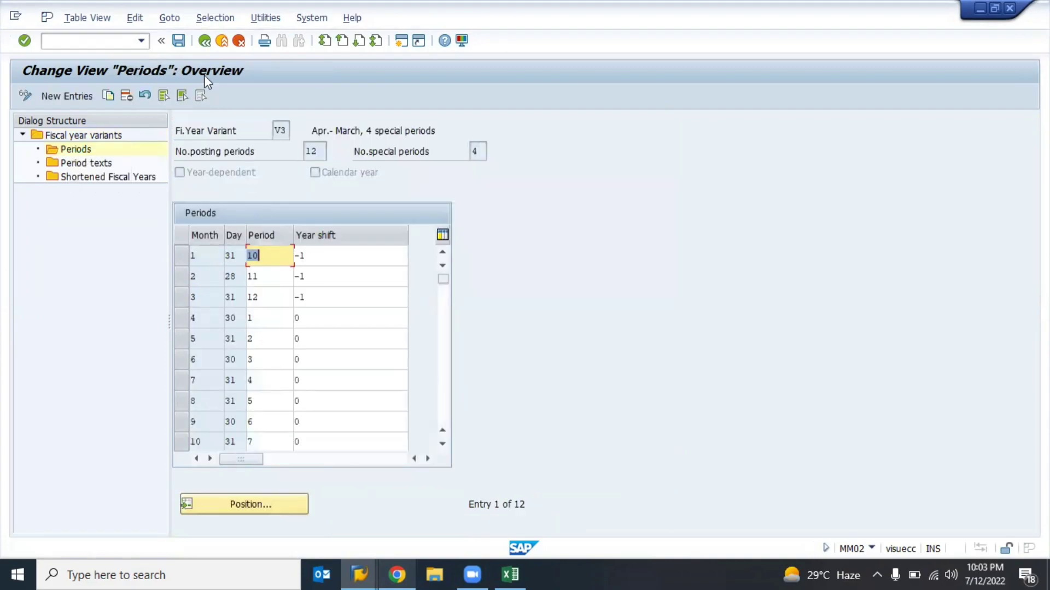
{"action": "left_click", "coordinate": [204, 41]}
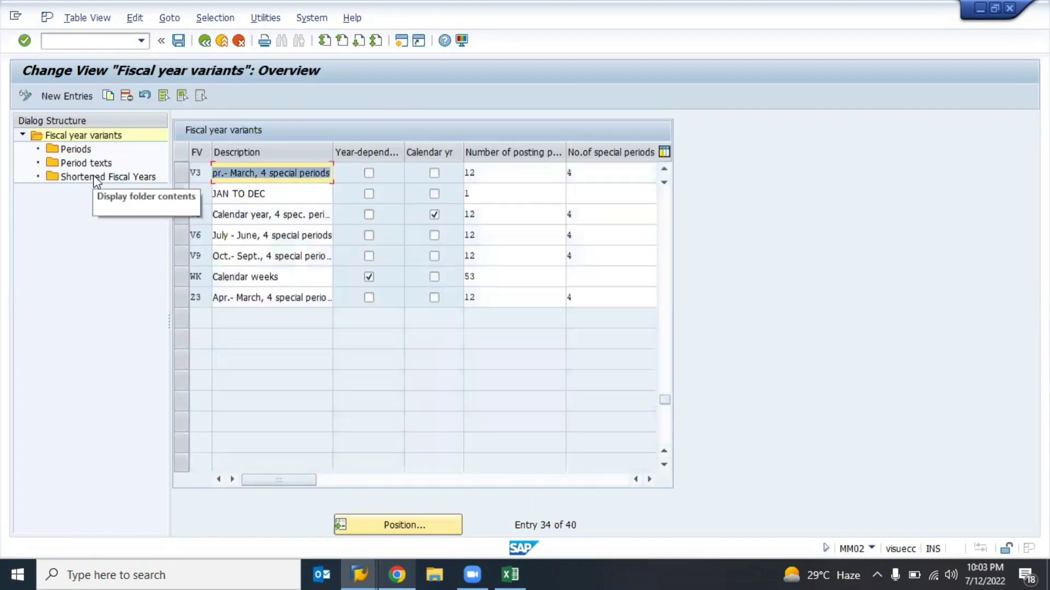
- Try to open the shortened fiscal years and periods from the fiscal year variants overview
{"action": "left_click", "coordinate": [97, 180]}
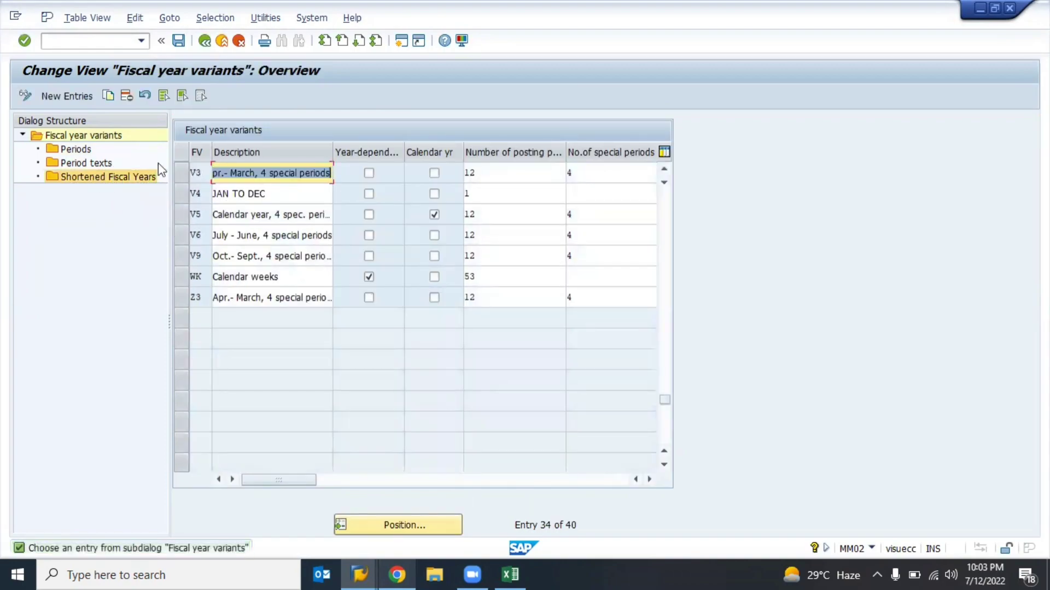
{"action": "left_click", "coordinate": [69, 149]}
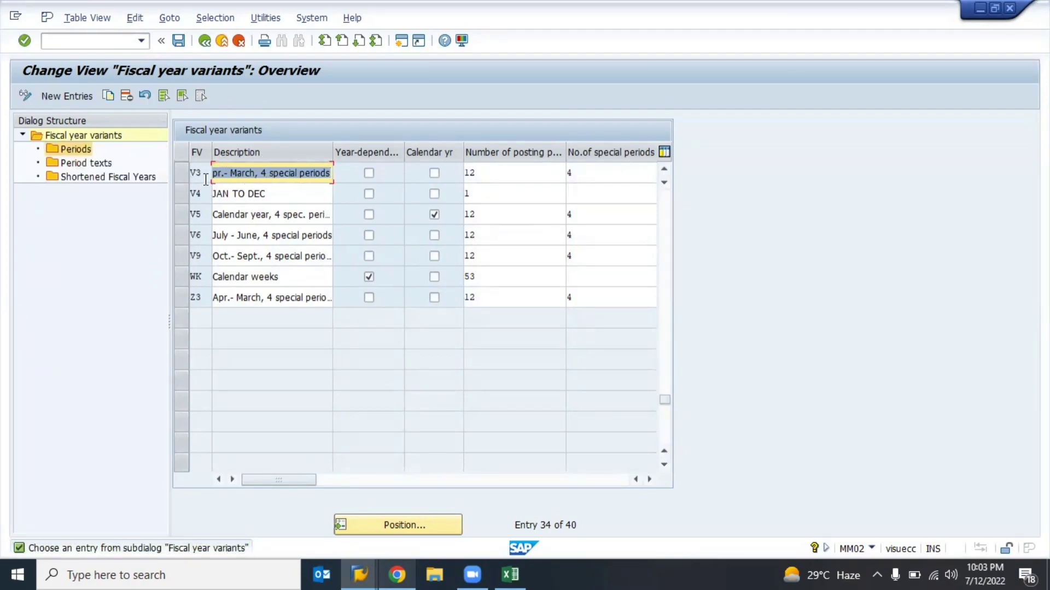
{"action": "left_click", "coordinate": [183, 172]}
{"action": "left_click", "coordinate": [185, 174]}
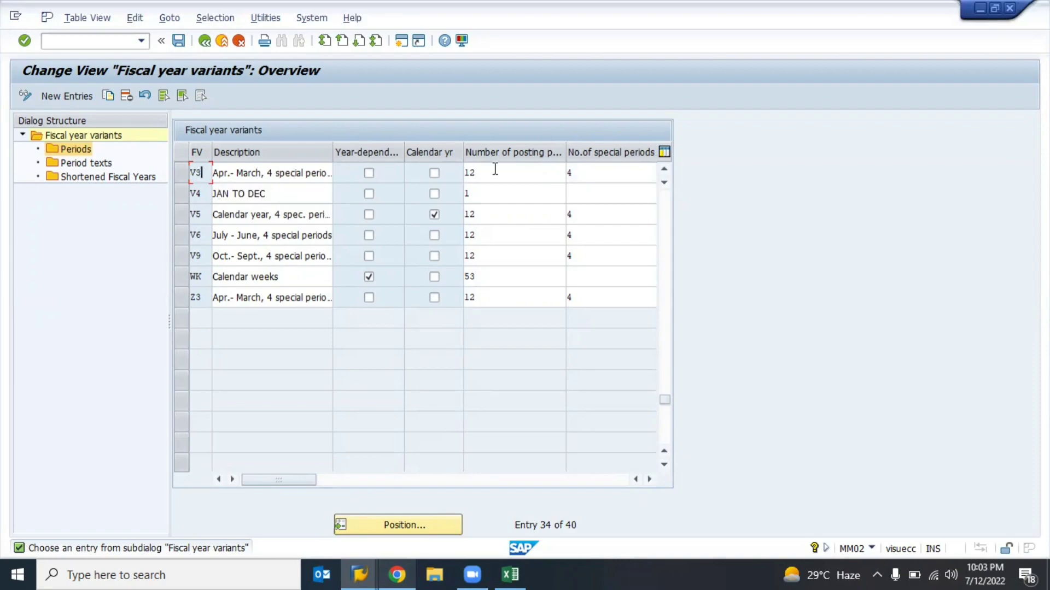
- Examine the number of posting periods and special periods for variant V3, including the remaining columns of the table
{"action": "left_click", "coordinate": [515, 174]}
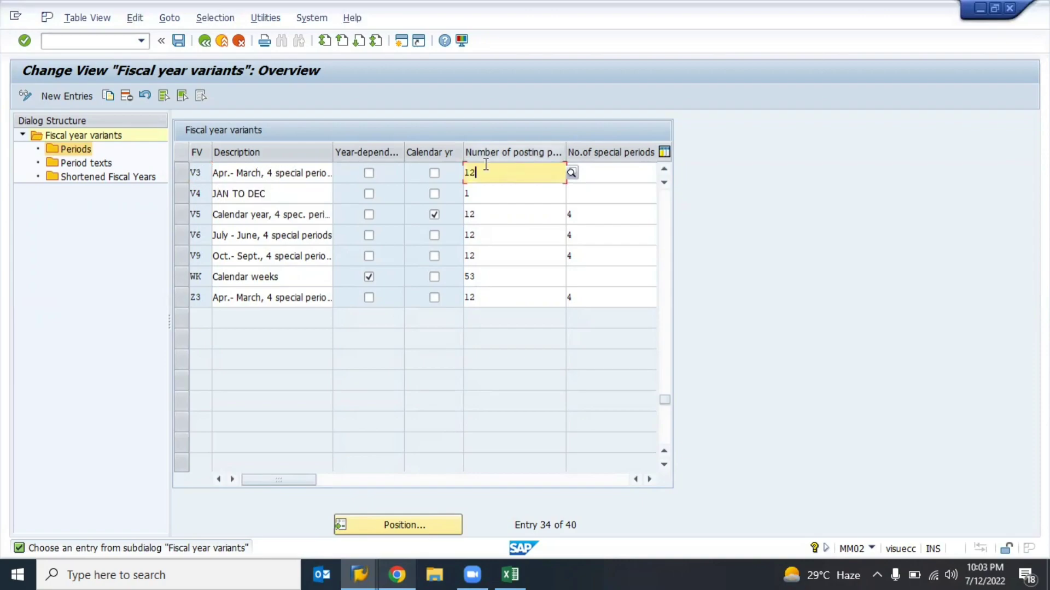
{"action": "left_click", "coordinate": [604, 174]}
{"action": "type", "text": "4"}
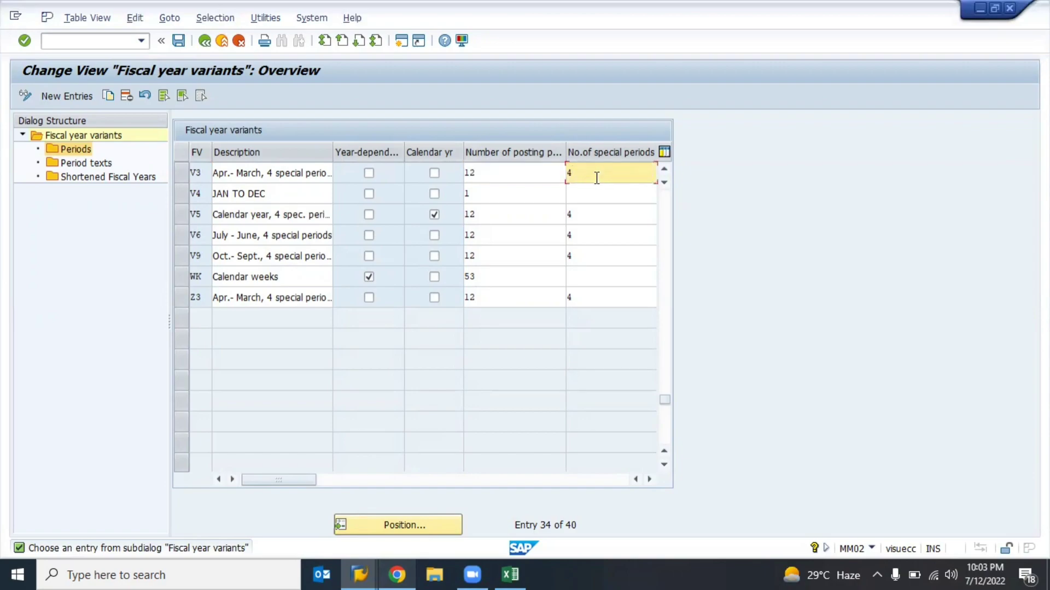
{"action": "left_click", "coordinate": [648, 481]}
{"action": "left_click", "coordinate": [647, 480]}
{"action": "left_click", "coordinate": [648, 479]}
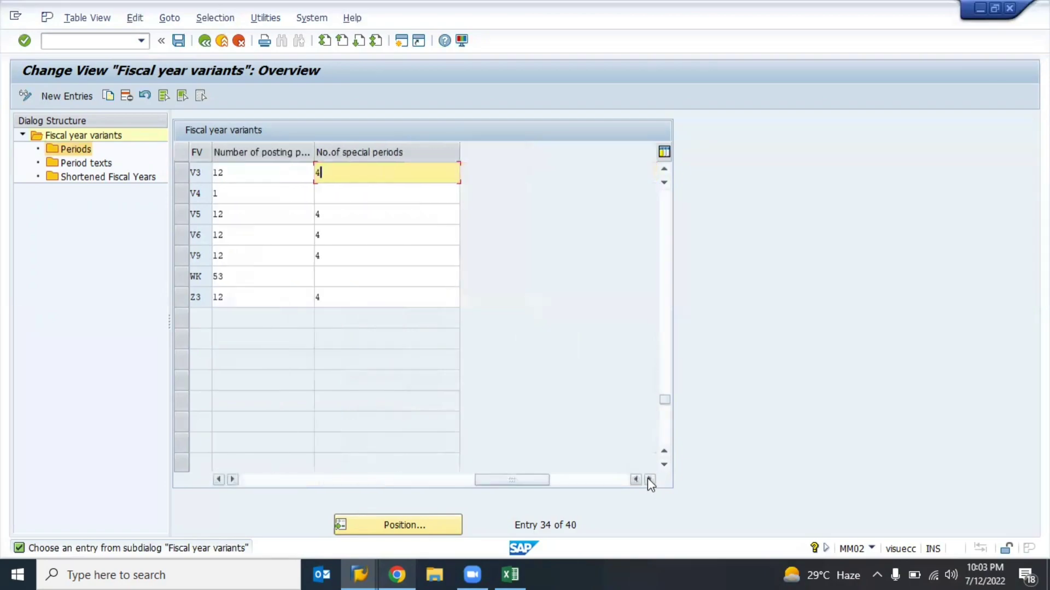
{"action": "left_click", "coordinate": [647, 479]}
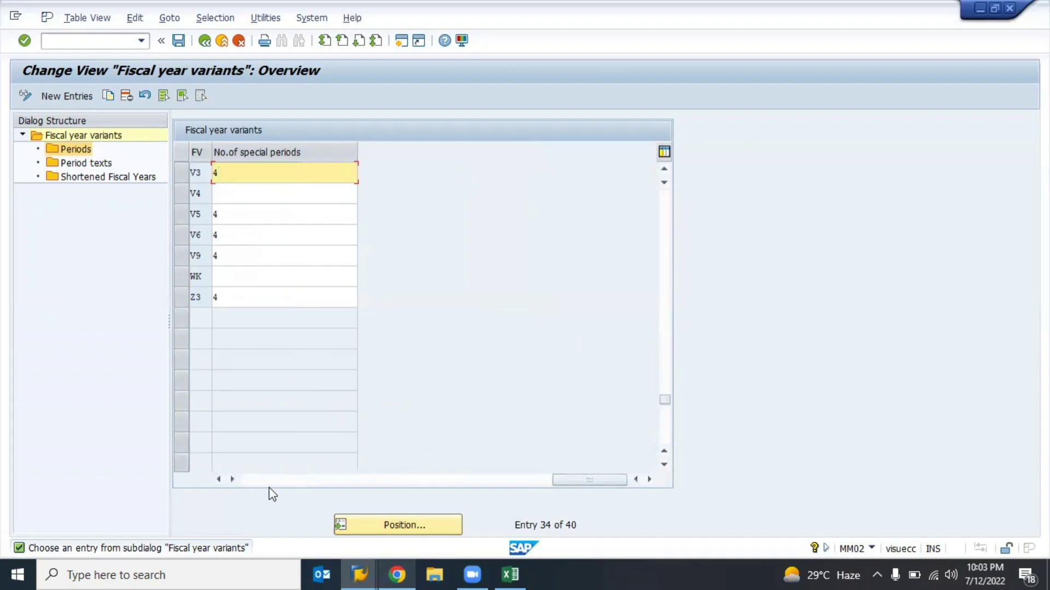
{"action": "left_click", "coordinate": [257, 480]}
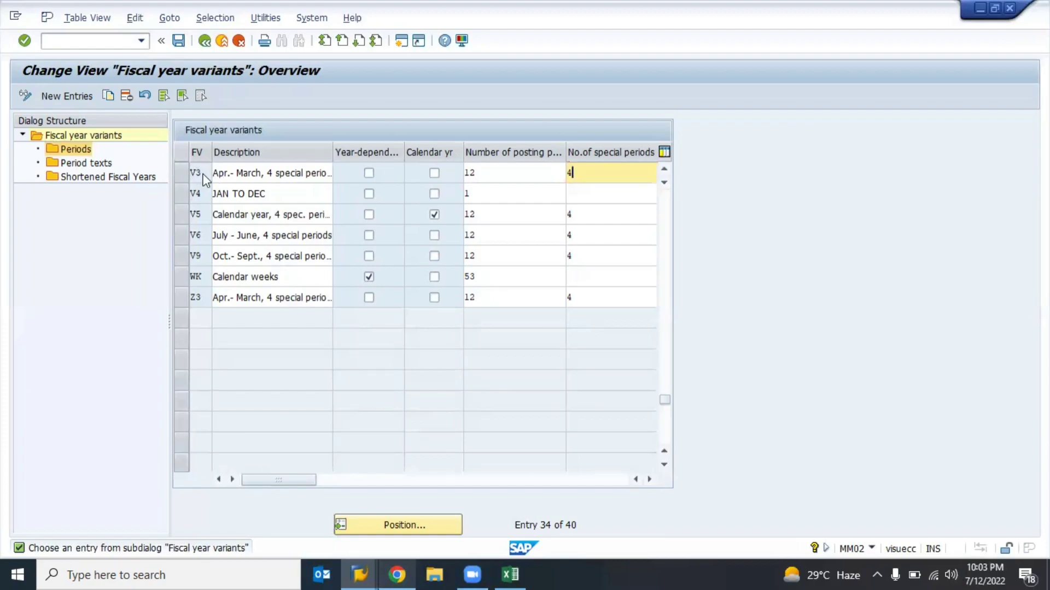
- Switch to the Materials Management View on Company Codes and leave that view
{"action": "key", "text": "alt+Tab"}
{"action": "key", "text": "alt+Tab"}
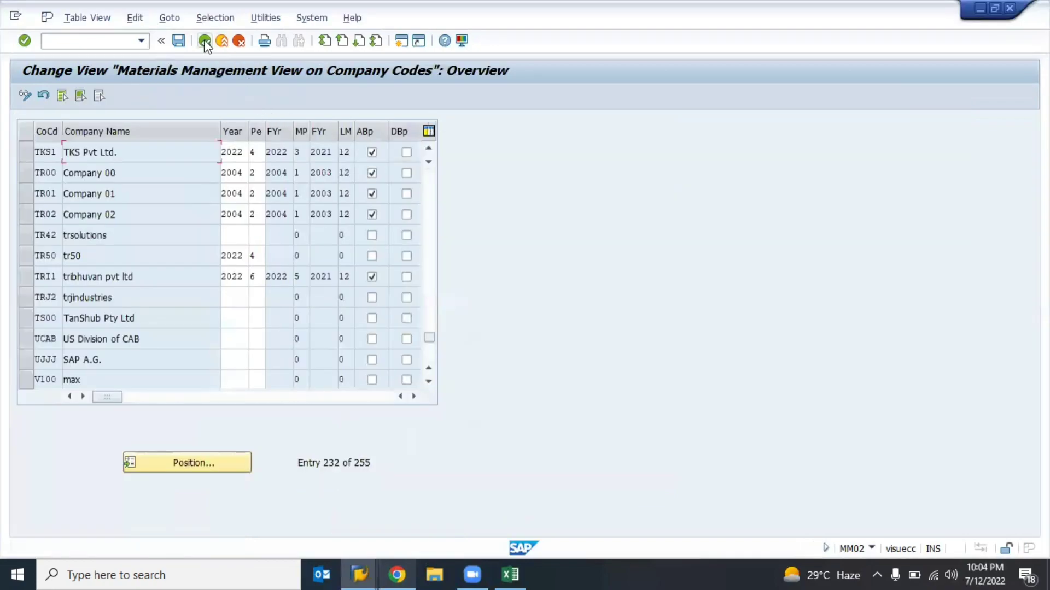
{"action": "left_click", "coordinate": [205, 42]}
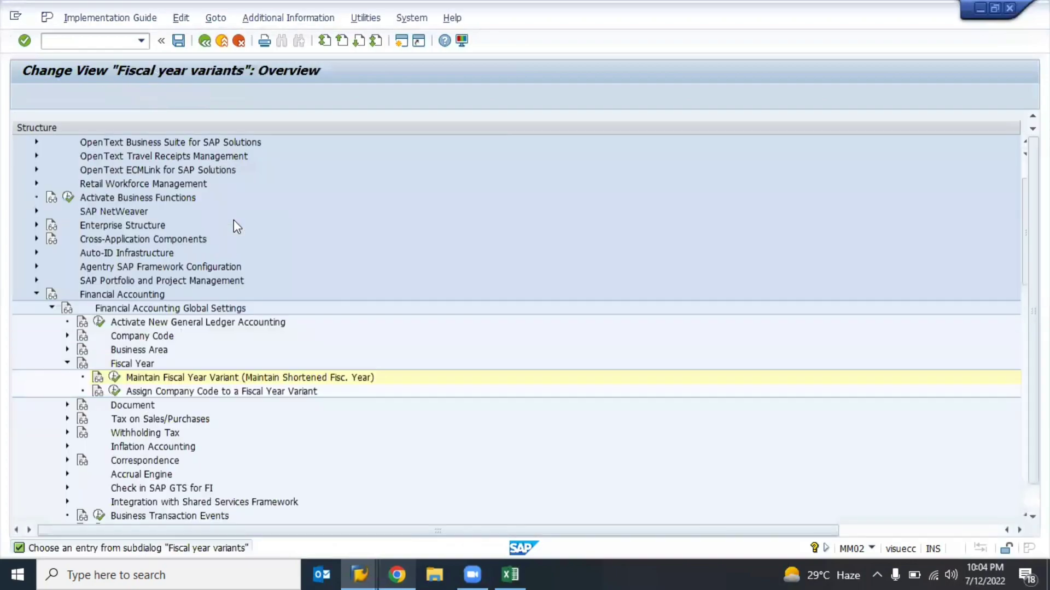
- Exit the customizing project to the SAP Easy Access screen and open transaction MIGO
{"action": "key", "text": "F3"}
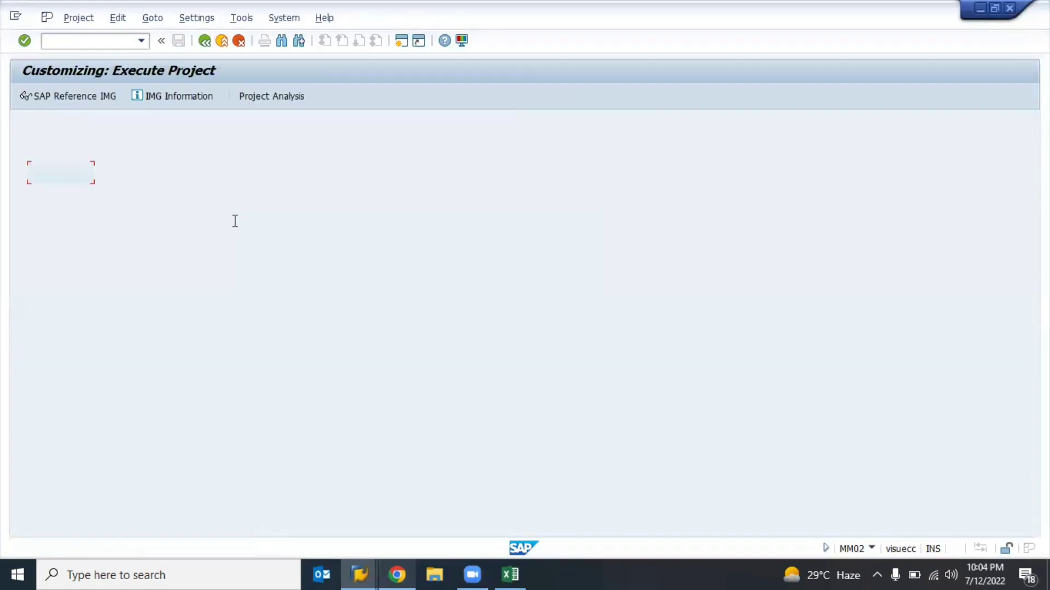
{"action": "key", "text": "F3"}
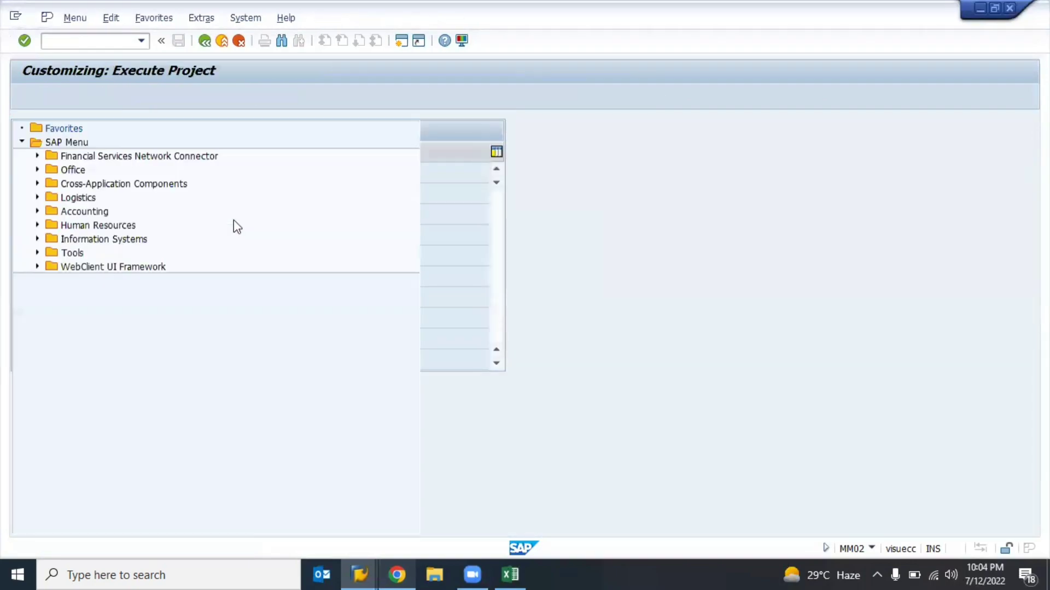
{"action": "type", "text": "migo"}
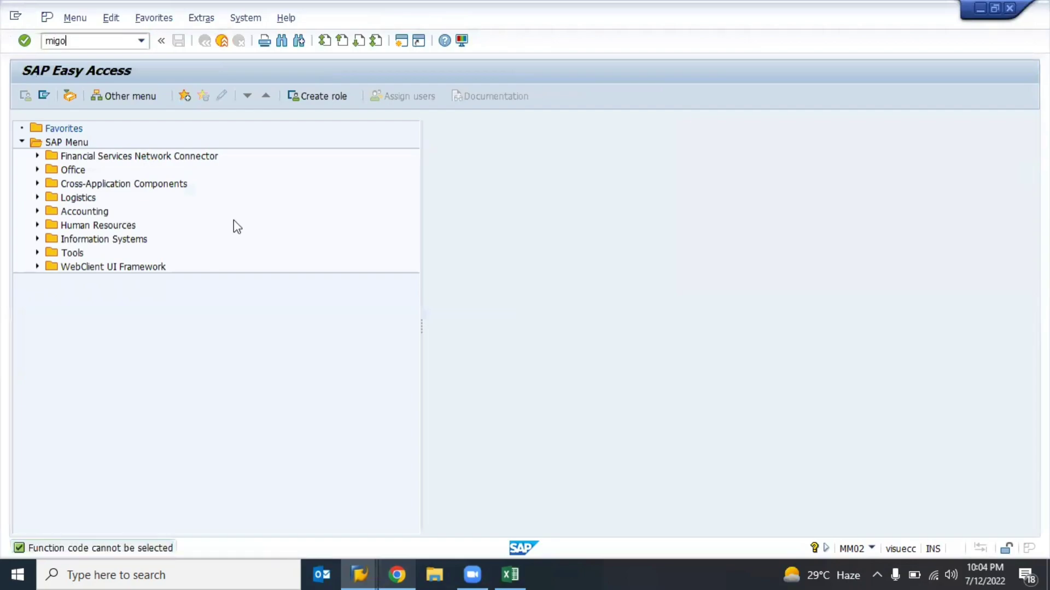
{"action": "key", "text": "Return"}
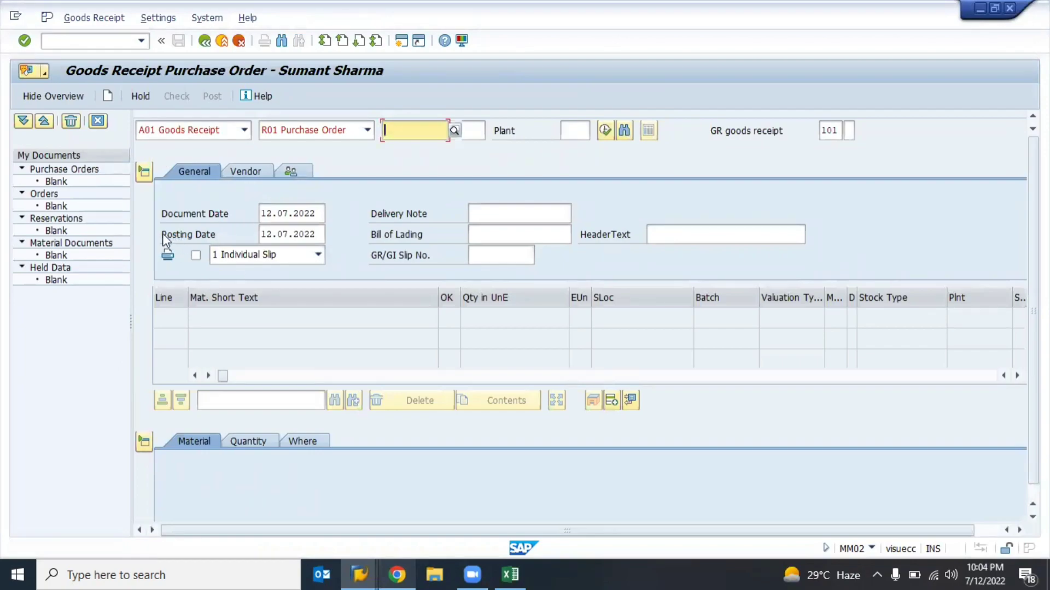
- Set the posting date of the goods receipt to 01.06.2022
{"action": "left_click_drag", "start_coordinate": [162, 234], "coordinate": [208, 234]}
{"action": "left_click", "coordinate": [240, 235]}
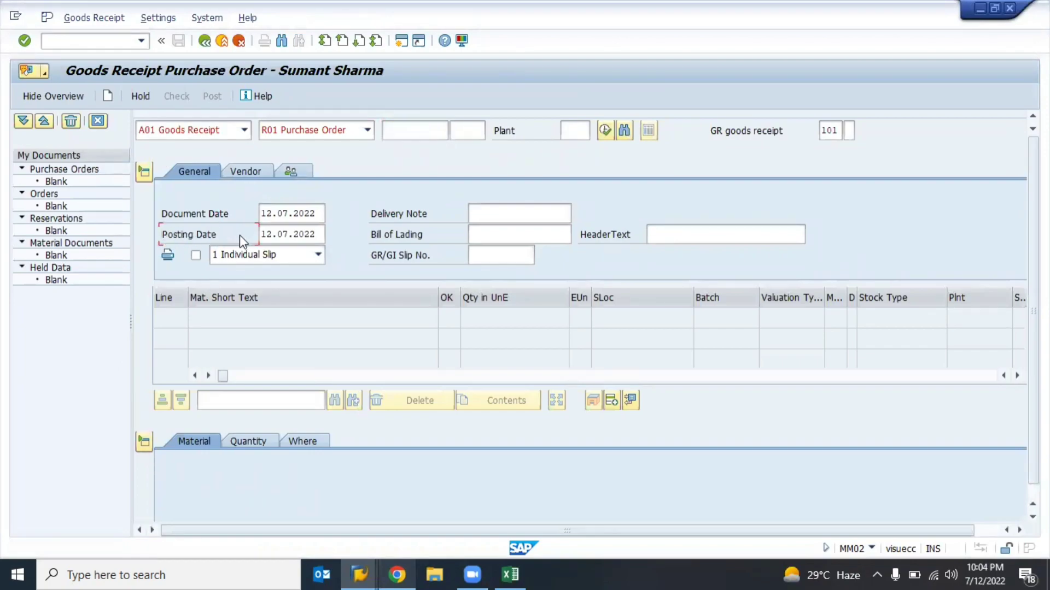
{"action": "left_click", "coordinate": [319, 233]}
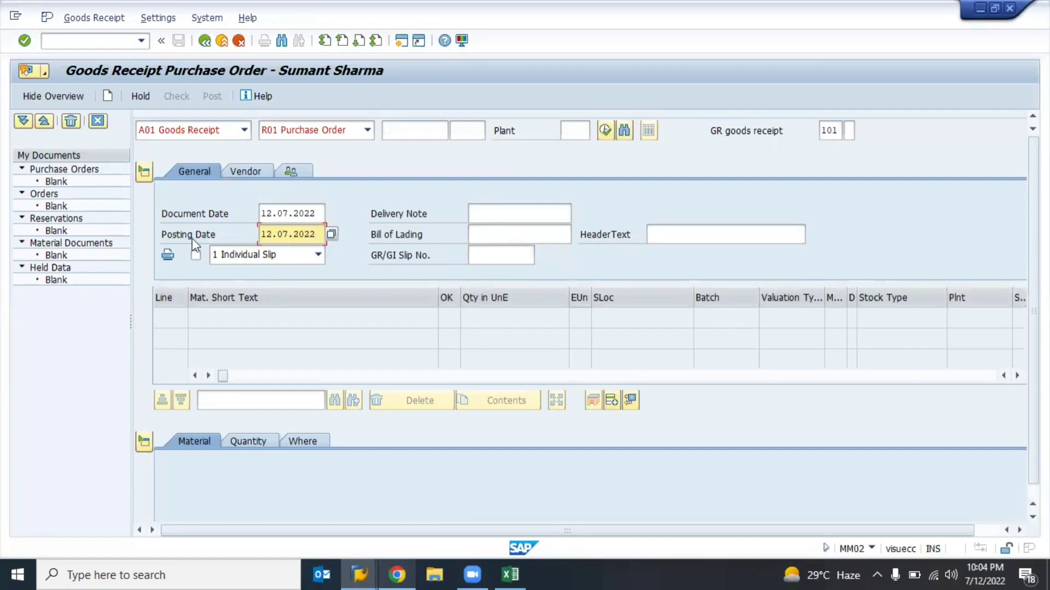
{"action": "left_click_drag", "start_coordinate": [159, 231], "coordinate": [285, 233]}
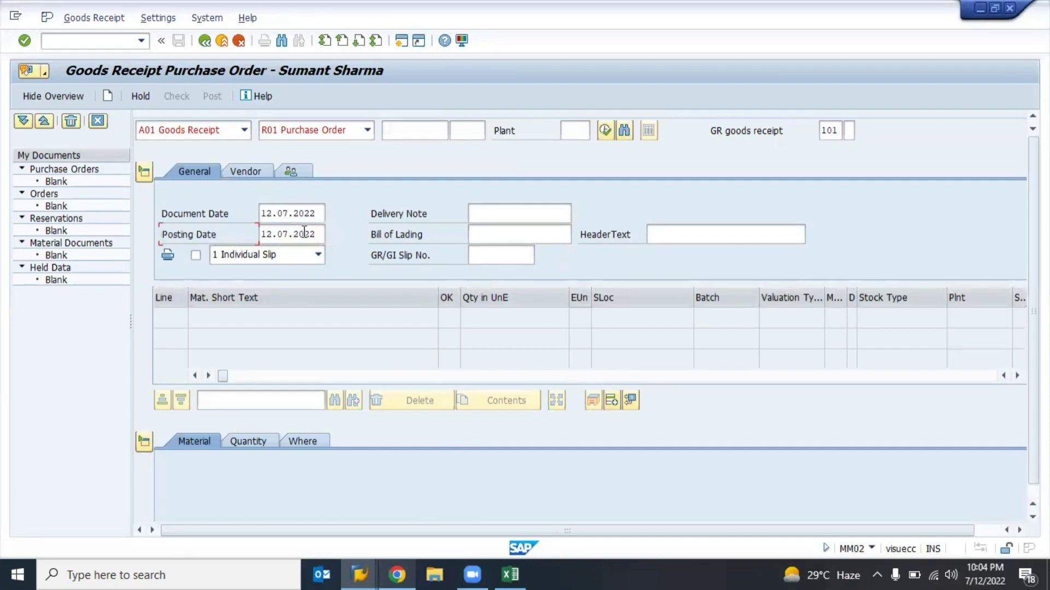
{"action": "left_click", "coordinate": [312, 234]}
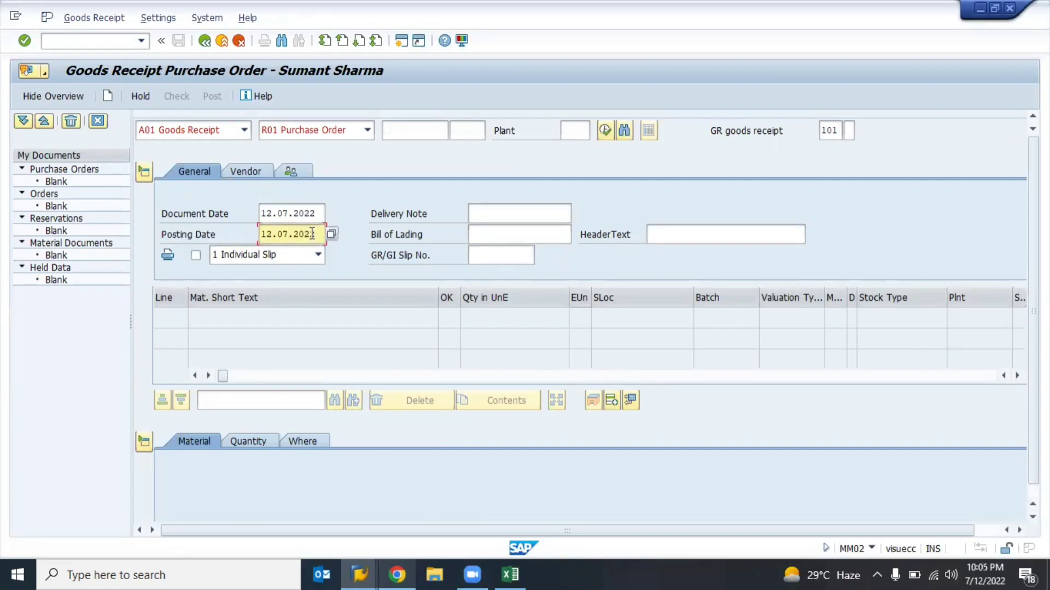
{"action": "left_click", "coordinate": [284, 234]}
{"action": "key", "text": "BackSpace"}
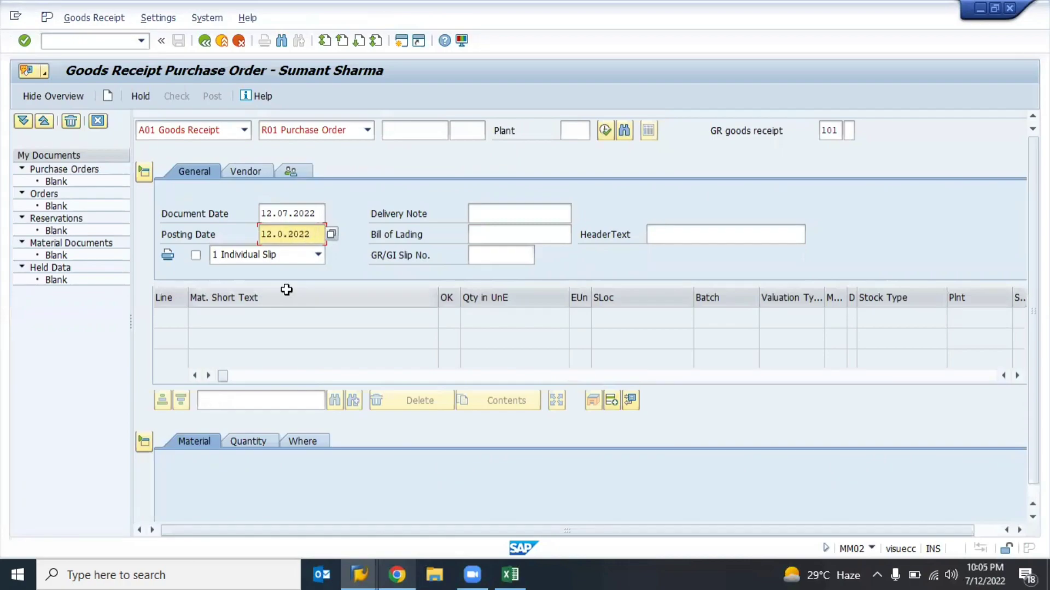
{"action": "type", "text": "6"}
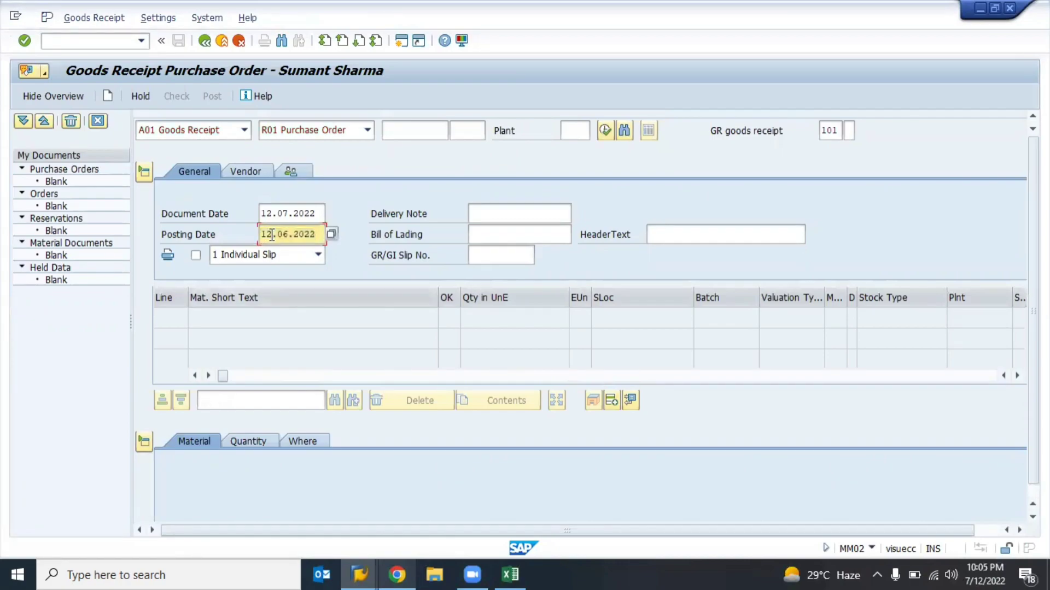
{"action": "left_click", "coordinate": [272, 235]}
{"action": "key", "text": "BackSpace"}
{"action": "key", "text": "Return"}
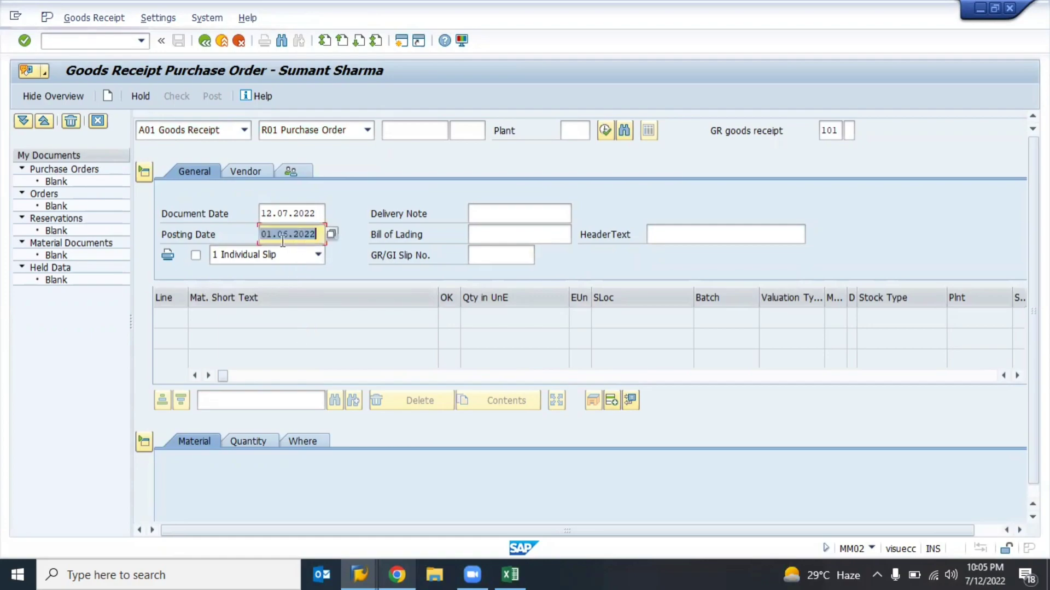
- Change the goods receipt's posting date to 30.05.2022
{"action": "left_click", "coordinate": [288, 237]}
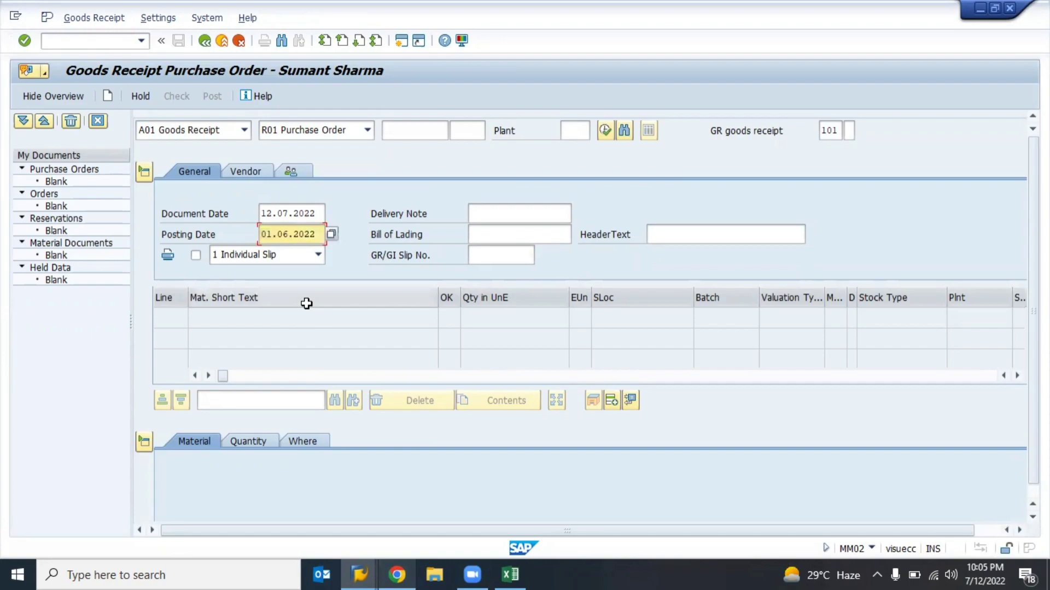
{"action": "key", "text": "BackSpace"}
{"action": "key", "text": "BackSpace"}
{"action": "type", "text": "30"}
{"action": "key", "text": "Delete"}
{"action": "type", "text": "5"}
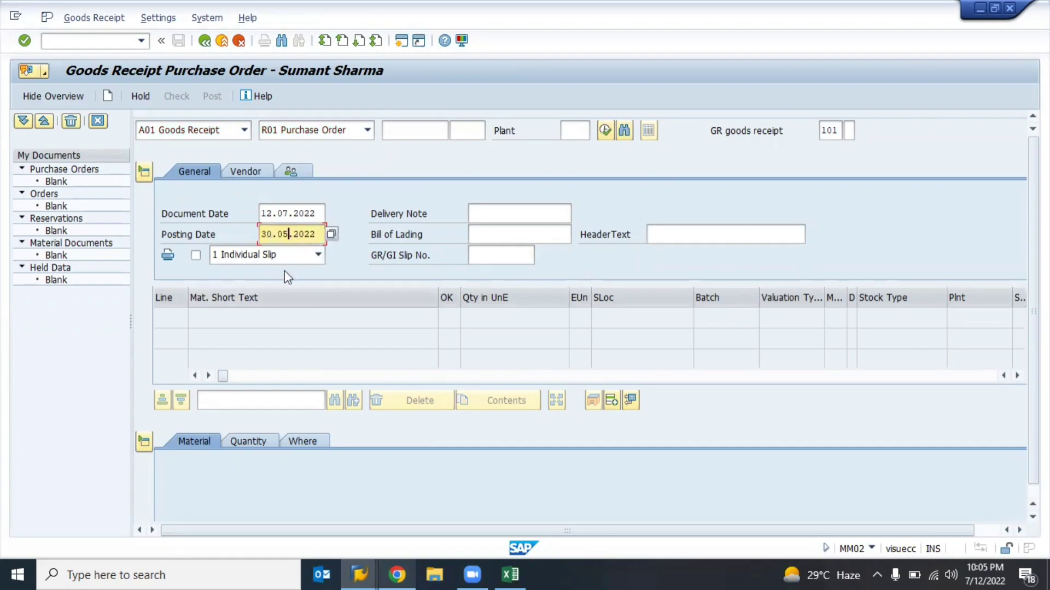
- Put the goods receipt's posting date back to 01.06.2022
{"action": "key", "text": "BackSpace"}
{"action": "type", "text": "6"}
{"action": "key", "text": "Delete"}
{"action": "key", "text": "BackSpace"}
{"action": "type", "text": "1"}
{"action": "key", "text": "Return"}
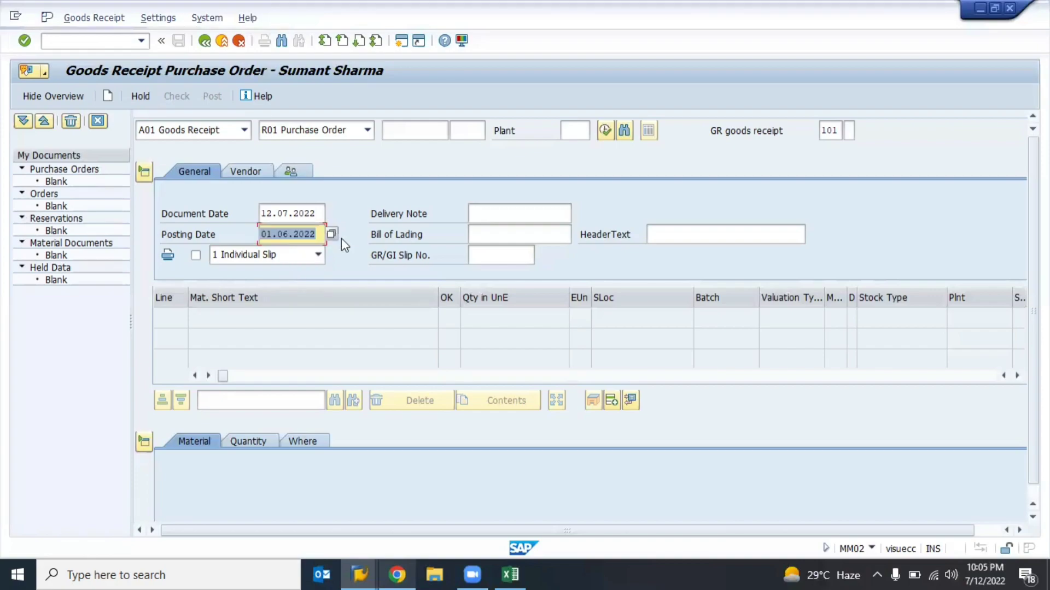
- Switch to the customizing session, open Maintain Company Codes for Materials Management and position the list at company code TKS1
{"action": "key", "text": "alt+Tab"}
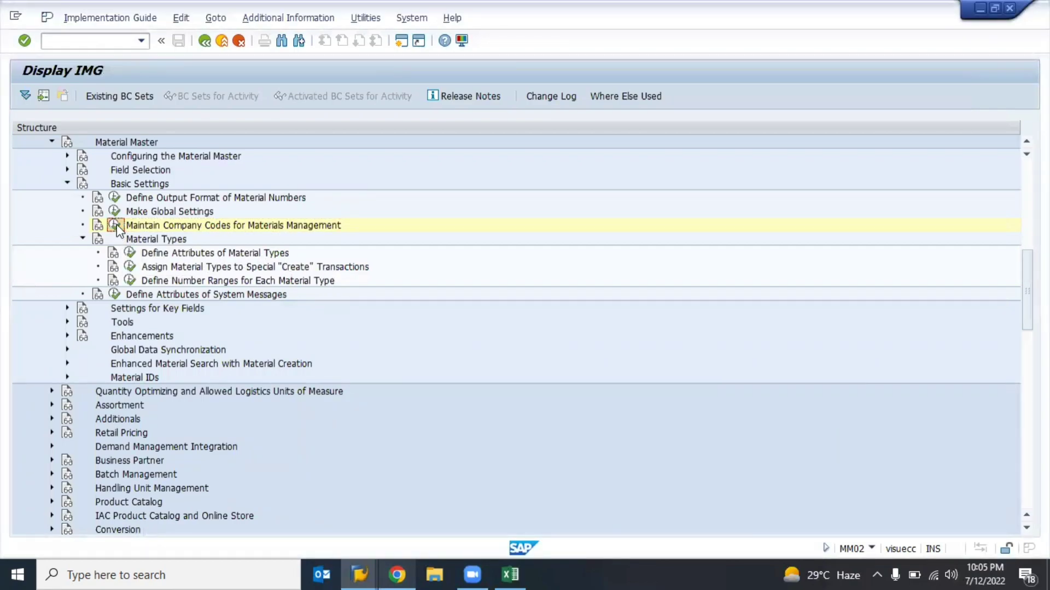
{"action": "left_click", "coordinate": [116, 227]}
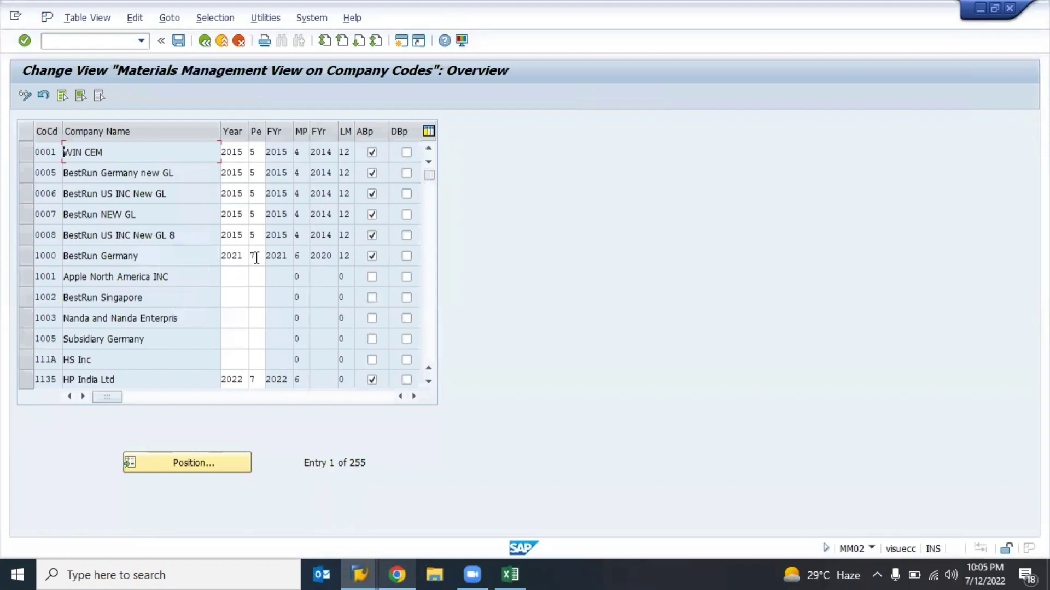
{"action": "left_click", "coordinate": [169, 471]}
{"action": "key", "text": "Down"}
{"action": "key", "text": "Down"}
{"action": "key", "text": "Down"}
{"action": "key", "text": "Return"}
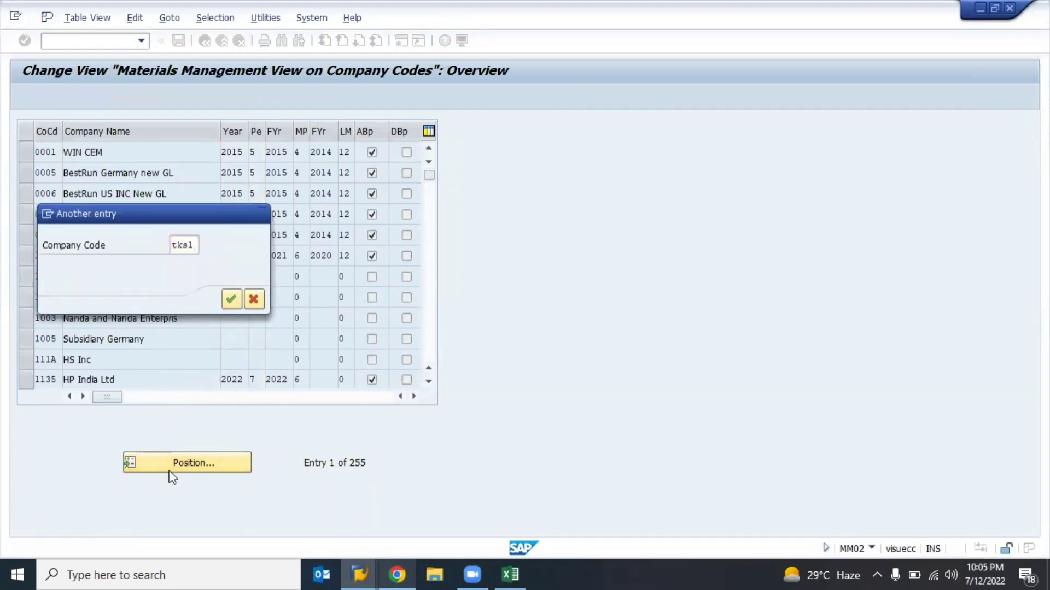
{"action": "key", "text": "Return"}
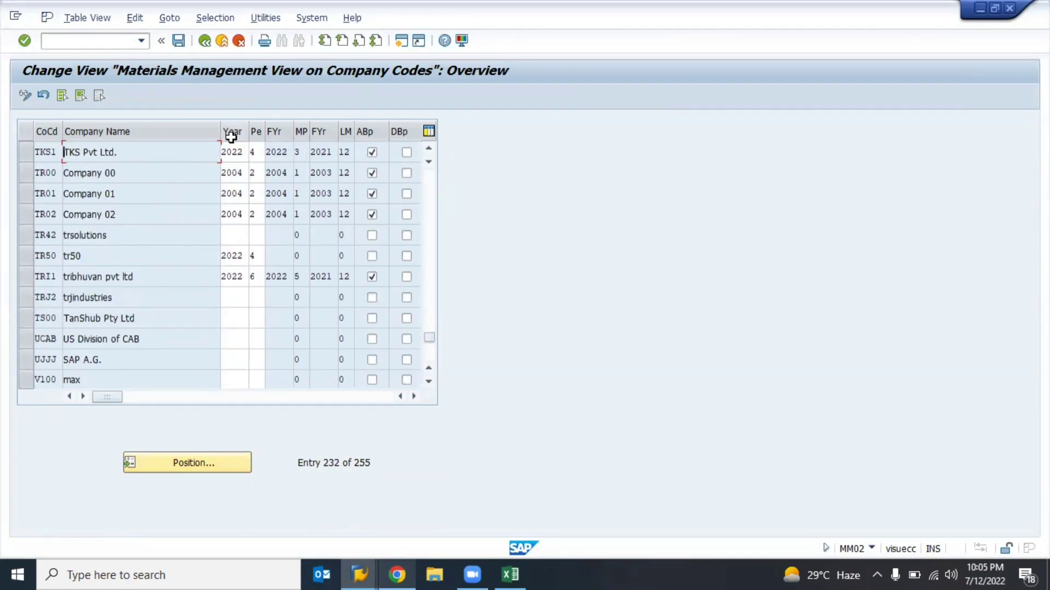
- Examine the year entries of company codes TKS1, TR01 and TR02
{"action": "double_click", "coordinate": [235, 156]}
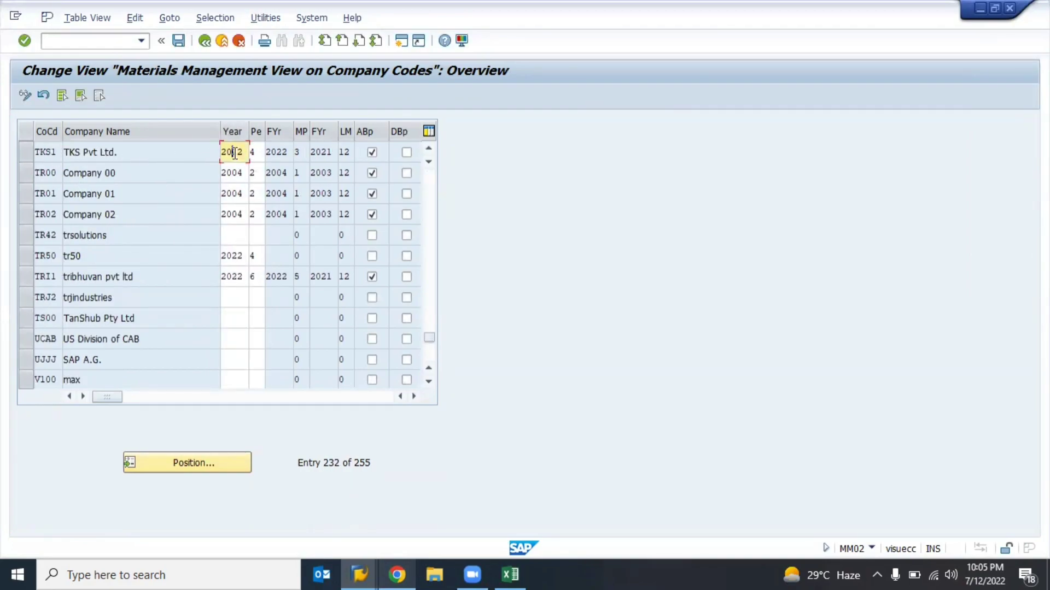
{"action": "double_click", "coordinate": [239, 194]}
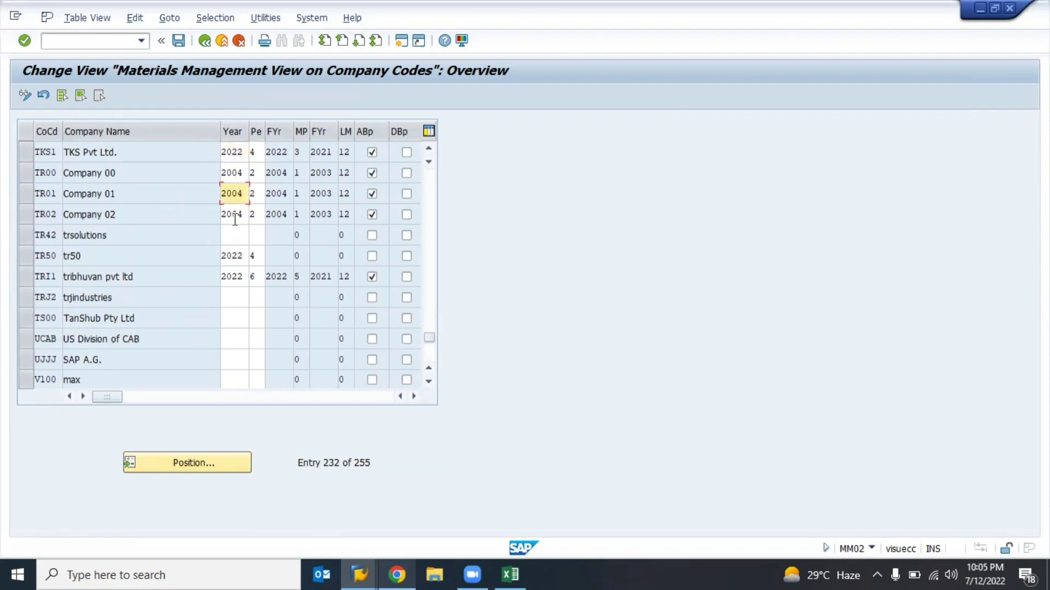
{"action": "double_click", "coordinate": [233, 214]}
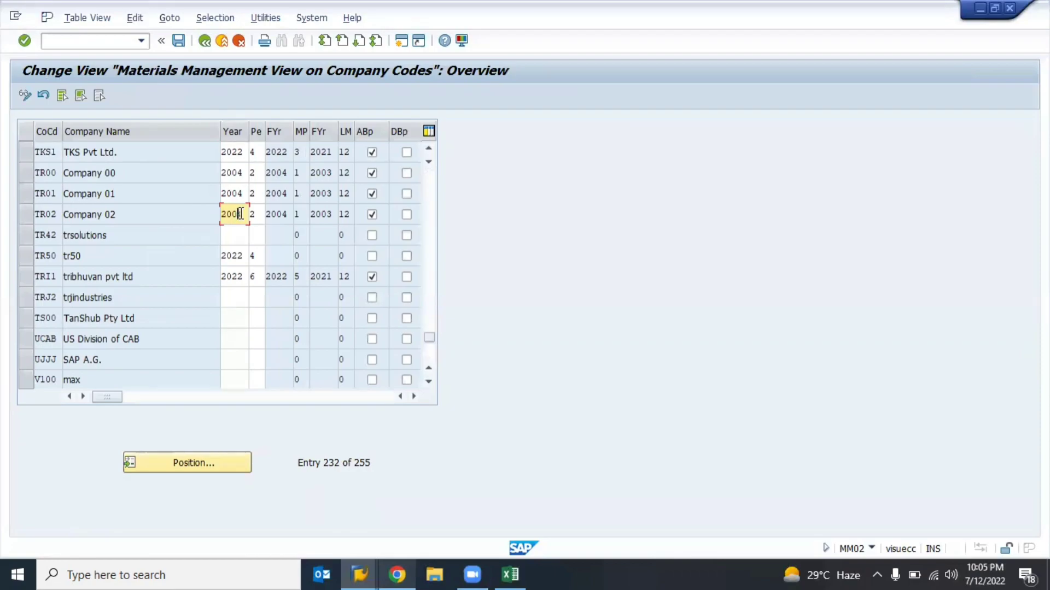
{"action": "left_click_drag", "start_coordinate": [243, 214], "coordinate": [226, 215]}
{"action": "left_click", "coordinate": [222, 214]}
{"action": "left_click", "coordinate": [24, 216]}
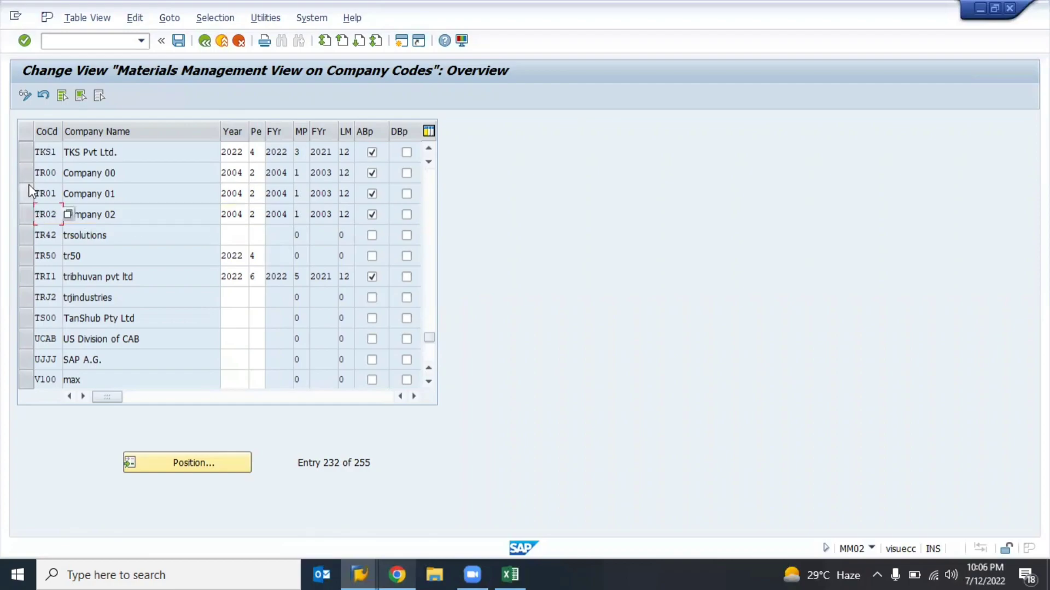
- Select the TKS1 row and examine its current period, previous period and last period of the previous year
{"action": "left_click", "coordinate": [27, 152]}
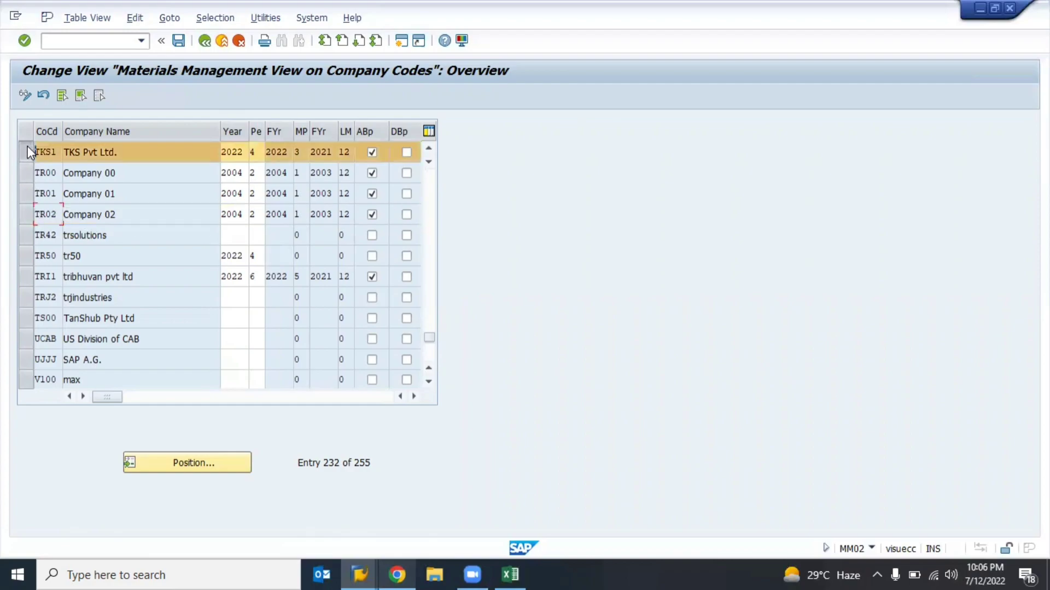
{"action": "left_click", "coordinate": [232, 152]}
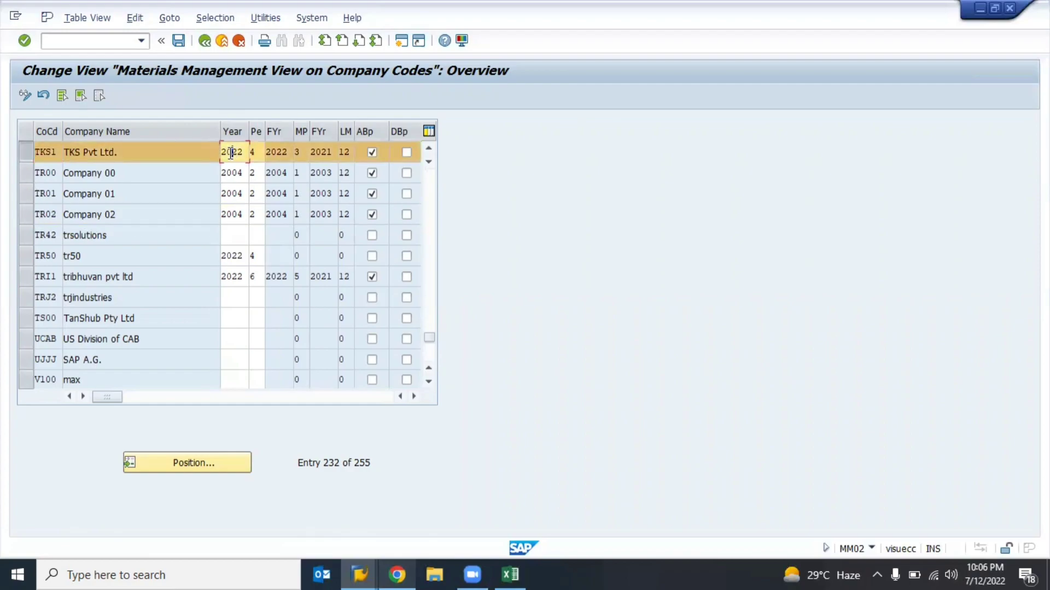
{"action": "left_click", "coordinate": [260, 151]}
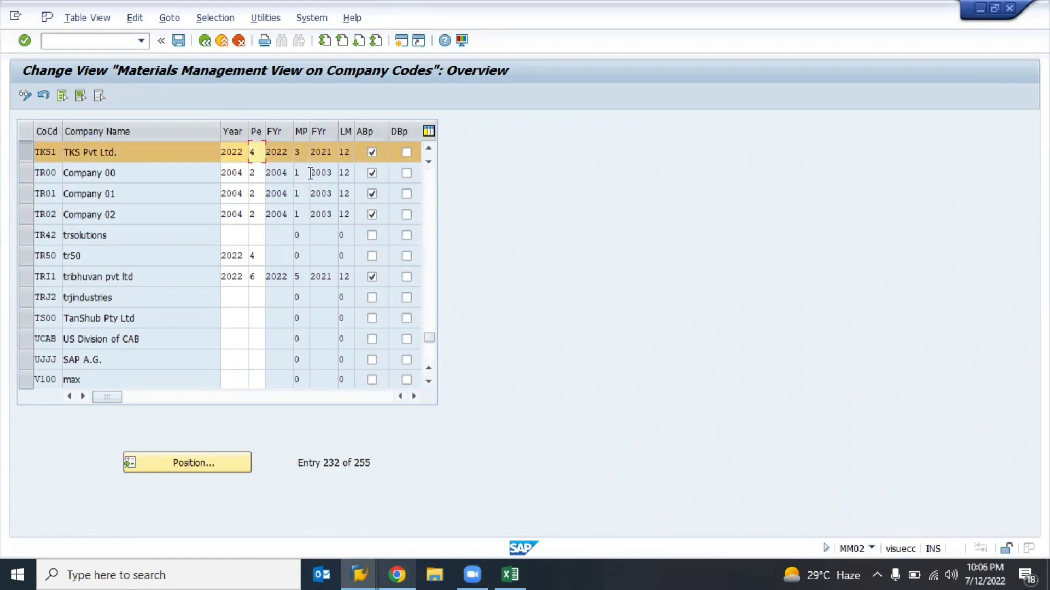
{"action": "left_click", "coordinate": [276, 151]}
{"action": "left_click", "coordinate": [301, 152]}
{"action": "left_click", "coordinate": [322, 152]}
{"action": "left_click", "coordinate": [277, 153]}
{"action": "left_click", "coordinate": [328, 152]}
{"action": "left_click", "coordinate": [350, 151]}
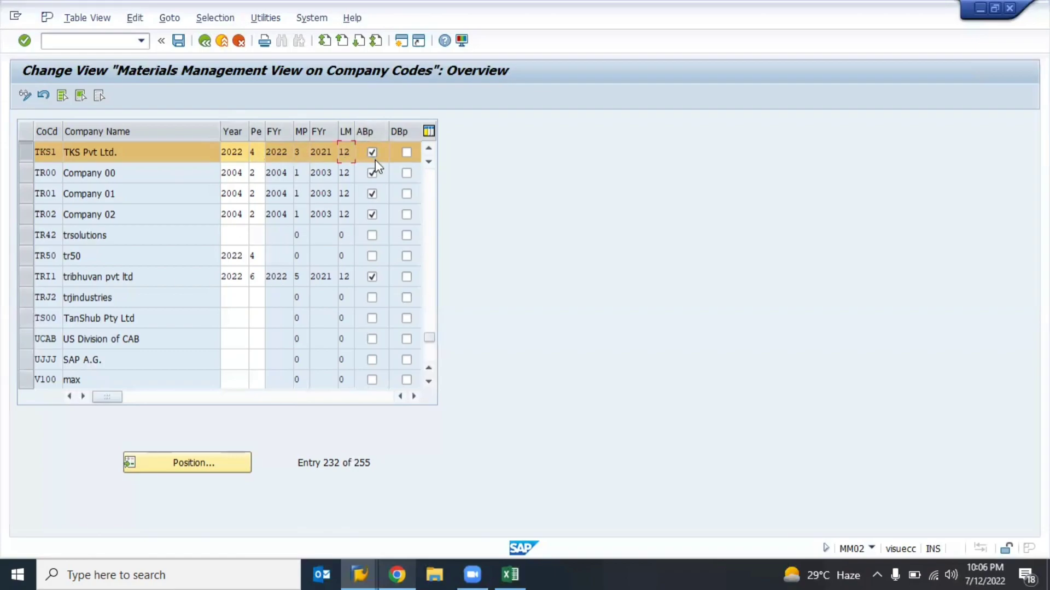
{"action": "left_click", "coordinate": [301, 153]}
- Return to the goods receipt session and set the posting date to 01.07.2022
{"action": "key", "text": "alt+Tab"}
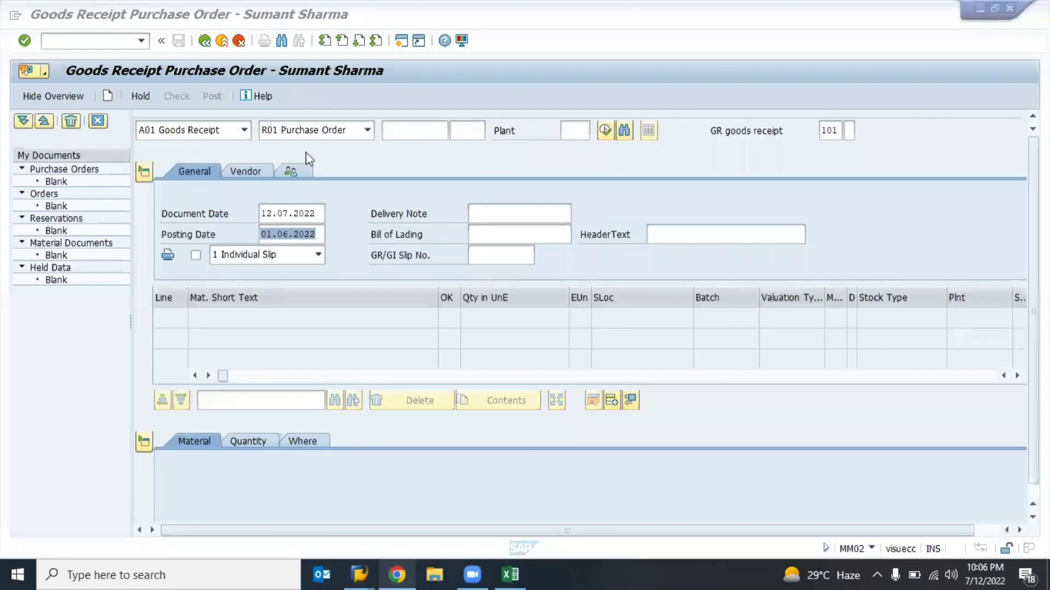
{"action": "left_click", "coordinate": [286, 234]}
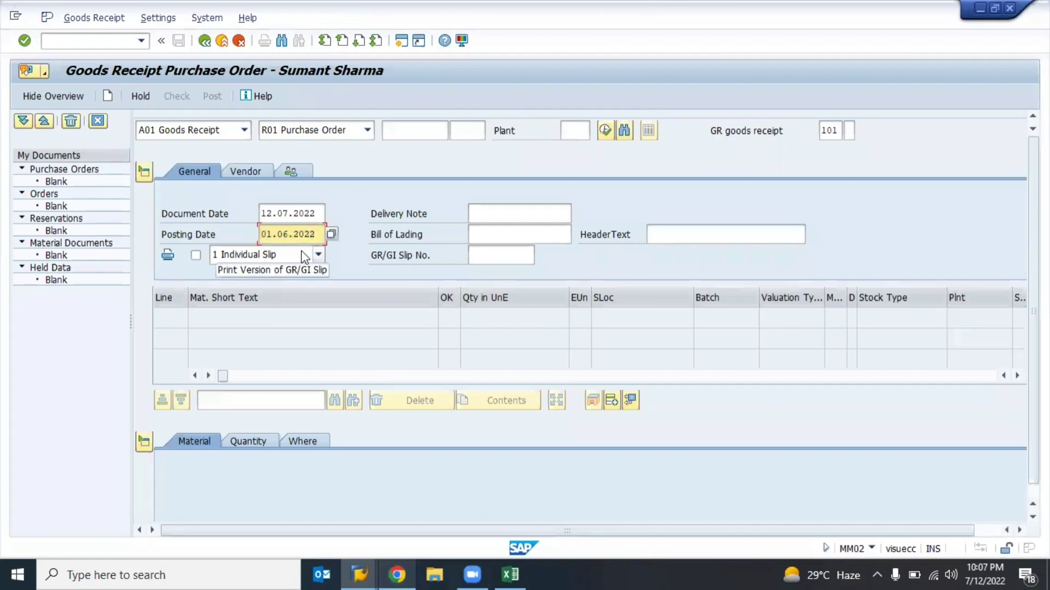
{"action": "key", "text": "BackSpace"}
{"action": "key", "text": "BackSpace"}
{"action": "type", "text": "07"}
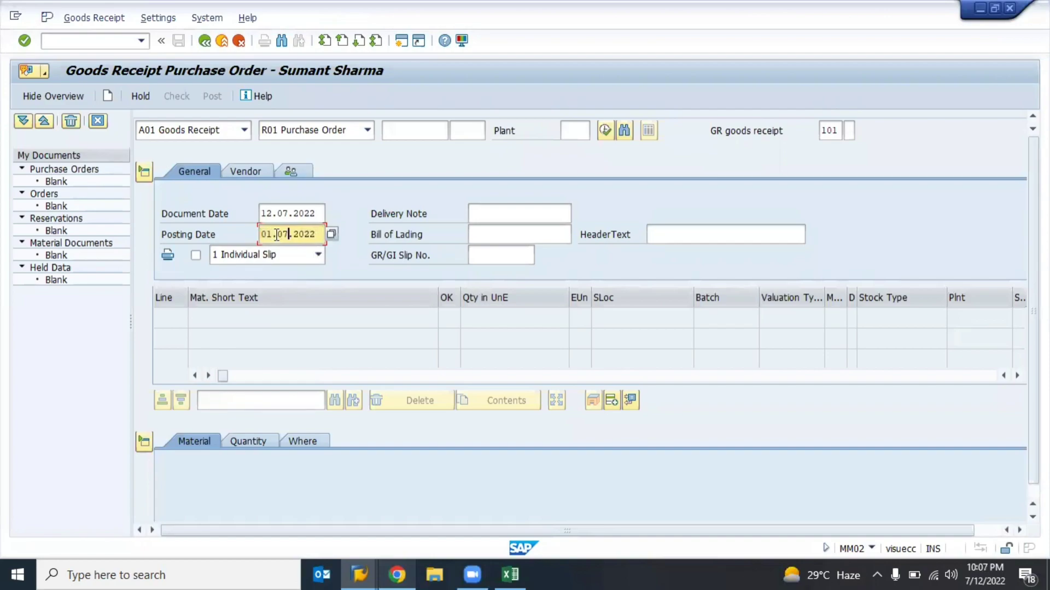
- Switch back to the Materials Management View on Company Codes, enter period 4 for company code TKS1 and save
{"action": "key", "text": "alt+Tab"}
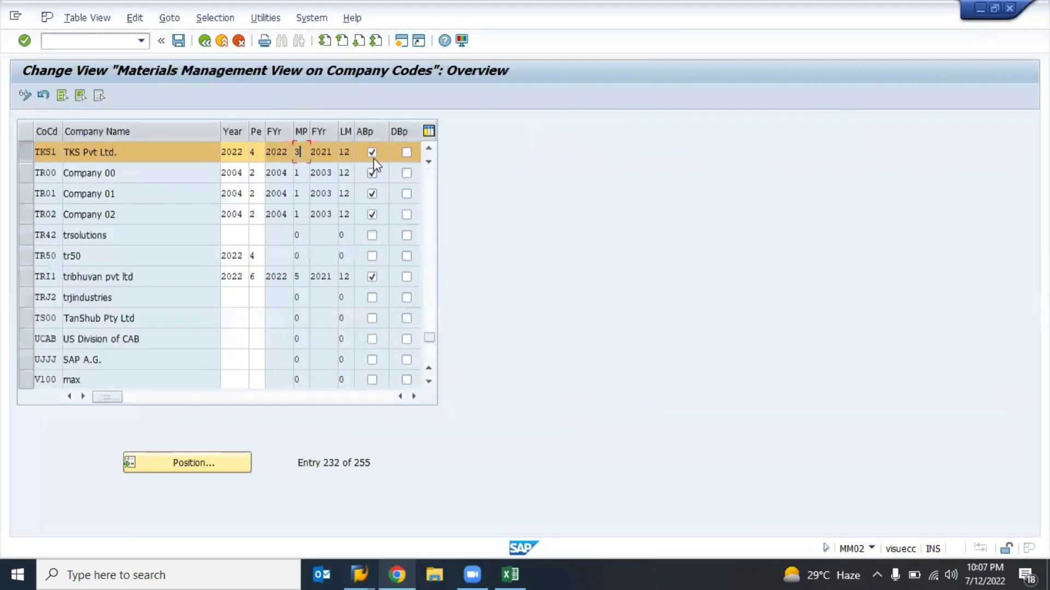
{"action": "left_click", "coordinate": [252, 153]}
{"action": "type", "text": "4"}
{"action": "left_click", "coordinate": [190, 43]}
{"action": "key", "text": "alt+Tab"}
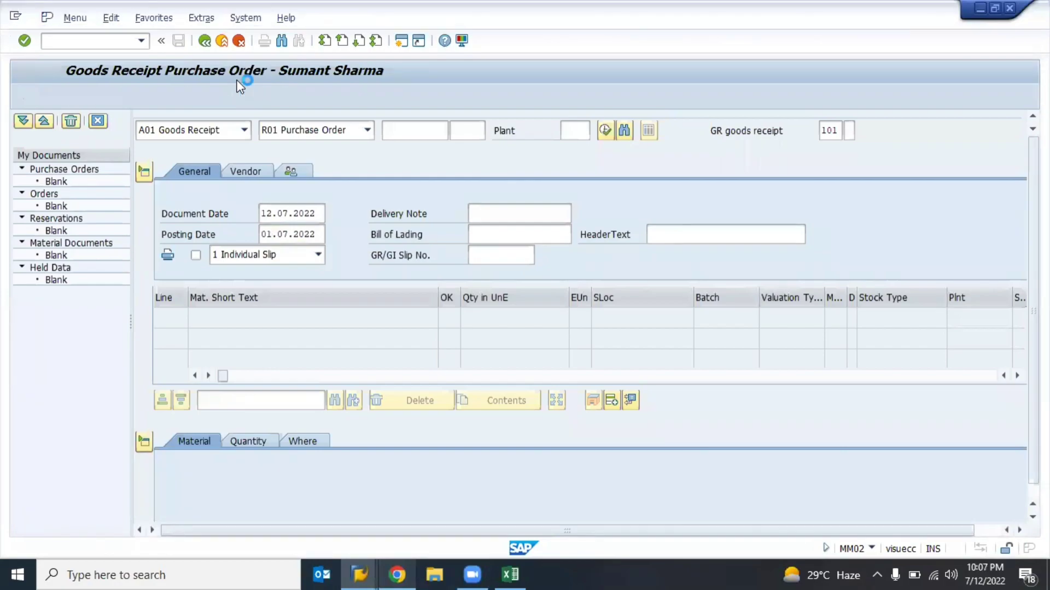
{"action": "key", "text": "alt+Tab"}
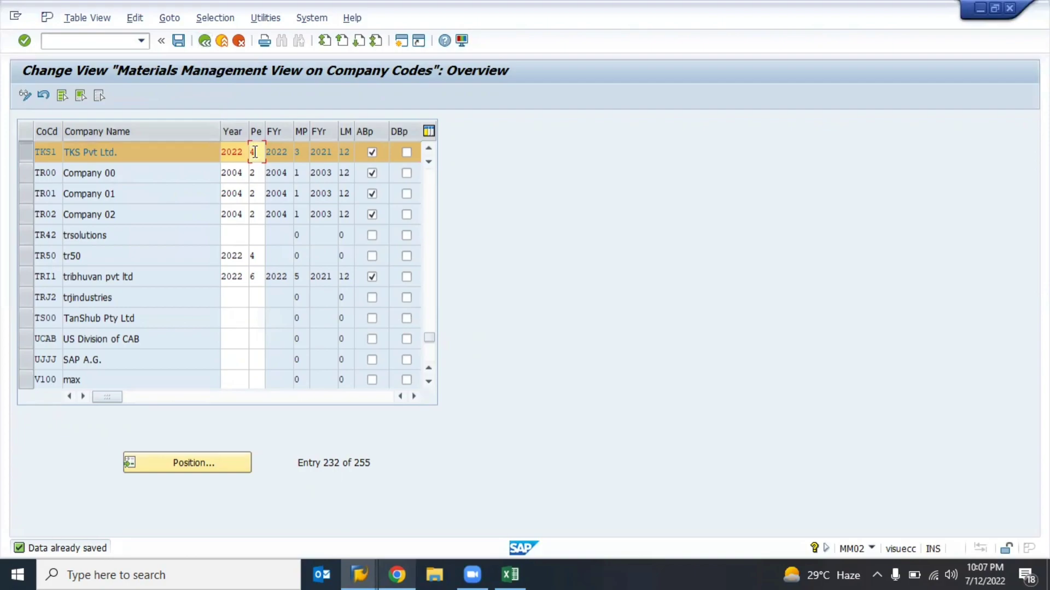
{"action": "left_click", "coordinate": [185, 41]}
- Switch to the SAP Easy Access session, open transaction MMPV and leave it again
{"action": "key", "text": "alt+Tab"}
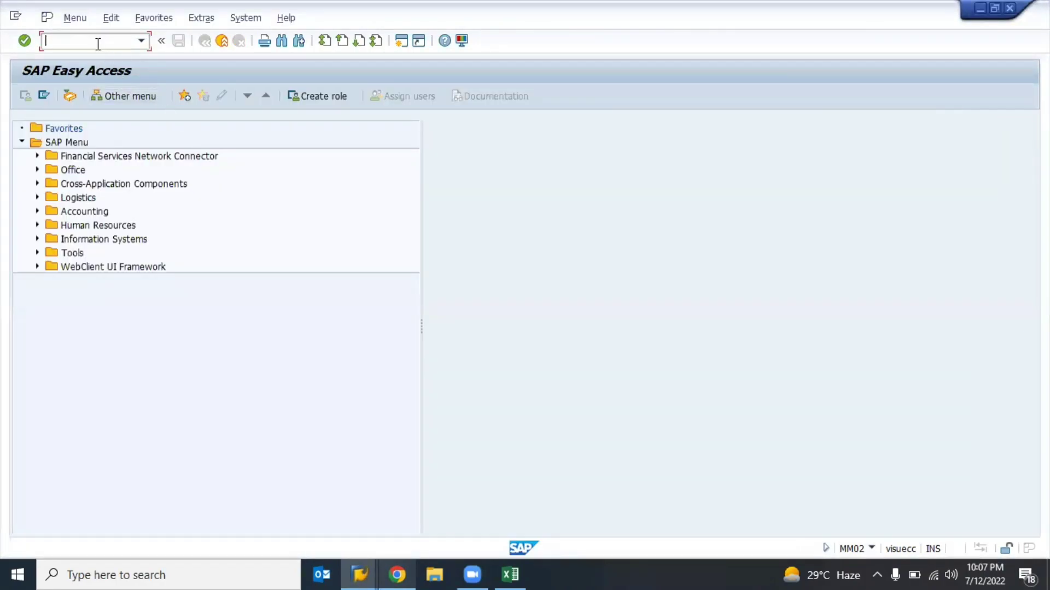
{"action": "type", "text": "mmpv"}
{"action": "key", "text": "Return"}
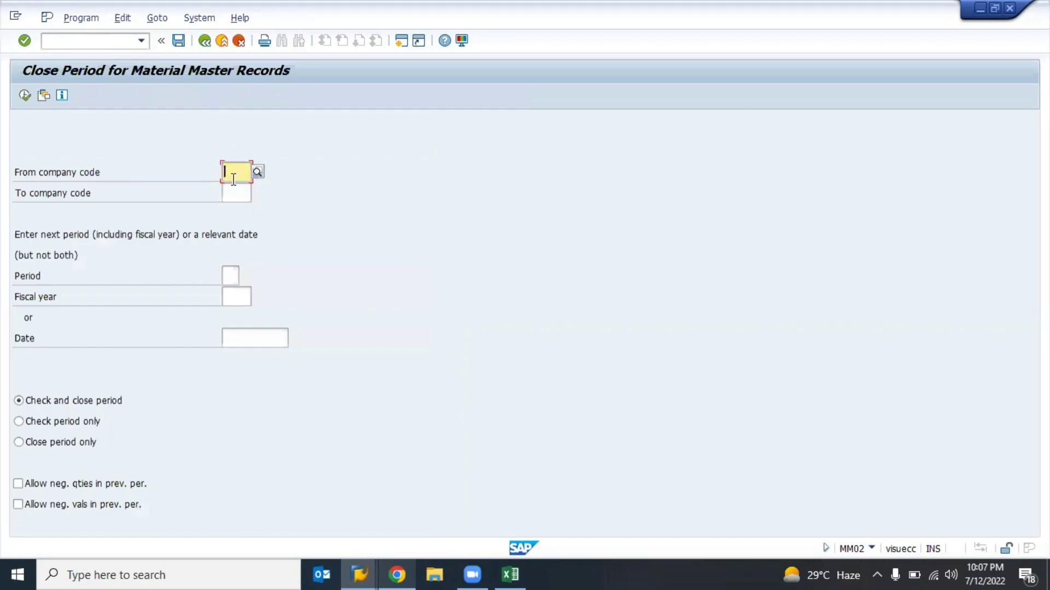
{"action": "key", "text": "F3"}
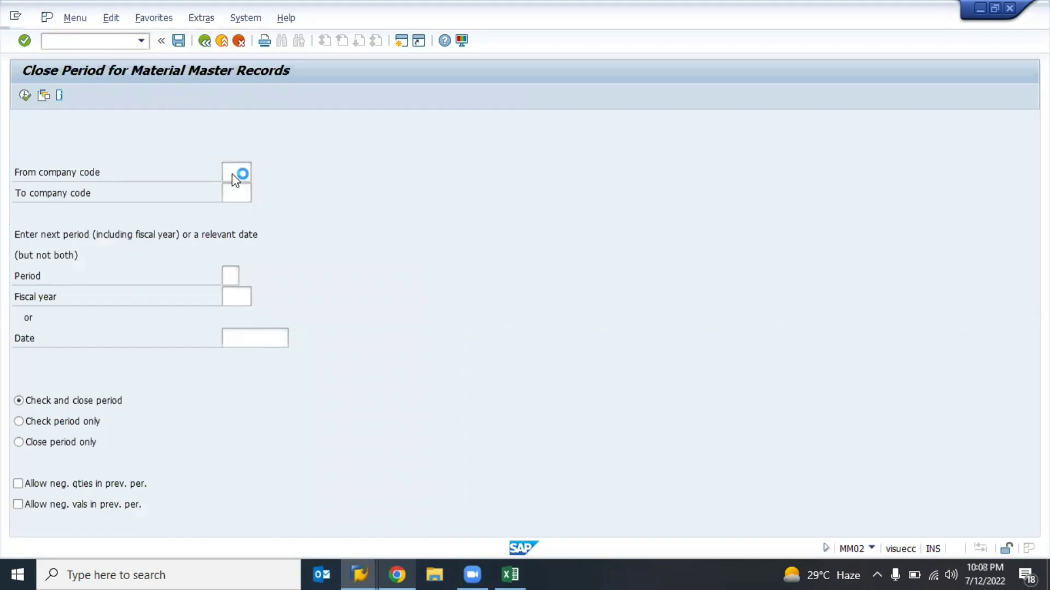
- Open transaction MMRV and display the posting period settings for company code TKS1
{"action": "type", "text": "mmrv"}
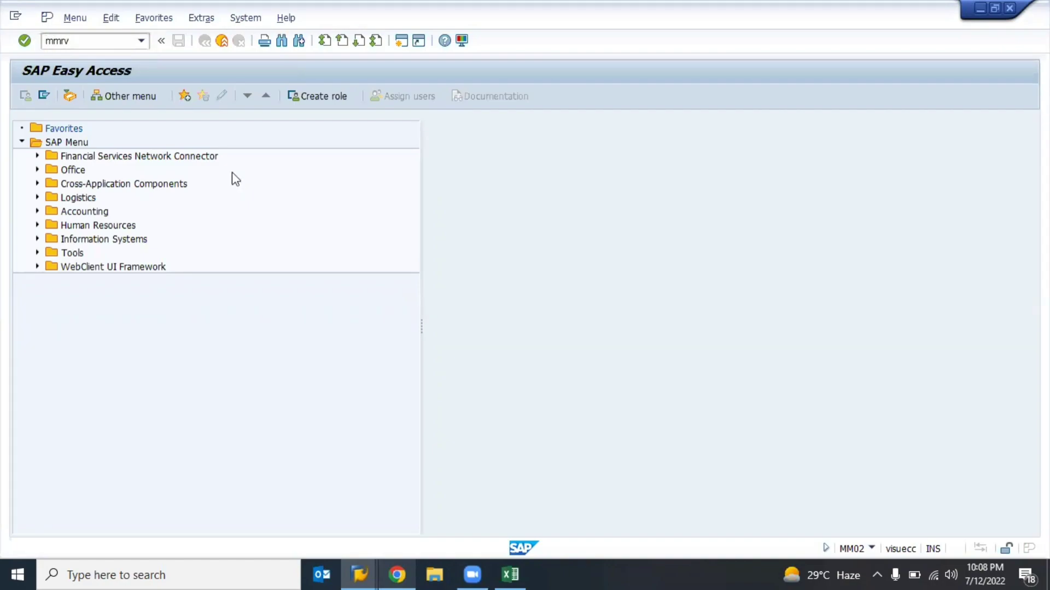
{"action": "key", "text": "Return"}
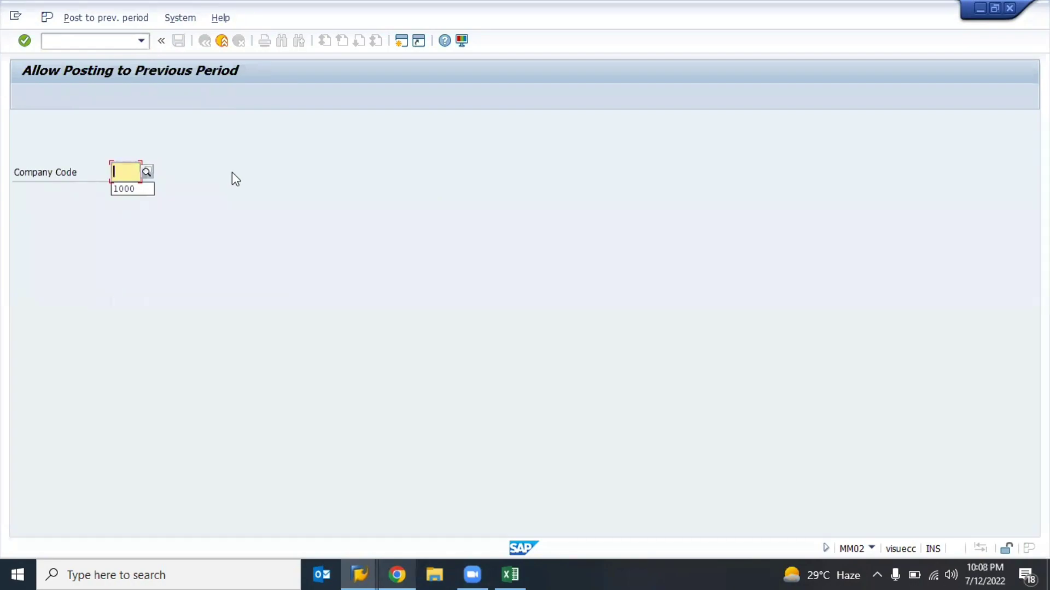
{"action": "type", "text": "t"}
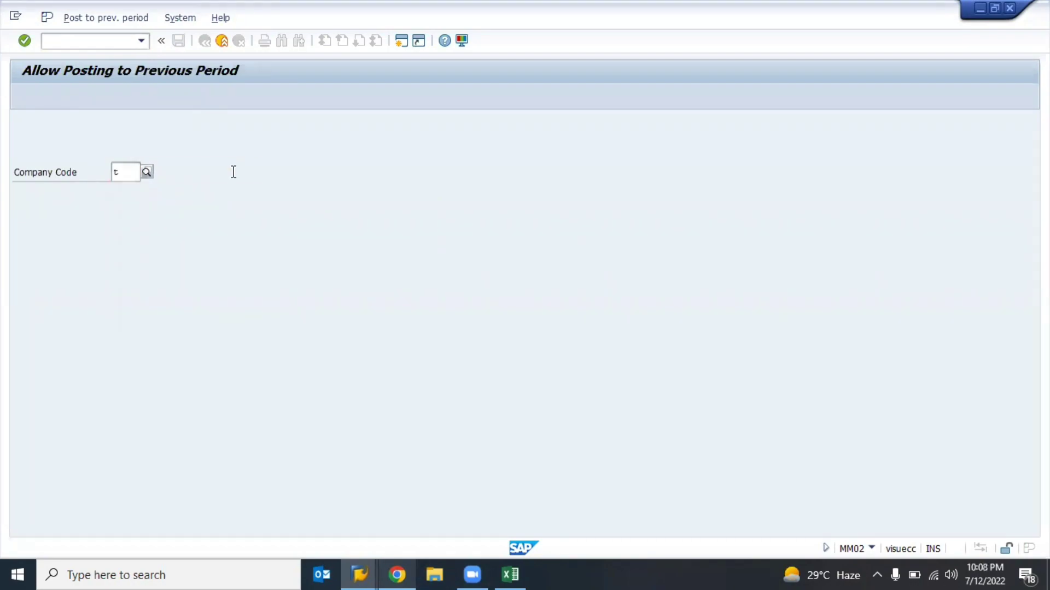
{"action": "type", "text": "ksl"}
{"action": "key", "text": "Return"}
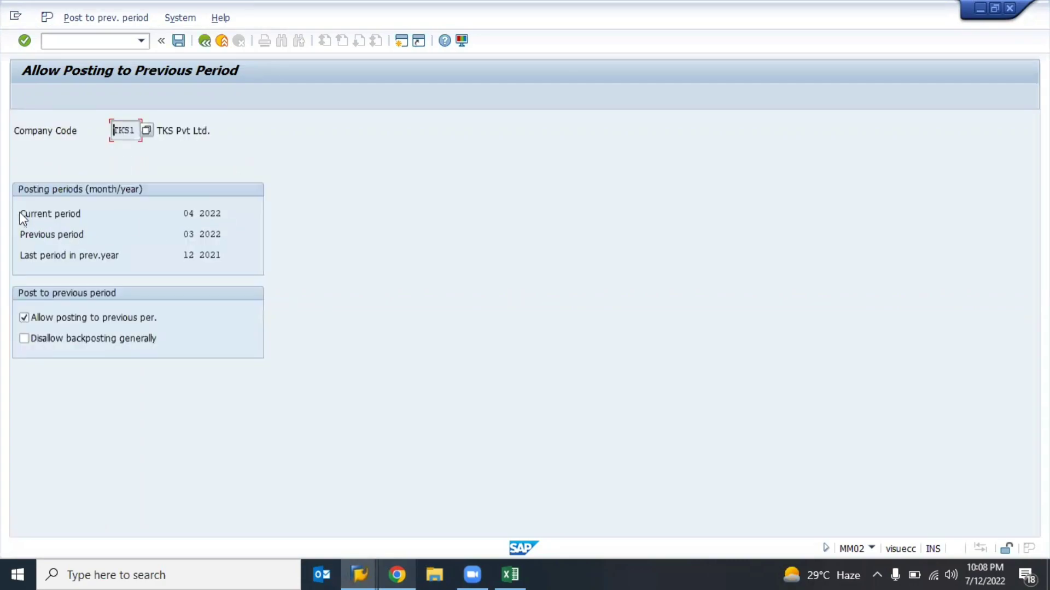
- Examine the current, previous and last prior-year posting periods and the backposting option for company code TKS1
{"action": "left_click", "coordinate": [24, 214]}
{"action": "left_click", "coordinate": [214, 214]}
{"action": "left_click_drag", "start_coordinate": [28, 235], "coordinate": [225, 235]}
{"action": "left_click_drag", "start_coordinate": [64, 258], "coordinate": [226, 260]}
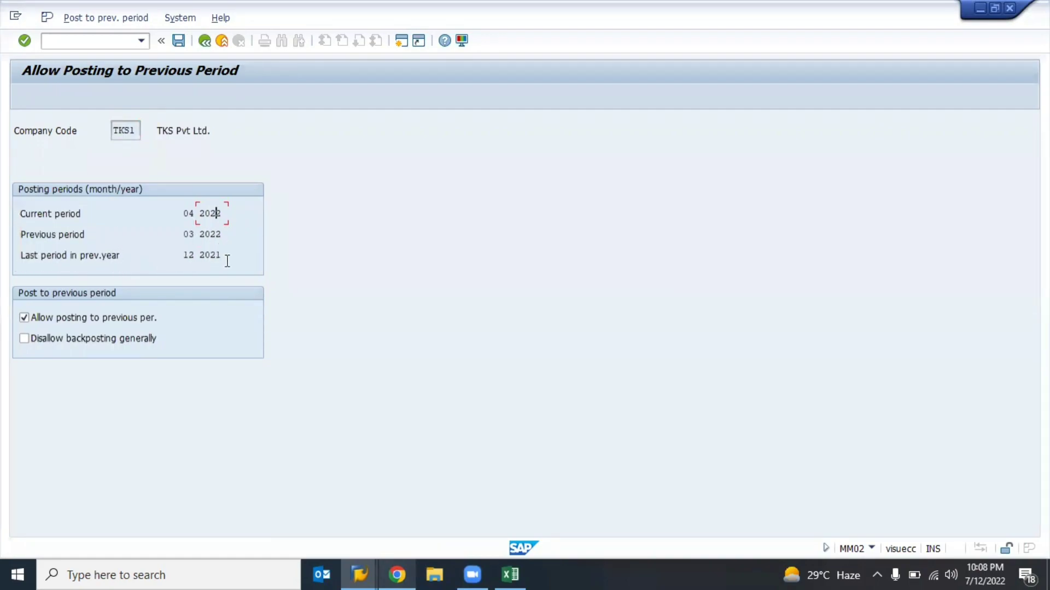
{"action": "left_click", "coordinate": [217, 257]}
{"action": "left_click", "coordinate": [186, 257]}
{"action": "left_click", "coordinate": [115, 319]}
{"action": "left_click", "coordinate": [109, 317]}
- Set the status information to show the transaction code and return to the company code entry of Allow Posting to Previous Period
{"action": "left_click", "coordinate": [870, 547]}
{"action": "left_click", "coordinate": [927, 473]}
{"action": "left_click", "coordinate": [871, 547]}
{"action": "left_click", "coordinate": [795, 480]}
{"action": "left_click", "coordinate": [206, 41]}
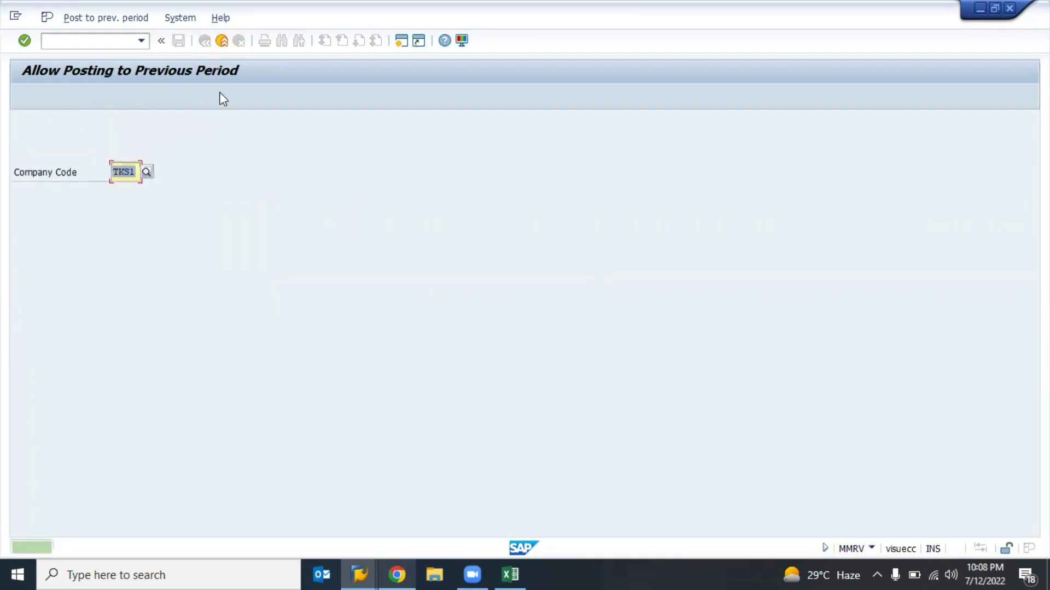
- Leave the Allow Posting to Previous Period transaction and open transaction MMPV
{"action": "key", "text": "Return"}
{"action": "key", "text": "Return"}
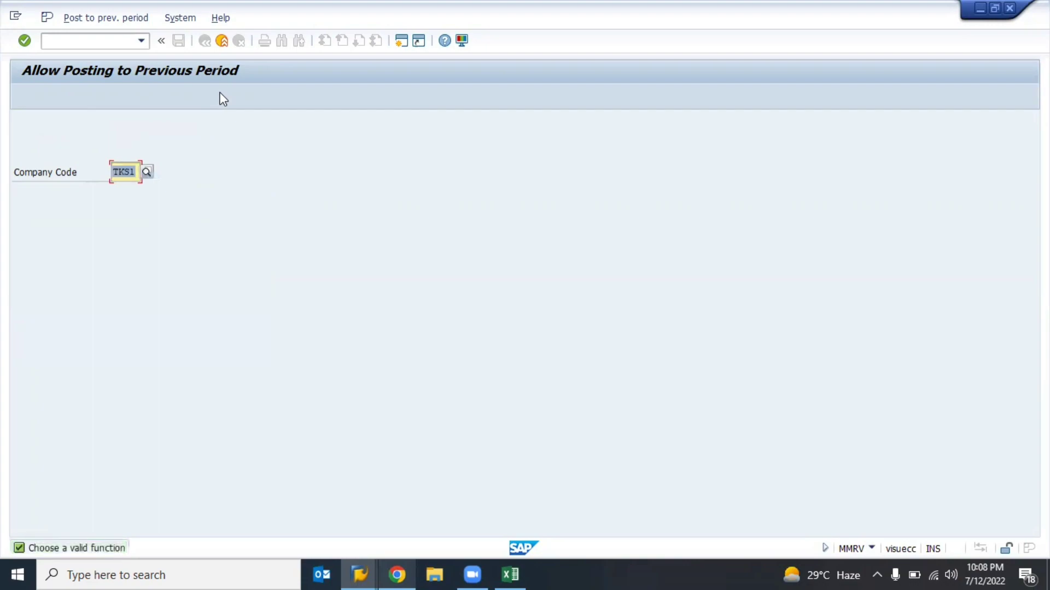
{"action": "key", "text": "Return"}
{"action": "left_click", "coordinate": [222, 42]}
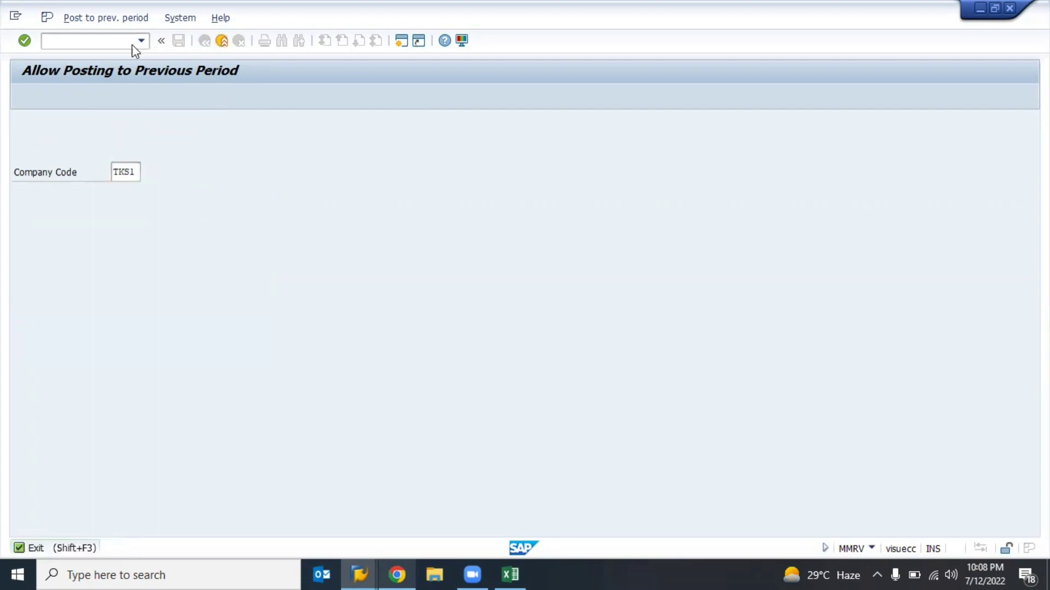
{"action": "type", "text": "mmpv"}
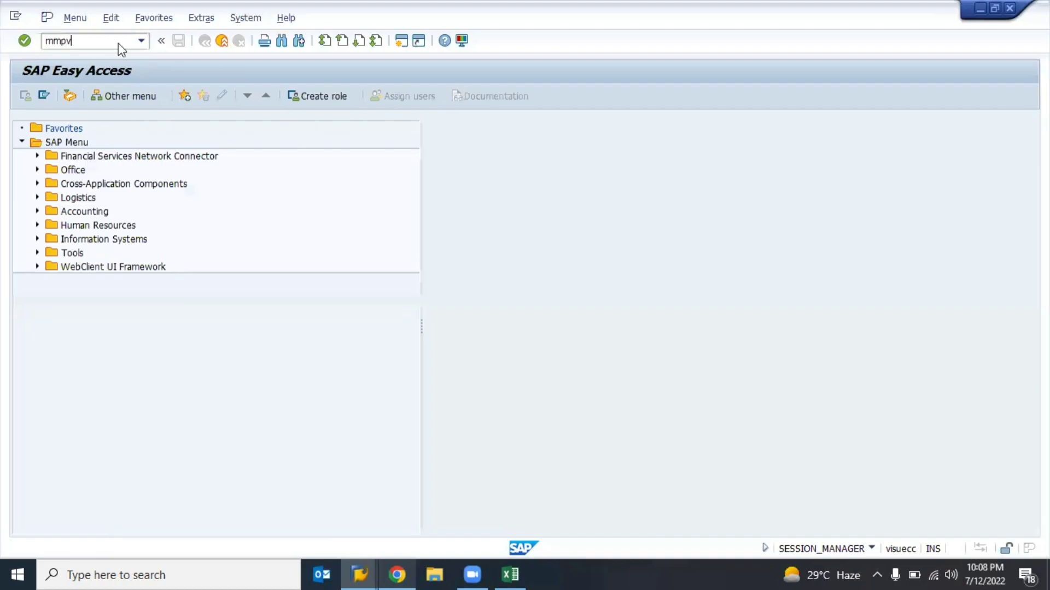
{"action": "key", "text": "Return"}
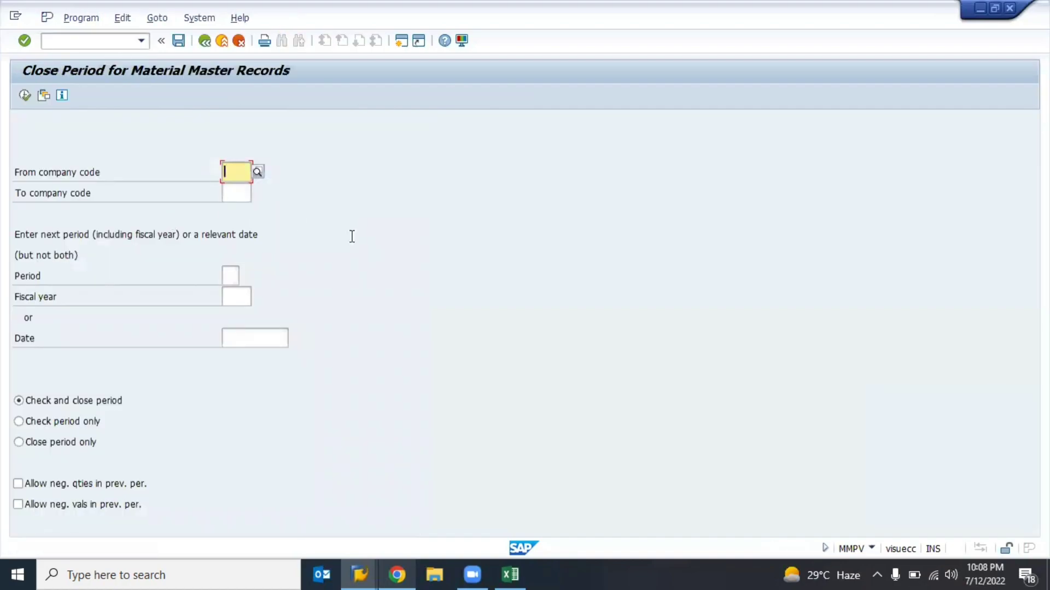
- Fill in the period closing selection with company code tks1 to tks1, period 05 and fiscal year 2022
{"action": "left_click", "coordinate": [30, 173]}
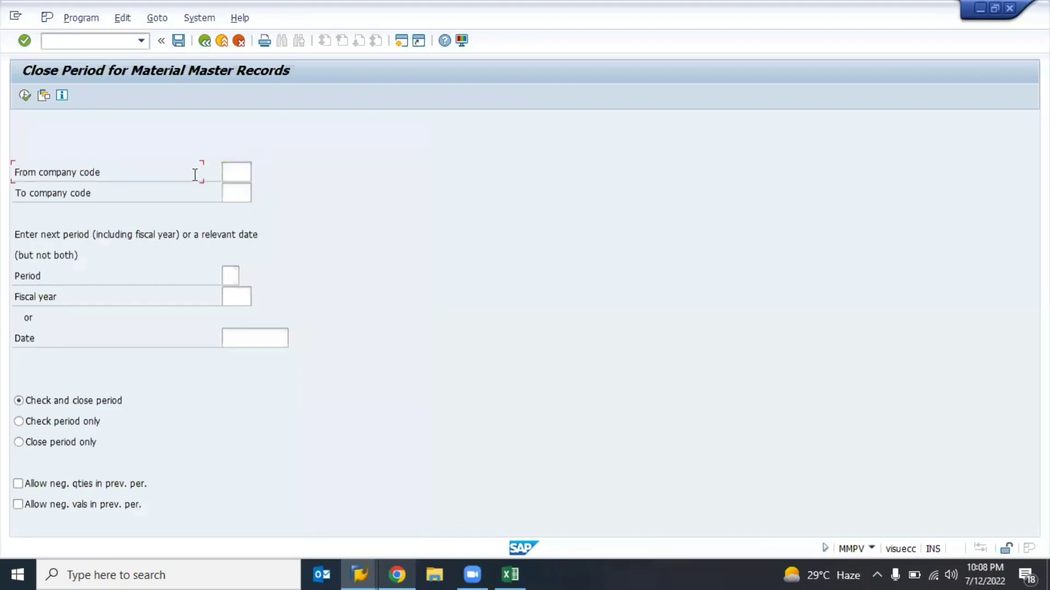
{"action": "left_click", "coordinate": [240, 174]}
{"action": "type", "text": "test"}
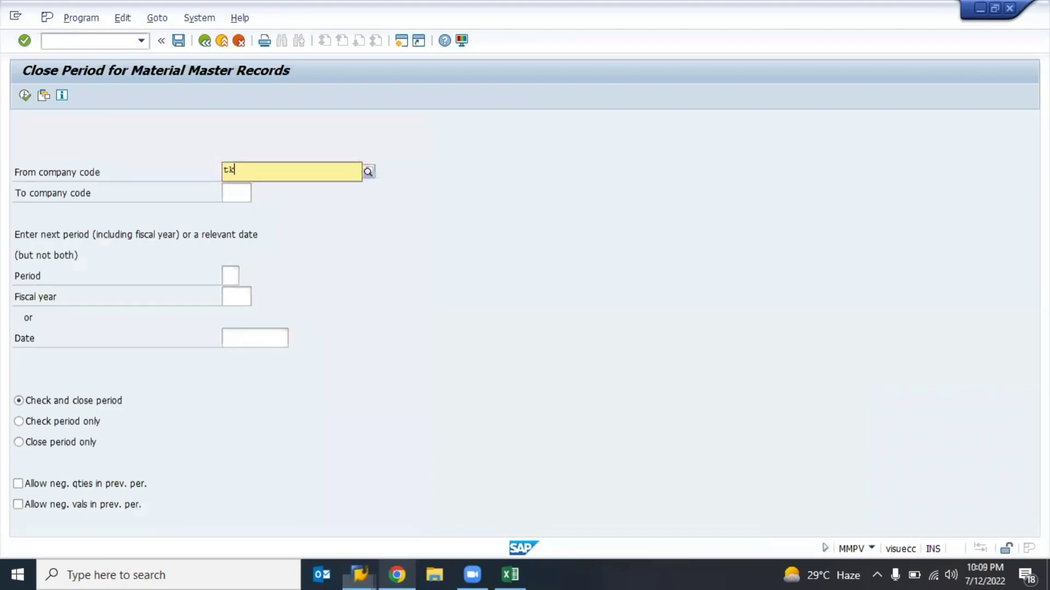
{"action": "type", "text": "ksl"}
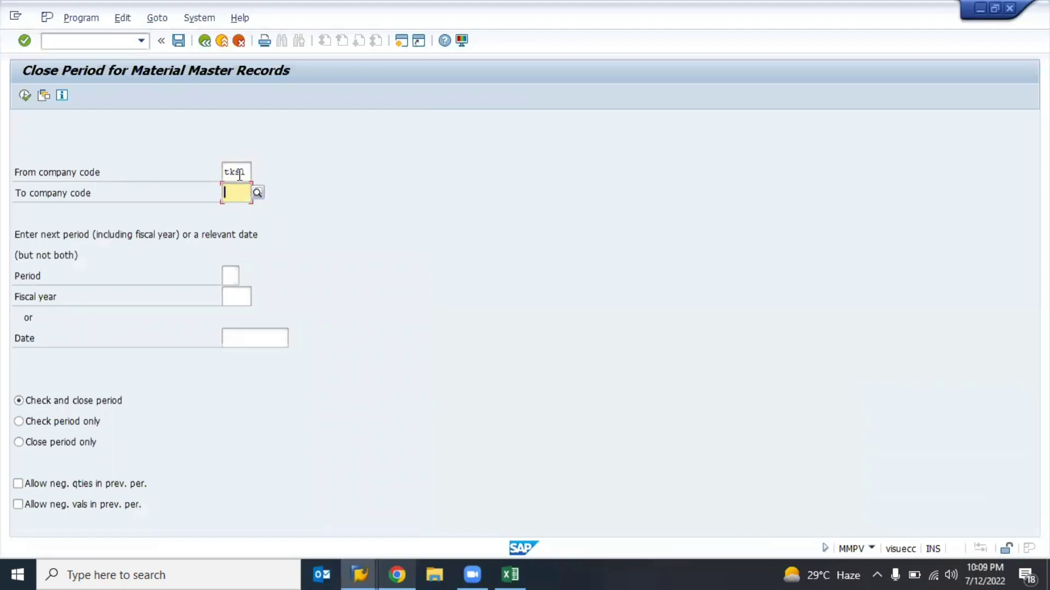
{"action": "type", "text": "tk"}
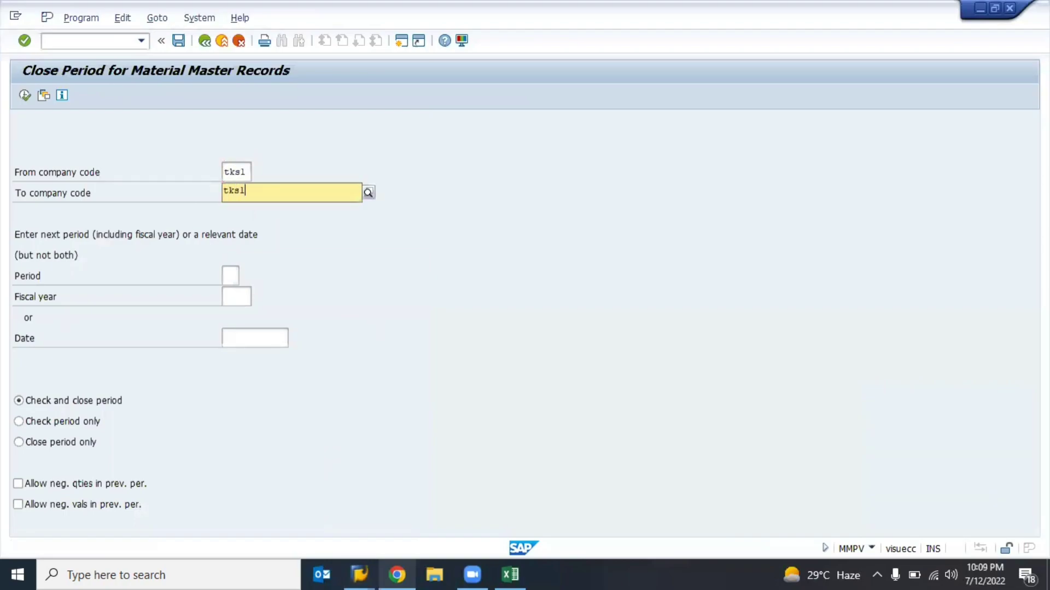
{"action": "key", "text": "Tab"}
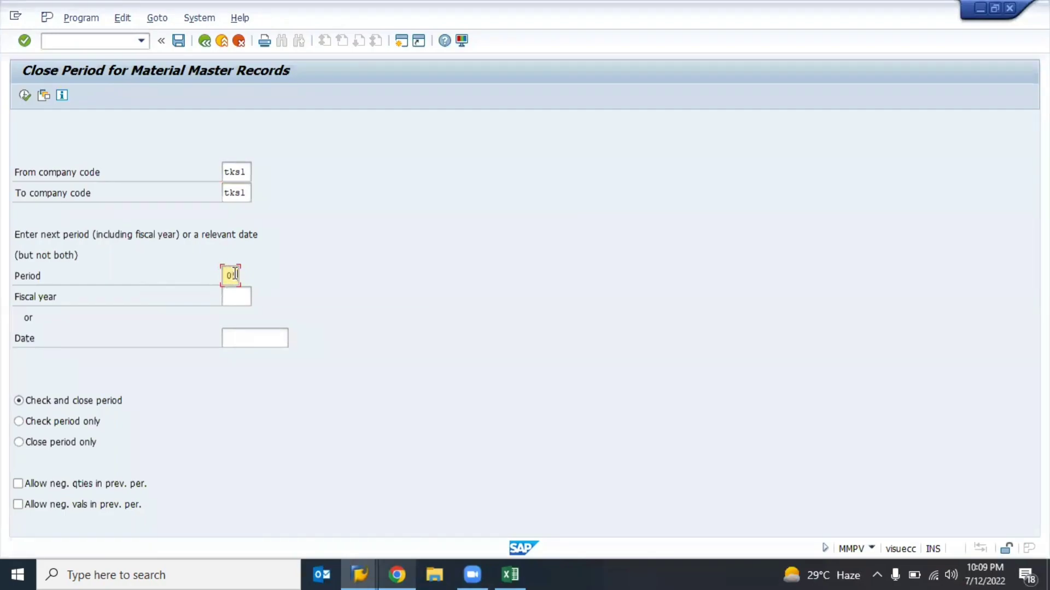
{"action": "key", "text": "Tab"}
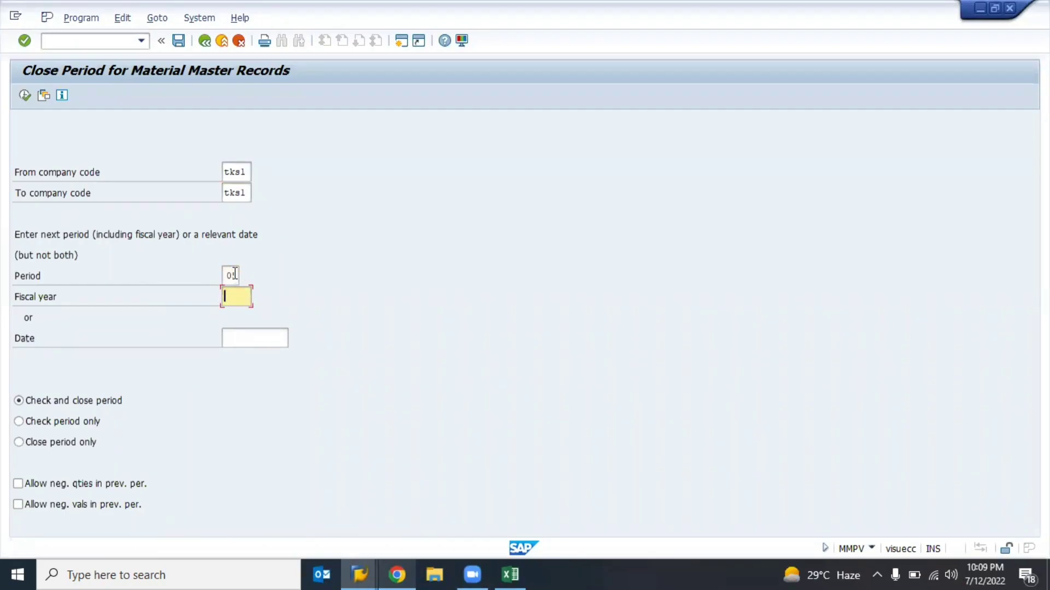
{"action": "type", "text": "2022"}
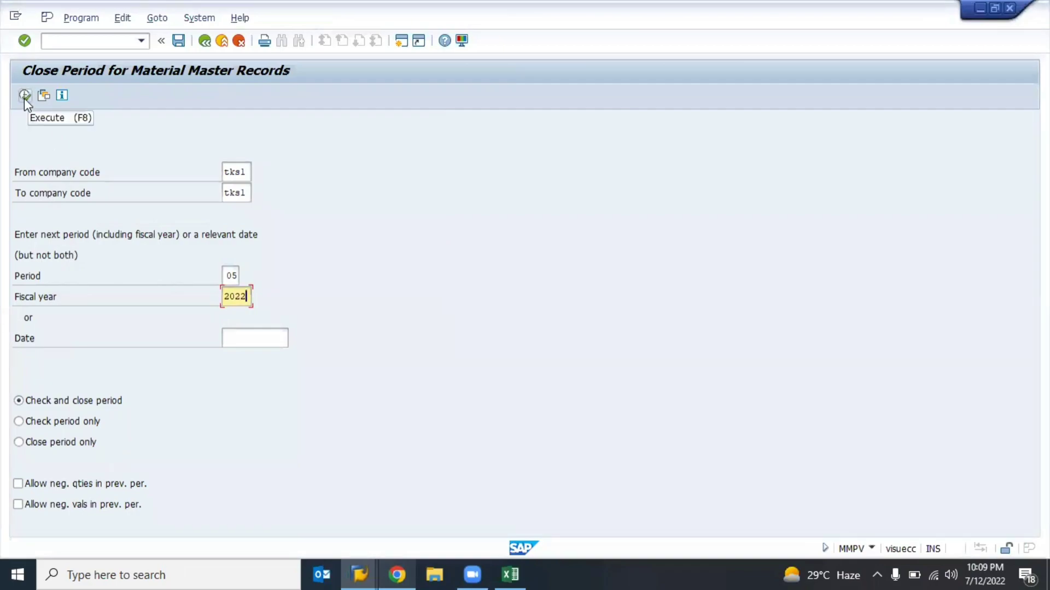
- Review the company code range, period, fiscal year and Check and close period option, and leave MMPV without executing it
{"action": "left_click", "coordinate": [230, 173]}
{"action": "left_click", "coordinate": [239, 194]}
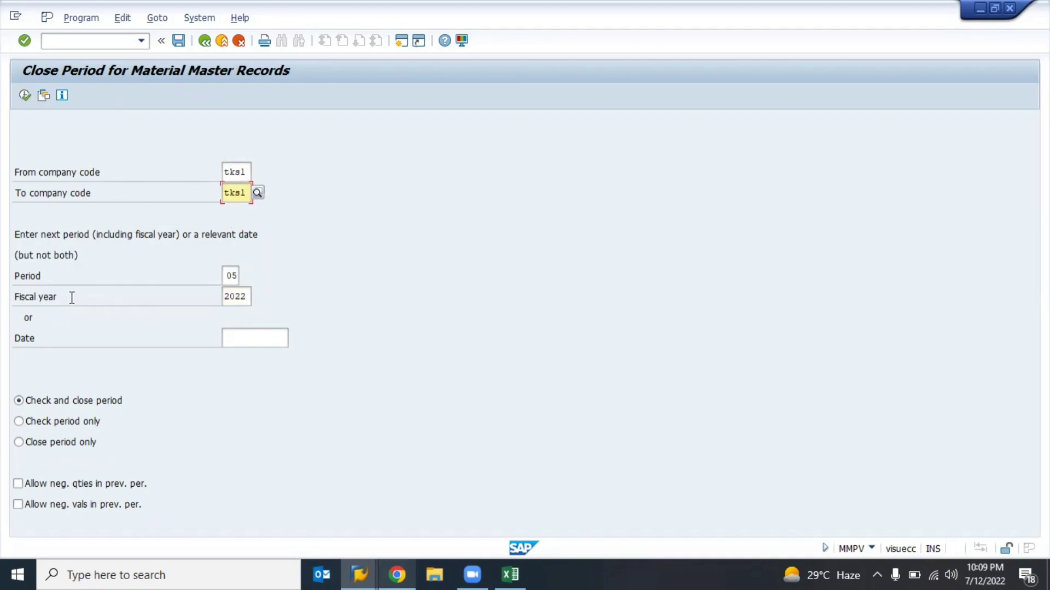
{"action": "left_click", "coordinate": [236, 276]}
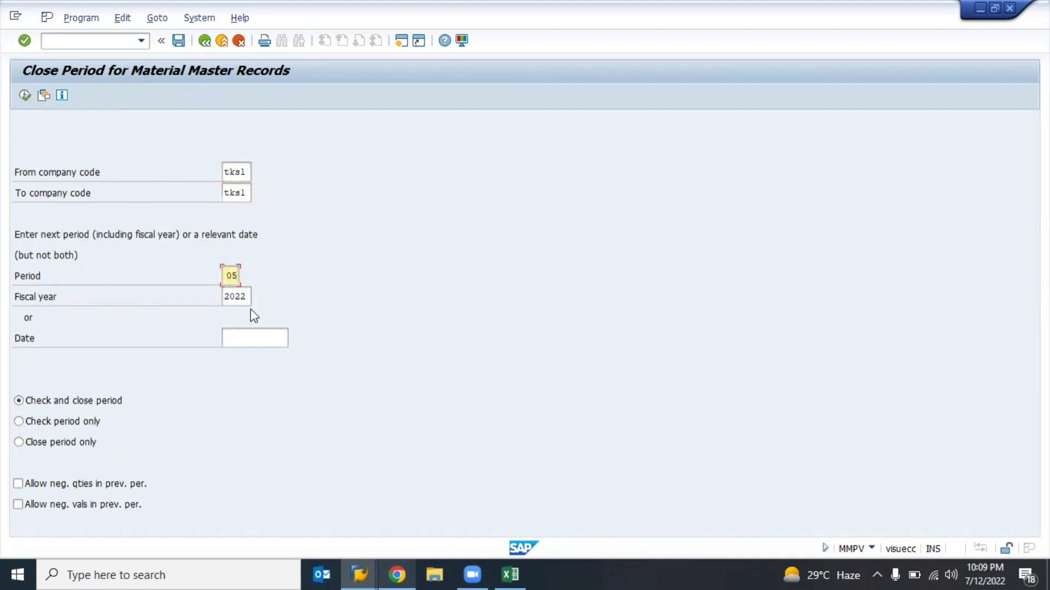
{"action": "left_click", "coordinate": [242, 298]}
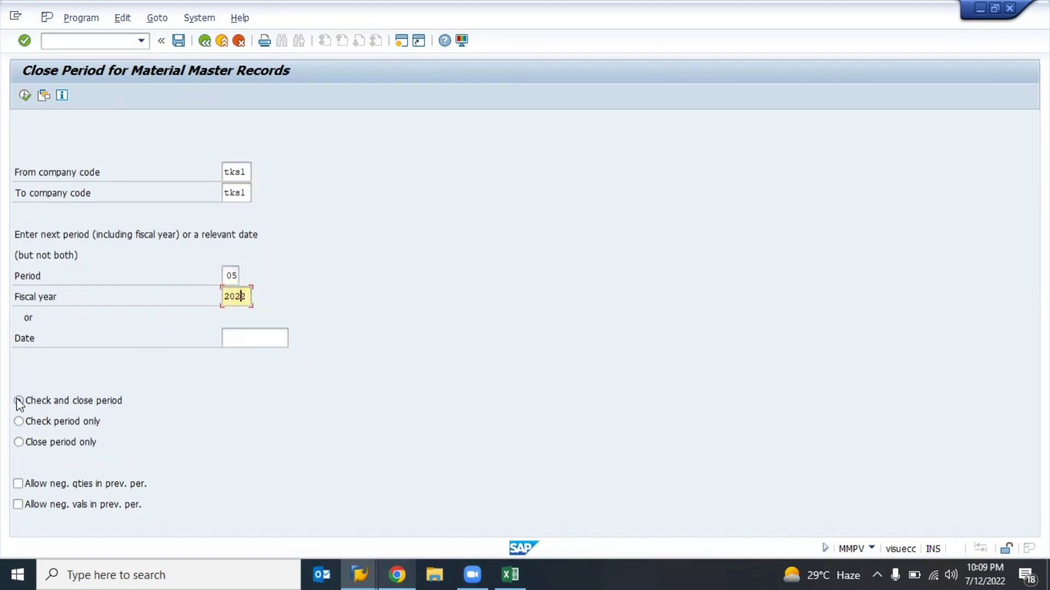
{"action": "left_click", "coordinate": [98, 403]}
{"action": "left_click", "coordinate": [222, 43]}
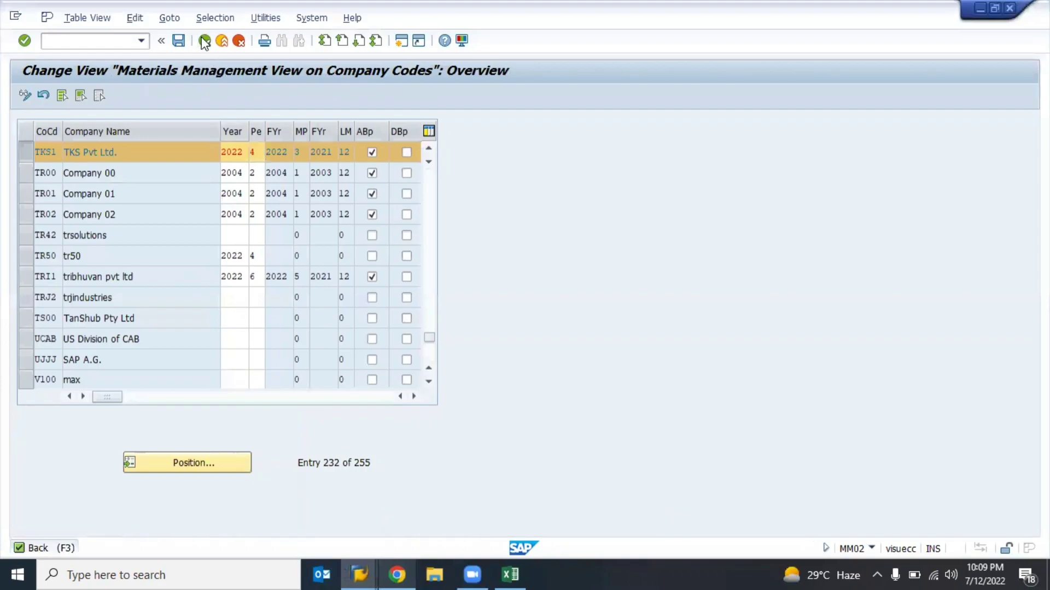
- Return to the IMG structure and trace the Material Master, Basic Settings path to Maintain Company Codes for Materials Management
{"action": "left_click", "coordinate": [205, 43]}
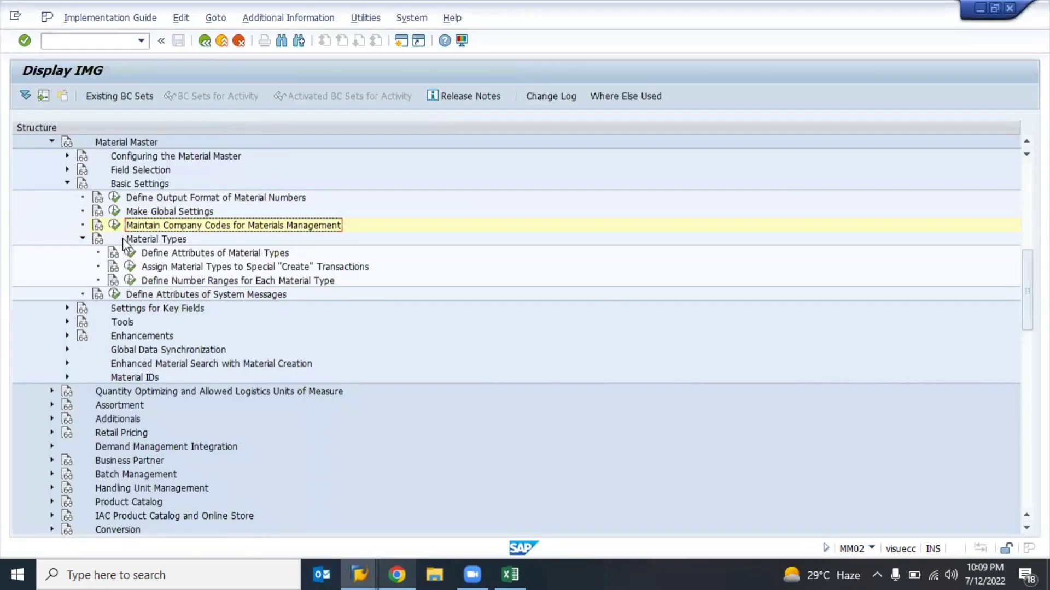
{"action": "left_click", "coordinate": [208, 268]}
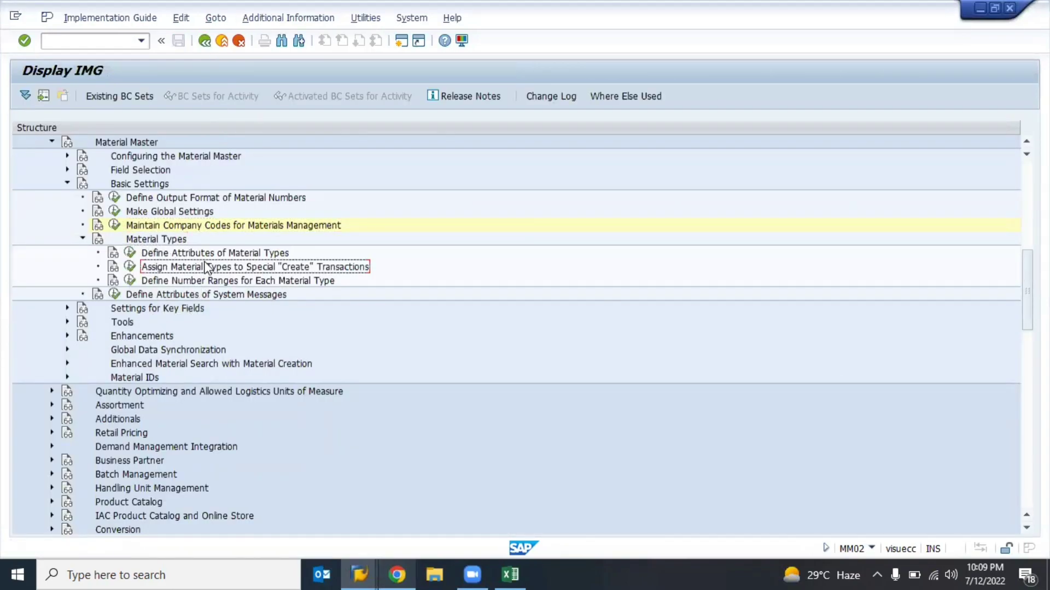
{"action": "scroll", "coordinate": [118, 185], "scroll_direction": "up", "scroll_amount": 2}
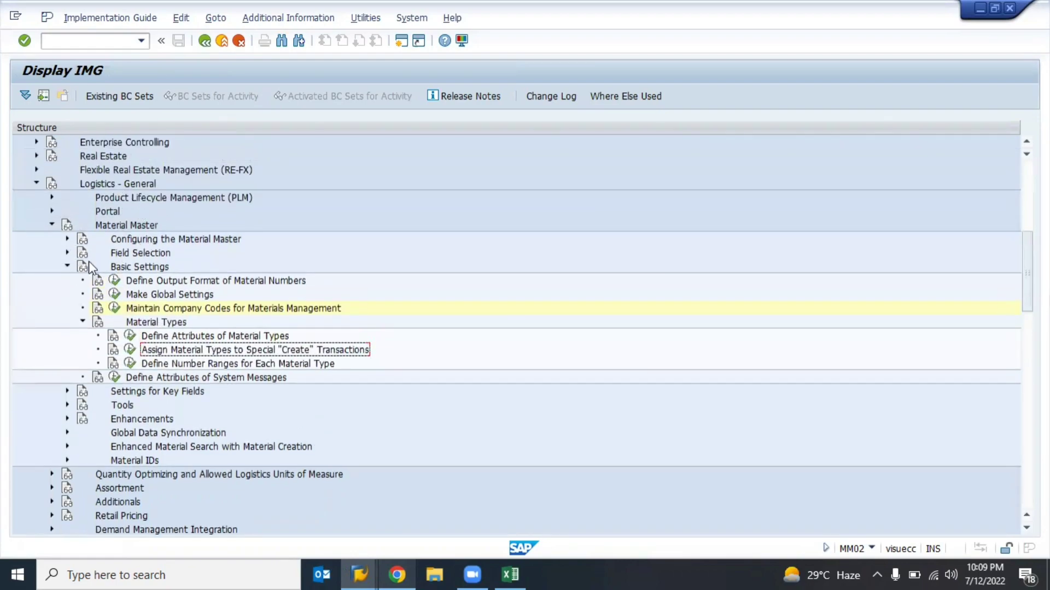
{"action": "left_click", "coordinate": [99, 227]}
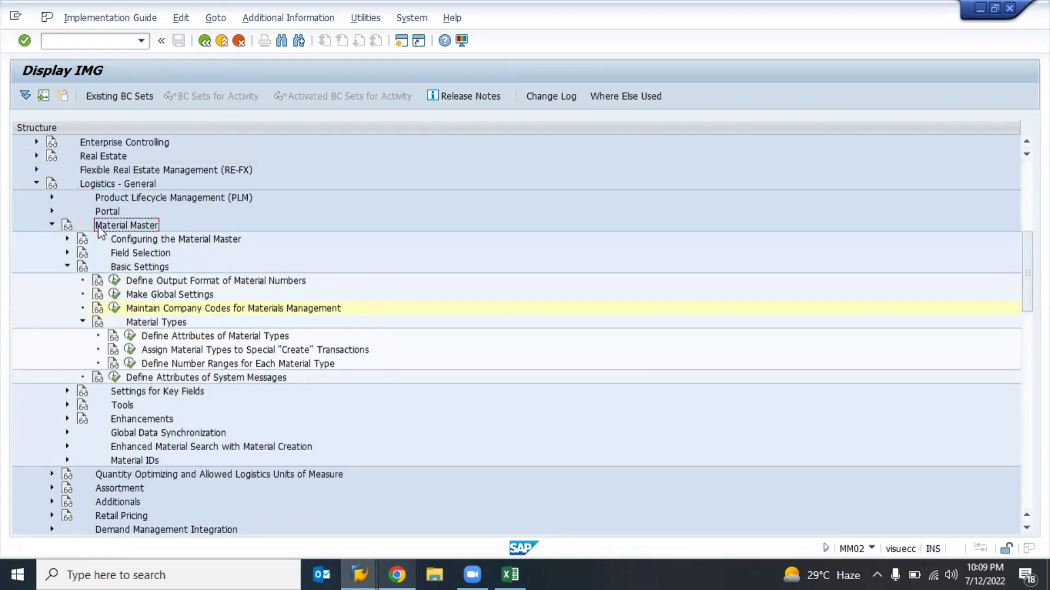
{"action": "left_click", "coordinate": [116, 269]}
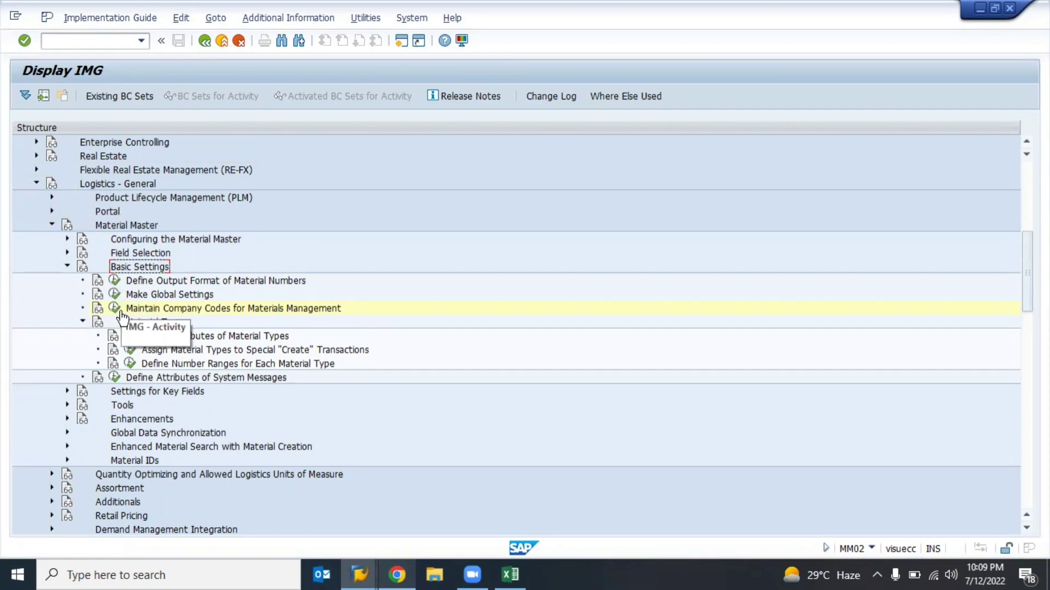
{"action": "left_click", "coordinate": [160, 310]}
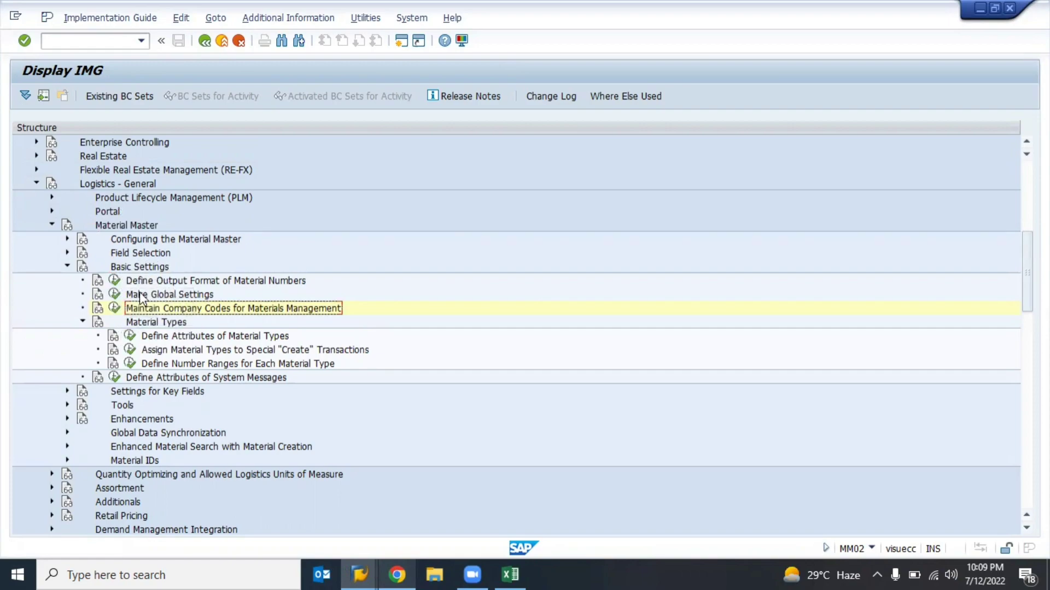
- Open Define Attributes of Material Types and set the status information to show the transaction code
{"action": "left_click", "coordinate": [119, 324]}
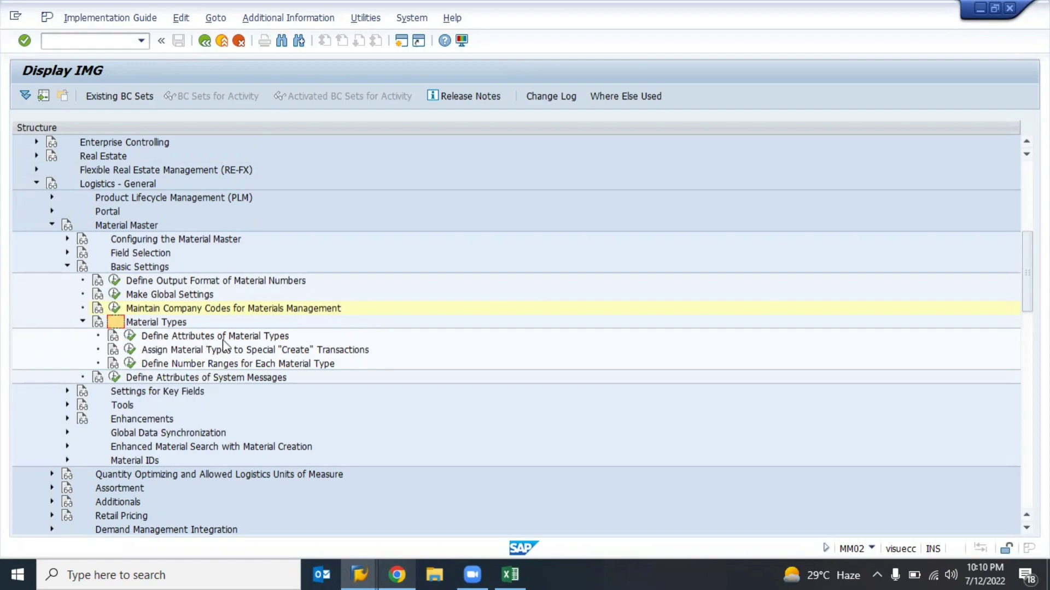
{"action": "left_click", "coordinate": [131, 338]}
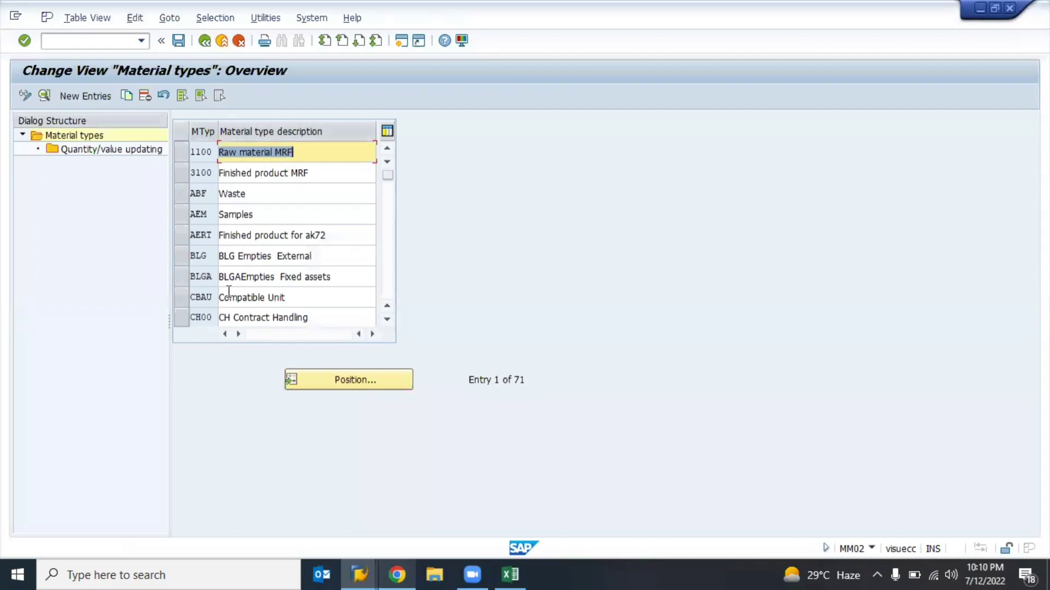
{"action": "left_click", "coordinate": [871, 548]}
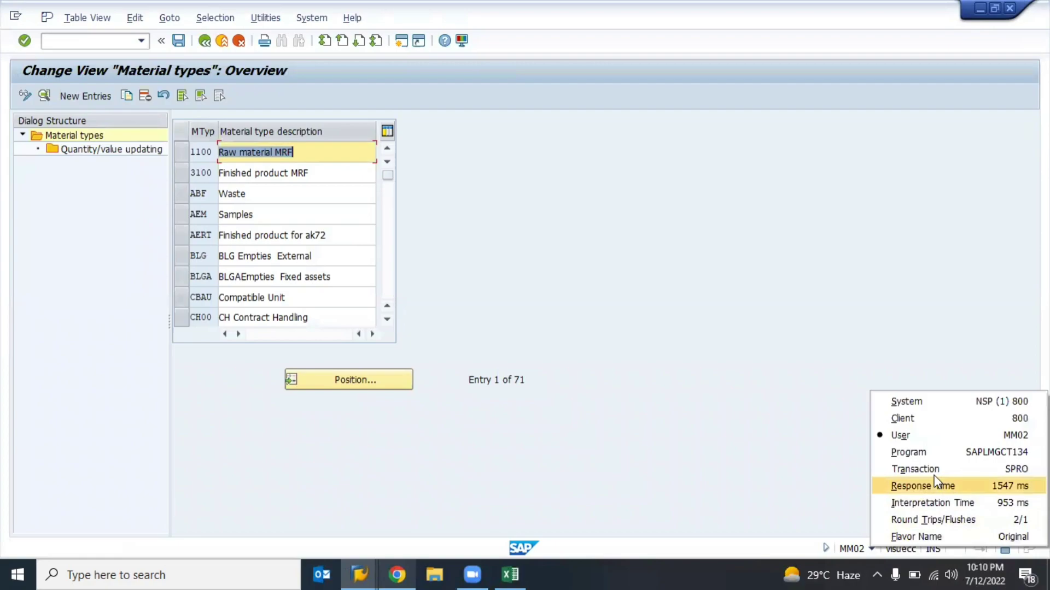
{"action": "left_click", "coordinate": [912, 471]}
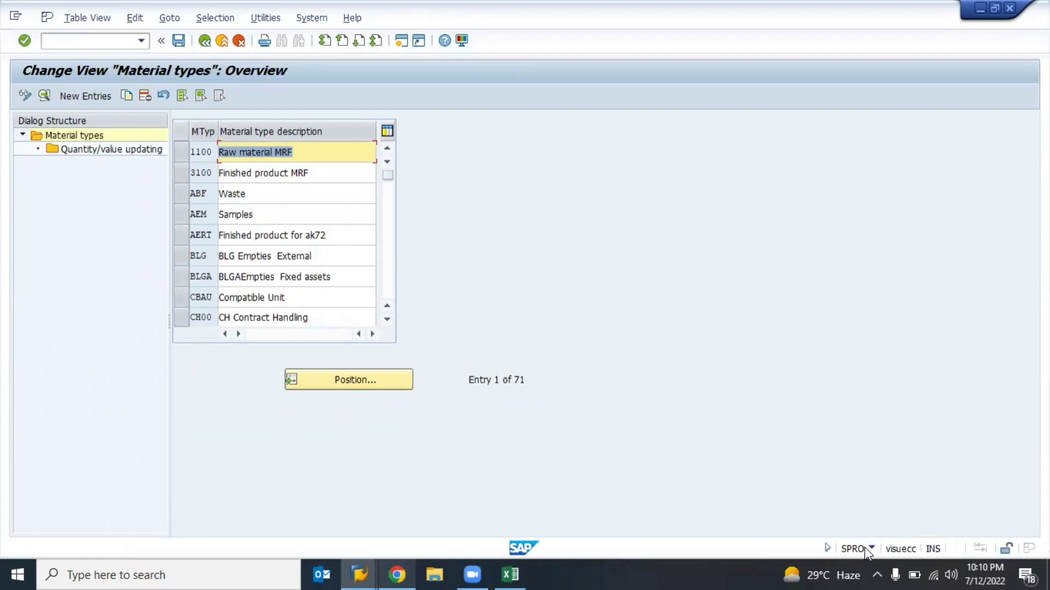
- Switch to the SAP Easy Access session, open transaction OMS2 and agree to display the locked material types data
{"action": "key", "text": "alt+Tab"}
{"action": "type", "text": "oms"}
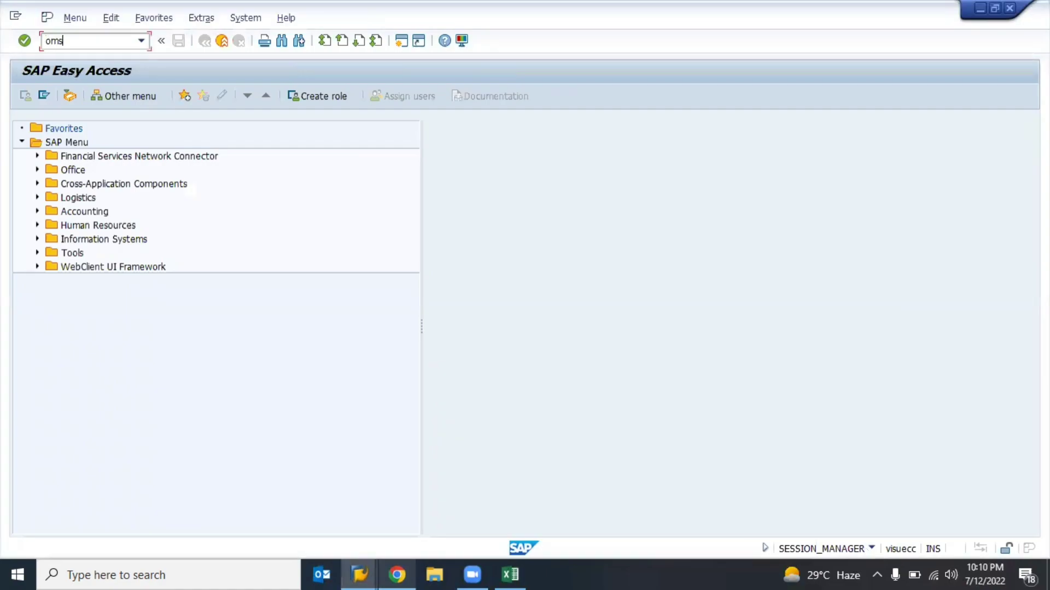
{"action": "type", "text": "2"}
{"action": "key", "text": "Return"}
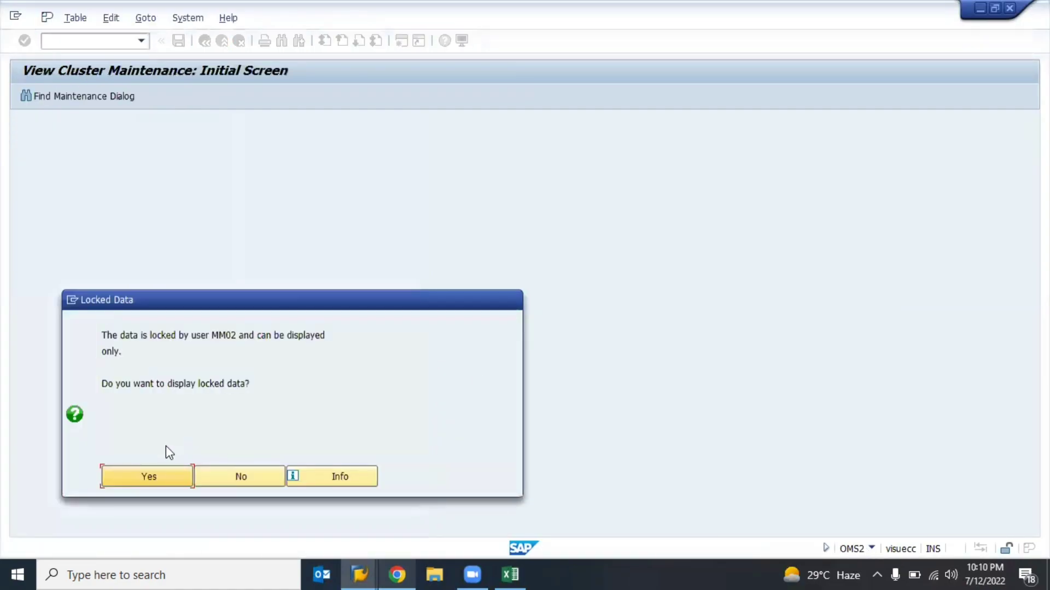
{"action": "left_click", "coordinate": [149, 477]}
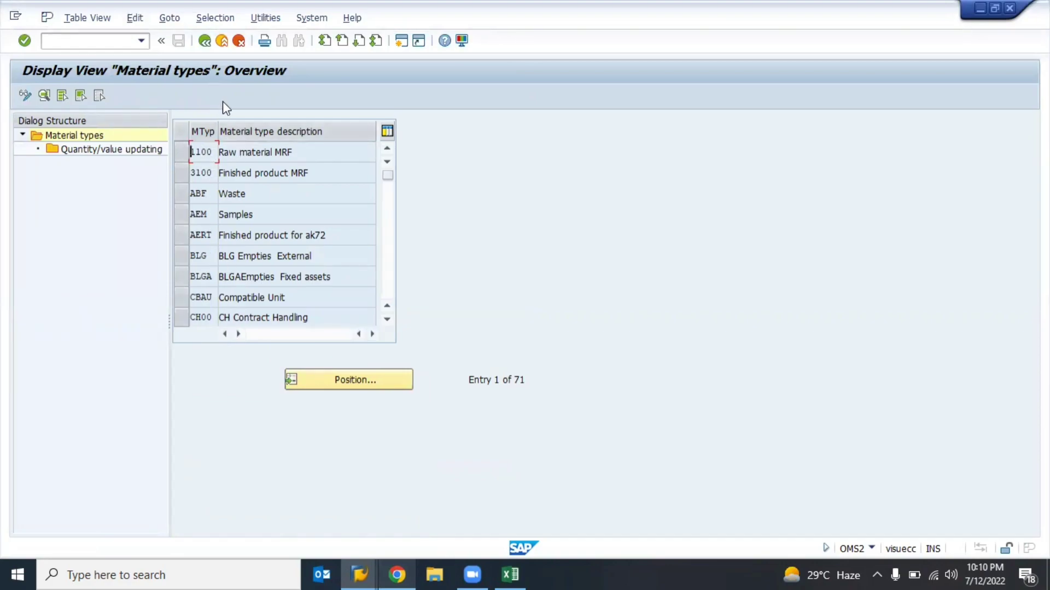
- Return to the editable material types overview in the SPRO session and position the list at material type FERT
{"action": "key", "text": "ctrl+F1"}
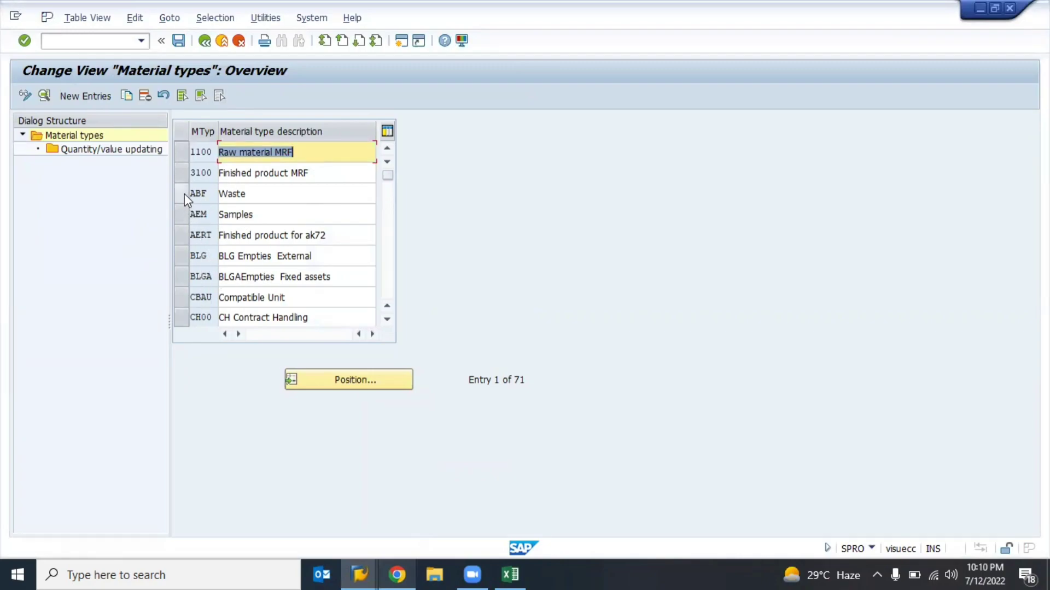
{"action": "left_click_drag", "start_coordinate": [184, 195], "coordinate": [182, 224]}
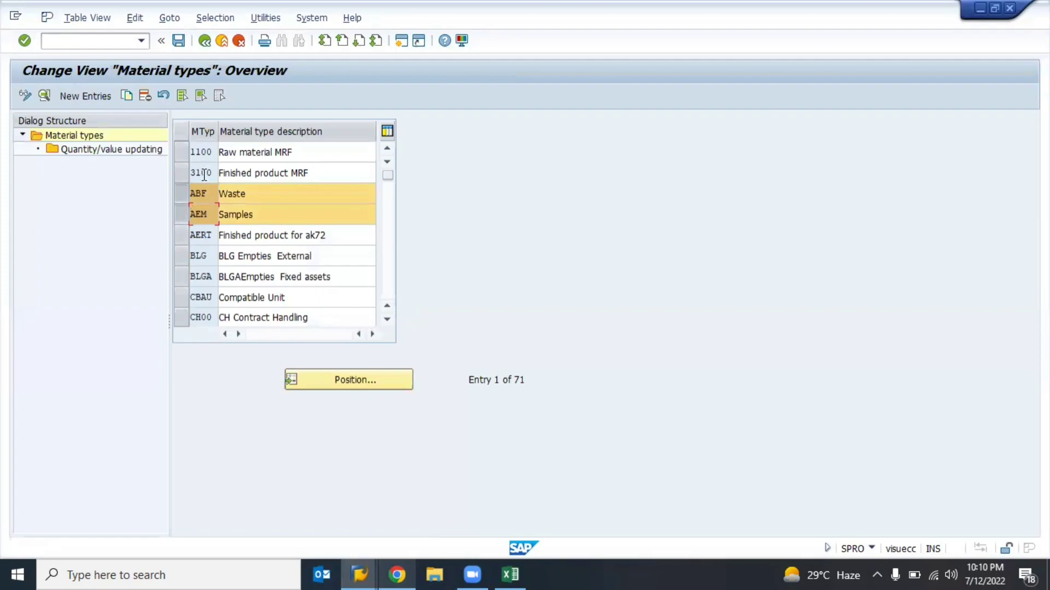
{"action": "left_click", "coordinate": [183, 195]}
{"action": "left_click", "coordinate": [183, 212]}
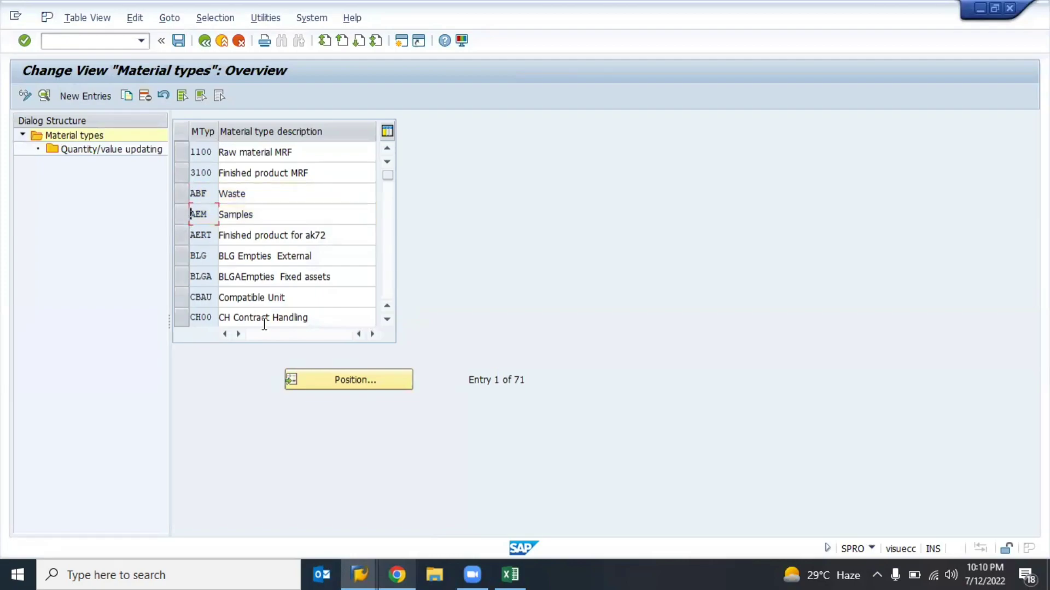
{"action": "left_click", "coordinate": [332, 374]}
{"action": "type", "text": "fert"}
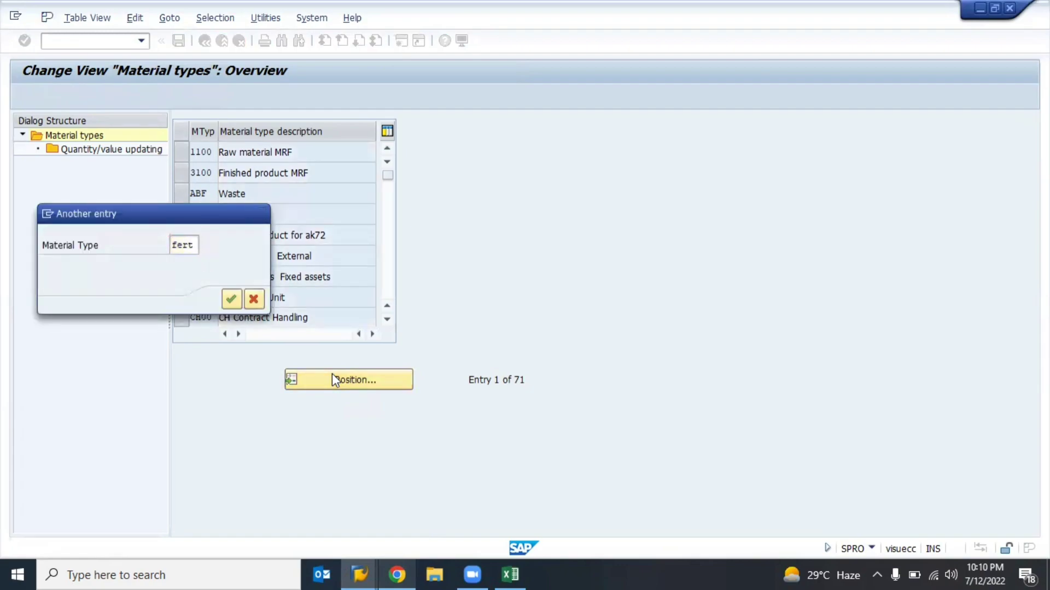
{"action": "key", "text": "Return"}
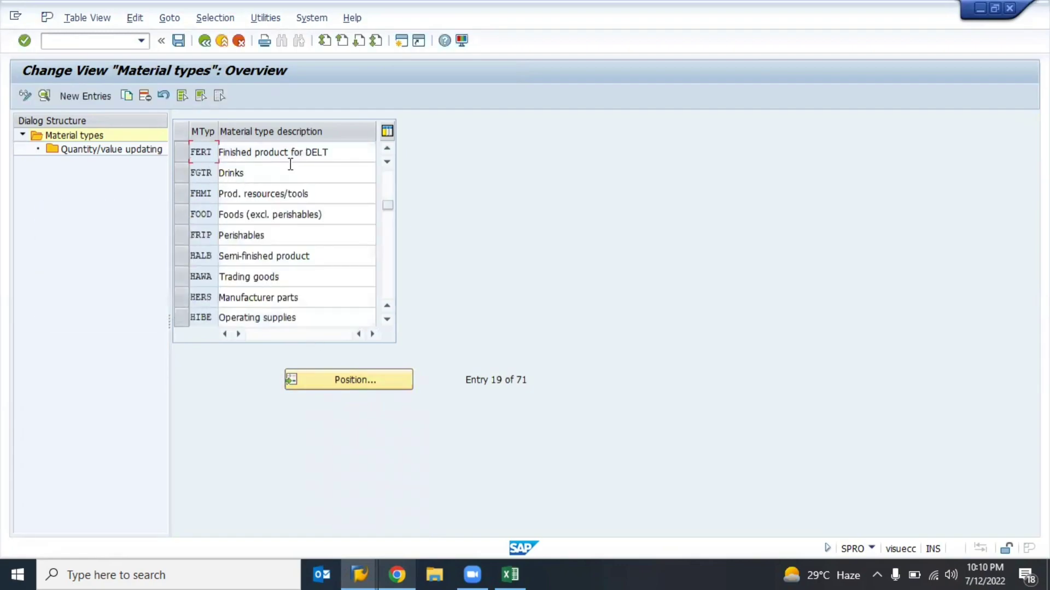
- Position the material types list at the raw material type ROH
{"action": "left_click", "coordinate": [323, 152]}
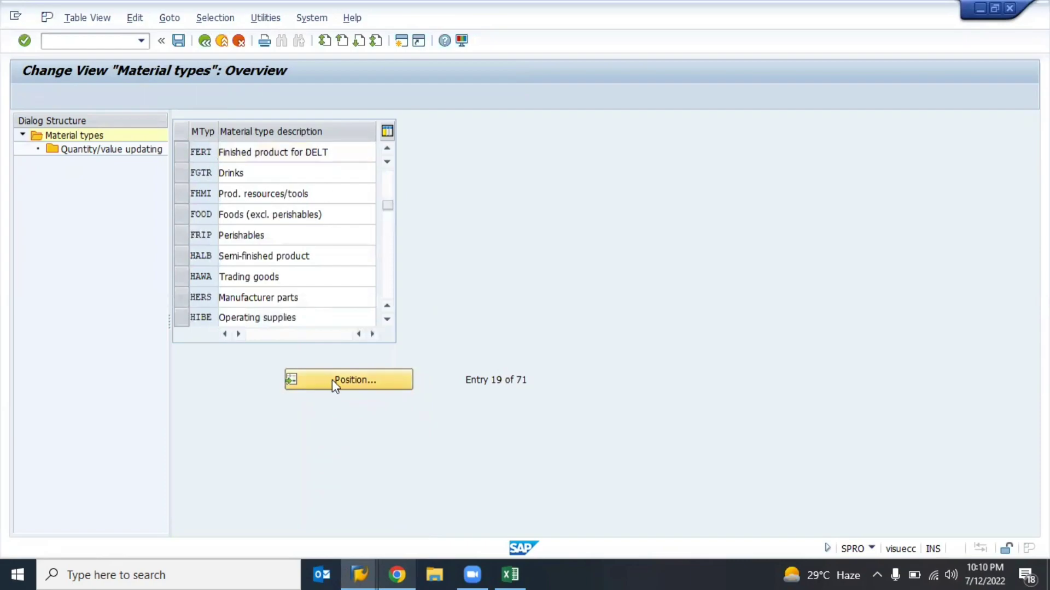
{"action": "left_click", "coordinate": [332, 379]}
{"action": "type", "text": "rh"}
{"action": "key", "text": "BackSpace"}
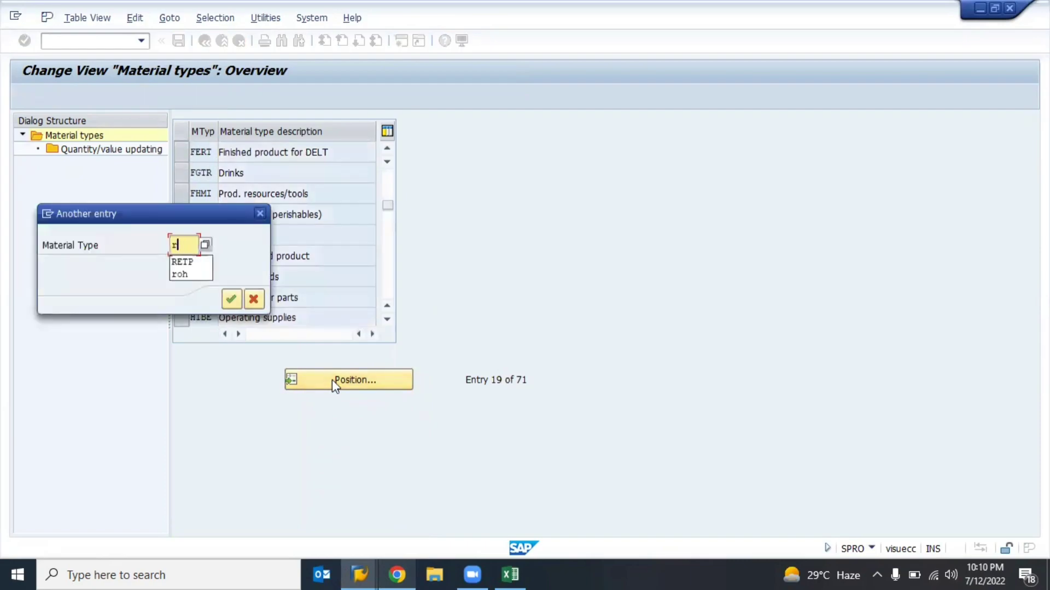
{"action": "type", "text": "oh"}
{"action": "key", "text": "Return"}
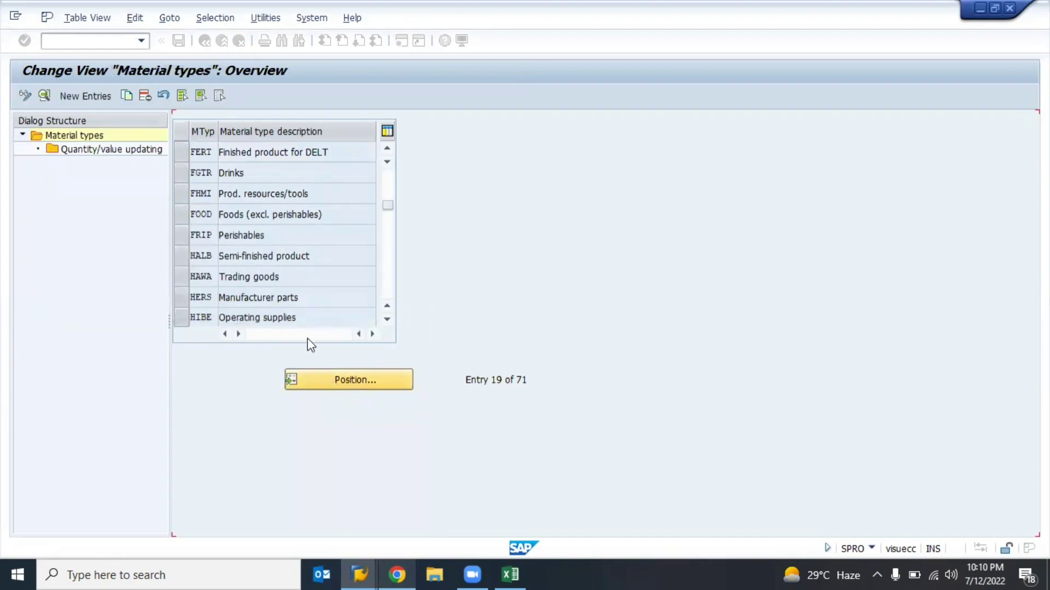
{"action": "left_click", "coordinate": [198, 152]}
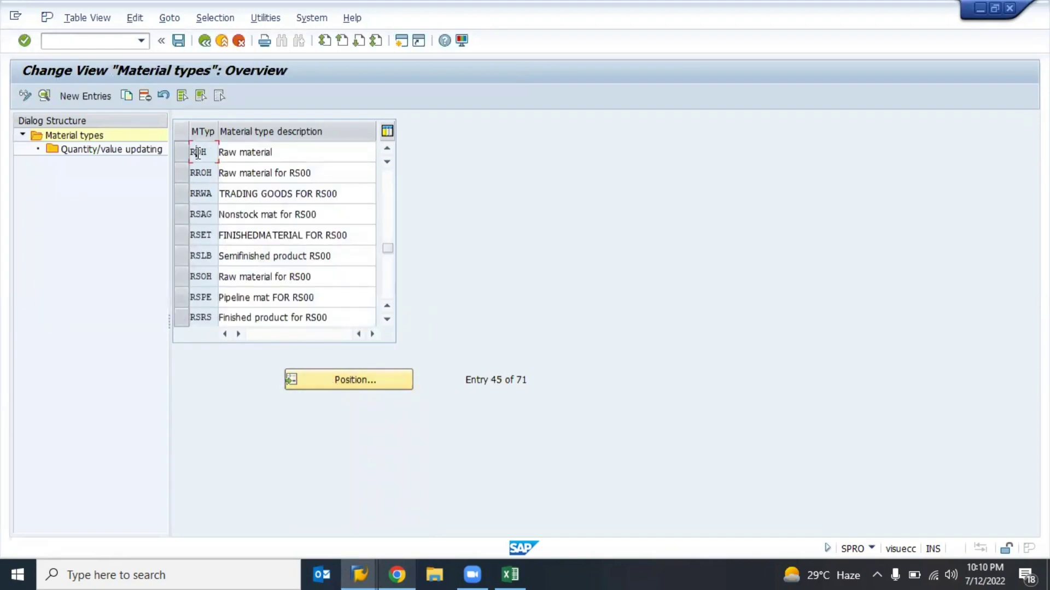
- Position the material types list at HAWA and point out configurable material KMAT among the following entries
{"action": "left_click", "coordinate": [332, 383]}
{"action": "type", "text": "hawa"}
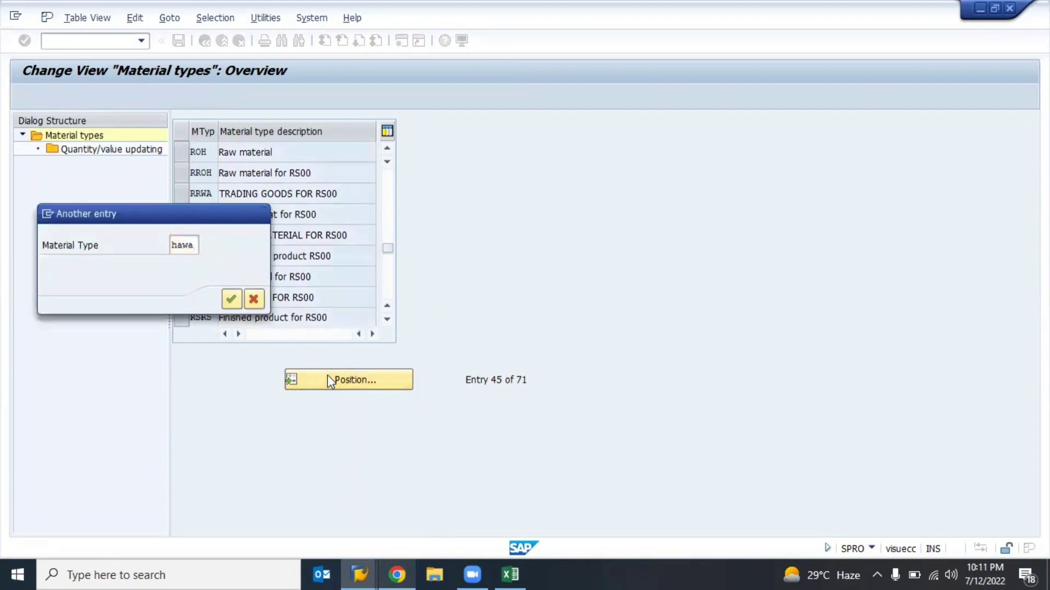
{"action": "key", "text": "Return"}
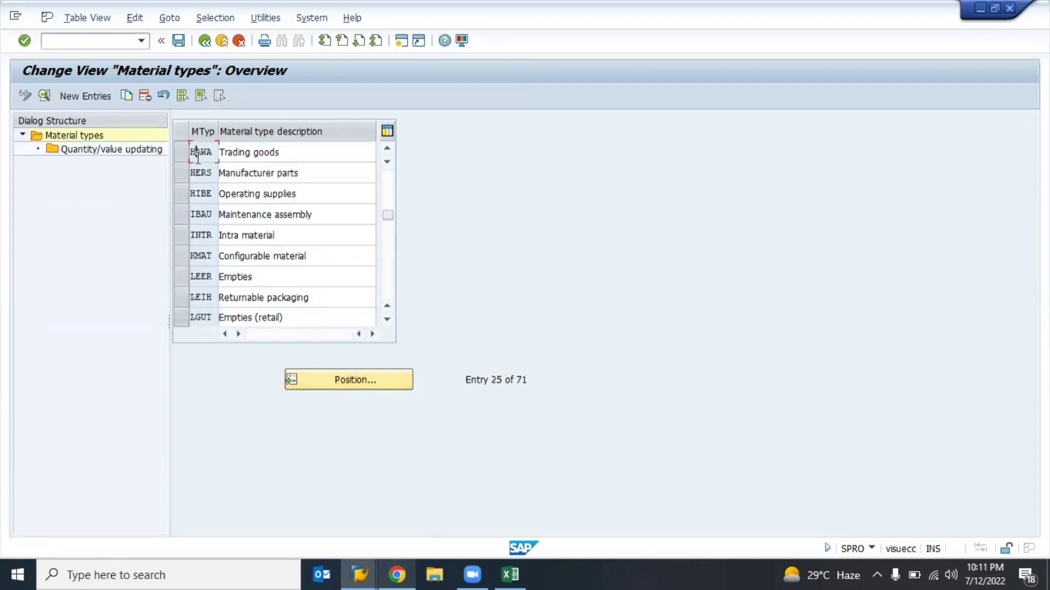
{"action": "left_click", "coordinate": [199, 257]}
{"action": "left_click", "coordinate": [201, 298]}
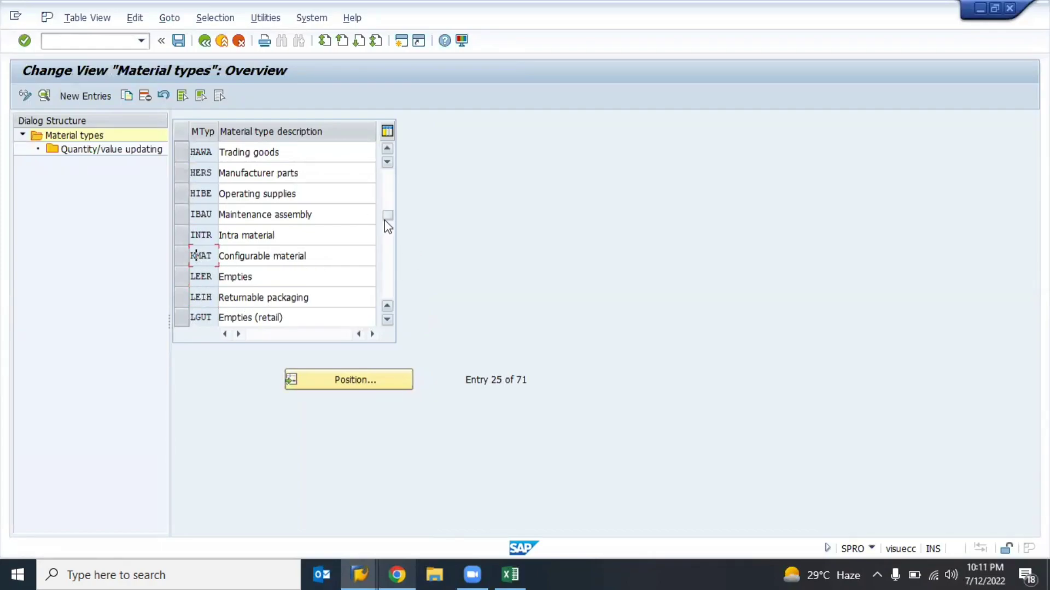
- Look through the remaining material types, return to the first entries and open the details of type 1100, Raw material MRF
{"action": "left_click", "coordinate": [387, 261]}
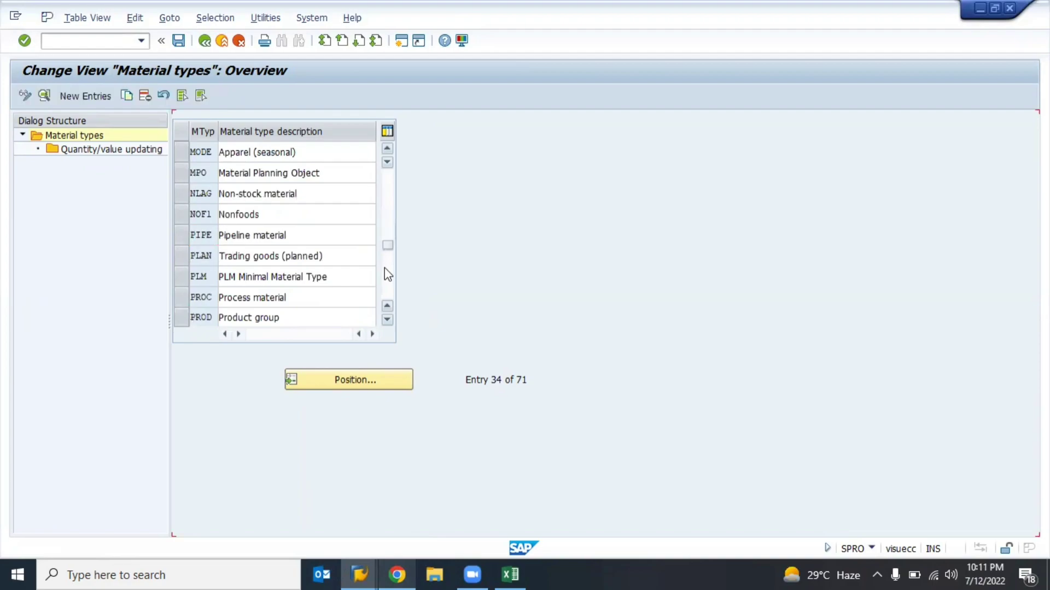
{"action": "left_click", "coordinate": [386, 271]}
{"action": "left_click_drag", "start_coordinate": [386, 196], "coordinate": [375, 166]}
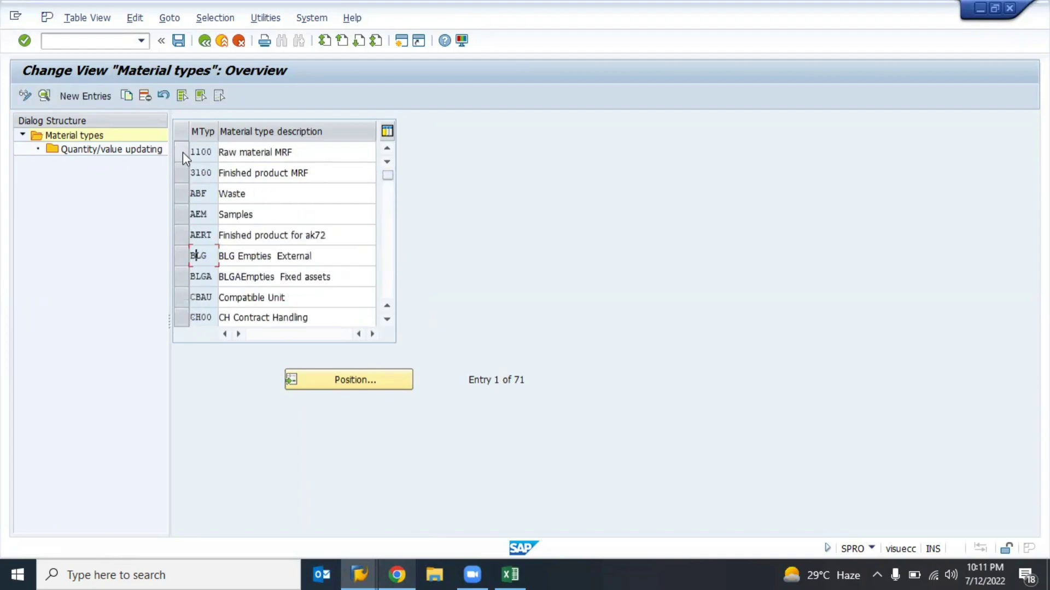
{"action": "left_click", "coordinate": [182, 153]}
{"action": "left_click", "coordinate": [181, 174]}
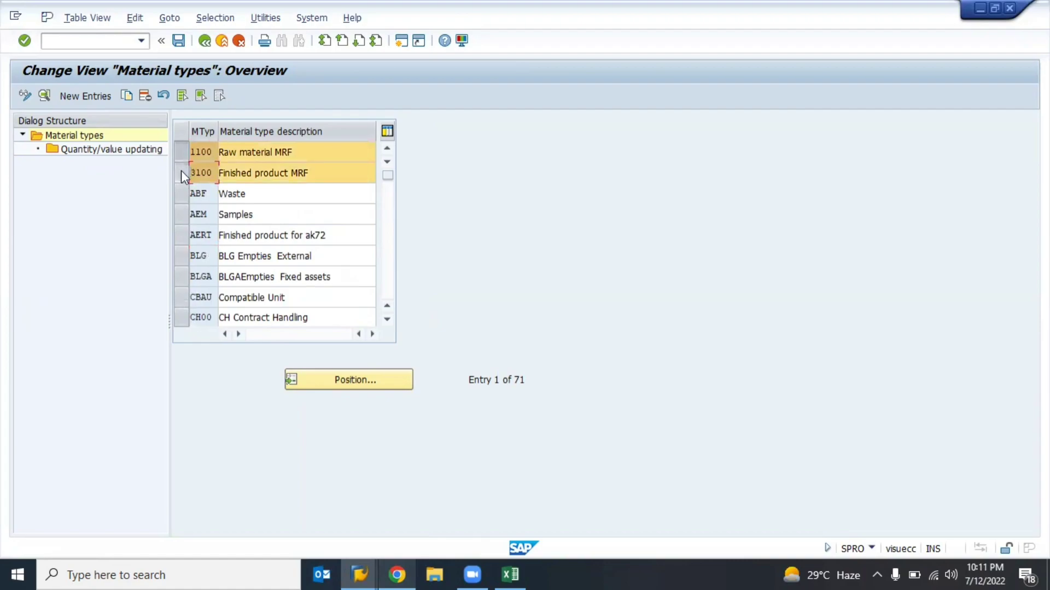
{"action": "left_click", "coordinate": [182, 170]}
{"action": "left_click", "coordinate": [181, 157]}
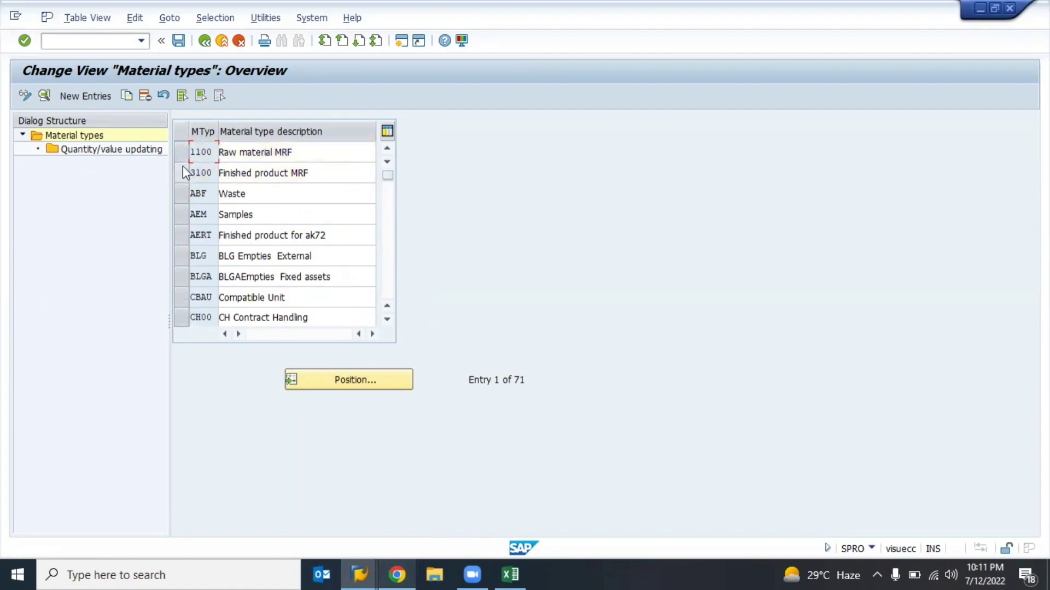
{"action": "left_click", "coordinate": [183, 172]}
{"action": "left_click", "coordinate": [182, 172]}
{"action": "left_click", "coordinate": [183, 152]}
{"action": "double_click", "coordinate": [258, 152]}
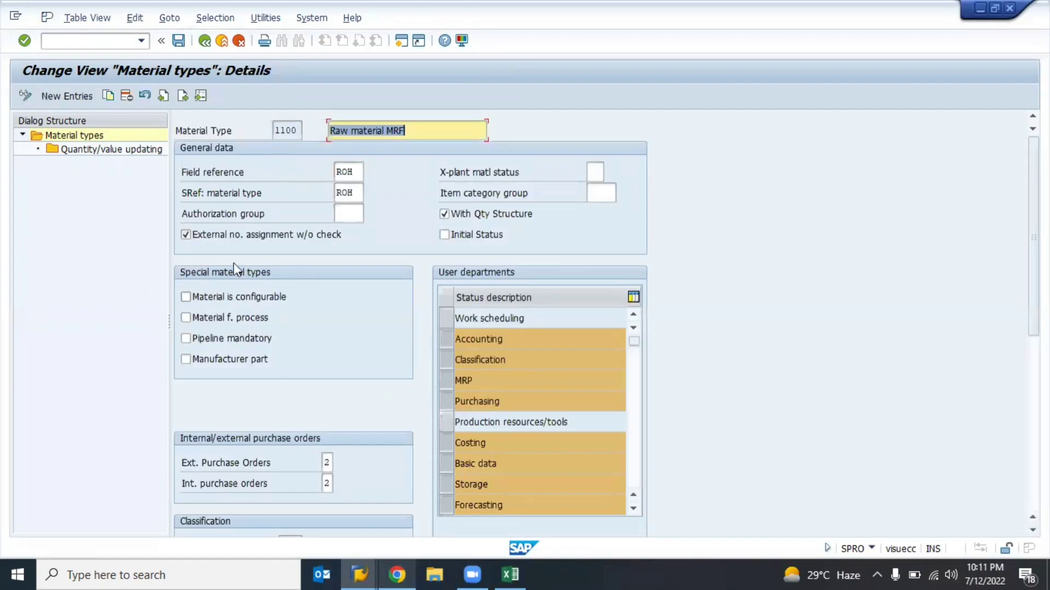
- Point out the type number and field reference of material type 1100, and toggle the Accounting user department off and on again
{"action": "left_click", "coordinate": [285, 132]}
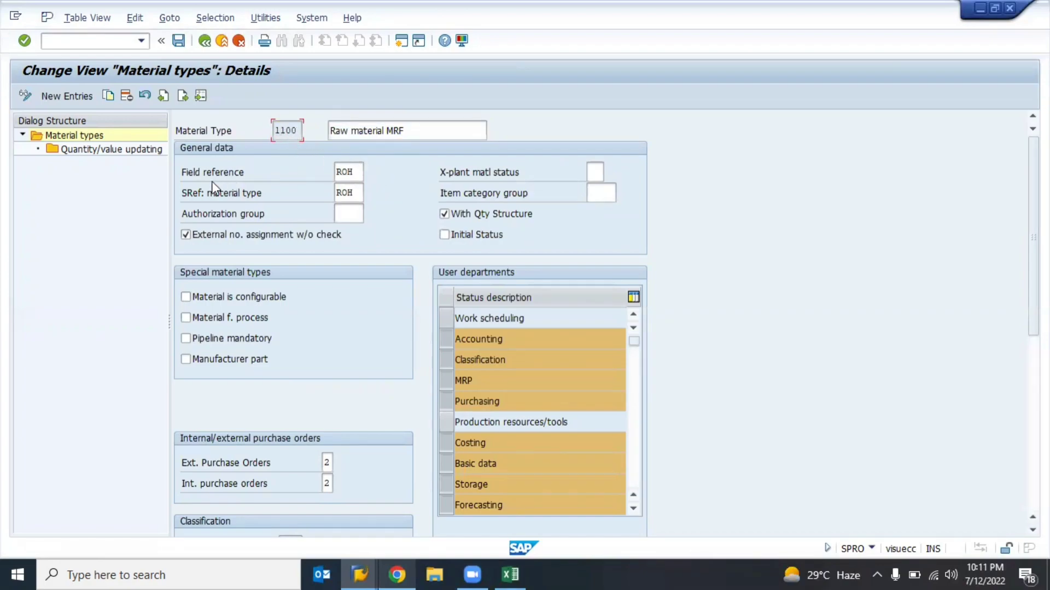
{"action": "left_click", "coordinate": [361, 172]}
{"action": "left_click", "coordinate": [451, 321]}
{"action": "left_click", "coordinate": [449, 339]}
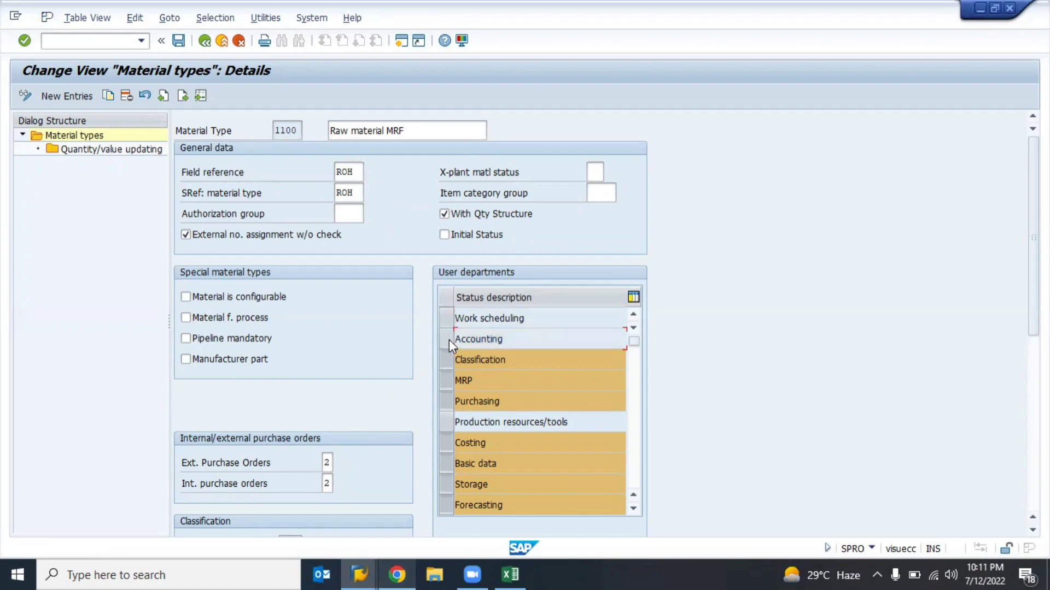
{"action": "left_click", "coordinate": [448, 339]}
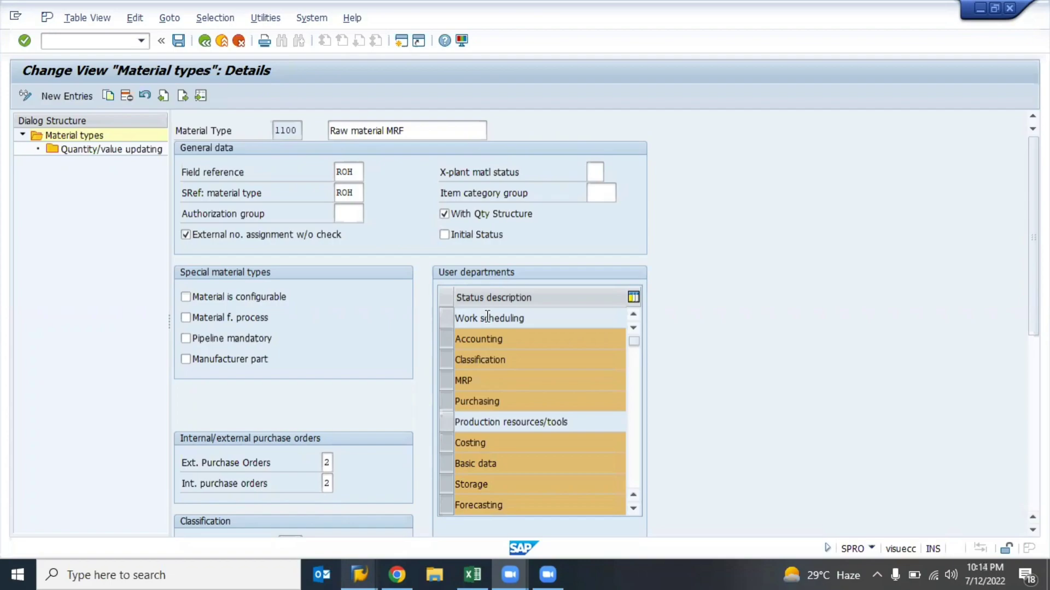
- Review the remaining user departments, the price control options and the account category reference of material type 1100
{"action": "left_click", "coordinate": [632, 366]}
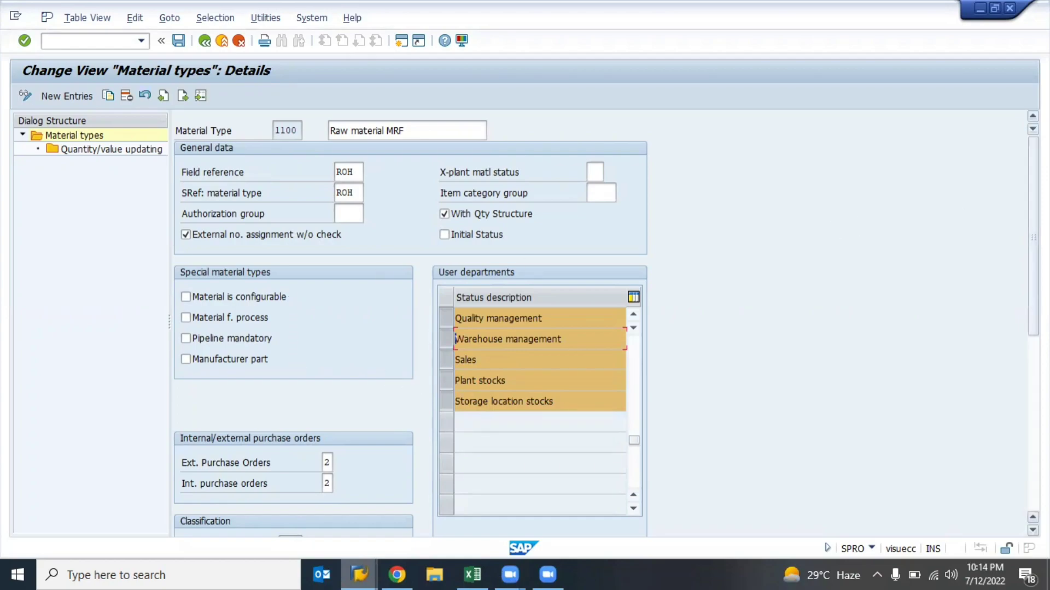
{"action": "scroll", "coordinate": [606, 323], "scroll_direction": "down", "scroll_amount": 3}
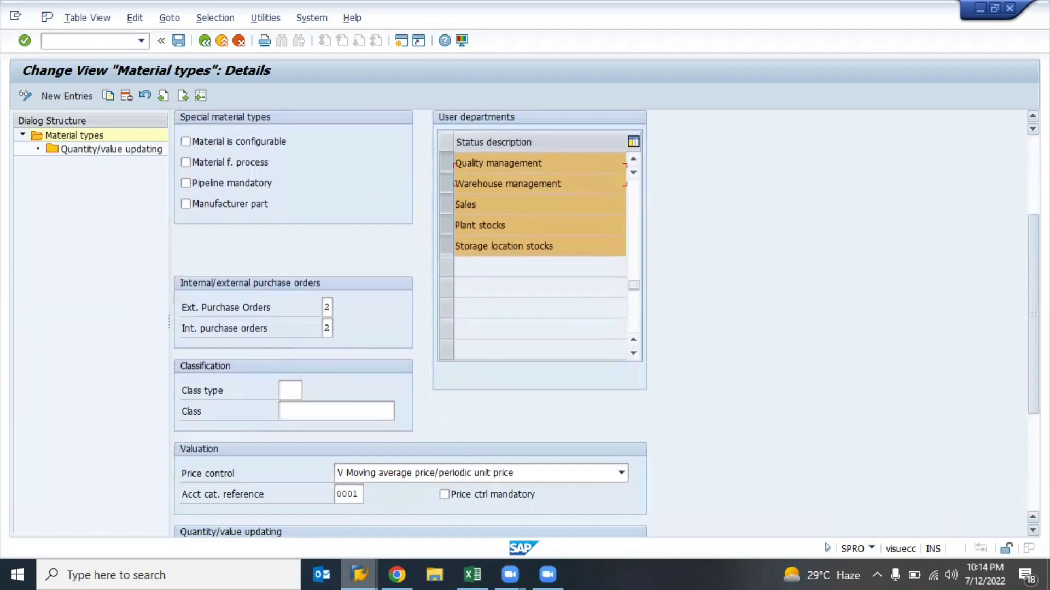
{"action": "scroll", "coordinate": [606, 323], "scroll_direction": "down", "scroll_amount": 3}
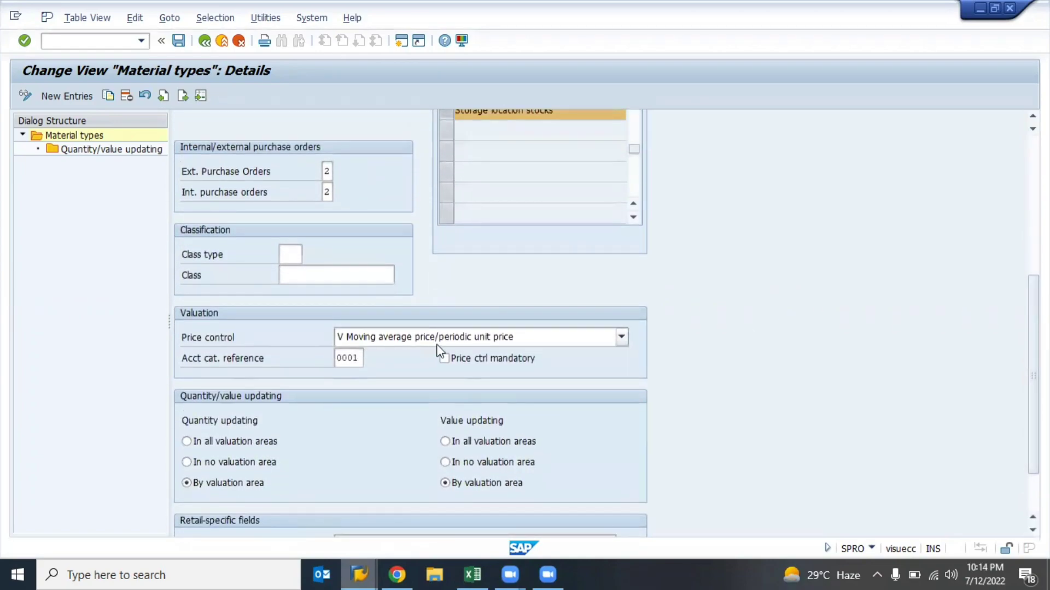
{"action": "left_click", "coordinate": [480, 338]}
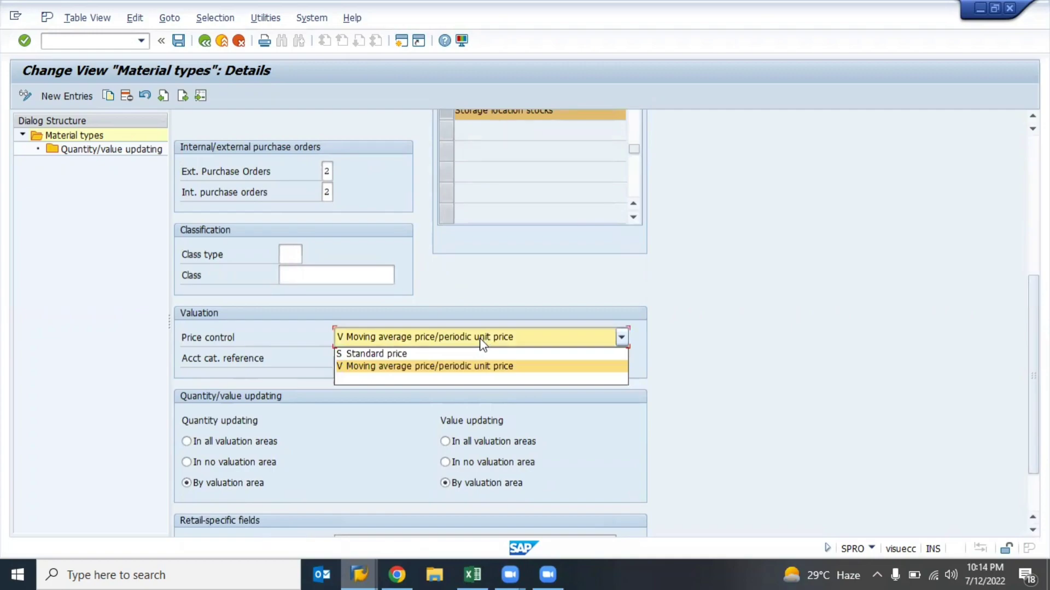
{"action": "left_click", "coordinate": [447, 343]}
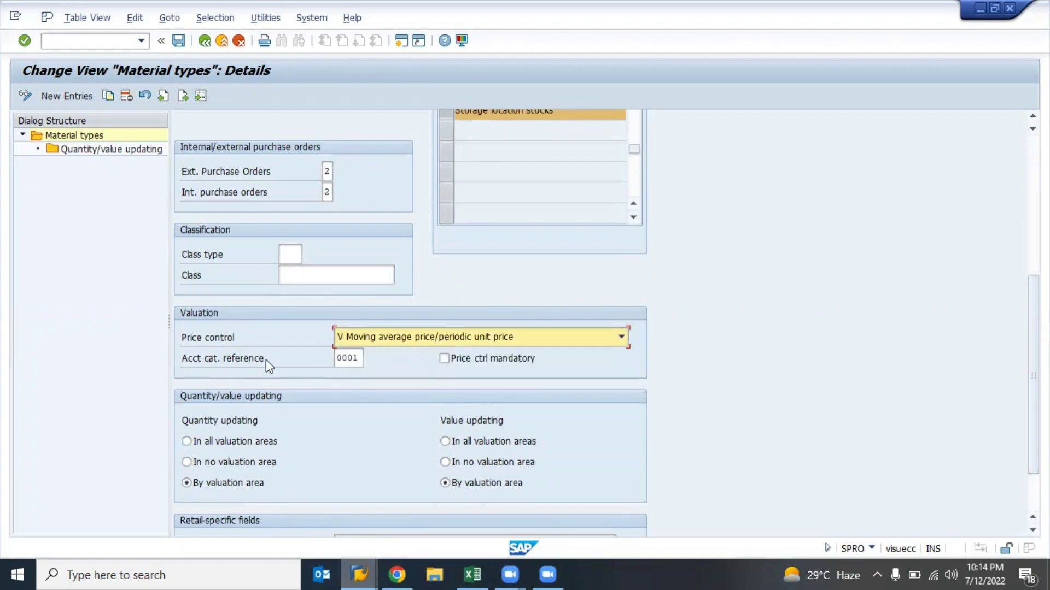
{"action": "left_click", "coordinate": [349, 363]}
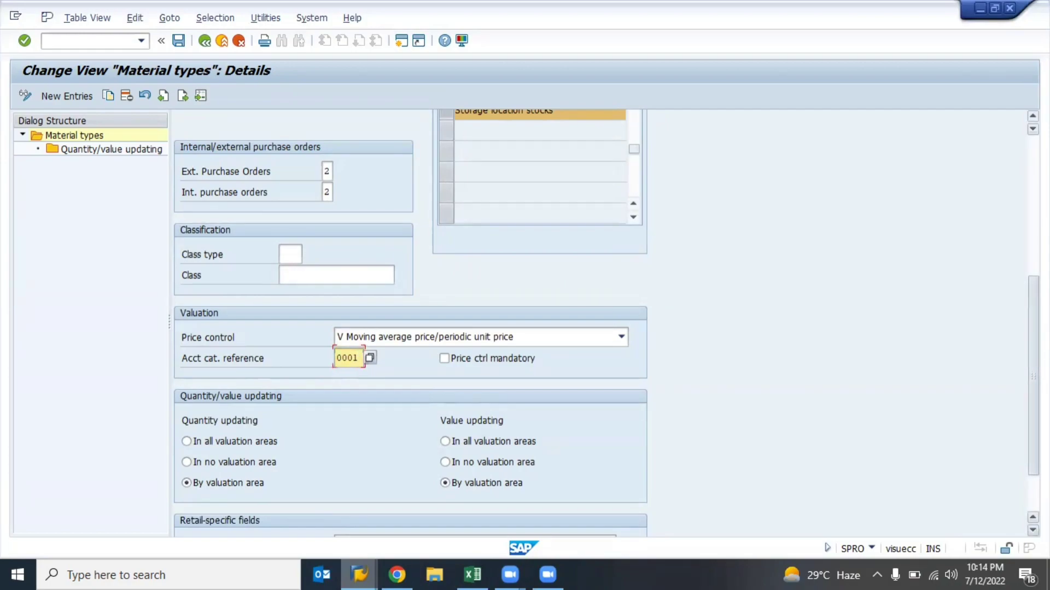
- Return to the start of the user departments list and toggle Work scheduling on and off again
{"action": "scroll", "coordinate": [410, 322], "scroll_direction": "down", "scroll_amount": 2}
{"action": "scroll", "coordinate": [410, 322], "scroll_direction": "up", "scroll_amount": 5}
{"action": "scroll", "coordinate": [1019, 296], "scroll_direction": "up", "scroll_amount": 3}
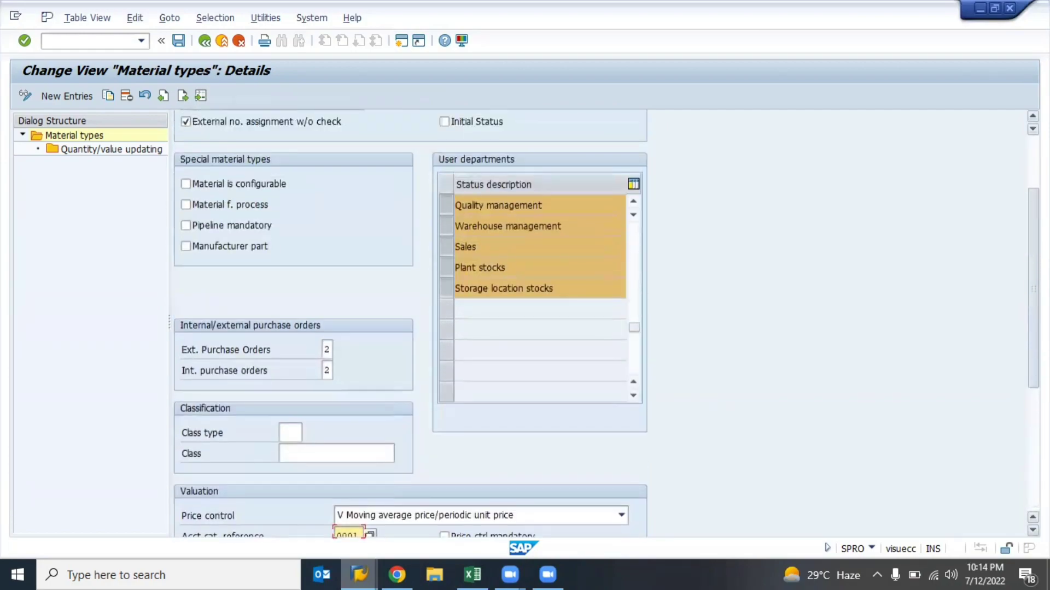
{"action": "left_click", "coordinate": [632, 327]}
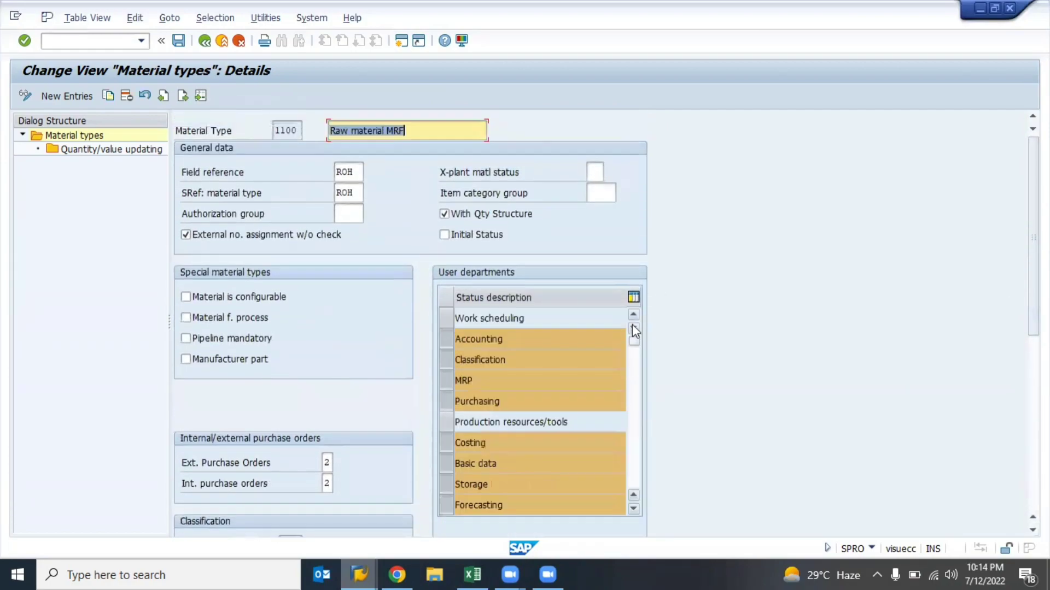
{"action": "left_click", "coordinate": [448, 319]}
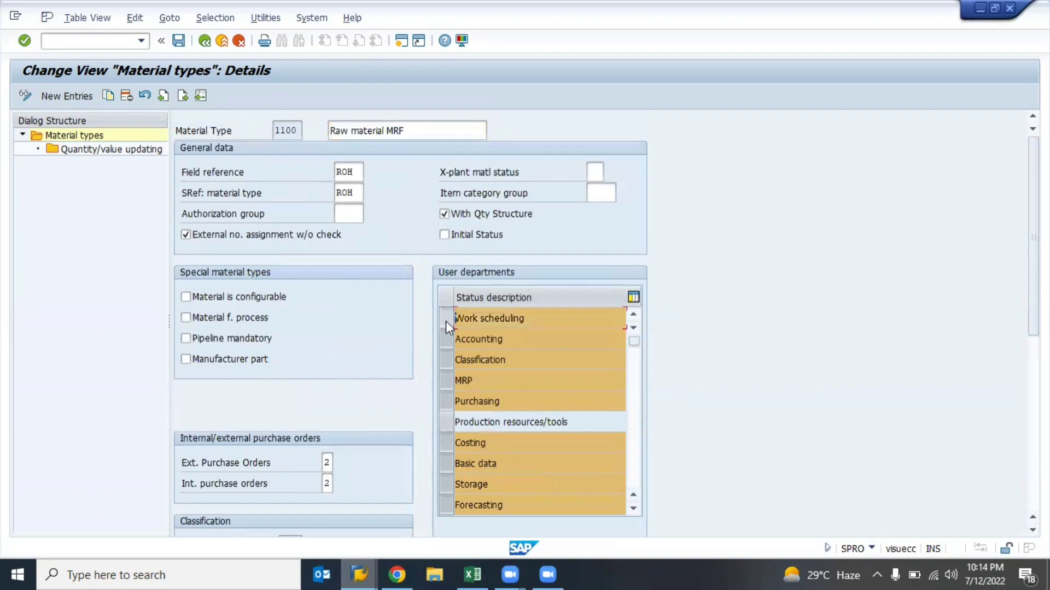
{"action": "left_click", "coordinate": [448, 316]}
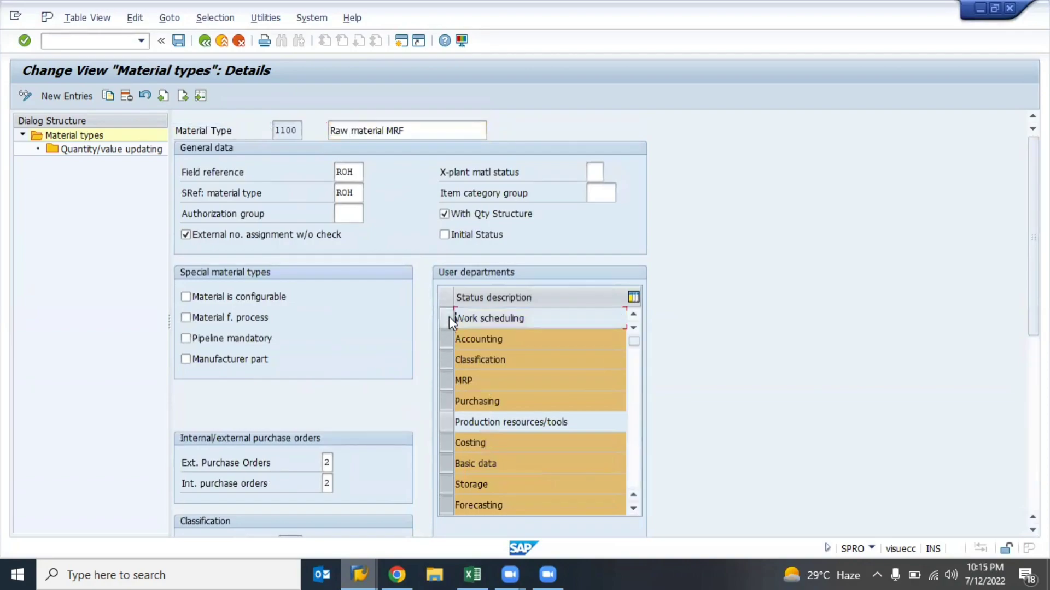
- Switch to the session showing OMS2, leave that transaction and start transaction MM03 to display a material
{"action": "key", "text": "alt+Tab"}
{"action": "key", "text": "alt+Tab"}
{"action": "key", "text": "alt+Tab"}
{"action": "key", "text": "alt+Tab"}
{"action": "key", "text": "alt+Tab"}
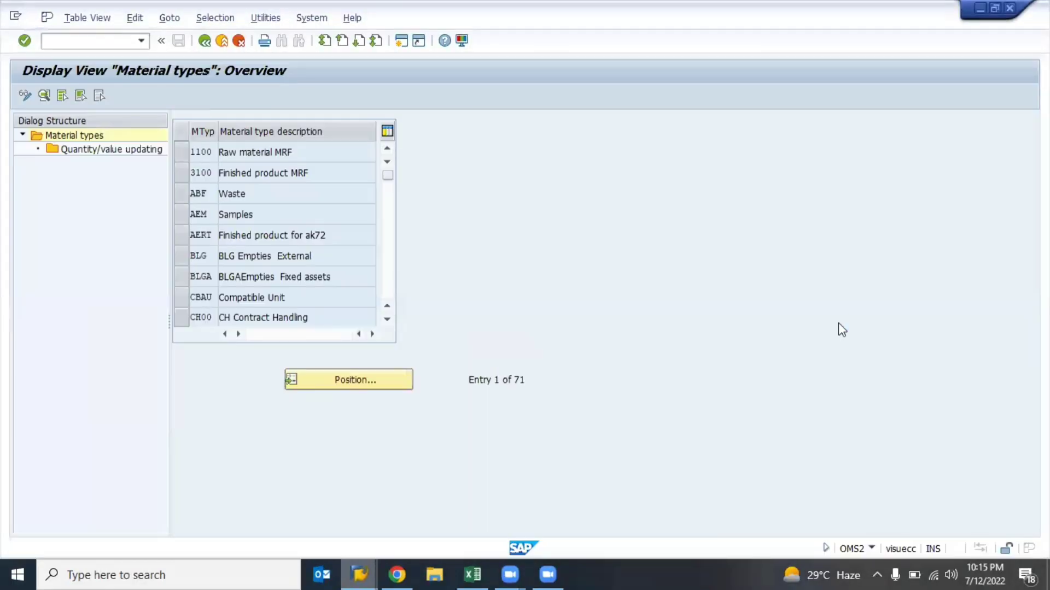
{"action": "key", "text": "F3"}
{"action": "type", "text": "mm03"}
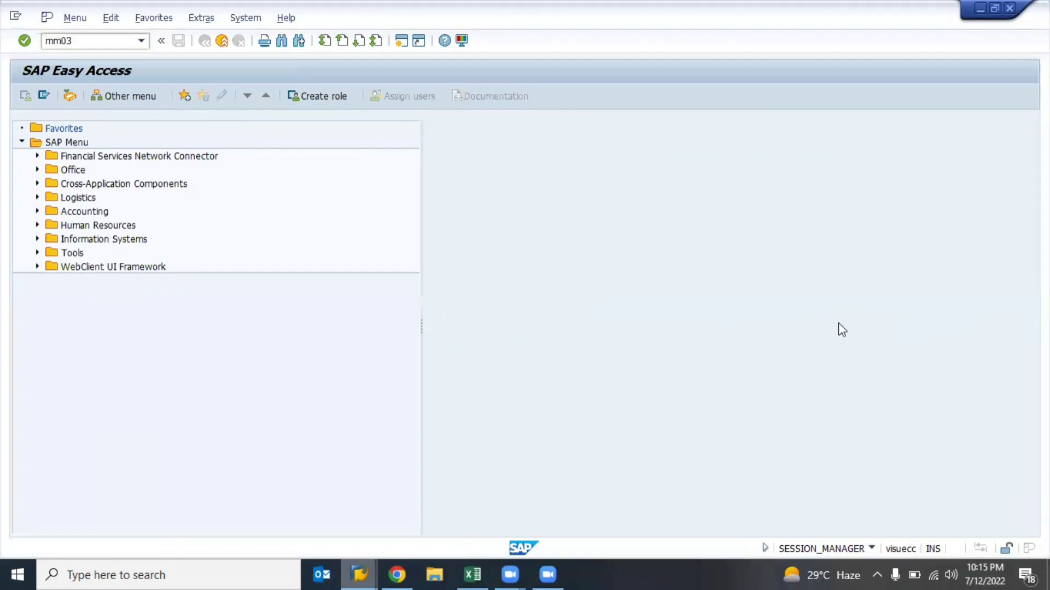
{"action": "key", "text": "Return"}
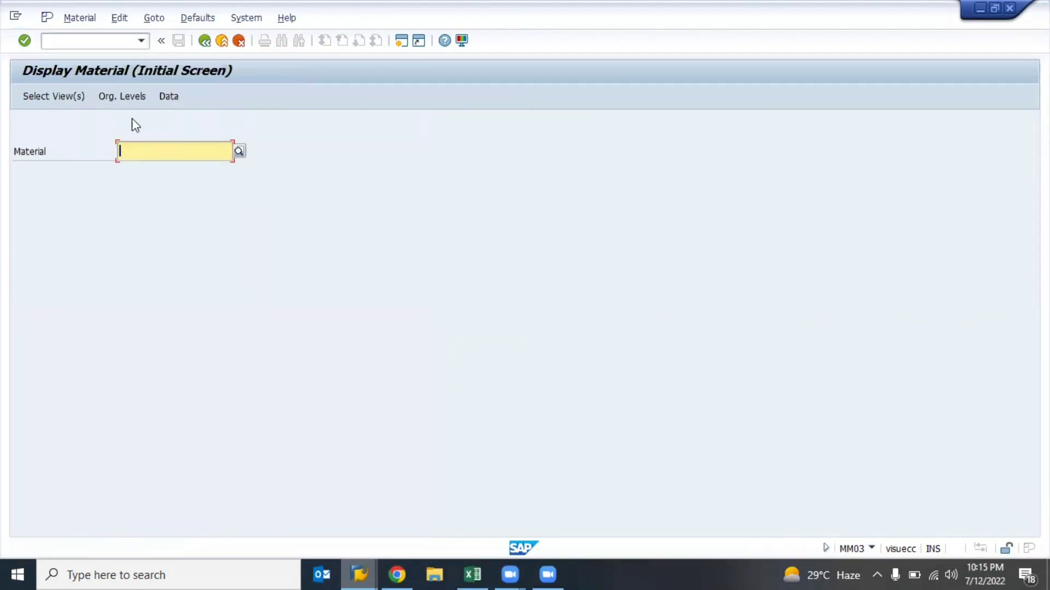
- Choose material 2024 from the material number search list and bring up its view selection
{"action": "left_click", "coordinate": [240, 152]}
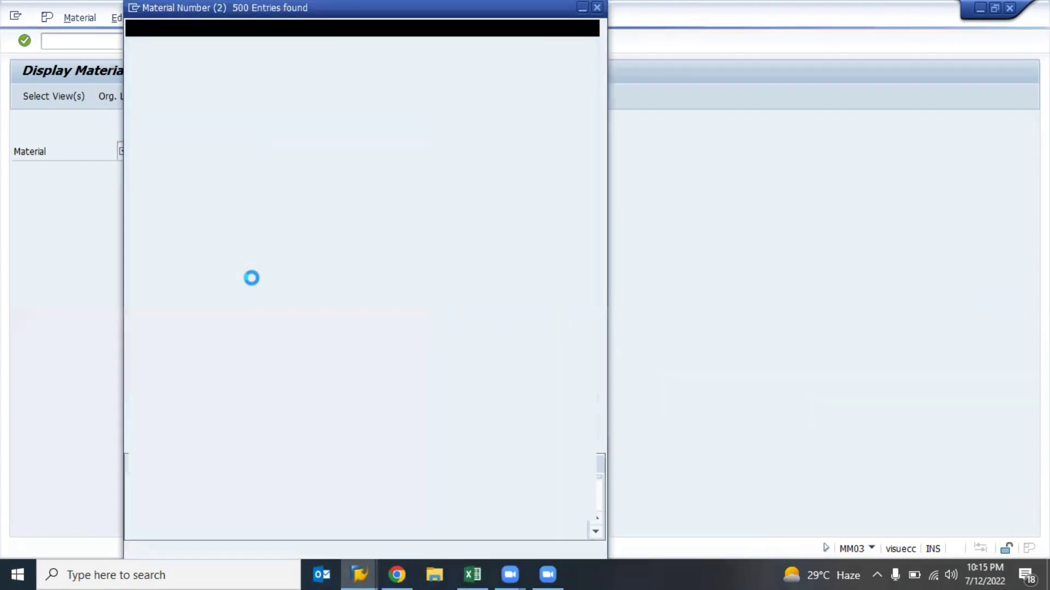
{"action": "key", "text": "Down"}
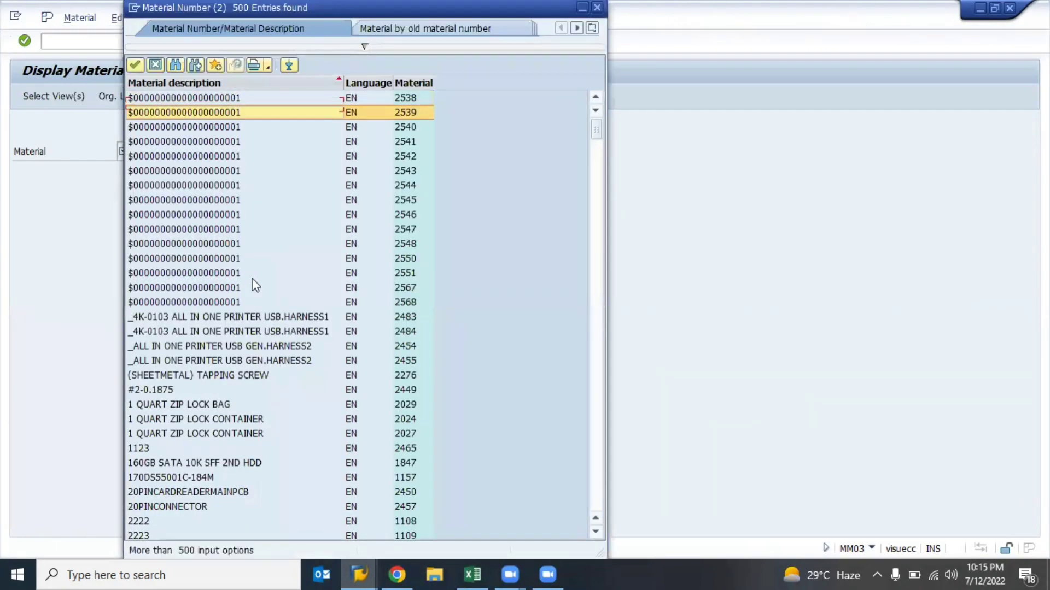
{"action": "key", "text": "Down"}
{"action": "key", "text": "Down"}
{"action": "key", "text": "Down"}
{"action": "key", "text": "Down"}
{"action": "key", "text": "Down"}
{"action": "key", "text": "Down"}
{"action": "key", "text": "Down"}
{"action": "key", "text": "Down"}
{"action": "key", "text": "Down"}
{"action": "key", "text": "Down"}
{"action": "key", "text": "Down"}
{"action": "key", "text": "Down"}
{"action": "key", "text": "Down"}
{"action": "key", "text": "Down"}
{"action": "key", "text": "Down"}
{"action": "key", "text": "Down"}
{"action": "key", "text": "Down"}
{"action": "key", "text": "Down"}
{"action": "key", "text": "Down"}
{"action": "key", "text": "Down"}
{"action": "key", "text": "Return"}
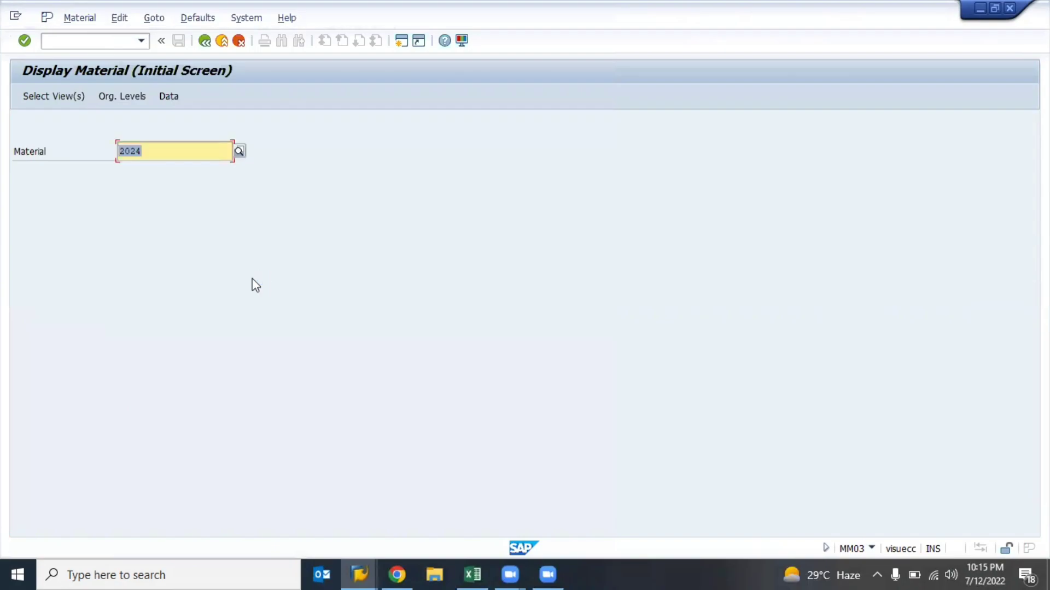
{"action": "key", "text": "Return"}
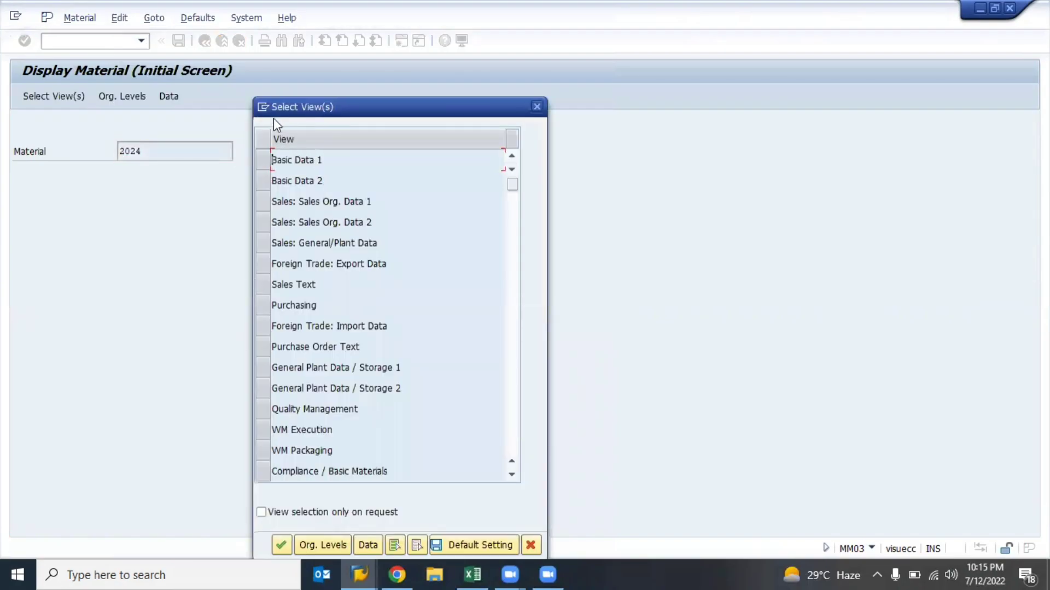
- Select the views Basic Data 1 and 2, Purchasing, General Plant Data / Storage 1 and 2, and Quality Management for material 2024
{"action": "left_click_drag", "start_coordinate": [290, 114], "coordinate": [326, 112]}
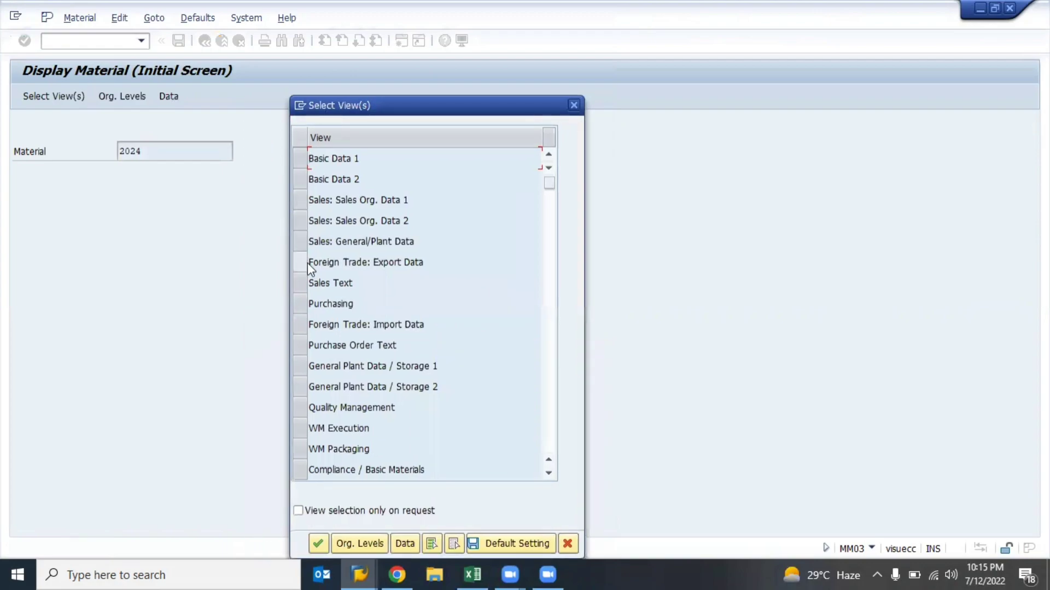
{"action": "left_click", "coordinate": [300, 158]}
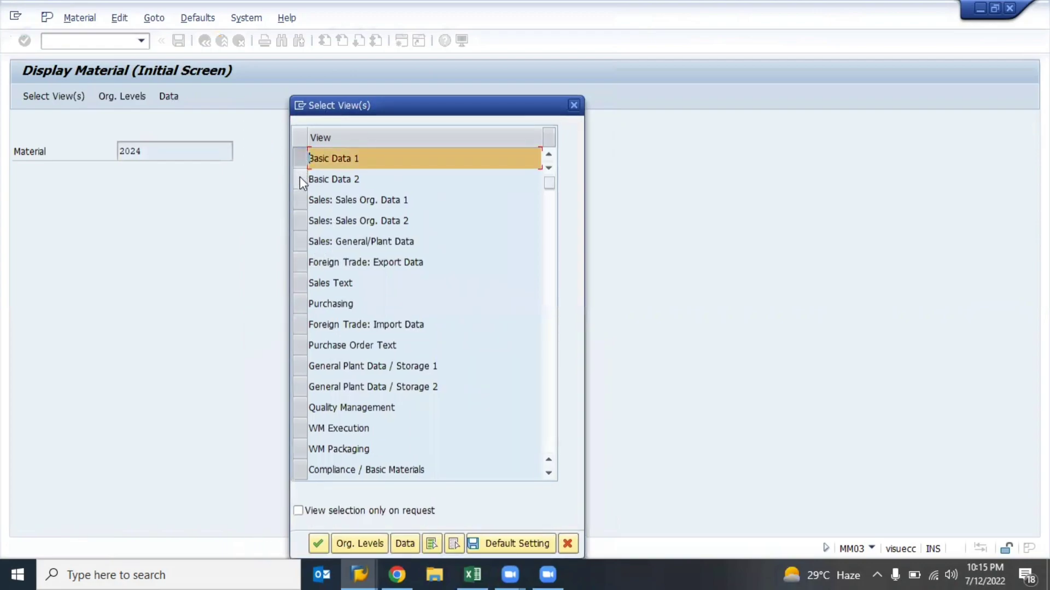
{"action": "left_click", "coordinate": [299, 178]}
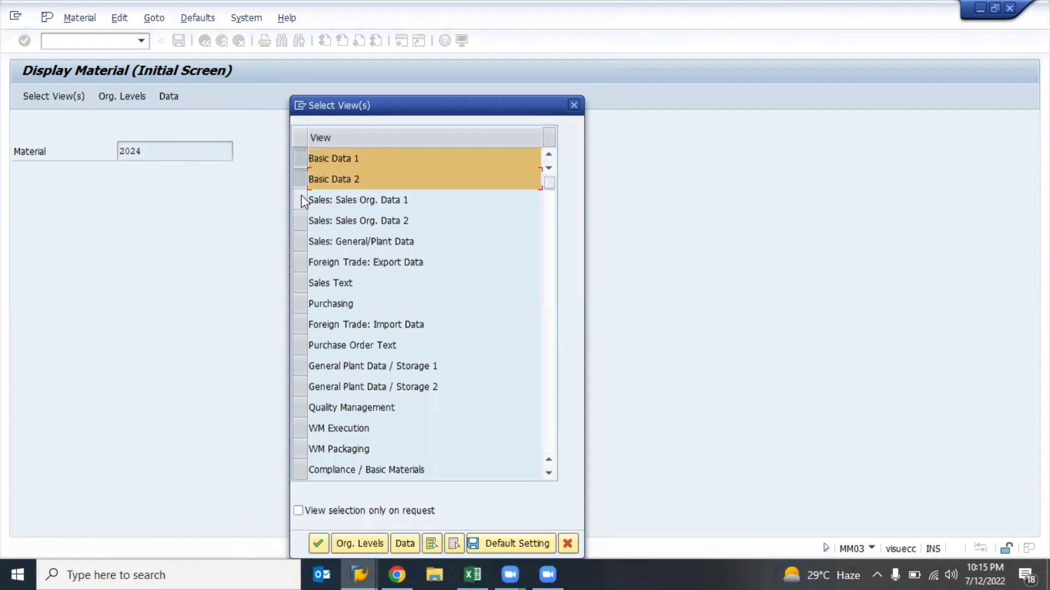
{"action": "left_click", "coordinate": [301, 304]}
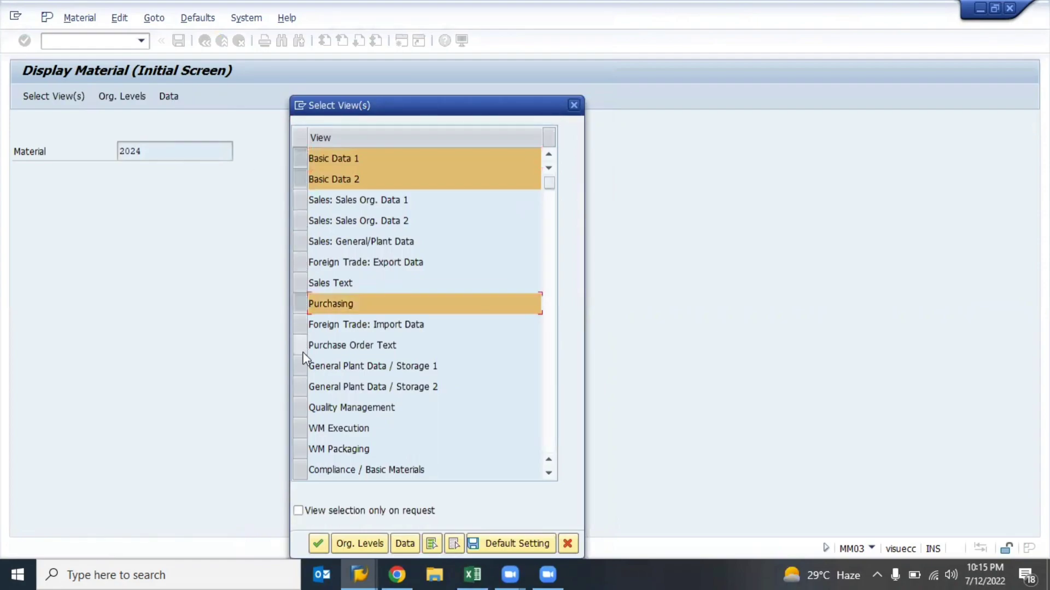
{"action": "left_click", "coordinate": [304, 369]}
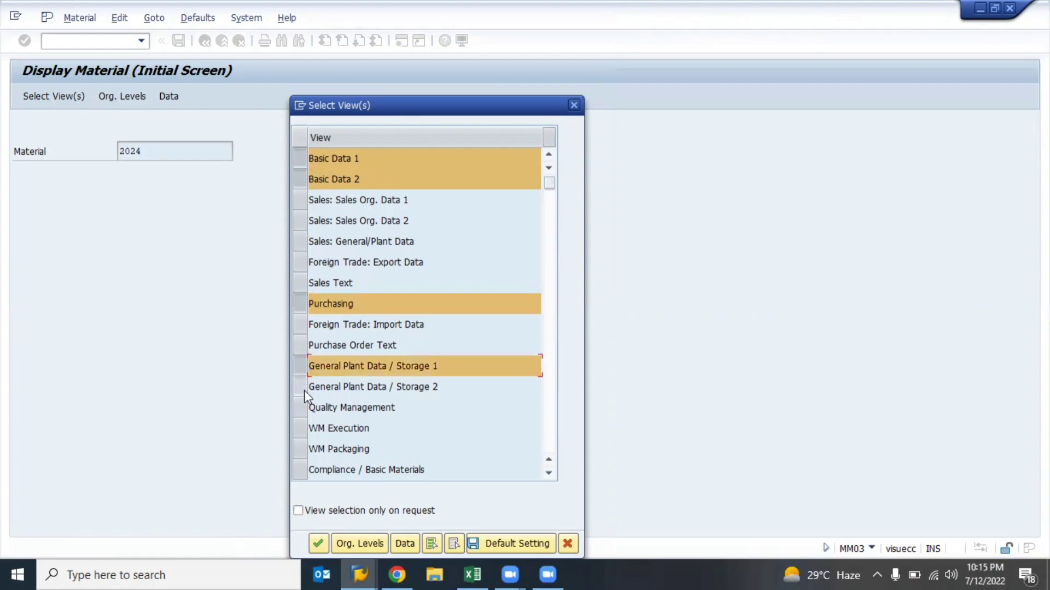
{"action": "left_click", "coordinate": [304, 390]}
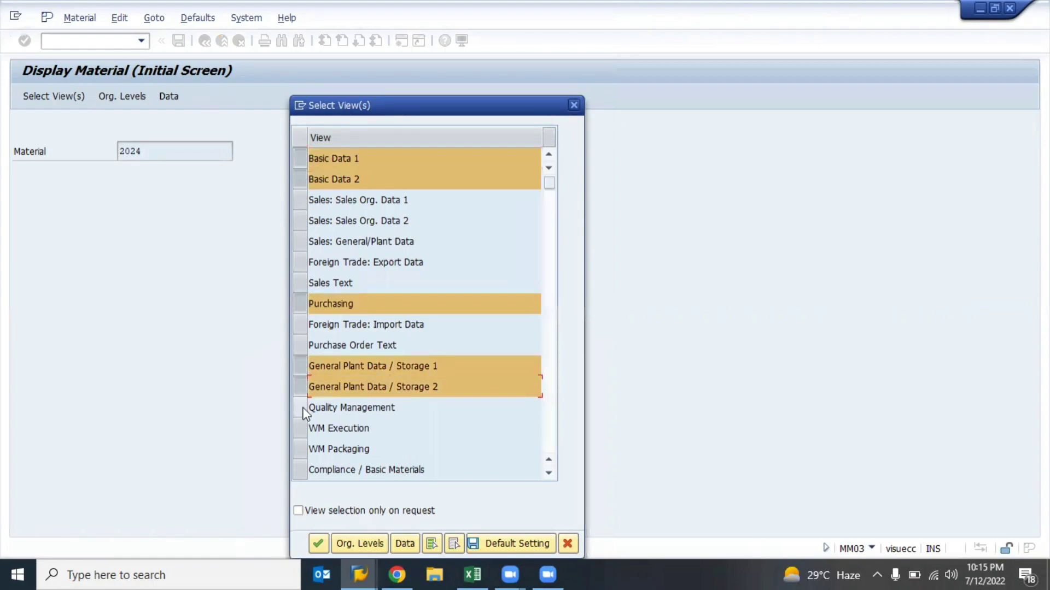
{"action": "left_click", "coordinate": [304, 410]}
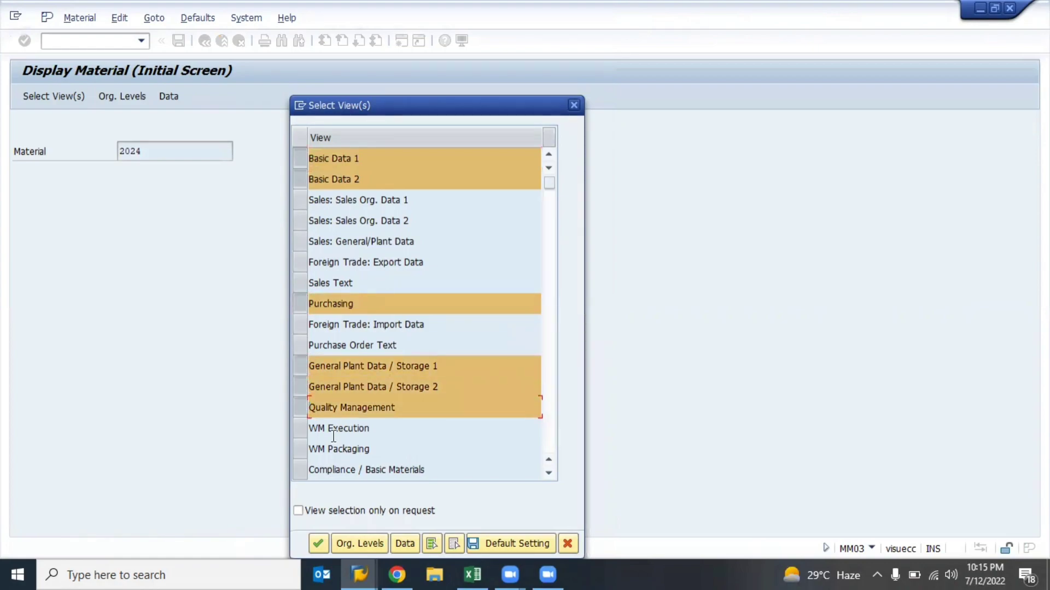
- Compare the remaining views of material 2024 with the full user departments list of material type 1100 in the other session
{"action": "scroll", "coordinate": [349, 445], "scroll_direction": "down", "scroll_amount": 3}
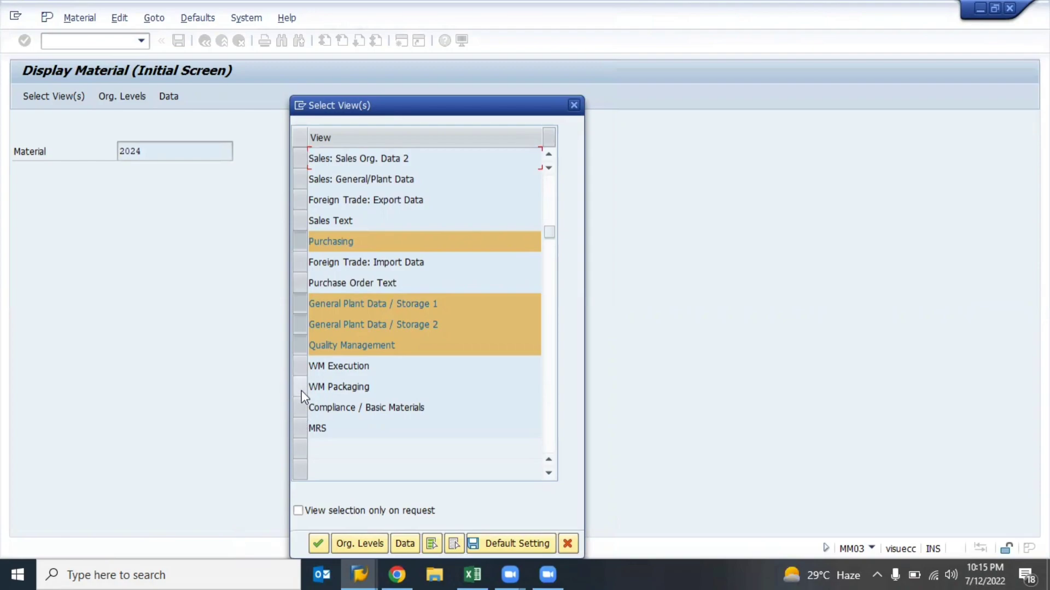
{"action": "key", "text": "alt+Tab"}
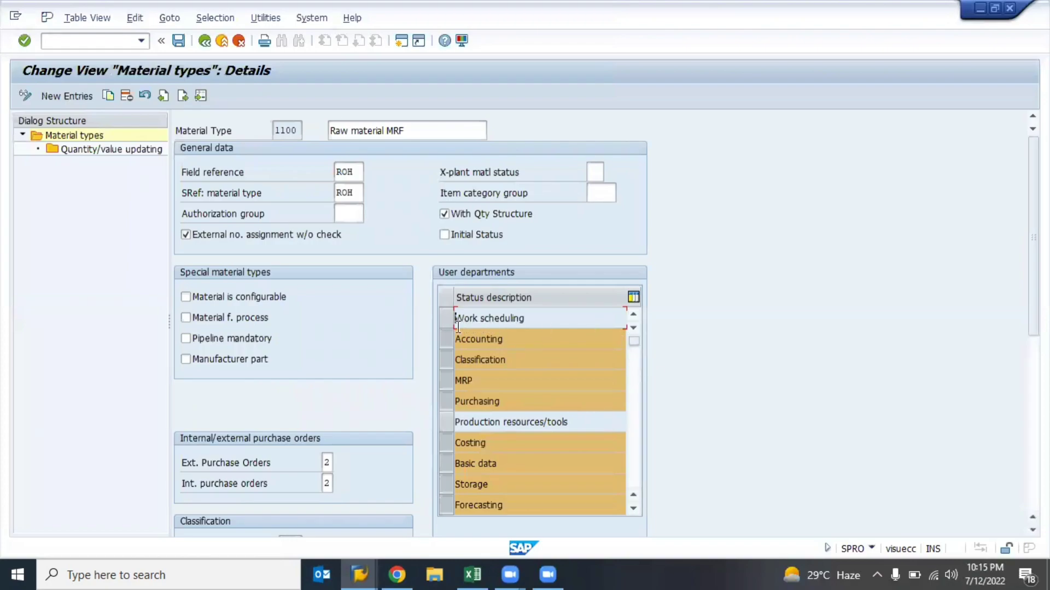
{"action": "key", "text": "alt+Tab"}
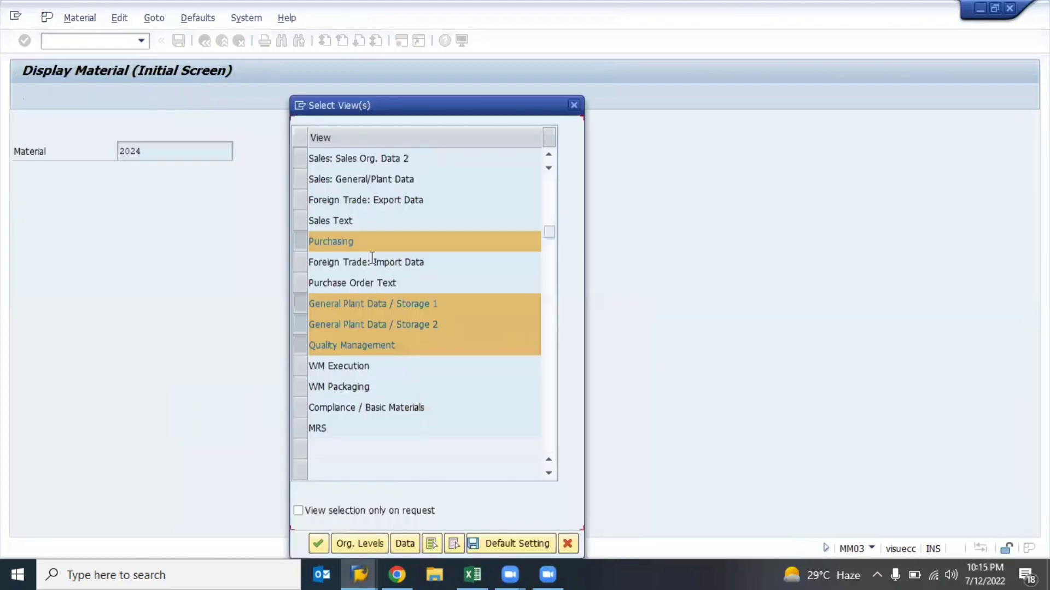
{"action": "scroll", "coordinate": [481, 216], "scroll_direction": "up", "scroll_amount": 1}
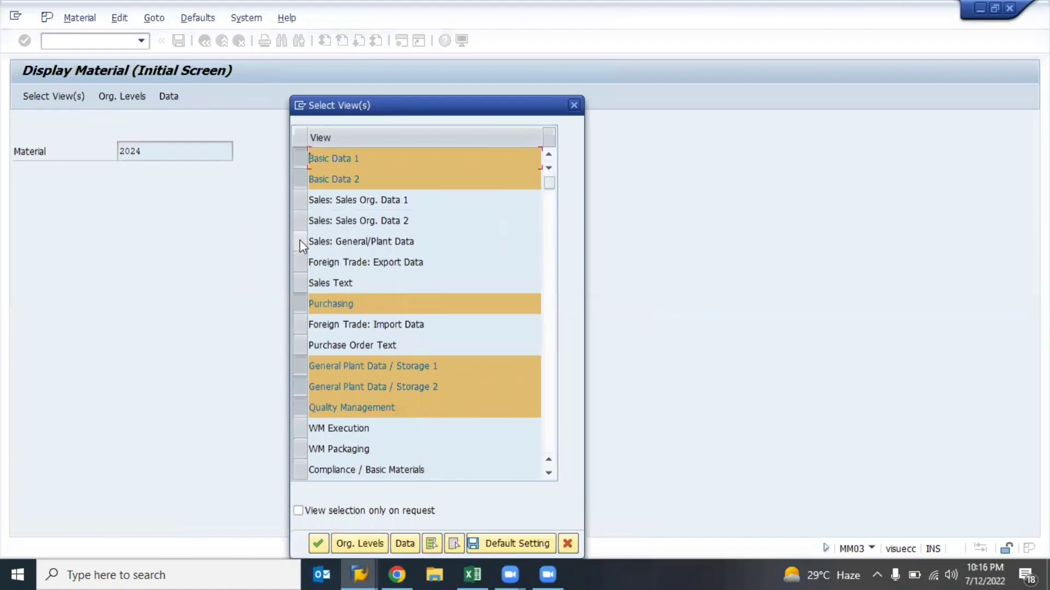
{"action": "key", "text": "alt+Tab"}
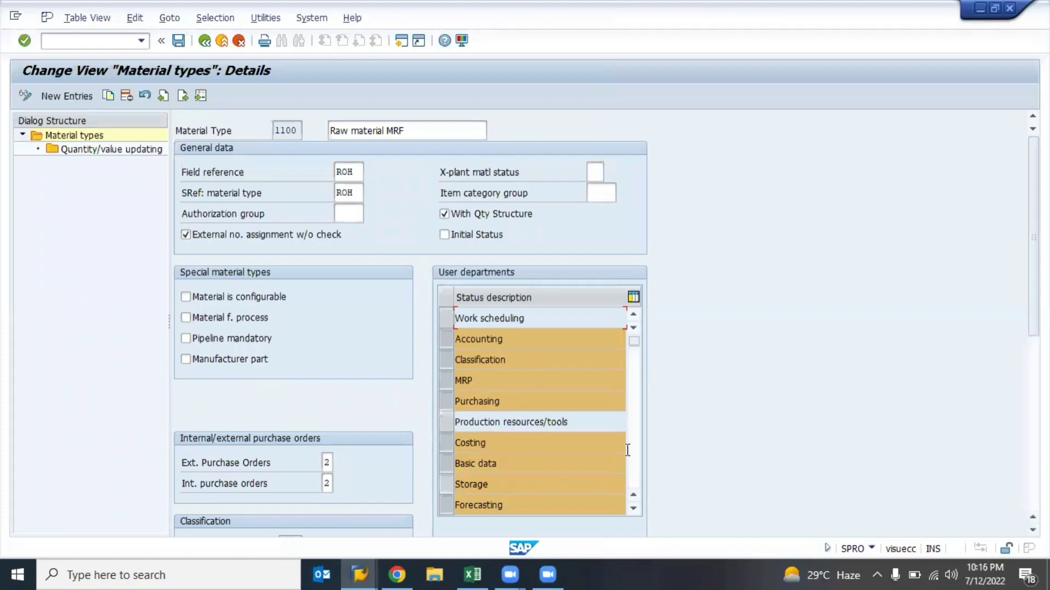
{"action": "left_click", "coordinate": [633, 508]}
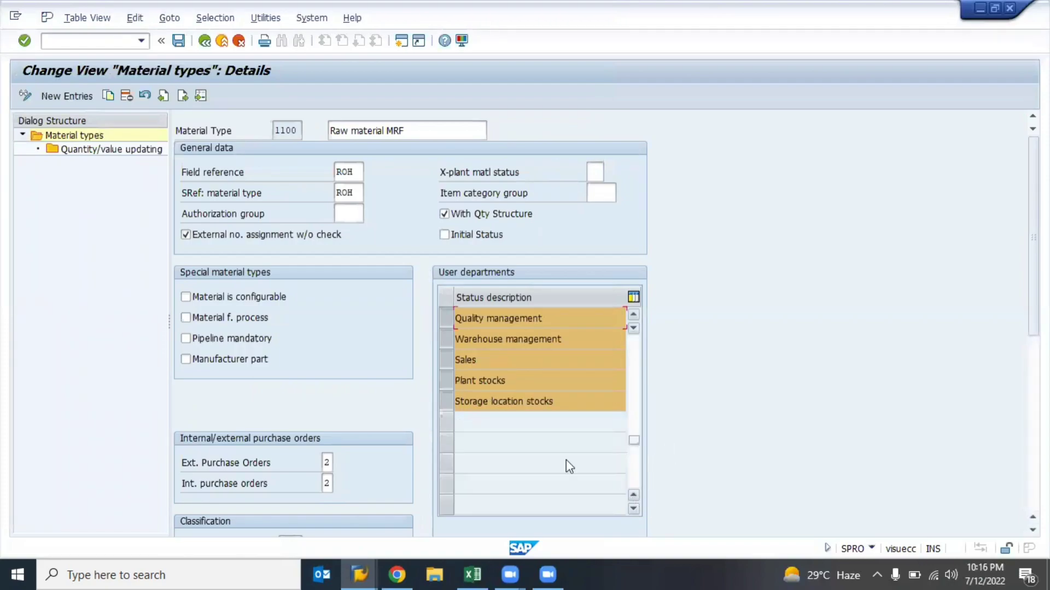
{"action": "left_click", "coordinate": [632, 316]}
{"action": "left_click", "coordinate": [632, 316]}
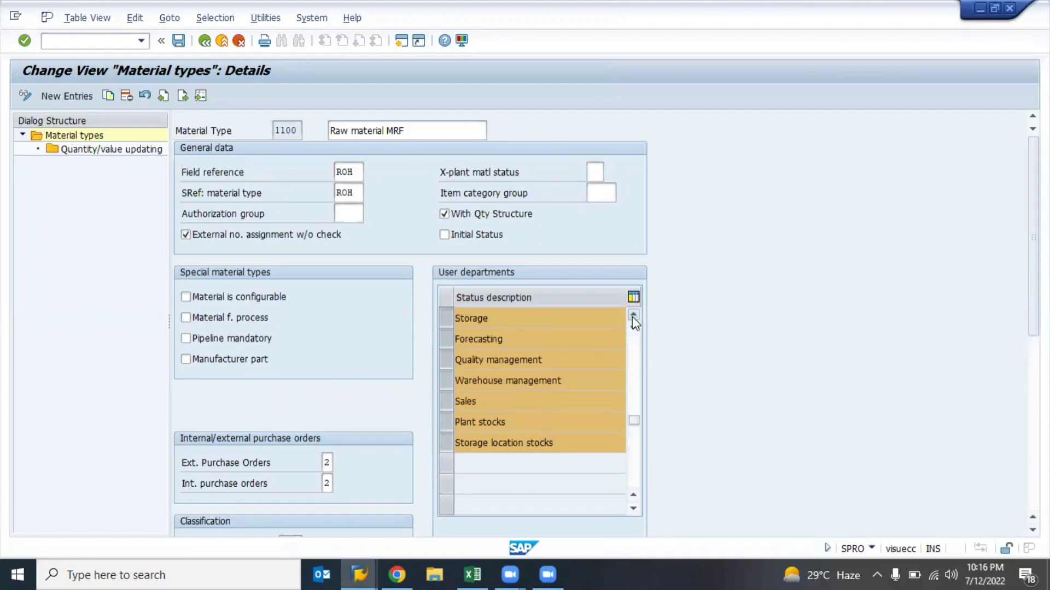
{"action": "left_click", "coordinate": [632, 316]}
{"action": "left_click", "coordinate": [631, 316]}
{"action": "left_click", "coordinate": [631, 316]}
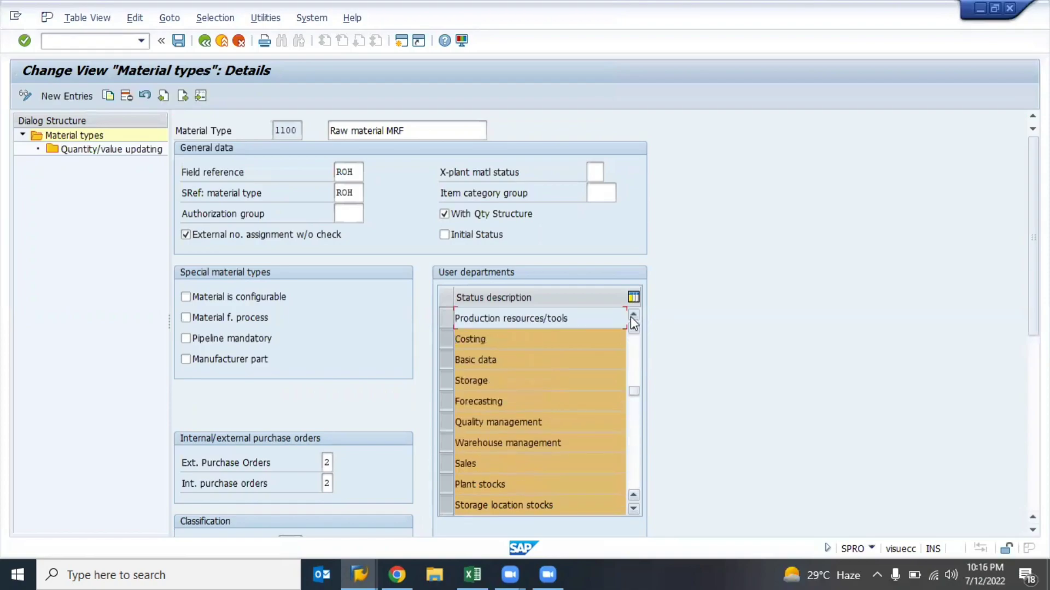
{"action": "left_click", "coordinate": [632, 316]}
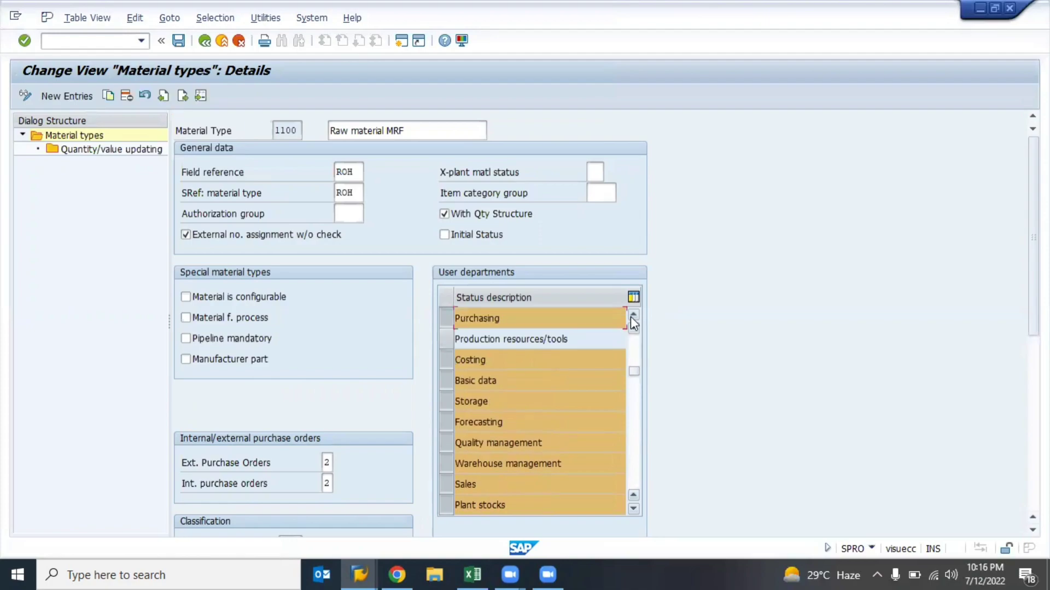
{"action": "left_click", "coordinate": [632, 317]}
{"action": "left_click", "coordinate": [632, 316]}
{"action": "left_click", "coordinate": [632, 317]}
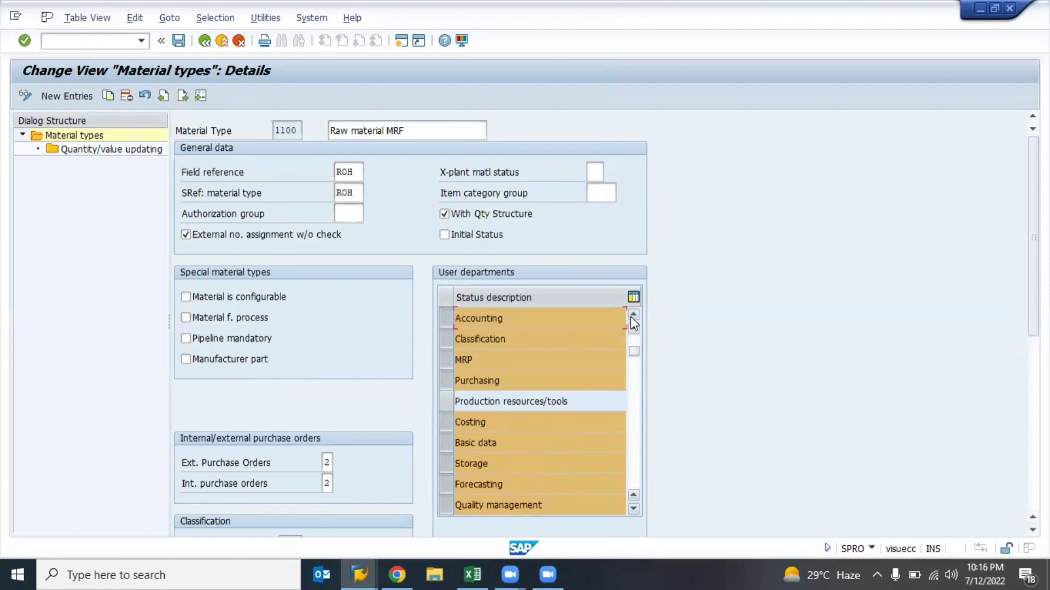
{"action": "left_click", "coordinate": [631, 316]}
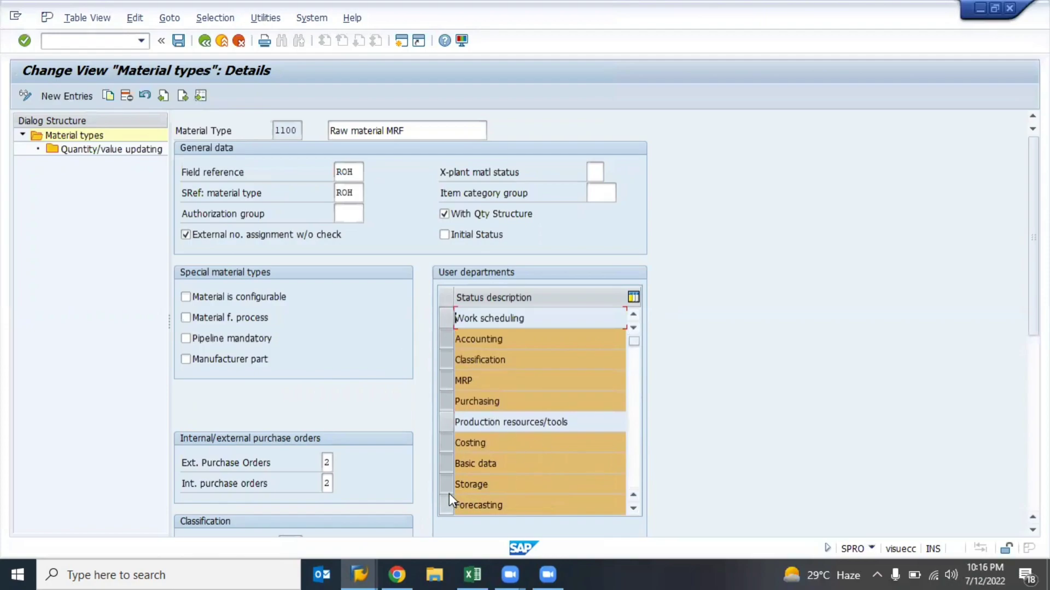
- Deselect Sales in the user departments of material type 1100
{"action": "left_click", "coordinate": [633, 508]}
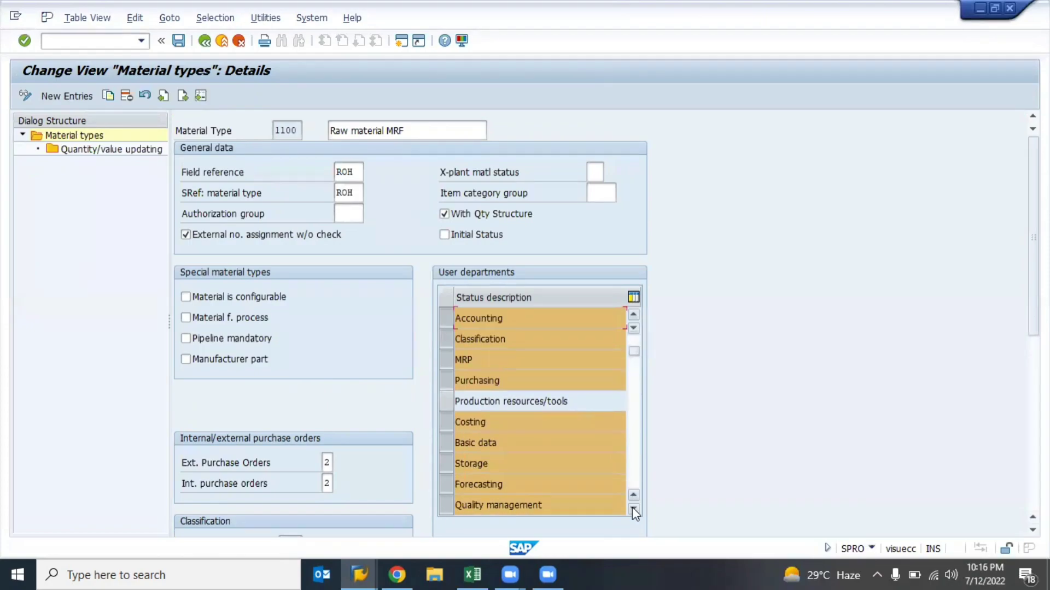
{"action": "left_click", "coordinate": [633, 508]}
{"action": "left_click", "coordinate": [632, 508]}
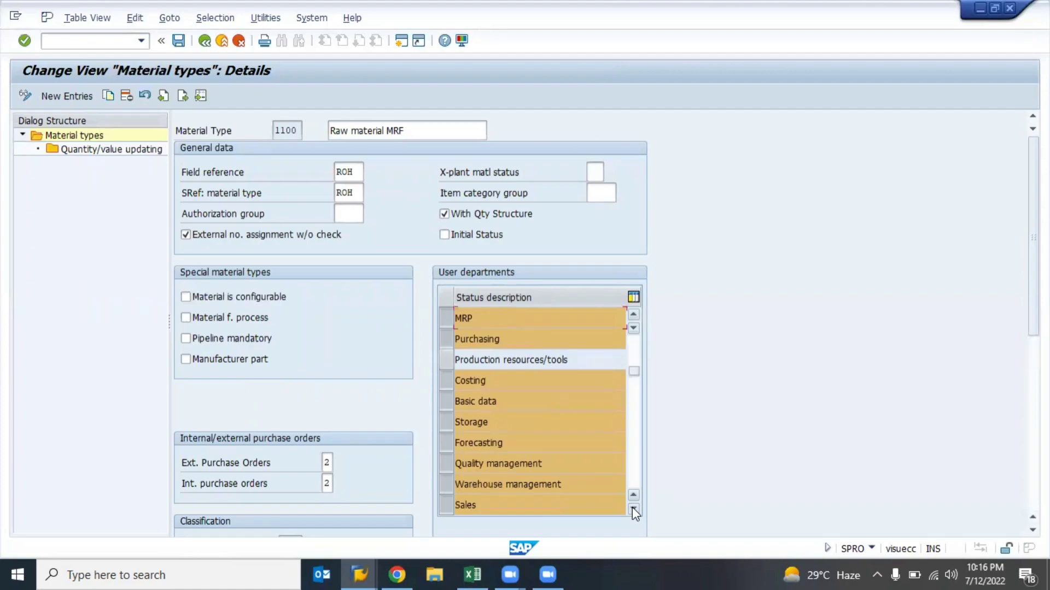
{"action": "left_click", "coordinate": [447, 507]}
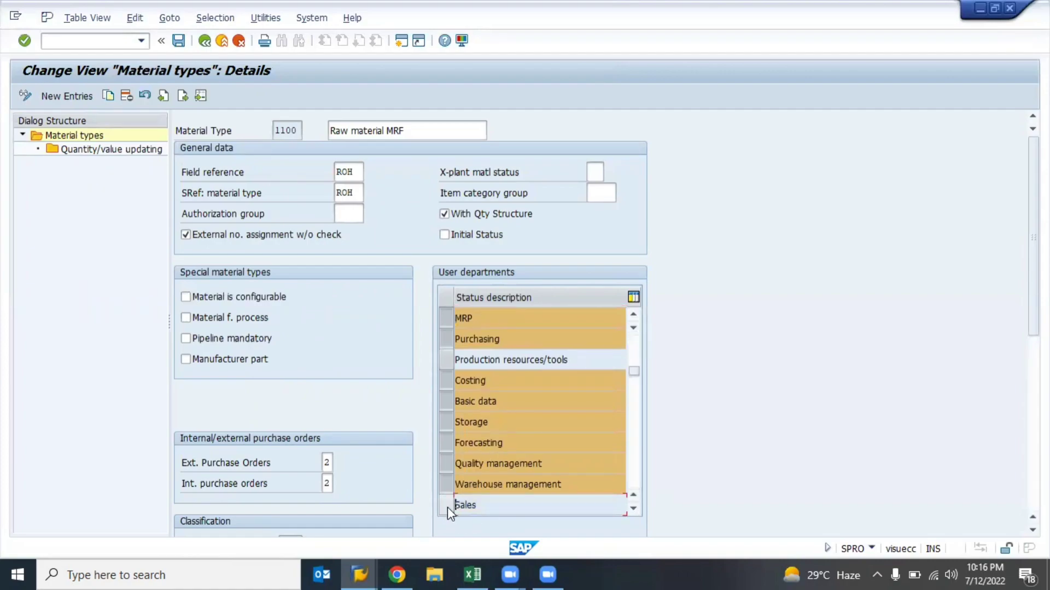
- Check the last views offered for material 2024 against the final entries of the user departments list
{"action": "left_click", "coordinate": [633, 508]}
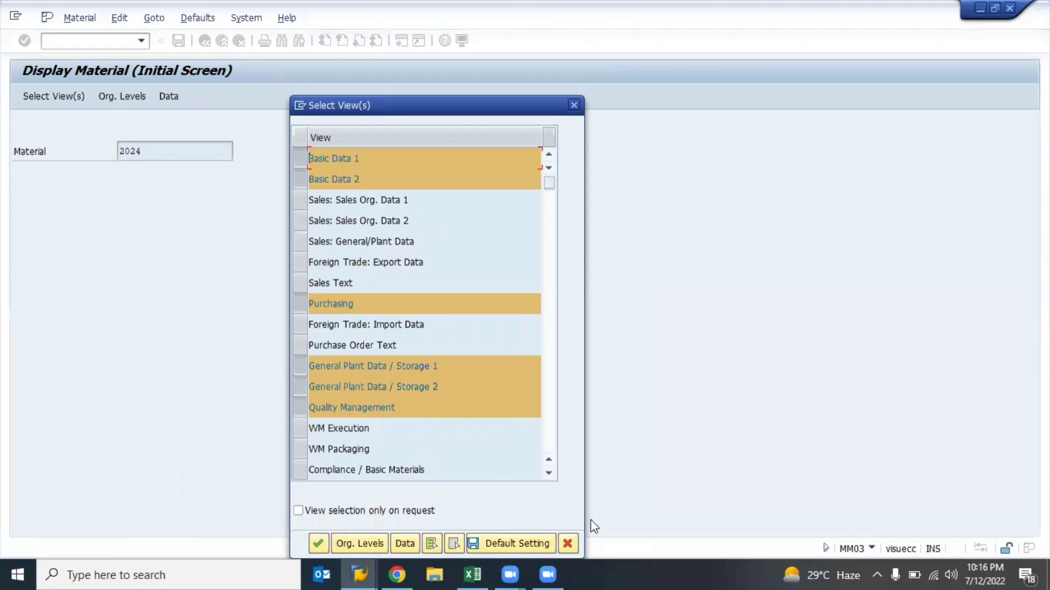
{"action": "left_click", "coordinate": [548, 474]}
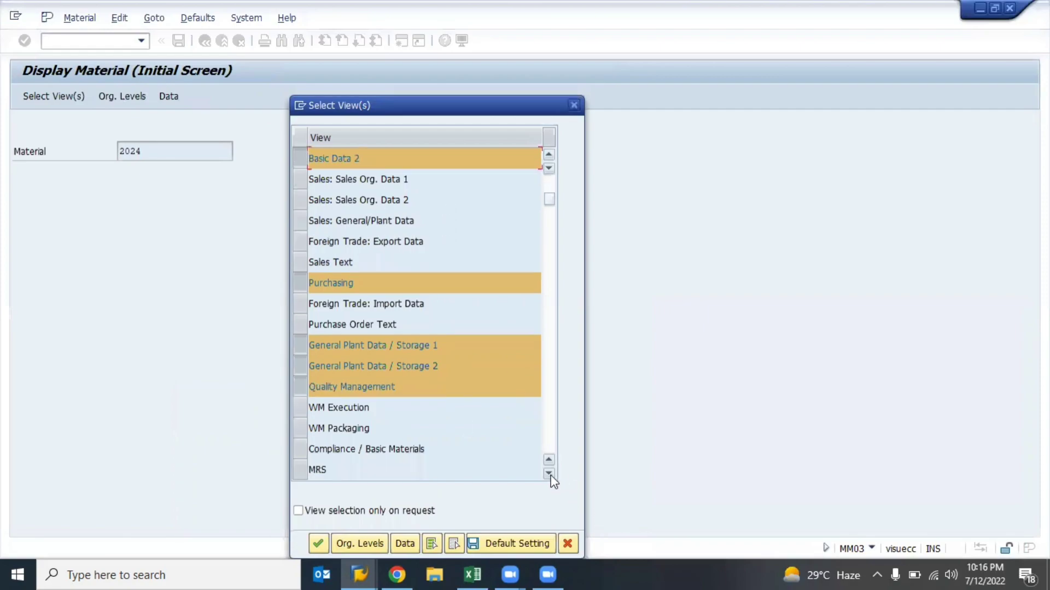
{"action": "left_click", "coordinate": [549, 473]}
{"action": "left_click", "coordinate": [549, 473]}
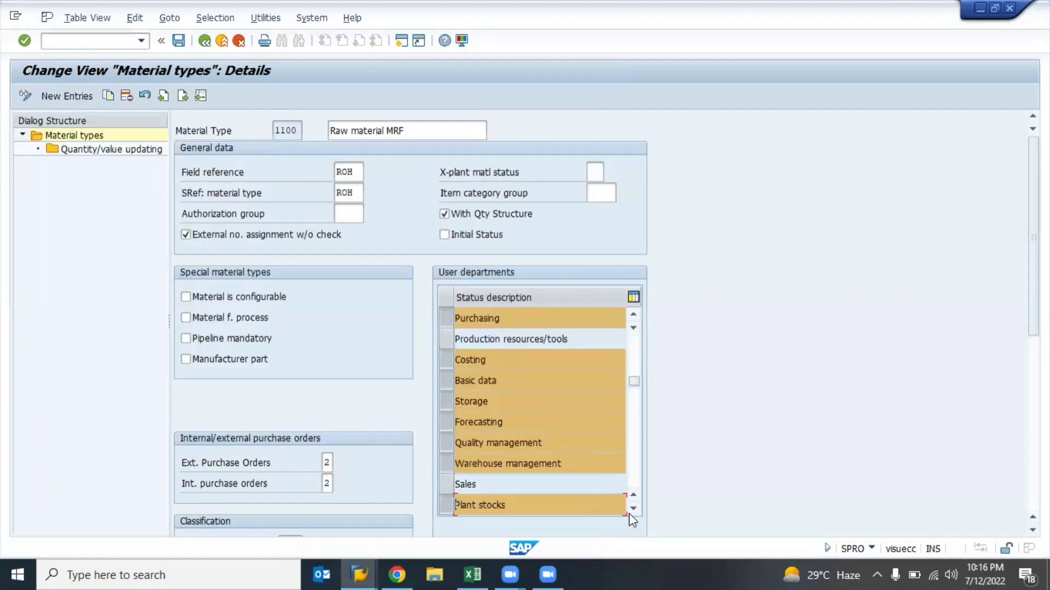
{"action": "left_click", "coordinate": [632, 510]}
{"action": "left_click", "coordinate": [632, 510]}
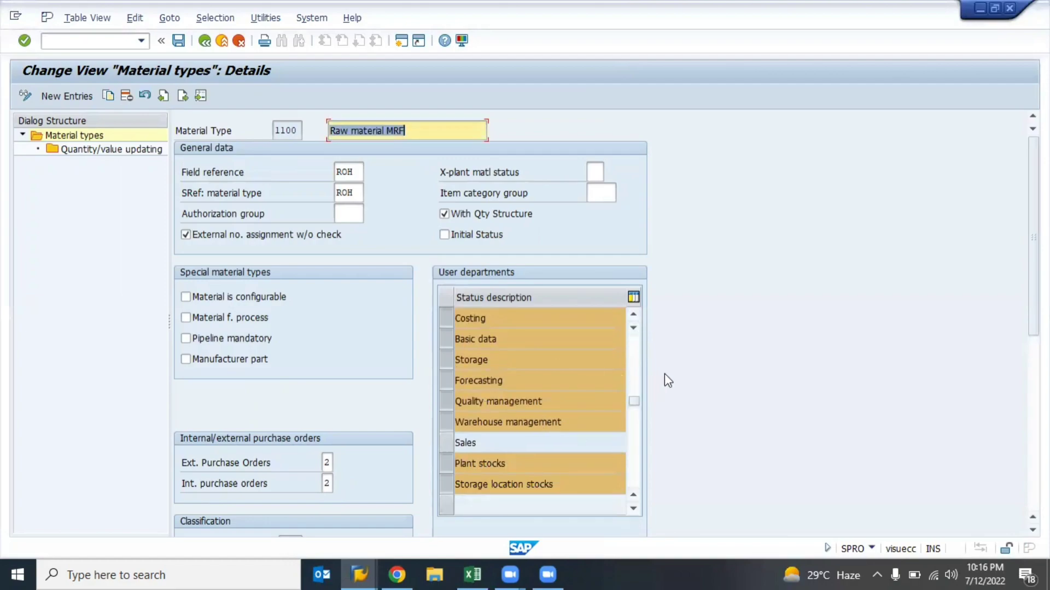
- Deselect Accounting near the start of the user departments list of material type 1100
{"action": "left_click", "coordinate": [633, 314]}
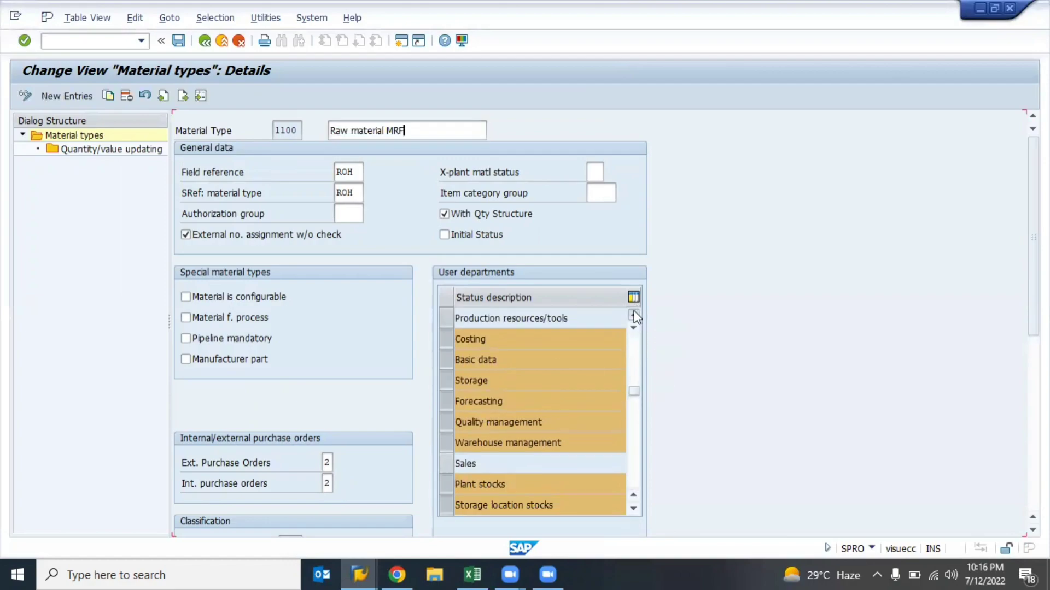
{"action": "left_click", "coordinate": [633, 314]}
{"action": "left_click", "coordinate": [633, 314]}
{"action": "left_click", "coordinate": [633, 313]}
{"action": "left_click", "coordinate": [633, 314]}
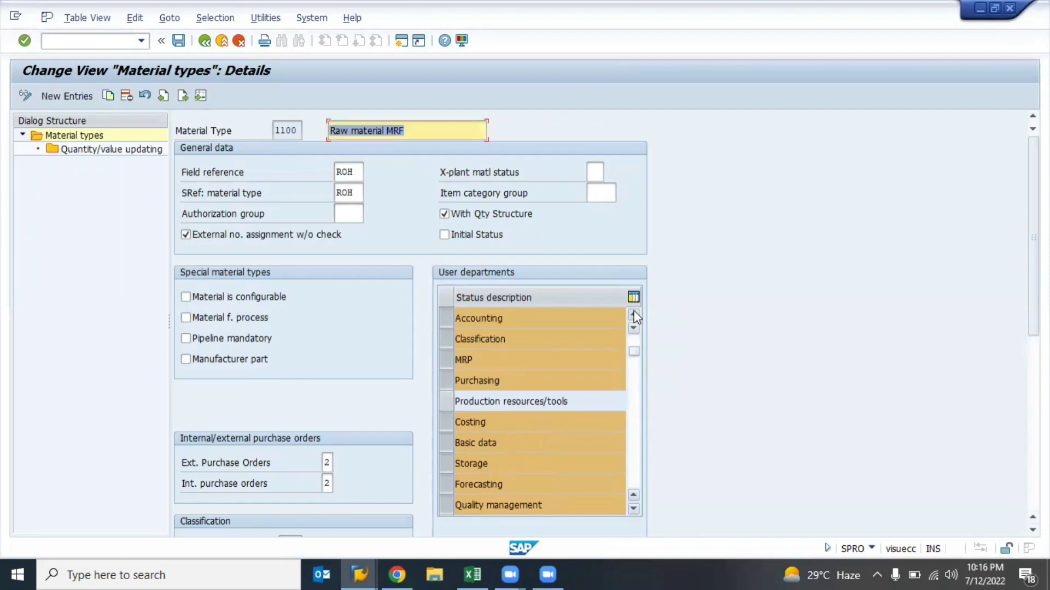
{"action": "left_click", "coordinate": [634, 314]}
{"action": "left_click", "coordinate": [444, 338]}
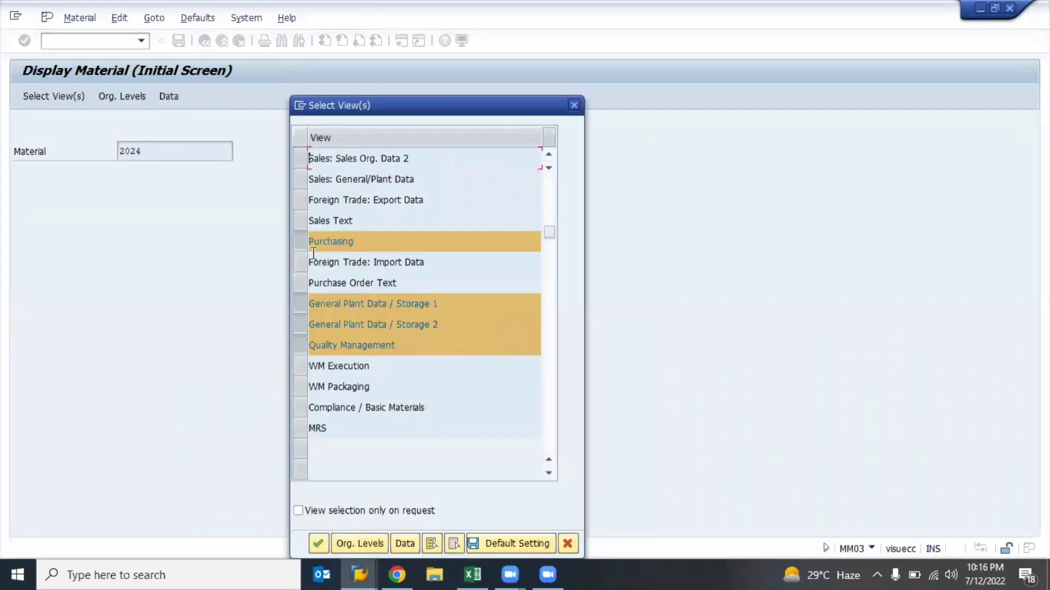
- Toggle Quality Management off and on in both the MM03 view selection and the user departments, and reselect Accounting
{"action": "left_click", "coordinate": [306, 347]}
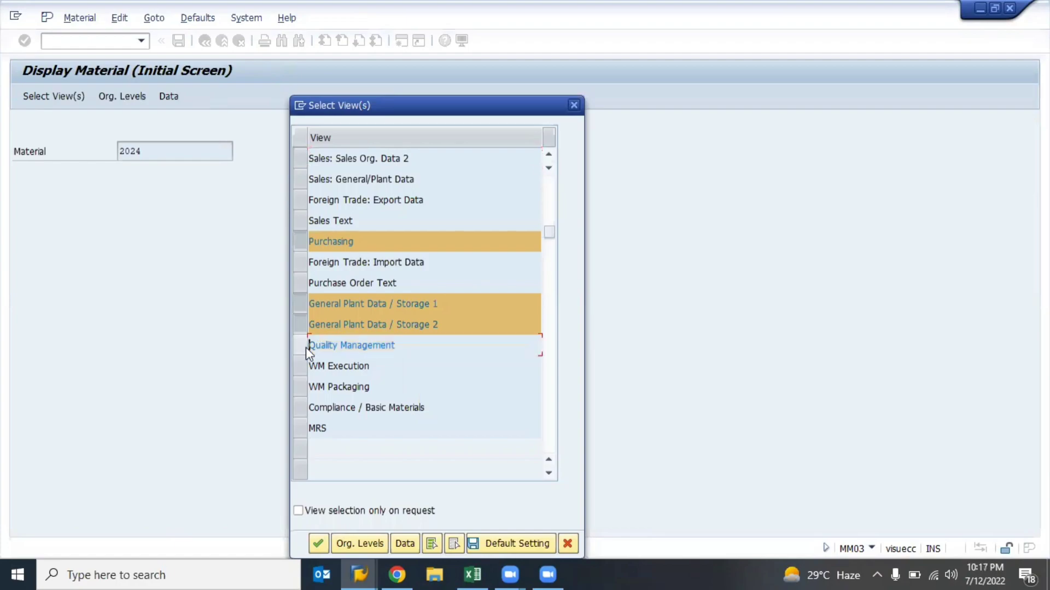
{"action": "left_click", "coordinate": [306, 346]}
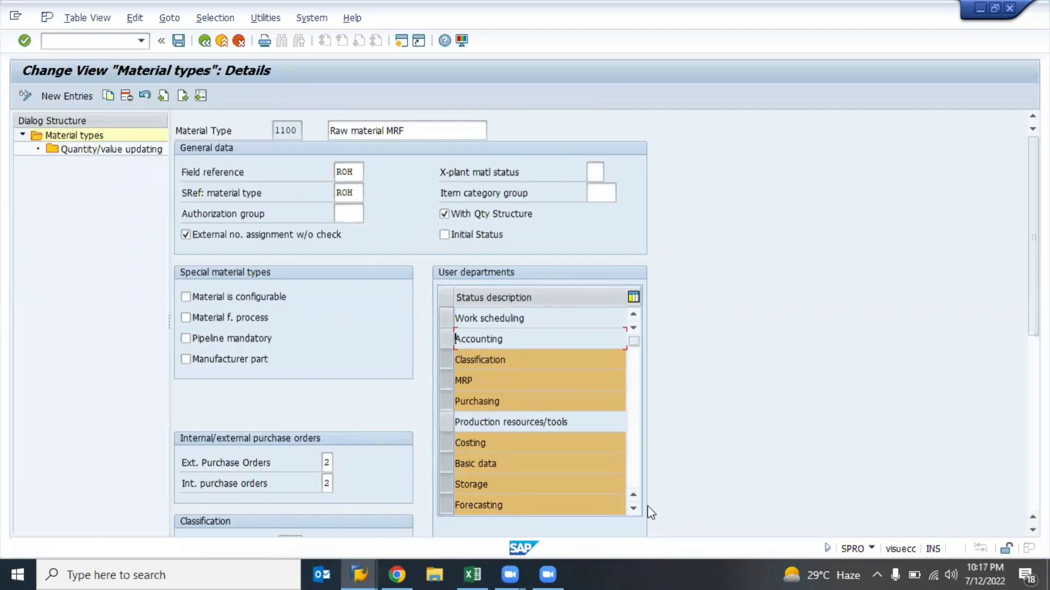
{"action": "left_click", "coordinate": [634, 507]}
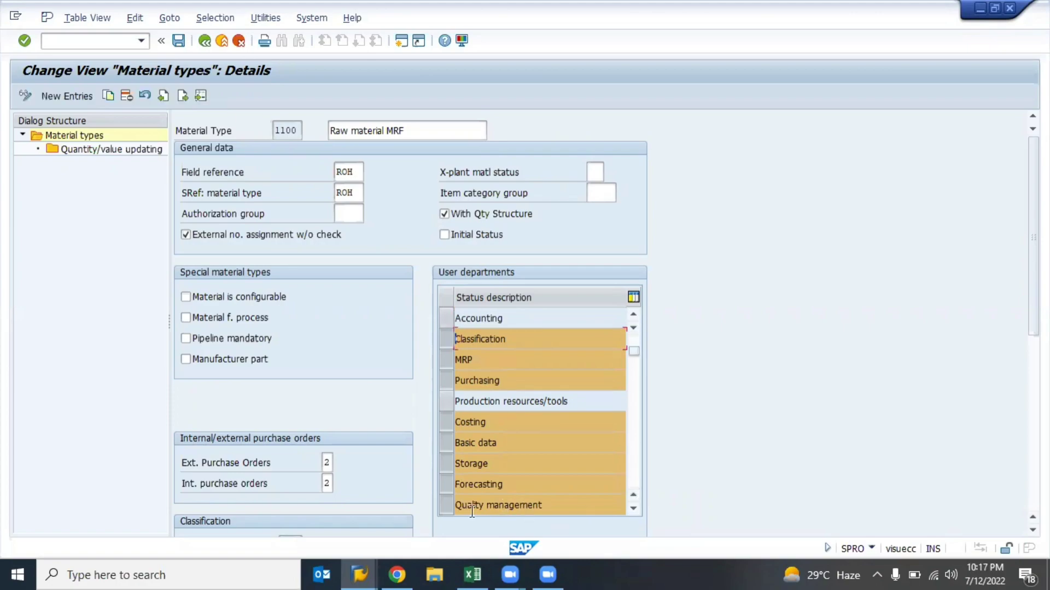
{"action": "left_click", "coordinate": [445, 501]}
{"action": "left_click", "coordinate": [445, 501]}
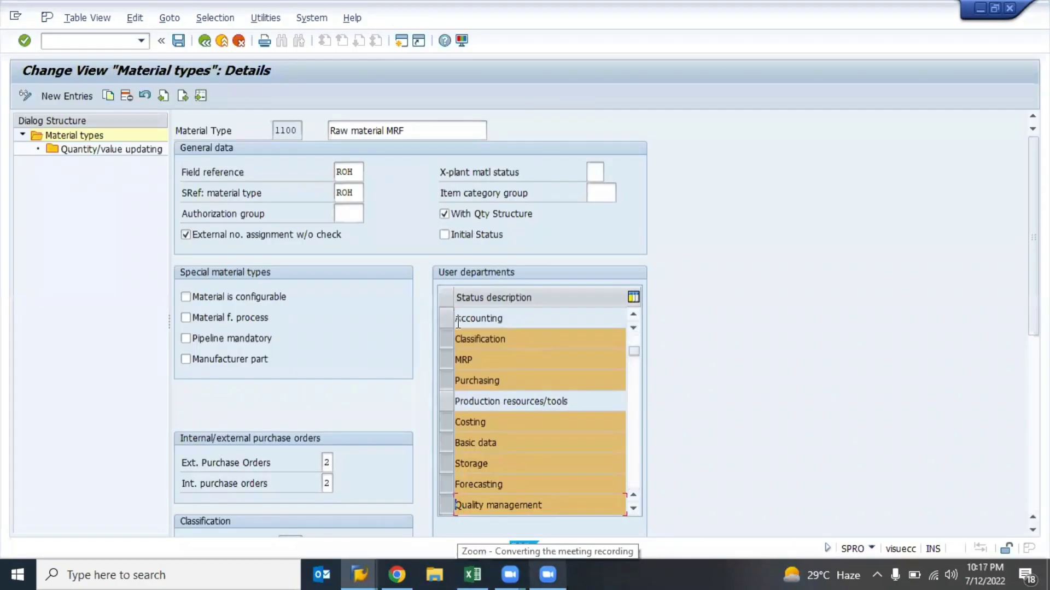
{"action": "left_click", "coordinate": [451, 321]}
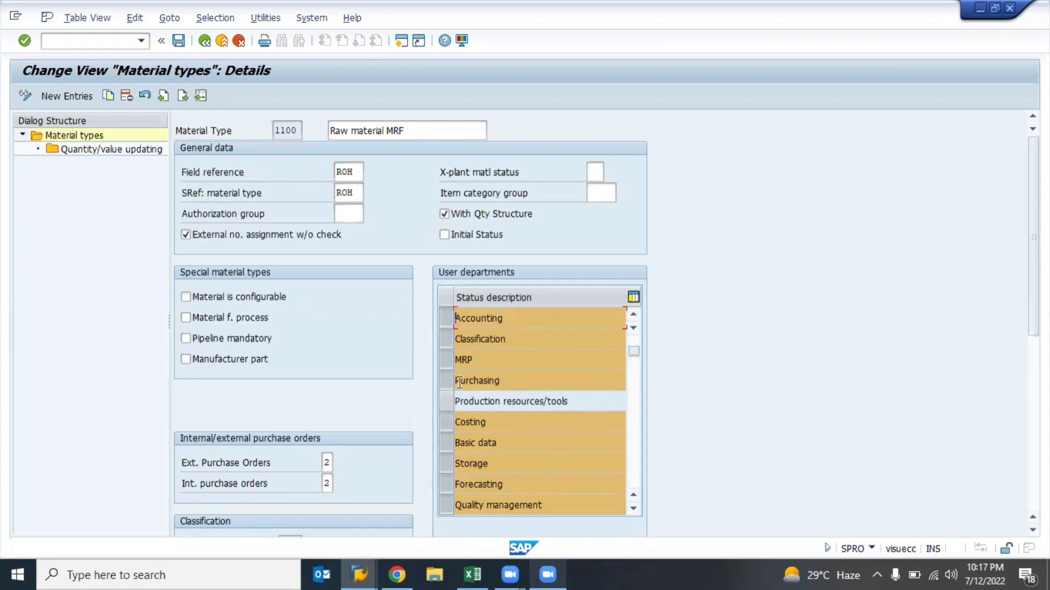
- Reselect Sales near the end of the user departments list of material type 1100
{"action": "left_click", "coordinate": [634, 507]}
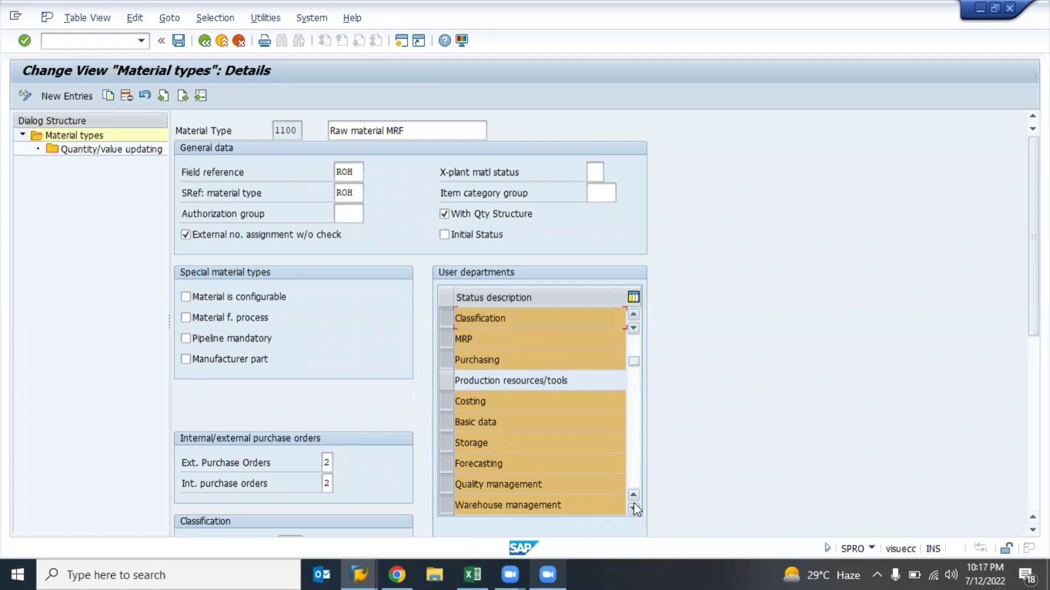
{"action": "left_click", "coordinate": [634, 506]}
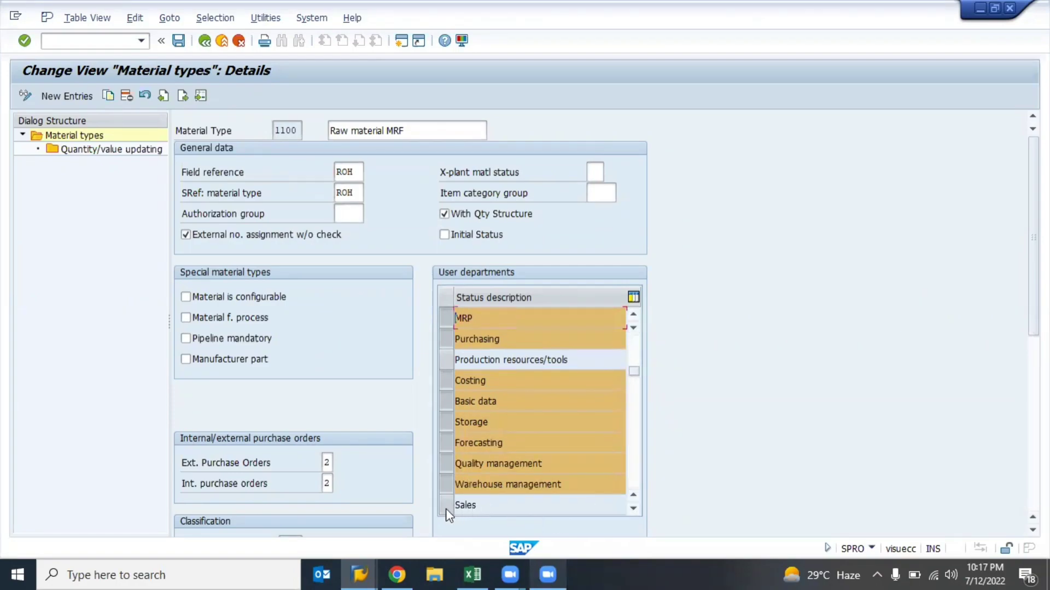
{"action": "left_click", "coordinate": [445, 506]}
{"action": "left_click", "coordinate": [634, 509]}
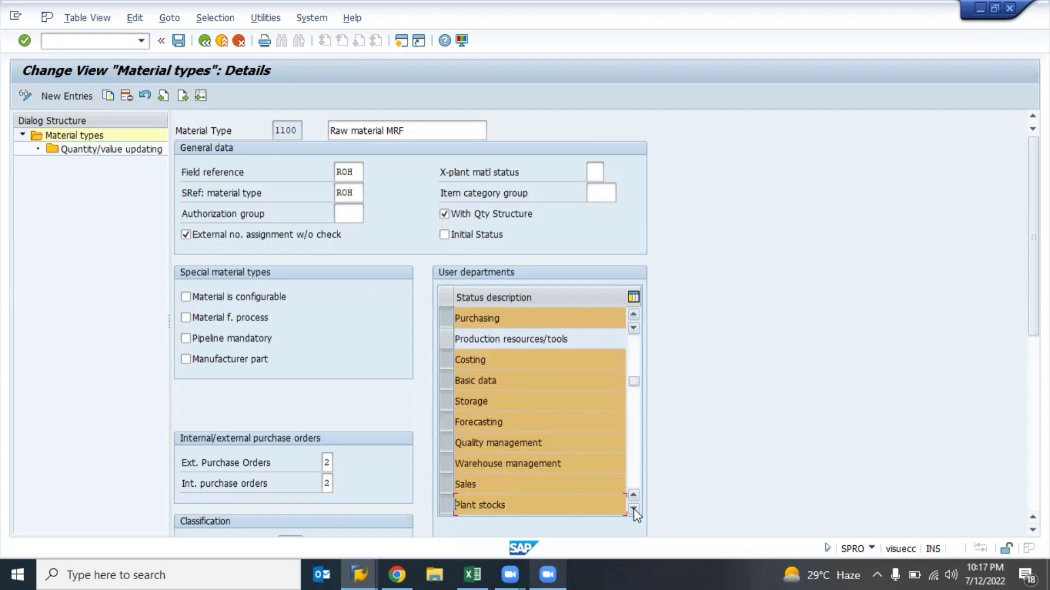
- Deselect Purchasing in the user departments, and toggle Quality management off and back on
{"action": "left_click", "coordinate": [444, 321]}
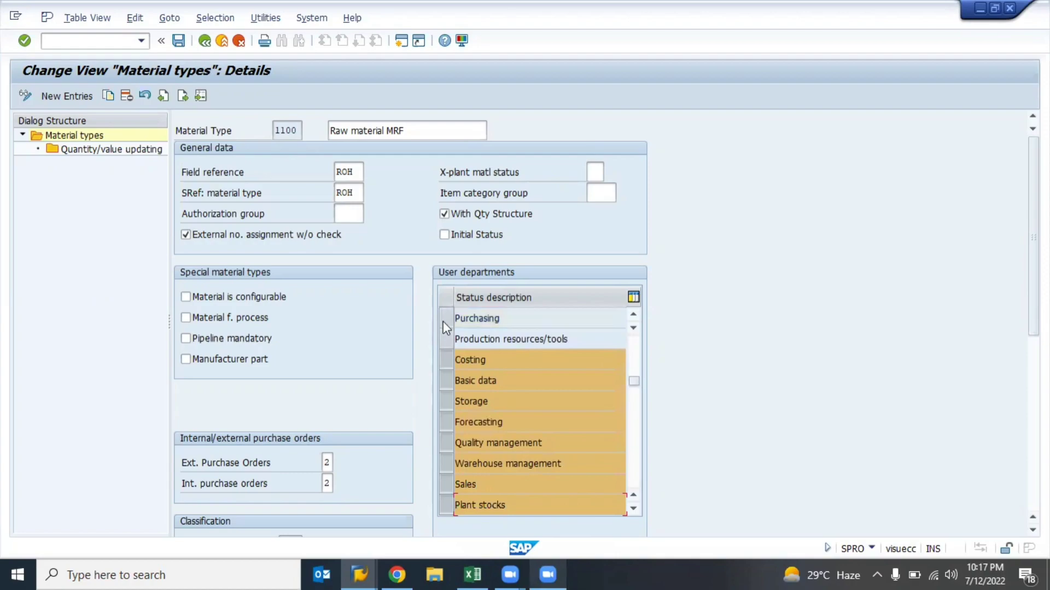
{"action": "left_click", "coordinate": [447, 444]}
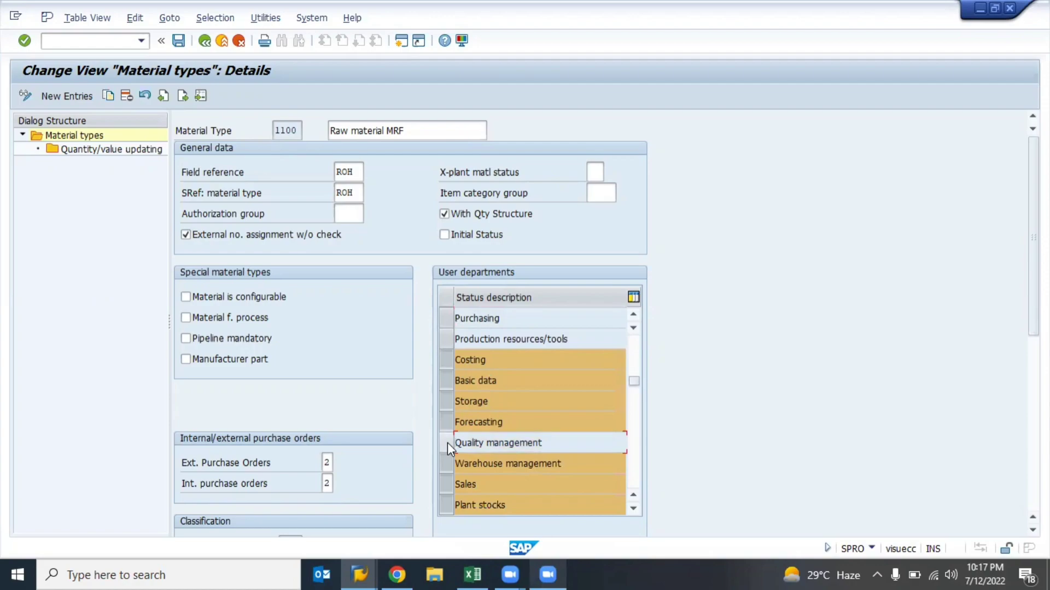
{"action": "left_click", "coordinate": [447, 443]}
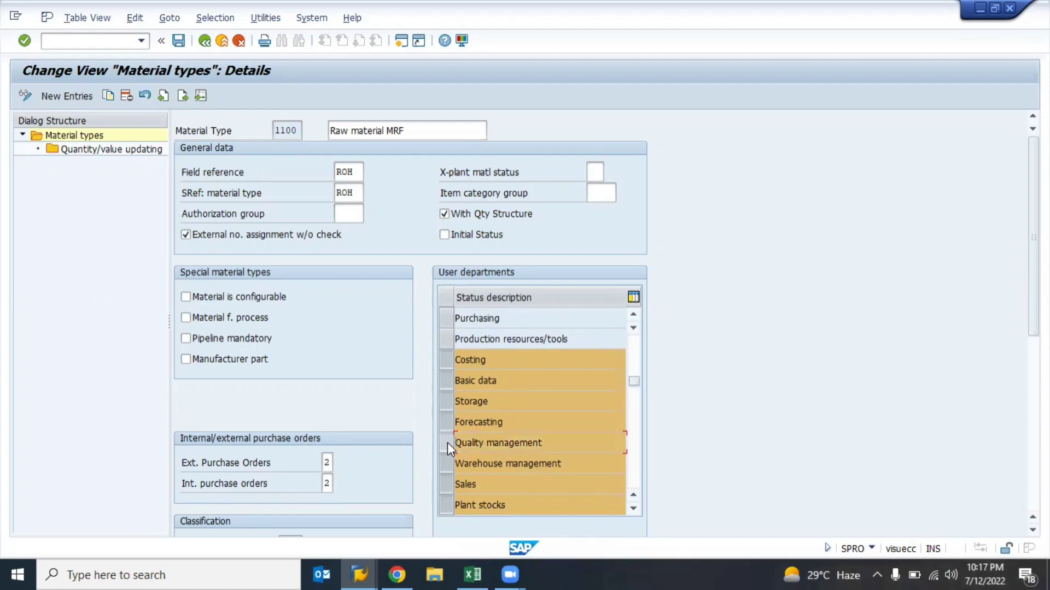
- Save the user department changes of material type 1100 under the proposed customizing request and return to the material types overview
{"action": "left_click", "coordinate": [179, 40]}
{"action": "left_click", "coordinate": [206, 41]}
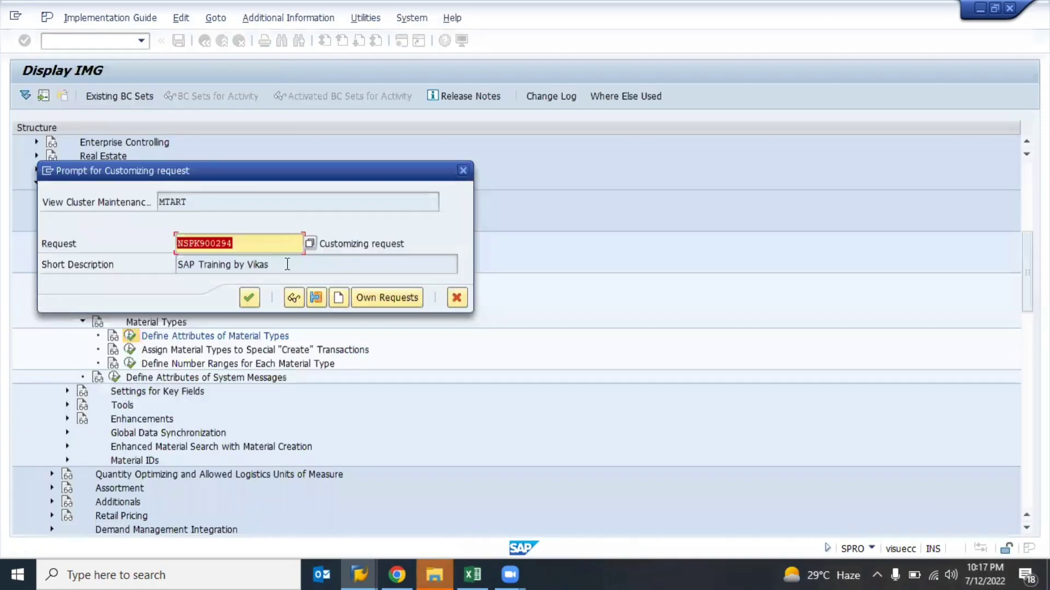
{"action": "left_click", "coordinate": [249, 300]}
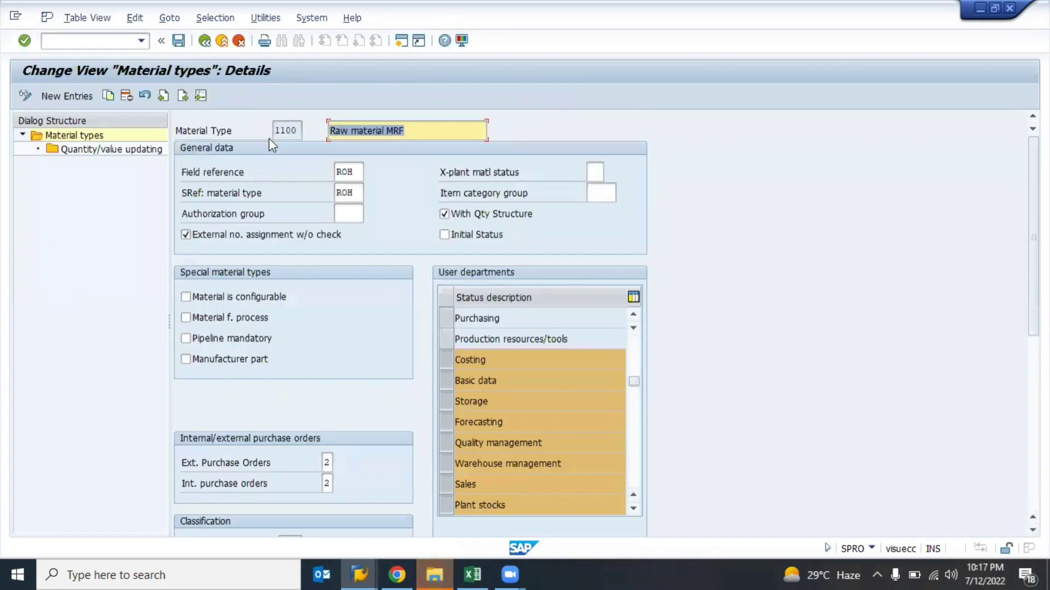
{"action": "left_click", "coordinate": [205, 42]}
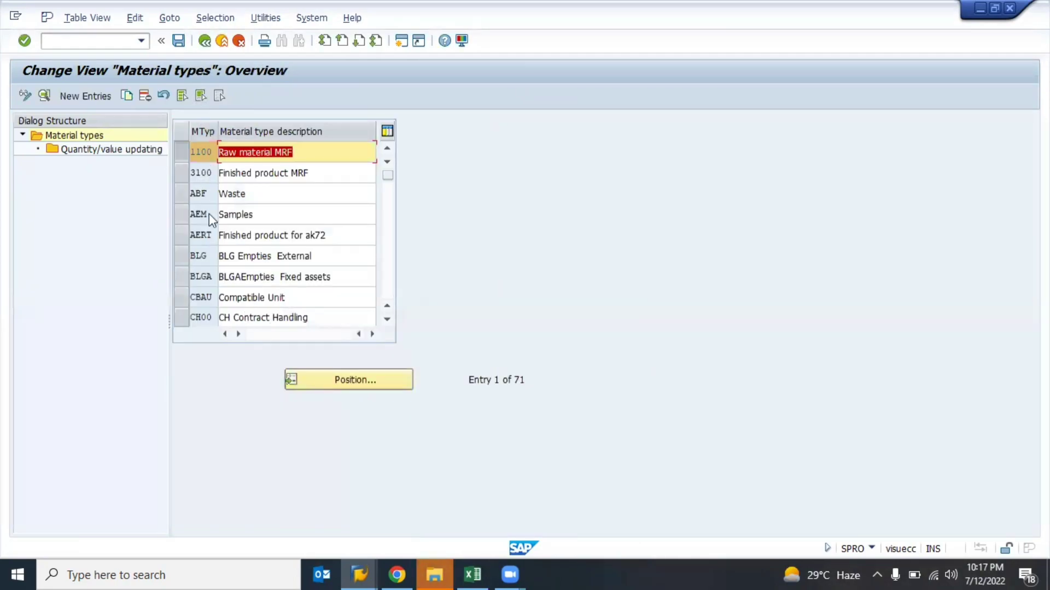
- Keep only material type 1100 selected, glance at its details, and open its quantity/value updating settings
{"action": "left_click", "coordinate": [181, 172]}
{"action": "left_click", "coordinate": [183, 153]}
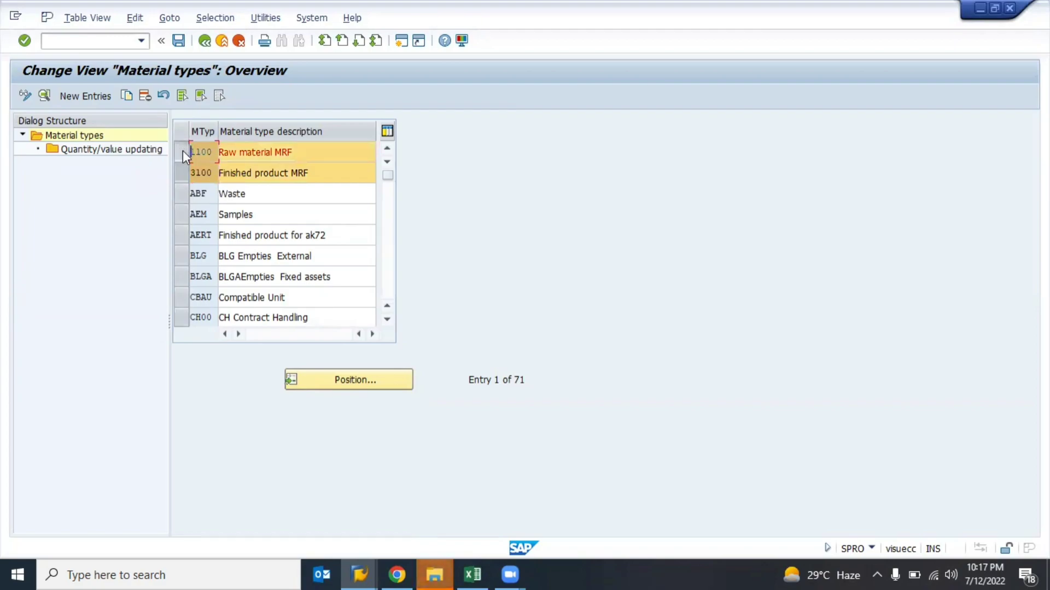
{"action": "left_click", "coordinate": [187, 167]}
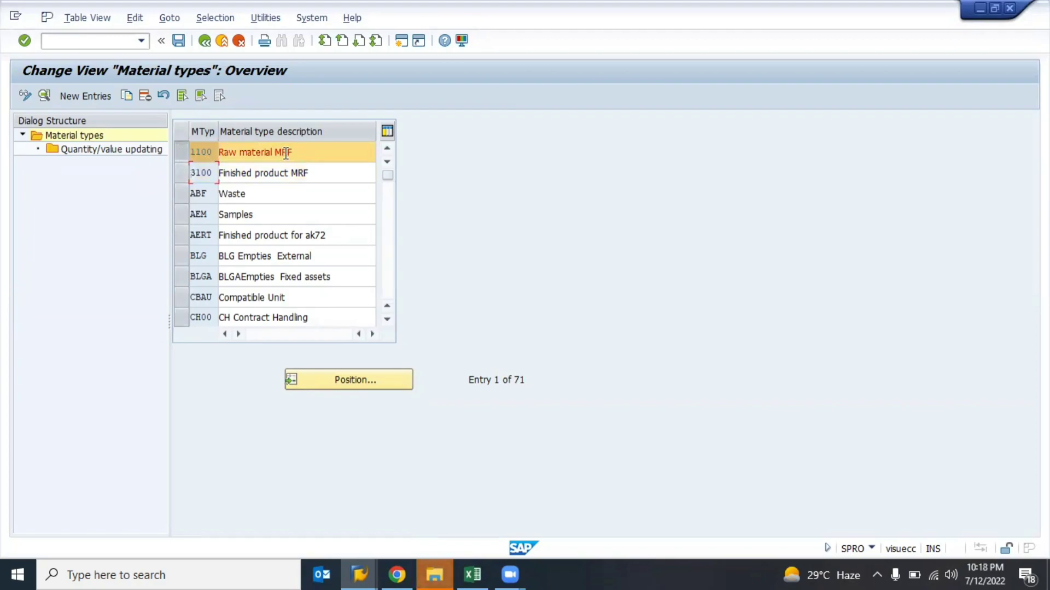
{"action": "double_click", "coordinate": [204, 152]}
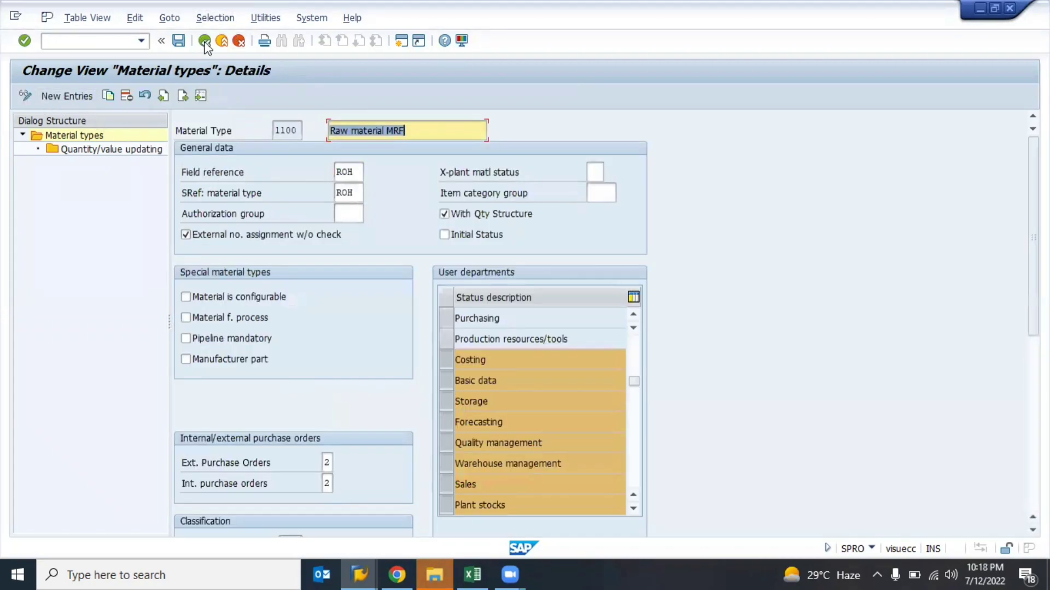
{"action": "key", "text": "F3"}
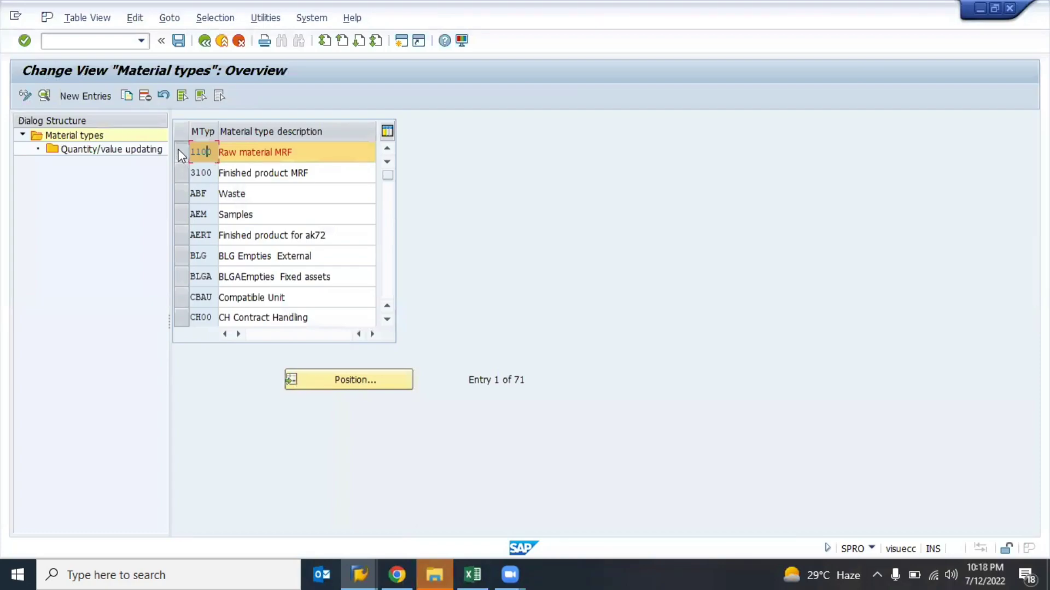
{"action": "double_click", "coordinate": [83, 153]}
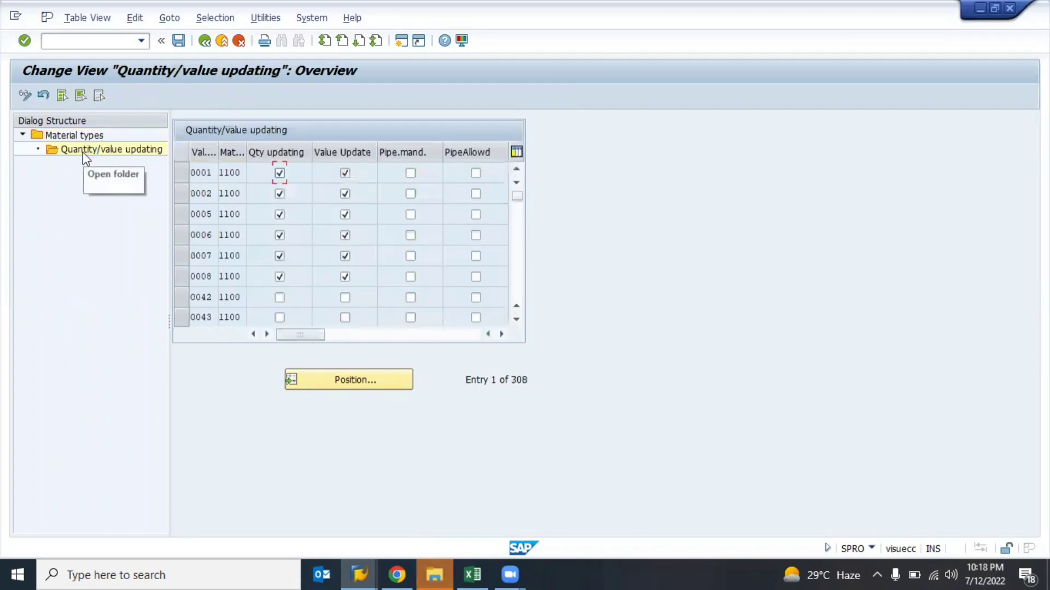
- Position the quantity/value updating list at valuation area 8800 and look through the neighbouring valuation areas
{"action": "left_click", "coordinate": [351, 379]}
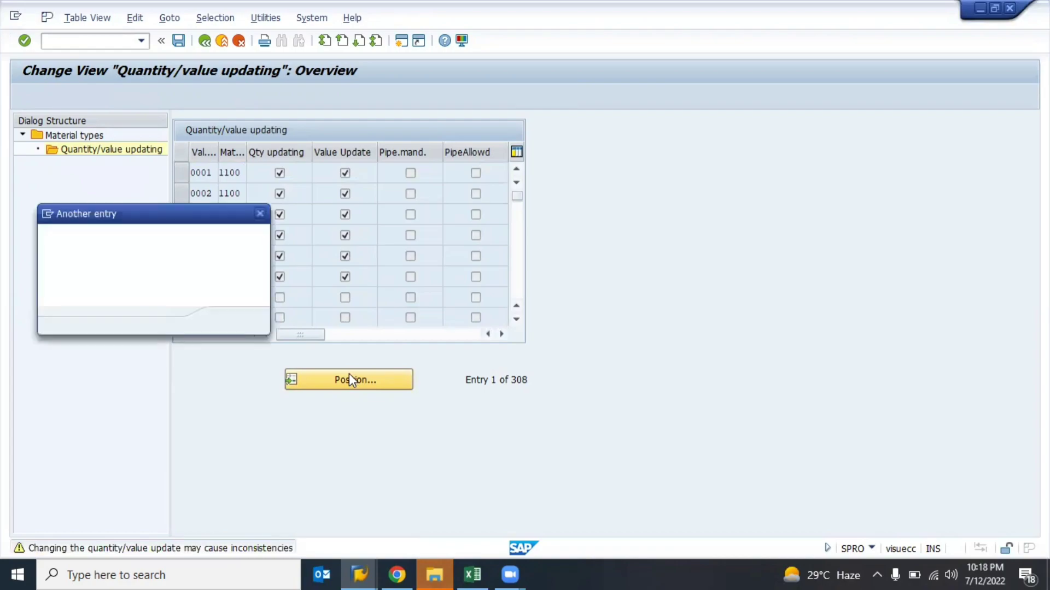
{"action": "key", "text": "Down"}
{"action": "key", "text": "Down"}
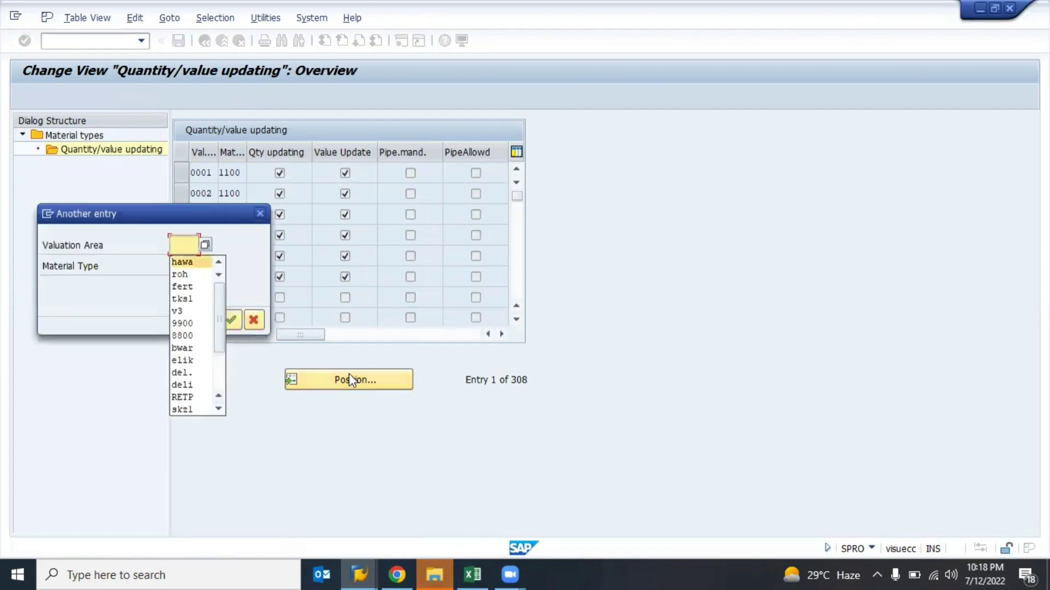
{"action": "type", "text": "8800"}
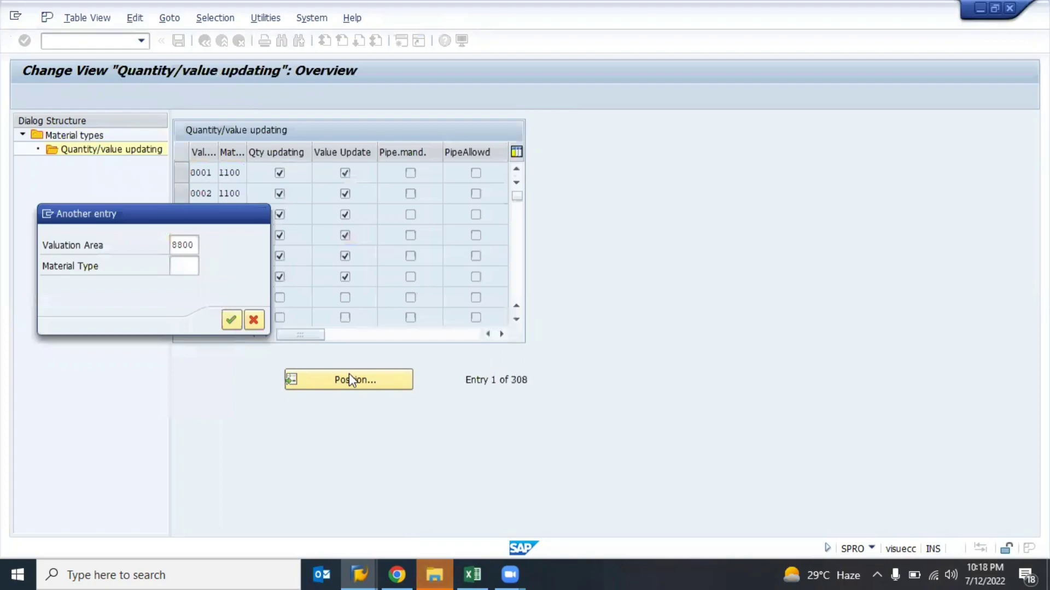
{"action": "key", "text": "Return"}
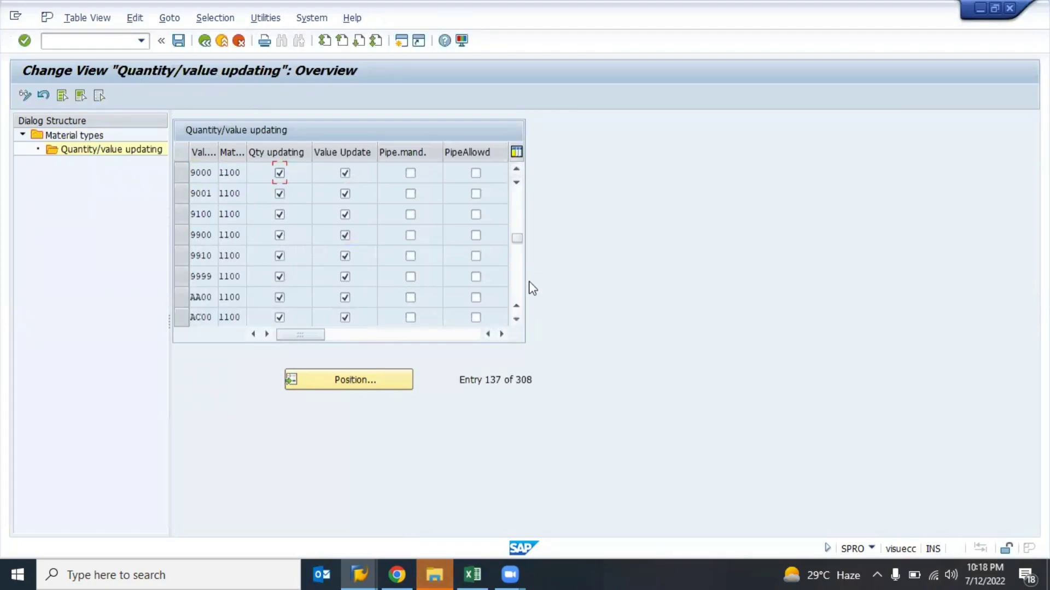
{"action": "left_click", "coordinate": [516, 306]}
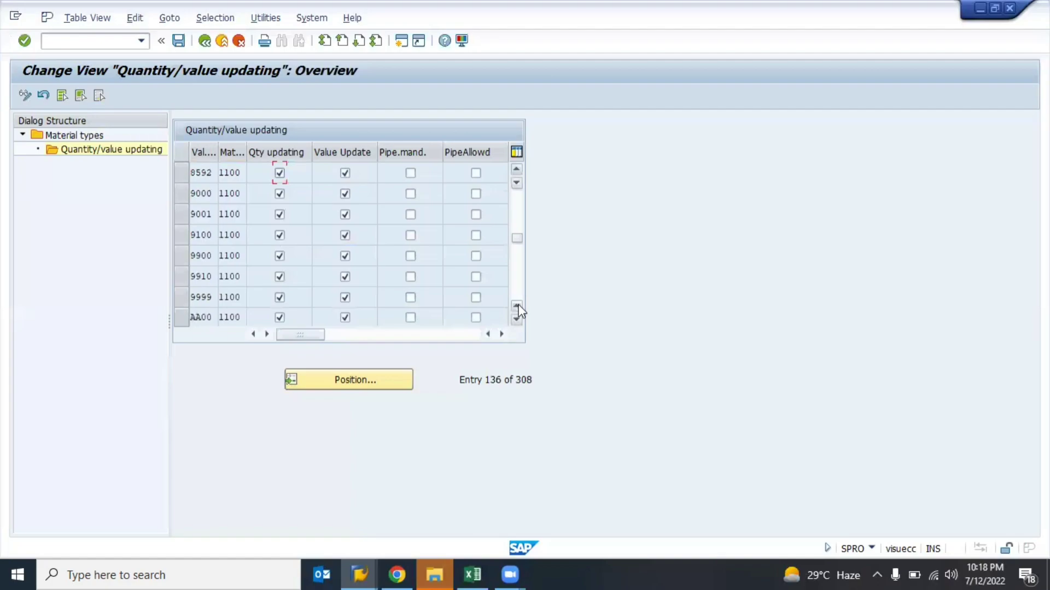
{"action": "left_click", "coordinate": [517, 306]}
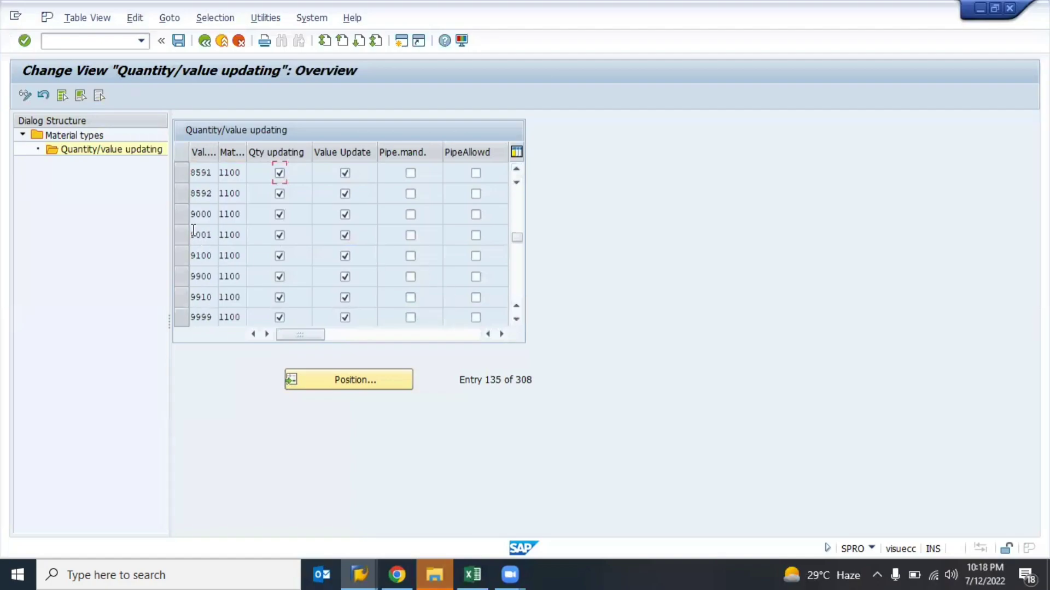
{"action": "left_click", "coordinate": [516, 320]}
- Select the entries for valuation areas 9900 and 9910, and widen the column showing the valuation area
{"action": "left_click", "coordinate": [185, 238]}
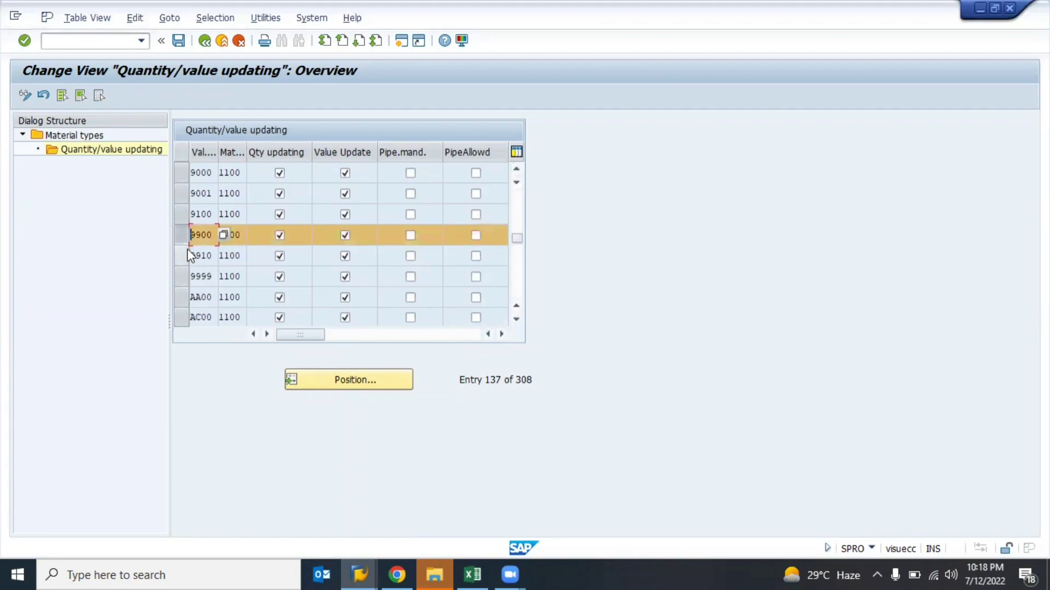
{"action": "left_click", "coordinate": [186, 250]}
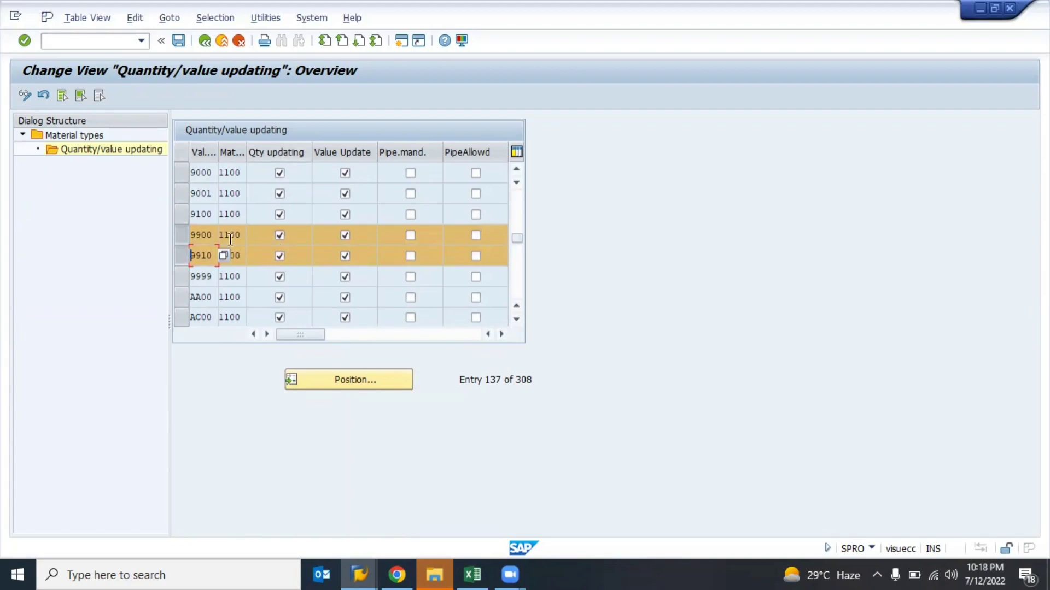
{"action": "left_click", "coordinate": [204, 236]}
{"action": "left_click_drag", "start_coordinate": [218, 152], "coordinate": [273, 152]}
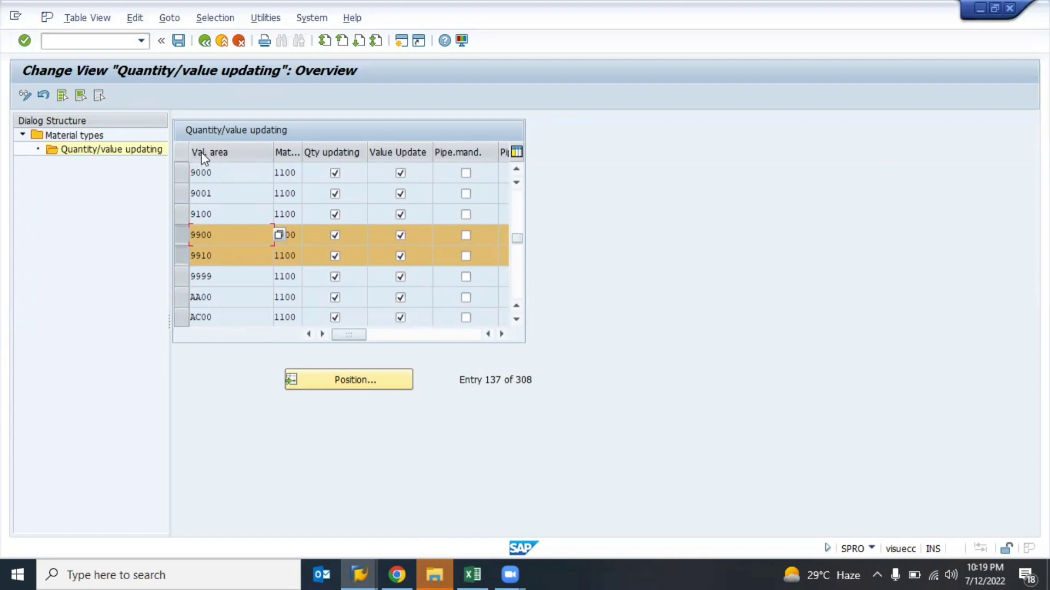
{"action": "left_click", "coordinate": [226, 254]}
{"action": "left_click", "coordinate": [219, 237]}
- Keep quantity and value updating active for valuation areas 9900 and 9910, and save under the proposed customizing request
{"action": "left_click", "coordinate": [400, 235]}
{"action": "left_click", "coordinate": [399, 257]}
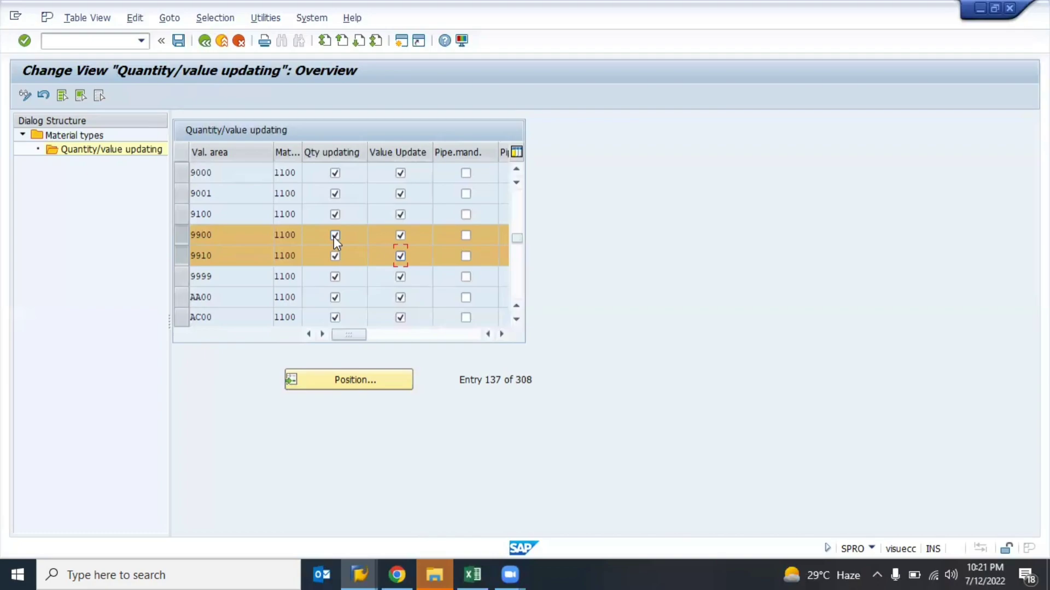
{"action": "left_click", "coordinate": [335, 239]}
{"action": "left_click", "coordinate": [179, 40]}
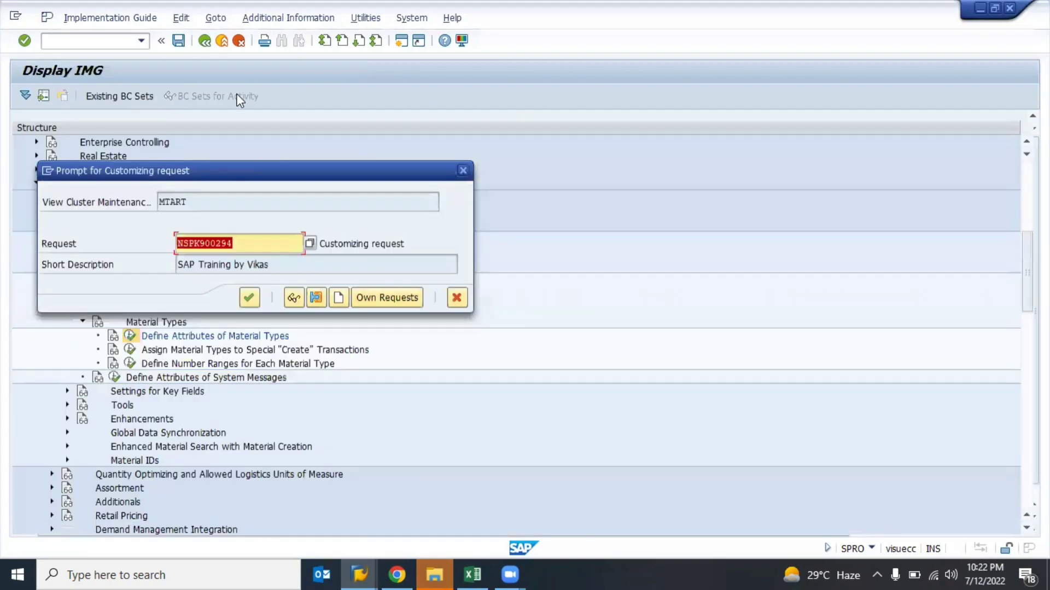
{"action": "key", "text": "Return"}
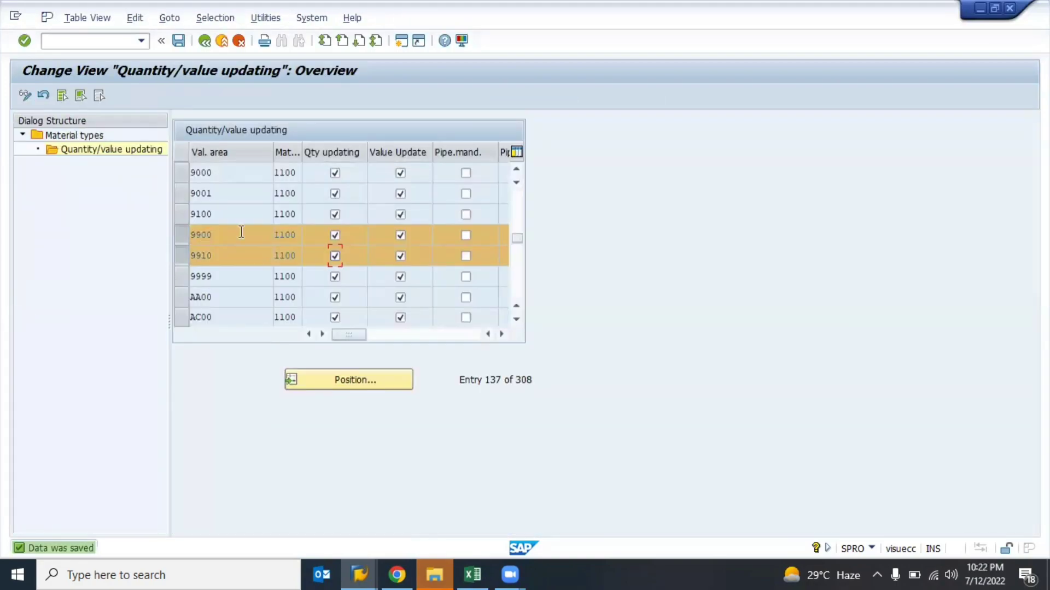
- Return to the material types overview and select types 1100 and 3100
{"action": "left_click", "coordinate": [203, 41]}
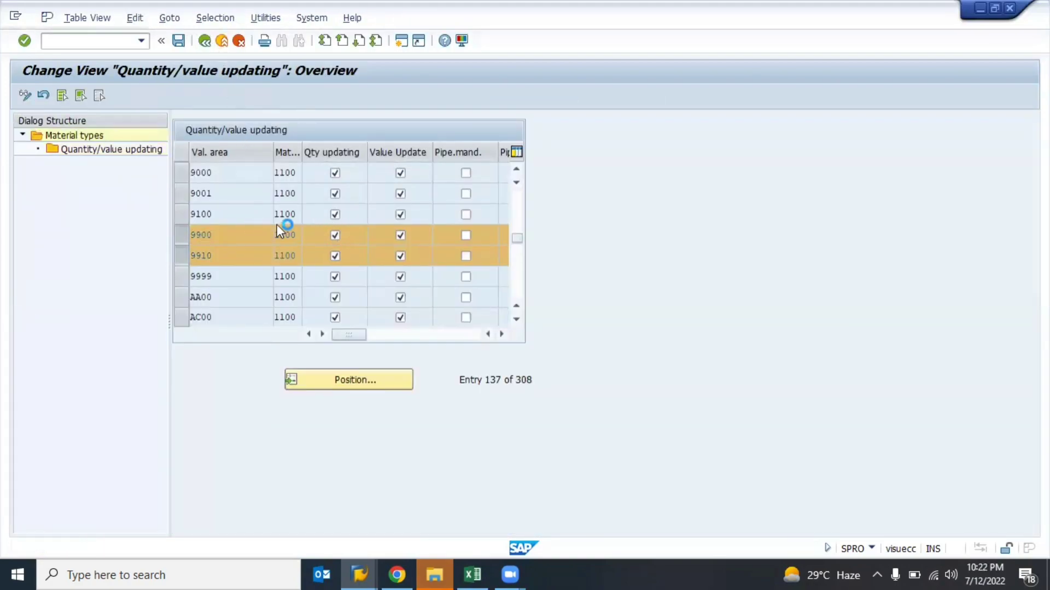
{"action": "left_click", "coordinate": [186, 151]}
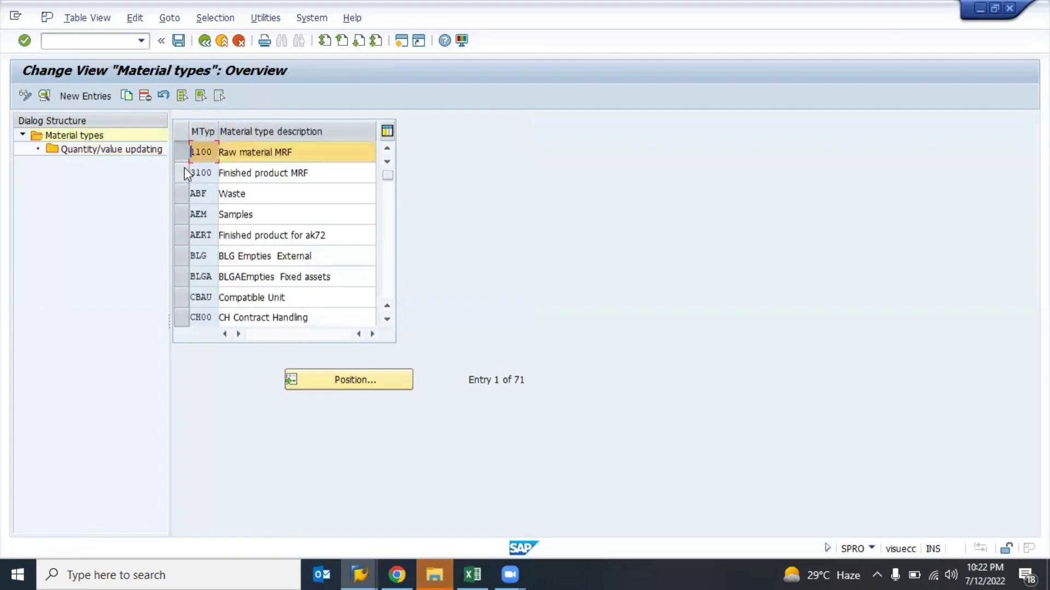
{"action": "left_click", "coordinate": [185, 170]}
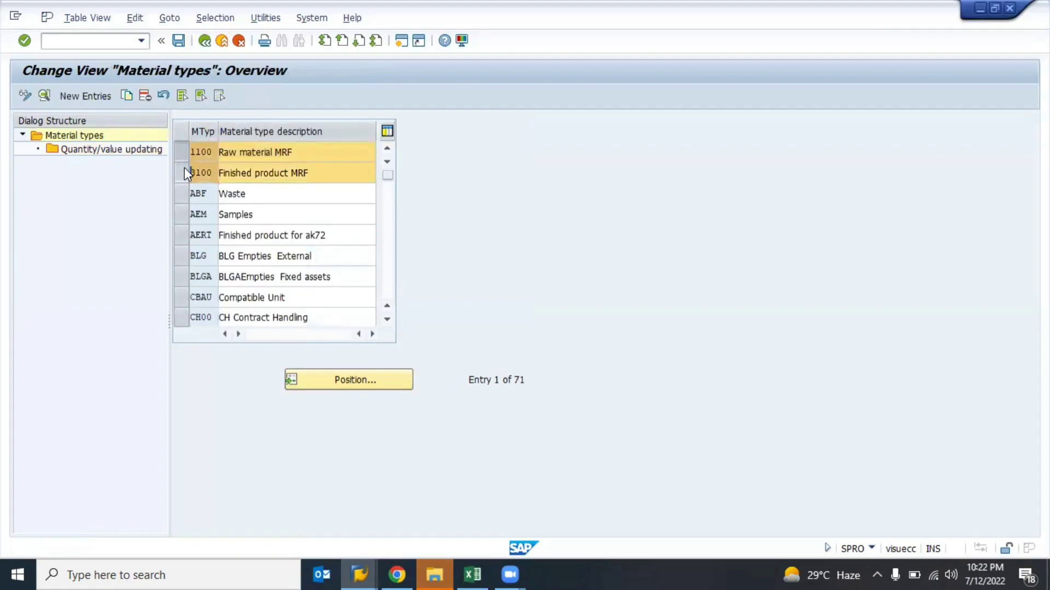
- Switch to the SAP MM Training Google Sheet and review the planned material types, such as 4100 and 2100
{"action": "key", "text": "alt+Tab"}
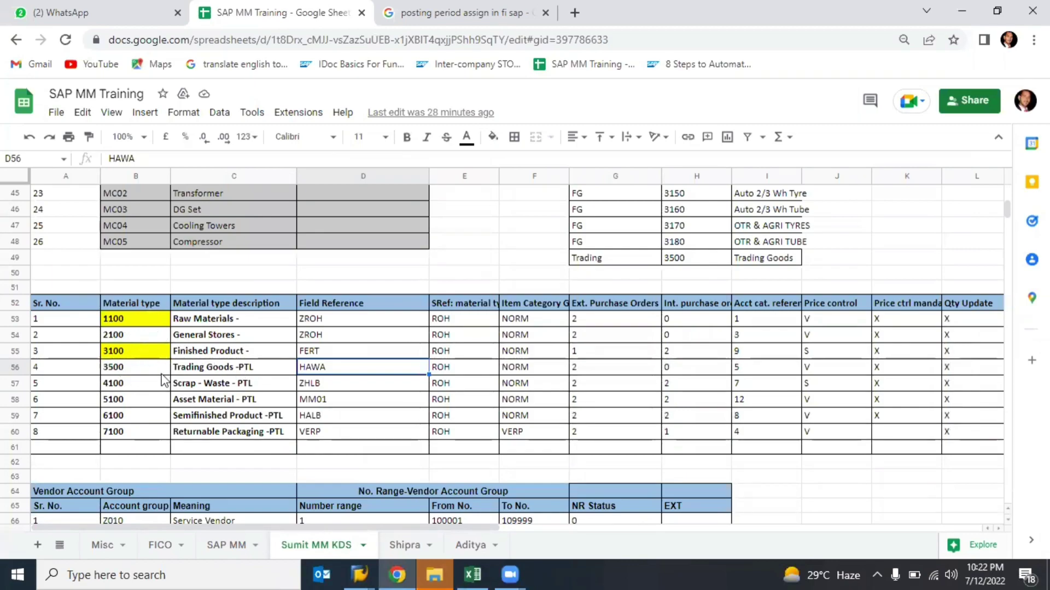
{"action": "left_click", "coordinate": [124, 387]}
{"action": "left_click", "coordinate": [112, 337]}
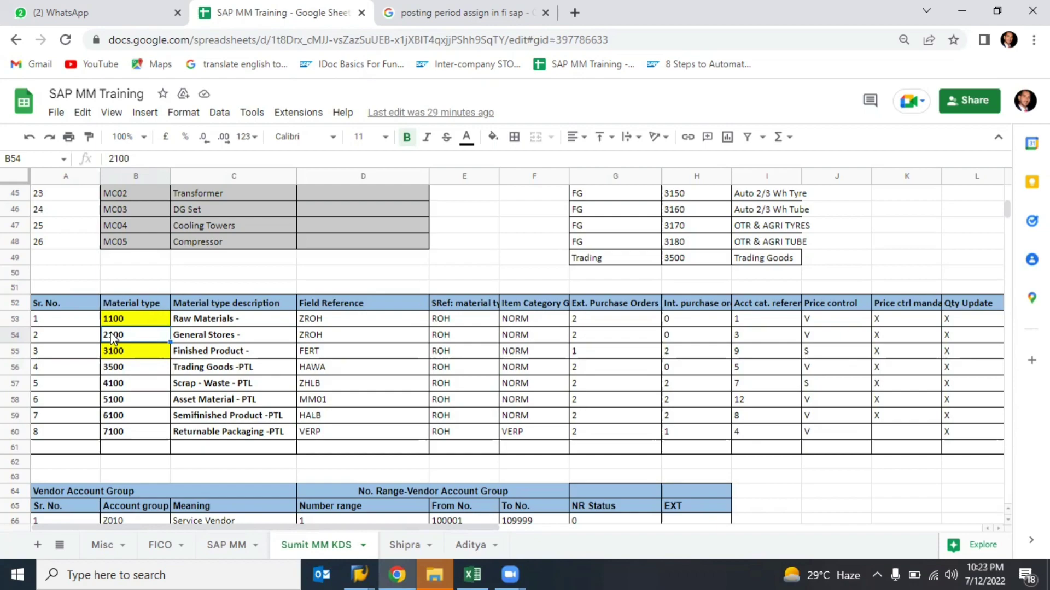
- Switch back to SAP and leave only material type 1100 selected in the material types overview
{"action": "key", "text": "alt+Tab"}
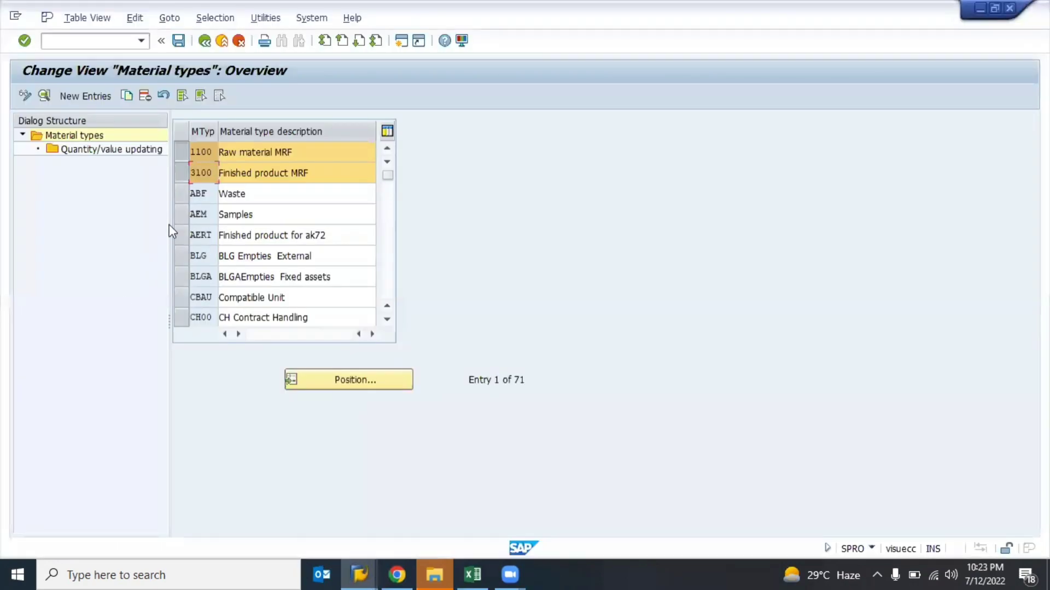
{"action": "left_click", "coordinate": [185, 167]}
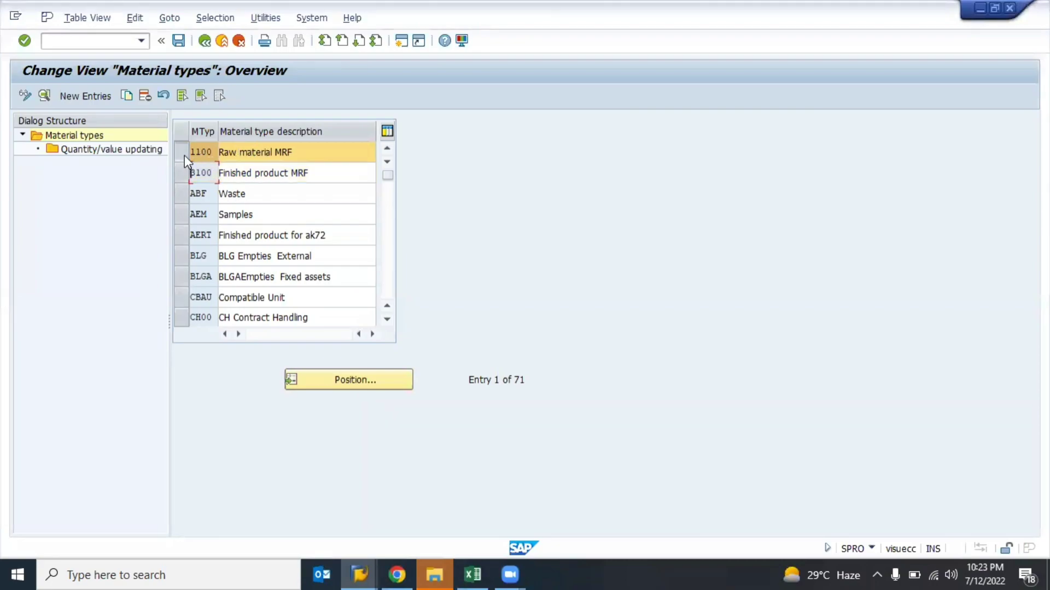
{"action": "left_click", "coordinate": [183, 151]}
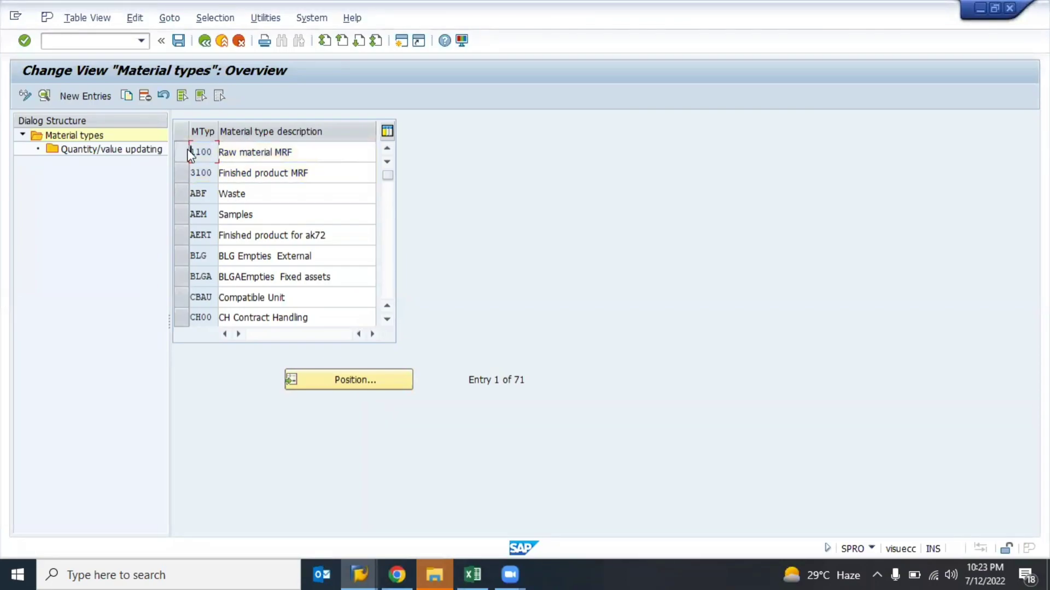
{"action": "left_click", "coordinate": [183, 152]}
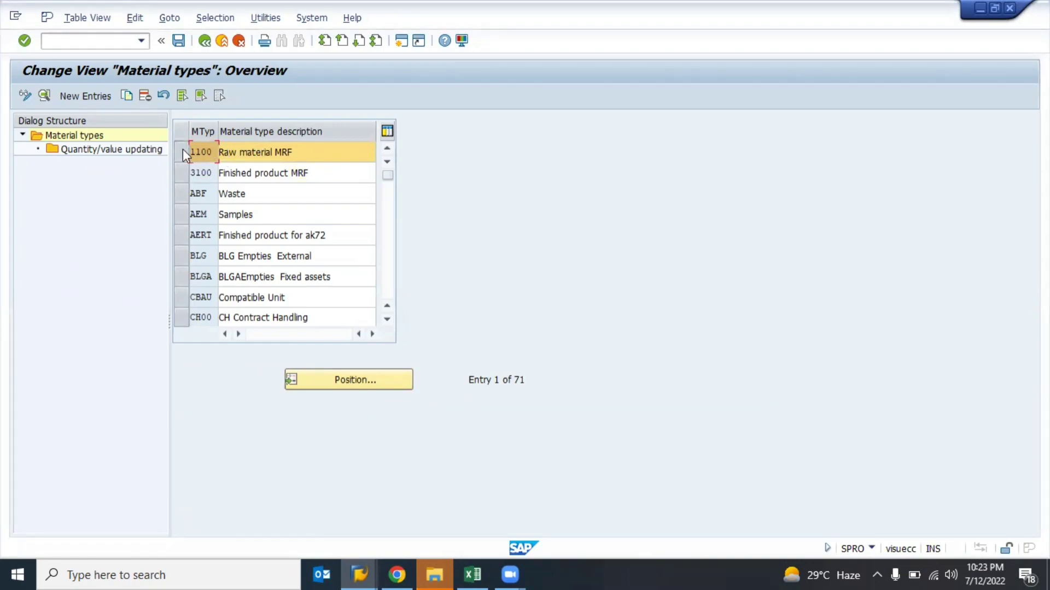
- Position the material types overview on type ROH and select its raw material entry
{"action": "left_click", "coordinate": [183, 151]}
{"action": "left_click", "coordinate": [333, 378]}
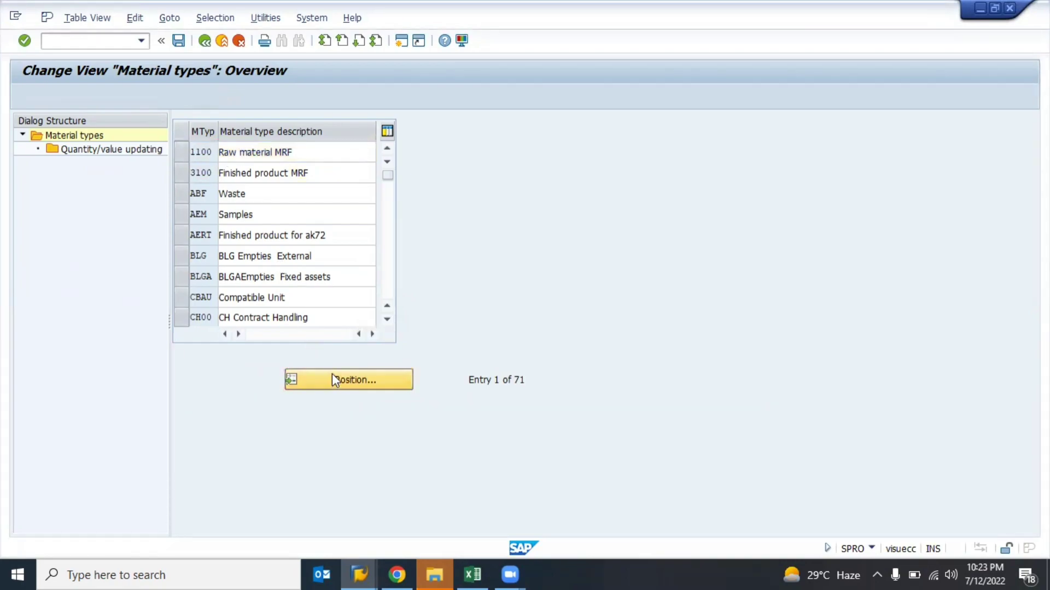
{"action": "type", "text": "roh"}
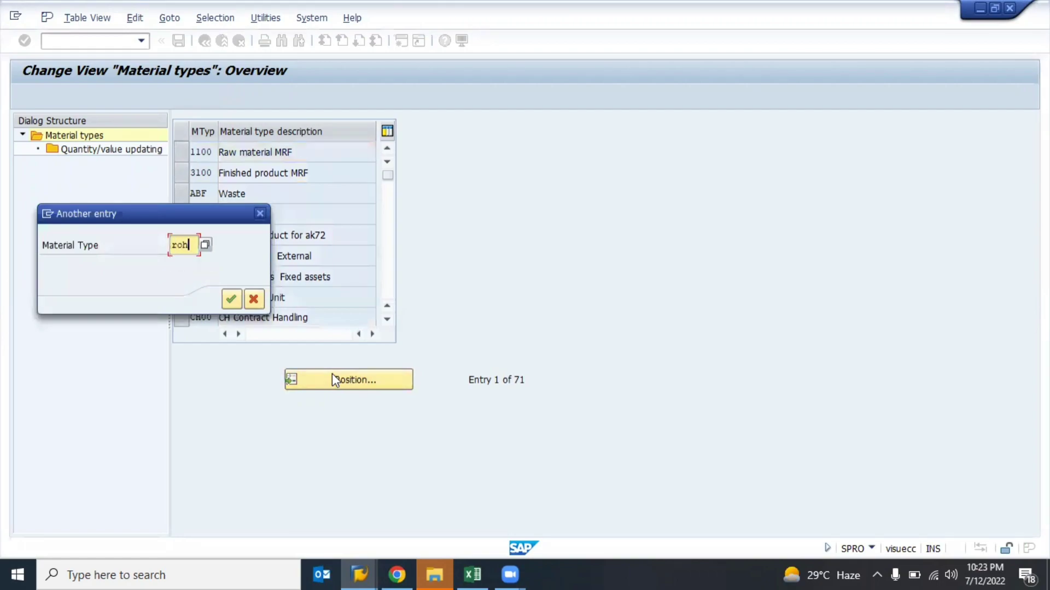
{"action": "key", "text": "Return"}
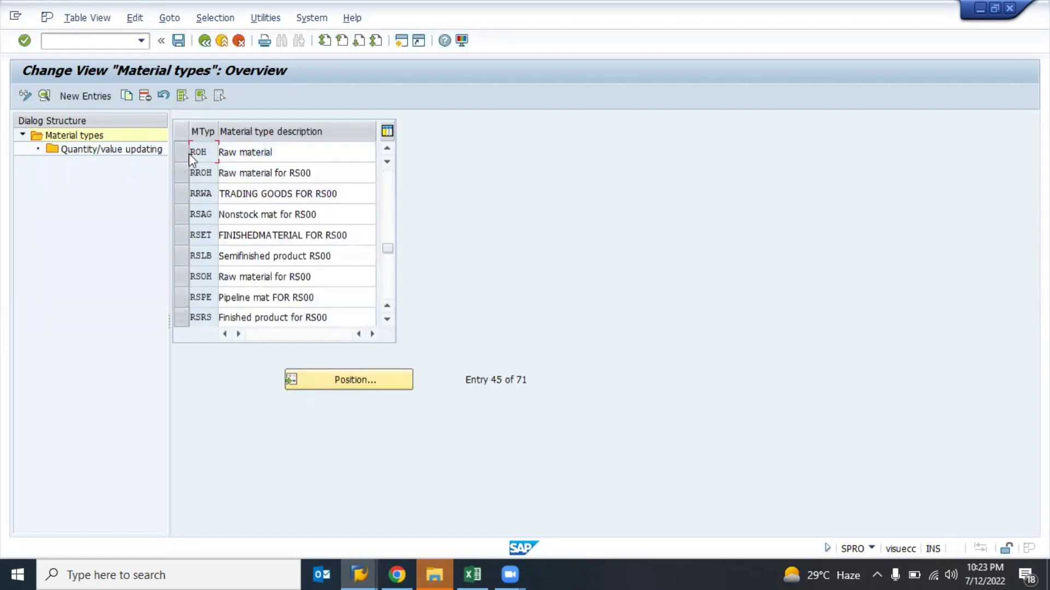
{"action": "left_click", "coordinate": [182, 150]}
{"action": "left_click", "coordinate": [182, 150]}
{"action": "left_click", "coordinate": [181, 149]}
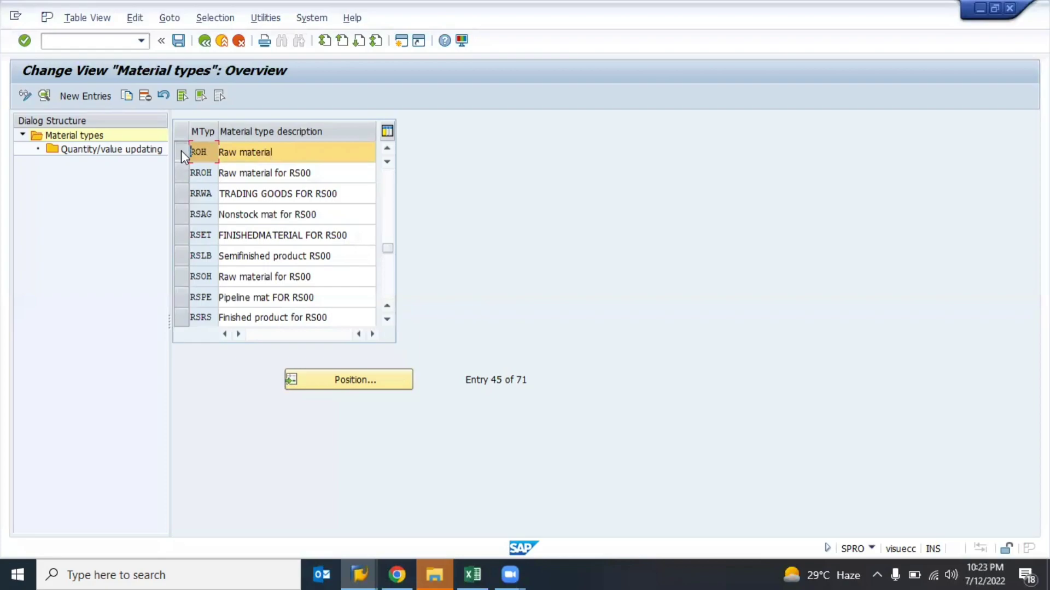
- Copy the selected ROH entry and enter 2100 as the new material type
{"action": "left_click", "coordinate": [126, 97]}
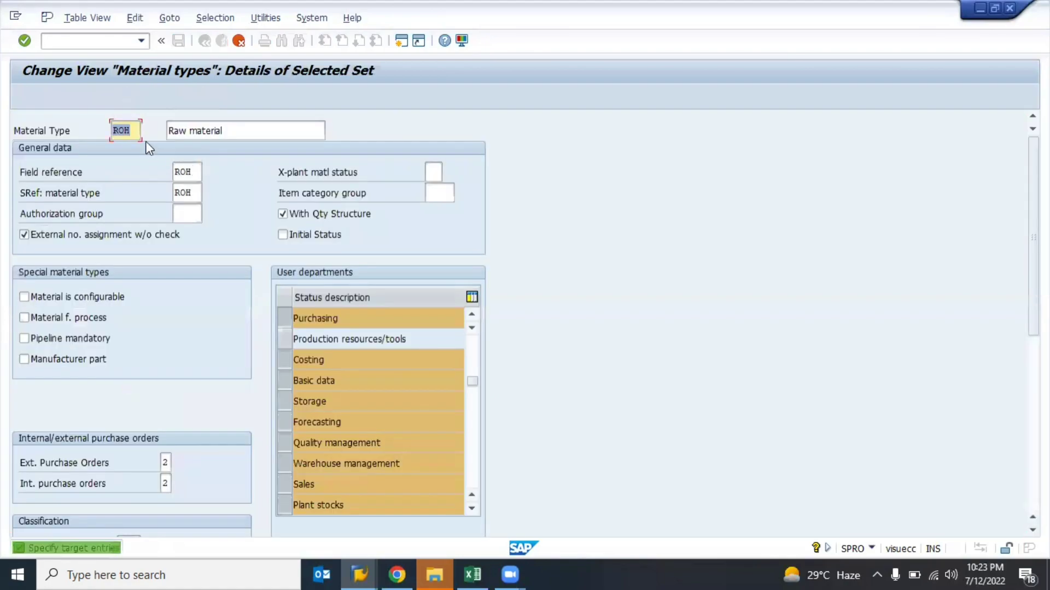
{"action": "type", "text": "21"}
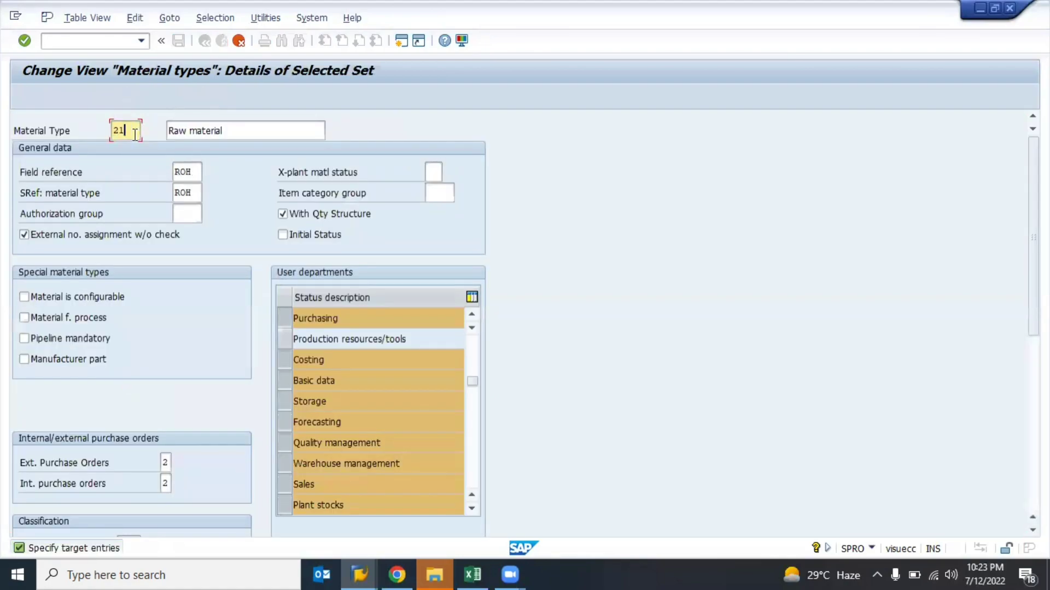
{"action": "type", "text": "00"}
{"action": "key", "text": "Tab"}
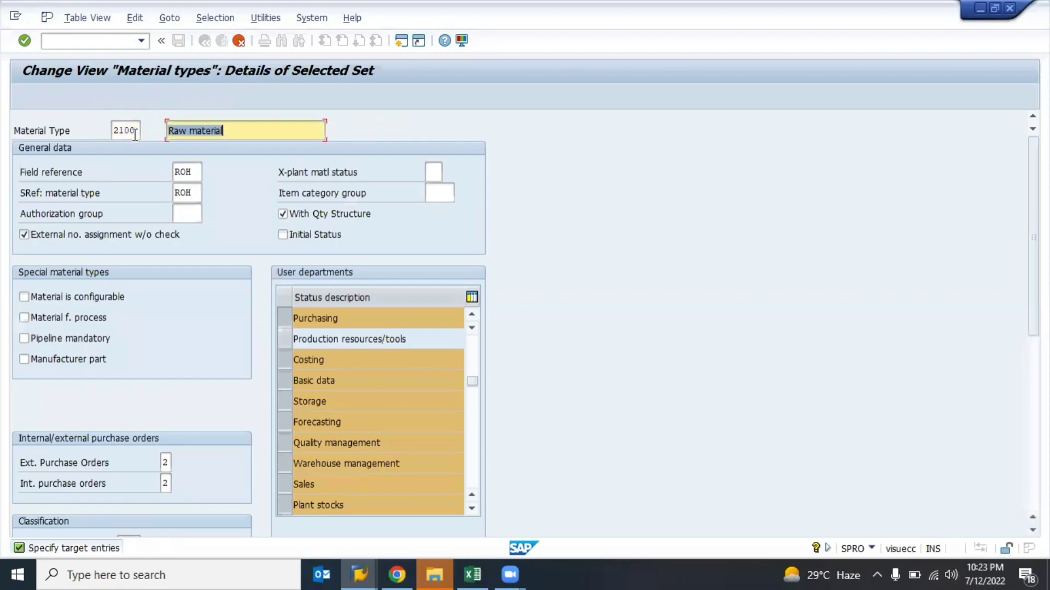
- Set the description of type 2100 to General Stores, copied from the SAP MM Training Google Sheet without the trailing dash
{"action": "key", "text": "alt+Tab"}
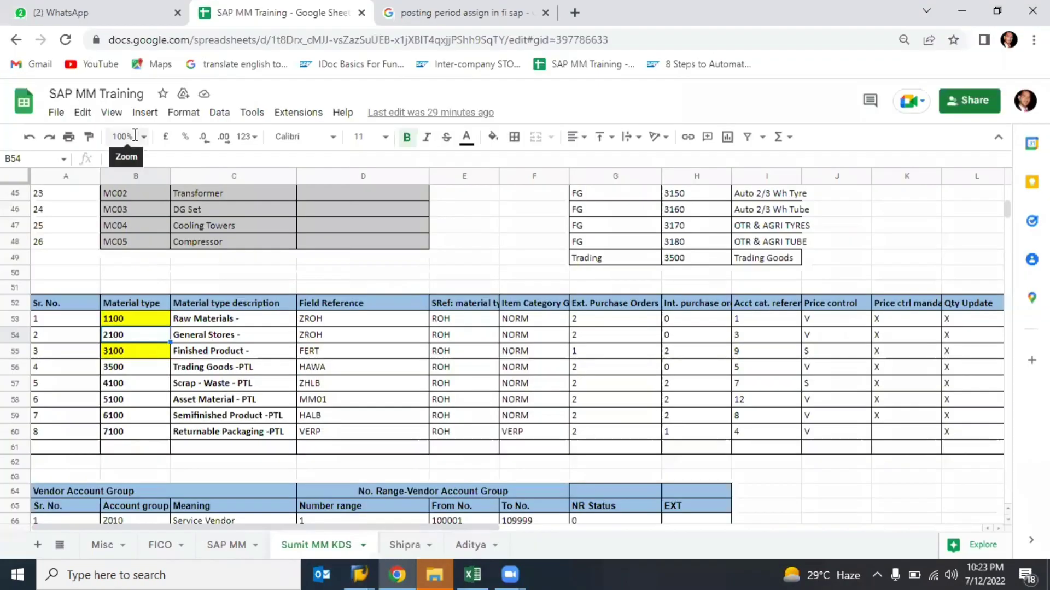
{"action": "key", "text": "Right"}
{"action": "key", "text": "ctrl+c"}
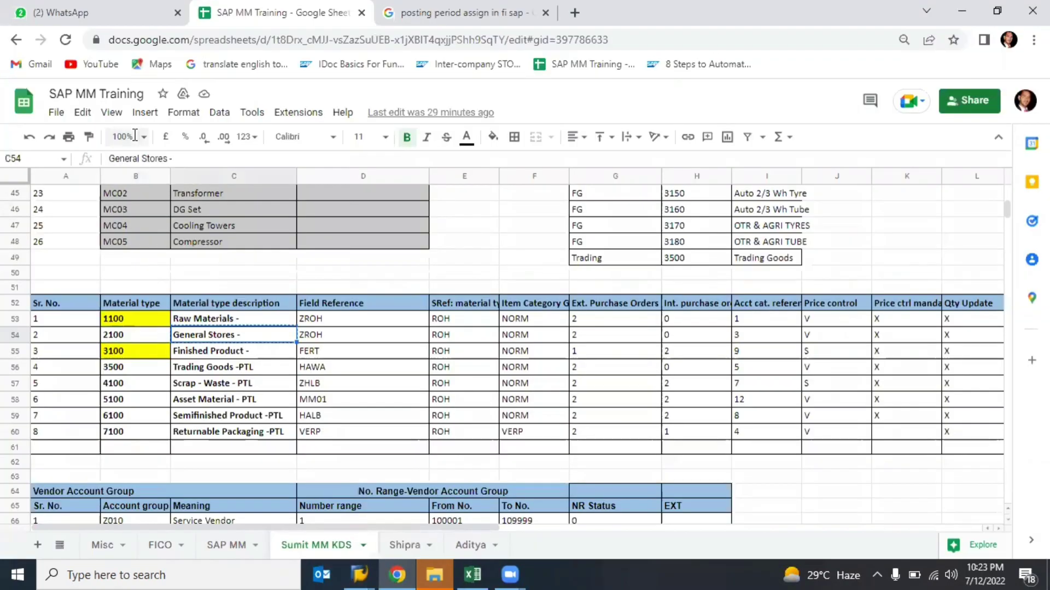
{"action": "key", "text": "alt+Tab"}
{"action": "key", "text": "shift+End"}
{"action": "key", "text": "ctrl+v"}
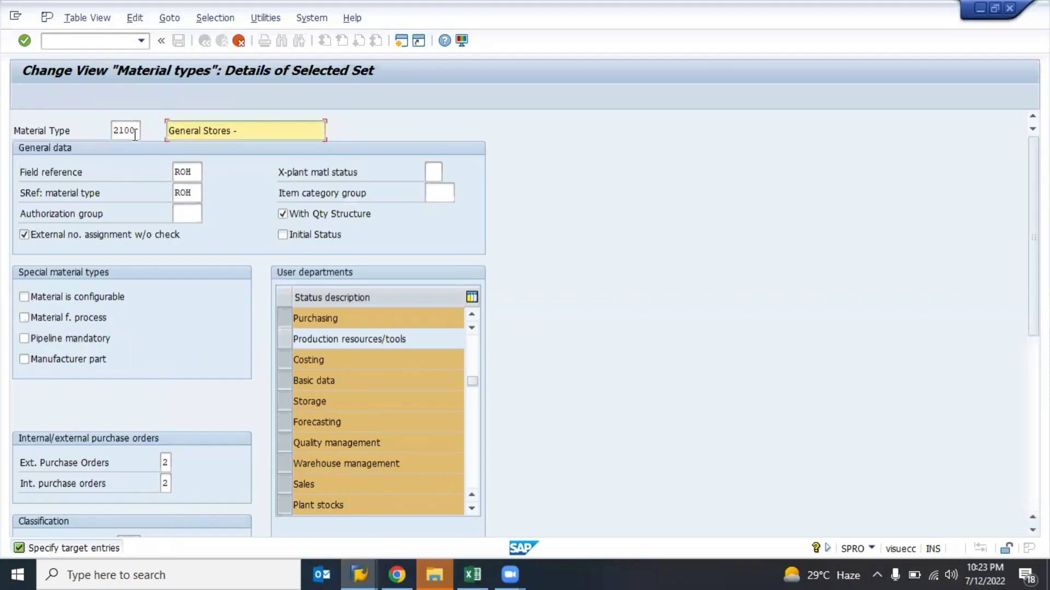
{"action": "key", "text": "BackSpace"}
{"action": "key", "text": "BackSpace"}
- Set the account category reference of type 2100 to 0002 and confirm the copy with its quantity/value updating entries
{"action": "left_click", "coordinate": [196, 172]}
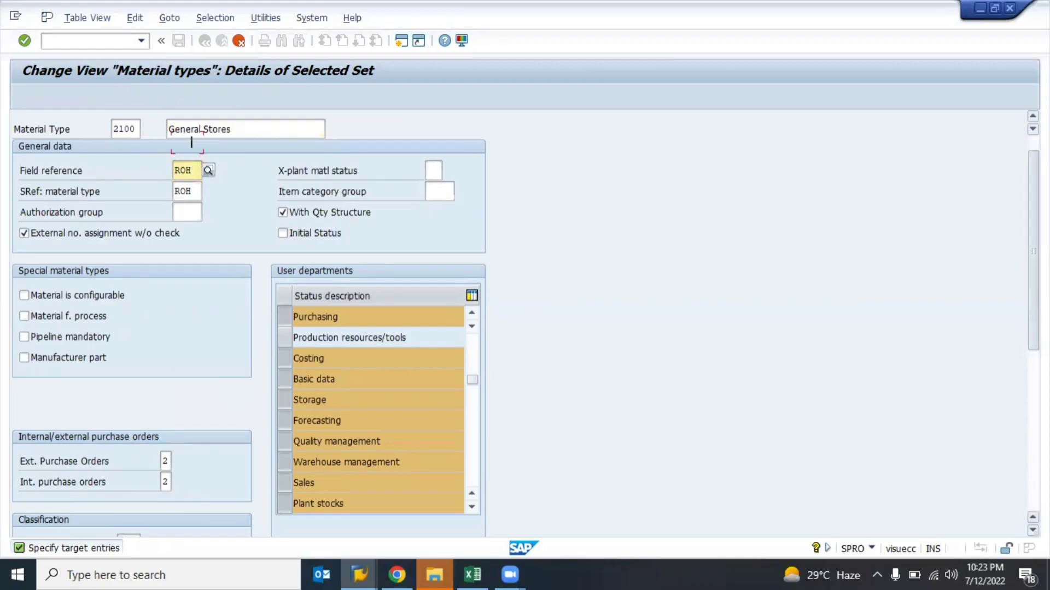
{"action": "scroll", "coordinate": [556, 401], "scroll_direction": "down", "scroll_amount": 5}
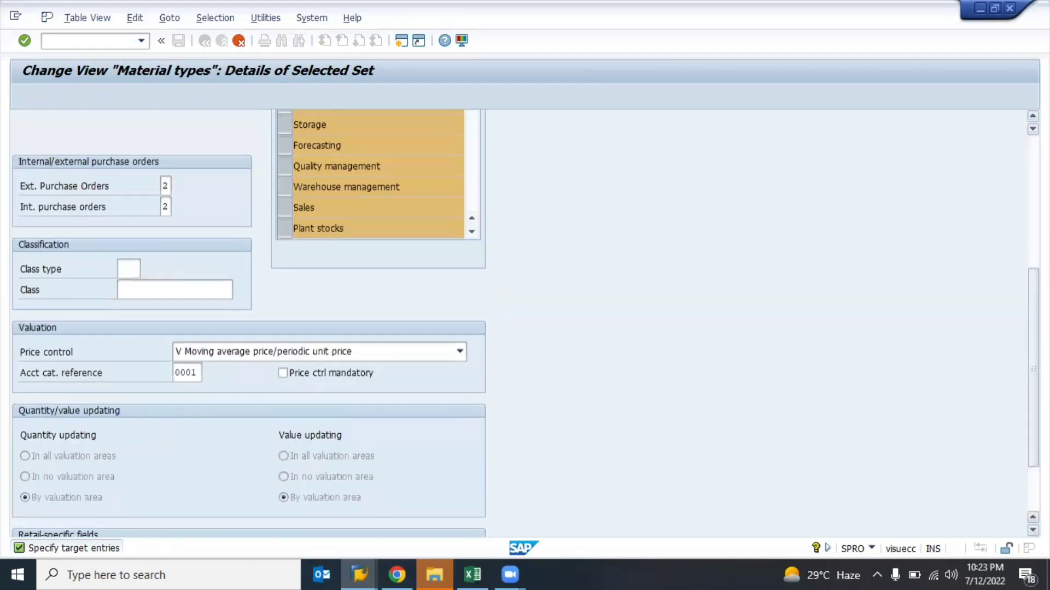
{"action": "left_click", "coordinate": [194, 372]}
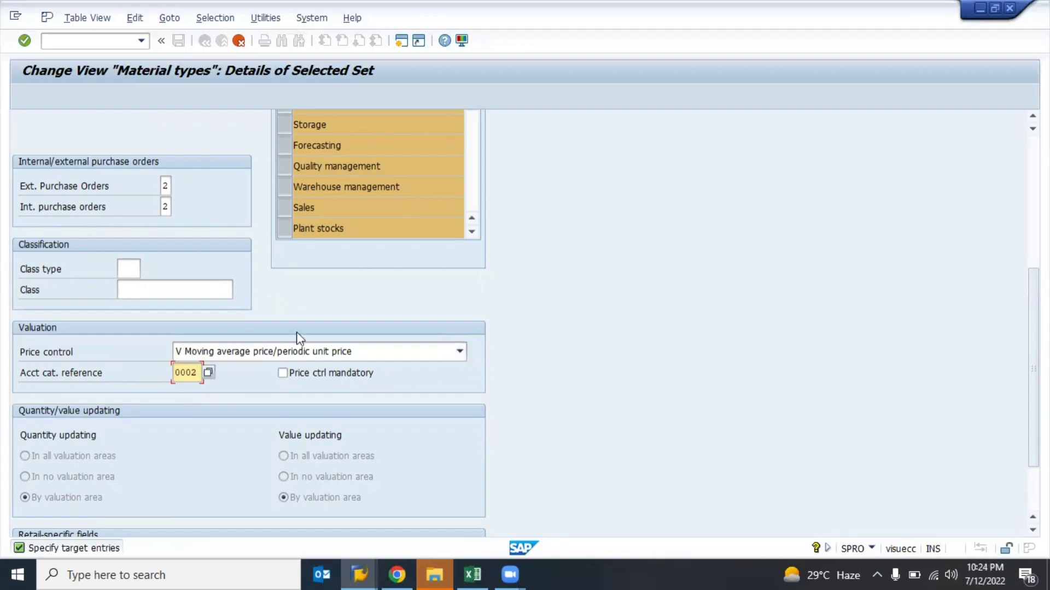
{"action": "key", "text": "Return"}
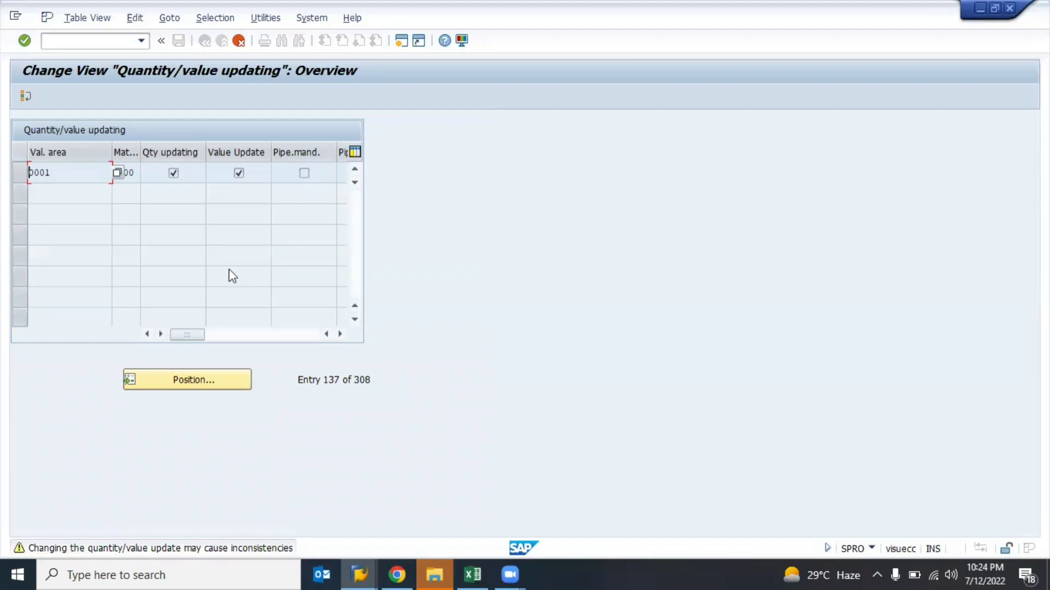
{"action": "key", "text": "Return"}
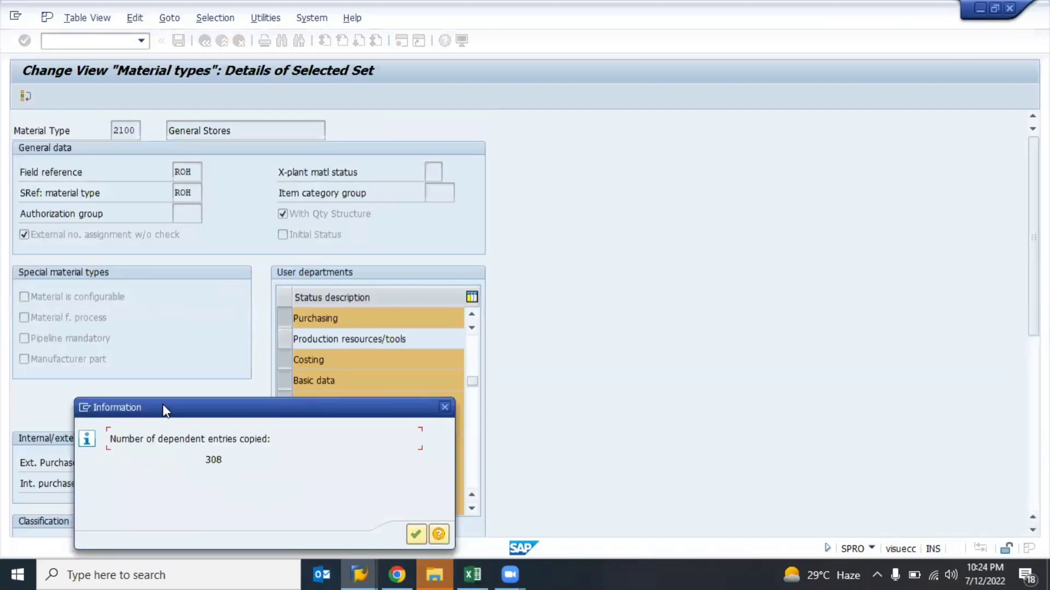
- Read the information message on the copied dependent entries and acknowledge it to finish the copy
{"action": "left_click_drag", "start_coordinate": [162, 407], "coordinate": [164, 278]}
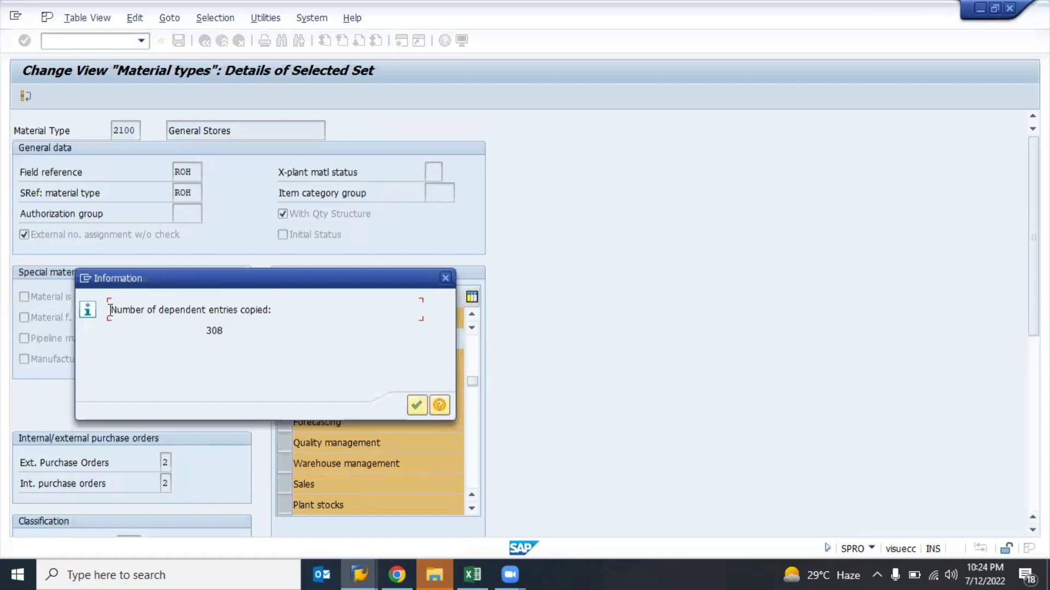
{"action": "left_click_drag", "start_coordinate": [110, 310], "coordinate": [201, 330]}
{"action": "left_click", "coordinate": [259, 333]}
{"action": "left_click", "coordinate": [201, 330]}
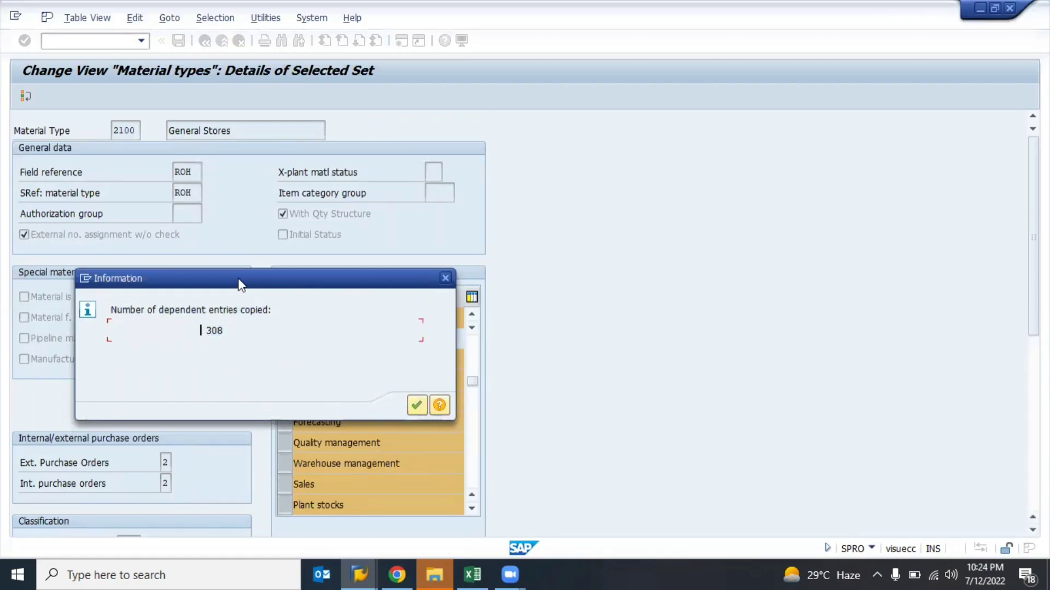
{"action": "left_click_drag", "start_coordinate": [241, 284], "coordinate": [617, 118]}
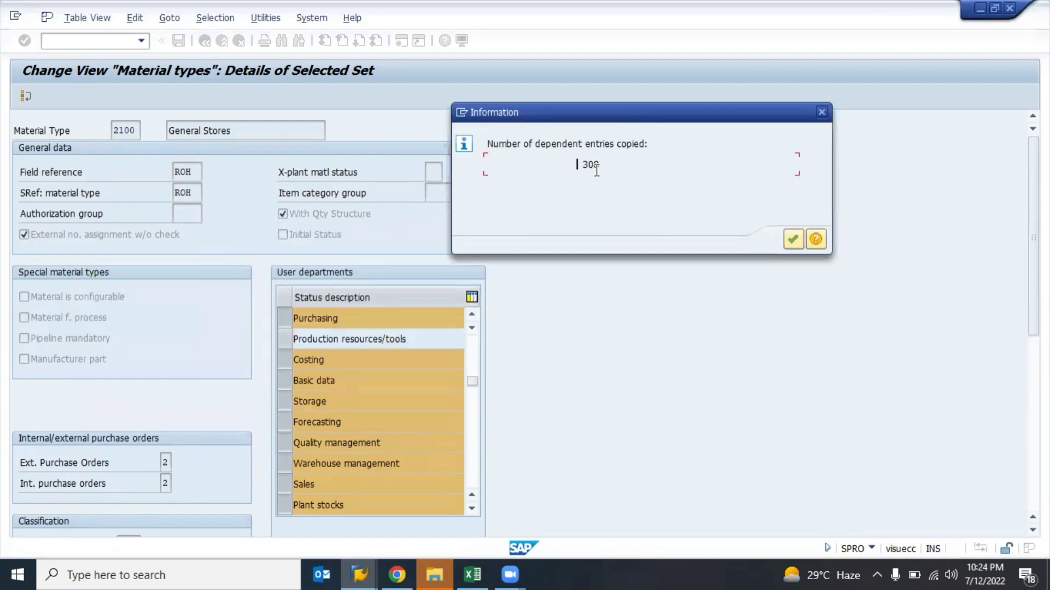
{"action": "left_click_drag", "start_coordinate": [604, 167], "coordinate": [476, 142]}
{"action": "left_click", "coordinate": [793, 239]}
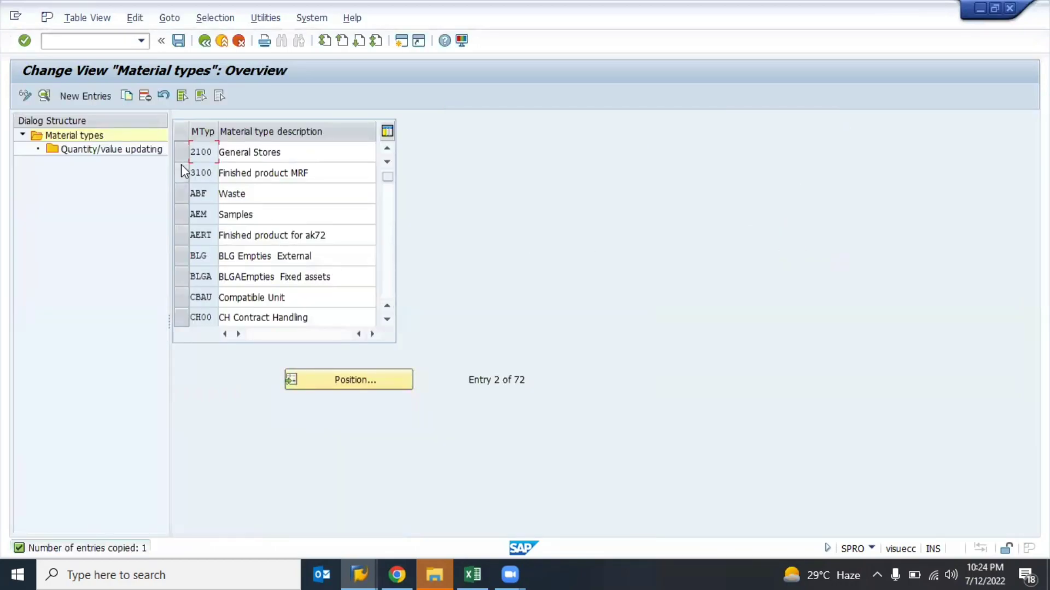
- Open quantity/value updating for material type 2100 and jump to valuation area 9900
{"action": "left_click", "coordinate": [181, 153]}
{"action": "double_click", "coordinate": [88, 149]}
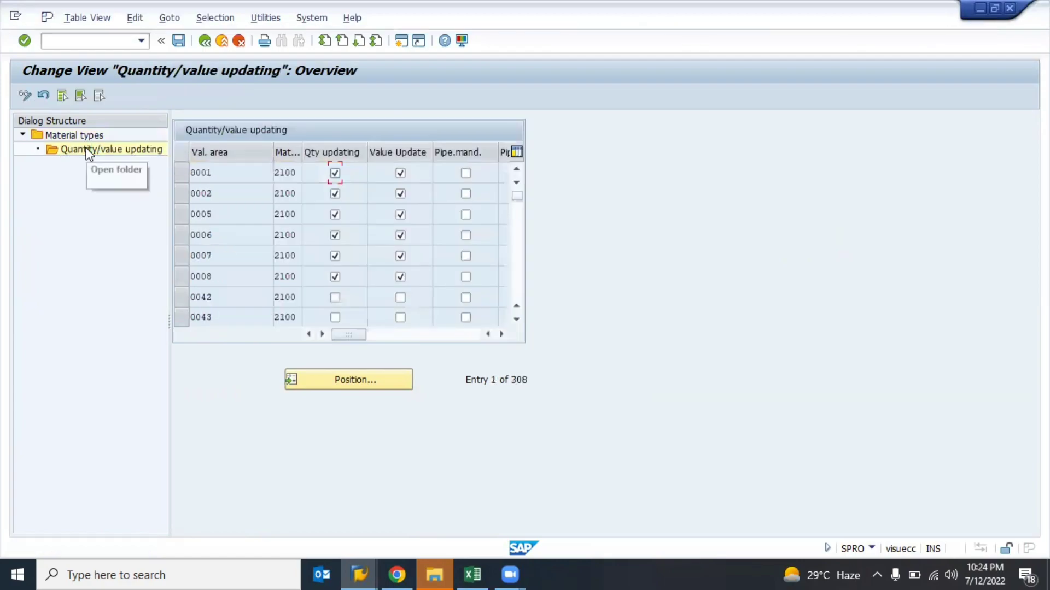
{"action": "left_click", "coordinate": [341, 385]}
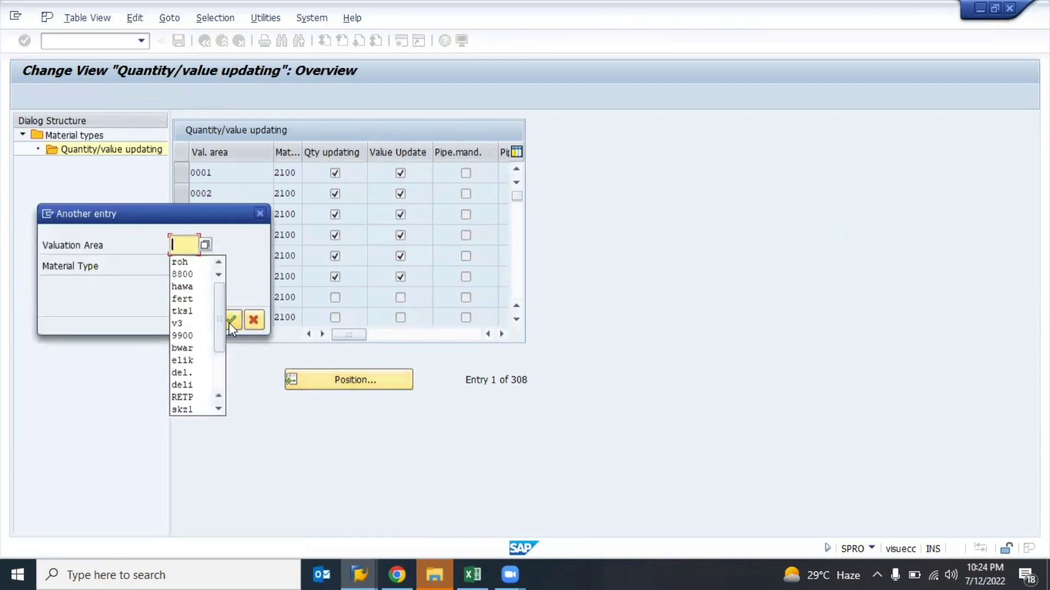
{"action": "key", "text": "Down"}
{"action": "key", "text": "Down"}
{"action": "type", "text": "0043"}
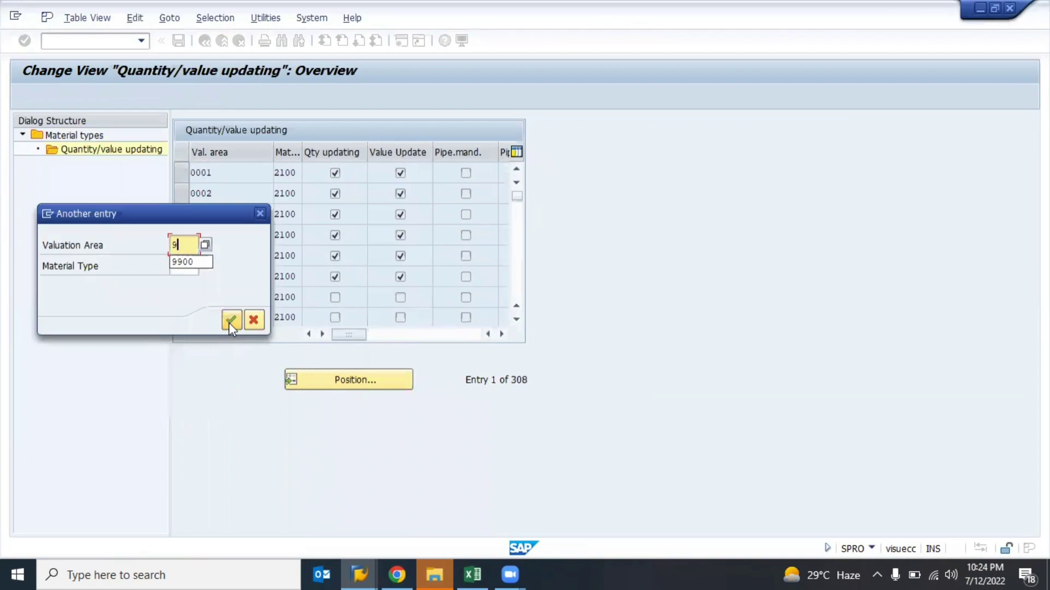
{"action": "key", "text": "Return"}
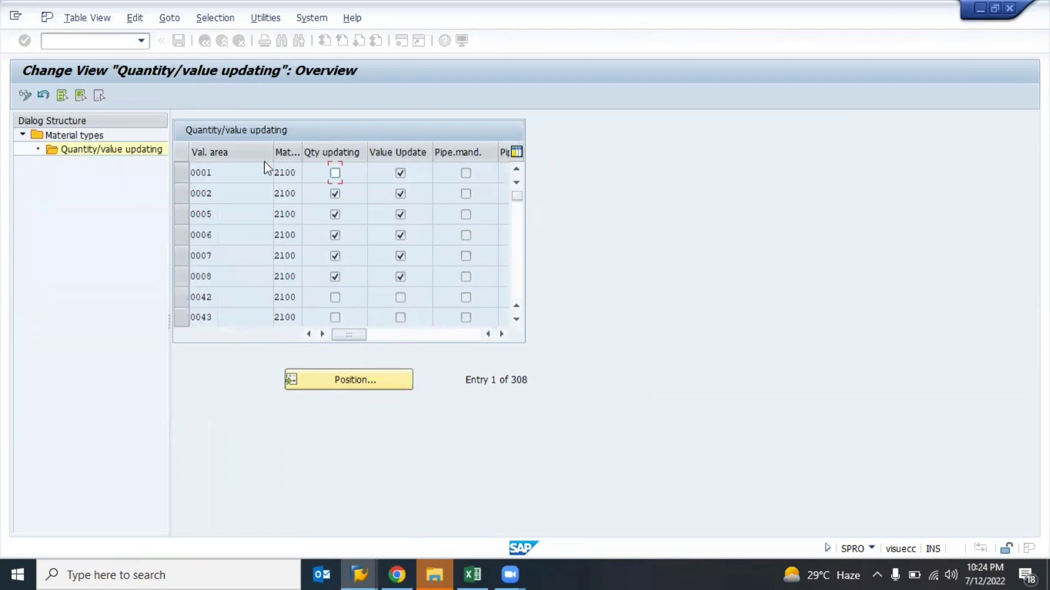
- Activate quantity and value updating of type 2100 for valuation areas 9900 and 9910, and save
{"action": "left_click", "coordinate": [337, 195]}
{"action": "key", "text": "Right"}
{"action": "key", "text": "Up"}
{"action": "key", "text": "space"}
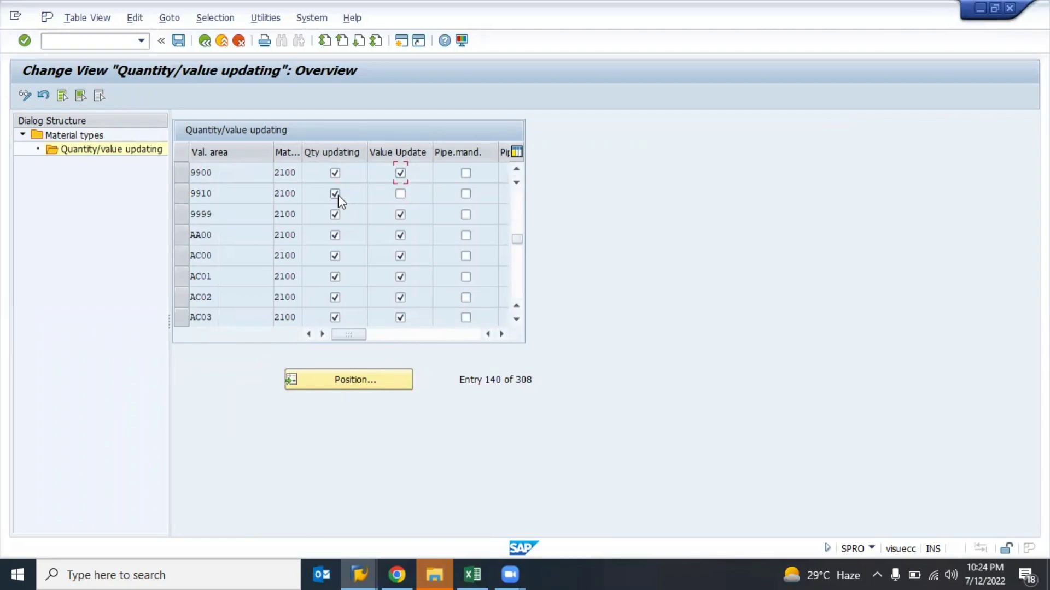
{"action": "key", "text": "Down"}
{"action": "key", "text": "space"}
{"action": "key", "text": "Return"}
{"action": "key", "text": "ctrl+s"}
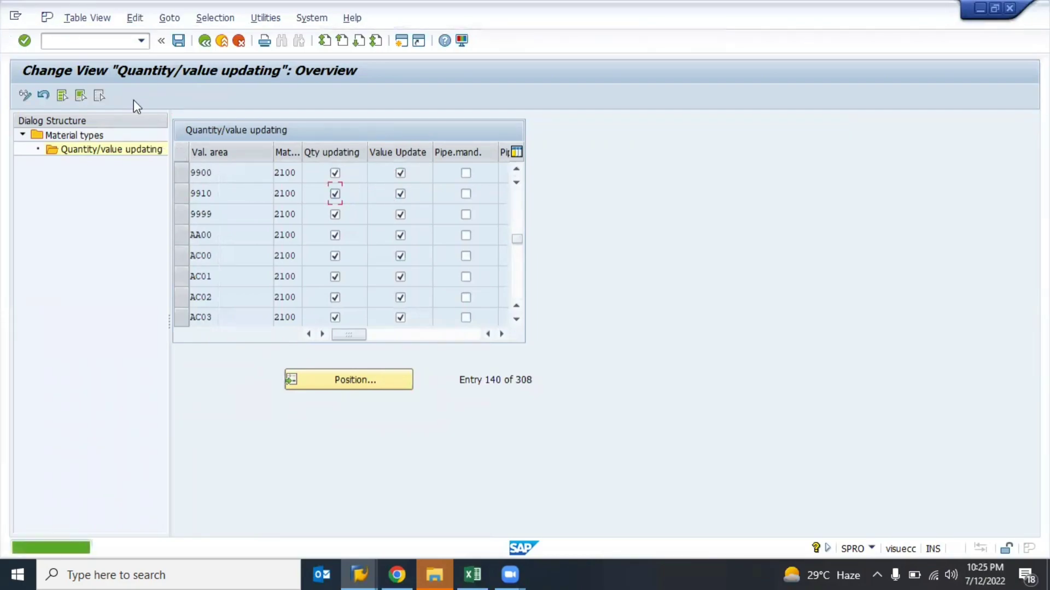
- Return to the material types overview, open the details of type 2100 and examine its field reference
{"action": "left_click", "coordinate": [205, 40]}
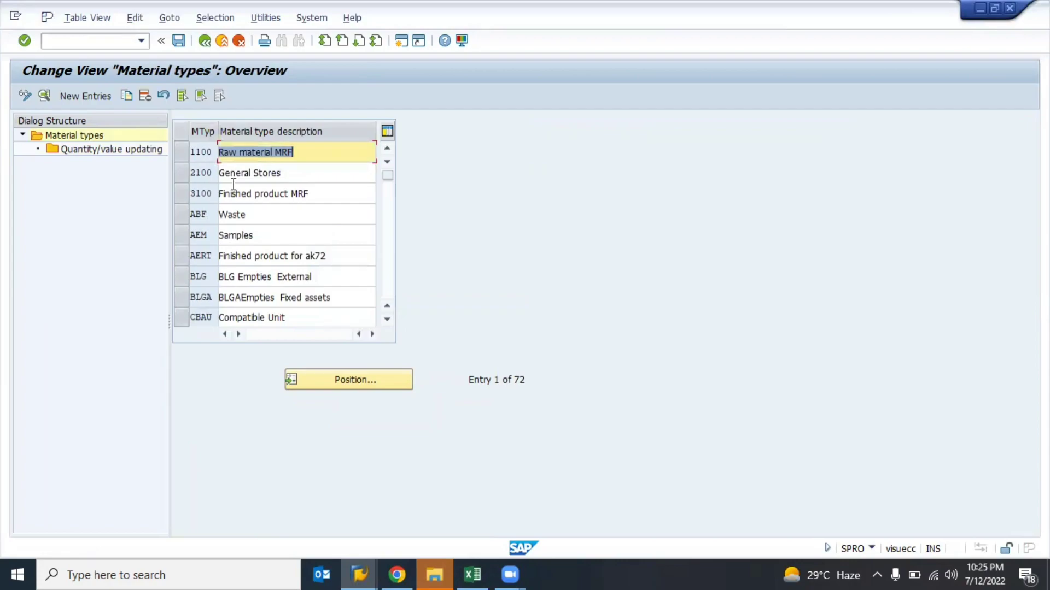
{"action": "double_click", "coordinate": [227, 174]}
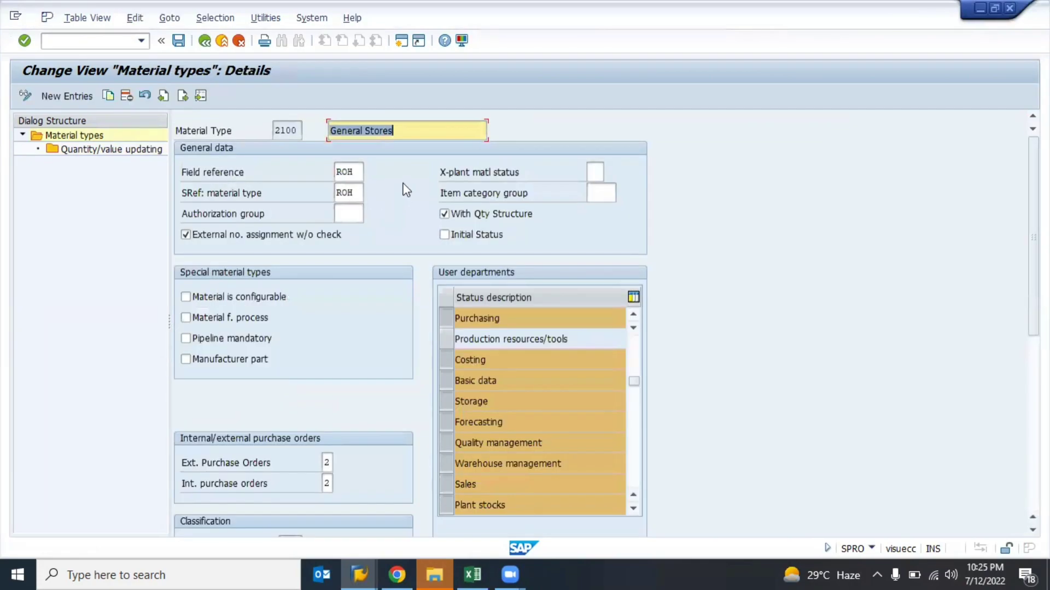
{"action": "left_click_drag", "start_coordinate": [176, 172], "coordinate": [264, 173]}
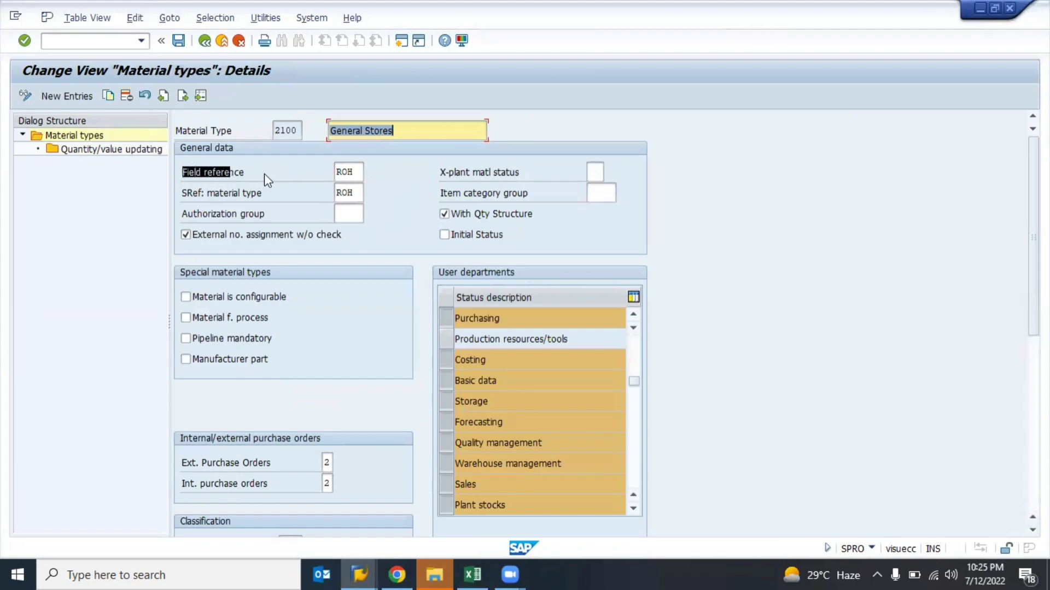
{"action": "left_click", "coordinate": [292, 173]}
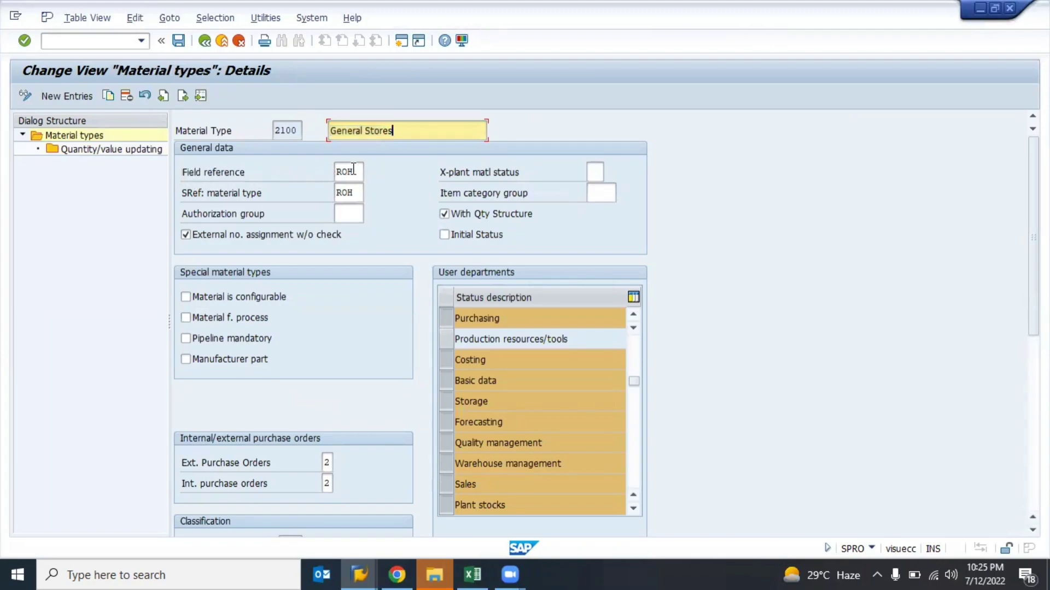
{"action": "left_click", "coordinate": [358, 173]}
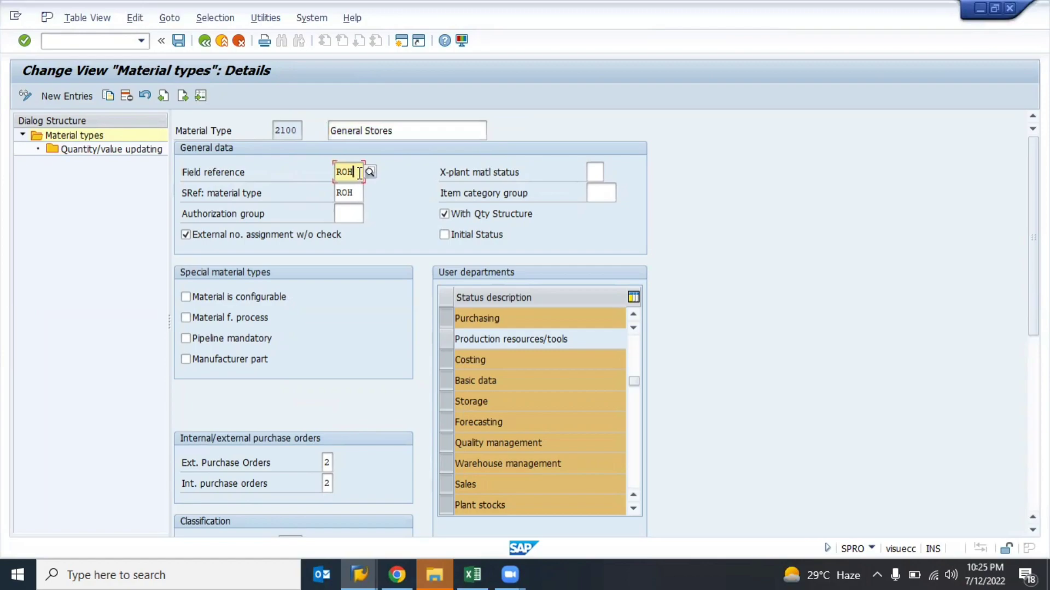
- Switch to the SAP MM Training Google Sheet and review the Field Reference column, including ZROH for type 2100
{"action": "key", "text": "alt+Tab"}
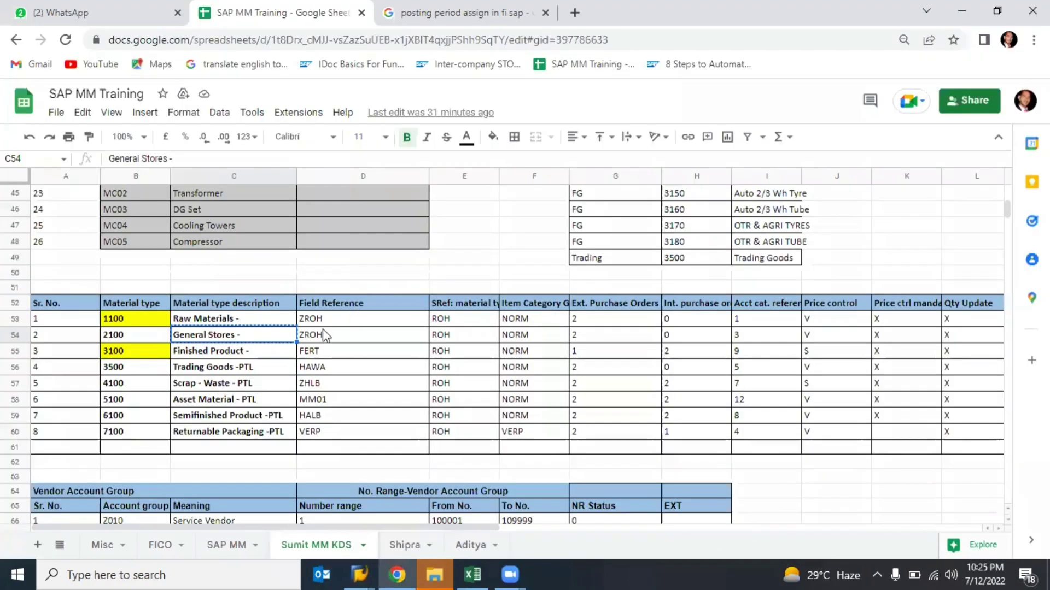
{"action": "left_click_drag", "start_coordinate": [307, 322], "coordinate": [318, 432]}
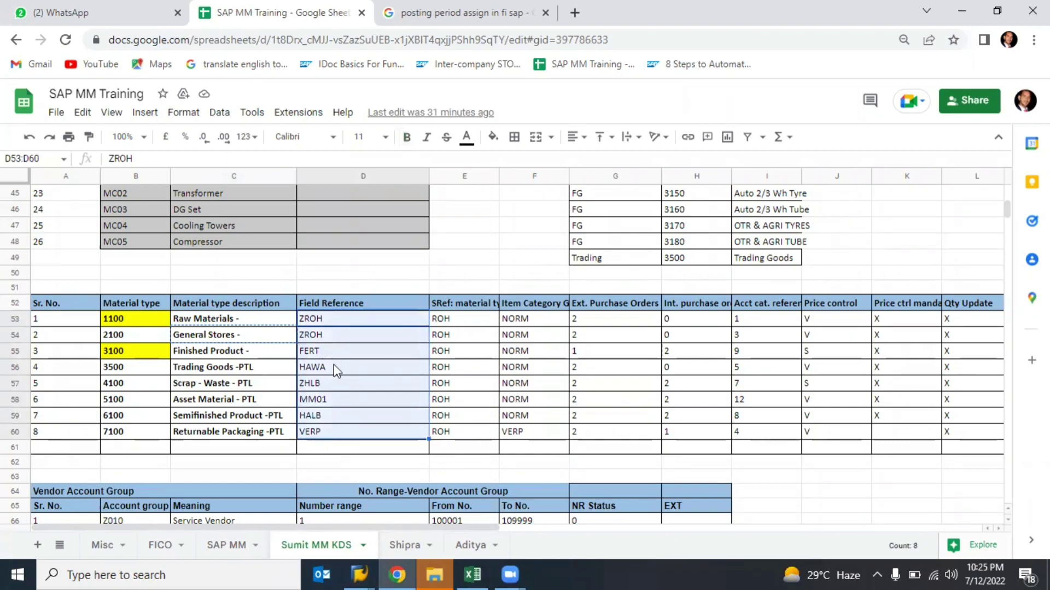
{"action": "left_click", "coordinate": [312, 320]}
{"action": "left_click", "coordinate": [318, 335]}
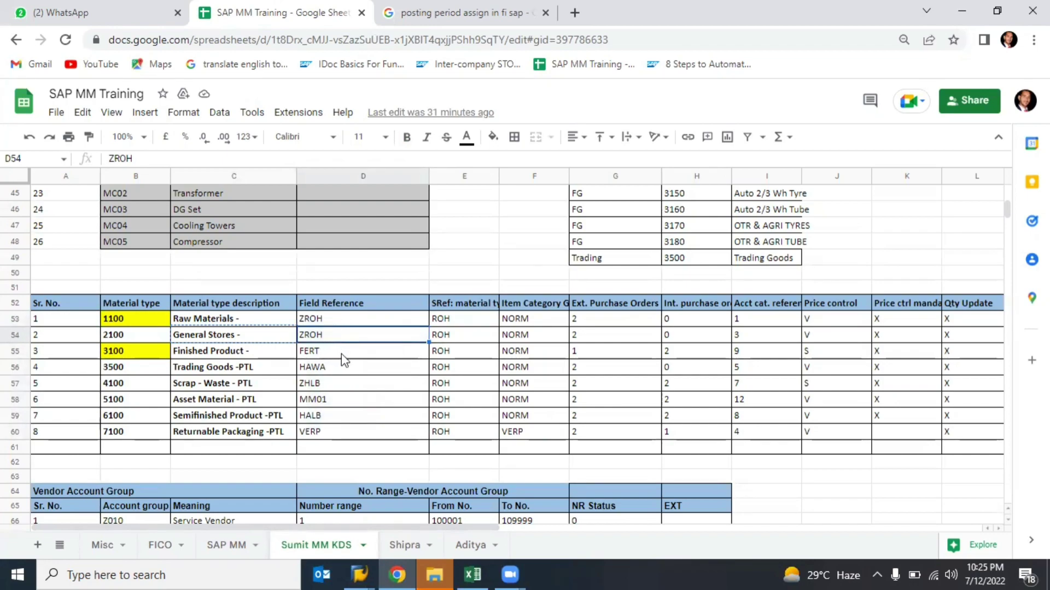
- Switch to the SAP material session and exit the display of material 2024 without entering organizational levels
{"action": "key", "text": "alt+Tab"}
{"action": "key", "text": "alt+Tab"}
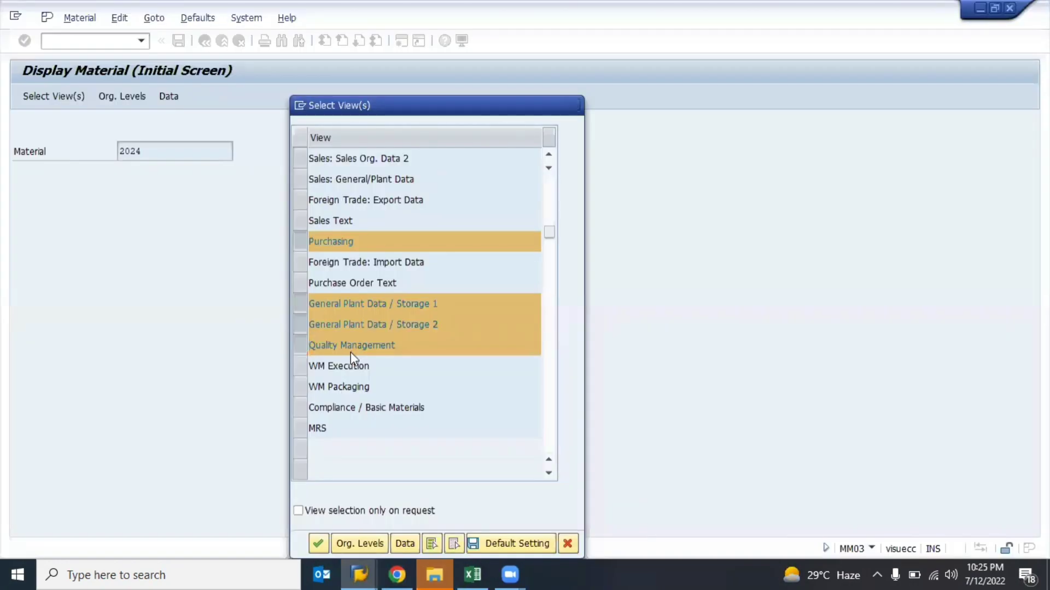
{"action": "key", "text": "Return"}
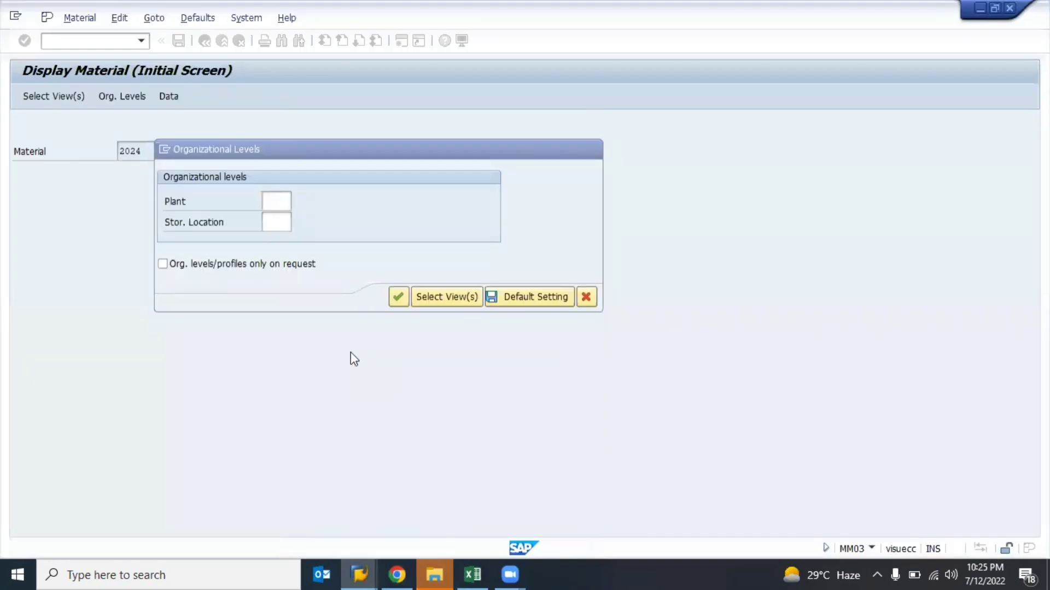
{"action": "key", "text": "Escape"}
{"action": "key", "text": "F3"}
- Open material 2024 for editing with MM02, selecting all views and leaving the organizational levels empty
{"action": "type", "text": "m"}
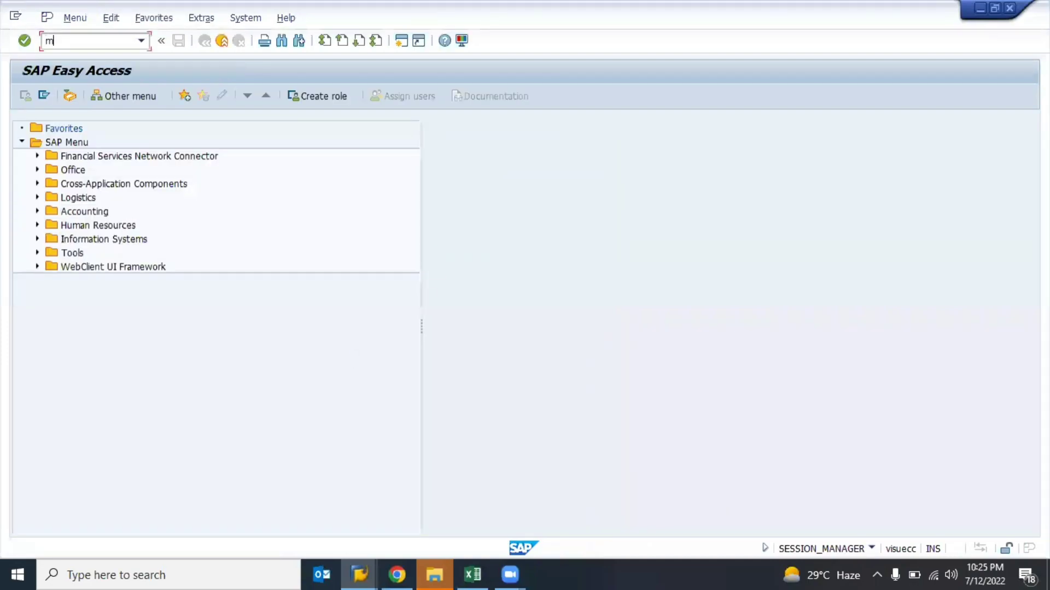
{"action": "type", "text": "m02"}
{"action": "key", "text": "Return"}
{"action": "key", "text": "Return"}
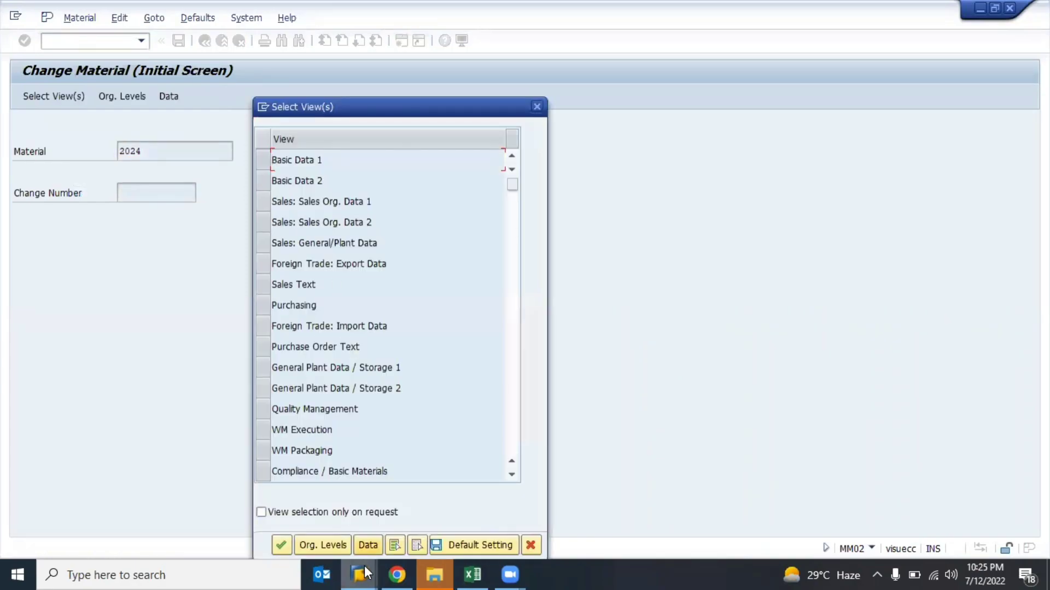
{"action": "left_click", "coordinate": [395, 544]}
{"action": "key", "text": "Return"}
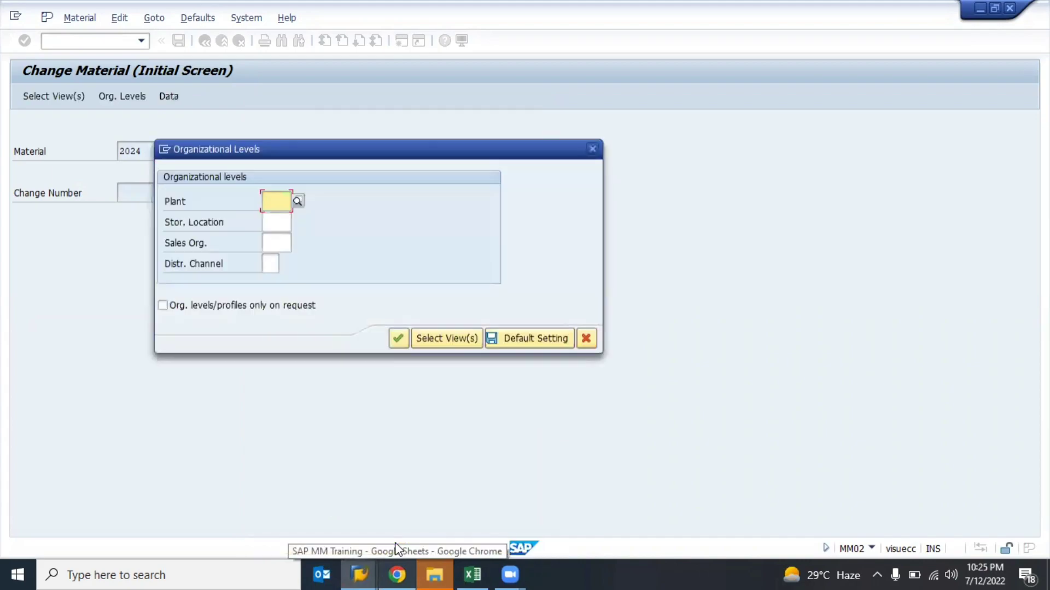
{"action": "key", "text": "Return"}
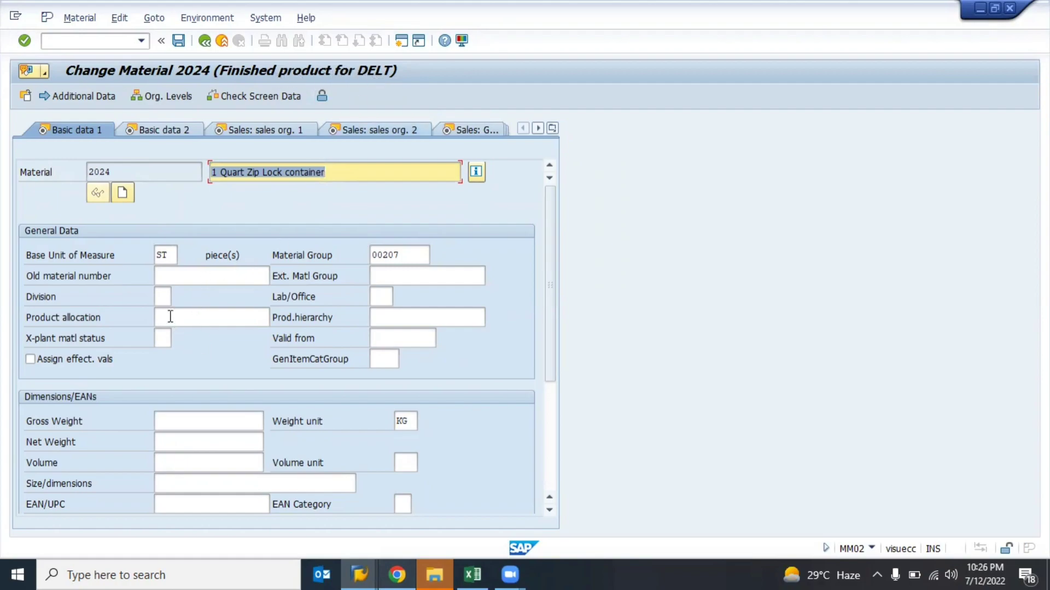
- Clear the Base Unit of Measure in Basic data 1 and validate the entry to test whether it is mandatory
{"action": "left_click", "coordinate": [162, 301]}
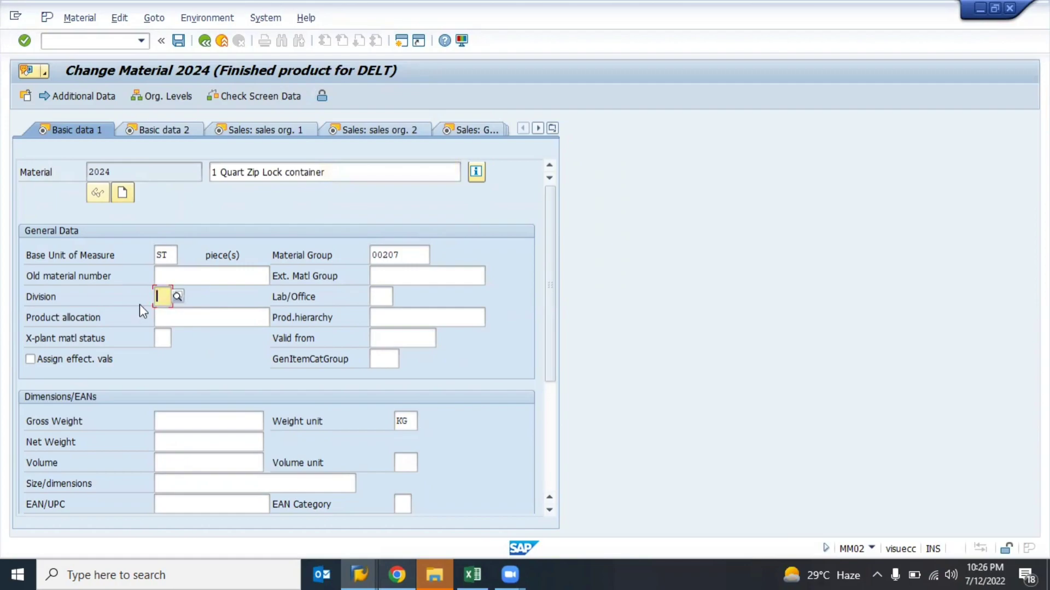
{"action": "left_click", "coordinate": [171, 258]}
{"action": "key", "text": "Tab"}
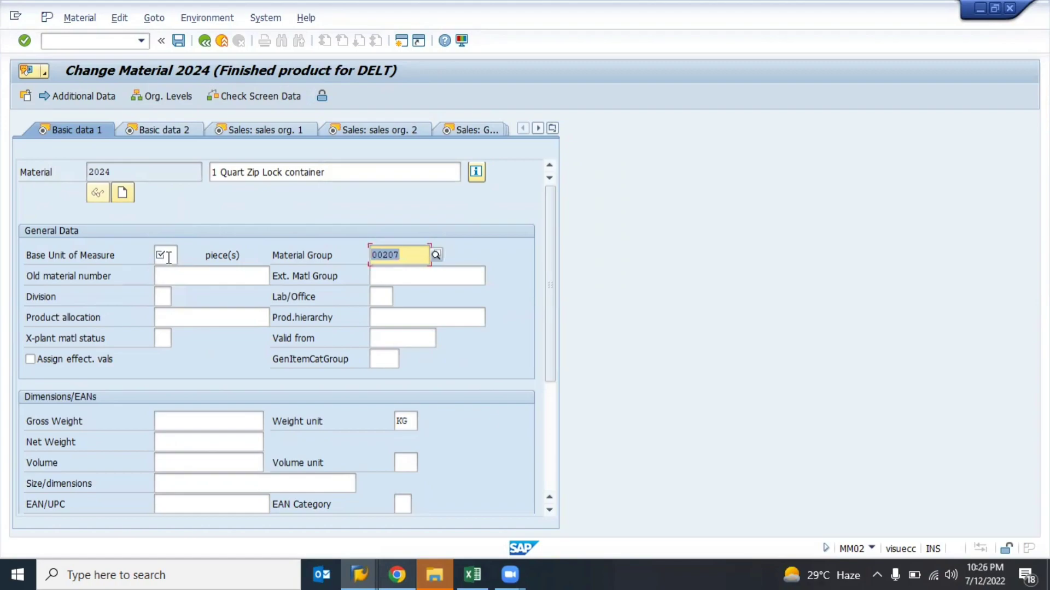
{"action": "left_click", "coordinate": [171, 279]}
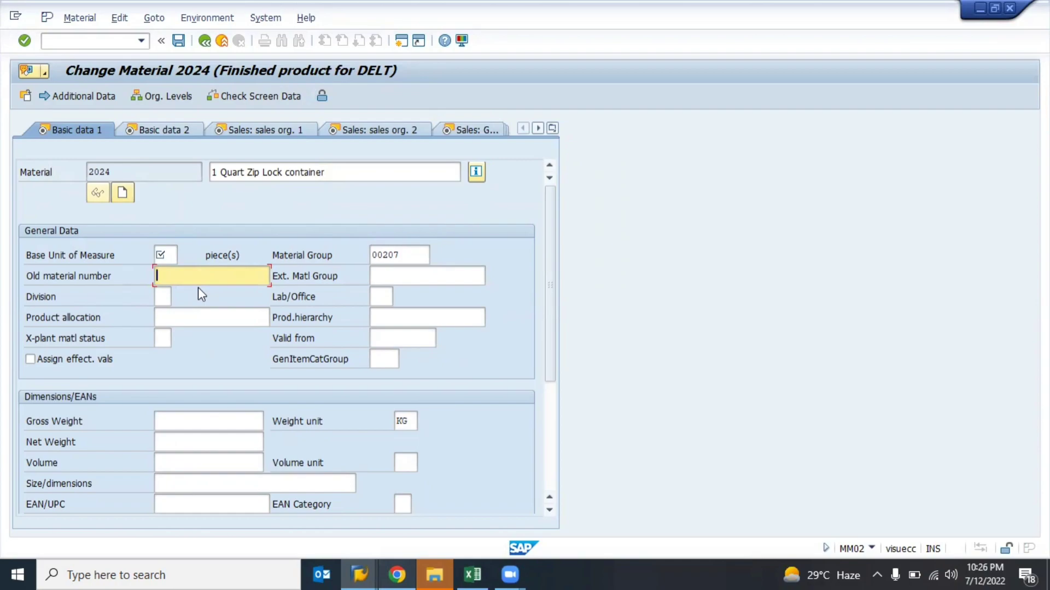
{"action": "key", "text": "Return"}
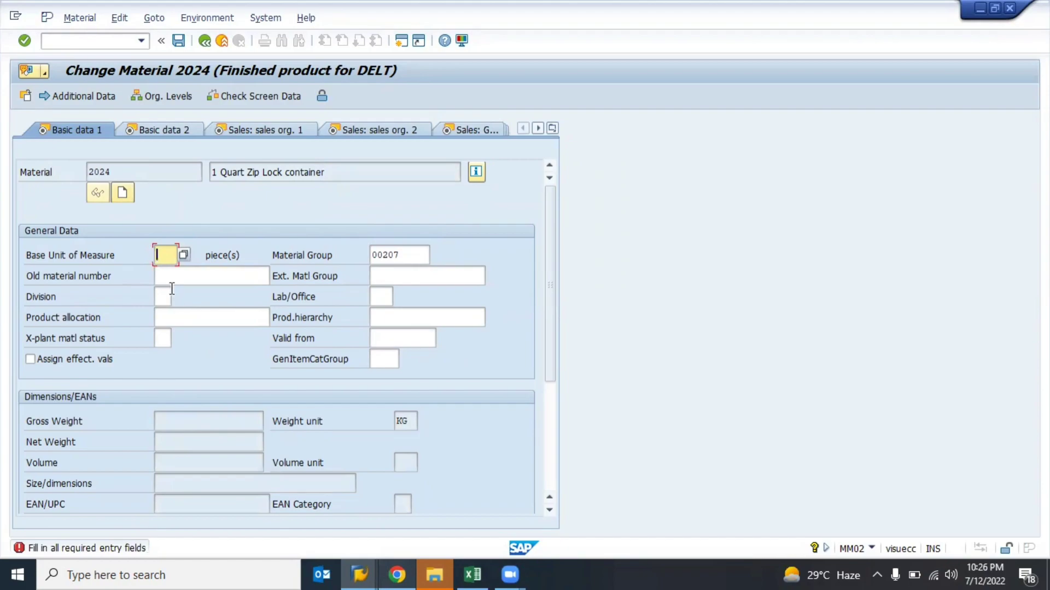
- Set the Base Unit of Measure of material 2024 to PC and close the base unit change notice
{"action": "type", "text": "PC"}
{"action": "key", "text": "Return"}
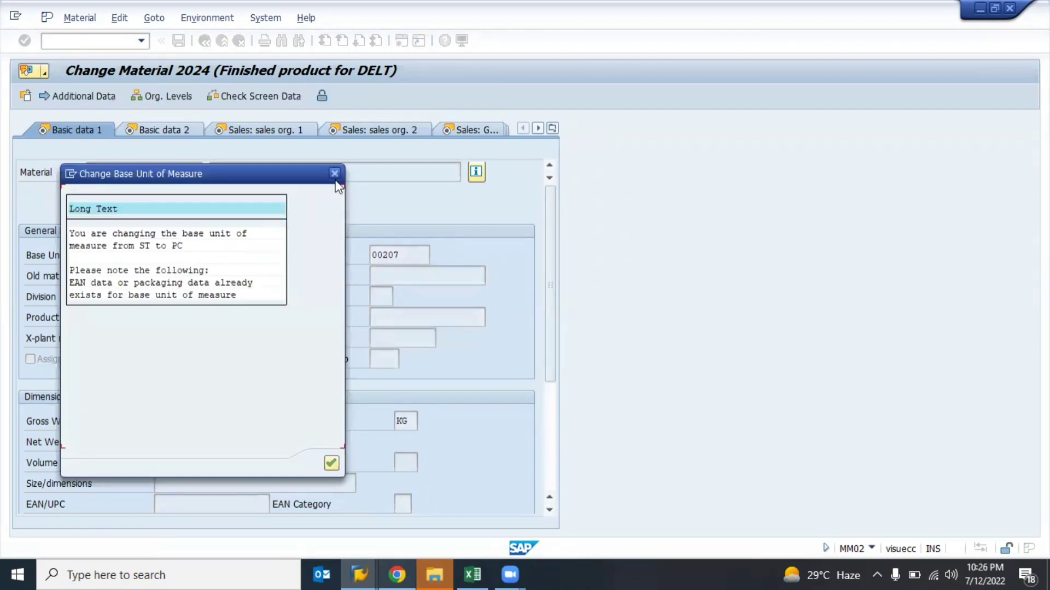
{"action": "left_click", "coordinate": [334, 173]}
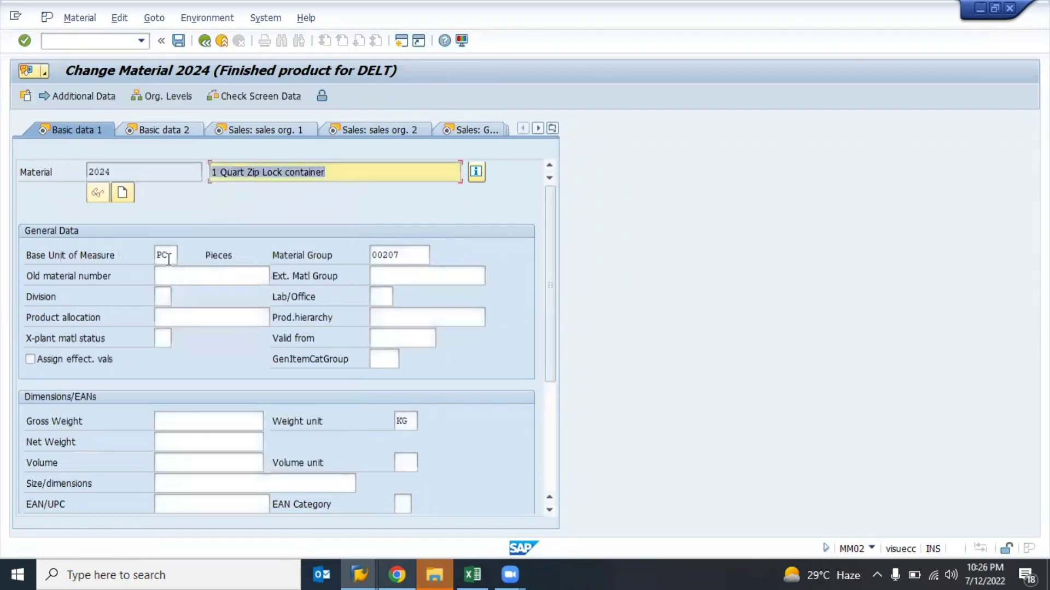
- Restore the Base Unit of Measure of material 2024 to ST and go back to Basic data 1
{"action": "left_click", "coordinate": [168, 259]}
{"action": "key", "text": "BackSpace"}
{"action": "key", "text": "BackSpace"}
{"action": "left_click", "coordinate": [167, 271]}
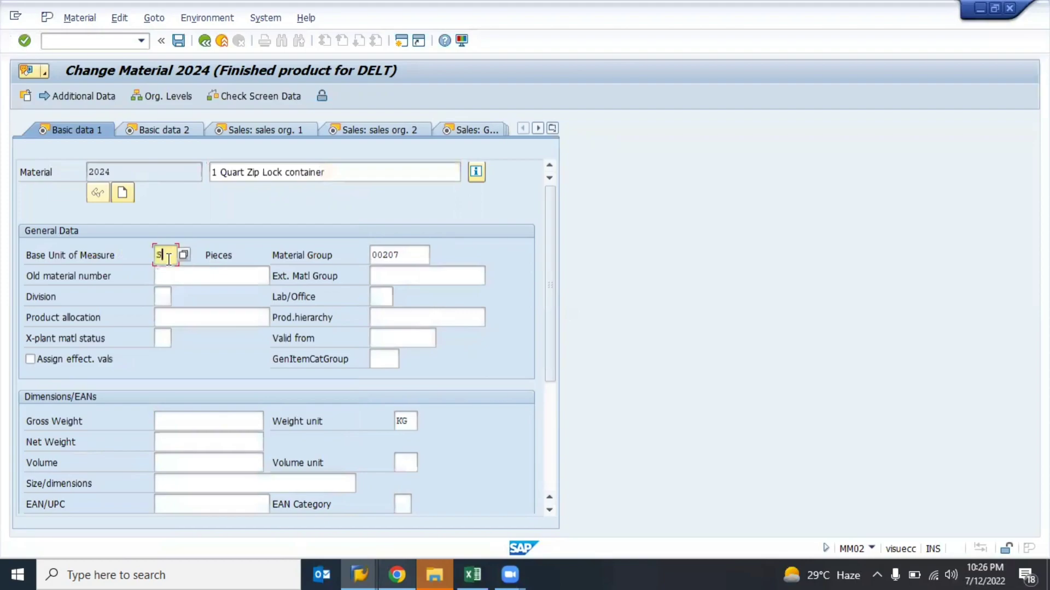
{"action": "key", "text": "Return"}
{"action": "left_click", "coordinate": [90, 130]}
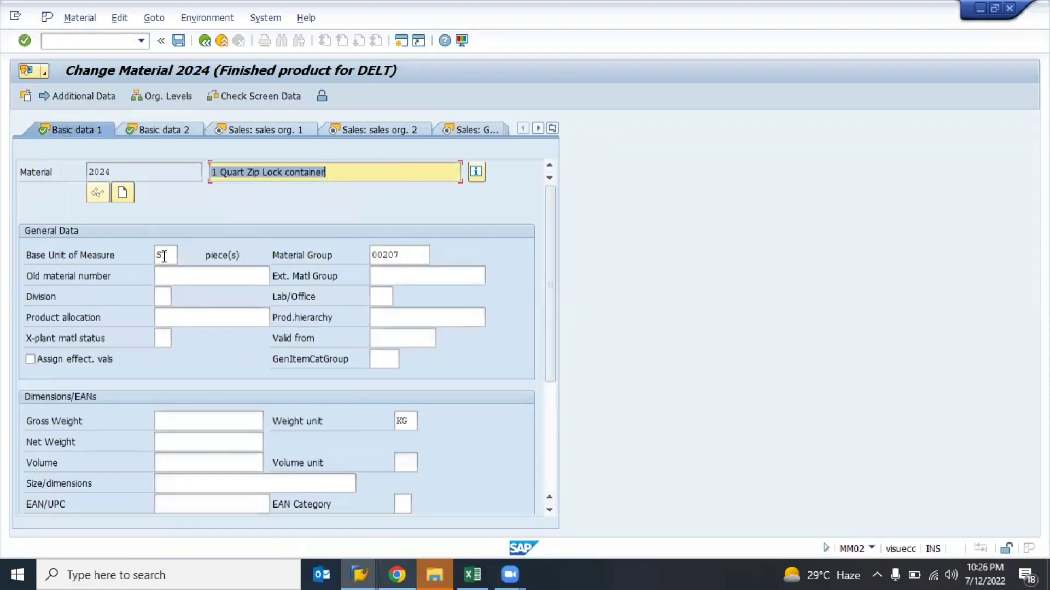
- Examine the Old material number and Division fields and the sales org. views, ending on Division in Basic data 1
{"action": "left_click", "coordinate": [157, 130]}
{"action": "left_click", "coordinate": [166, 275]}
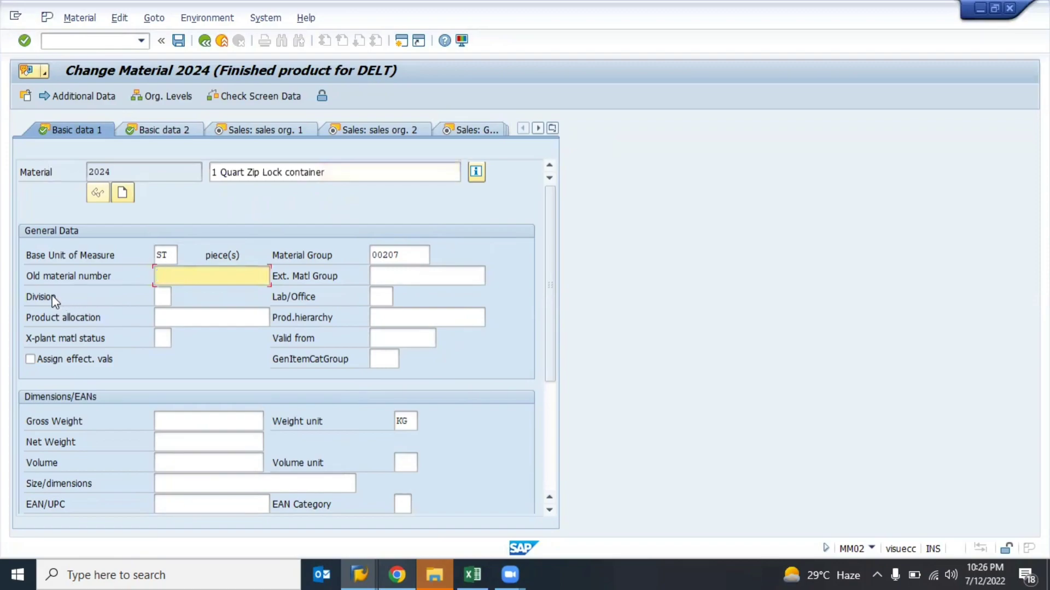
{"action": "left_click", "coordinate": [163, 297]}
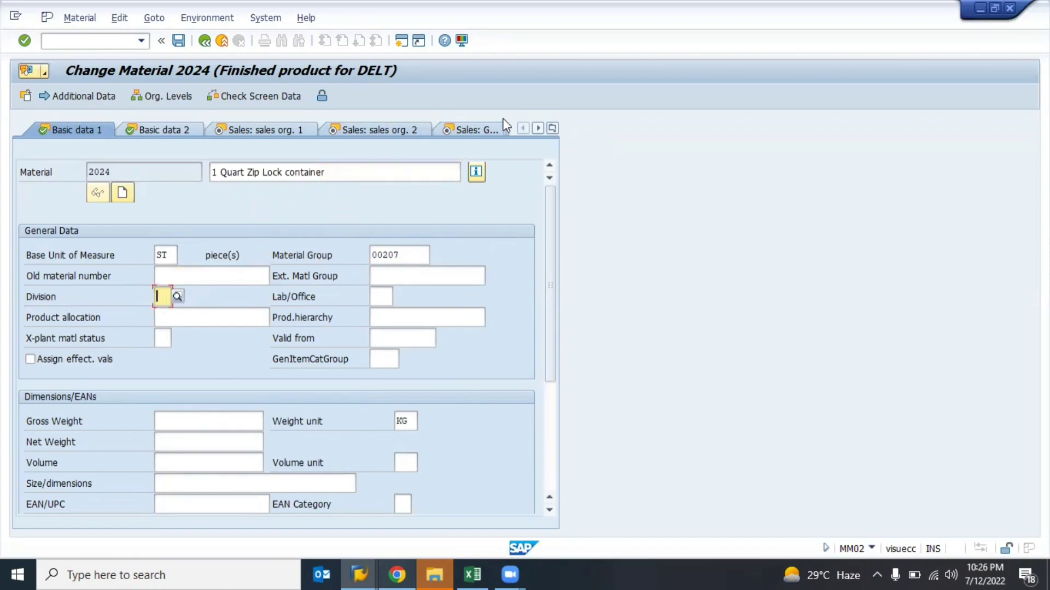
{"action": "left_click", "coordinate": [357, 132]}
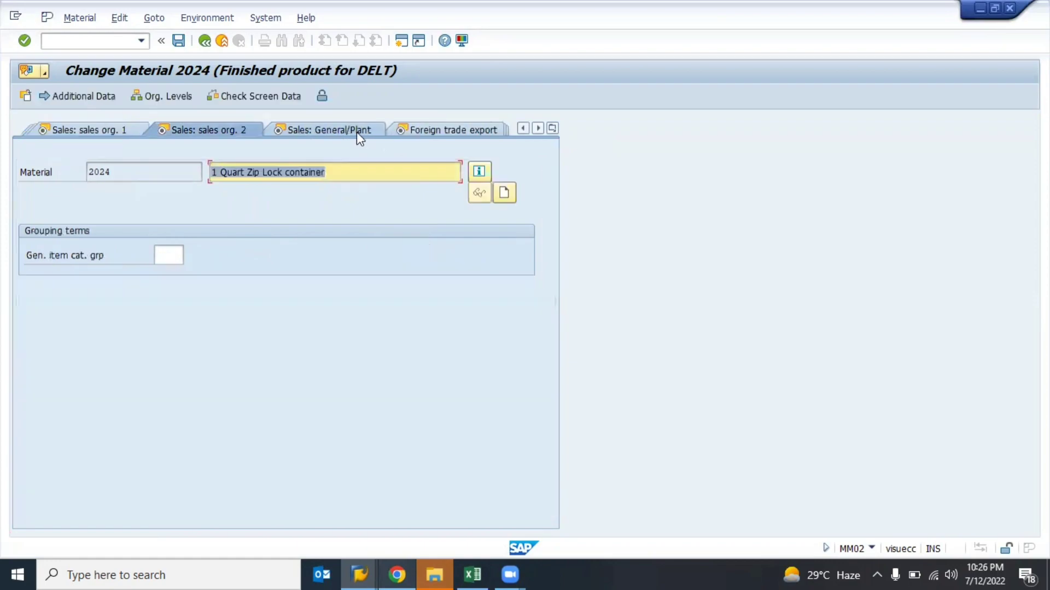
{"action": "left_click", "coordinate": [57, 130]}
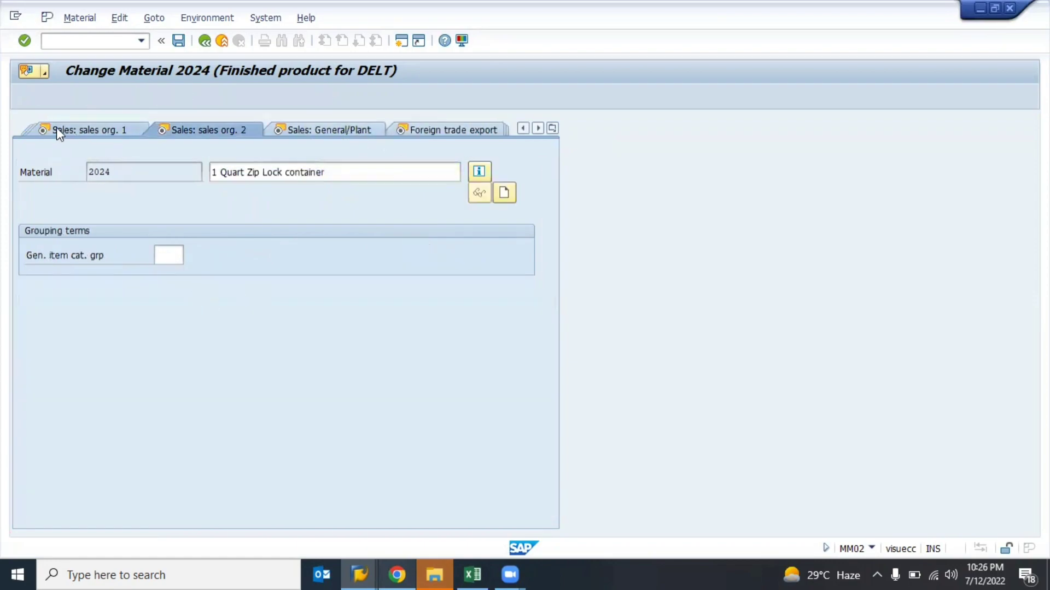
{"action": "left_click", "coordinate": [58, 130]}
{"action": "left_click", "coordinate": [57, 129]}
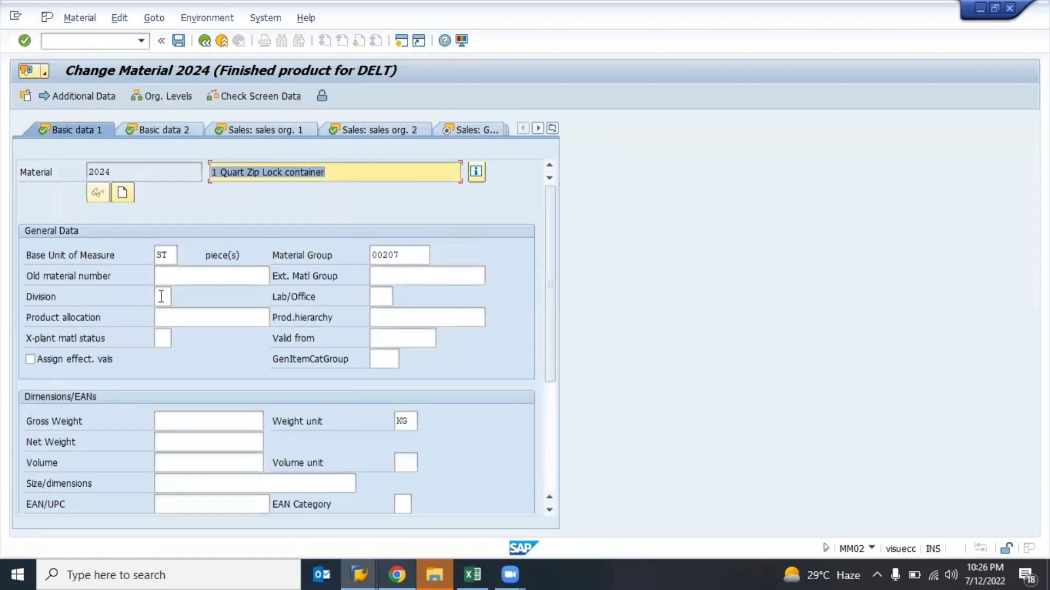
{"action": "left_click", "coordinate": [161, 296]}
- Switch to the SAP MM Training Google Sheet and fill the General Stores description cell for material type 2100 with green
{"action": "key", "text": "alt+Tab"}
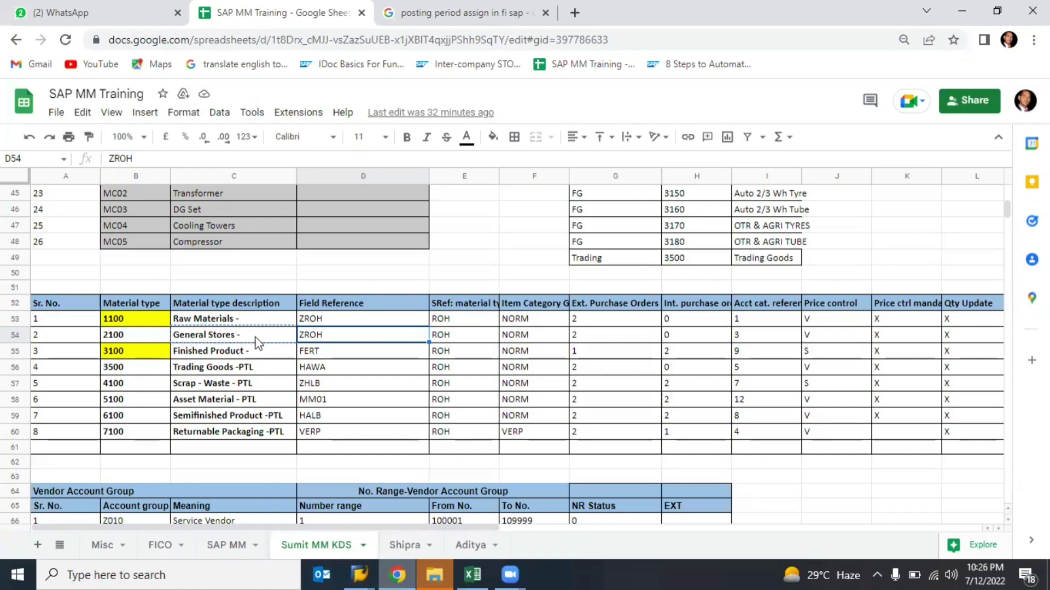
{"action": "left_click", "coordinate": [204, 337]}
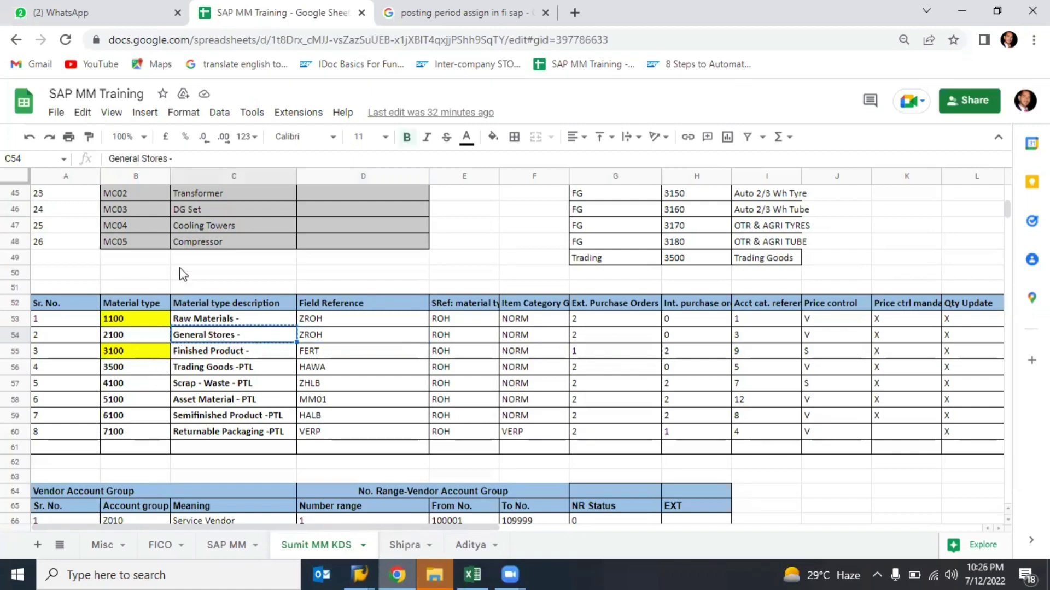
{"action": "left_click", "coordinate": [492, 136]}
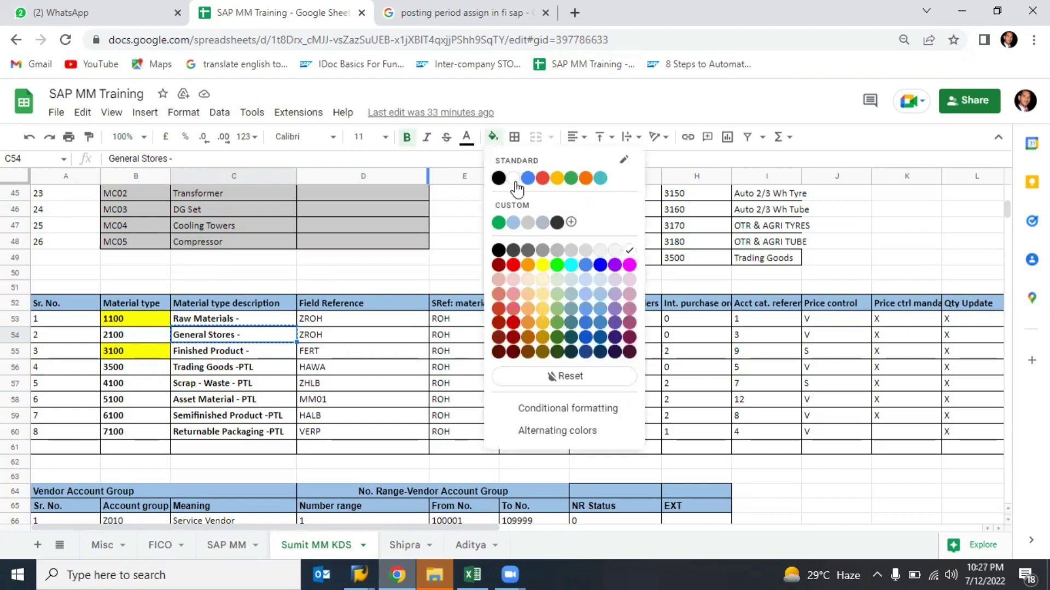
{"action": "left_click", "coordinate": [558, 265]}
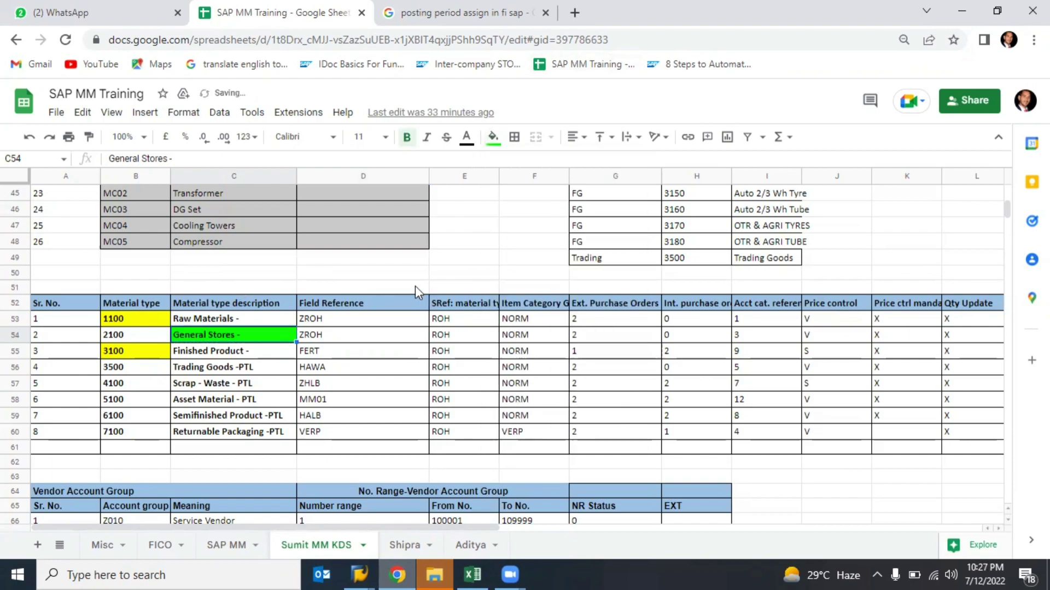
{"action": "left_click", "coordinate": [345, 337]}
- Switch back to material 2024 in SAP and examine the possible Division values and the Prod.hierarchy and Lab/Office fields
{"action": "key", "text": "alt+Tab"}
{"action": "left_click", "coordinate": [160, 295]}
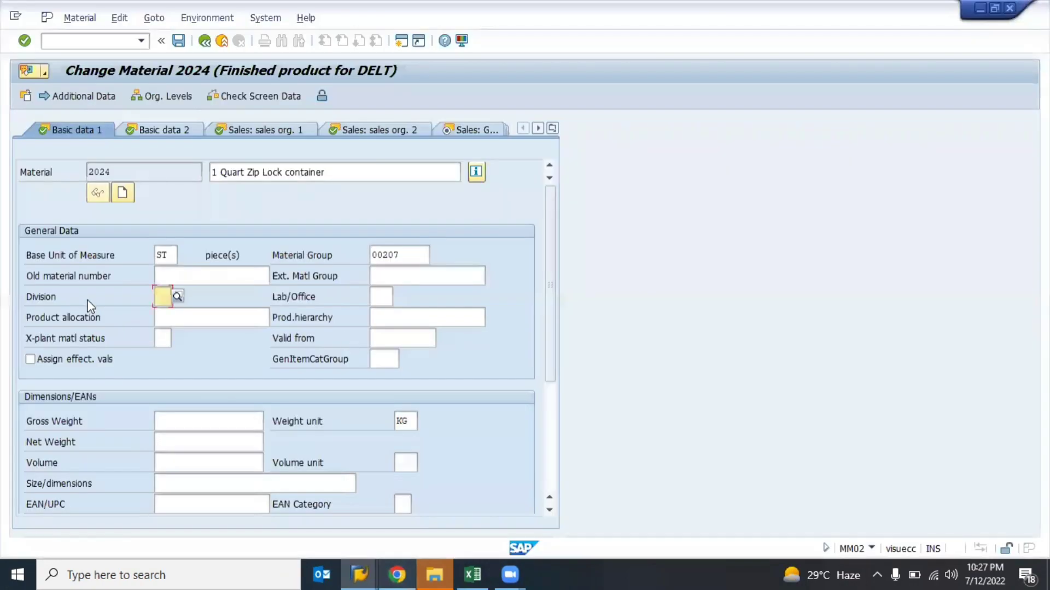
{"action": "left_click", "coordinate": [178, 295]}
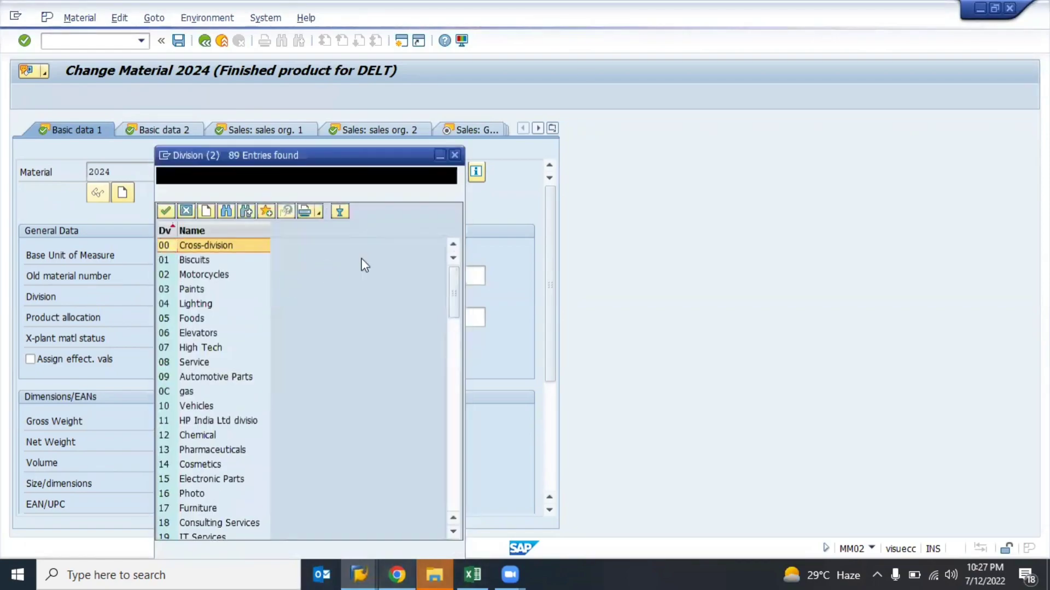
{"action": "left_click", "coordinate": [454, 155]}
{"action": "left_click", "coordinate": [387, 319]}
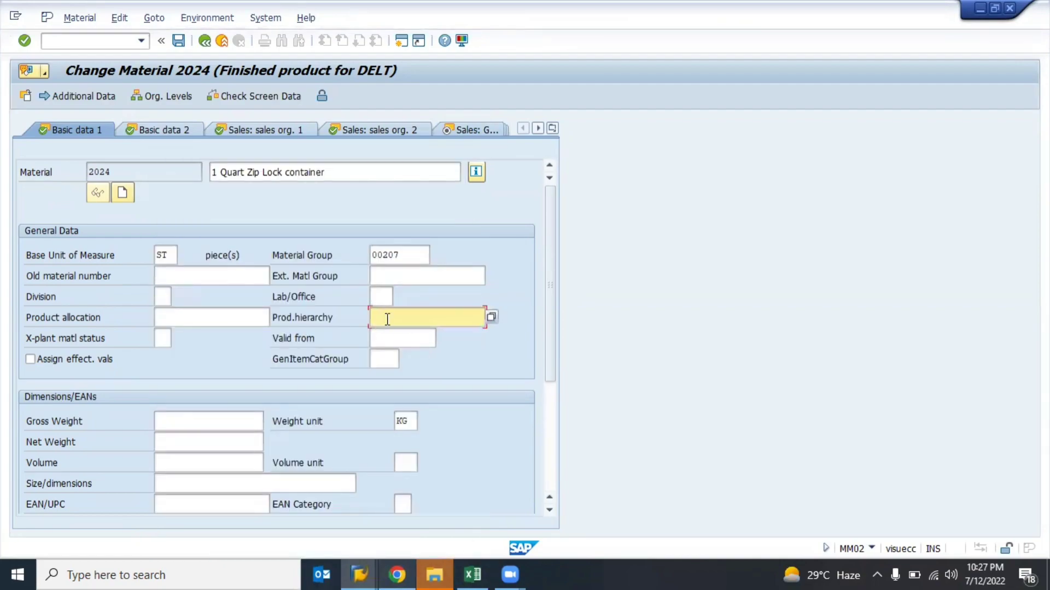
{"action": "left_click", "coordinate": [382, 297]}
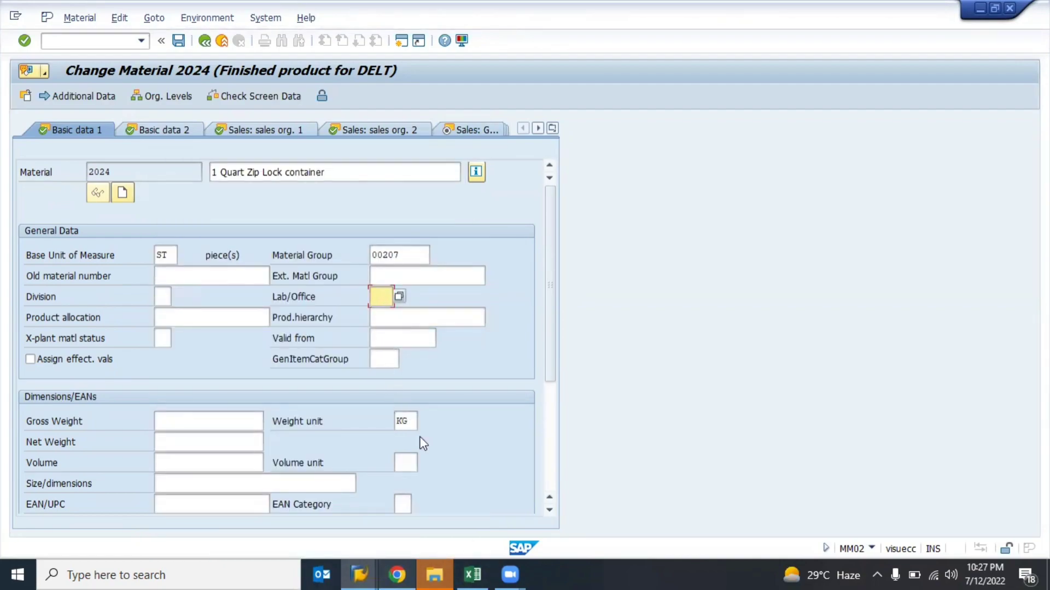
{"action": "left_click", "coordinate": [164, 298]}
{"action": "key", "text": "alt+Tab"}
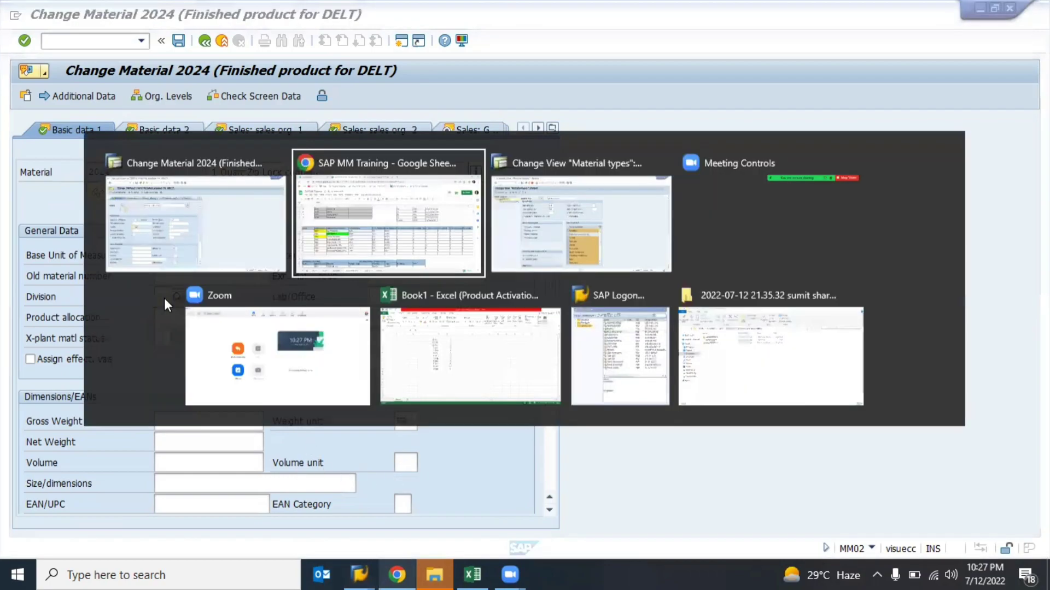
{"action": "key", "text": "alt+Tab"}
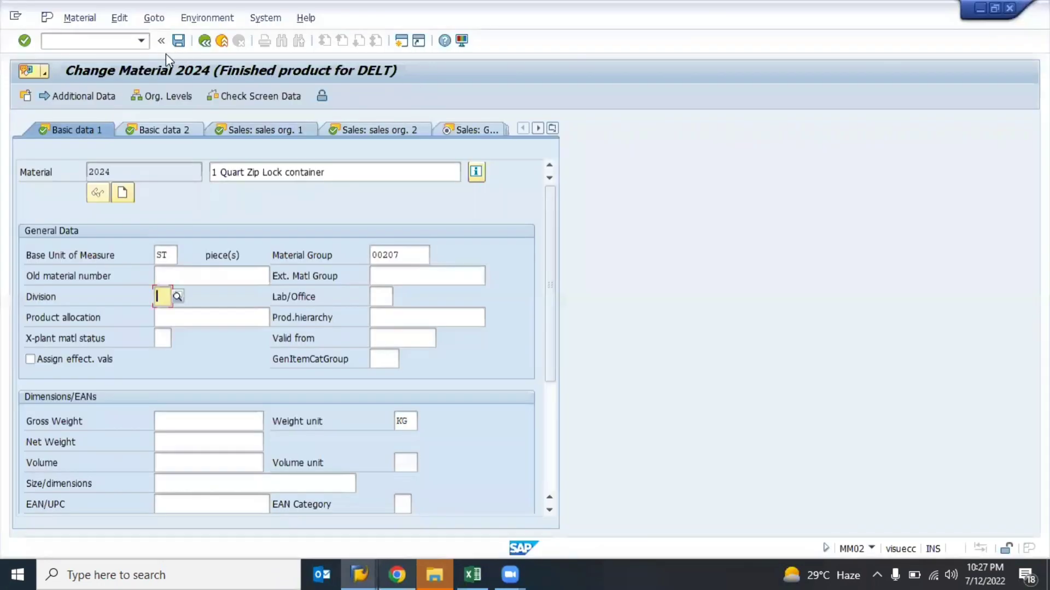
- Leave material 2024 without saving and open transaction OMS9 for the field selection of data screens
{"action": "left_click", "coordinate": [118, 41]}
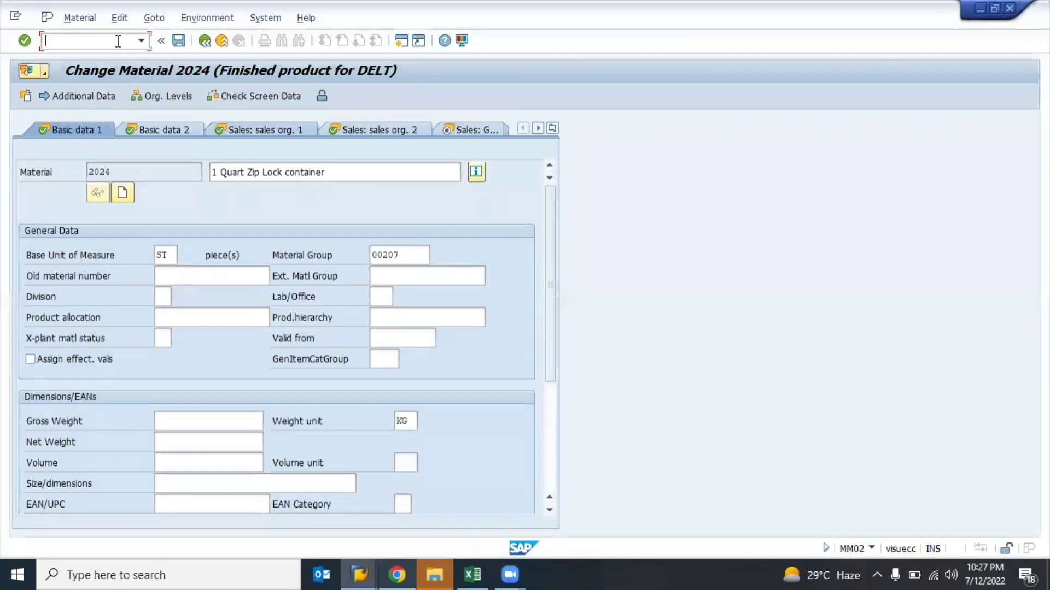
{"action": "type", "text": "/noms9"}
{"action": "key", "text": "Return"}
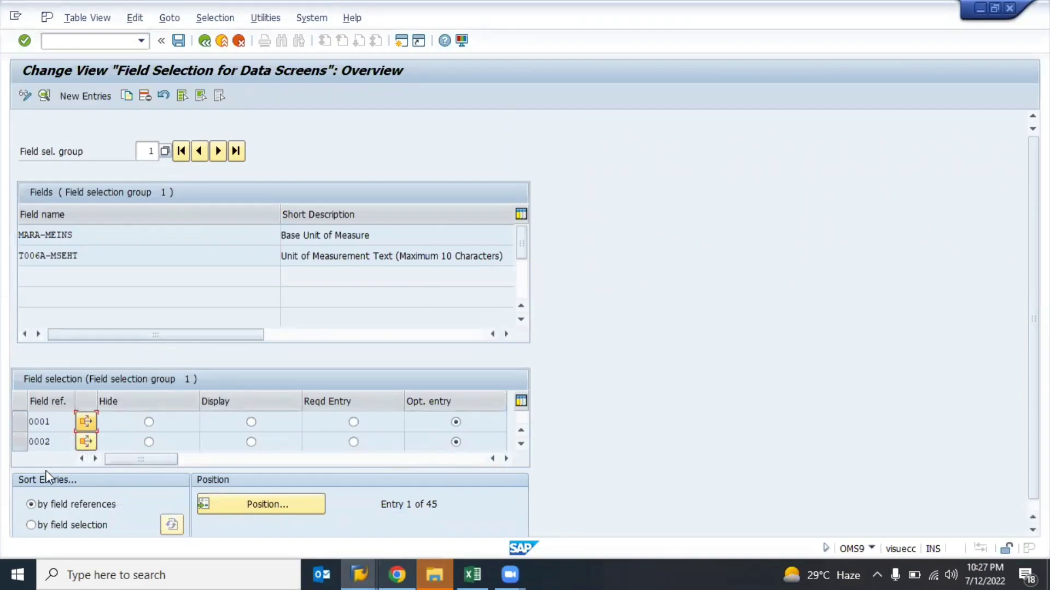
- Compare the sorting by field selection and by field references, and examine group 1's field references from 0001 to MM01
{"action": "left_click", "coordinate": [31, 525]}
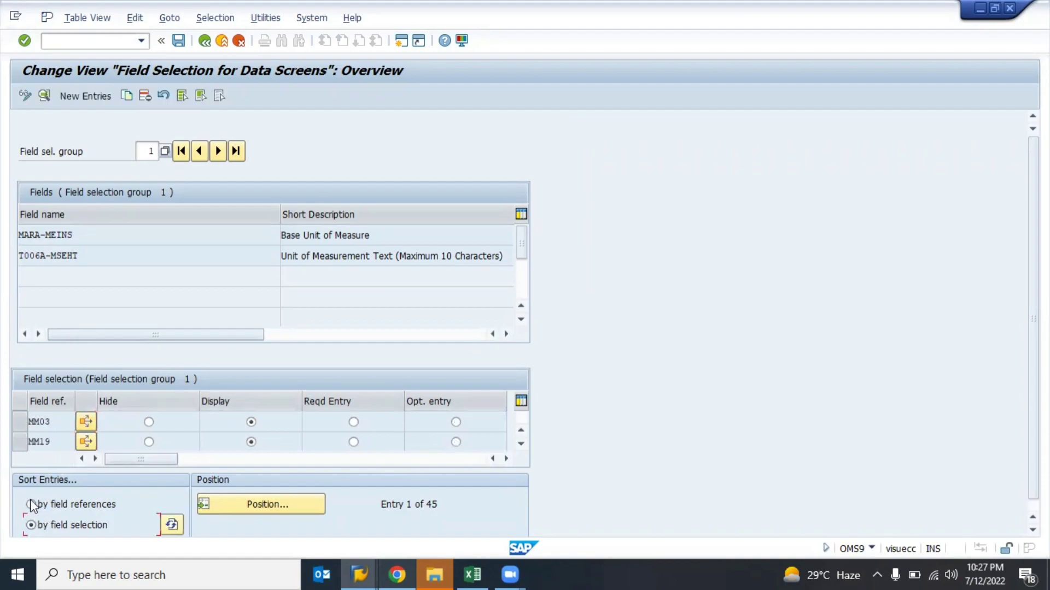
{"action": "left_click", "coordinate": [31, 504]}
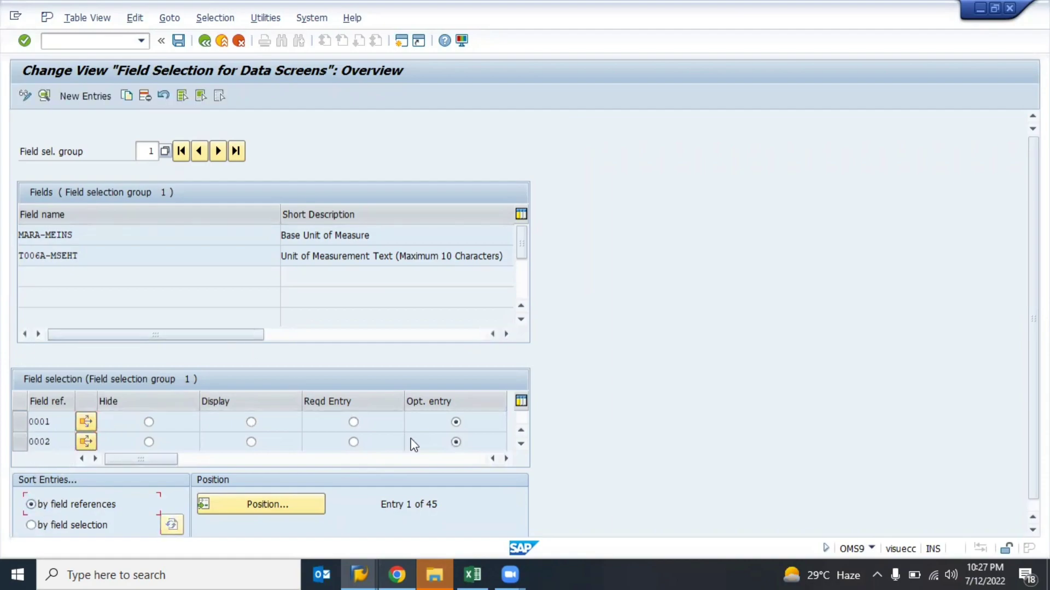
{"action": "scroll", "coordinate": [1020, 460], "scroll_direction": "down", "scroll_amount": 1}
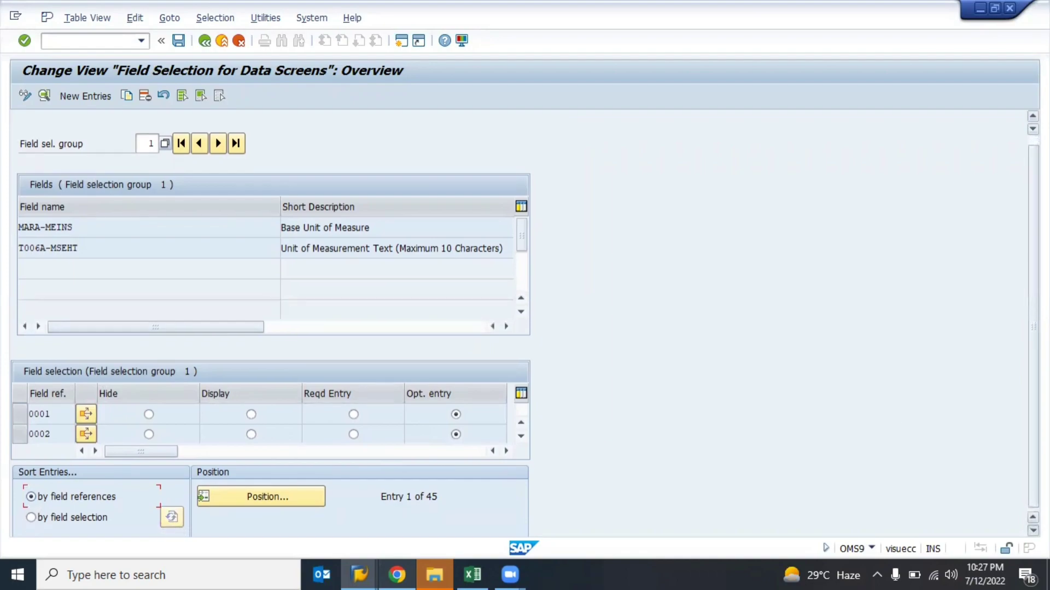
{"action": "left_click", "coordinate": [521, 435]}
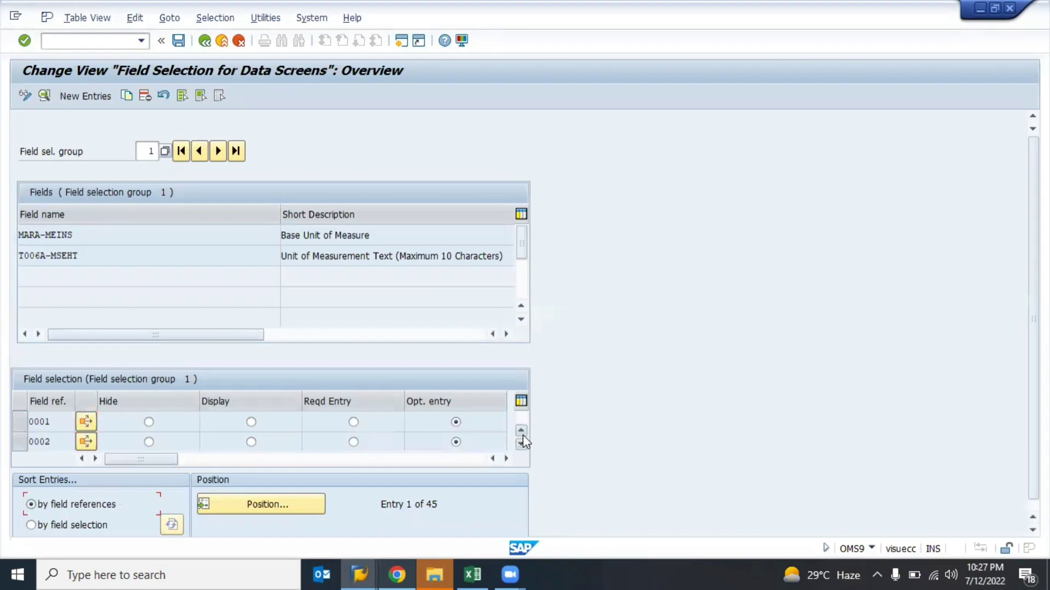
{"action": "left_click", "coordinate": [520, 444]}
{"action": "left_click", "coordinate": [520, 444]}
{"action": "left_click", "coordinate": [520, 444]}
{"action": "left_click", "coordinate": [520, 444]}
{"action": "left_click", "coordinate": [521, 444]}
{"action": "left_click", "coordinate": [520, 443]}
{"action": "left_click", "coordinate": [520, 444]}
{"action": "left_click", "coordinate": [520, 444]}
{"action": "left_click", "coordinate": [520, 444]}
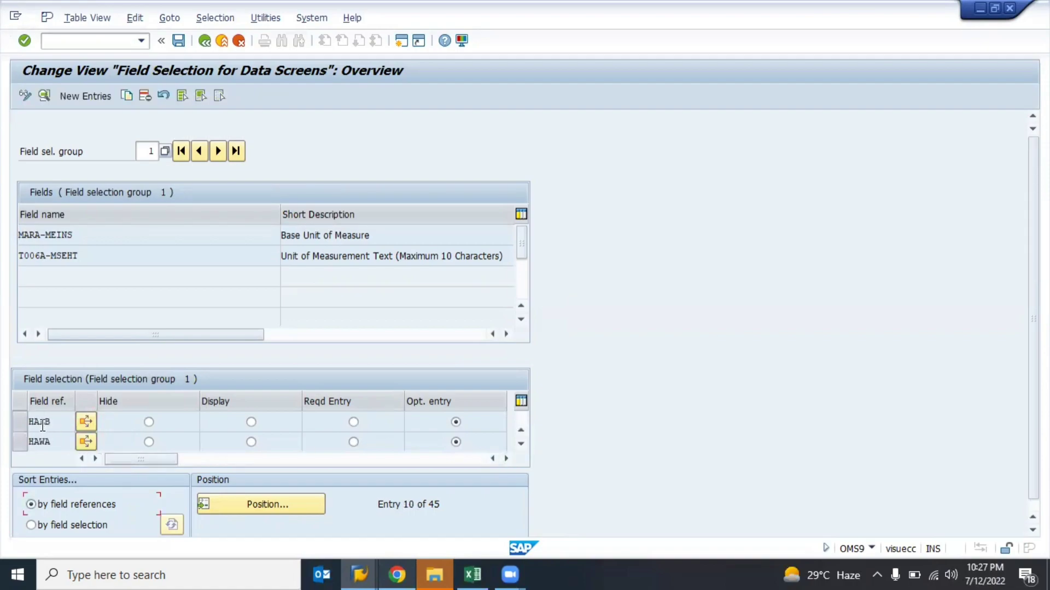
{"action": "left_click", "coordinate": [522, 445]}
{"action": "left_click", "coordinate": [522, 446]}
{"action": "left_click", "coordinate": [521, 445]}
{"action": "left_click", "coordinate": [521, 445]}
{"action": "left_click", "coordinate": [522, 445]}
{"action": "left_click", "coordinate": [522, 445]}
{"action": "left_click", "coordinate": [523, 447]}
- Switch to the details of material type 2100 and examine the possible values of its Field reference without changing it
{"action": "key", "text": "alt+Tab"}
{"action": "key", "text": "Tab"}
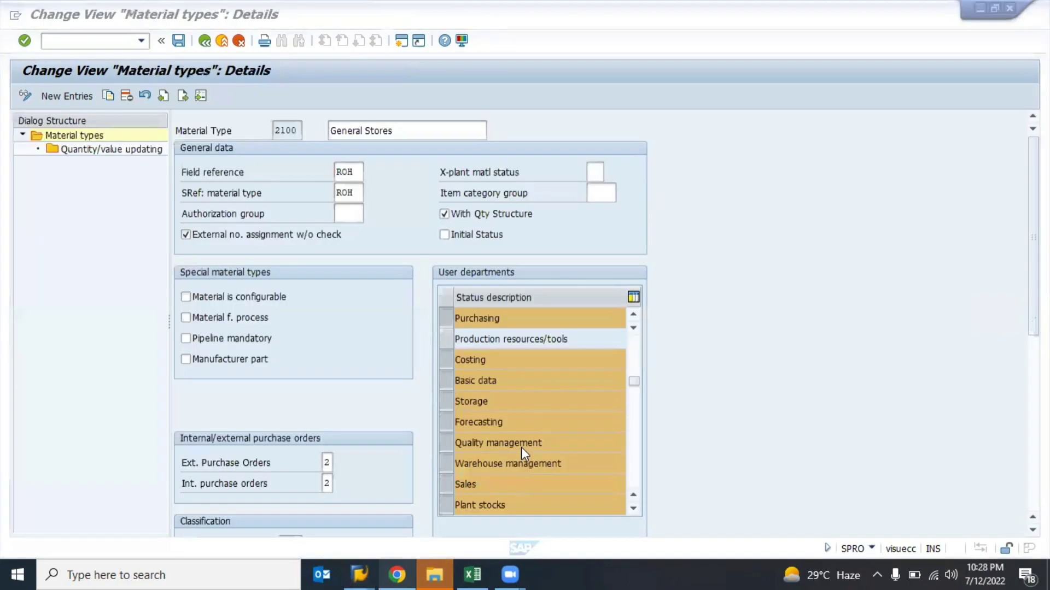
{"action": "left_click", "coordinate": [351, 171]}
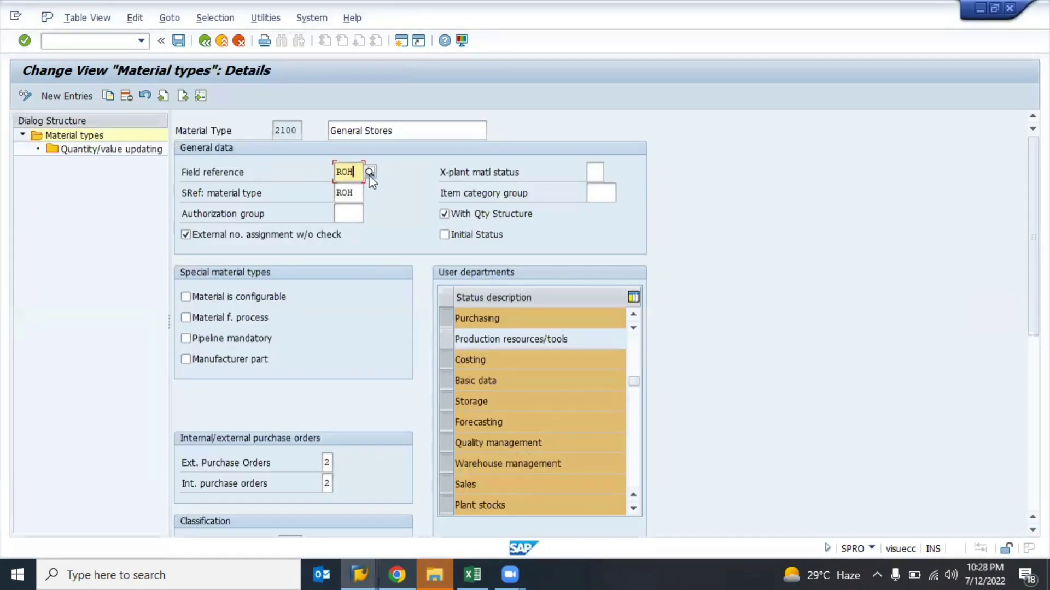
{"action": "left_click", "coordinate": [370, 173]}
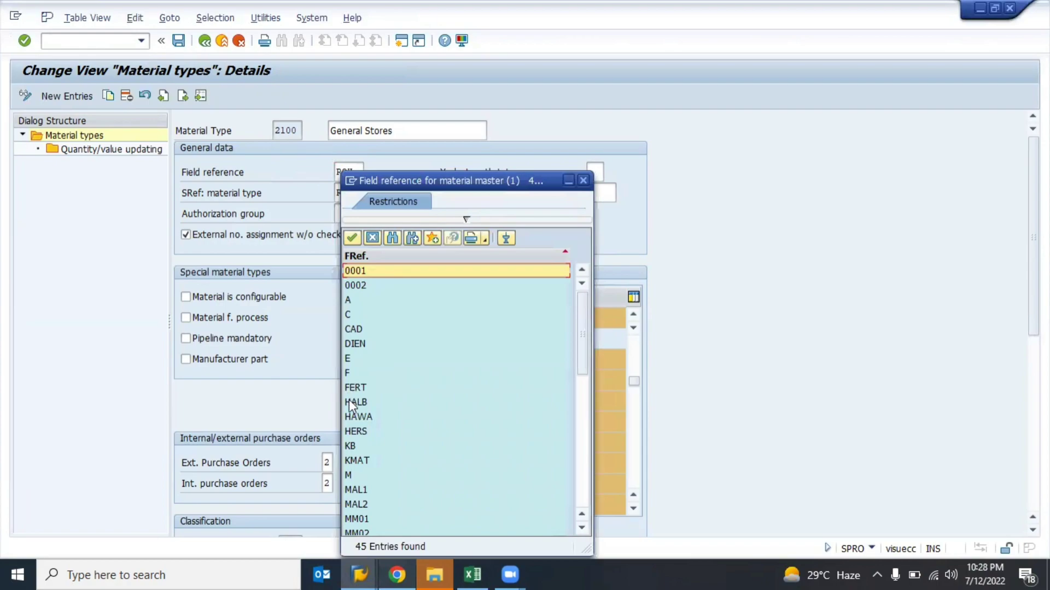
{"action": "scroll", "coordinate": [364, 481], "scroll_direction": "down", "scroll_amount": 8}
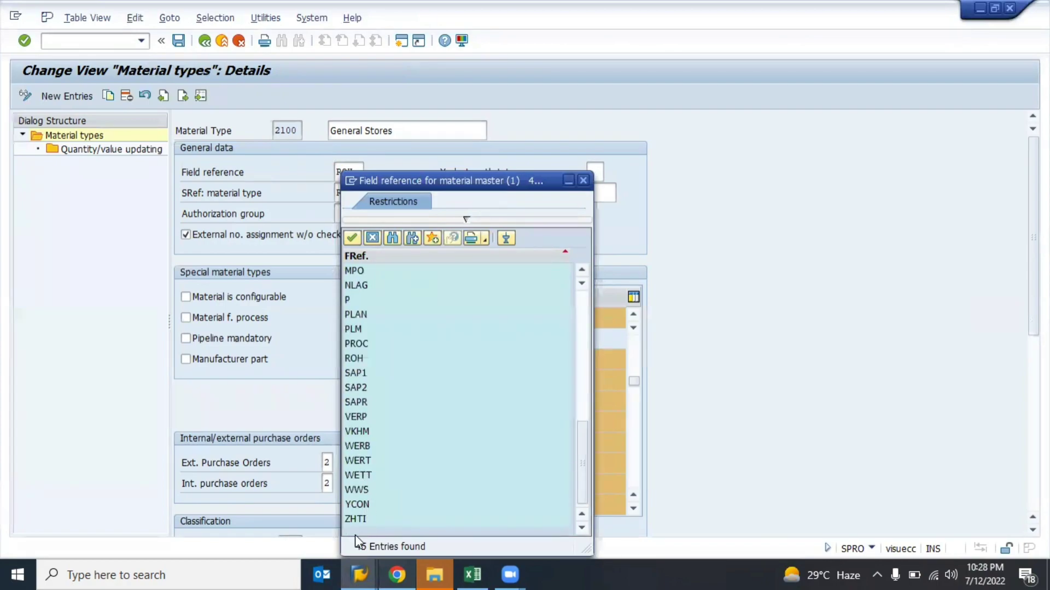
{"action": "left_click", "coordinate": [583, 181]}
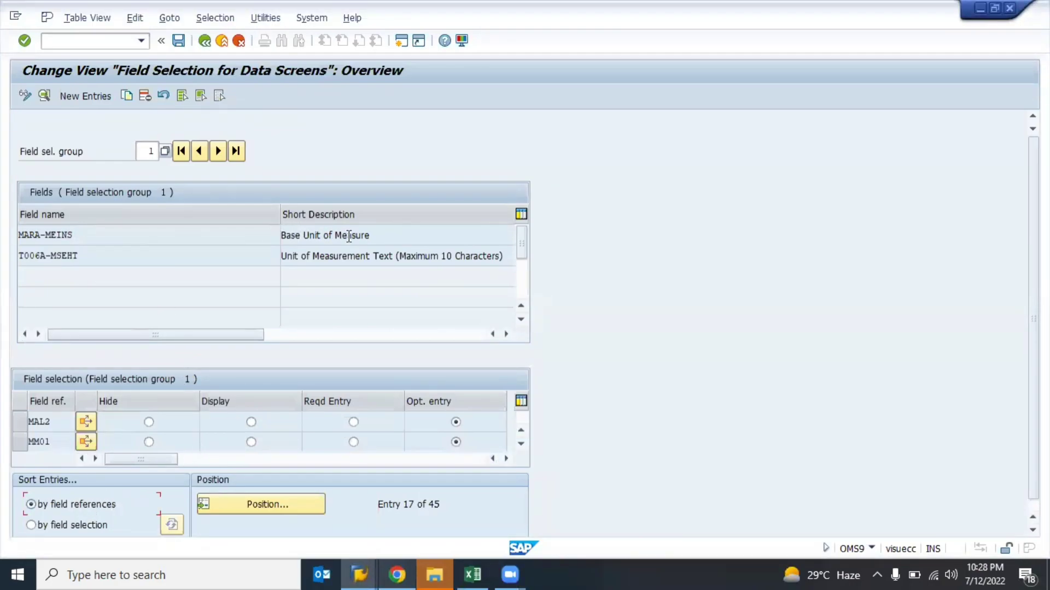
- Return to OMS9 and examine the Base Unit of Measure settings per field reference in group 1, ending on MM02 and MM03
{"action": "left_click", "coordinate": [376, 236]}
{"action": "left_click", "coordinate": [521, 430]}
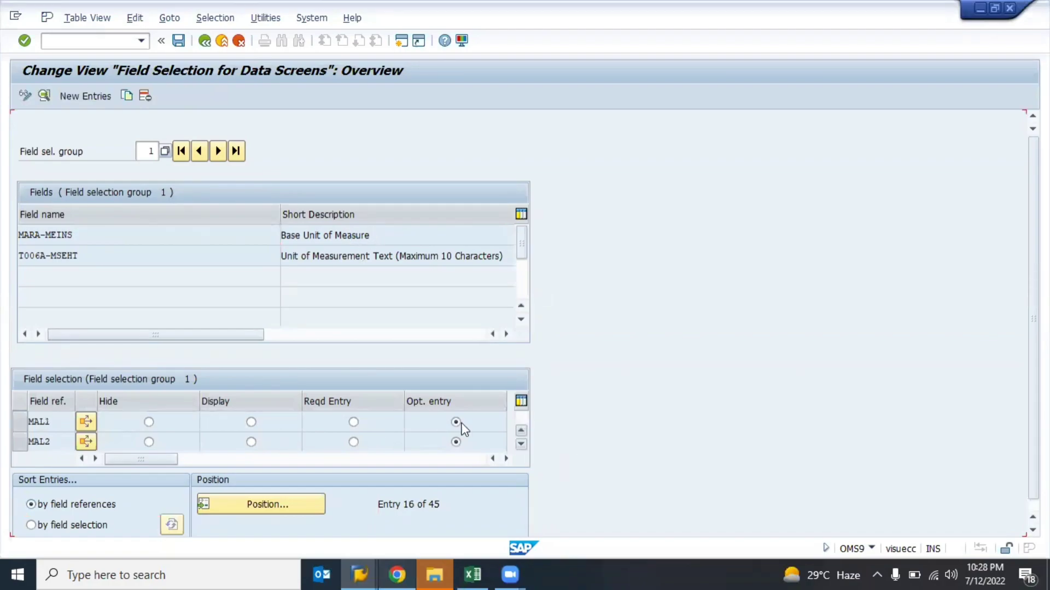
{"action": "left_click", "coordinate": [521, 430]}
{"action": "left_click", "coordinate": [32, 525]}
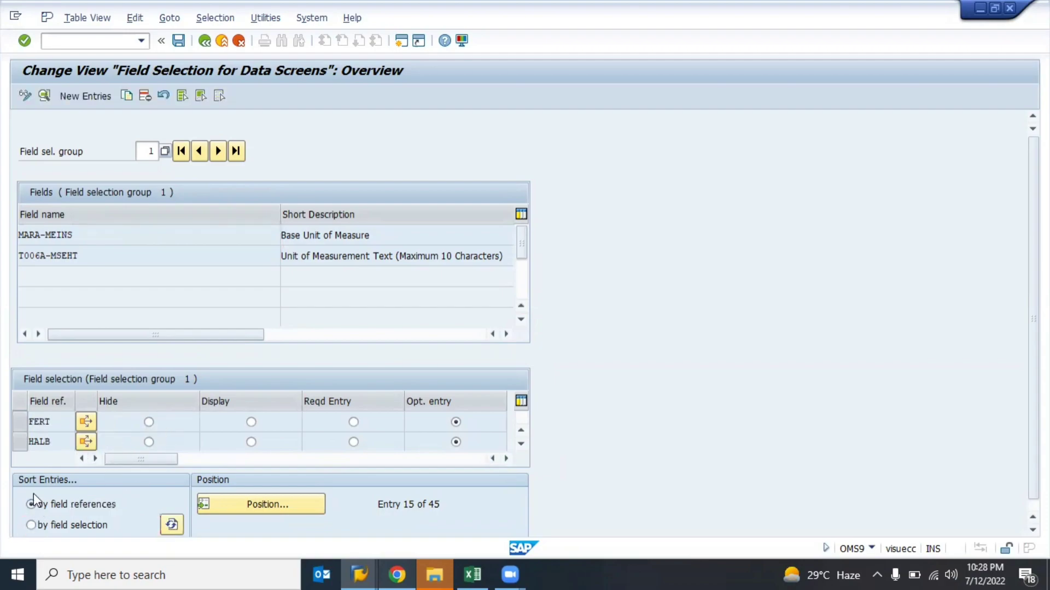
{"action": "left_click", "coordinate": [520, 418]}
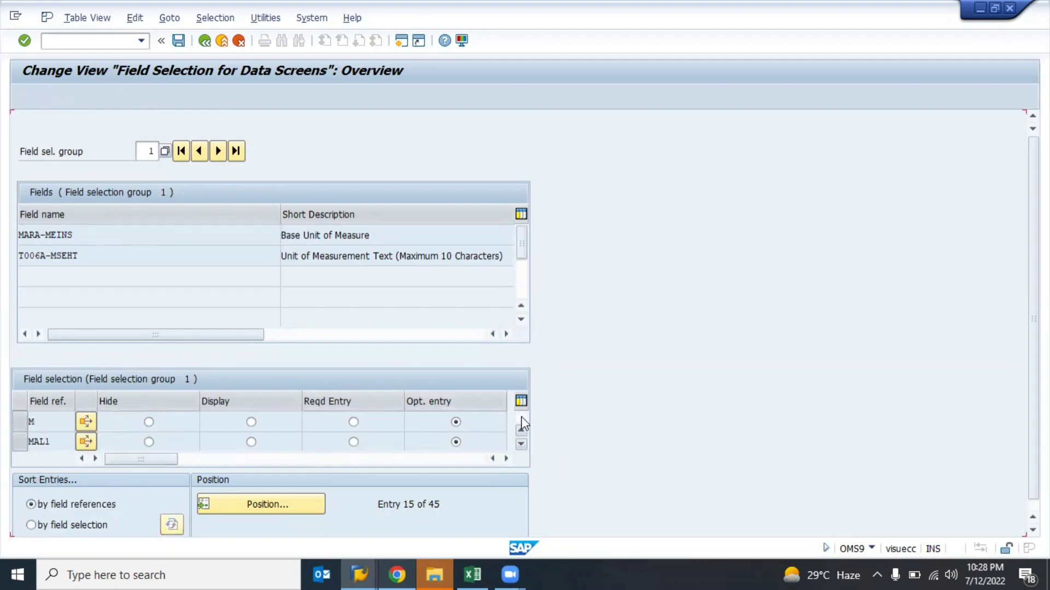
{"action": "left_click", "coordinate": [521, 417]}
{"action": "left_click", "coordinate": [521, 416]}
{"action": "left_click", "coordinate": [521, 416]}
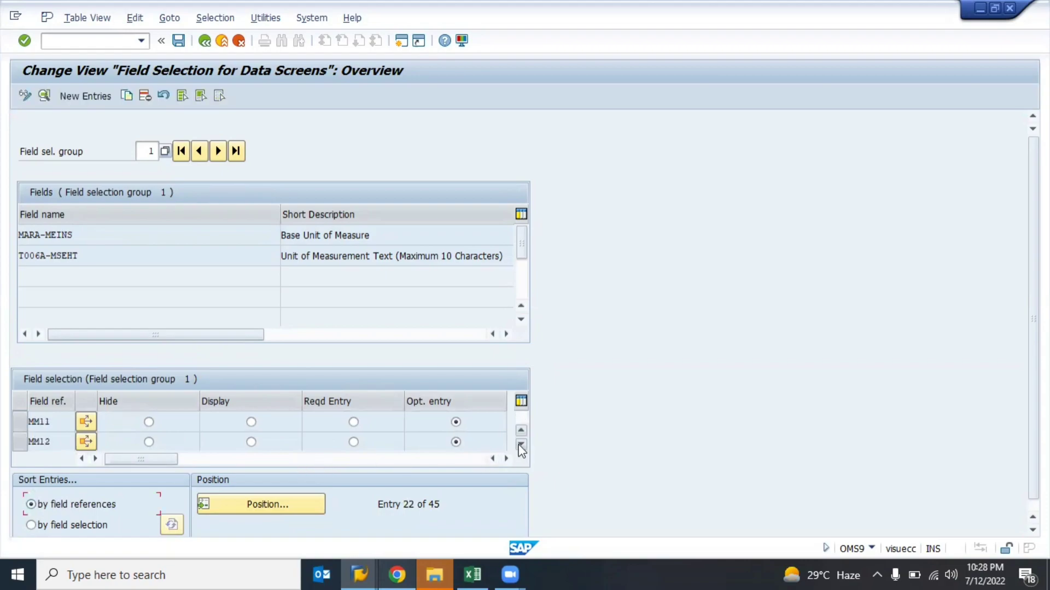
{"action": "left_click", "coordinate": [519, 445]}
{"action": "left_click", "coordinate": [520, 431]}
{"action": "left_click", "coordinate": [520, 431]}
{"action": "left_click", "coordinate": [520, 431]}
{"action": "left_click", "coordinate": [520, 431]}
{"action": "left_click", "coordinate": [520, 431]}
{"action": "left_click", "coordinate": [519, 431]}
{"action": "left_click", "coordinate": [520, 444]}
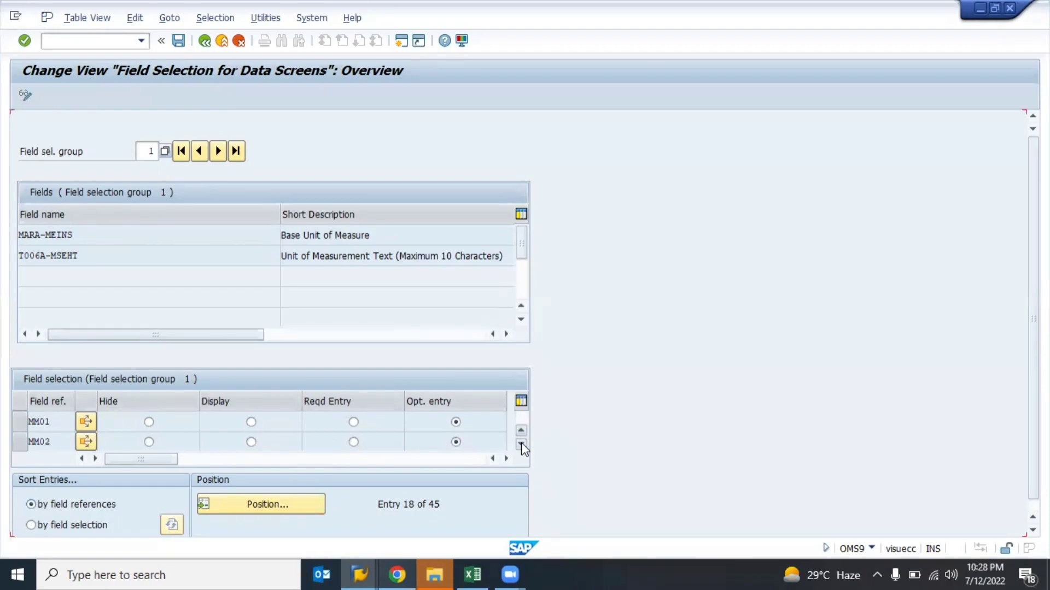
{"action": "left_click", "coordinate": [521, 443]}
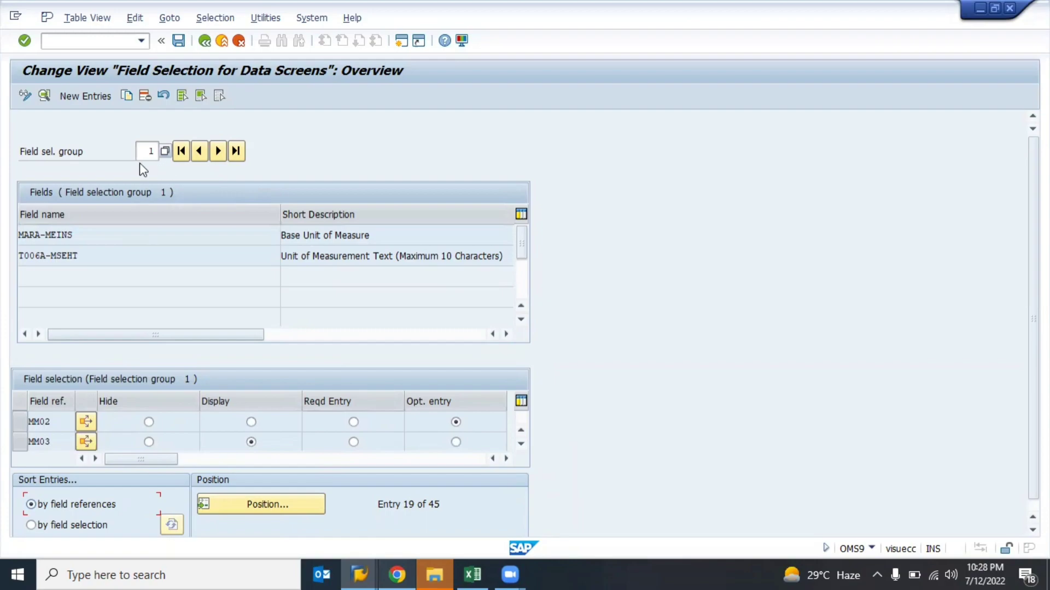
- Try the Display, Reqd Entry, Opt. entry and Hide settings in turn for field reference MM02 in field selection group 1
{"action": "left_click", "coordinate": [392, 231]}
{"action": "left_click", "coordinate": [142, 237]}
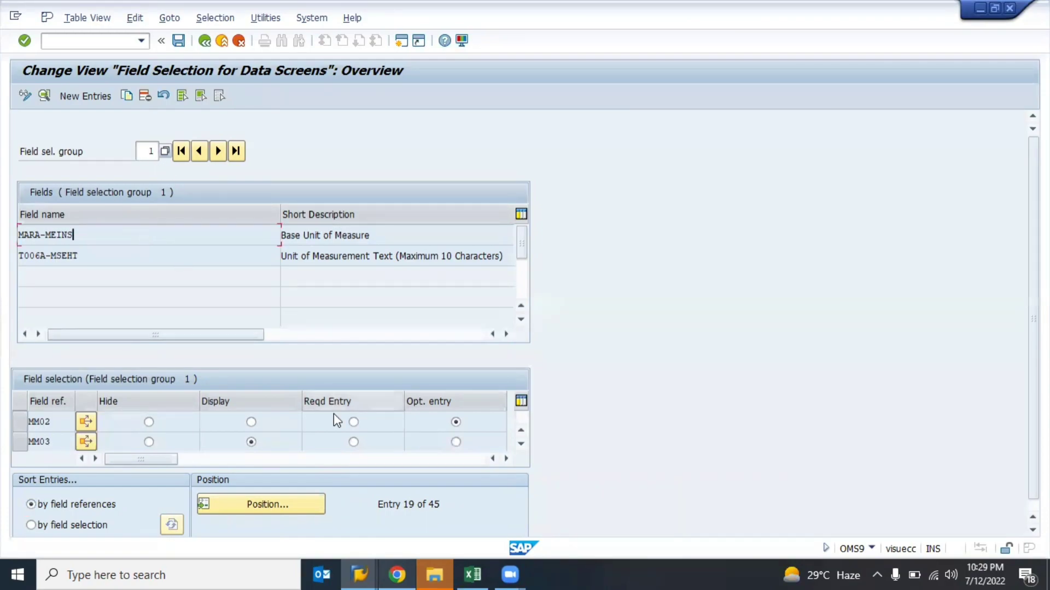
{"action": "left_click", "coordinate": [251, 423]}
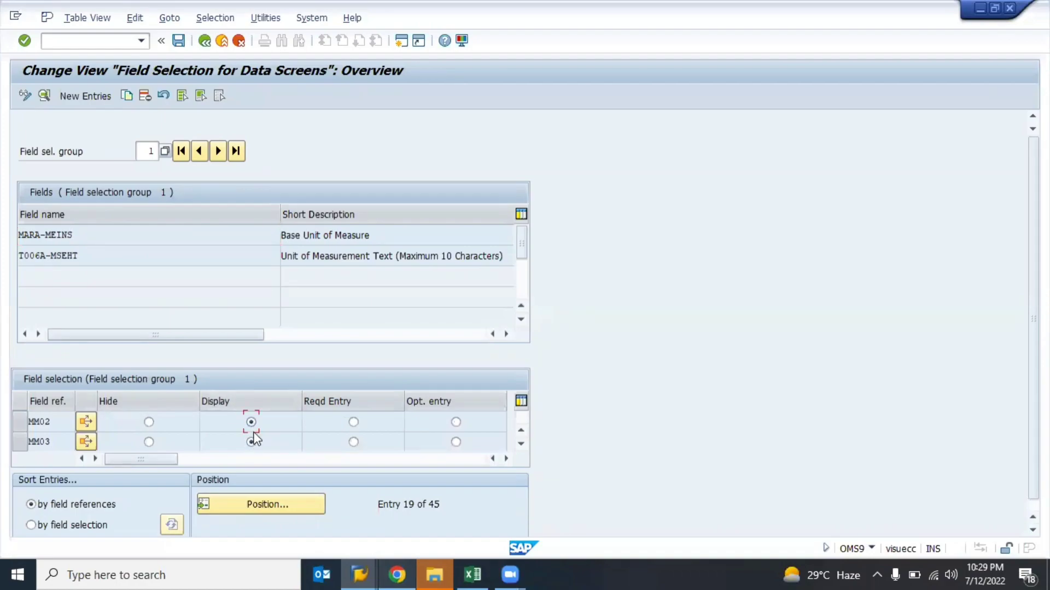
{"action": "left_click", "coordinate": [353, 422]}
{"action": "left_click", "coordinate": [455, 422]}
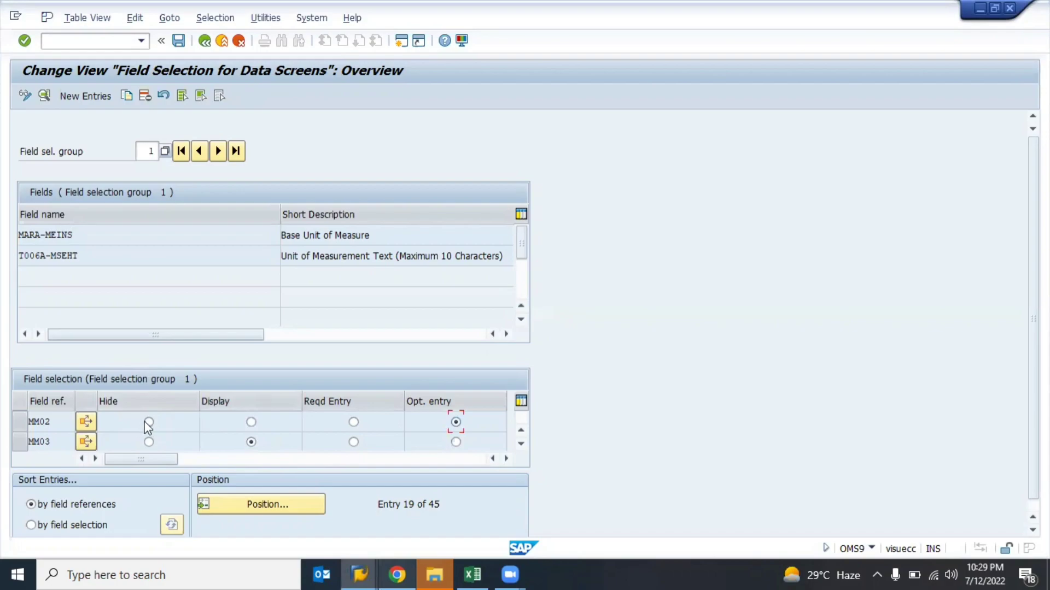
{"action": "left_click", "coordinate": [148, 422]}
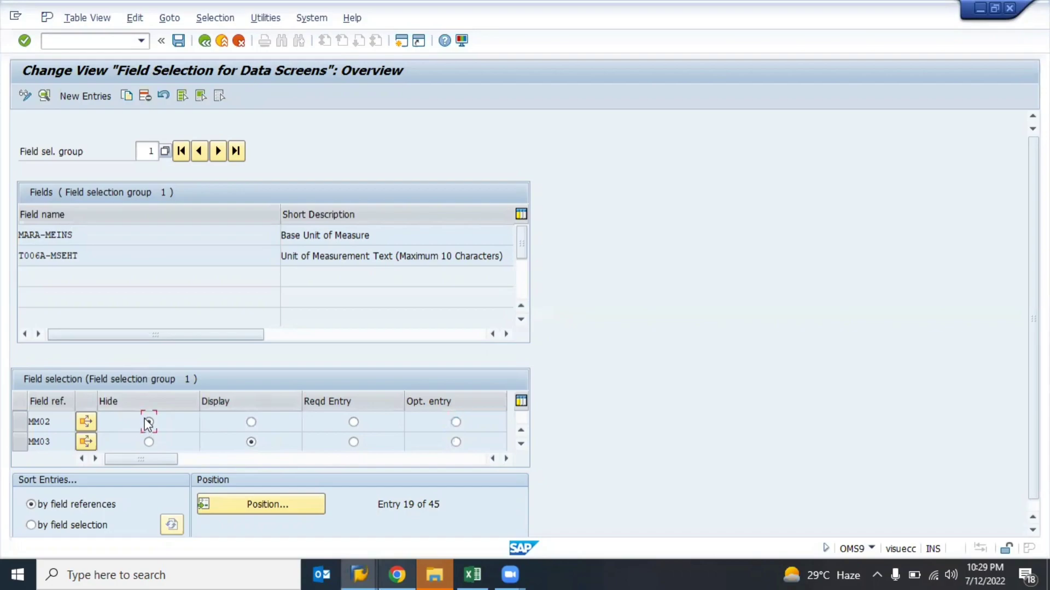
- Leave OMS9 without saving the field selection, and save material type 2100 and exit its details
{"action": "left_click", "coordinate": [93, 40]}
{"action": "type", "text": "/n"}
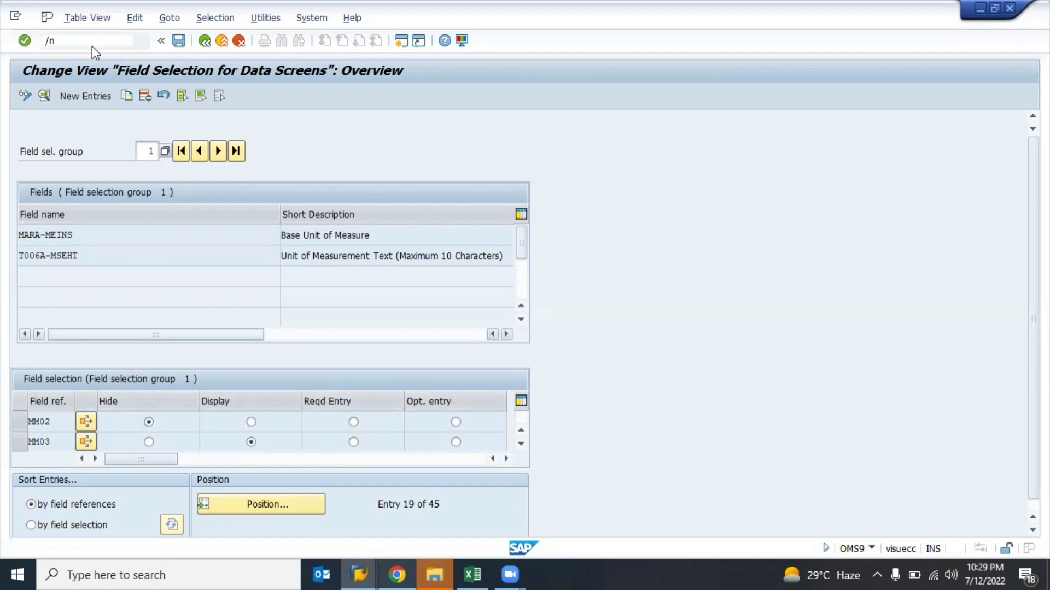
{"action": "key", "text": "Return"}
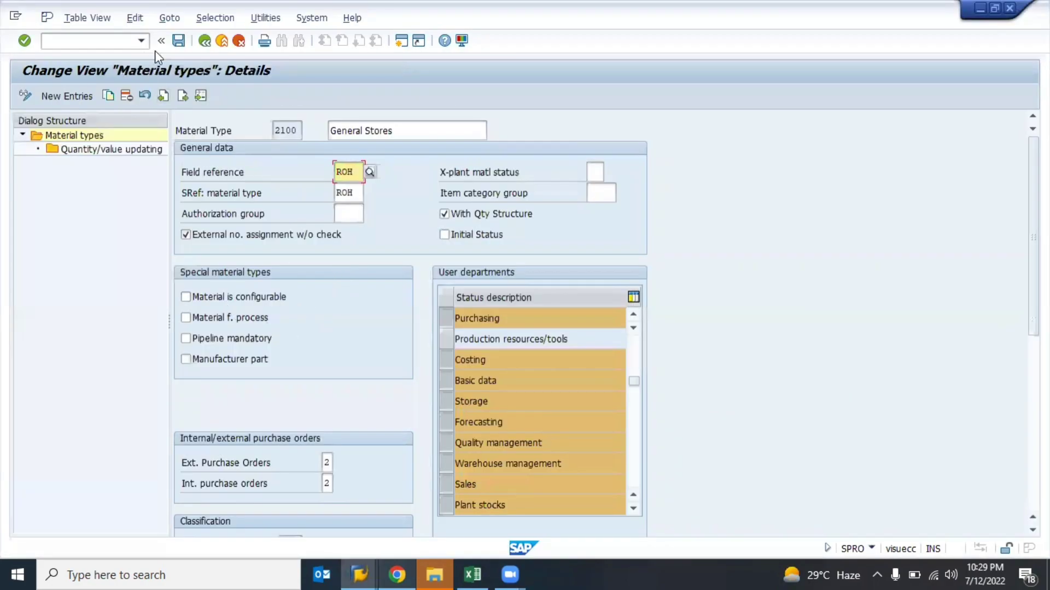
{"action": "left_click", "coordinate": [178, 40]}
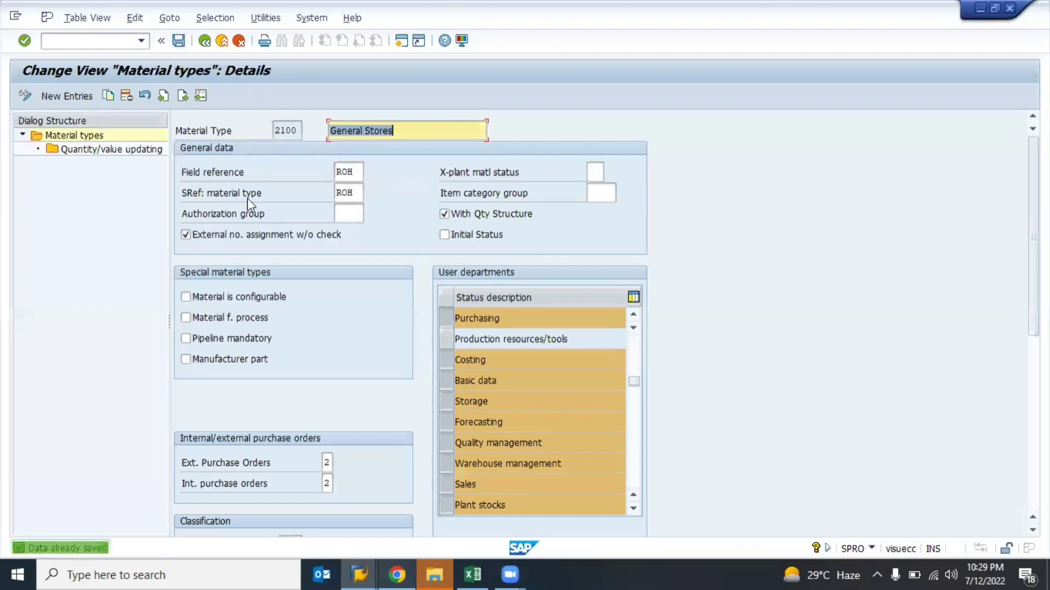
{"action": "left_click", "coordinate": [203, 38]}
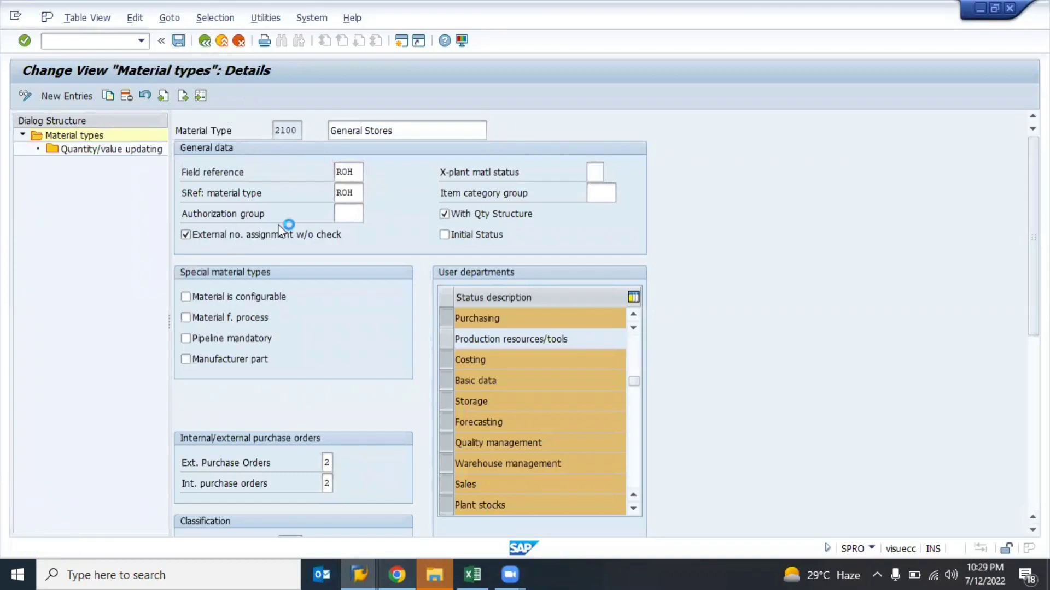
- Switch to the SAP MM Training Google Sheet and fill the material type 2100 cell with yellow
{"action": "key", "text": "alt+Tab"}
{"action": "key", "text": "alt+Tab"}
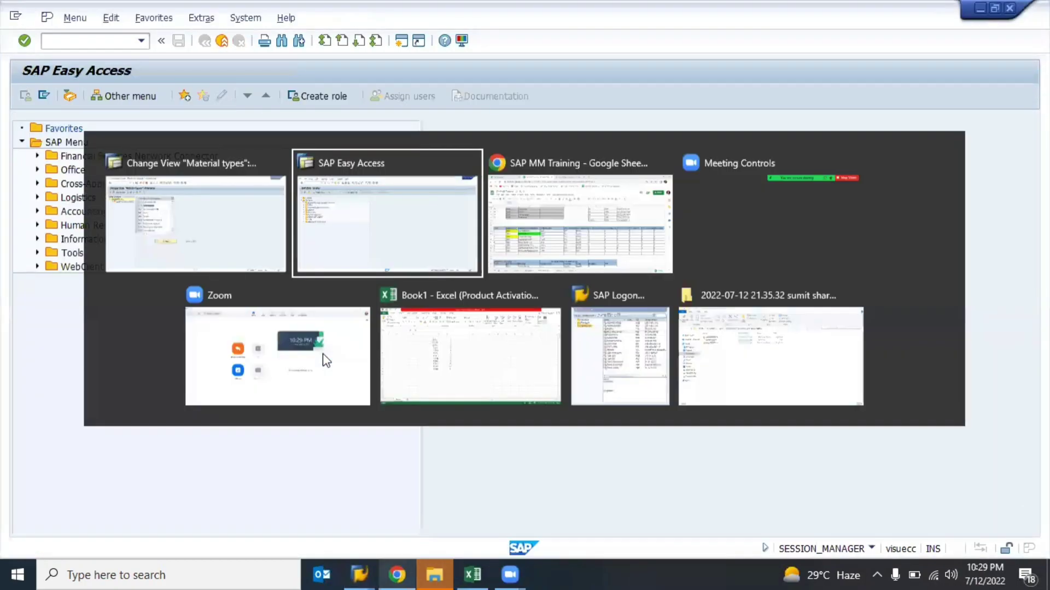
{"action": "key", "text": "alt+Tab"}
{"action": "key", "text": "Tab"}
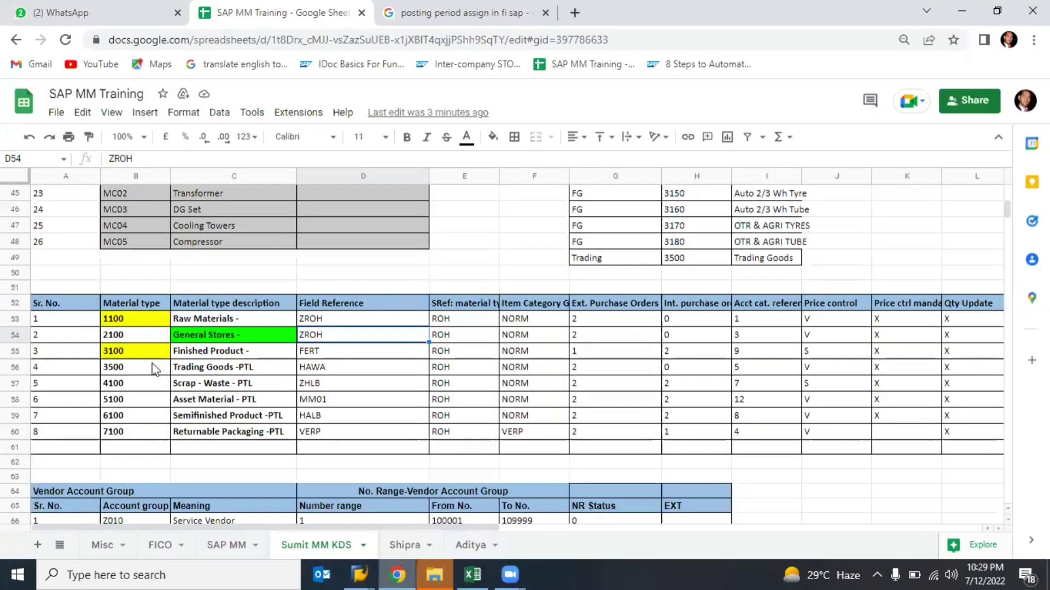
{"action": "left_click", "coordinate": [127, 337]}
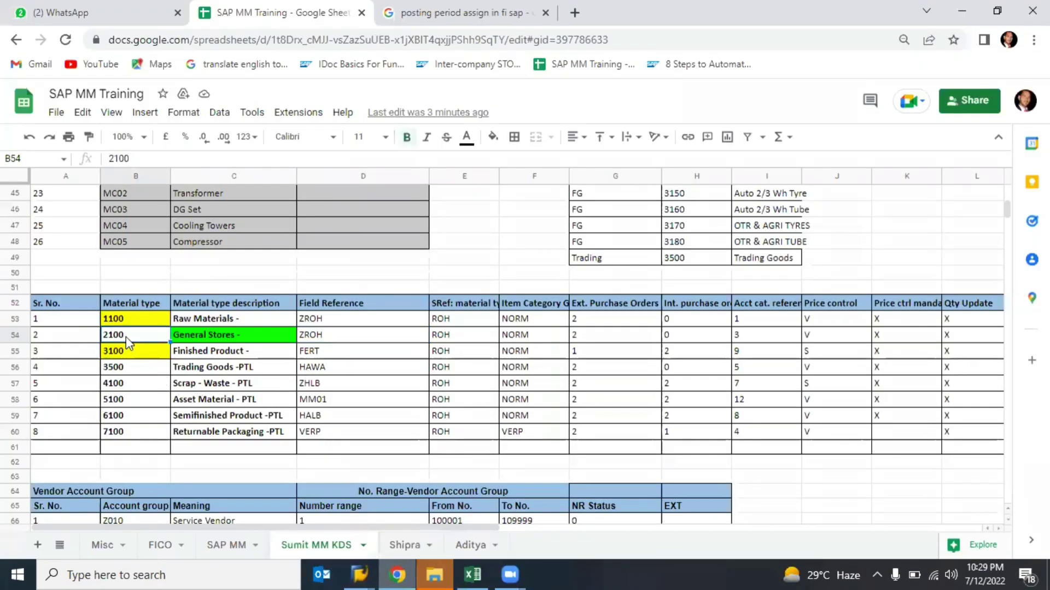
{"action": "left_click", "coordinate": [492, 137]}
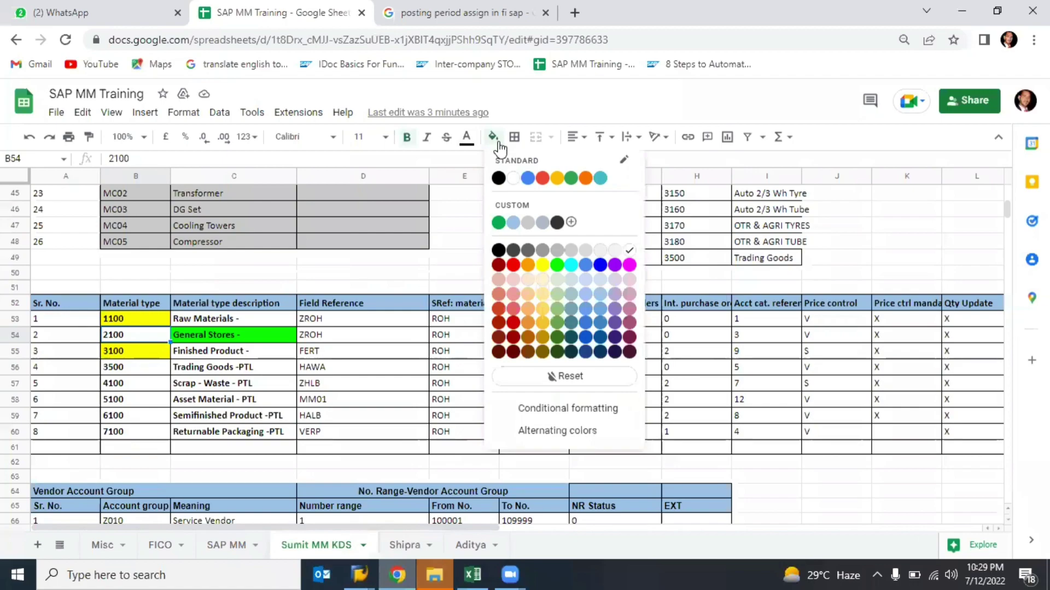
{"action": "left_click", "coordinate": [541, 265]}
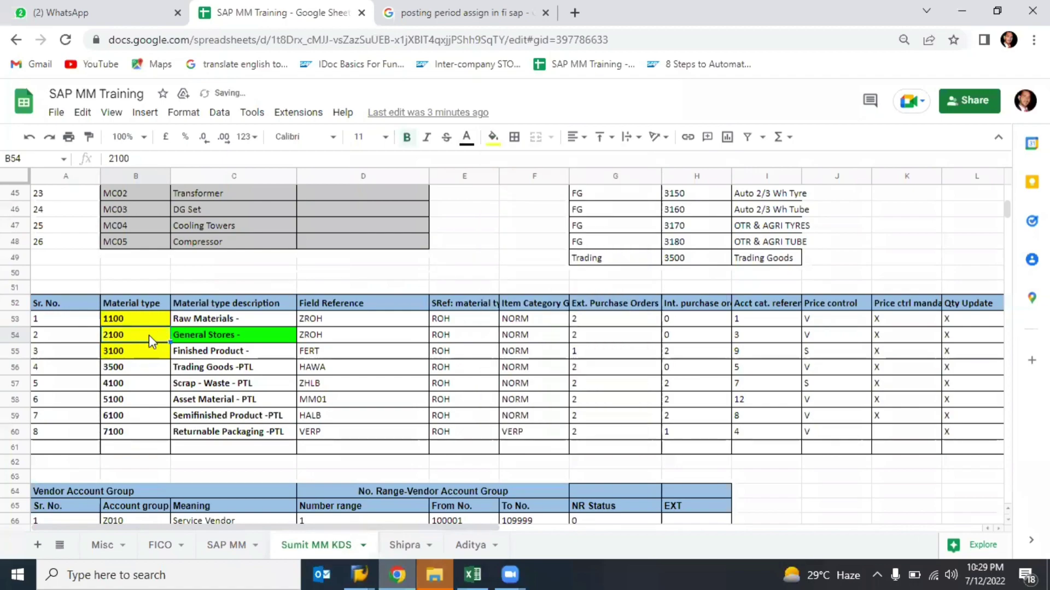
- Select the material type cells from 3500 to 7100 in the material type table
{"action": "left_click", "coordinate": [123, 366]}
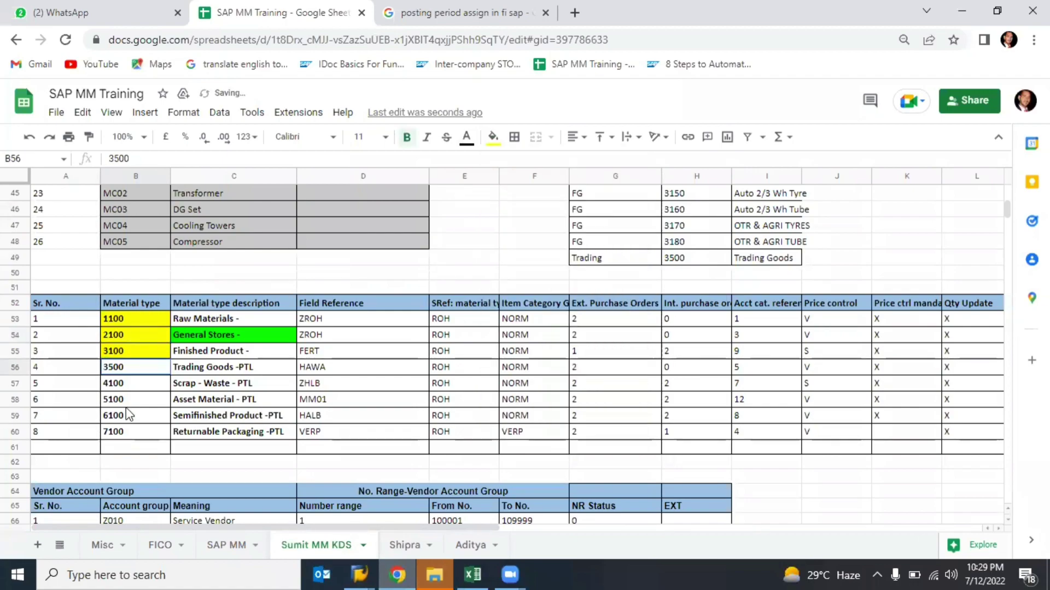
{"action": "left_click", "coordinate": [126, 408], "text": "shift"}
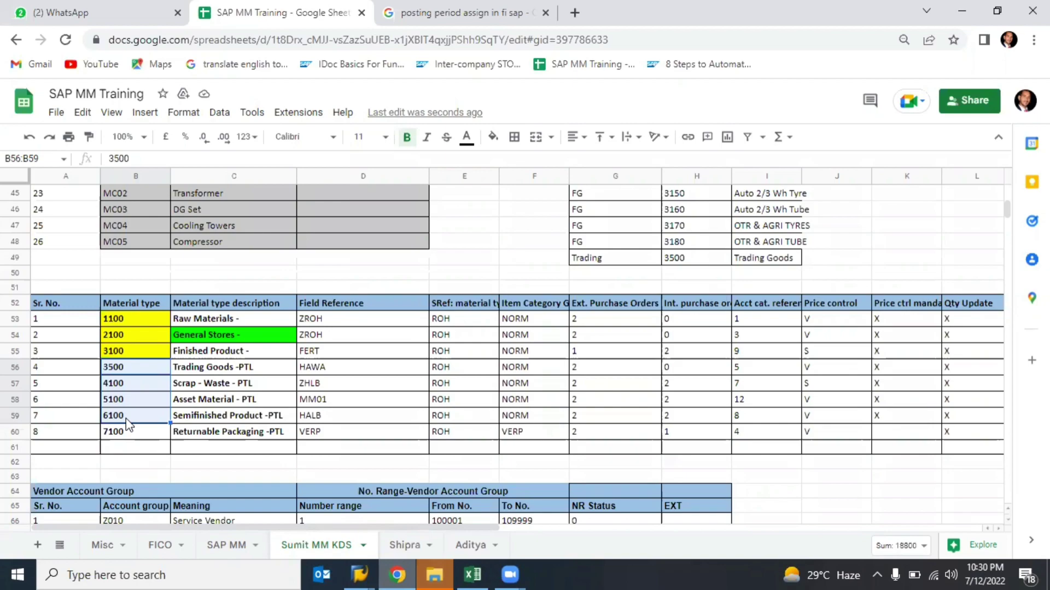
{"action": "mouse_move", "coordinate": [126, 424]}
{"action": "left_mouse_down"}
{"action": "mouse_move", "coordinate": [123, 387]}
{"action": "mouse_move", "coordinate": [140, 439]}
{"action": "left_mouse_up"}
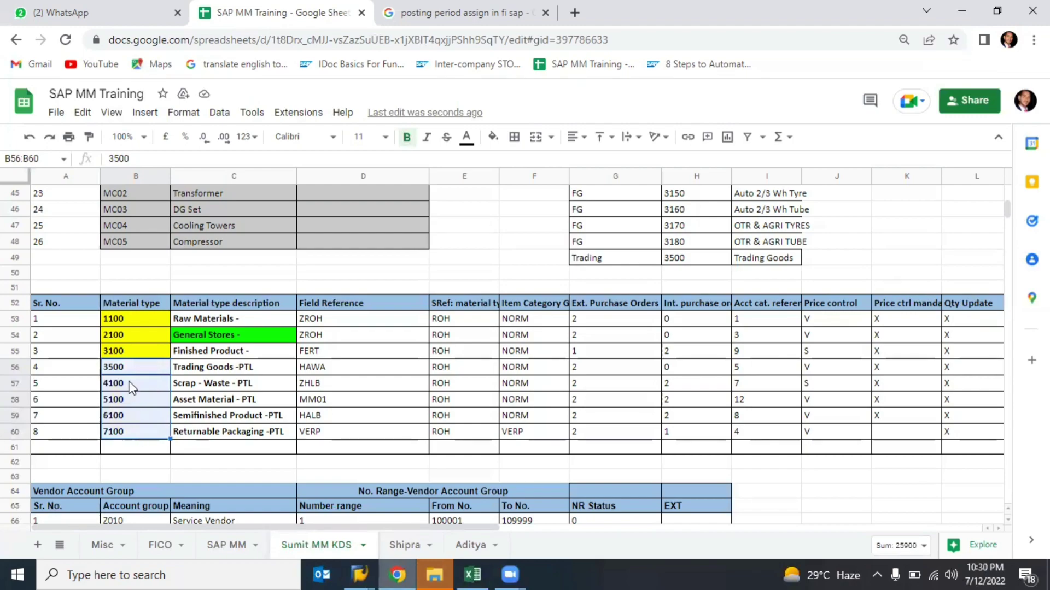